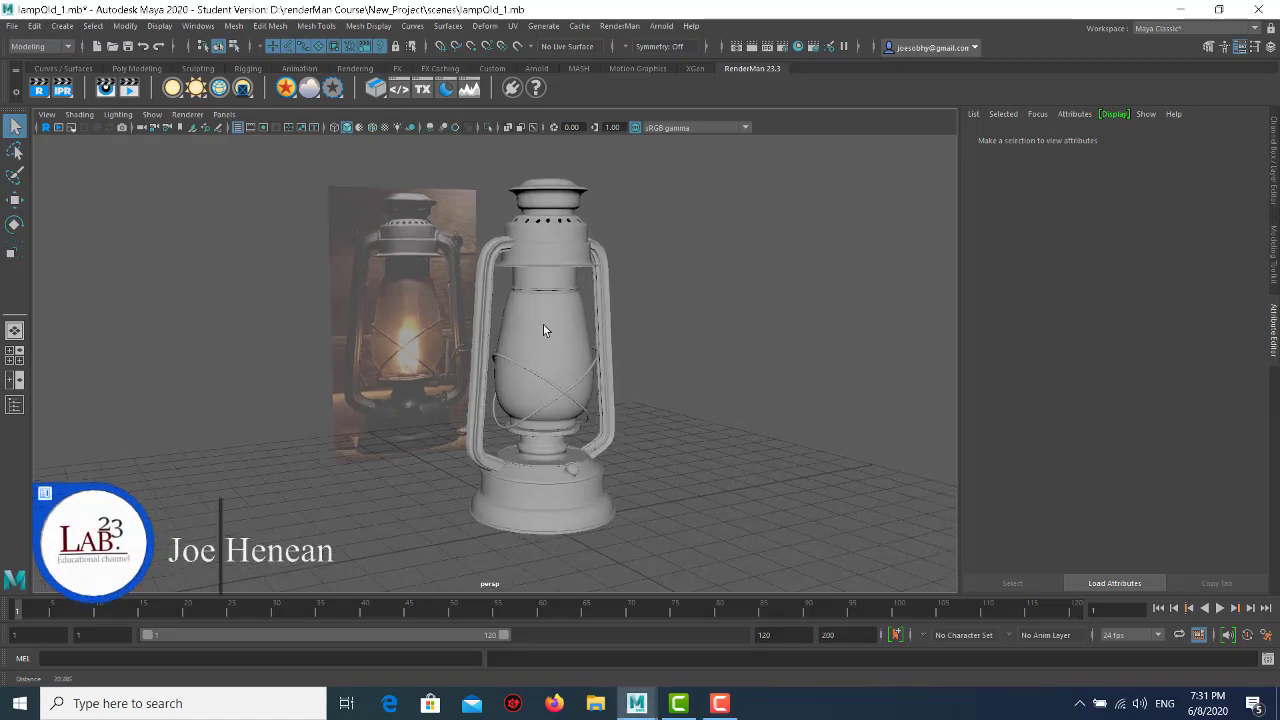
- Open the Channel Box/Layer Editor and select the finished lantern model
{"action": "right_click_drag", "start_coordinate": [529, 343], "coordinate": [557, 339], "text": "alt"}
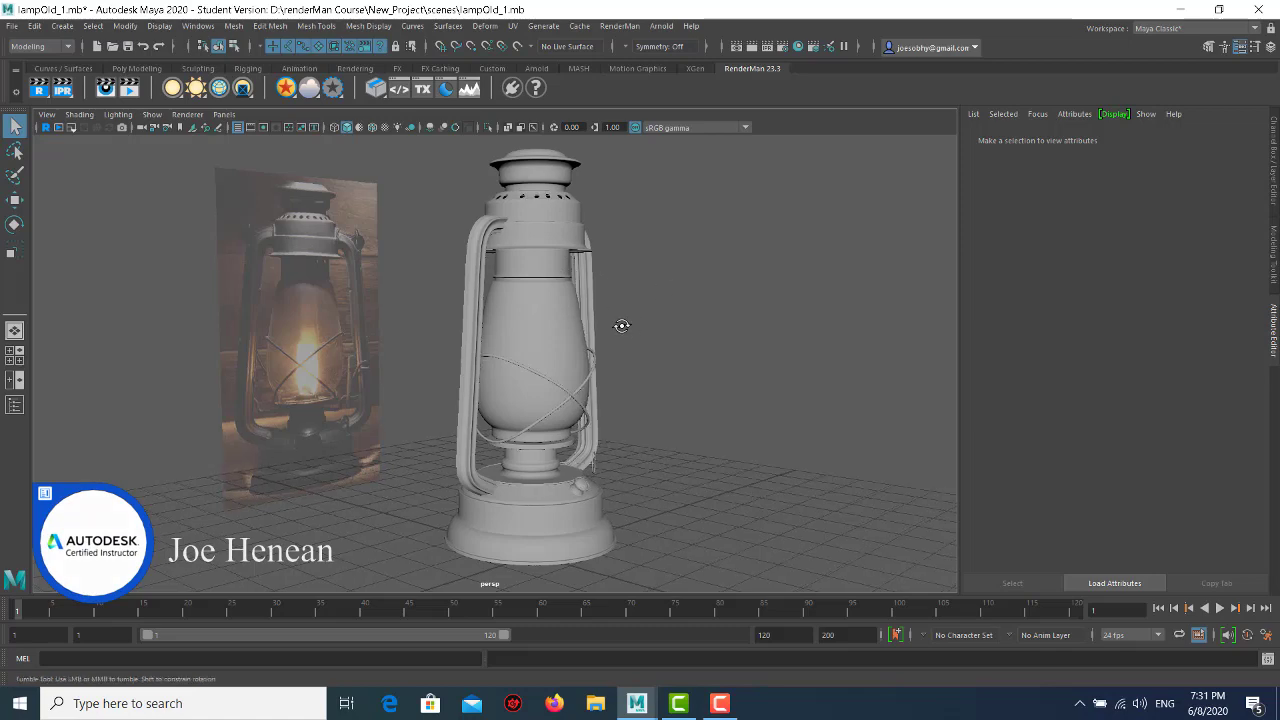
{"action": "mouse_move", "coordinate": [620, 326]}
{"action": "left_mouse_down", "text": "alt"}
{"action": "mouse_move", "coordinate": [605, 328]}
{"action": "mouse_move", "coordinate": [669, 319]}
{"action": "mouse_move", "coordinate": [629, 278]}
{"action": "left_mouse_up", "text": "alt"}
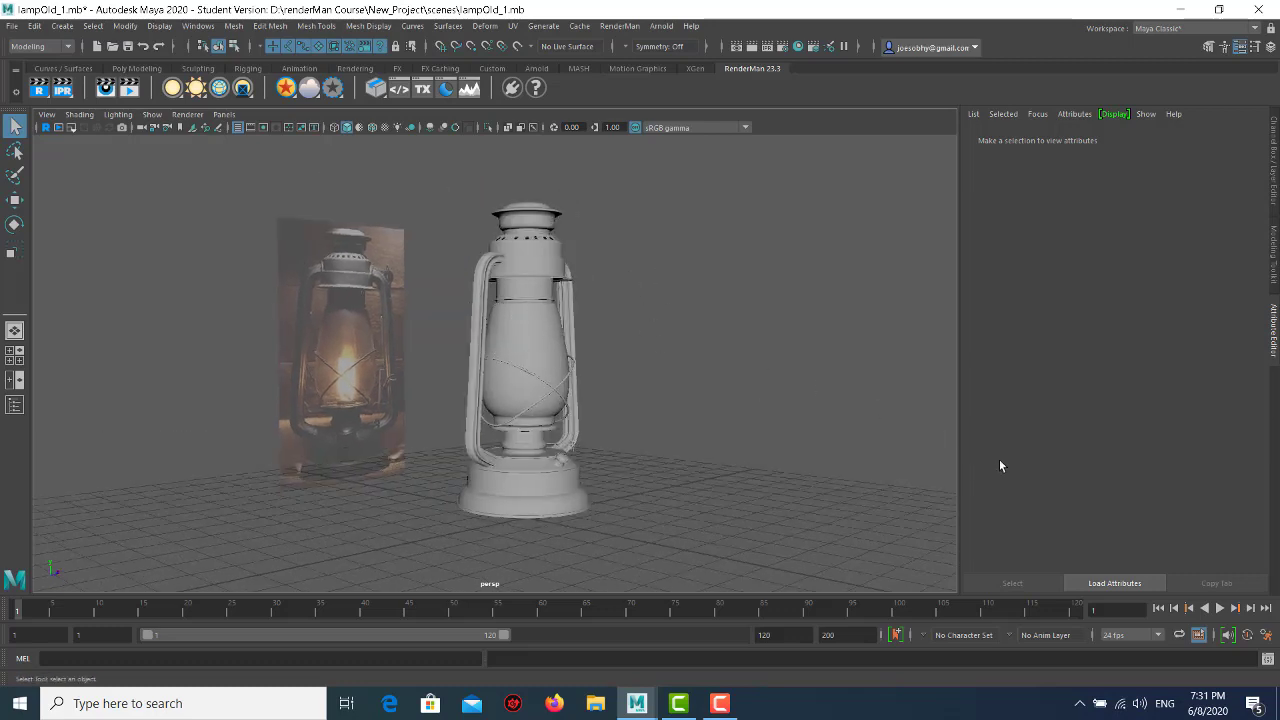
{"action": "key", "text": "ctrl+a"}
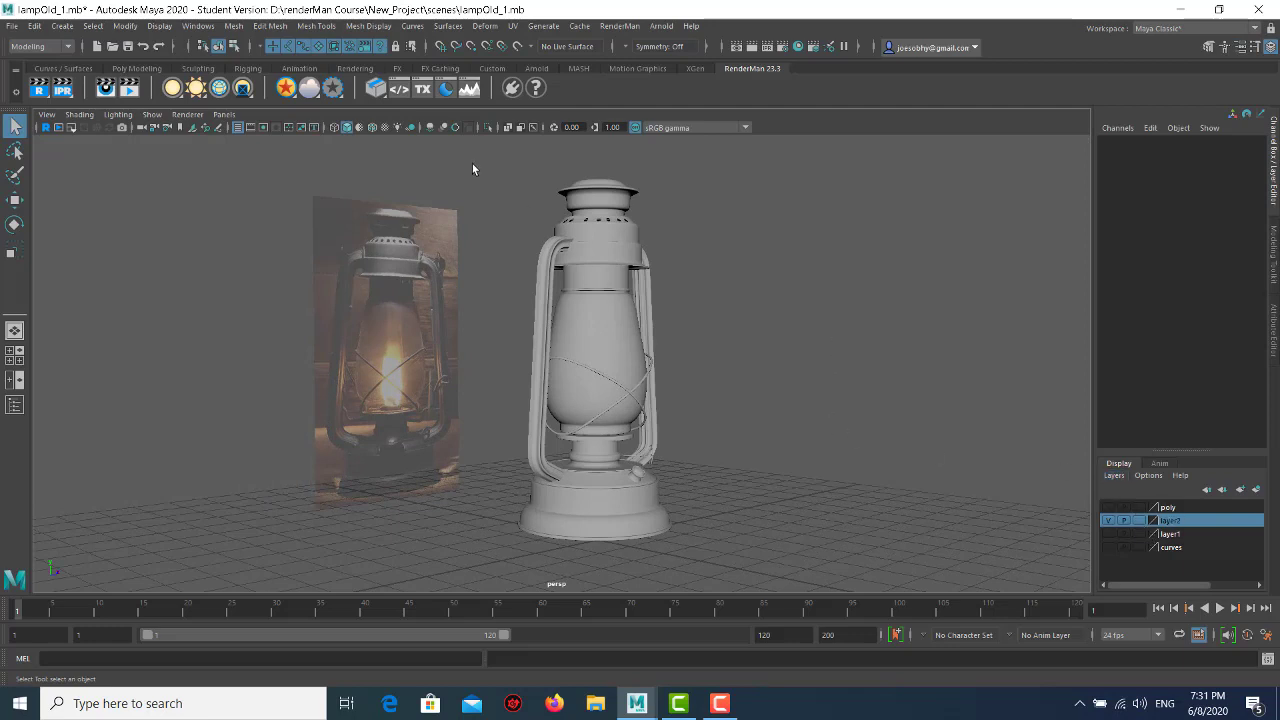
{"action": "left_click_drag", "start_coordinate": [512, 154], "coordinate": [738, 592]}
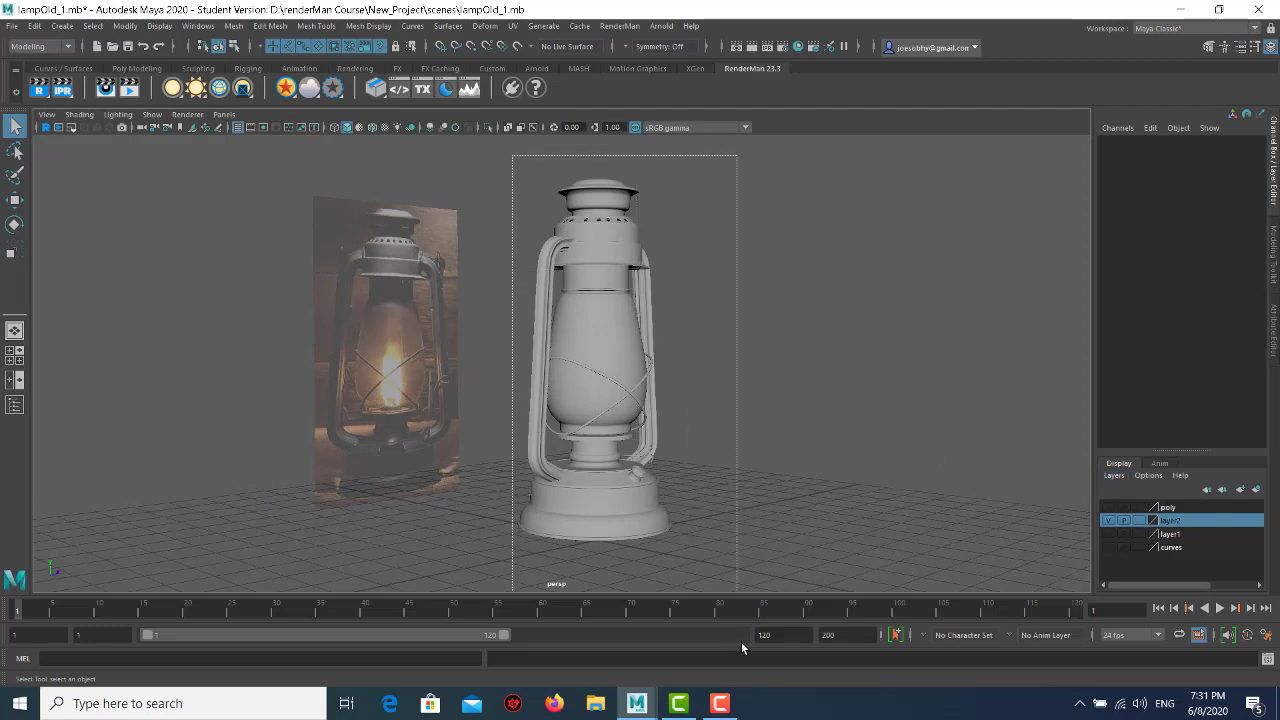
- Create layer3 from the lantern selection and turn its visibility off
{"action": "left_click", "coordinate": [1122, 479]}
{"action": "left_click", "coordinate": [1133, 504]}
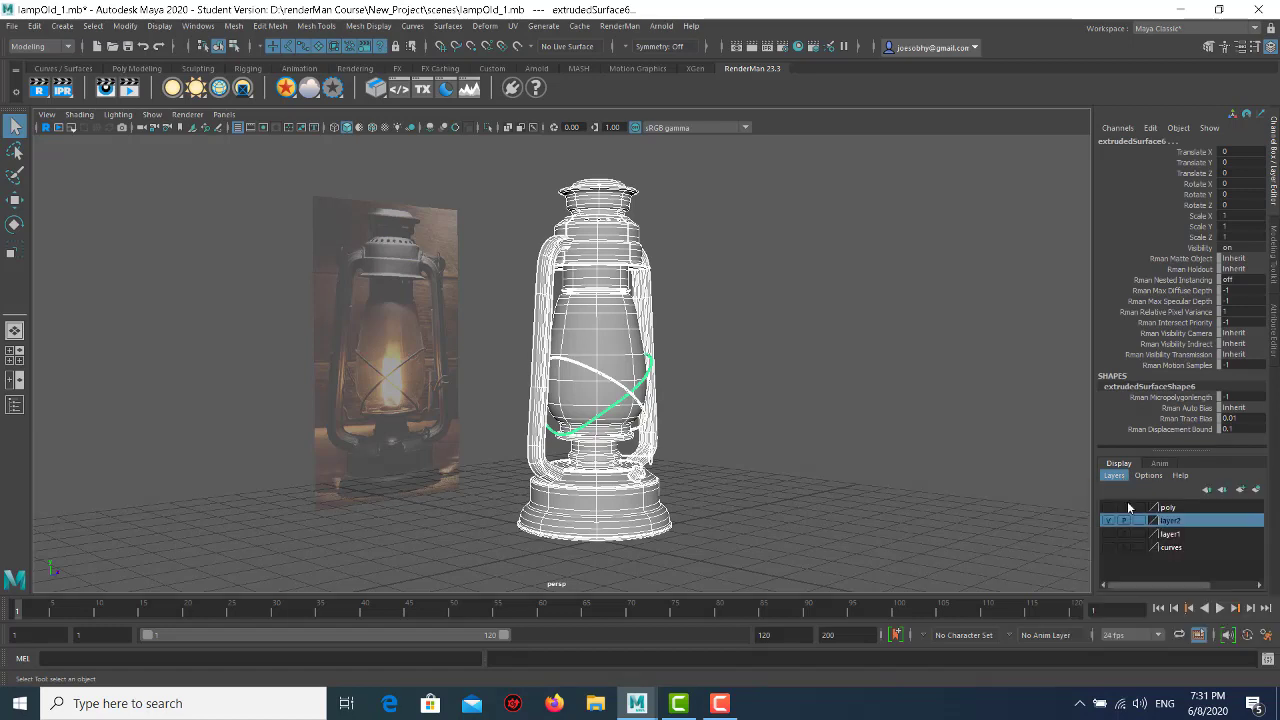
{"action": "left_click", "coordinate": [1108, 507]}
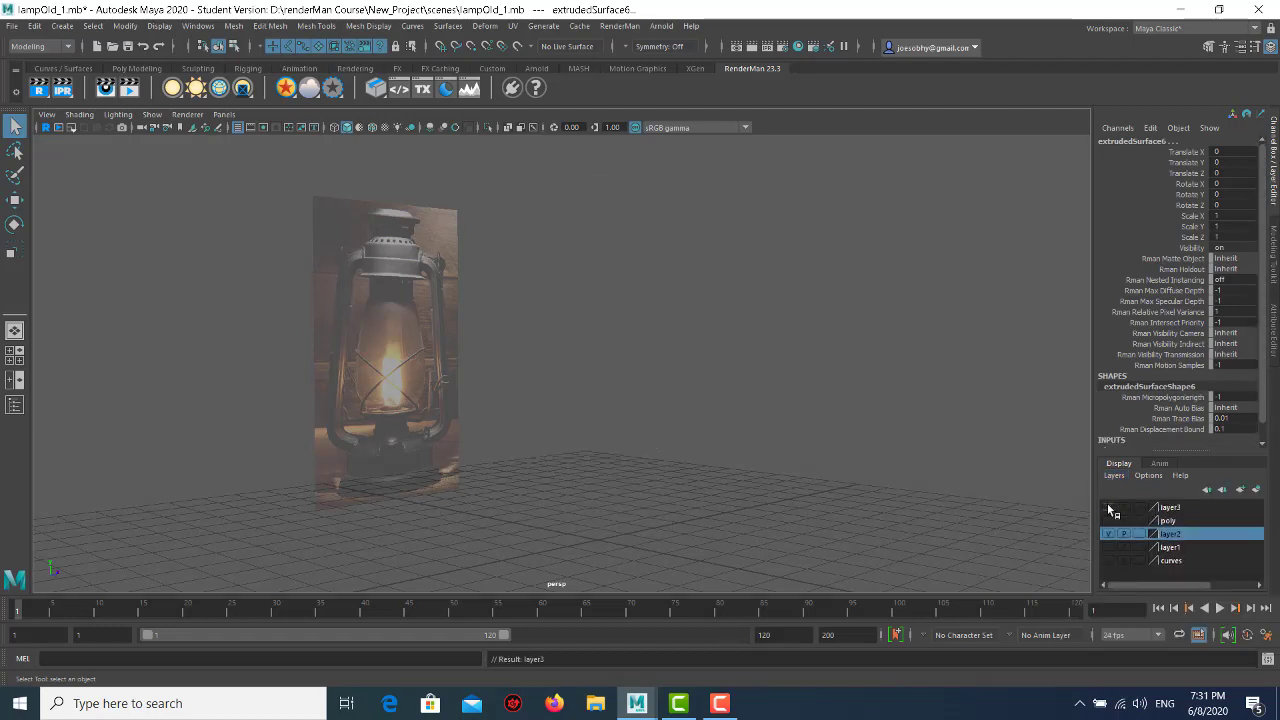
{"action": "left_click", "coordinate": [1108, 507]}
{"action": "left_click", "coordinate": [1108, 508]}
{"action": "left_click", "coordinate": [761, 375]}
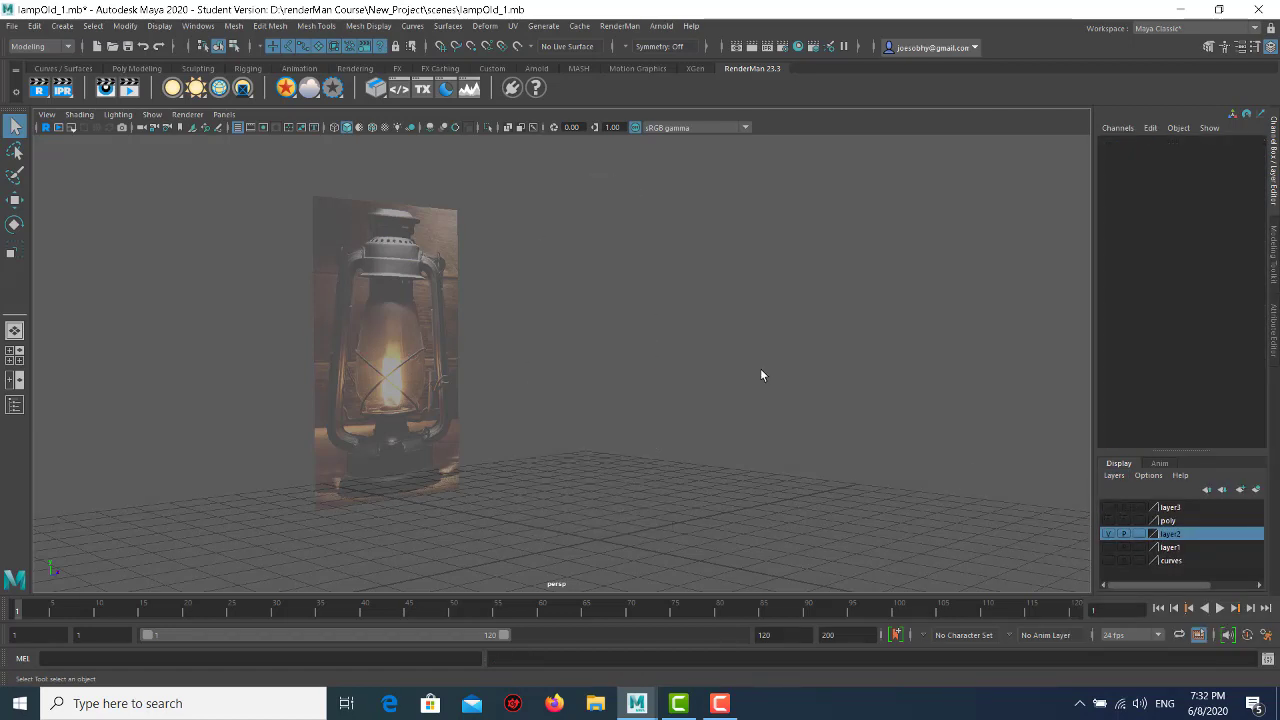
- Switch to the front view and zoom out to frame the whole reference image
{"action": "left_click_drag", "start_coordinate": [571, 374], "coordinate": [548, 390], "text": "alt"}
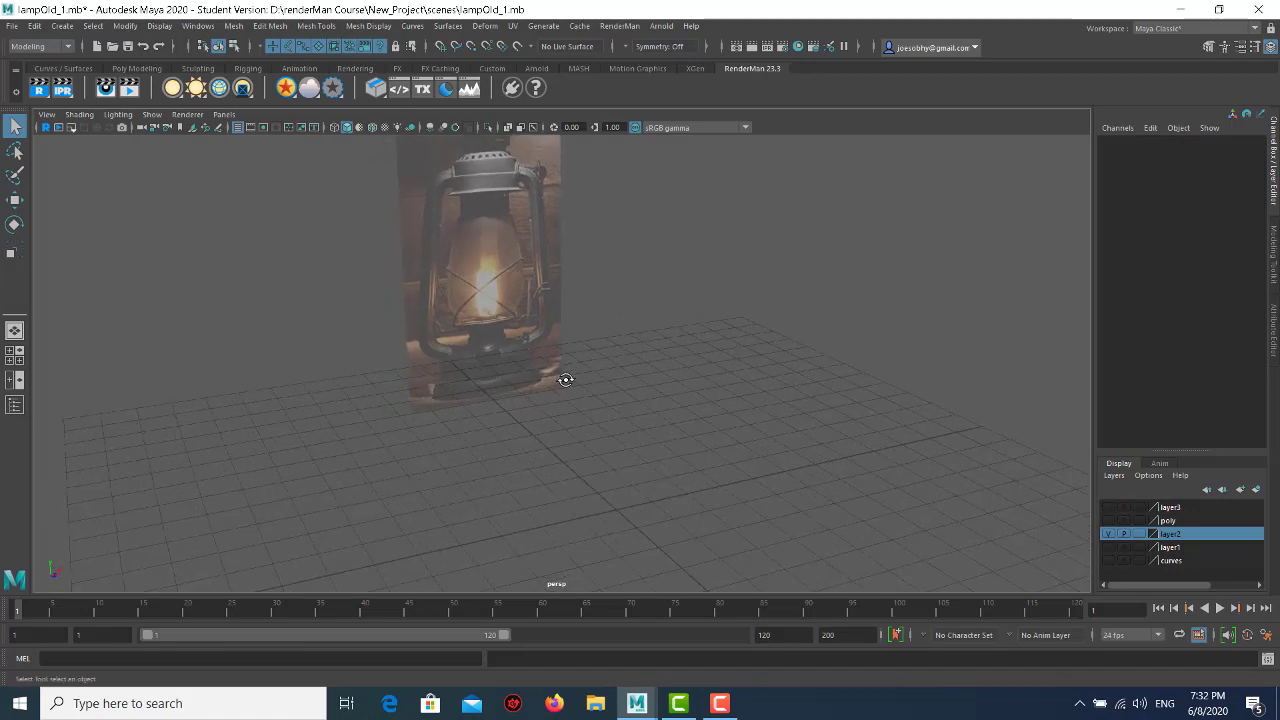
{"action": "key", "text": "space"}
{"action": "key", "text": "space"}
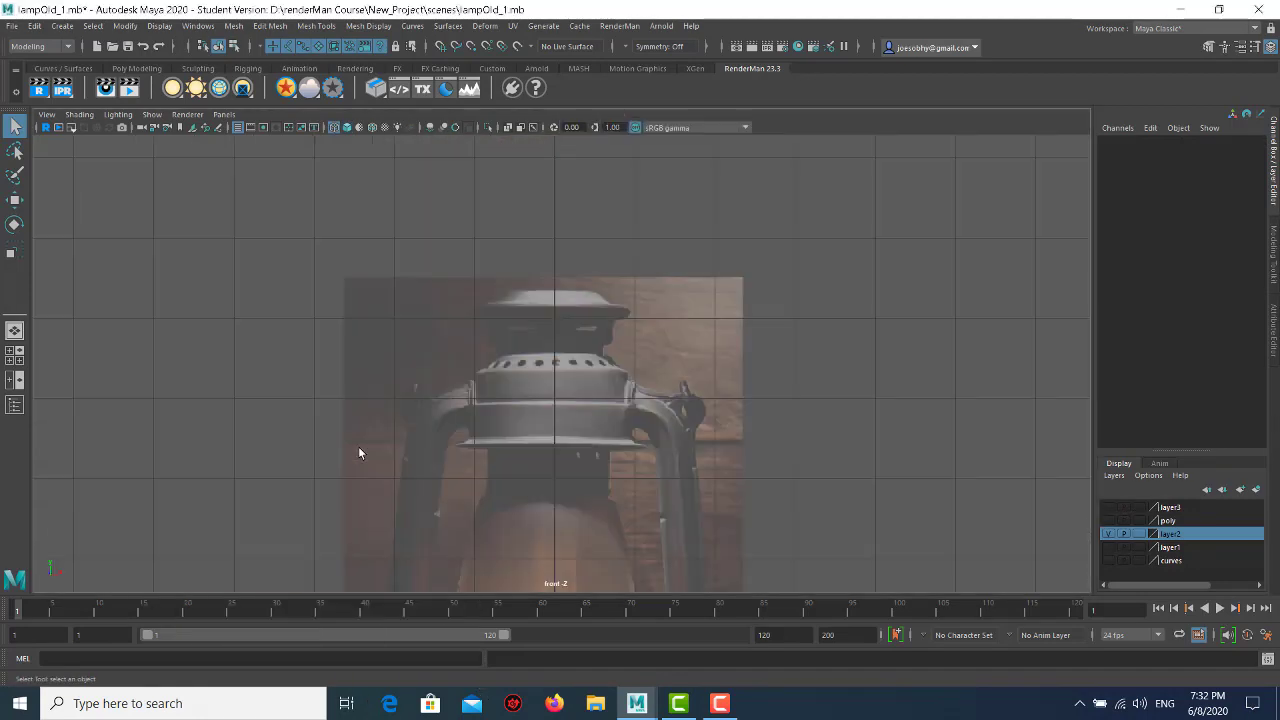
{"action": "right_click_drag", "start_coordinate": [814, 374], "coordinate": [680, 380], "text": "alt"}
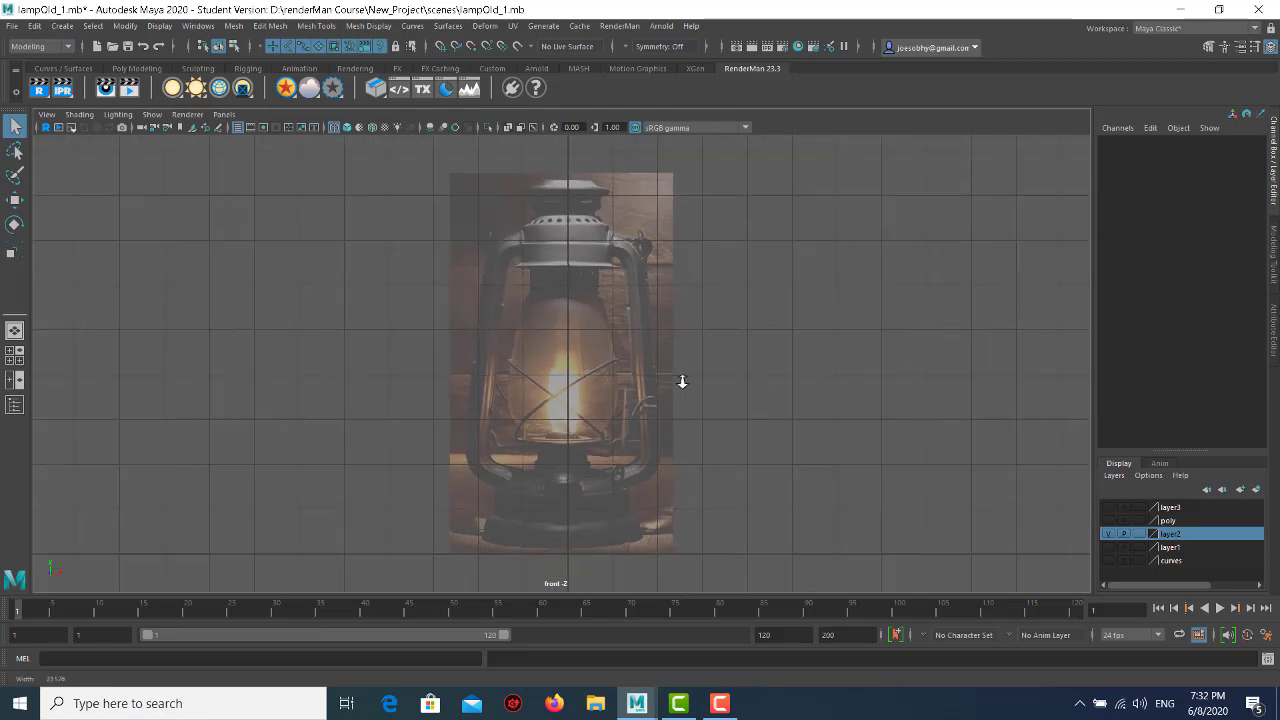
{"action": "left_click", "coordinate": [592, 175]}
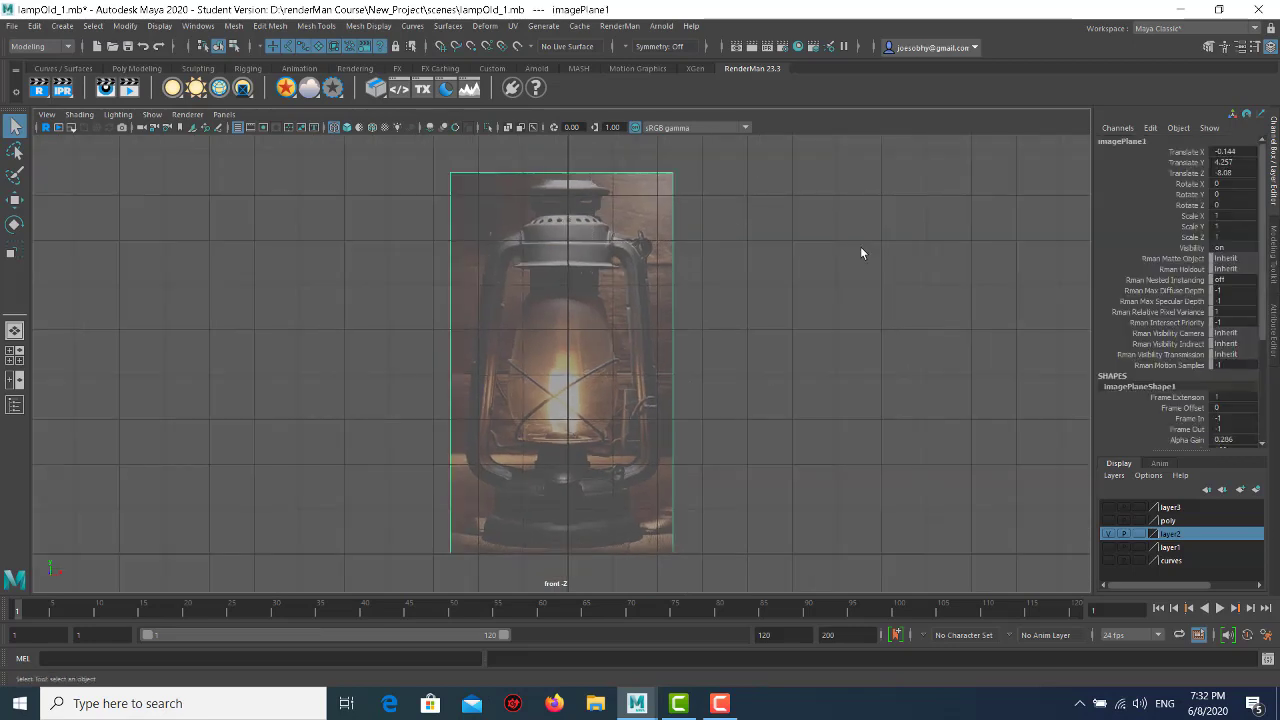
{"action": "left_click", "coordinate": [860, 246]}
- Check the camera's Image Plane > Import Image option, cancel the file browser, and select the image plane
{"action": "left_click", "coordinate": [46, 114]}
{"action": "mouse_move", "coordinate": [73, 412]}
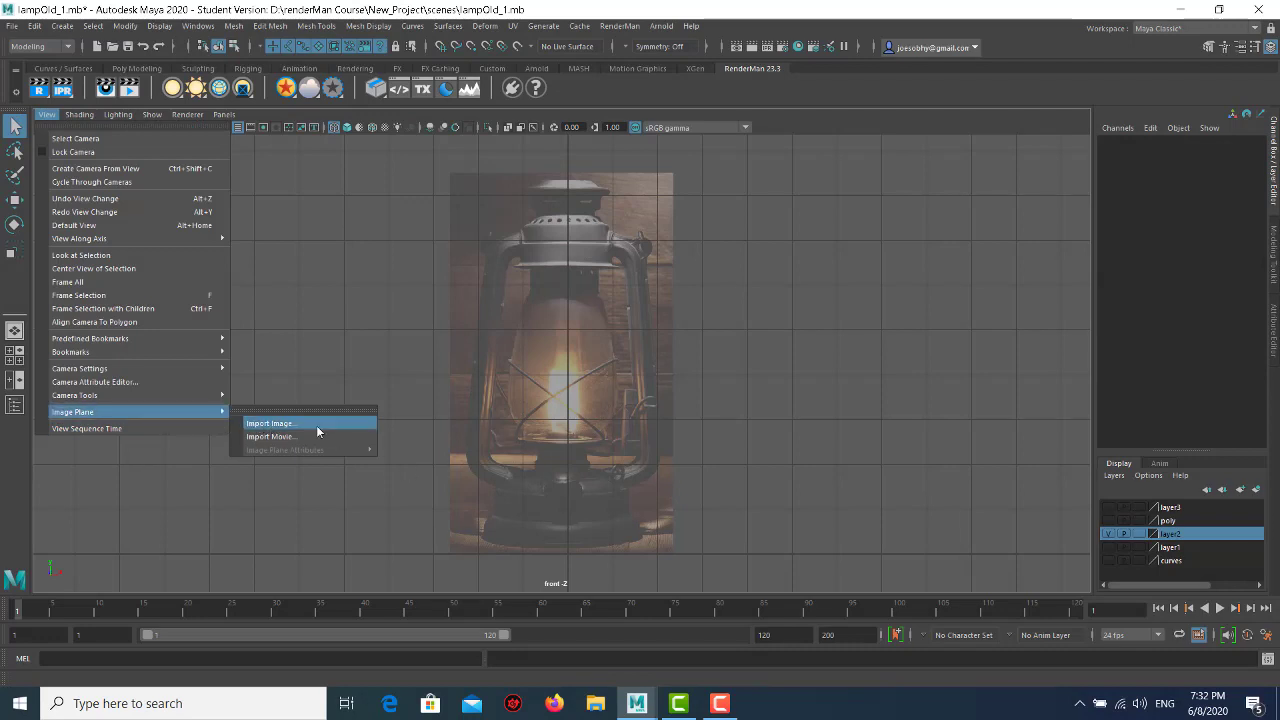
{"action": "left_click", "coordinate": [316, 425]}
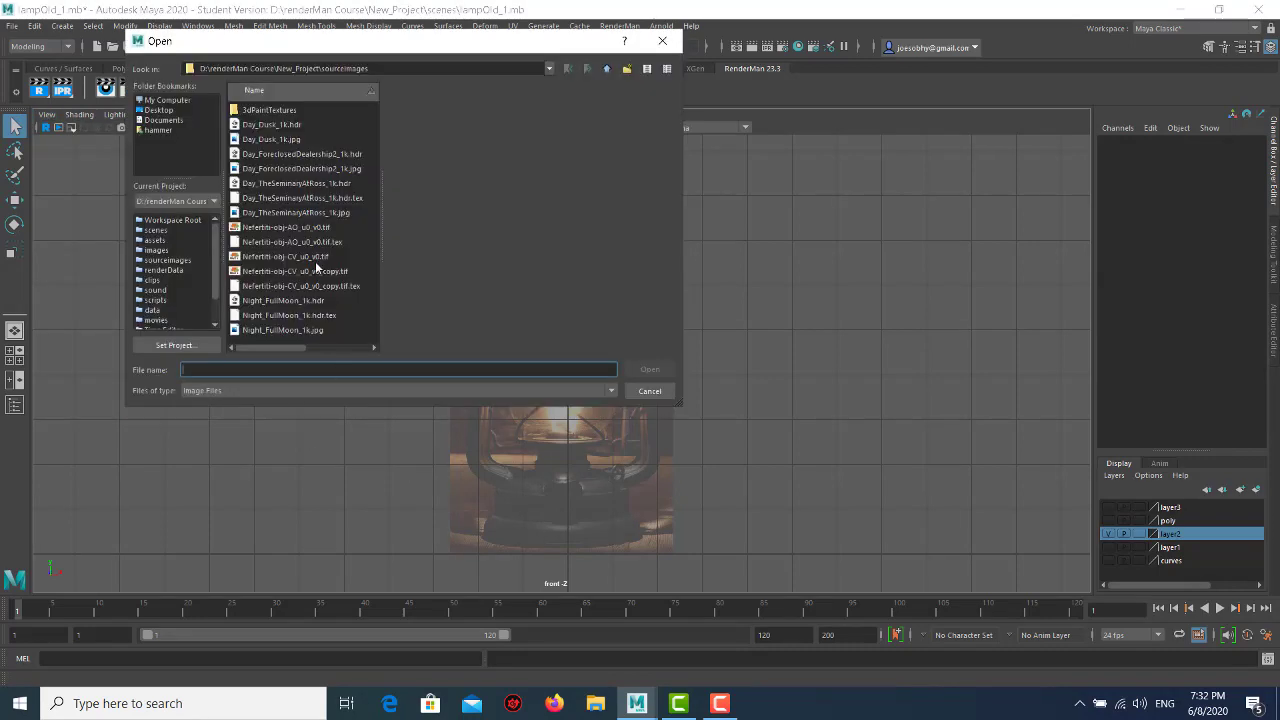
{"action": "left_click", "coordinate": [649, 391]}
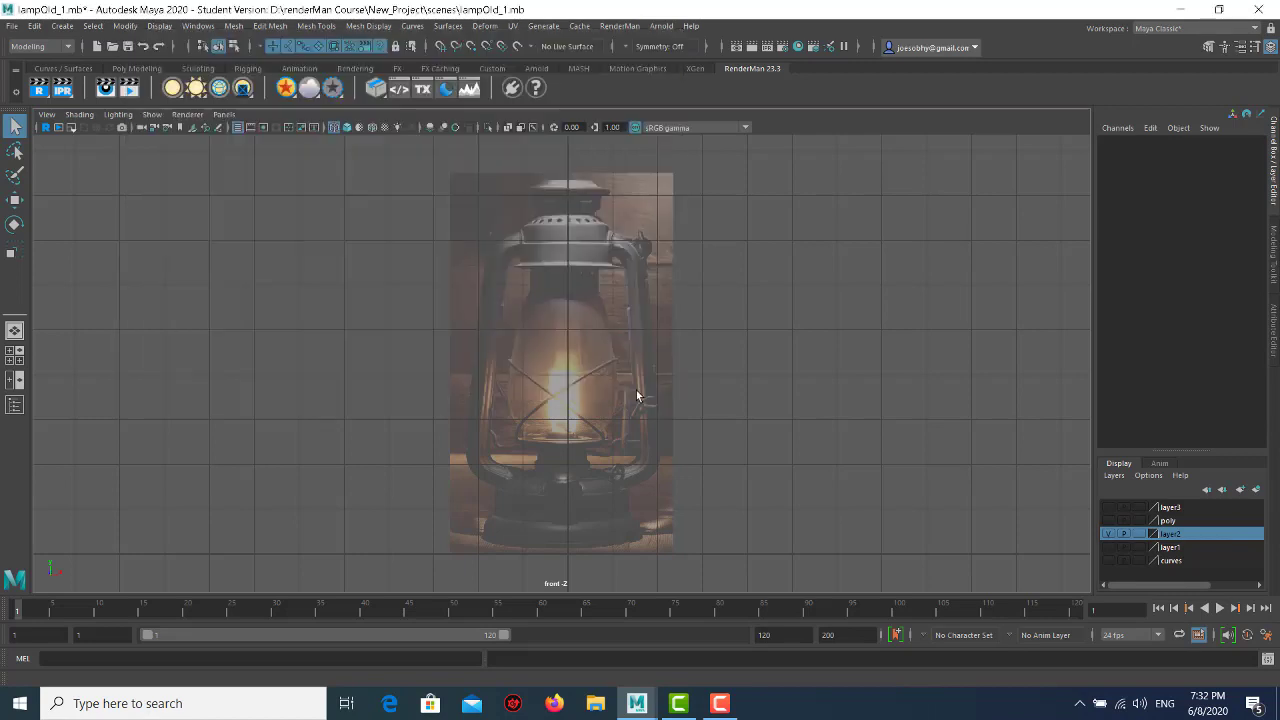
{"action": "left_click", "coordinate": [538, 307]}
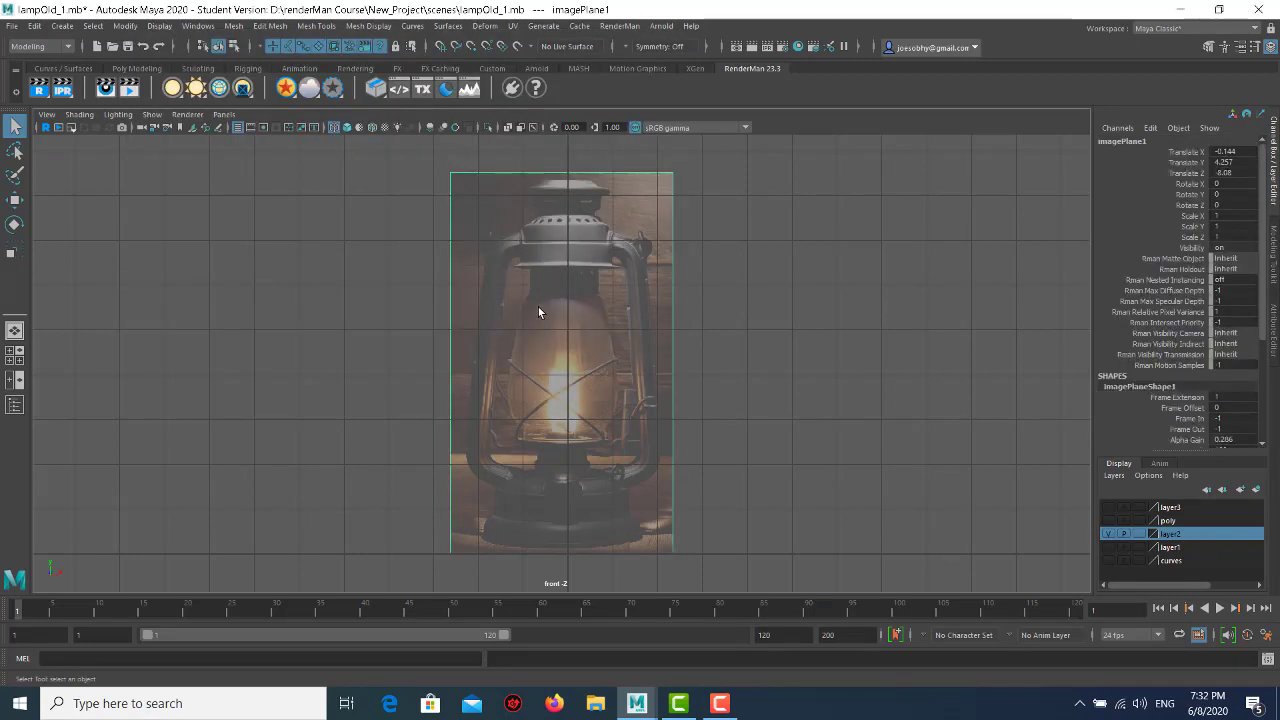
{"action": "key", "text": "w"}
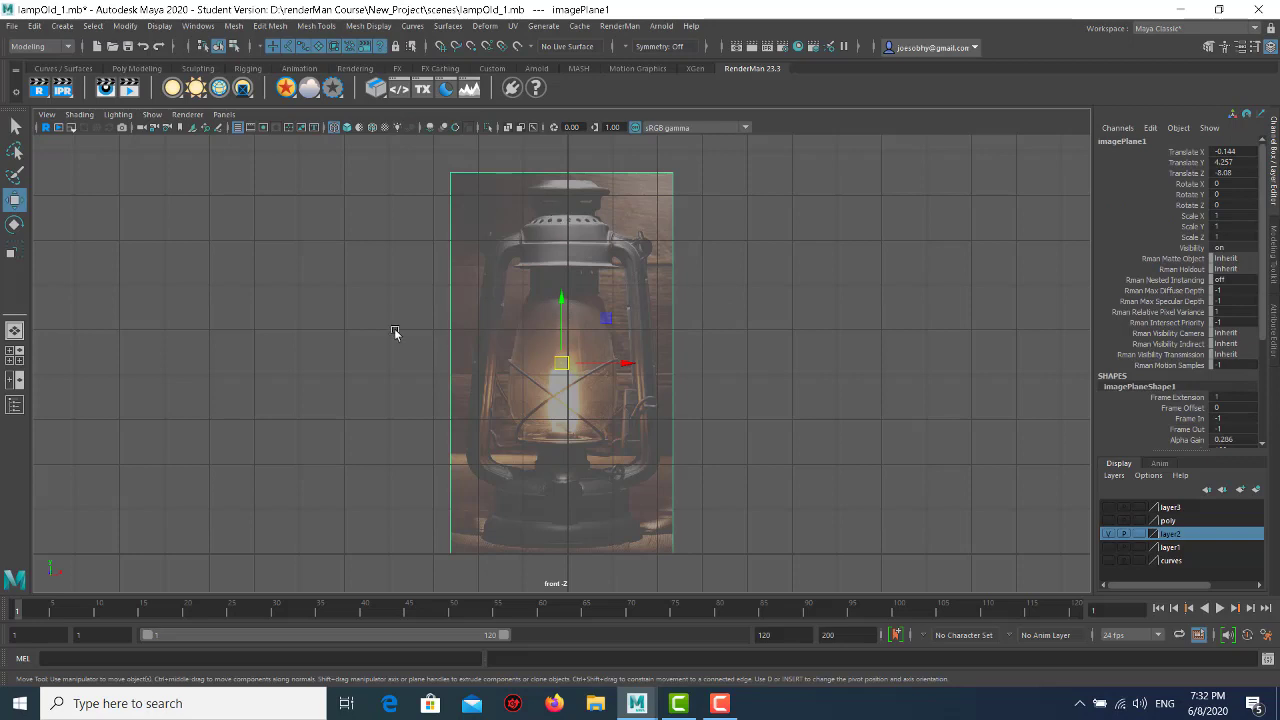
{"action": "left_click", "coordinate": [735, 247]}
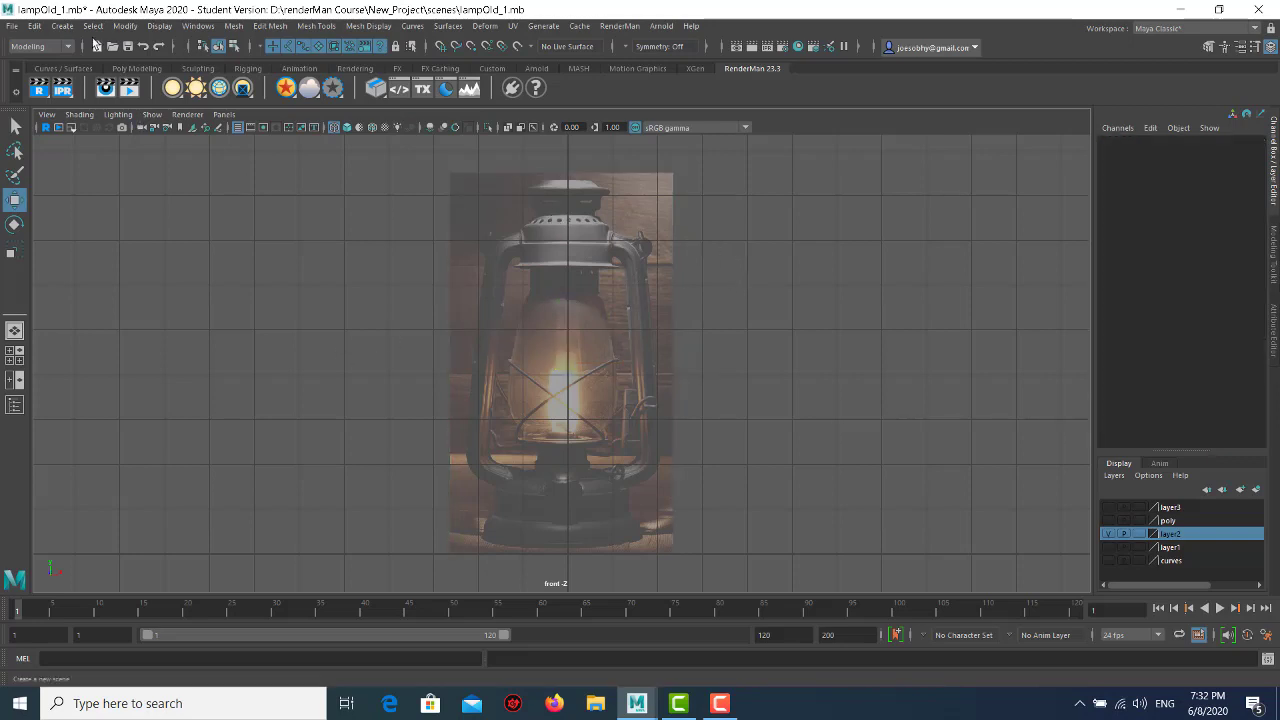
- Create a test polygon sphere and slide the image plane forward in the perspective view
{"action": "left_click", "coordinate": [62, 26]}
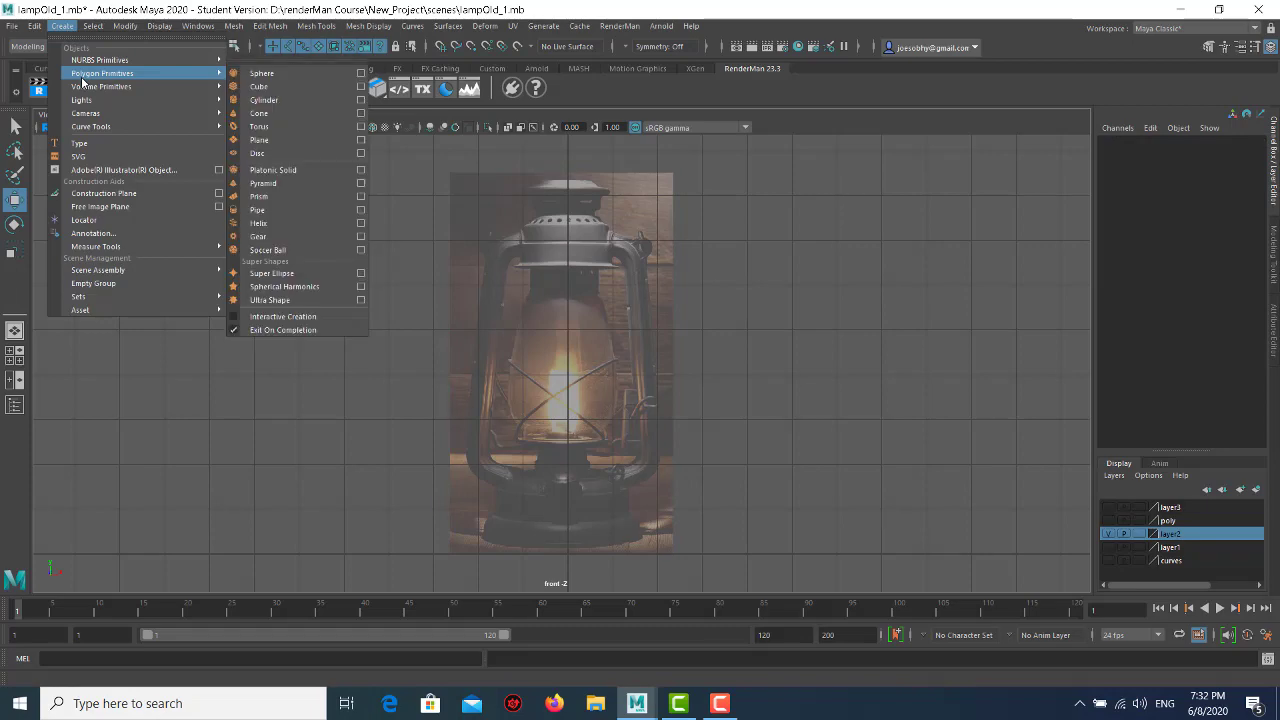
{"action": "left_click", "coordinate": [287, 74]}
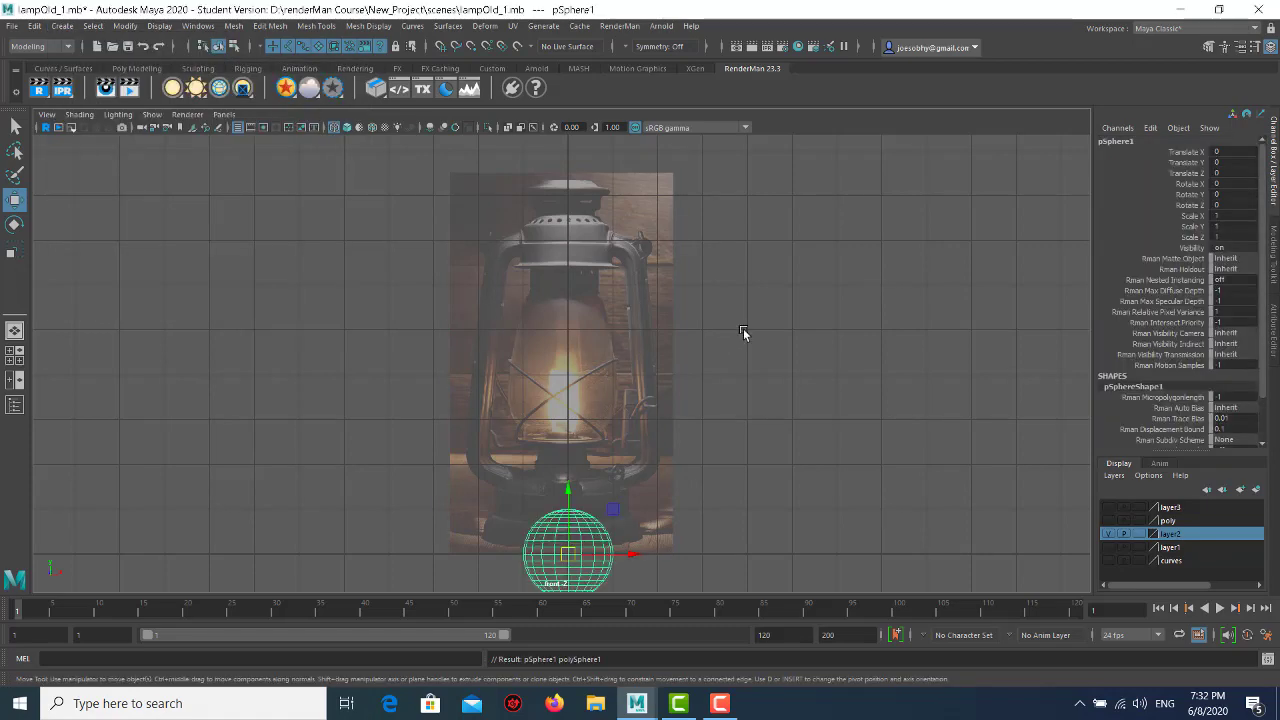
{"action": "key", "text": "space"}
{"action": "key", "text": "space"}
{"action": "left_click_drag", "start_coordinate": [744, 333], "coordinate": [637, 366], "text": "alt"}
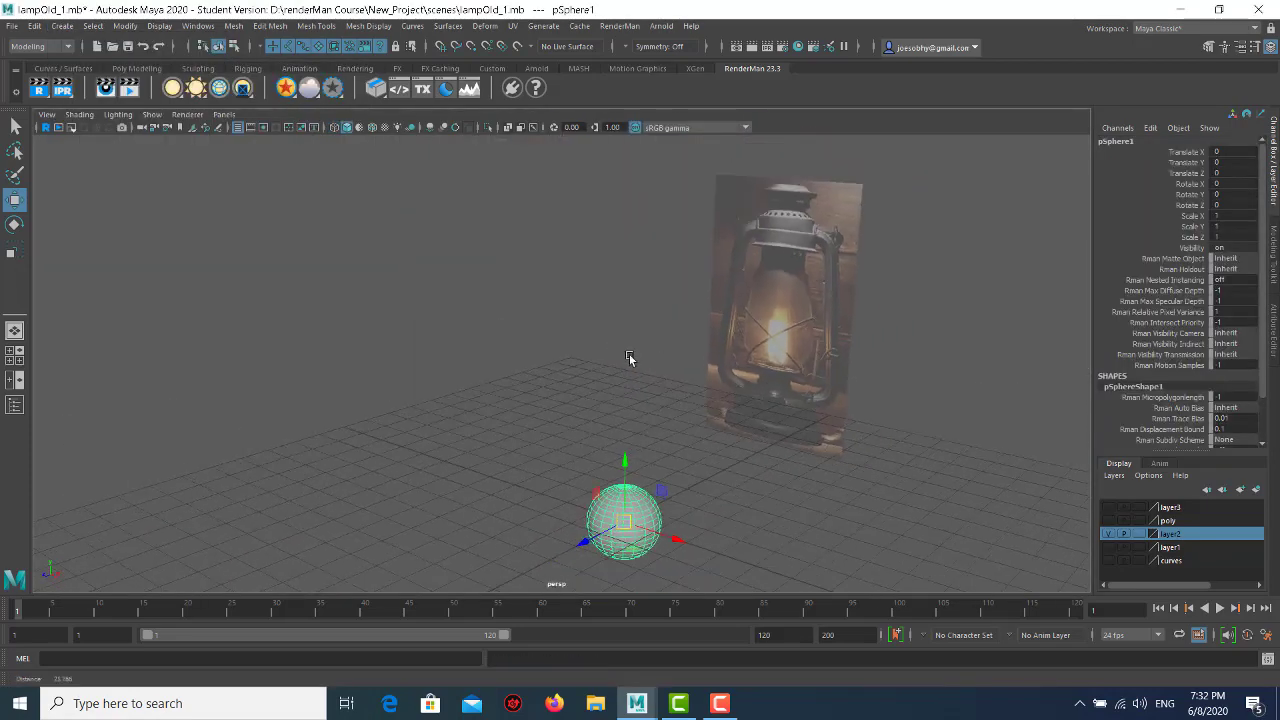
{"action": "left_click_drag", "start_coordinate": [784, 344], "coordinate": [930, 446]}
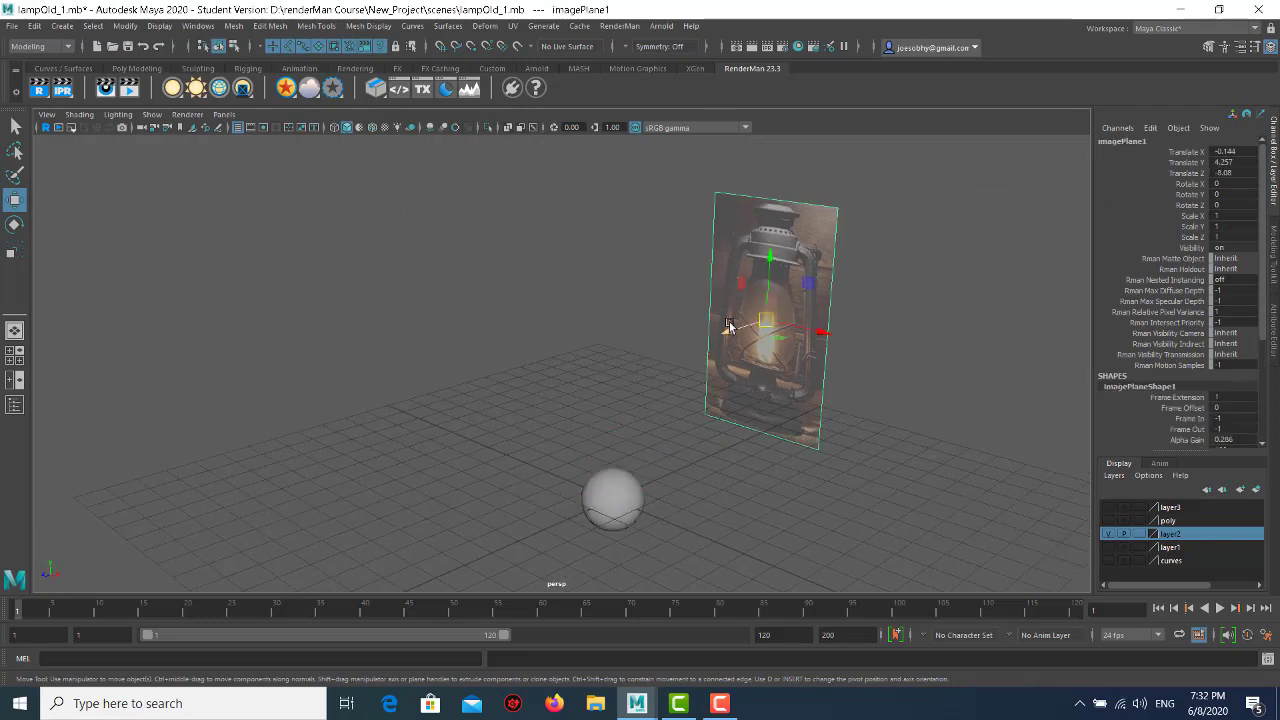
{"action": "mouse_move", "coordinate": [731, 332]}
{"action": "left_mouse_down"}
{"action": "mouse_move", "coordinate": [557, 396]}
{"action": "mouse_move", "coordinate": [566, 380]}
{"action": "left_mouse_up"}
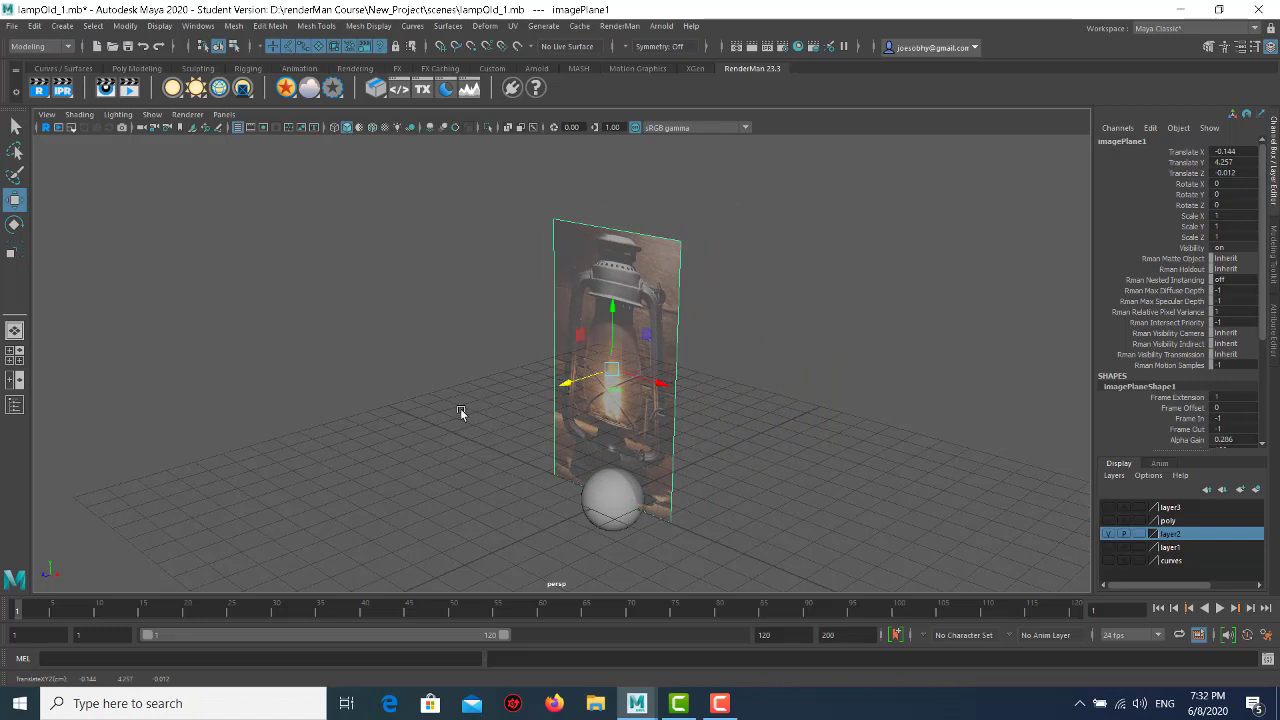
{"action": "key", "text": "space"}
{"action": "key", "text": "space"}
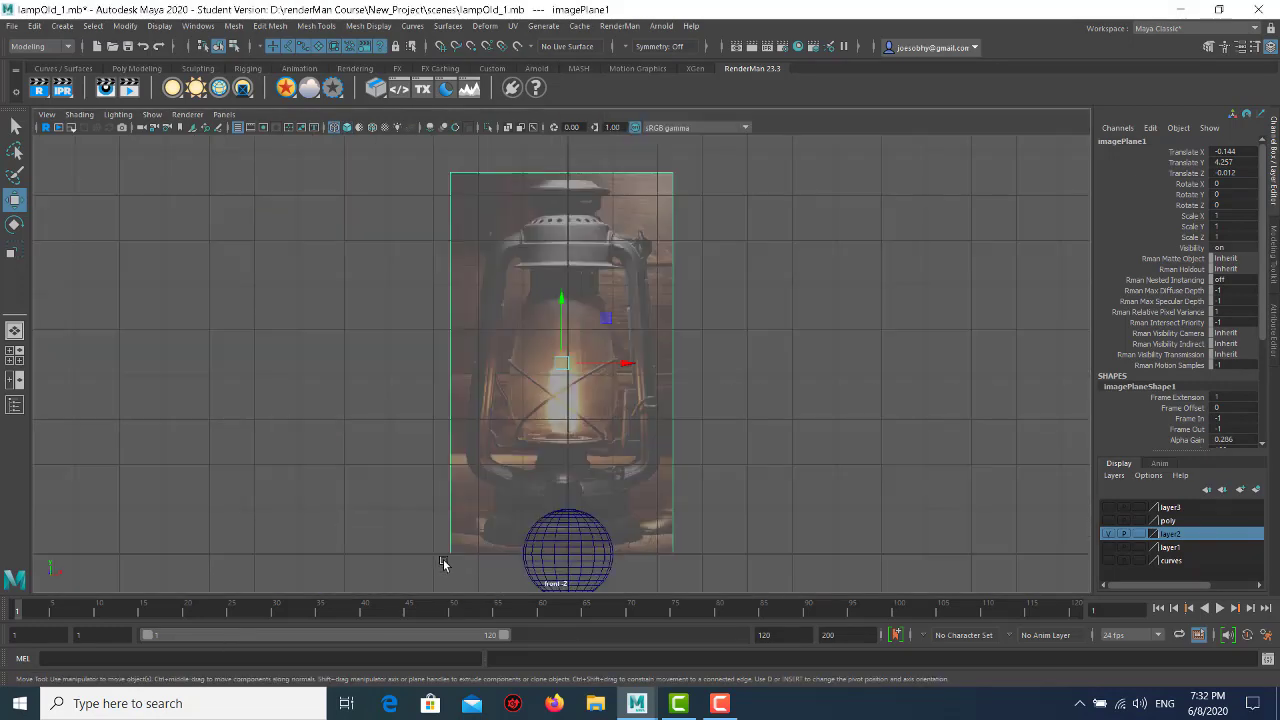
- Raise the sphere into the lantern's centre and push the image plane back behind it
{"action": "left_click", "coordinate": [562, 583]}
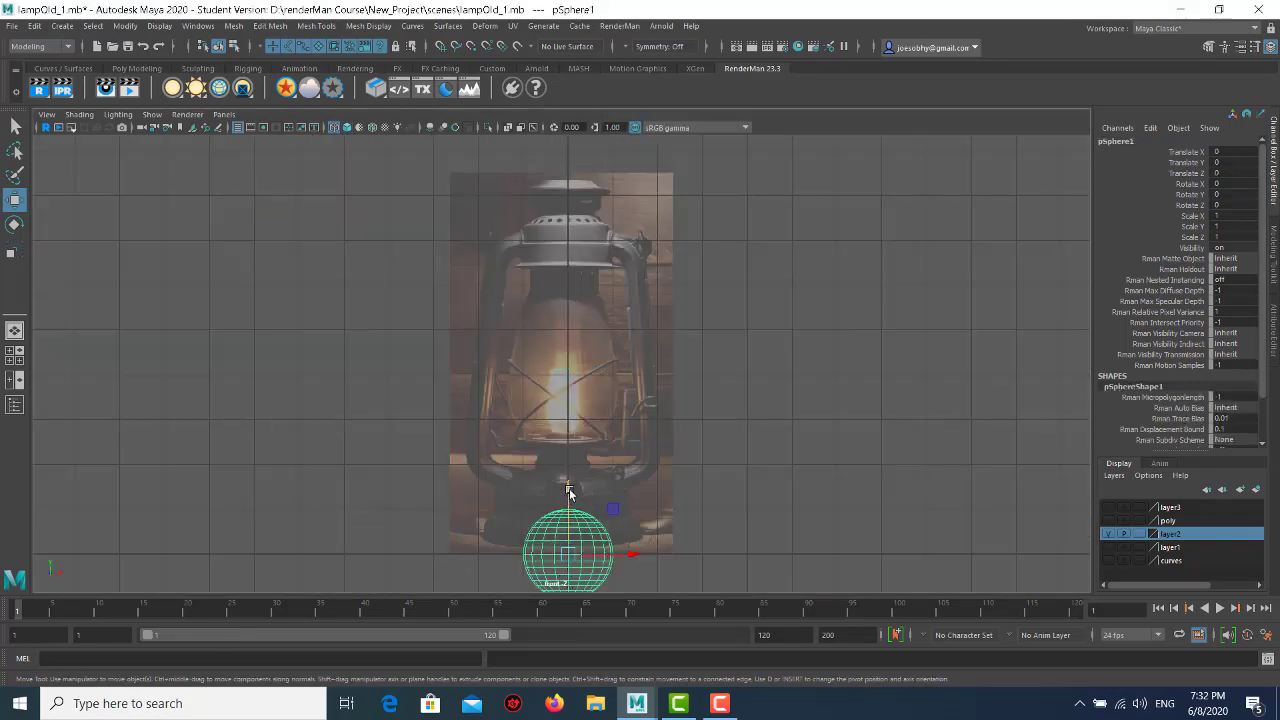
{"action": "left_click_drag", "start_coordinate": [569, 495], "coordinate": [567, 271]}
{"action": "key", "text": "space"}
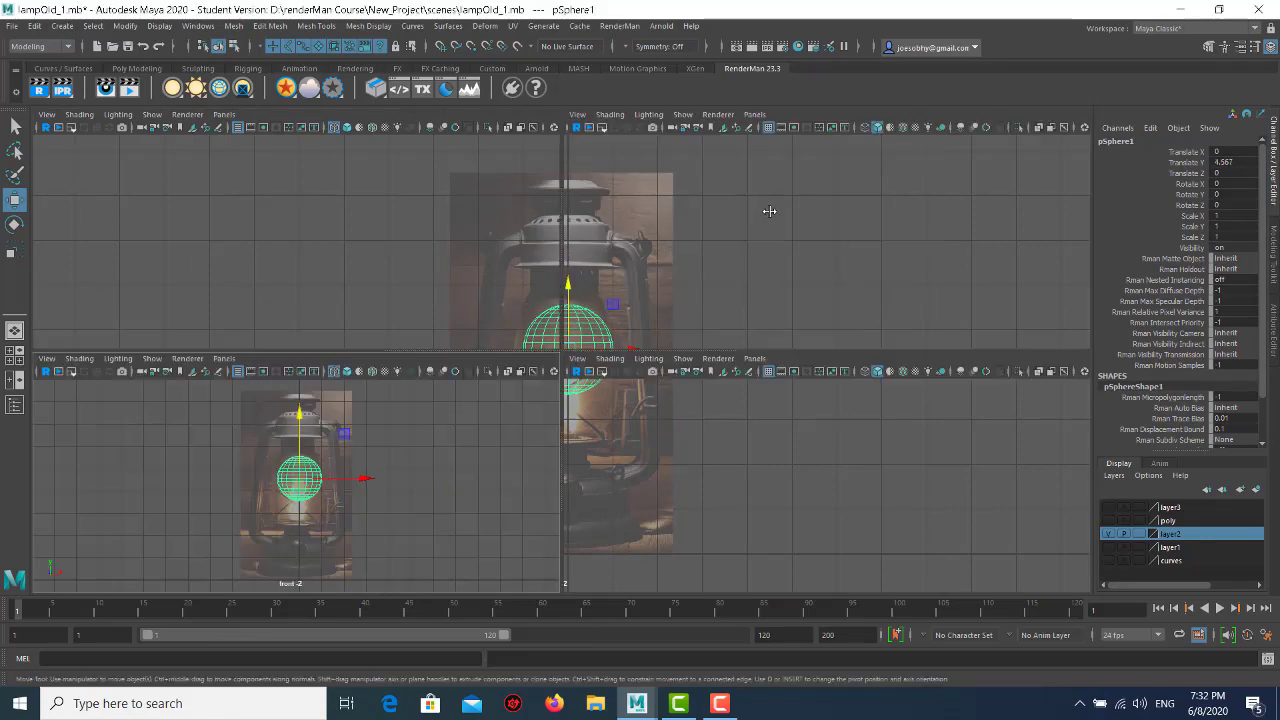
{"action": "key", "text": "space"}
{"action": "left_click_drag", "start_coordinate": [749, 260], "coordinate": [674, 286], "text": "alt"}
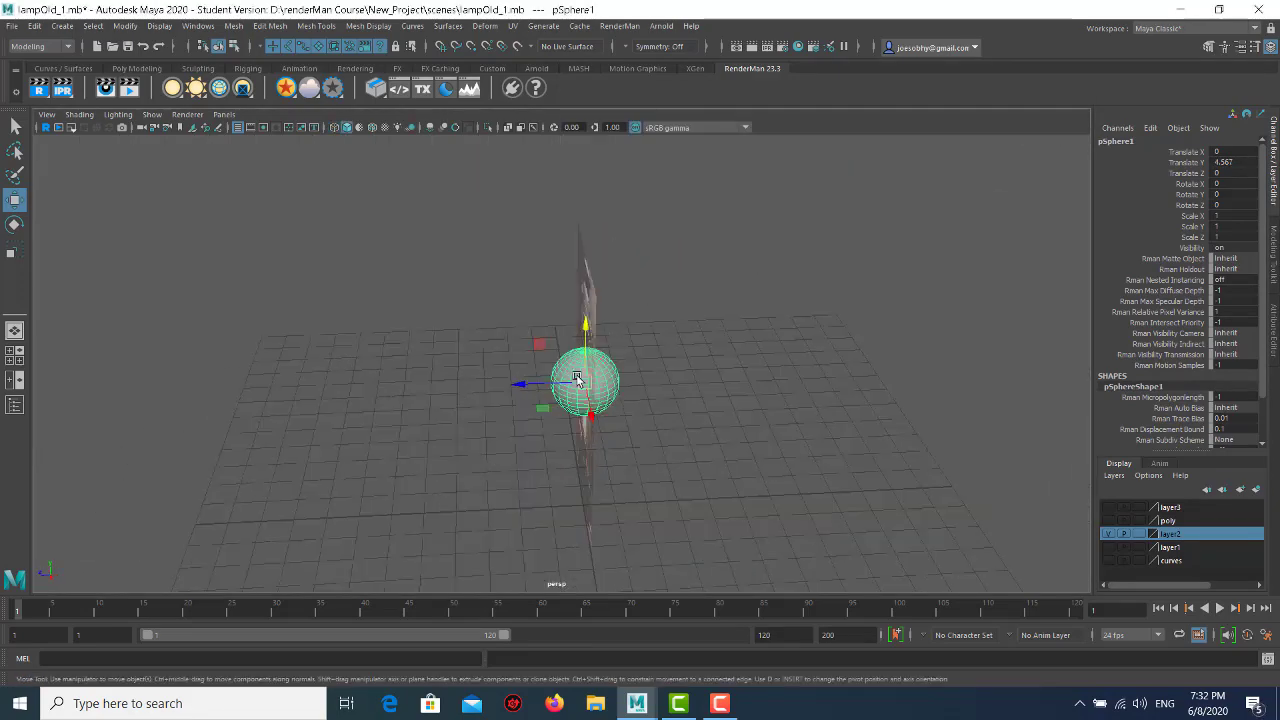
{"action": "left_click", "coordinate": [579, 250]}
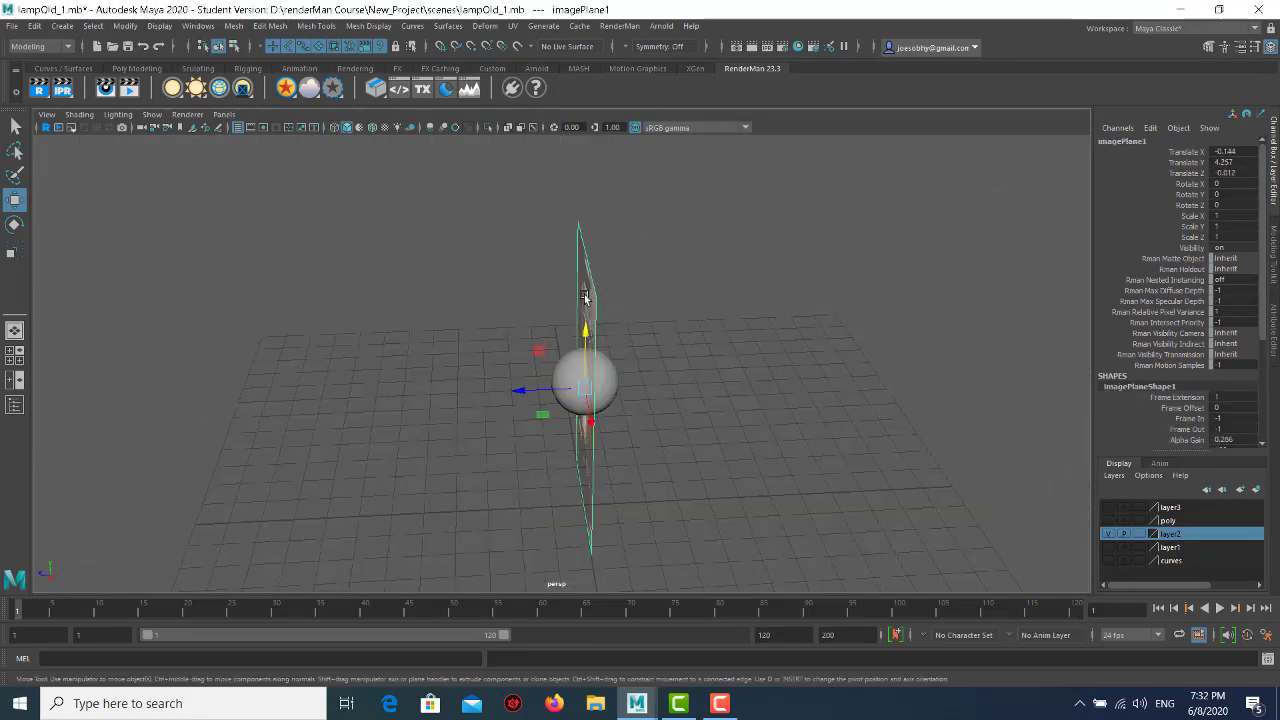
{"action": "left_click_drag", "start_coordinate": [513, 388], "coordinate": [790, 366]}
- Nudge the image plane slightly forward, then delete the test sphere in the front view
{"action": "key", "text": "space"}
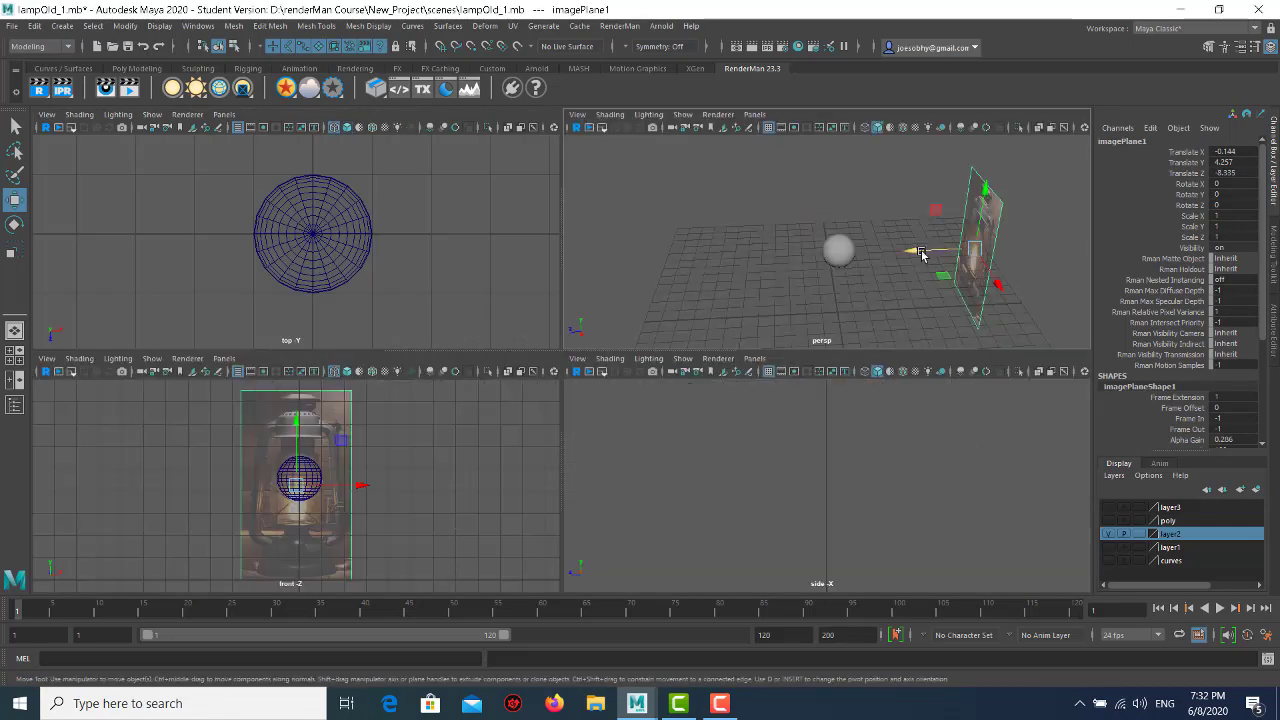
{"action": "mouse_move", "coordinate": [930, 255]}
{"action": "left_mouse_down"}
{"action": "mouse_move", "coordinate": [909, 251]}
{"action": "mouse_move", "coordinate": [922, 256]}
{"action": "left_mouse_up"}
{"action": "left_click", "coordinate": [401, 426]}
{"action": "key", "text": "space"}
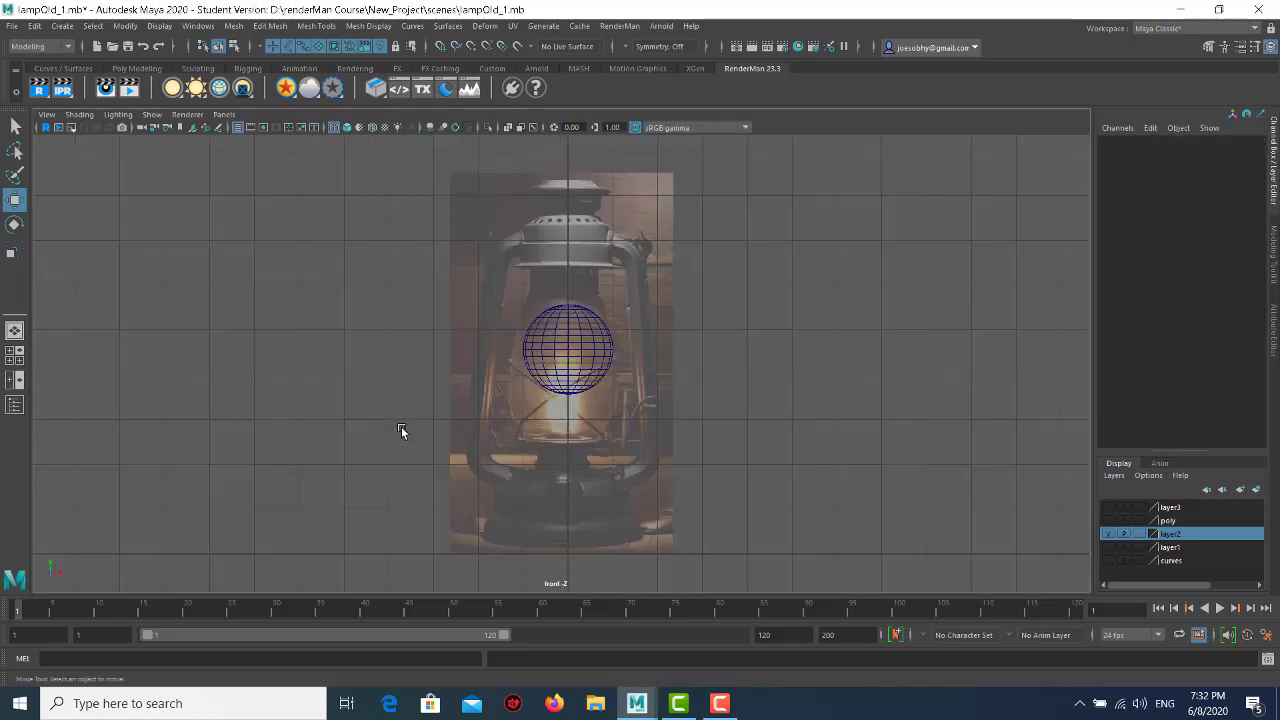
{"action": "left_click", "coordinate": [537, 359]}
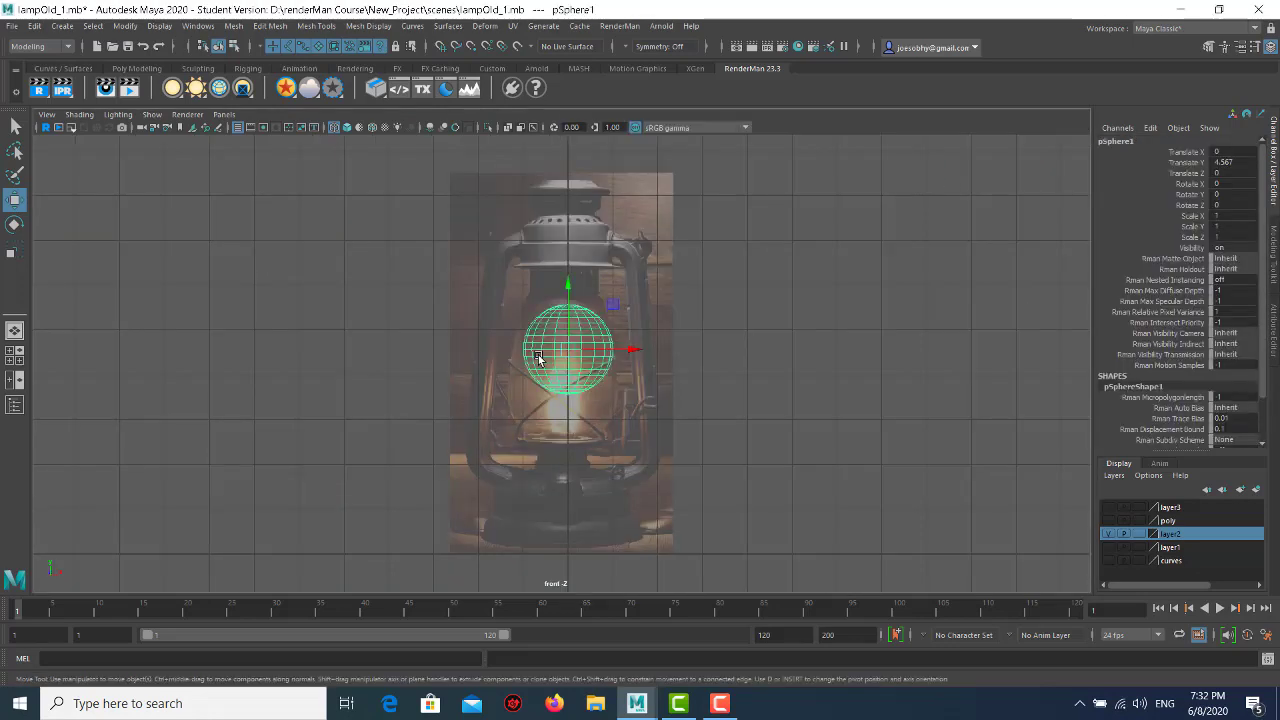
{"action": "key", "text": "Delete"}
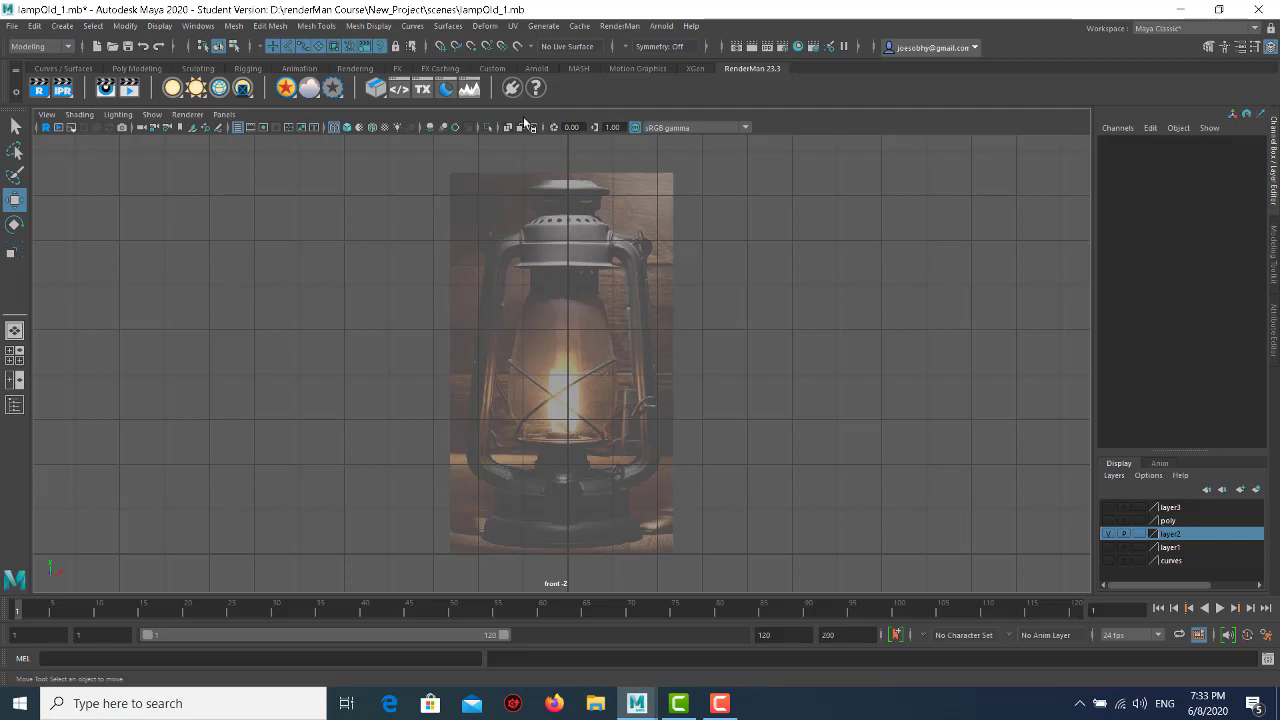
- Show the Create > Curve Tools submenu with the CV Curve Tool
{"action": "left_click", "coordinate": [63, 26]}
{"action": "mouse_move", "coordinate": [91, 126]}
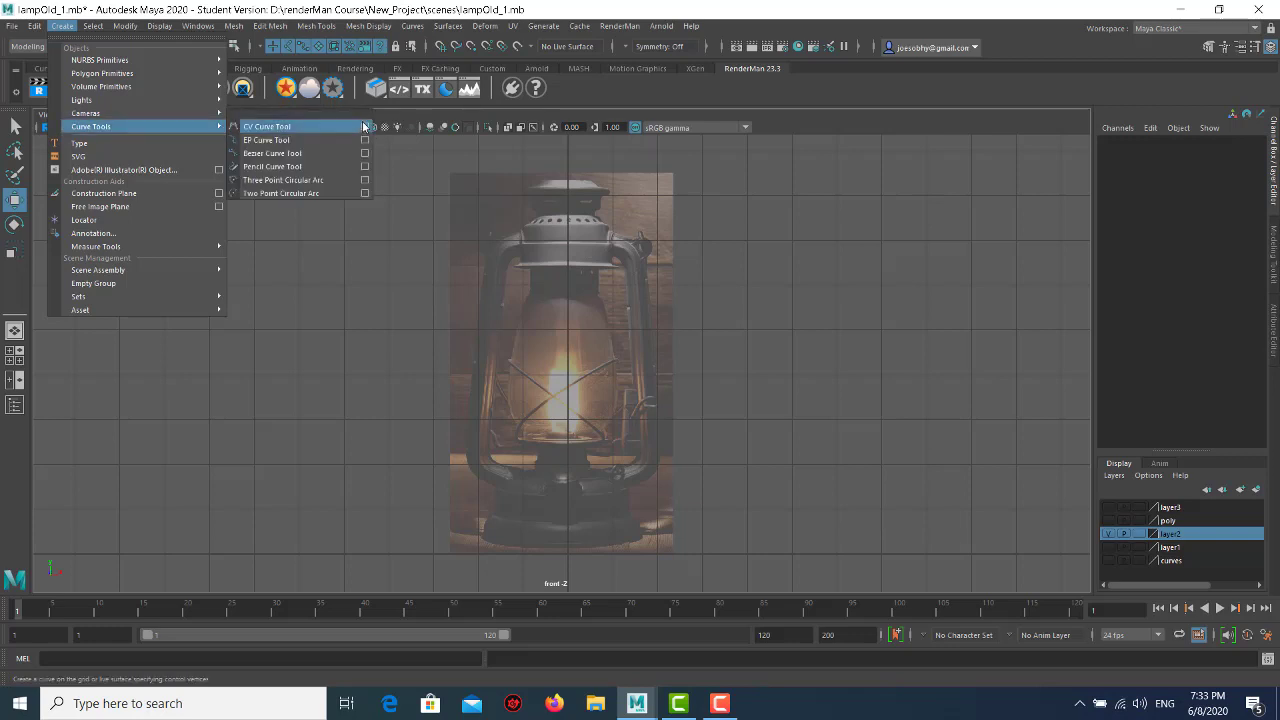
- Set the CV Curve Tool's curve degree to 3 Cubic
{"action": "left_click", "coordinate": [365, 127]}
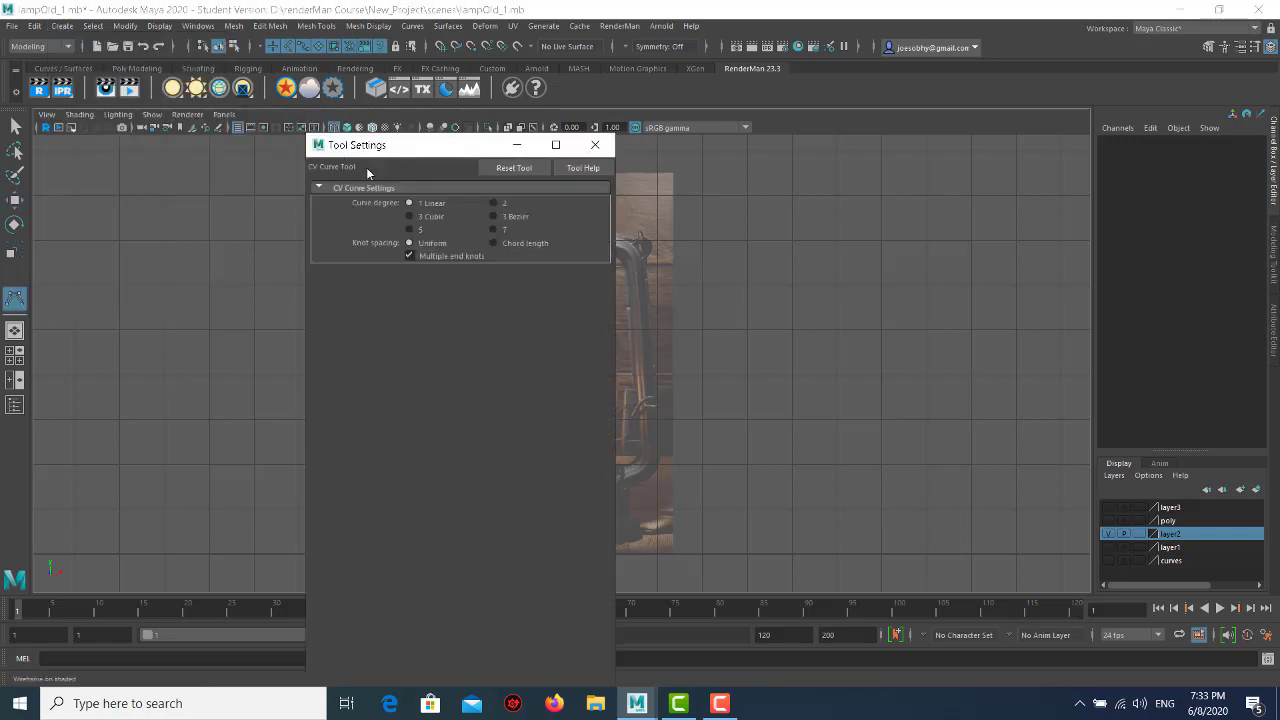
{"action": "left_click", "coordinate": [429, 219]}
{"action": "left_click_drag", "start_coordinate": [434, 148], "coordinate": [436, 92]}
{"action": "left_click", "coordinate": [602, 89]}
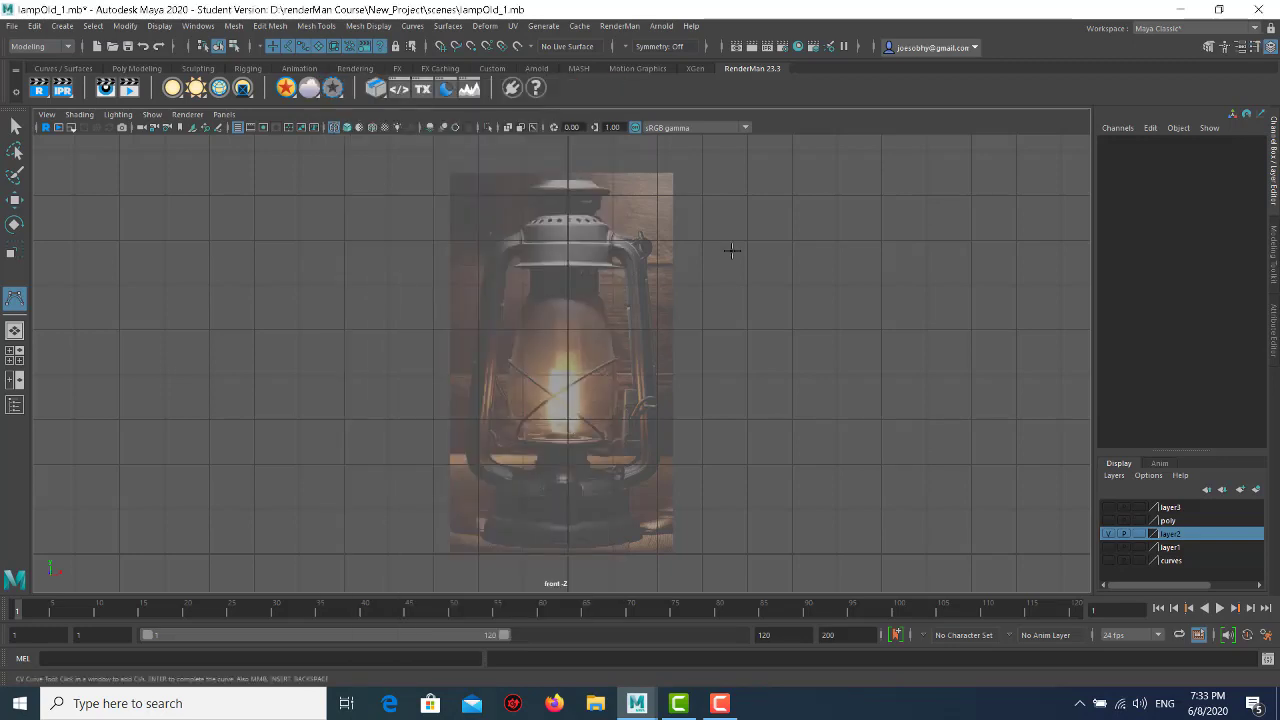
- Zoom to the lamp top, sketch a looping trial curve beside the cap, then delete it
{"action": "left_click_drag", "start_coordinate": [541, 166], "coordinate": [698, 292], "text": "ctrl+alt"}
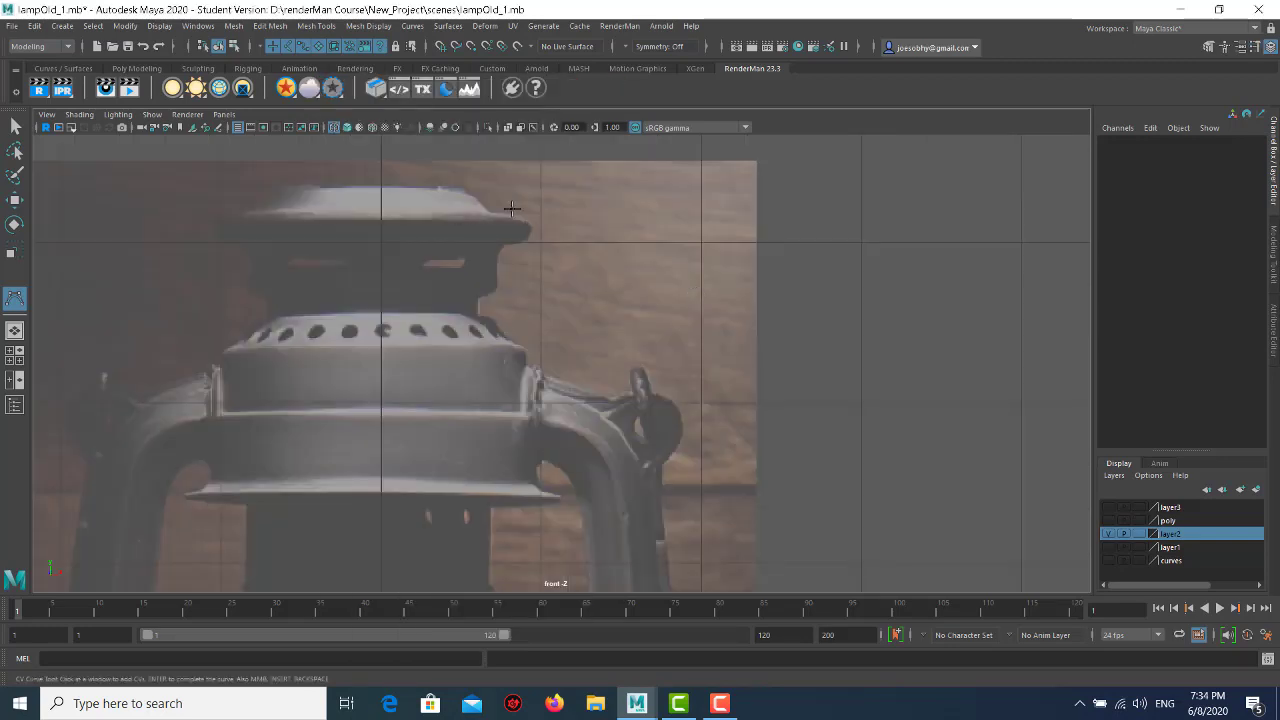
{"action": "left_click", "coordinate": [523, 177]}
{"action": "left_click", "coordinate": [562, 192]}
{"action": "left_click", "coordinate": [557, 228]}
{"action": "left_click", "coordinate": [545, 260]}
{"action": "left_click", "coordinate": [577, 276]}
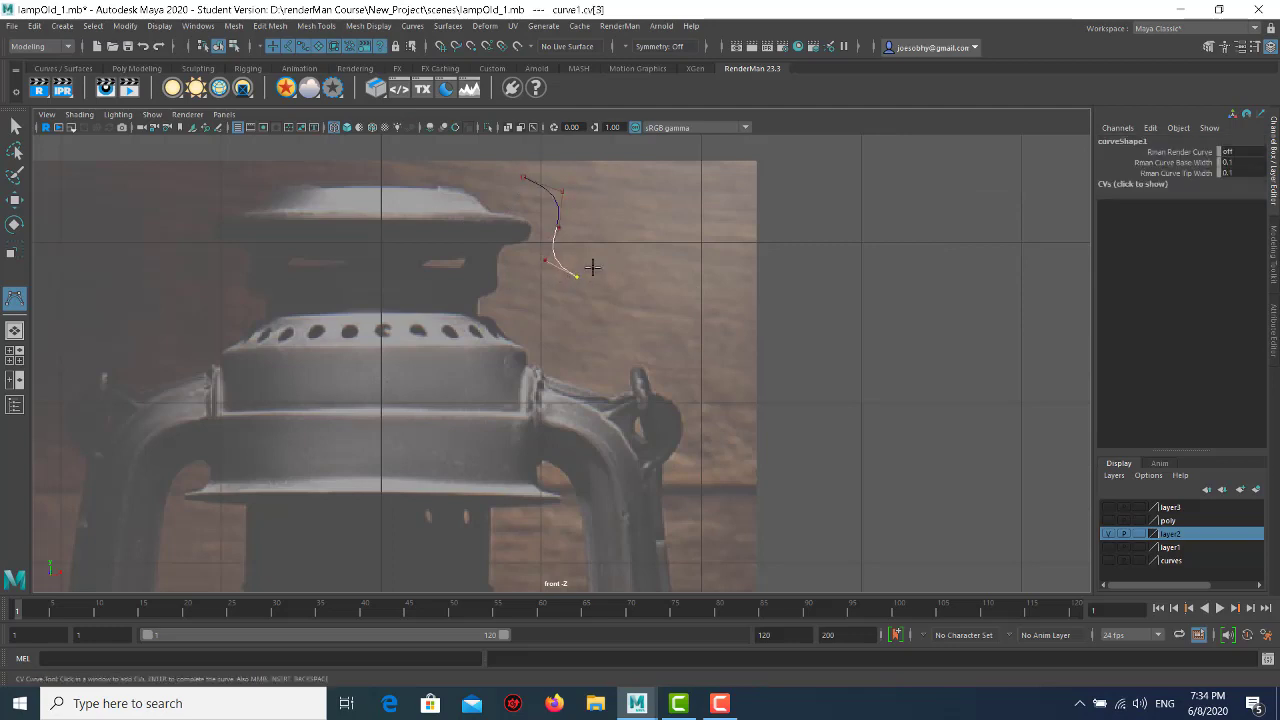
{"action": "left_click", "coordinate": [604, 260]}
{"action": "left_click", "coordinate": [645, 231]}
{"action": "left_click", "coordinate": [667, 236]}
{"action": "left_click", "coordinate": [648, 304]}
{"action": "left_click", "coordinate": [604, 320]}
{"action": "left_click", "coordinate": [602, 350]}
{"action": "left_click", "coordinate": [671, 353]}
{"action": "left_click", "coordinate": [726, 328]}
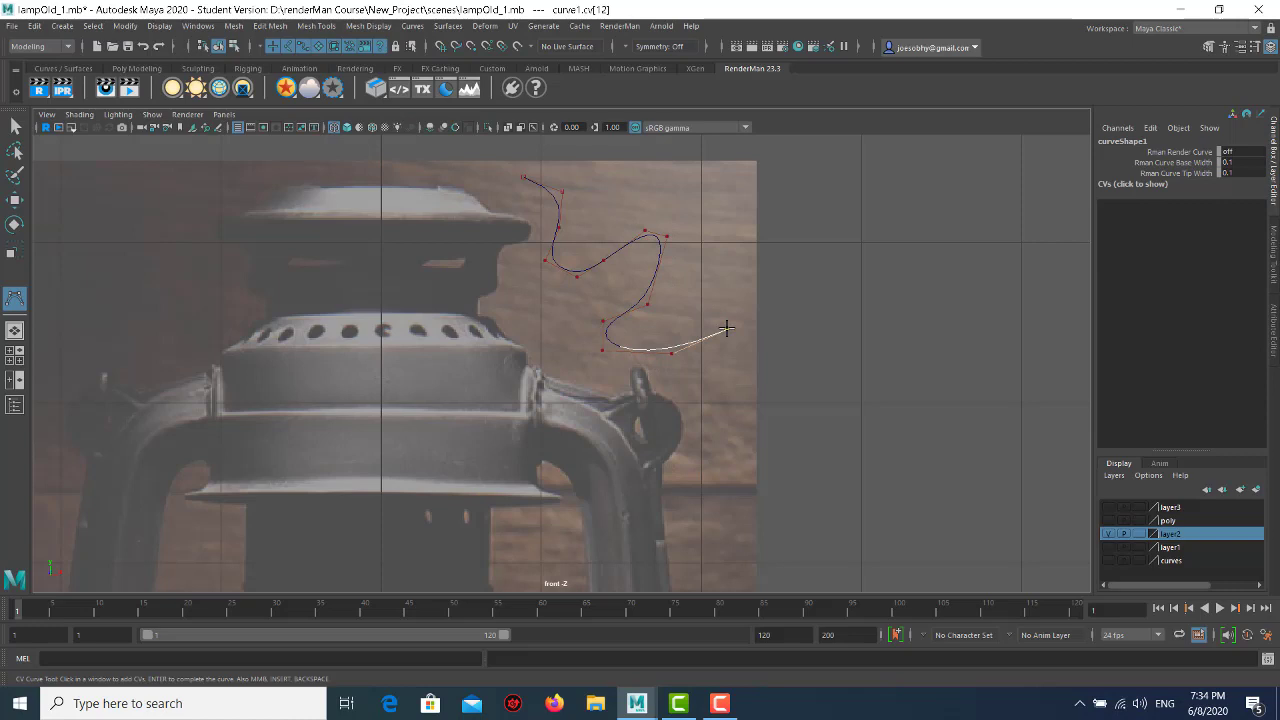
{"action": "key", "text": "w"}
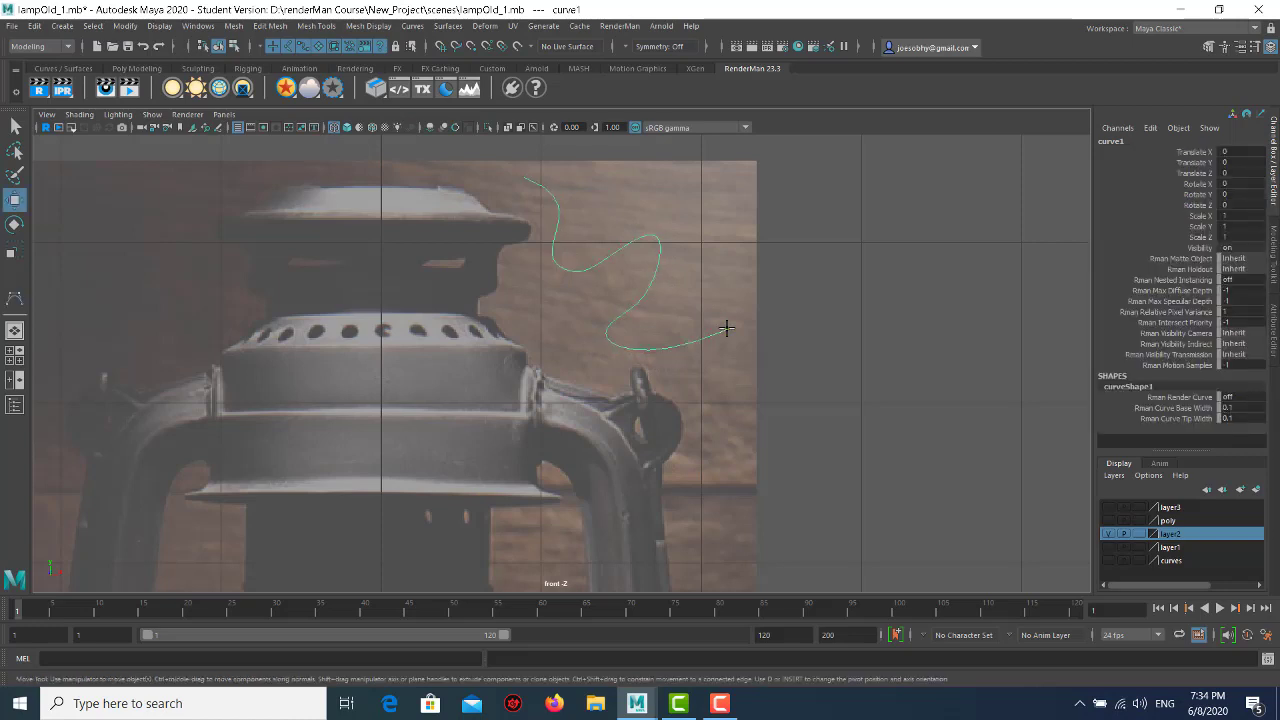
{"action": "key", "text": "Delete"}
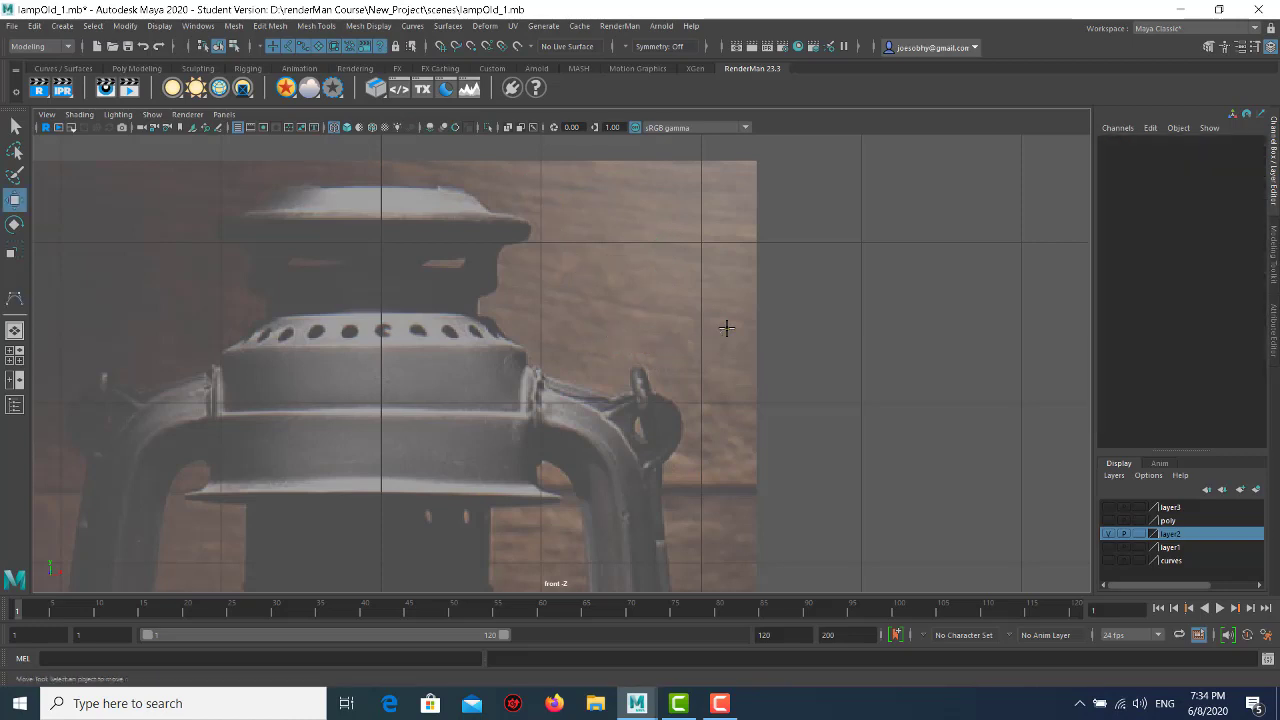
- Zoom into the lamp's top cap and activate the CV Curve Tool, undoing a stray point
{"action": "middle_click_drag", "start_coordinate": [383, 189], "coordinate": [479, 258], "text": "alt"}
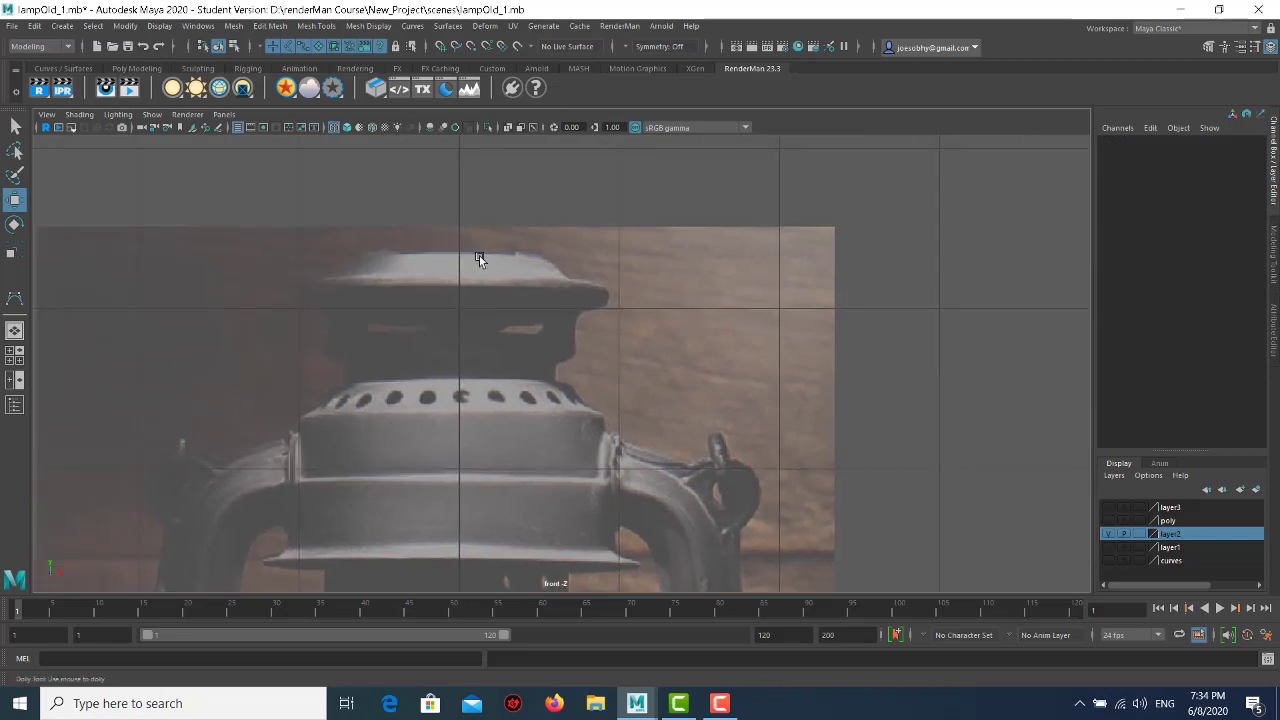
{"action": "scroll", "coordinate": [479, 258], "scroll_direction": "up", "scroll_amount": 3}
{"action": "middle_click_drag", "start_coordinate": [464, 191], "coordinate": [591, 338], "text": "alt"}
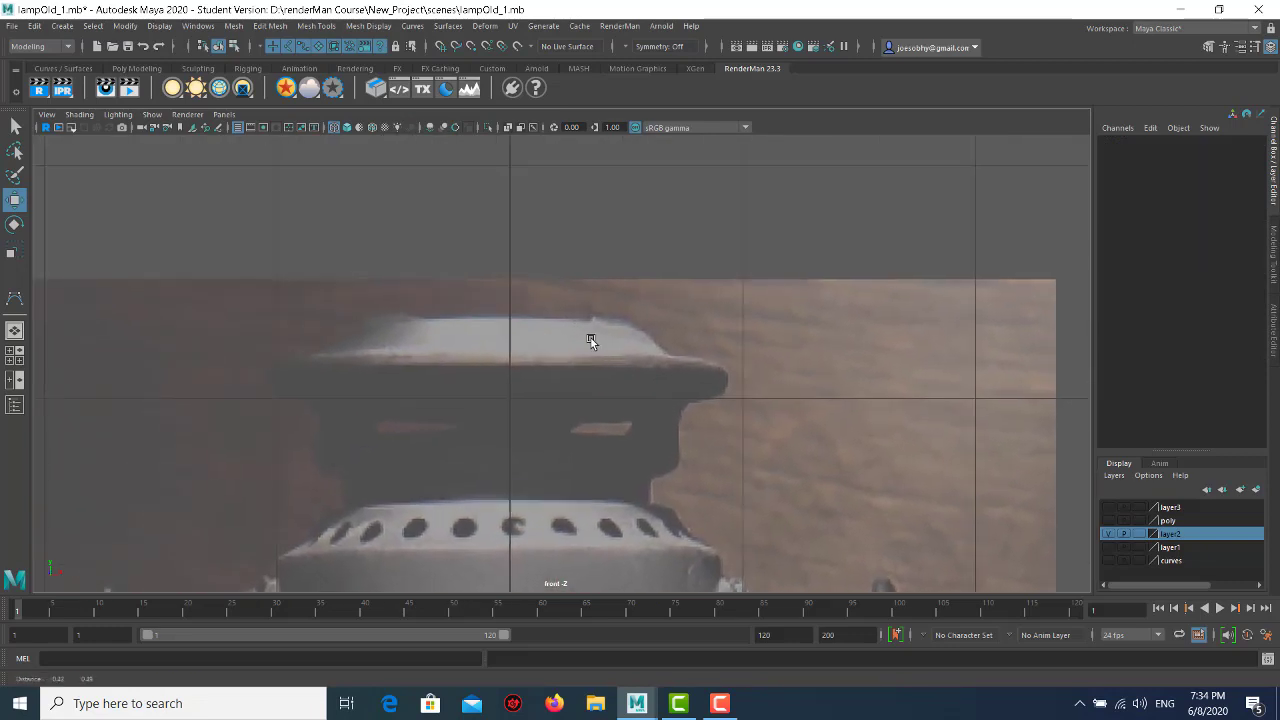
{"action": "scroll", "coordinate": [519, 340], "scroll_direction": "up", "scroll_amount": 2}
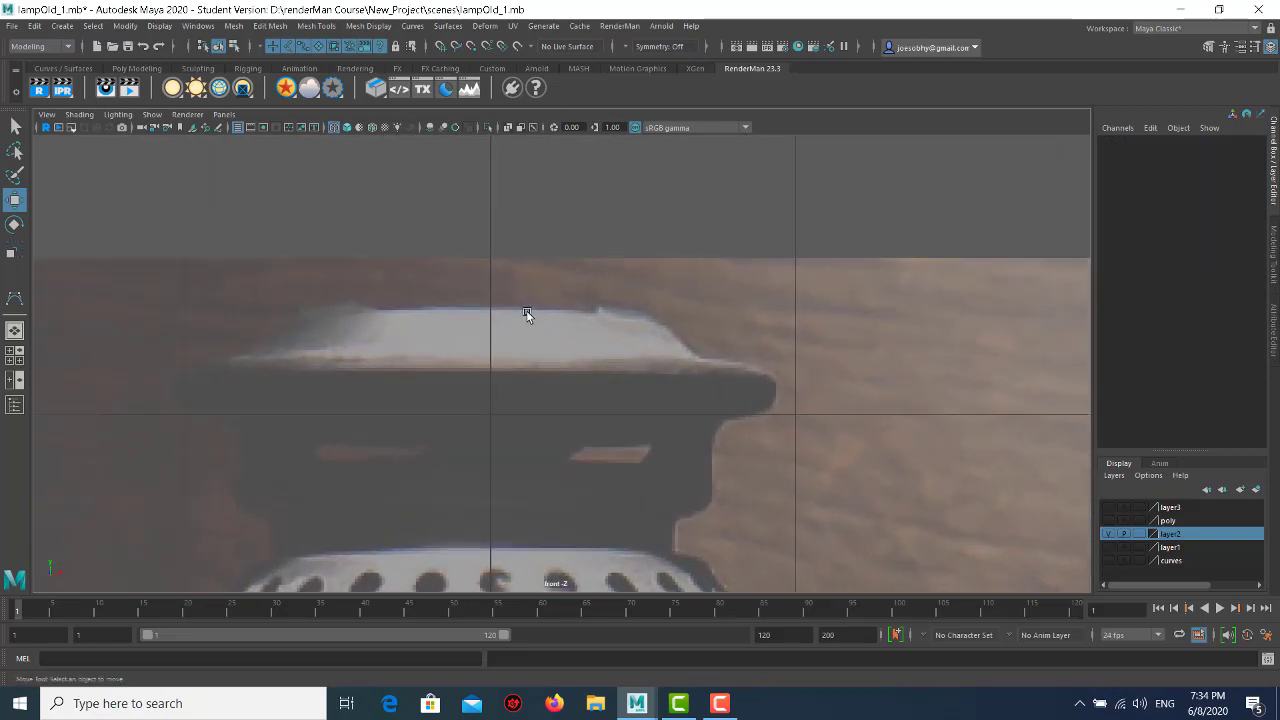
{"action": "key", "text": "y"}
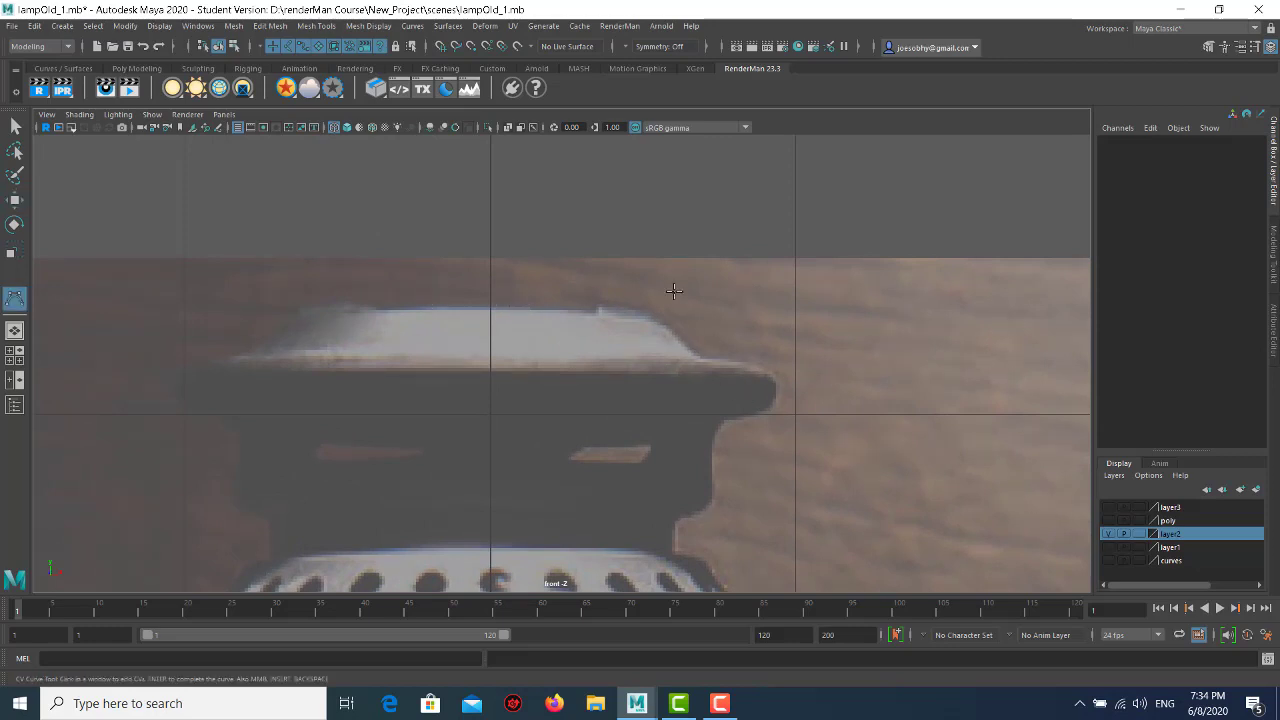
{"action": "left_click", "coordinate": [447, 26]}
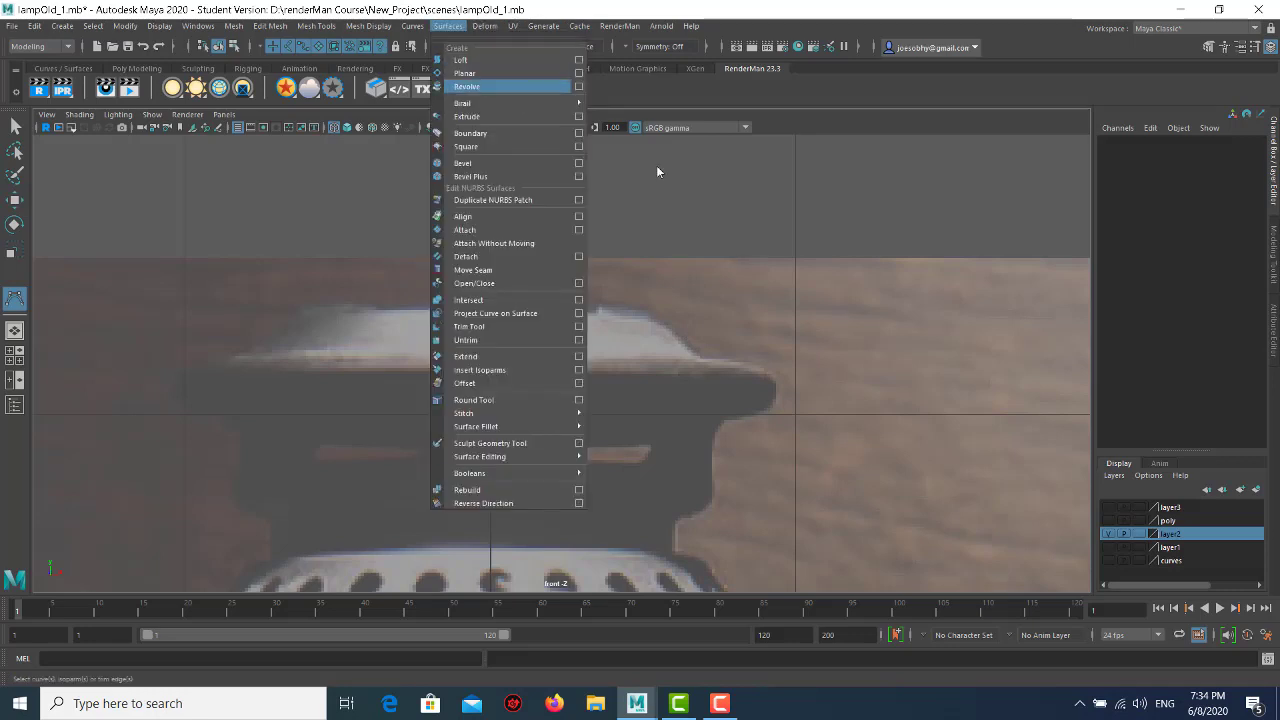
{"action": "left_click", "coordinate": [600, 309]}
{"action": "left_click", "coordinate": [661, 272]}
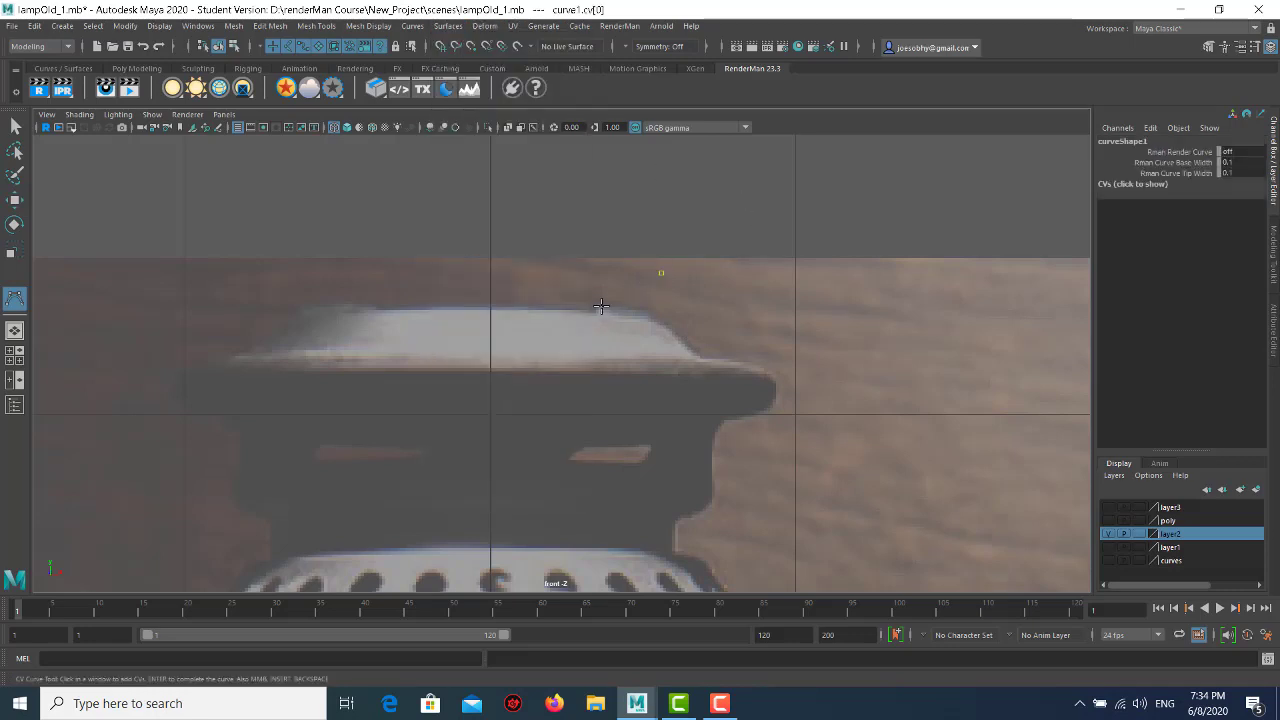
{"action": "key", "text": "ctrl+z"}
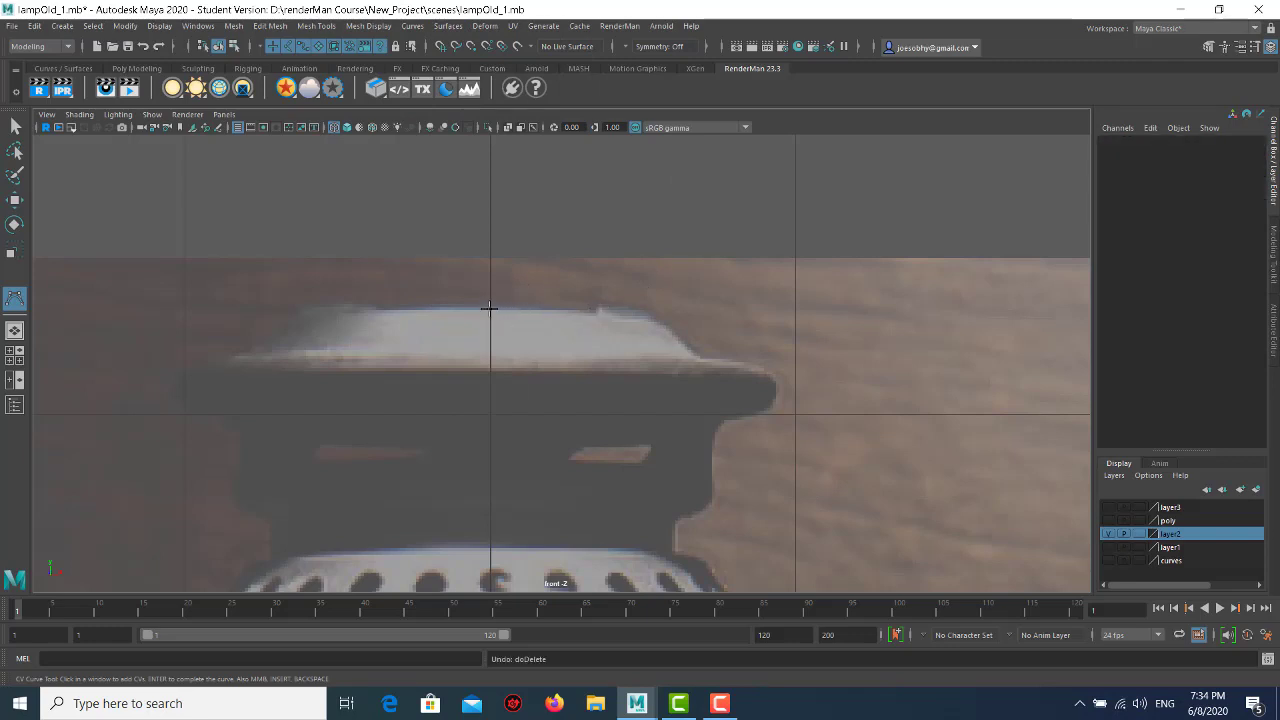
- Start the profile on the centre line, tracing the cap's flat top, raised step and sloping edge
{"action": "left_click", "coordinate": [490, 308]}
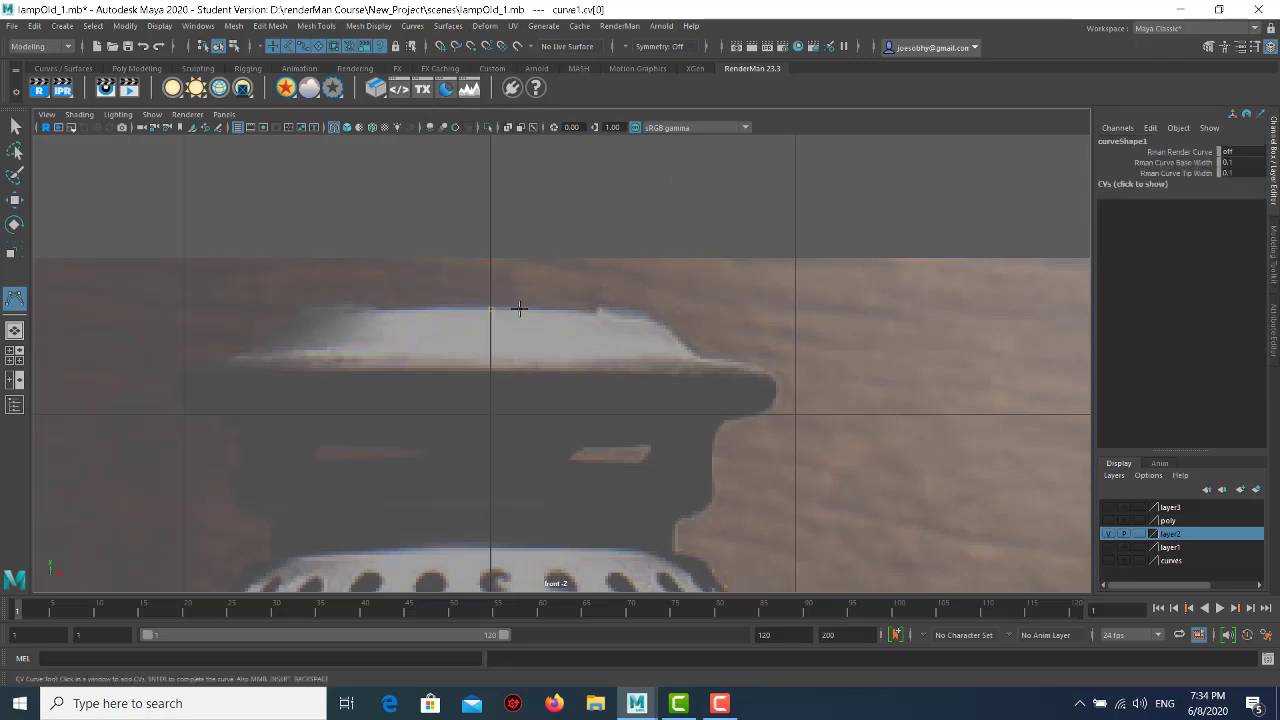
{"action": "left_click", "coordinate": [519, 308]}
{"action": "left_click", "coordinate": [564, 308]}
{"action": "left_click", "coordinate": [593, 311]}
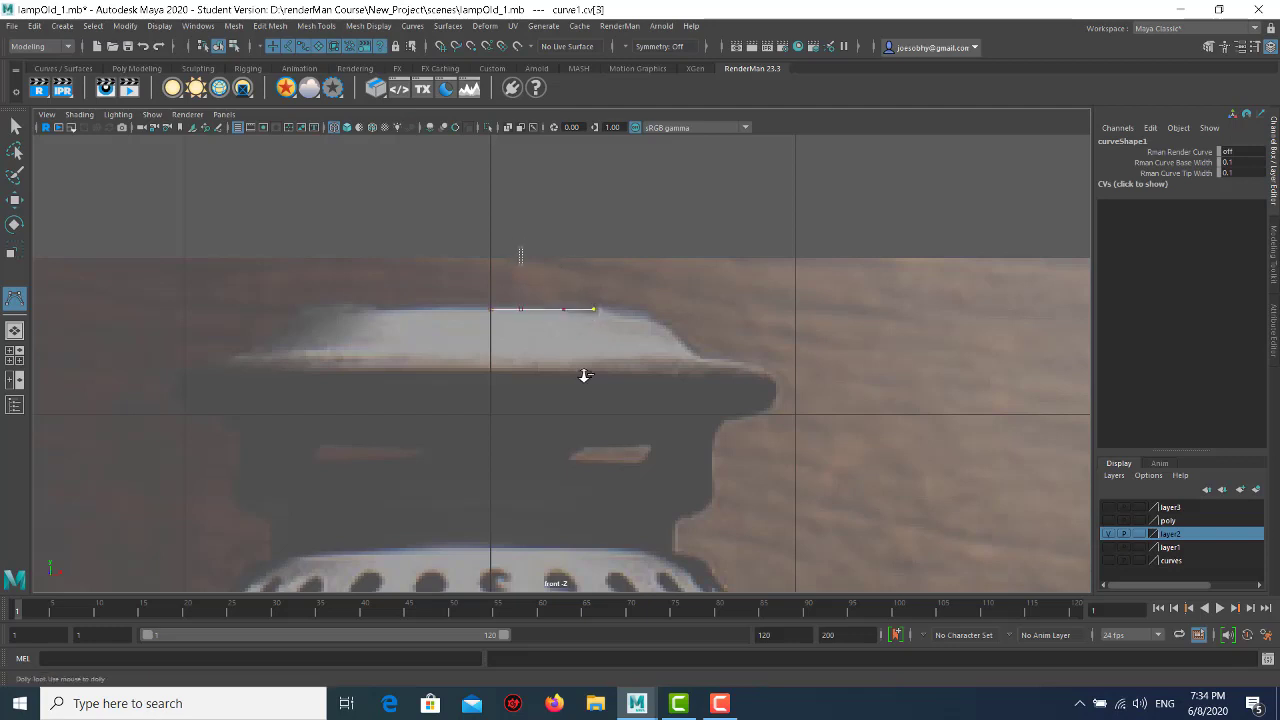
{"action": "scroll", "coordinate": [795, 575], "scroll_direction": "up", "scroll_amount": 2}
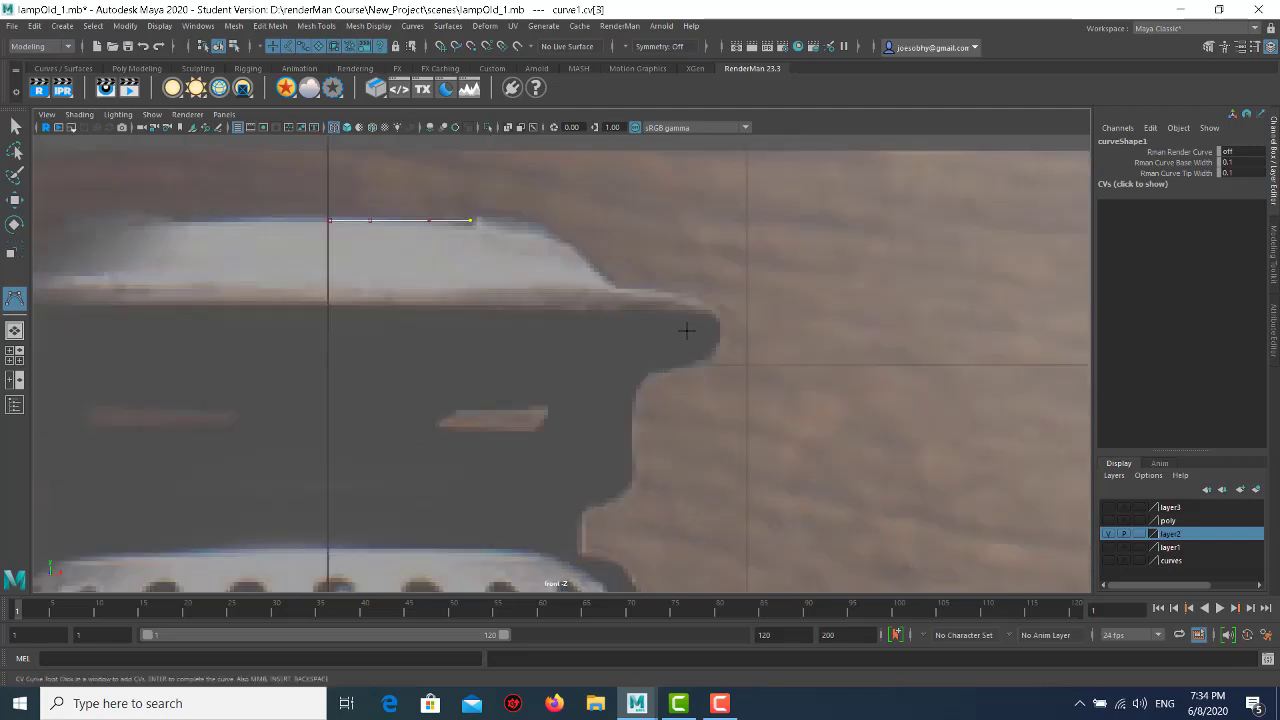
{"action": "left_click", "coordinate": [471, 211]}
{"action": "left_click", "coordinate": [478, 208]}
{"action": "left_click", "coordinate": [506, 208]}
{"action": "left_click", "coordinate": [543, 211]}
{"action": "left_click", "coordinate": [566, 227]}
{"action": "left_click", "coordinate": [587, 258]}
{"action": "left_click", "coordinate": [598, 268]}
{"action": "left_click", "coordinate": [614, 280]}
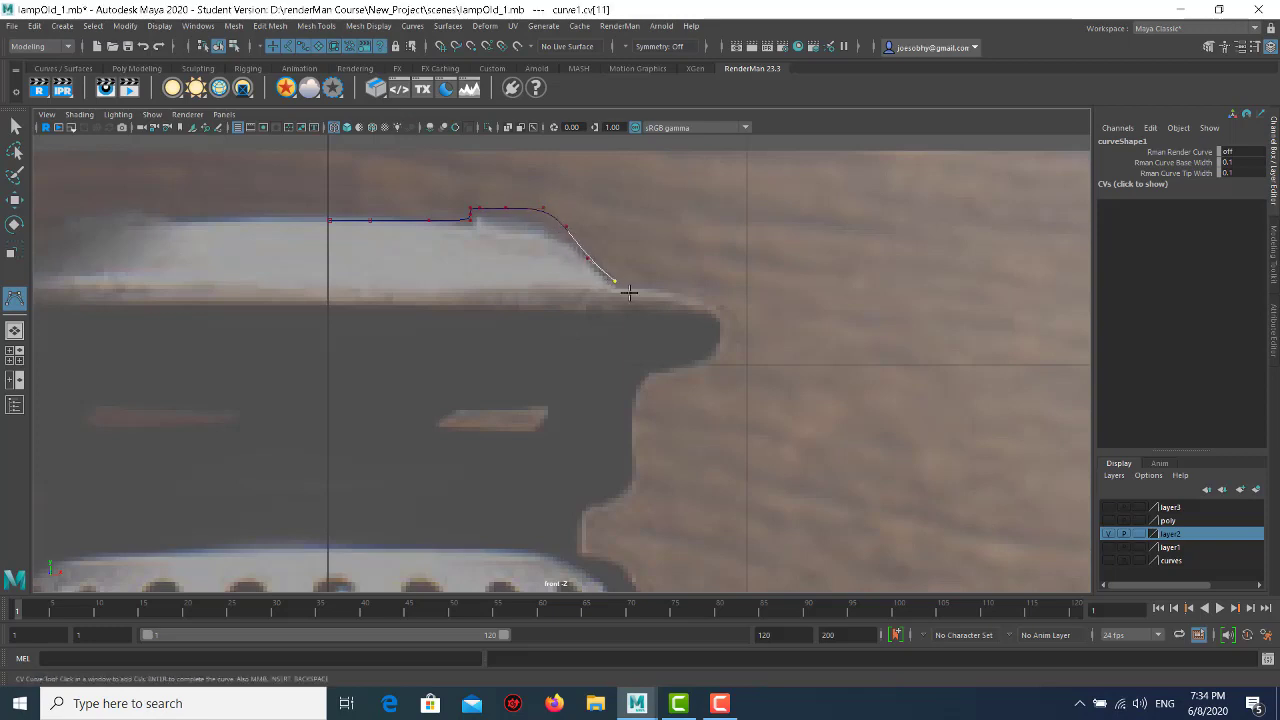
{"action": "left_click", "coordinate": [629, 292]}
- Extend the profile out to the cap rim, around its lip and back under it
{"action": "left_click", "coordinate": [666, 293]}
{"action": "left_click", "coordinate": [688, 296]}
{"action": "left_click", "coordinate": [707, 300]}
{"action": "left_click", "coordinate": [715, 317]}
{"action": "left_click", "coordinate": [705, 321]}
{"action": "left_click", "coordinate": [684, 323]}
{"action": "left_click", "coordinate": [665, 326]}
{"action": "left_click", "coordinate": [646, 328]}
- Run the profile down the cap's side, curving inward to the vented band
{"action": "left_click", "coordinate": [633, 345]}
{"action": "left_click", "coordinate": [630, 371]}
{"action": "left_click", "coordinate": [629, 395]}
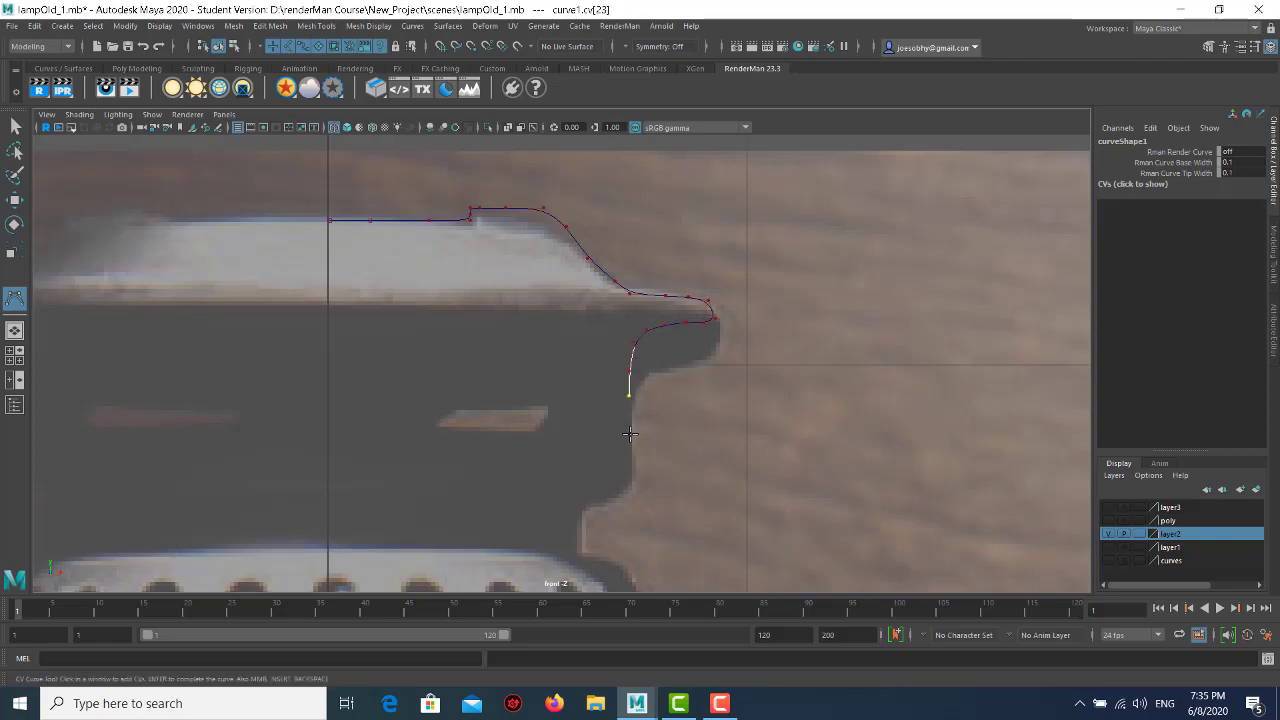
{"action": "left_click", "coordinate": [629, 434]}
{"action": "left_click", "coordinate": [630, 472]}
{"action": "left_click", "coordinate": [628, 490]}
{"action": "left_click", "coordinate": [611, 502]}
{"action": "left_click", "coordinate": [590, 511]}
{"action": "left_click", "coordinate": [584, 528]}
{"action": "left_click", "coordinate": [580, 558]}
{"action": "left_click", "coordinate": [578, 581]}
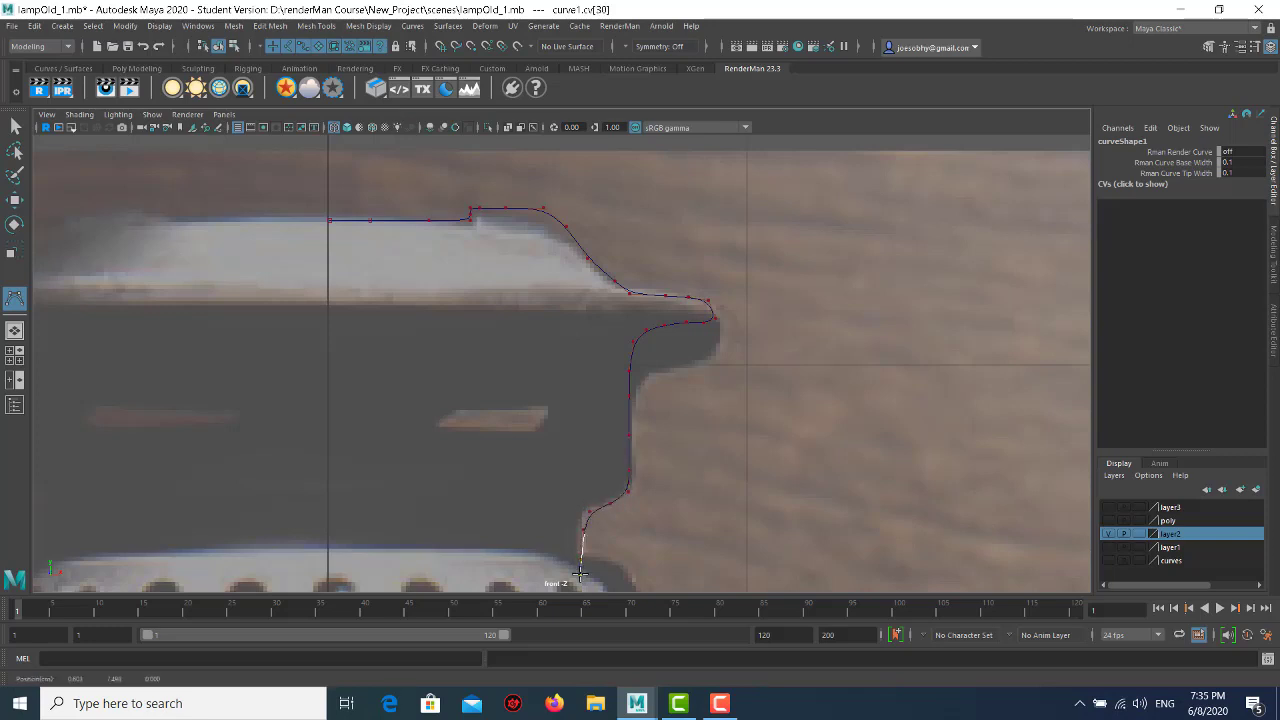
{"action": "left_click", "coordinate": [577, 582]}
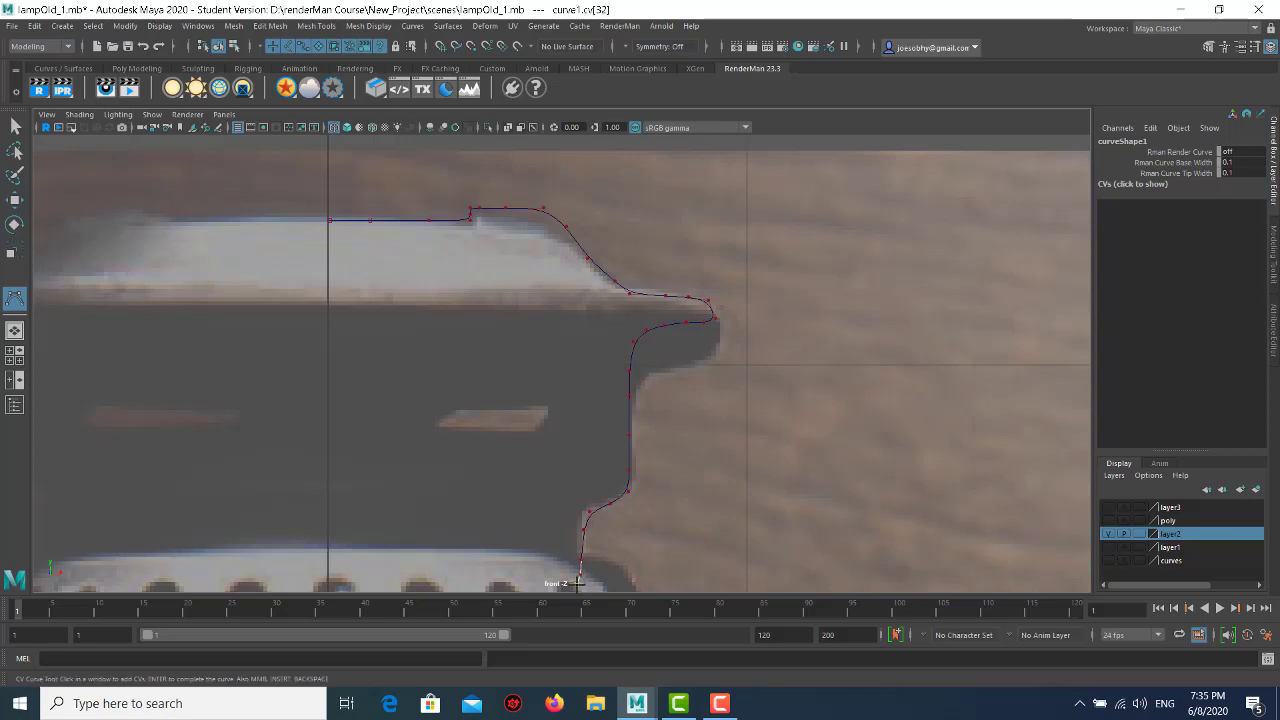
- Finish the profile curve and shift a control point near its lower bend
{"action": "key", "text": "w"}
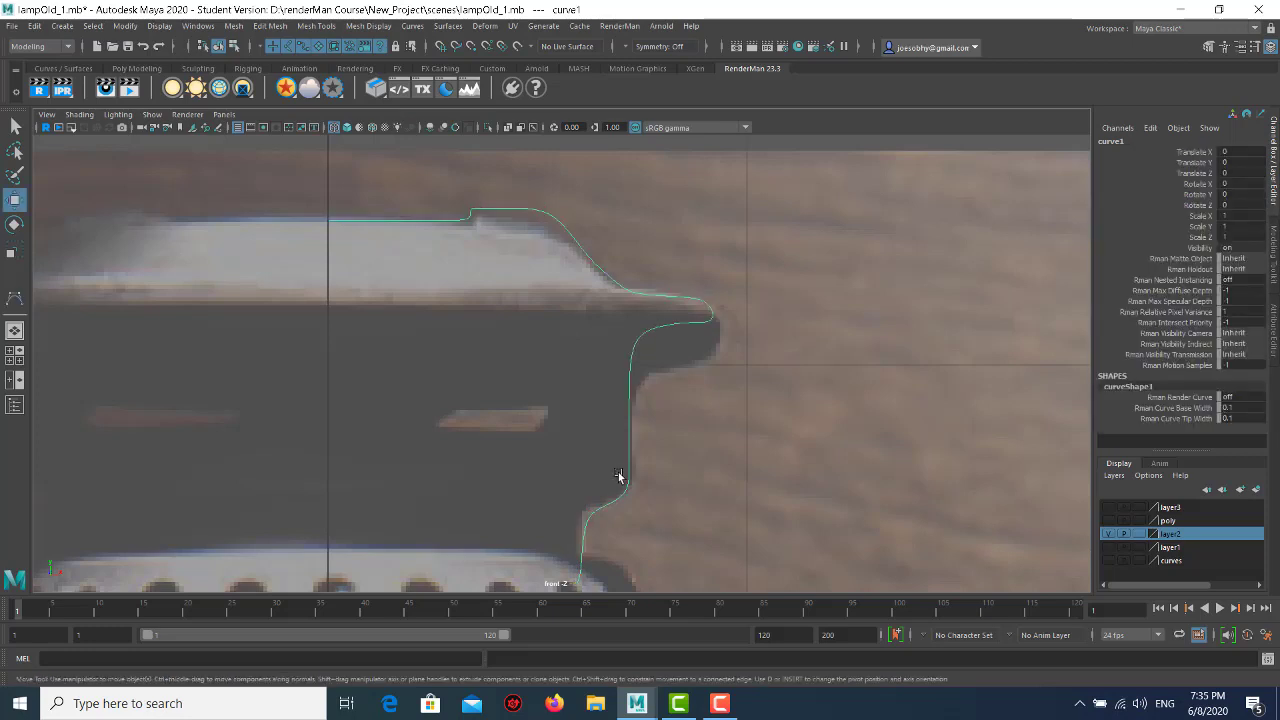
{"action": "scroll", "coordinate": [580, 475], "scroll_direction": "down", "scroll_amount": 5}
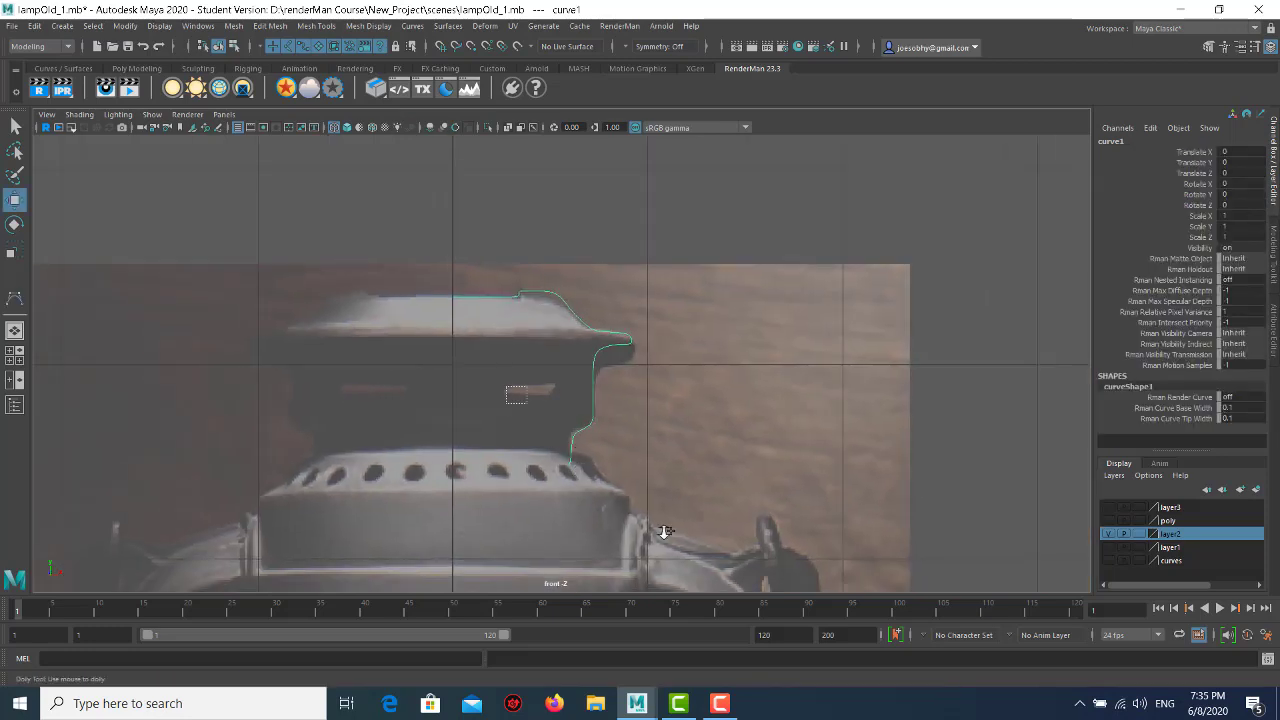
{"action": "scroll", "coordinate": [476, 337], "scroll_direction": "up", "scroll_amount": 5}
{"action": "left_click_drag", "start_coordinate": [503, 262], "coordinate": [507, 255]}
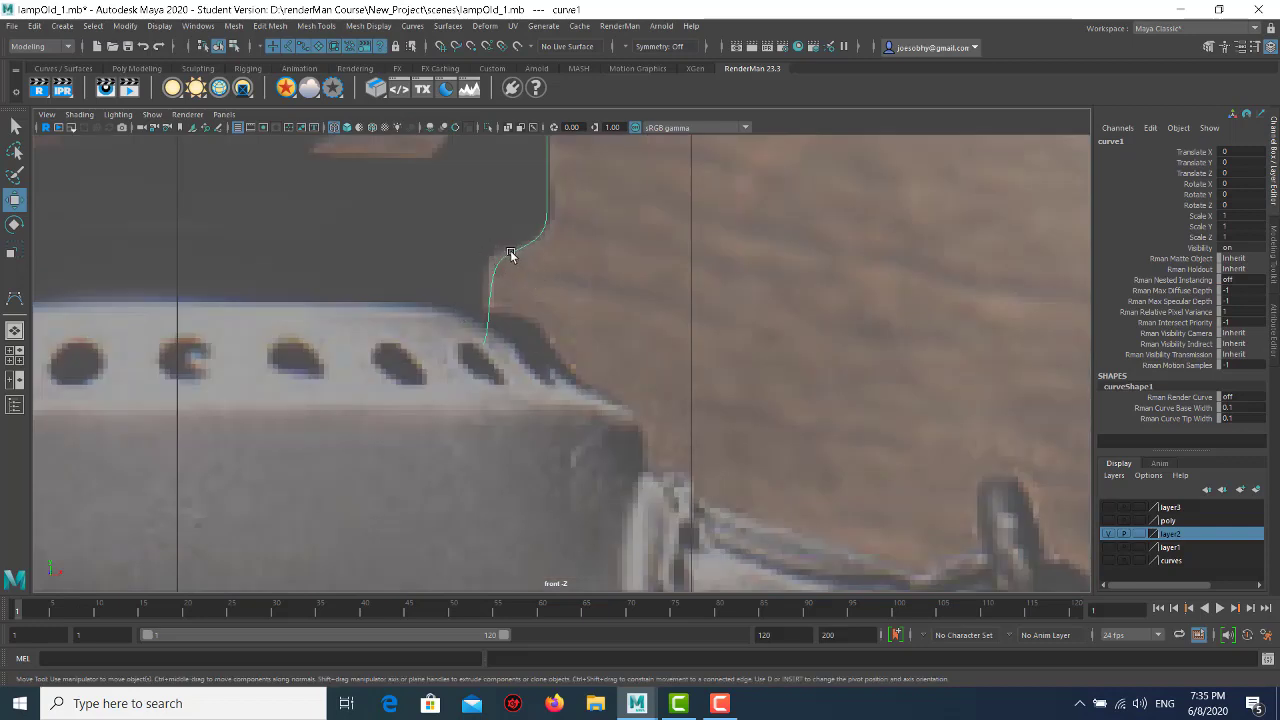
{"action": "right_click_drag", "start_coordinate": [510, 255], "coordinate": [428, 251]}
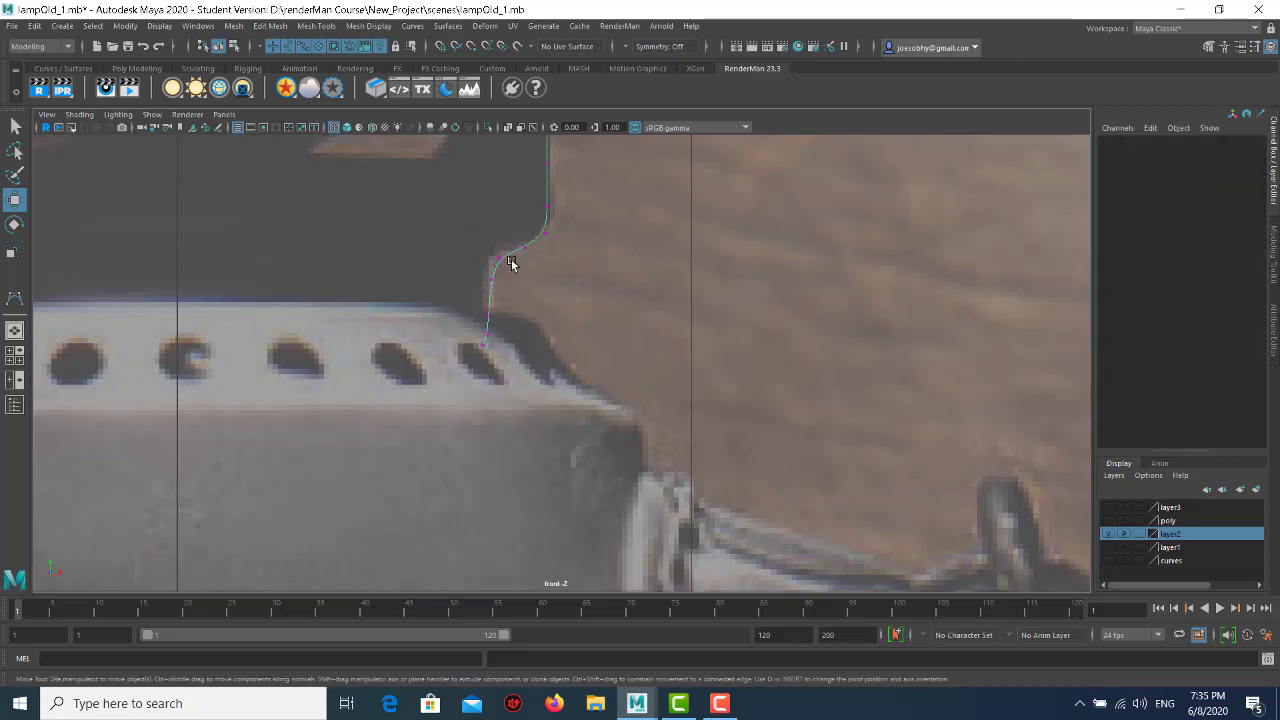
{"action": "left_click", "coordinate": [497, 251]}
{"action": "left_click_drag", "start_coordinate": [497, 251], "coordinate": [487, 254]}
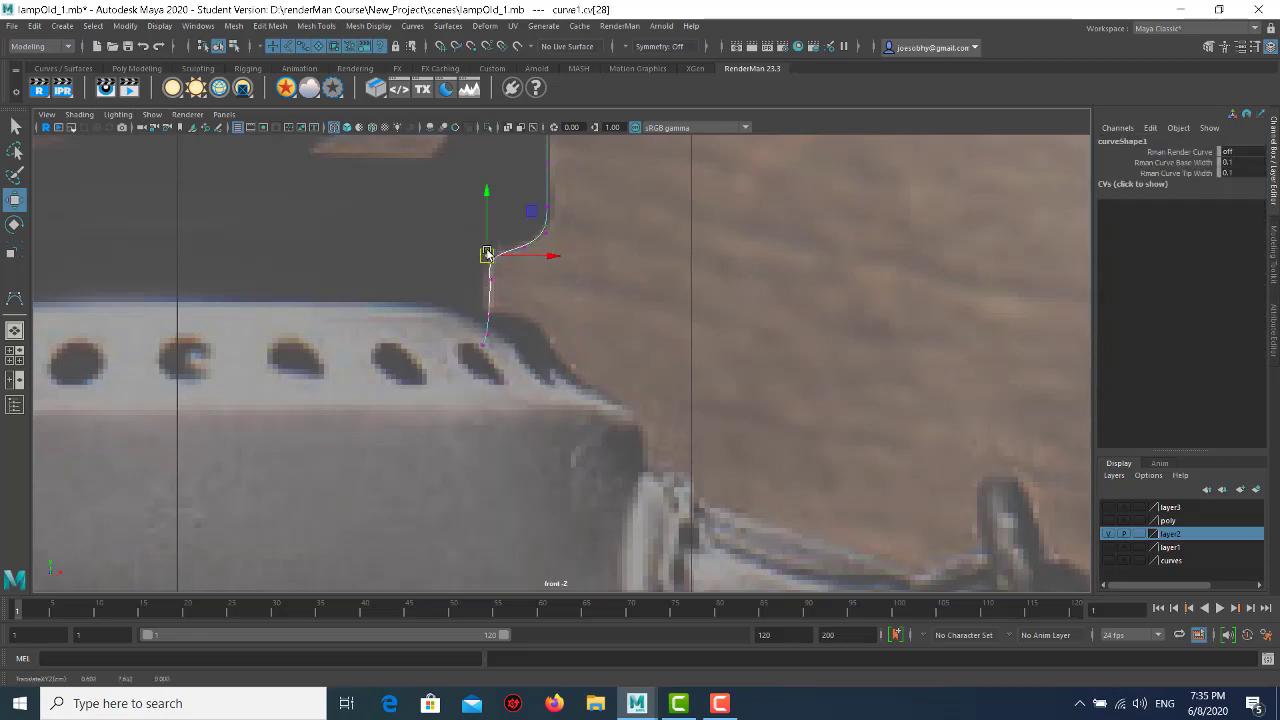
- Reposition the lower control points to hug the cap's side, then return to object selection
{"action": "left_click_drag", "start_coordinate": [422, 391], "coordinate": [586, 191]}
{"action": "key", "text": "f"}
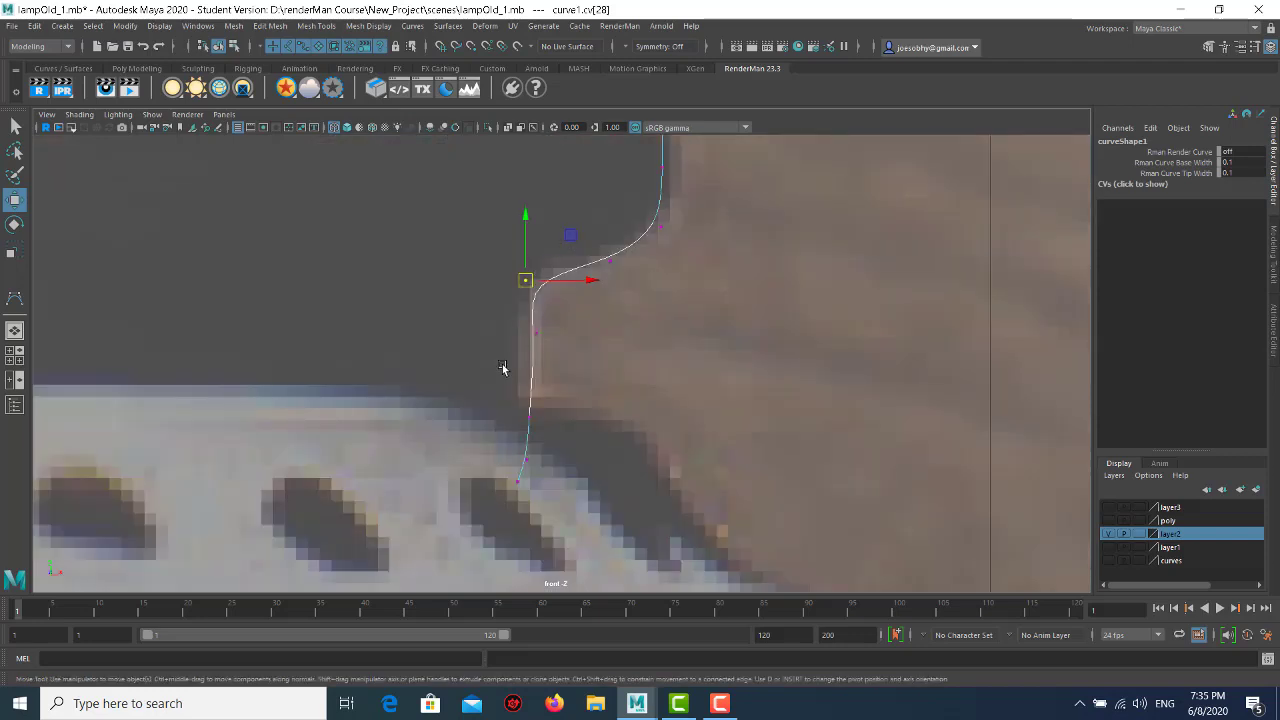
{"action": "left_click_drag", "start_coordinate": [512, 351], "coordinate": [580, 430]}
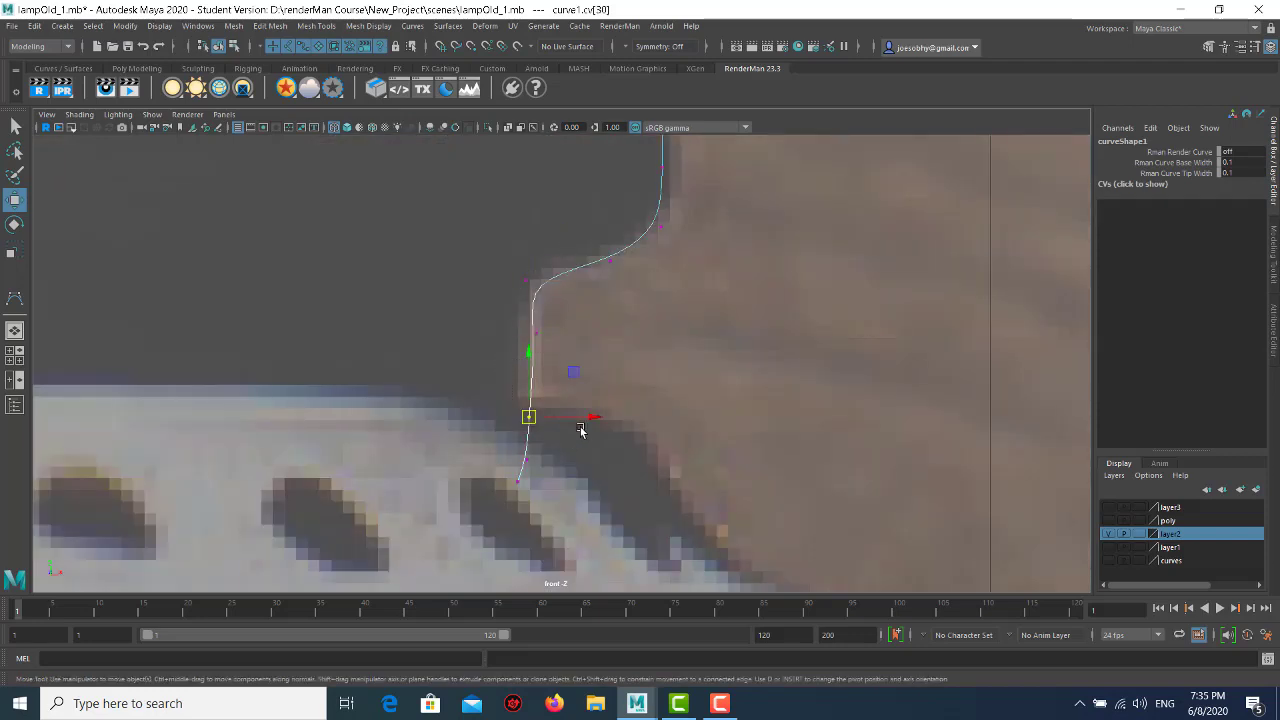
{"action": "left_click", "coordinate": [525, 457]}
{"action": "left_click_drag", "start_coordinate": [573, 517], "coordinate": [521, 452]}
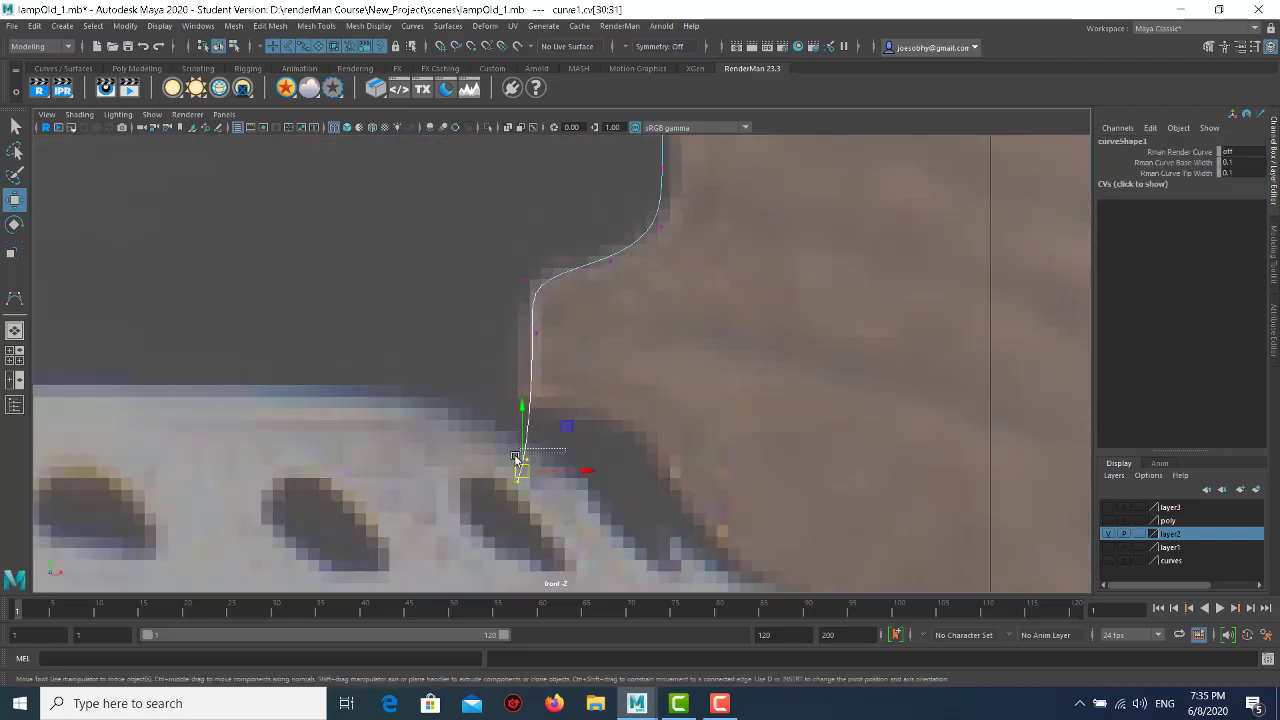
{"action": "left_click", "coordinate": [509, 463]}
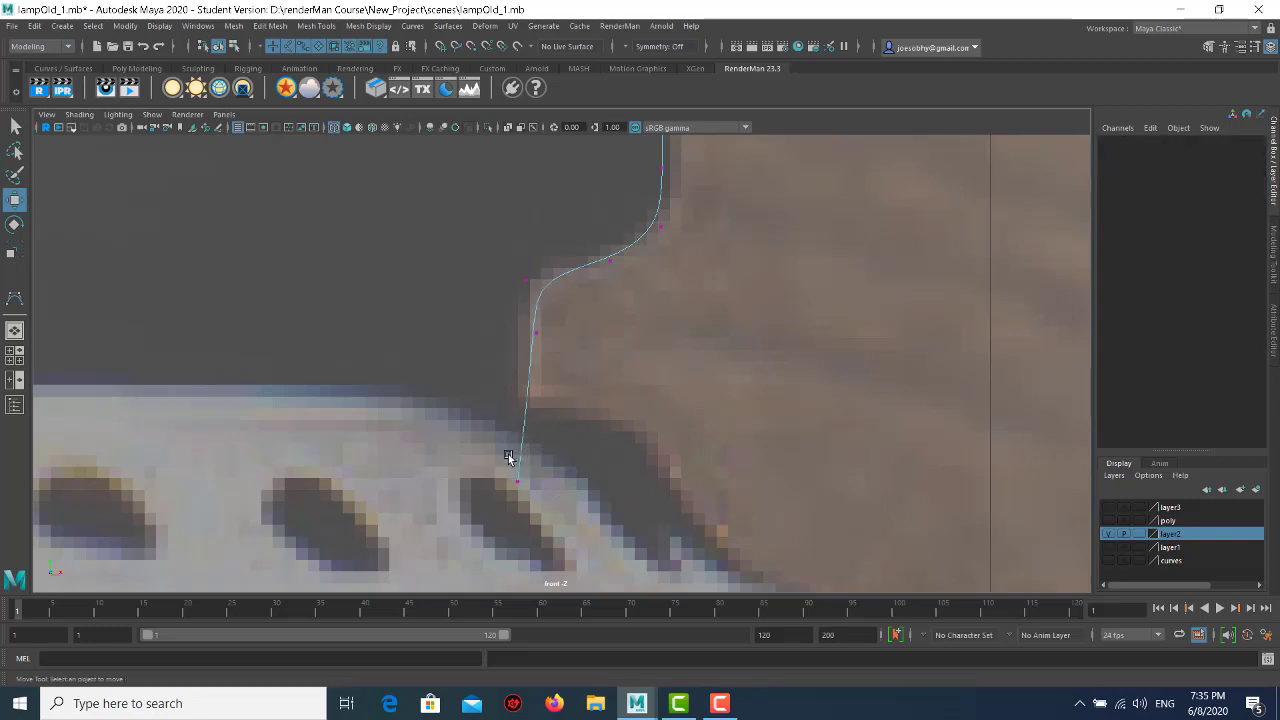
{"action": "left_click_drag", "start_coordinate": [509, 457], "coordinate": [552, 505]}
{"action": "left_click_drag", "start_coordinate": [529, 347], "coordinate": [561, 337]}
{"action": "scroll", "coordinate": [574, 289], "scroll_direction": "down", "scroll_amount": 1}
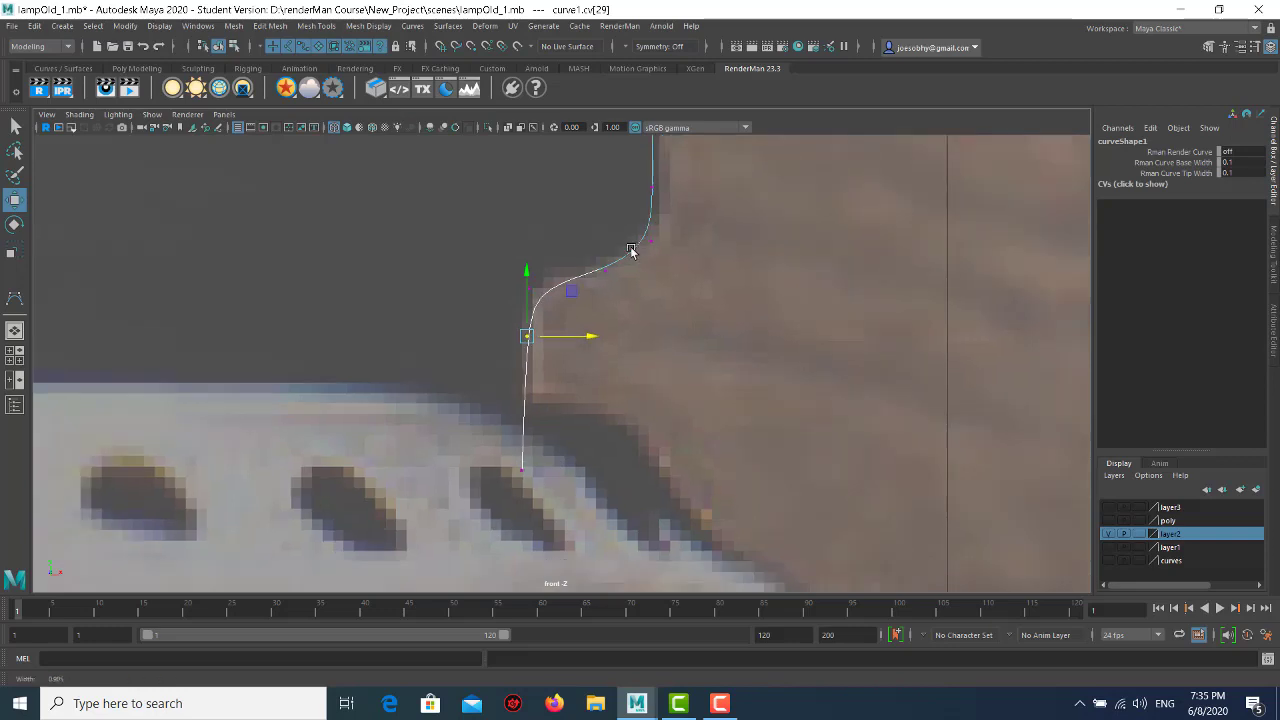
{"action": "scroll", "coordinate": [595, 250], "scroll_direction": "down", "scroll_amount": 2}
{"action": "right_click_drag", "start_coordinate": [617, 204], "coordinate": [663, 177]}
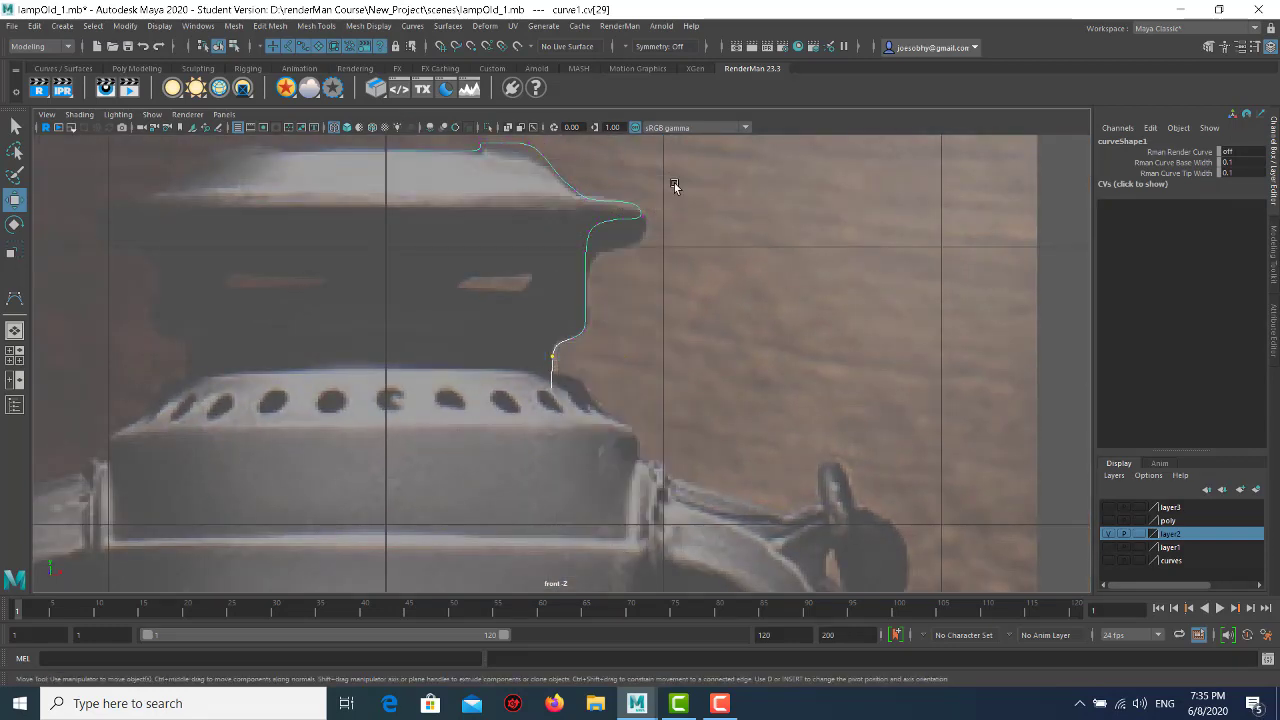
{"action": "left_click", "coordinate": [636, 210]}
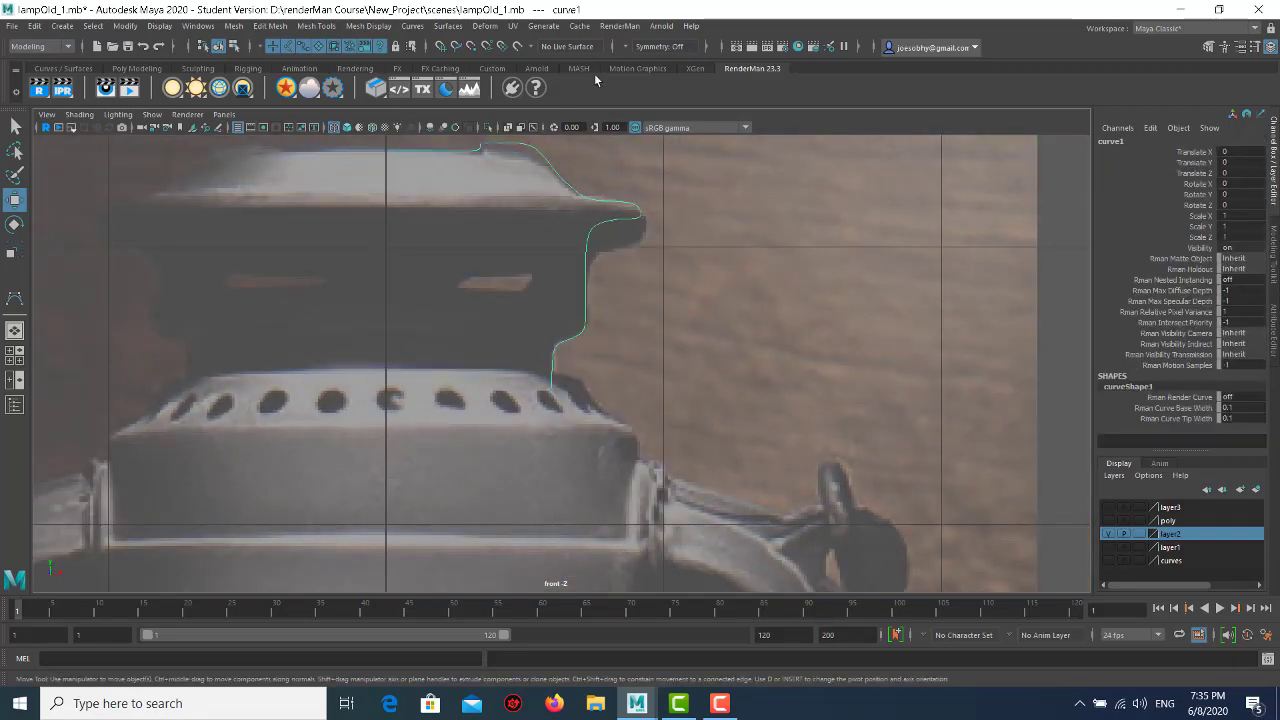
- Revolve the cap profile curve with Surfaces > Revolve
{"action": "left_click", "coordinate": [451, 28]}
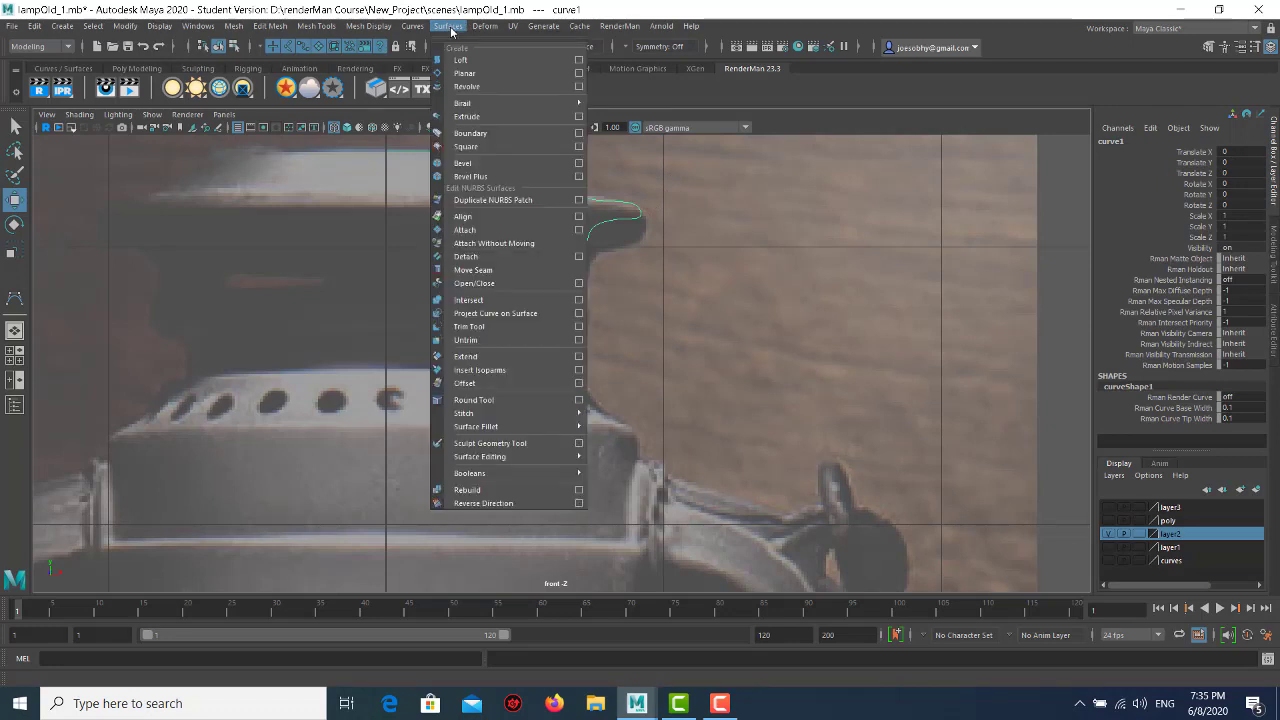
{"action": "left_click", "coordinate": [473, 88]}
{"action": "left_click", "coordinate": [711, 222]}
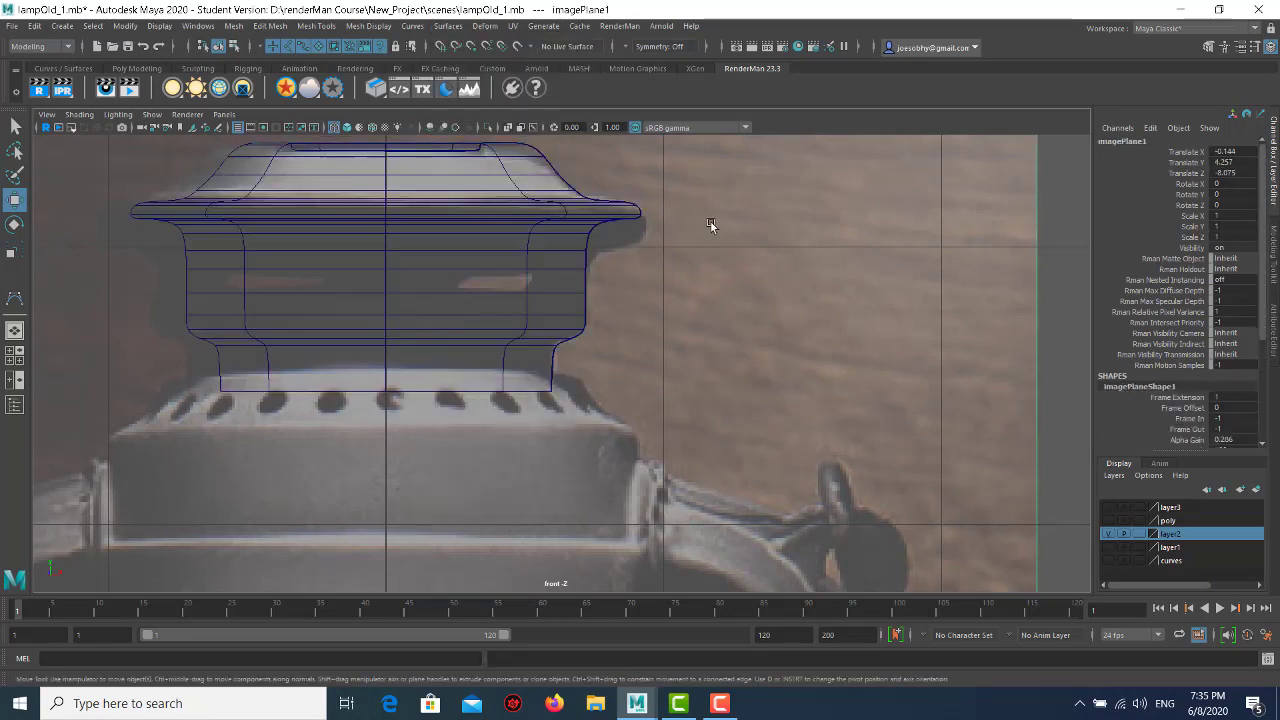
- Maximize the perspective view and orbit around the revolved cap from above and the side
{"action": "key", "text": "space"}
{"action": "key", "text": "space"}
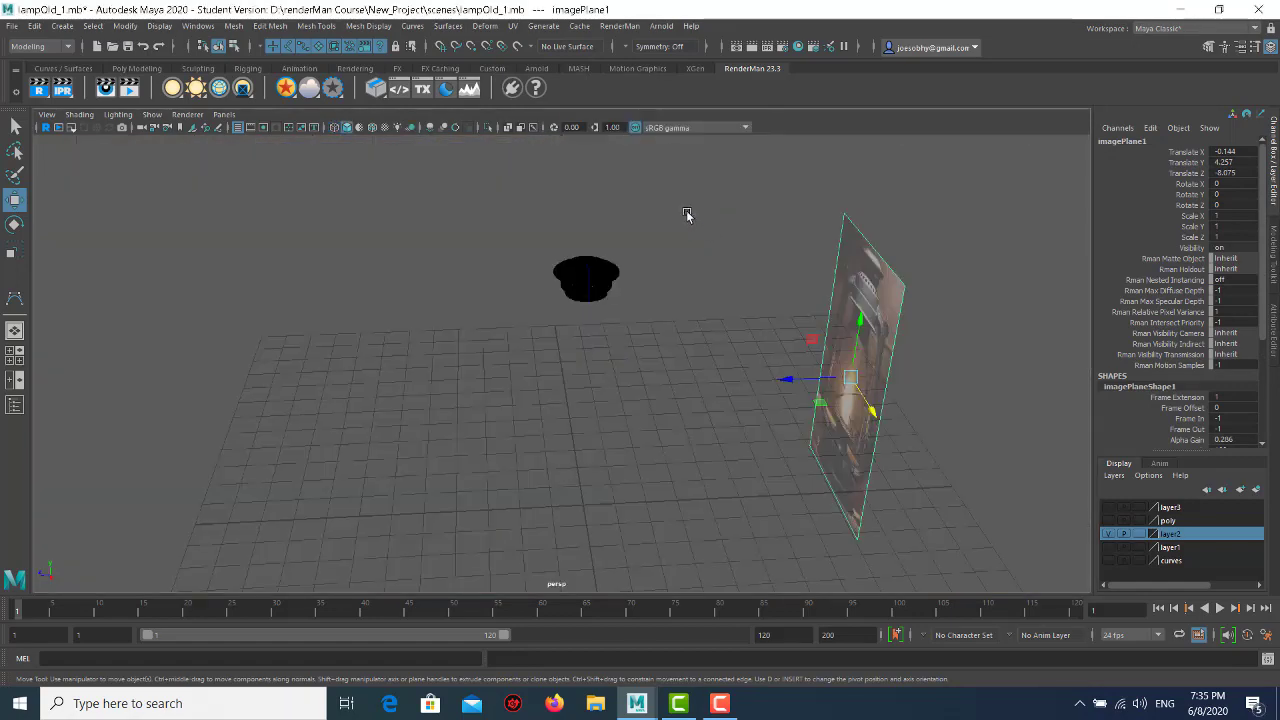
{"action": "left_click", "coordinate": [568, 241]}
{"action": "left_click_drag", "start_coordinate": [568, 241], "coordinate": [590, 213], "text": "alt"}
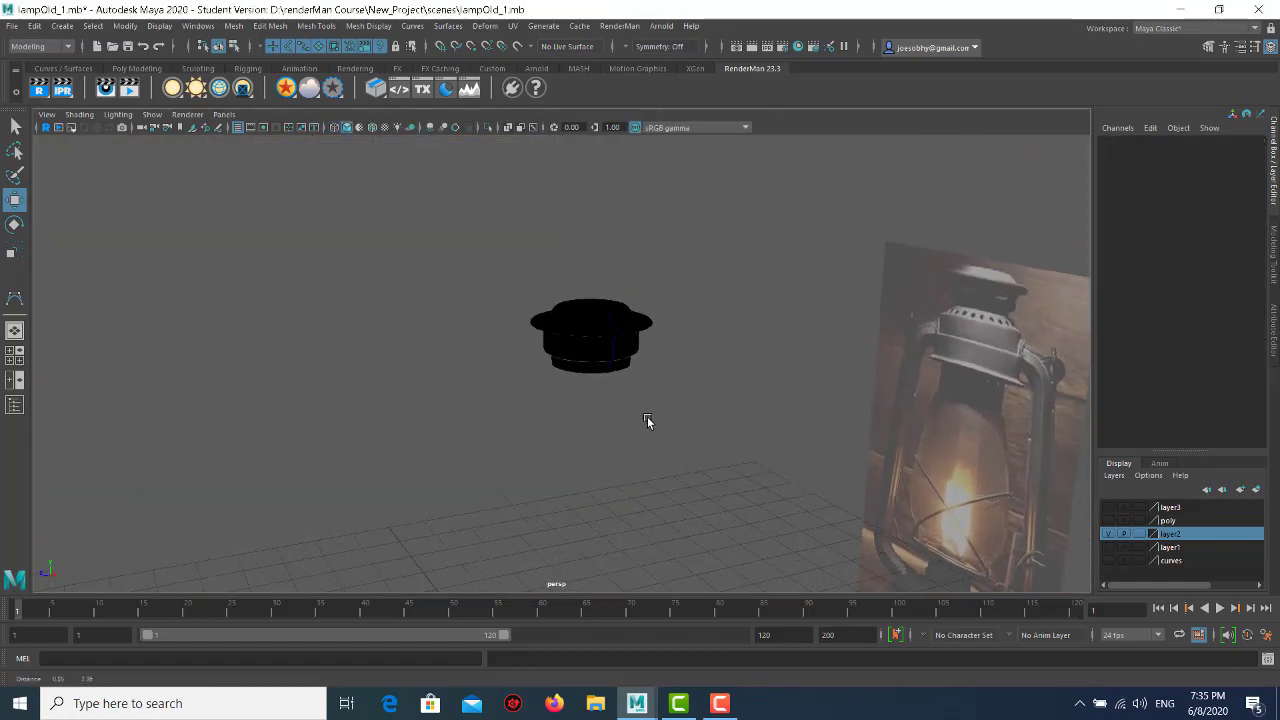
{"action": "mouse_move", "coordinate": [590, 213]}
{"action": "right_mouse_down", "text": "alt"}
{"action": "mouse_move", "coordinate": [585, 428]}
{"action": "mouse_move", "coordinate": [603, 414]}
{"action": "right_mouse_up", "text": "alt"}
{"action": "left_click_drag", "start_coordinate": [603, 414], "coordinate": [537, 430], "text": "alt"}
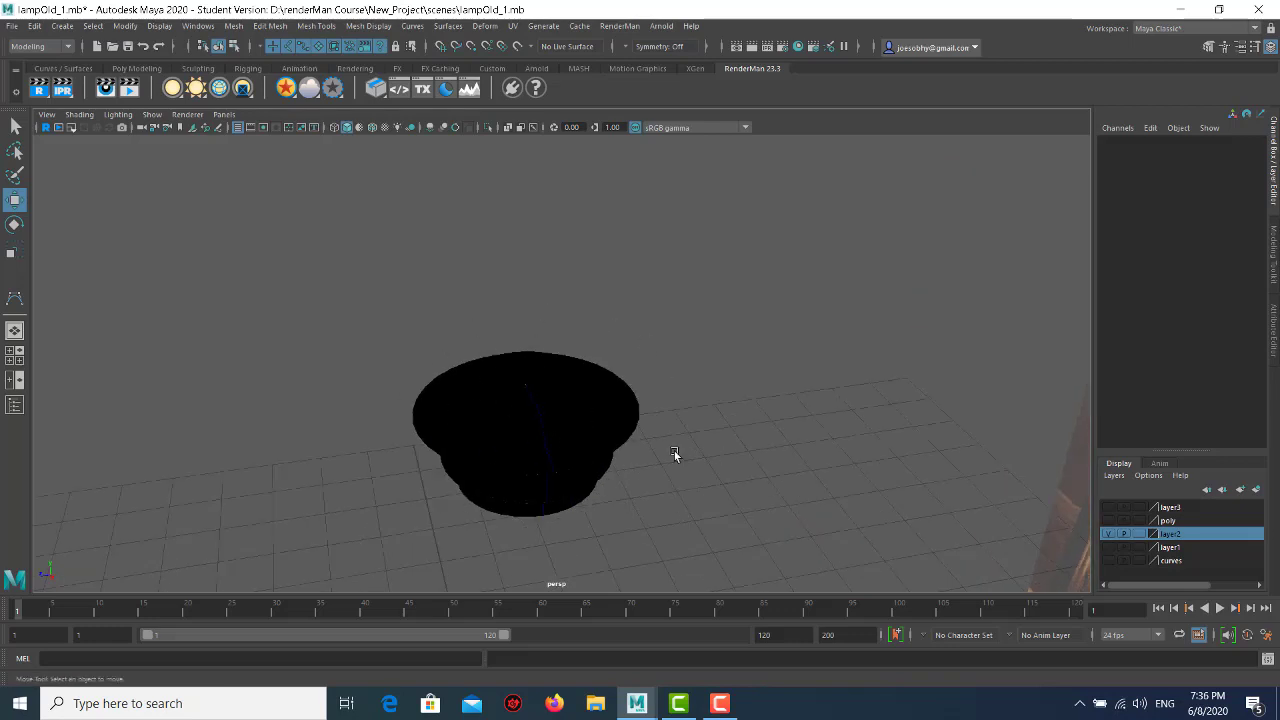
{"action": "left_click_drag", "start_coordinate": [527, 347], "coordinate": [600, 327], "text": "alt"}
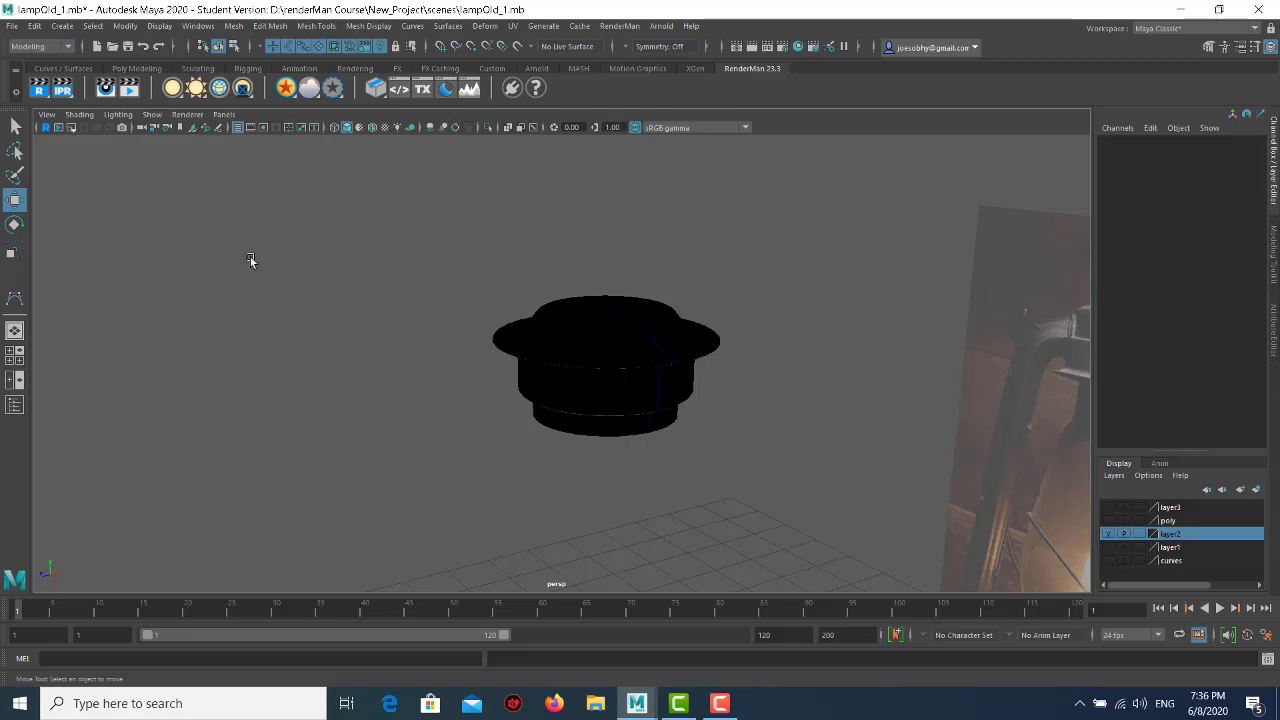
- Turn Two Sided Lighting on, then off again, to test the cap's shading
{"action": "left_click", "coordinate": [121, 118]}
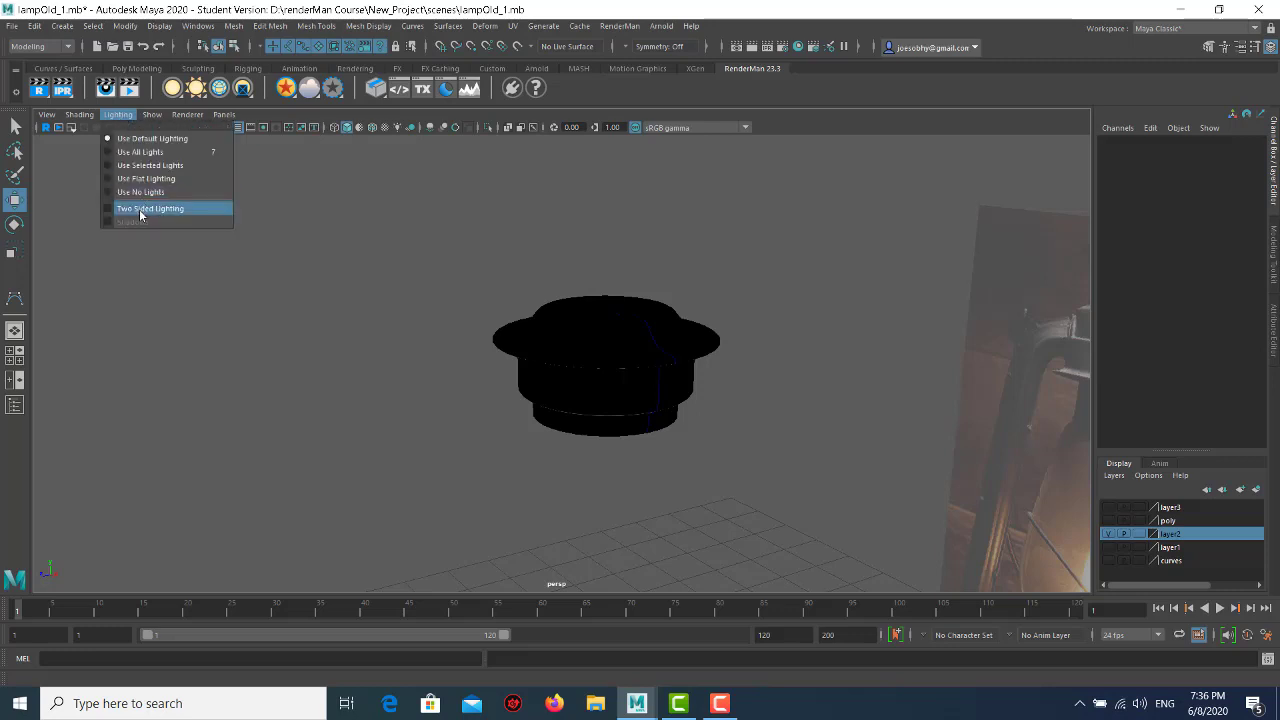
{"action": "left_click", "coordinate": [139, 208]}
{"action": "left_click", "coordinate": [131, 121]}
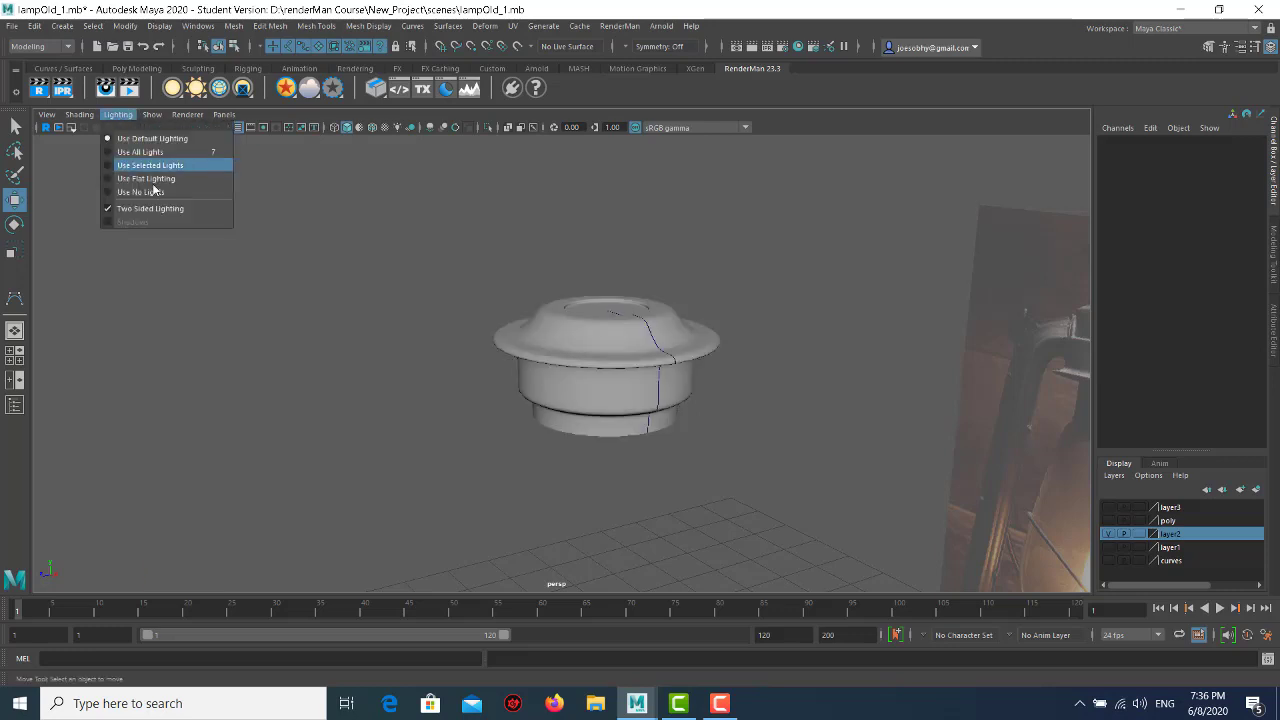
{"action": "left_click", "coordinate": [148, 208]}
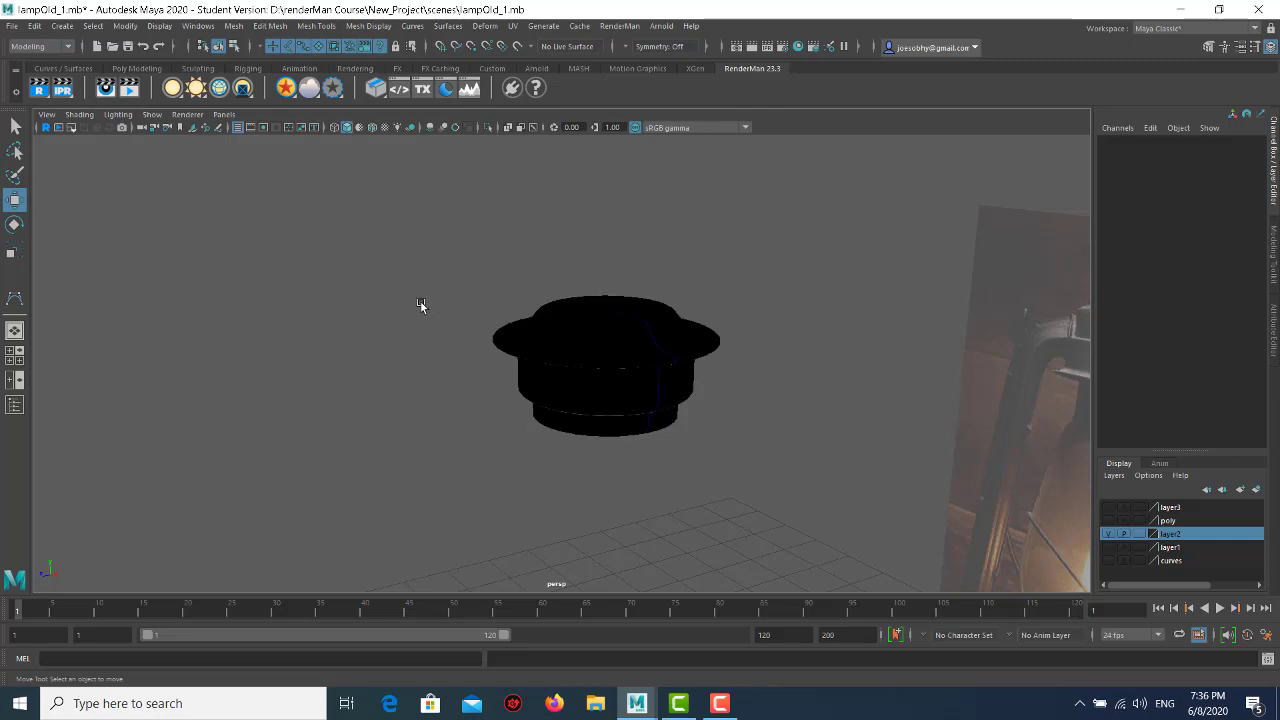
- Reverse the revolved cap surface's direction and orbit below to confirm it shades grey
{"action": "left_click", "coordinate": [568, 343]}
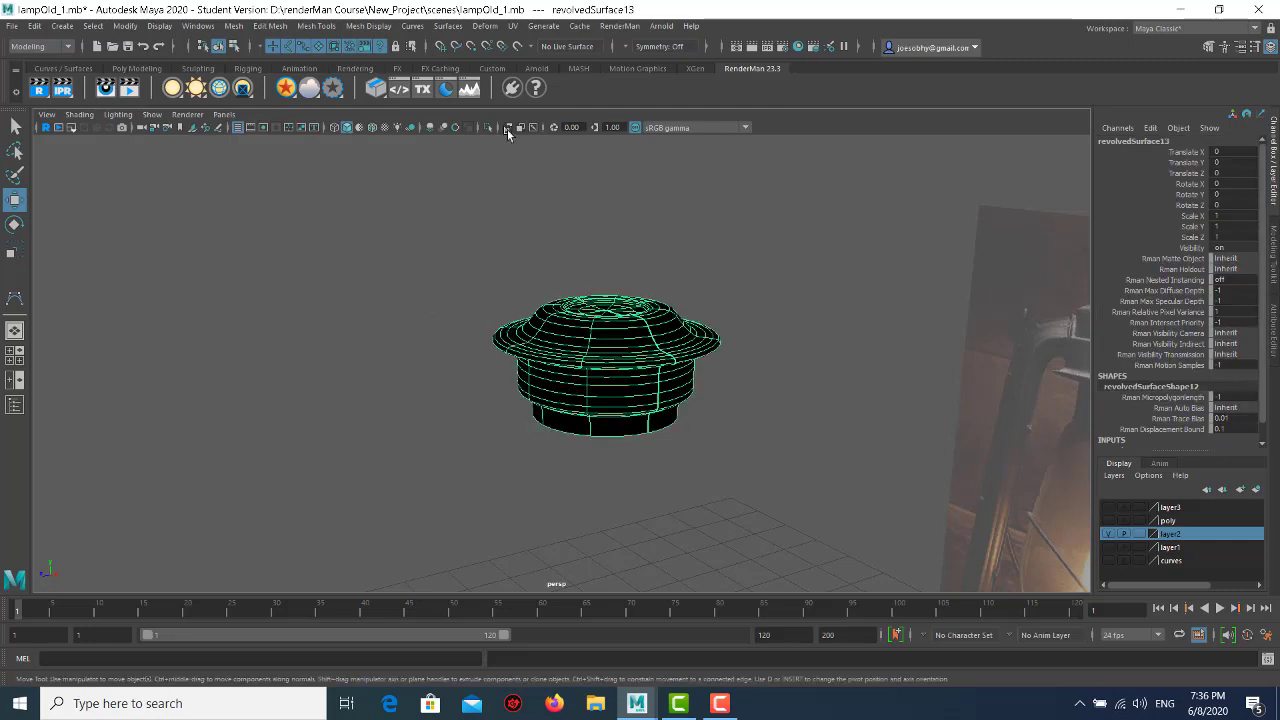
{"action": "left_click", "coordinate": [447, 26]}
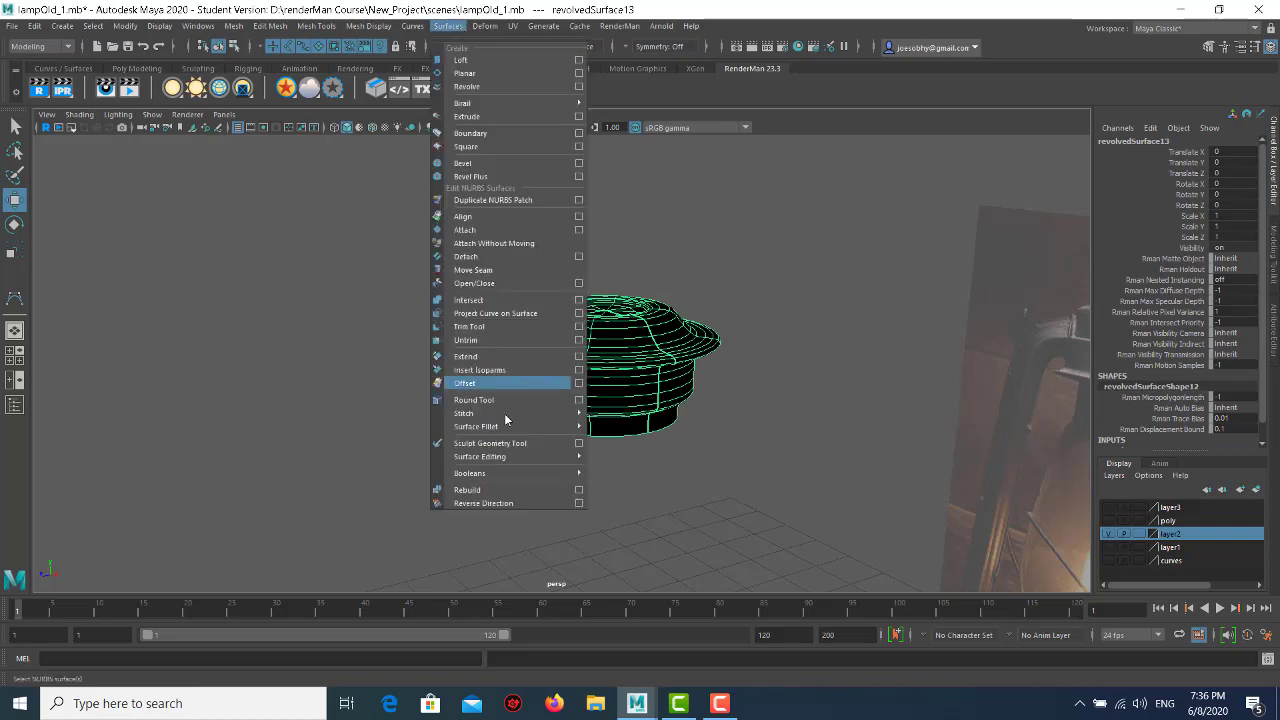
{"action": "left_click", "coordinate": [512, 503]}
{"action": "left_click", "coordinate": [574, 269]}
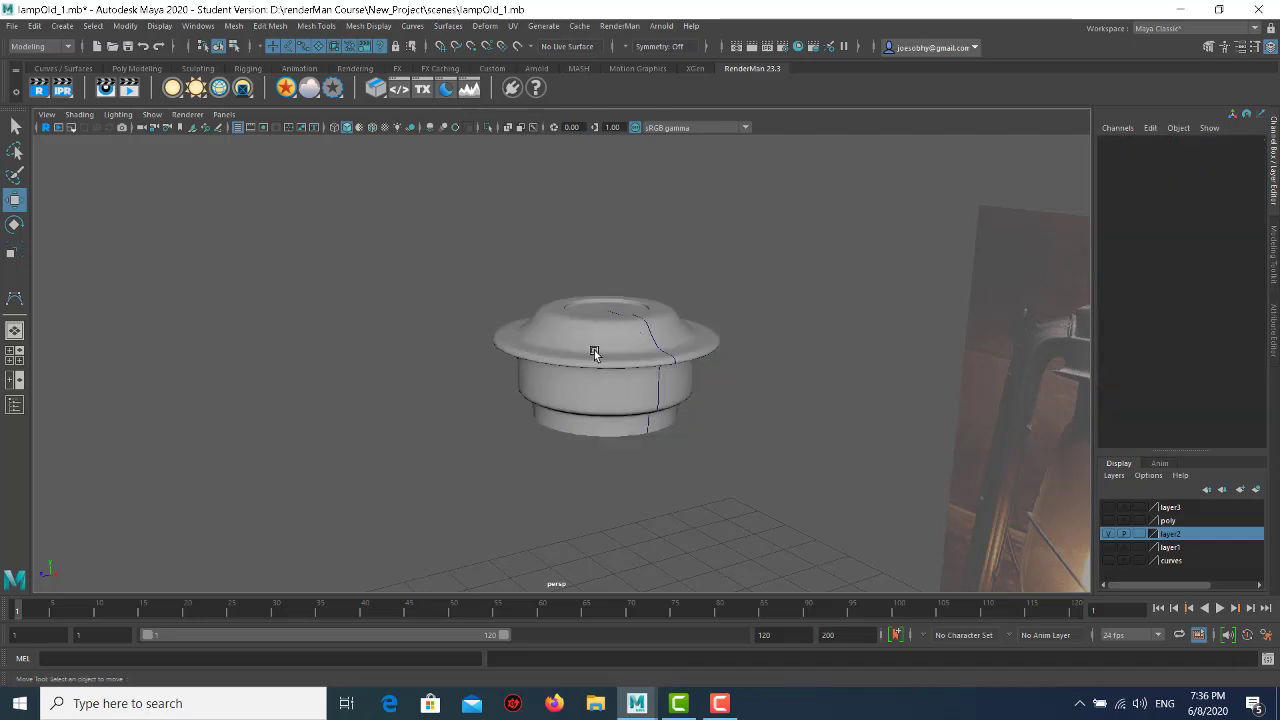
{"action": "mouse_move", "coordinate": [586, 351]}
{"action": "left_mouse_down", "text": "alt"}
{"action": "mouse_move", "coordinate": [658, 338]}
{"action": "mouse_move", "coordinate": [657, 316]}
{"action": "left_mouse_up", "text": "alt"}
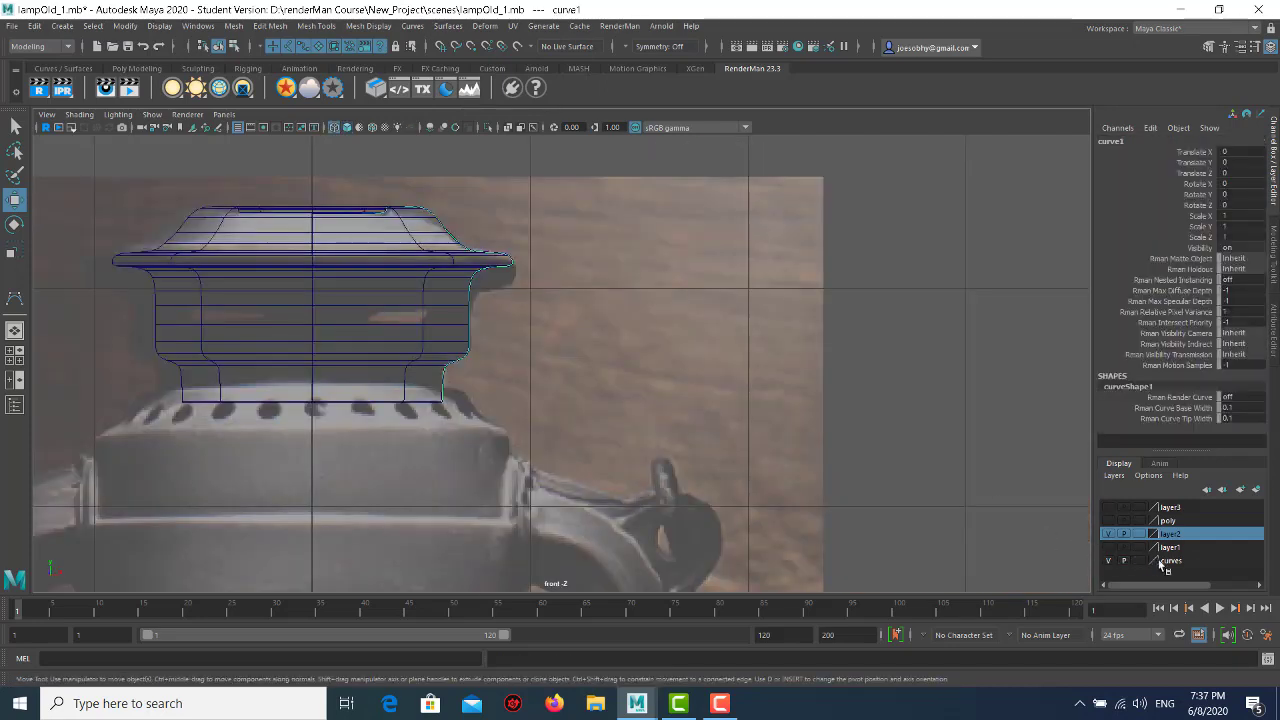
- Add the cap profile curve to the curves display layer via Add Selected Objects
{"action": "left_click", "coordinate": [1175, 560]}
{"action": "right_click", "coordinate": [1177, 560]}
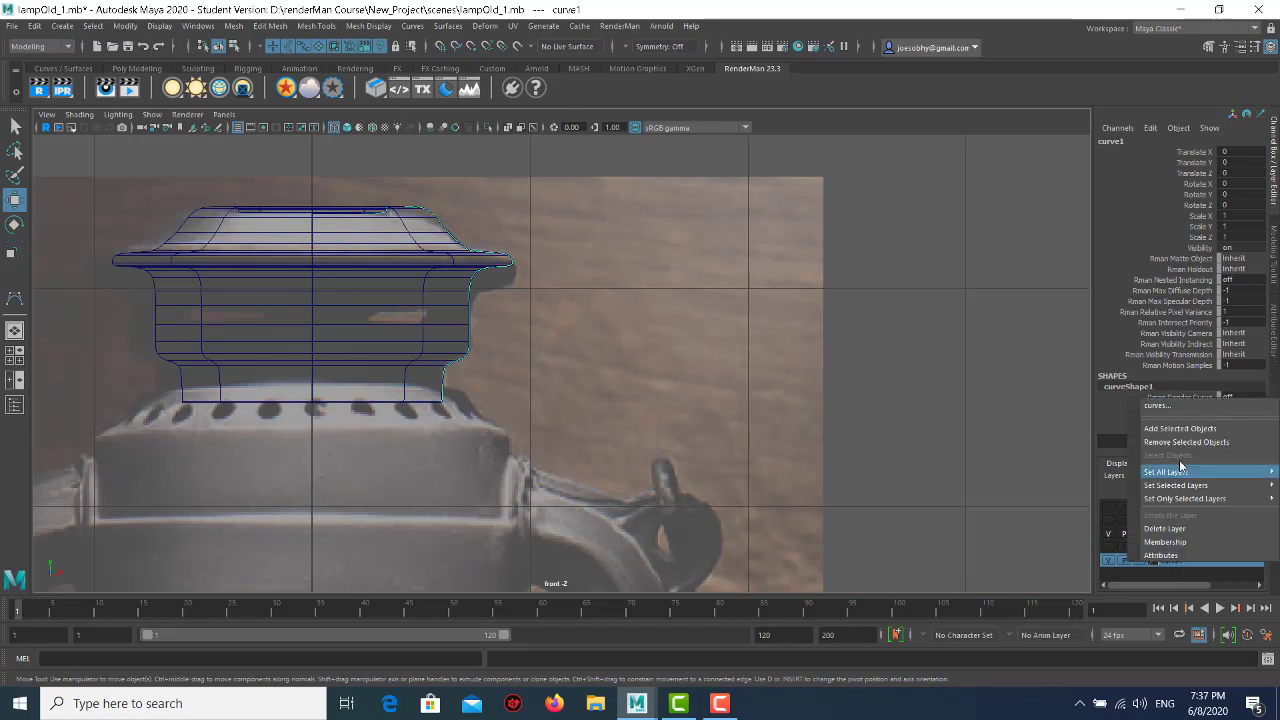
{"action": "left_click", "coordinate": [1107, 562]}
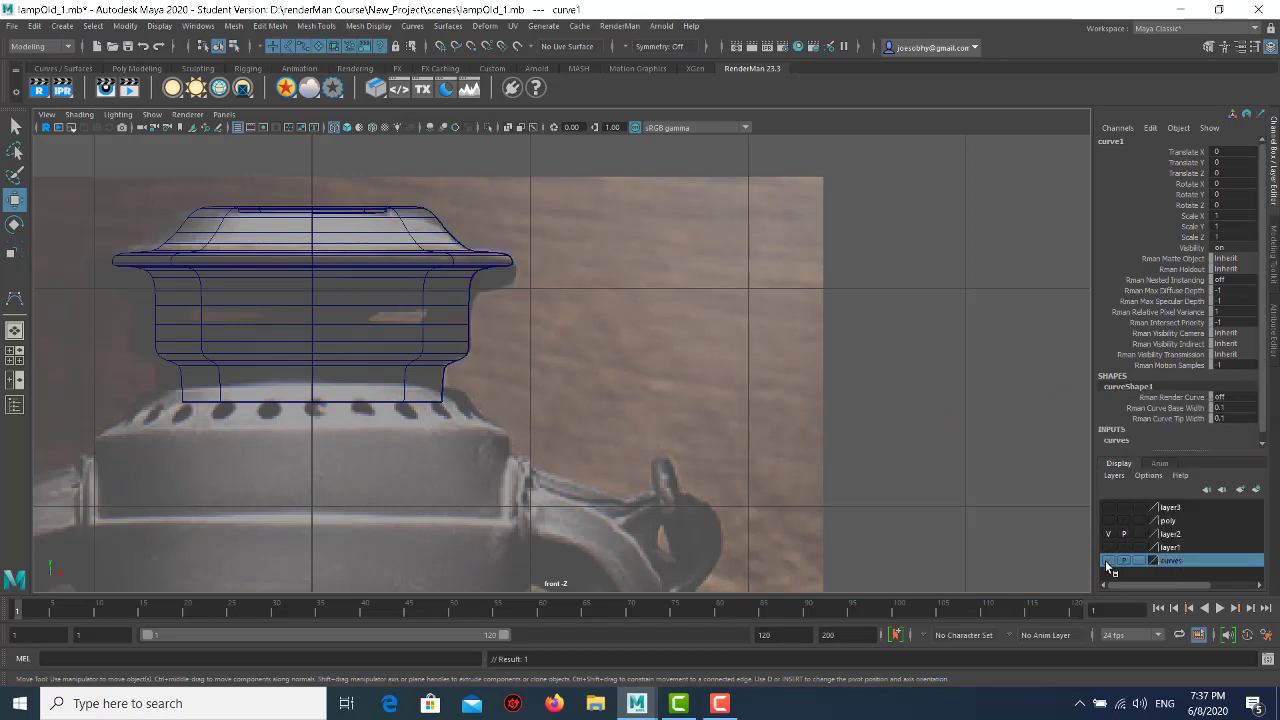
- Reselect the cap profile curve (curve1) in the front view
{"action": "left_click", "coordinate": [582, 349]}
{"action": "scroll", "coordinate": [472, 299], "scroll_direction": "down", "scroll_amount": 3}
{"action": "scroll", "coordinate": [395, 301], "scroll_direction": "down", "scroll_amount": 1}
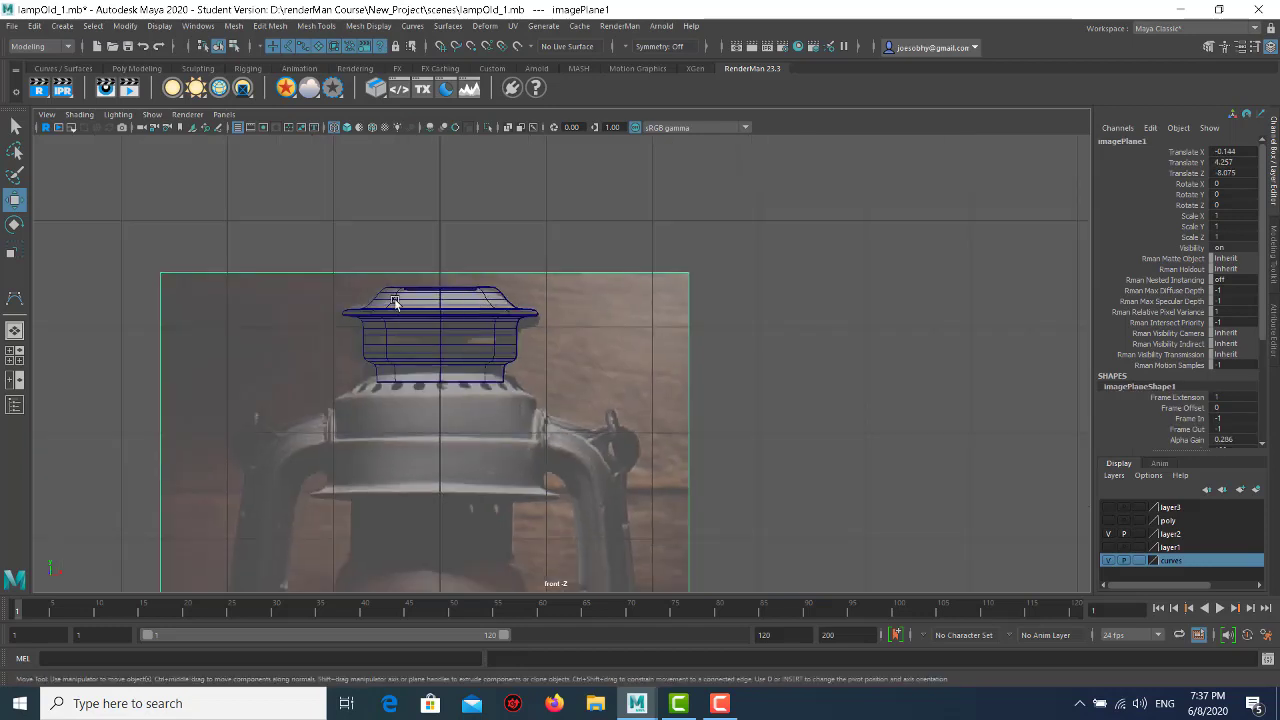
{"action": "scroll", "coordinate": [470, 360], "scroll_direction": "up", "scroll_amount": 3}
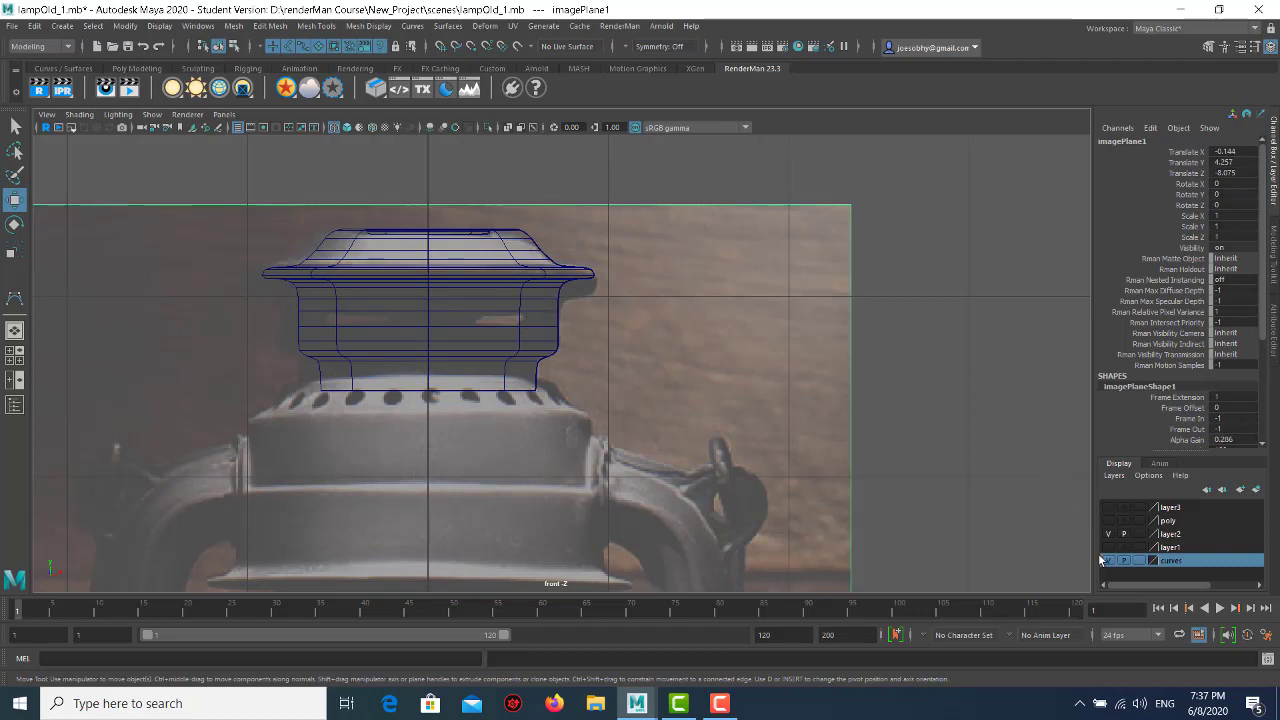
{"action": "left_click", "coordinate": [547, 258]}
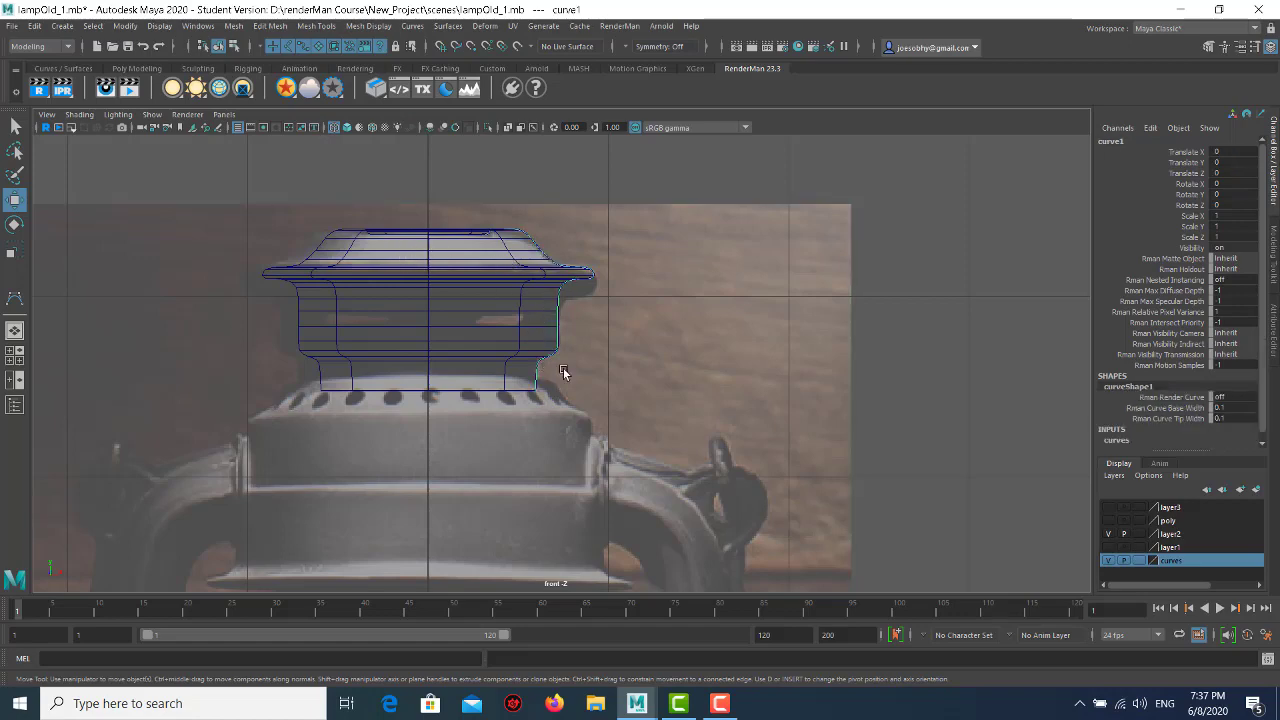
{"action": "scroll", "coordinate": [626, 374], "scroll_direction": "down", "scroll_amount": 5}
{"action": "scroll", "coordinate": [500, 400], "scroll_direction": "down", "scroll_amount": 3}
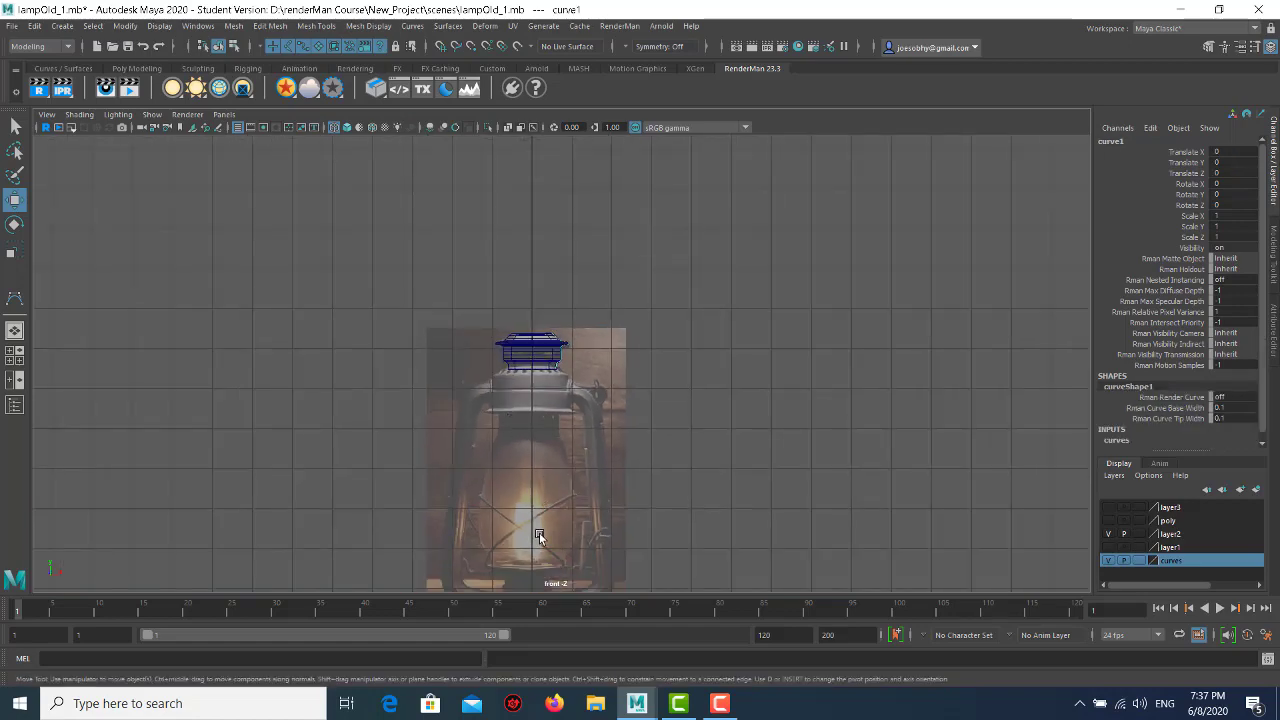
- Raise curve1's pivot up to the cap and slide the curve along X to fit the reference
{"action": "mouse_move", "coordinate": [539, 532]}
{"action": "middle_mouse_down", "text": "alt"}
{"action": "mouse_move", "coordinate": [552, 385]}
{"action": "mouse_move", "coordinate": [551, 430]}
{"action": "middle_mouse_up", "text": "alt"}
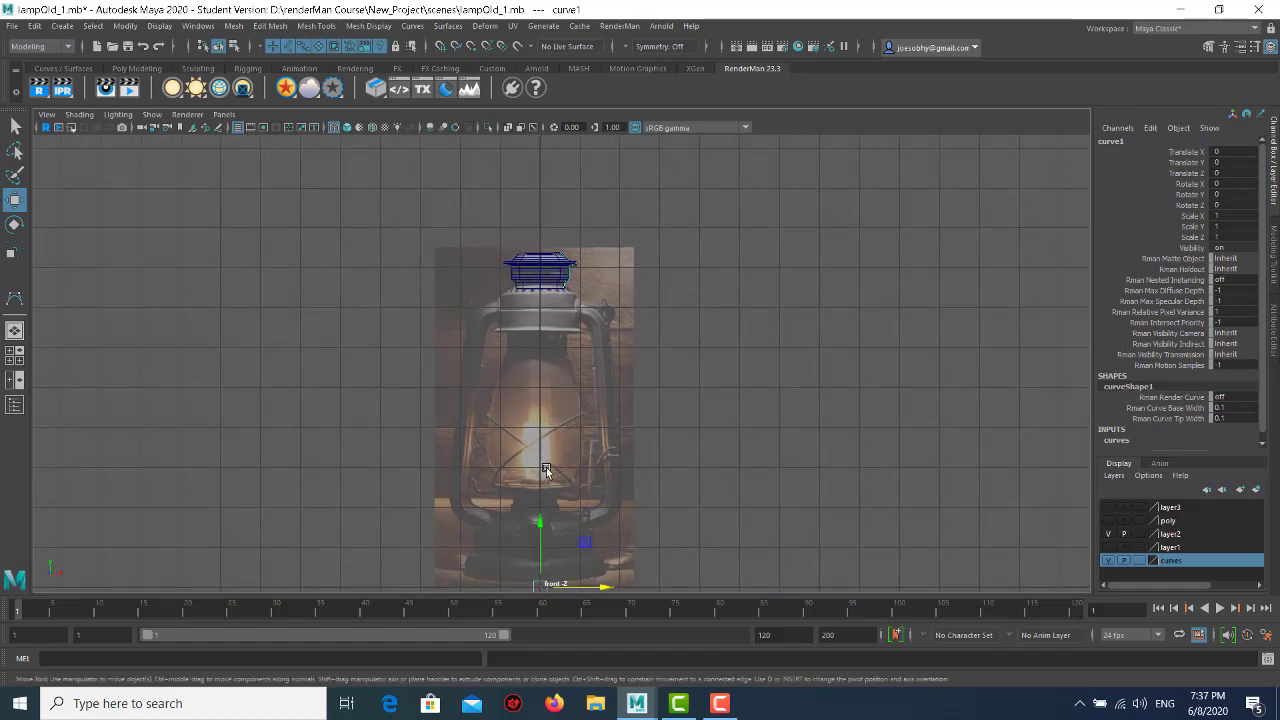
{"action": "key", "text": "d"}
{"action": "left_click_drag", "start_coordinate": [540, 520], "coordinate": [566, 205]}
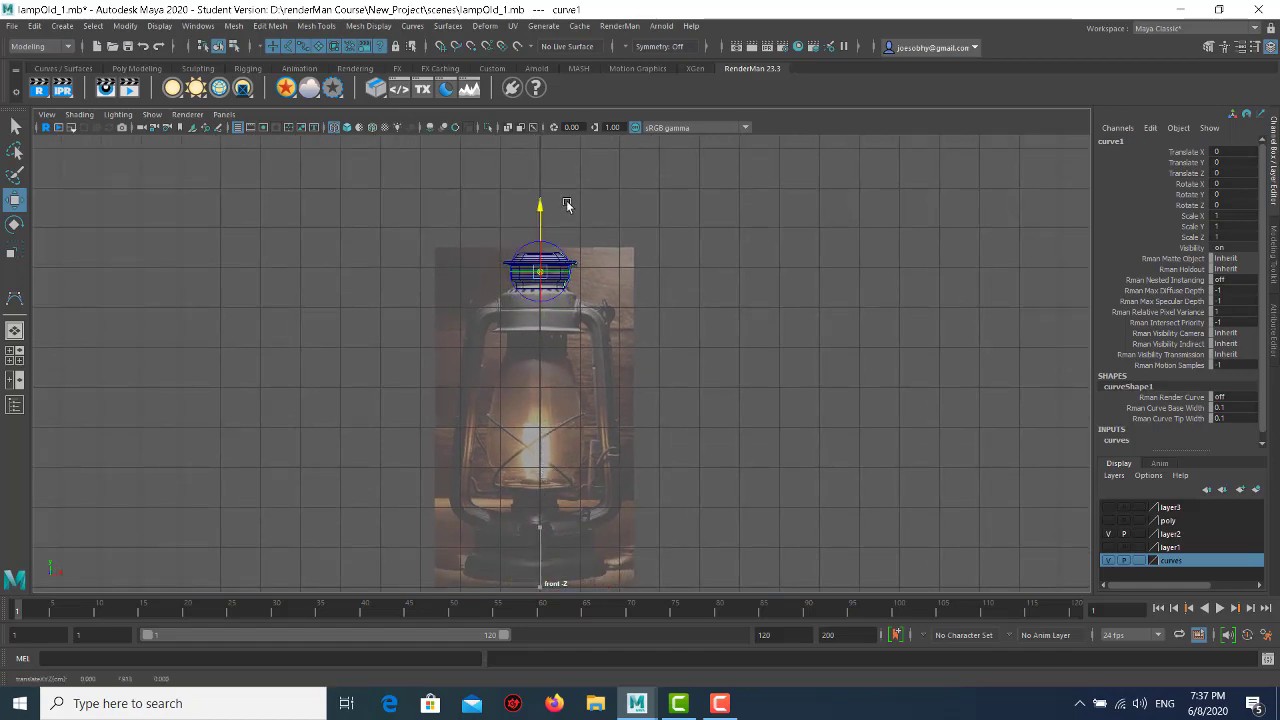
{"action": "key", "text": "f"}
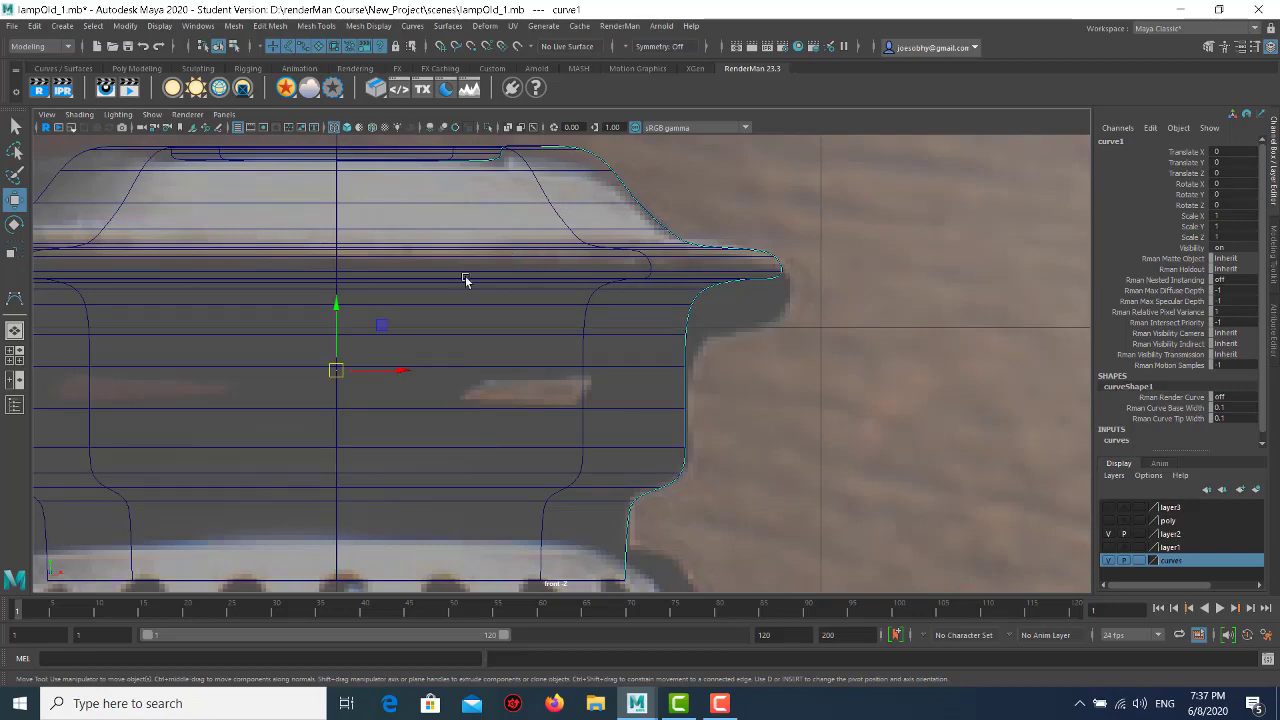
{"action": "scroll", "coordinate": [469, 390], "scroll_direction": "down", "scroll_amount": 2}
{"action": "scroll", "coordinate": [551, 357], "scroll_direction": "down", "scroll_amount": 1}
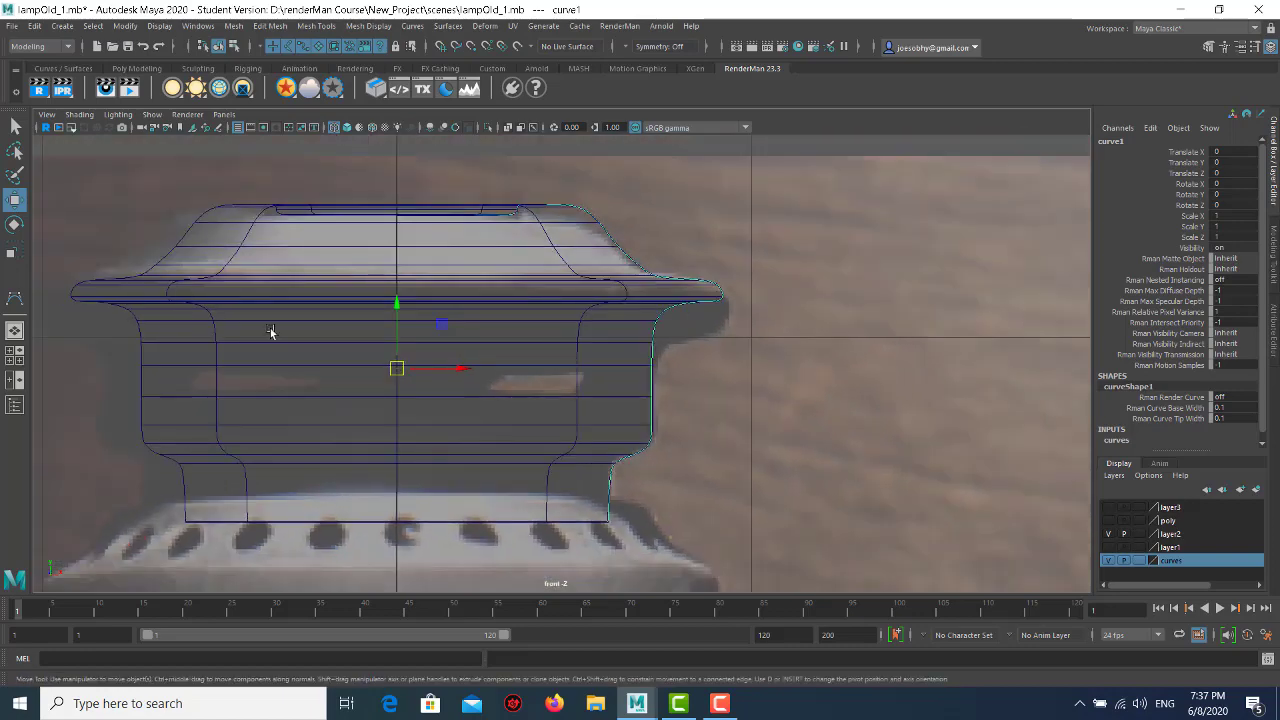
{"action": "left_click_drag", "start_coordinate": [450, 366], "coordinate": [456, 369]}
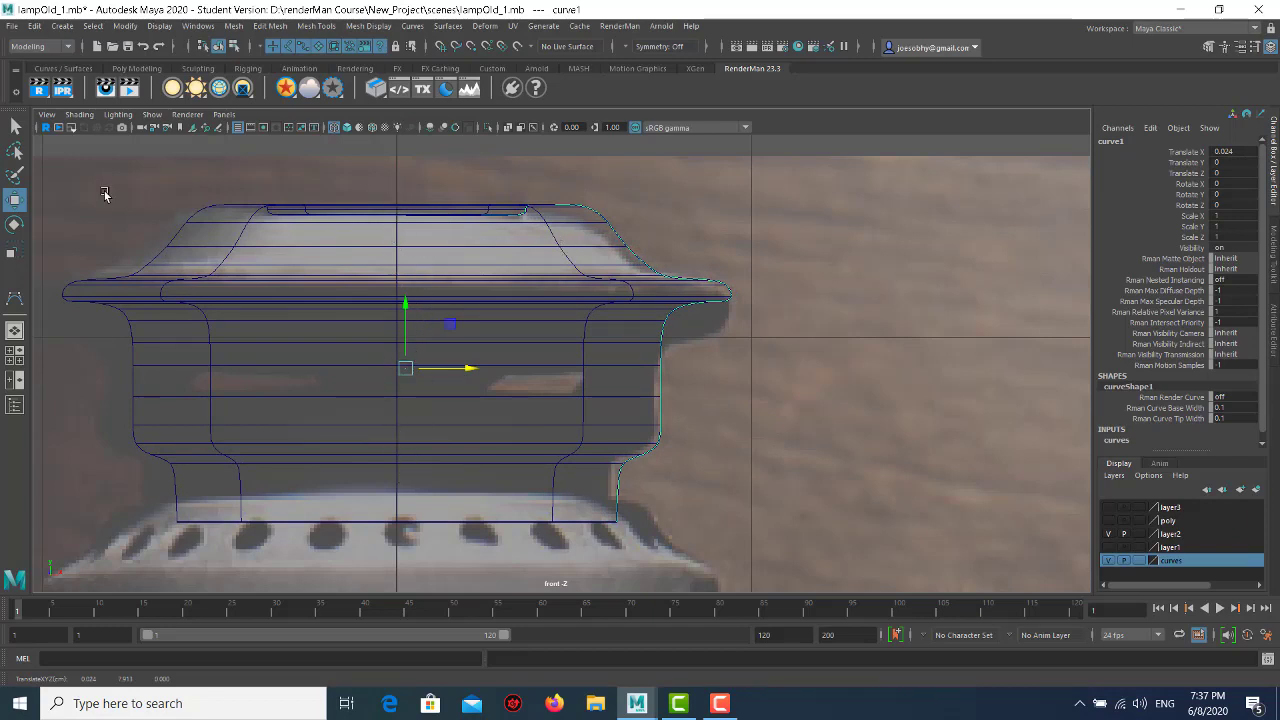
{"action": "mouse_move", "coordinate": [456, 369]}
{"action": "left_mouse_down"}
{"action": "mouse_move", "coordinate": [313, 365]}
{"action": "mouse_move", "coordinate": [364, 375]}
{"action": "mouse_move", "coordinate": [346, 371]}
{"action": "mouse_move", "coordinate": [471, 360]}
{"action": "left_mouse_up"}
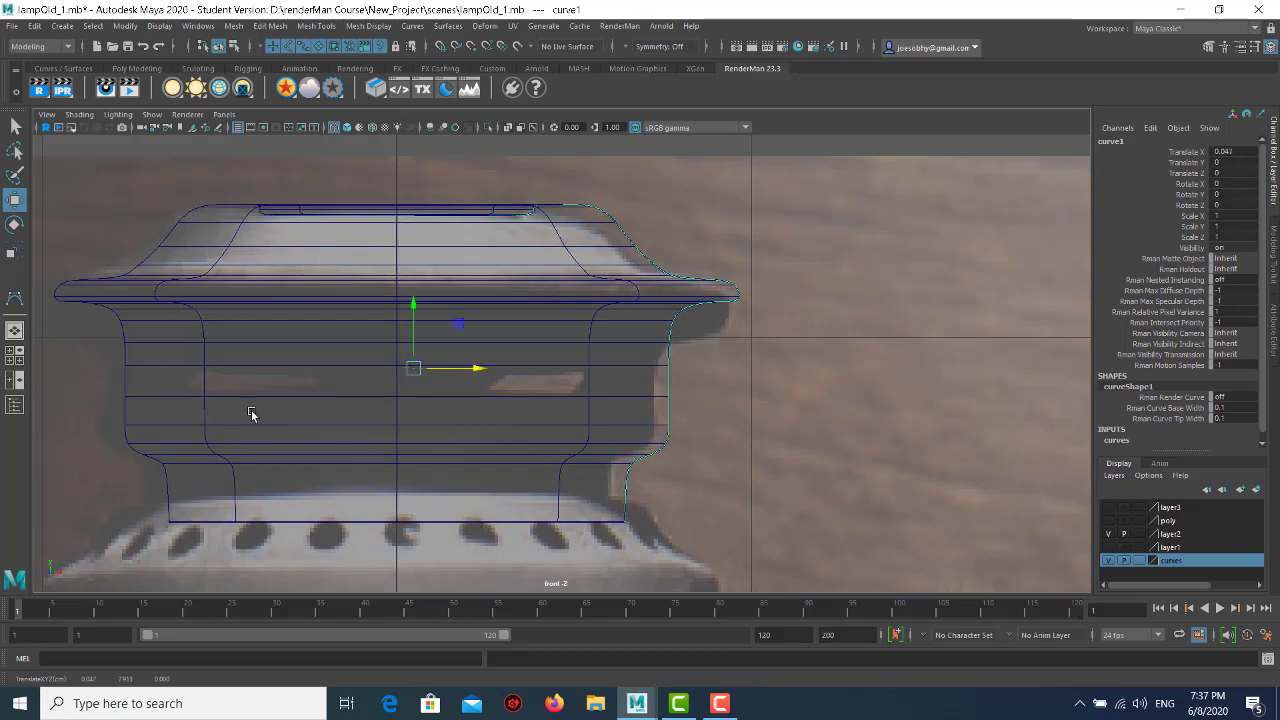
{"action": "scroll", "coordinate": [452, 390], "scroll_direction": "down", "scroll_amount": 2}
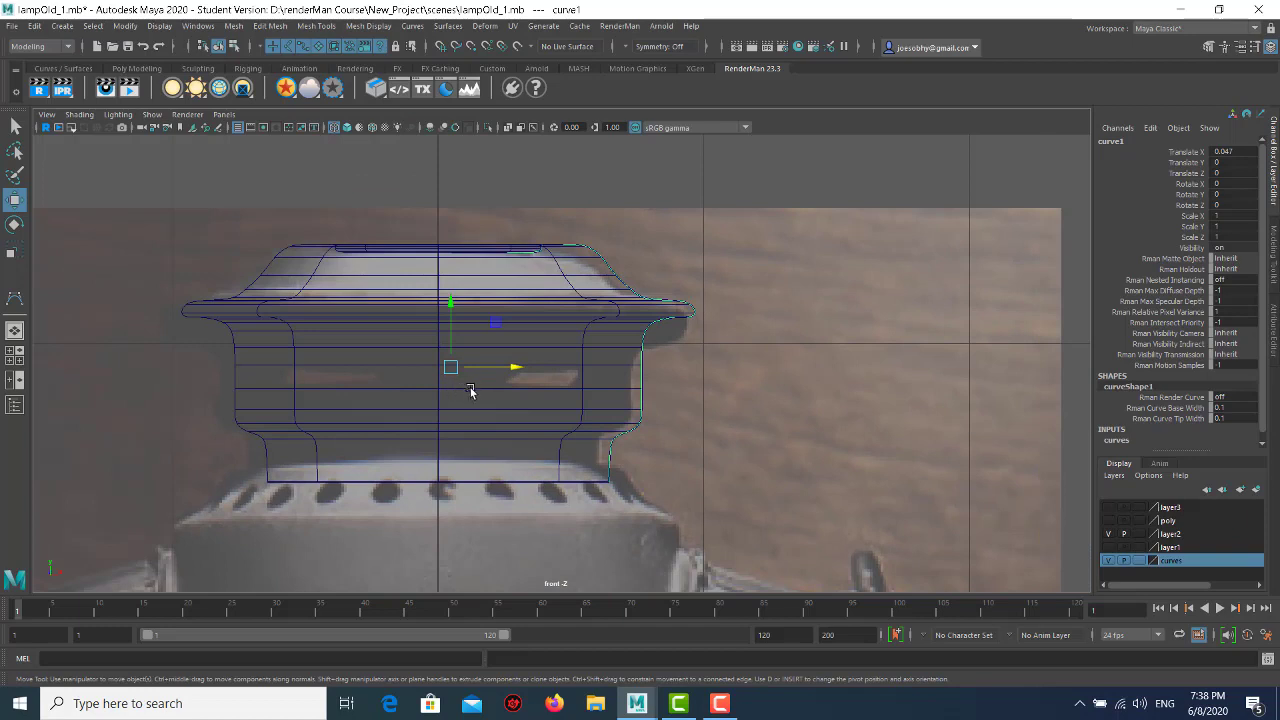
- Center the cap surface's pivot and nudge it left to Translate X -0.045
{"action": "left_click", "coordinate": [465, 396]}
{"action": "left_click", "coordinate": [490, 349]}
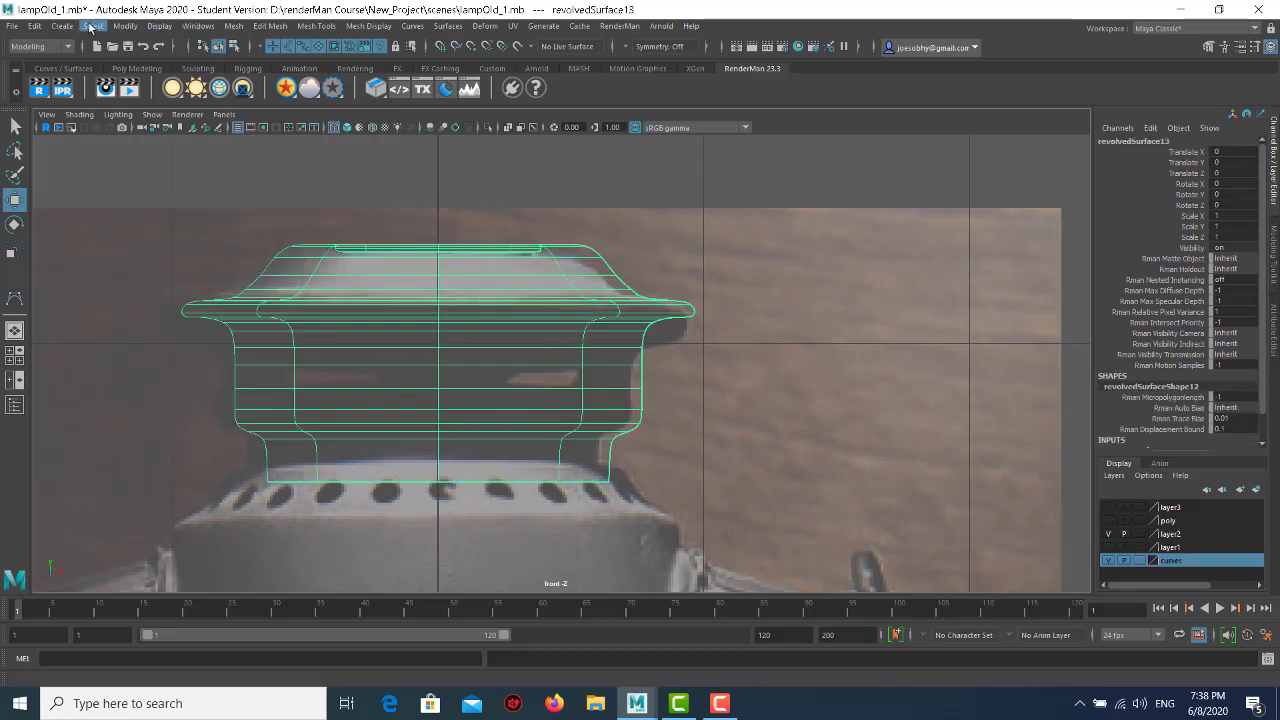
{"action": "left_click", "coordinate": [124, 26]}
{"action": "left_click", "coordinate": [160, 123]}
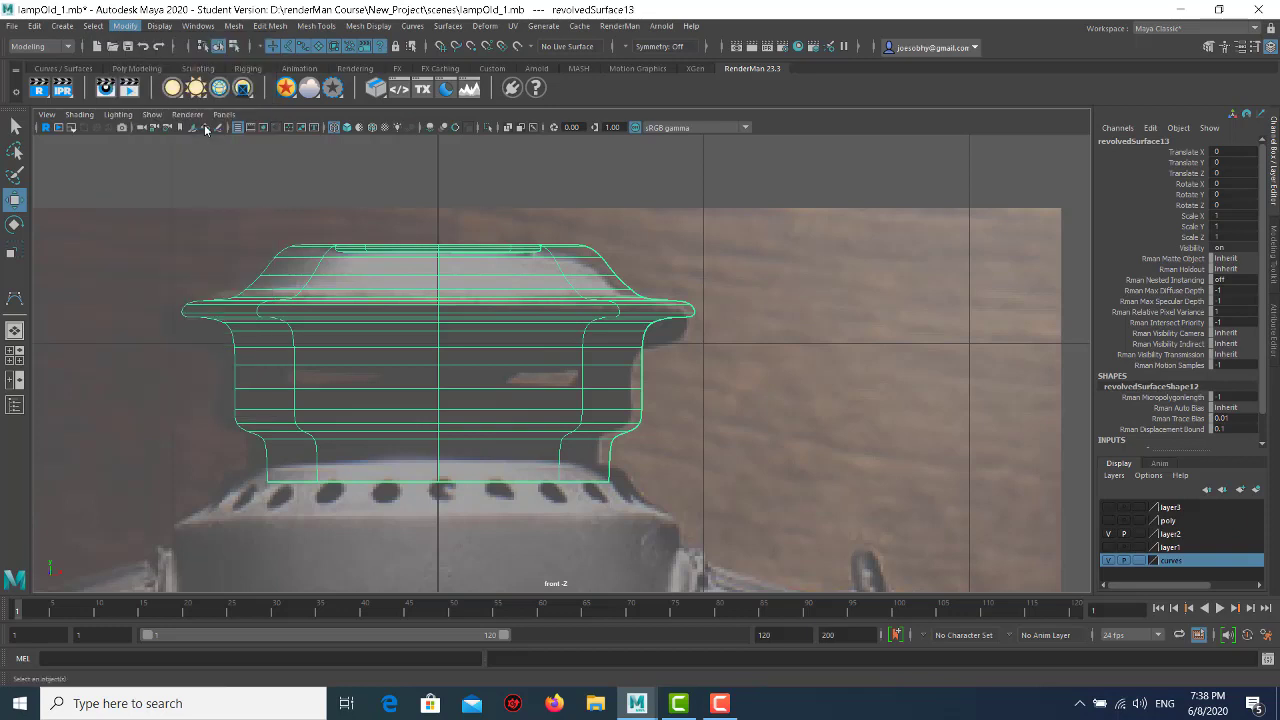
{"action": "left_click_drag", "start_coordinate": [503, 365], "coordinate": [491, 367]}
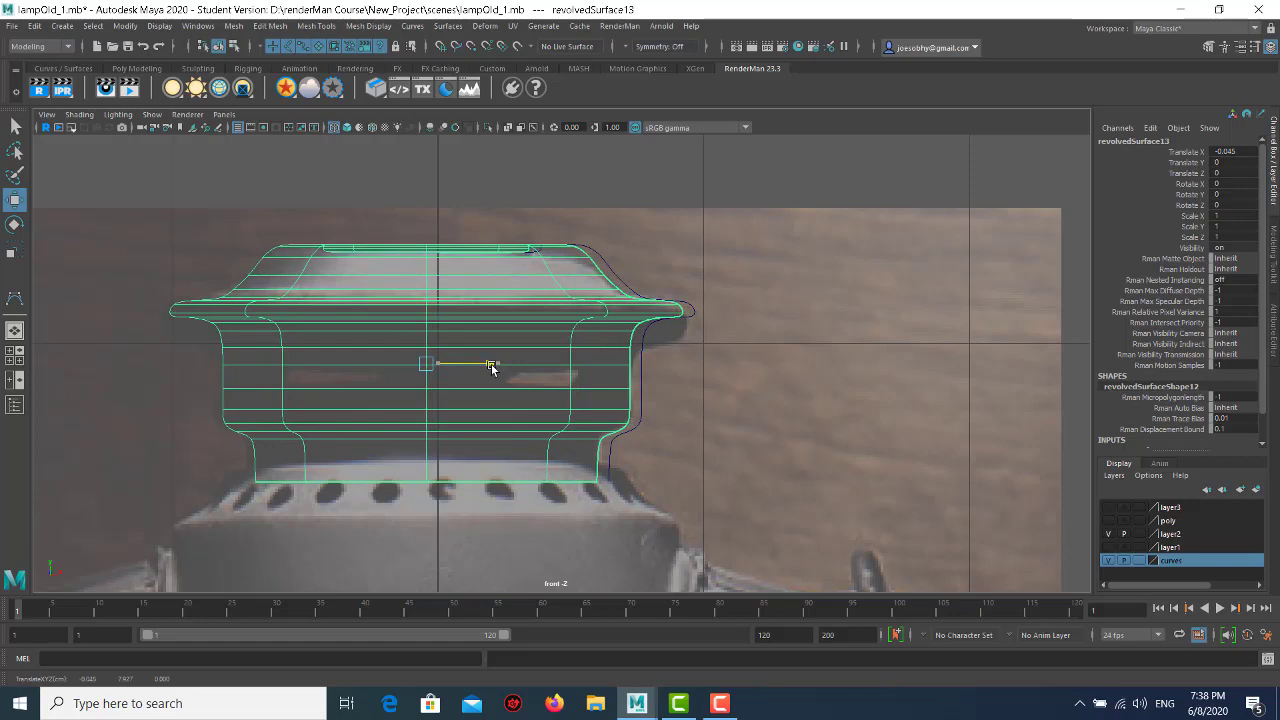
{"action": "left_click", "coordinate": [705, 400]}
{"action": "scroll", "coordinate": [573, 285], "scroll_direction": "down", "scroll_amount": 5}
- With the CV Curve Tool, trace the body profile across the vent top and down the shoulder
{"action": "left_click", "coordinate": [573, 290]}
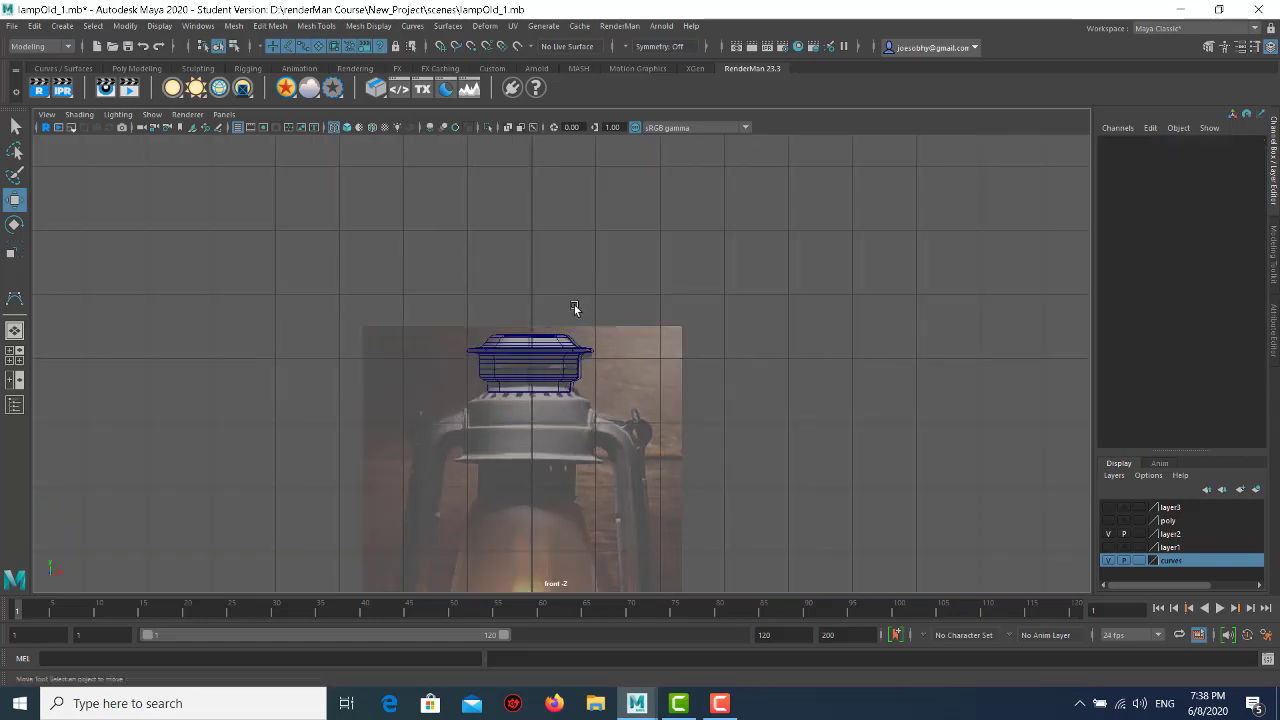
{"action": "scroll", "coordinate": [674, 497], "scroll_direction": "up", "scroll_amount": 4}
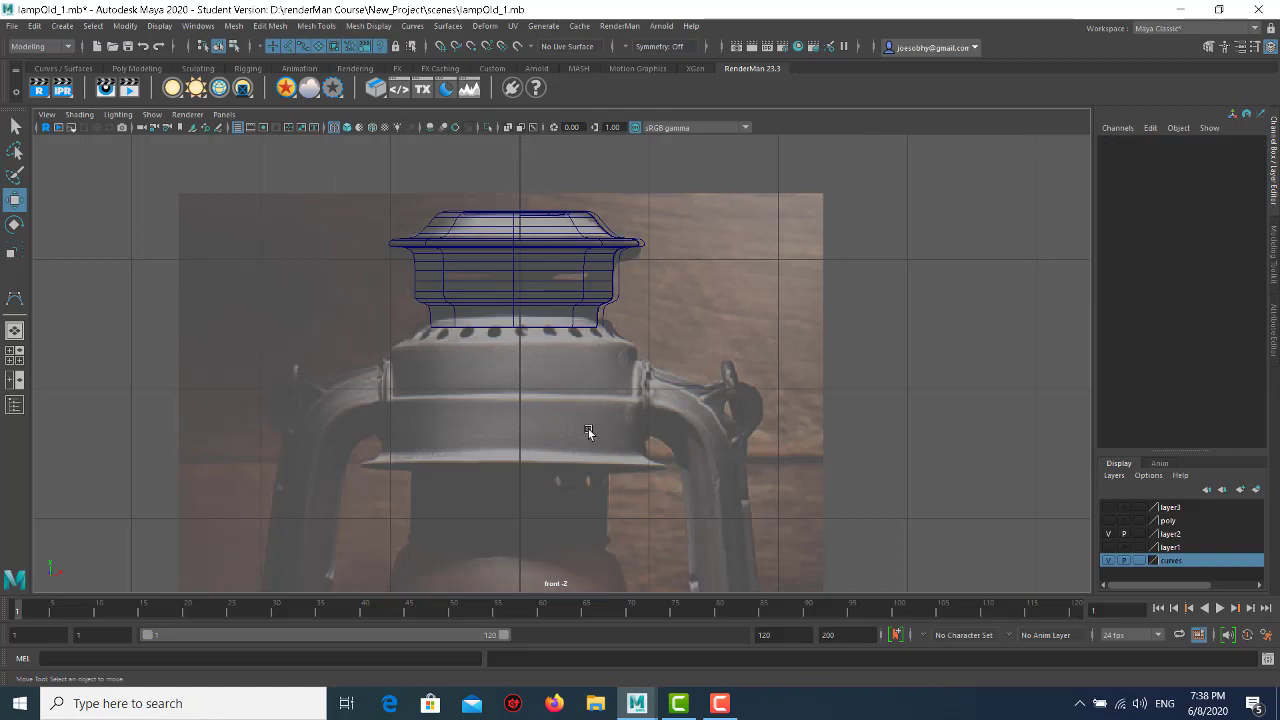
{"action": "scroll", "coordinate": [600, 420], "scroll_direction": "up", "scroll_amount": 1}
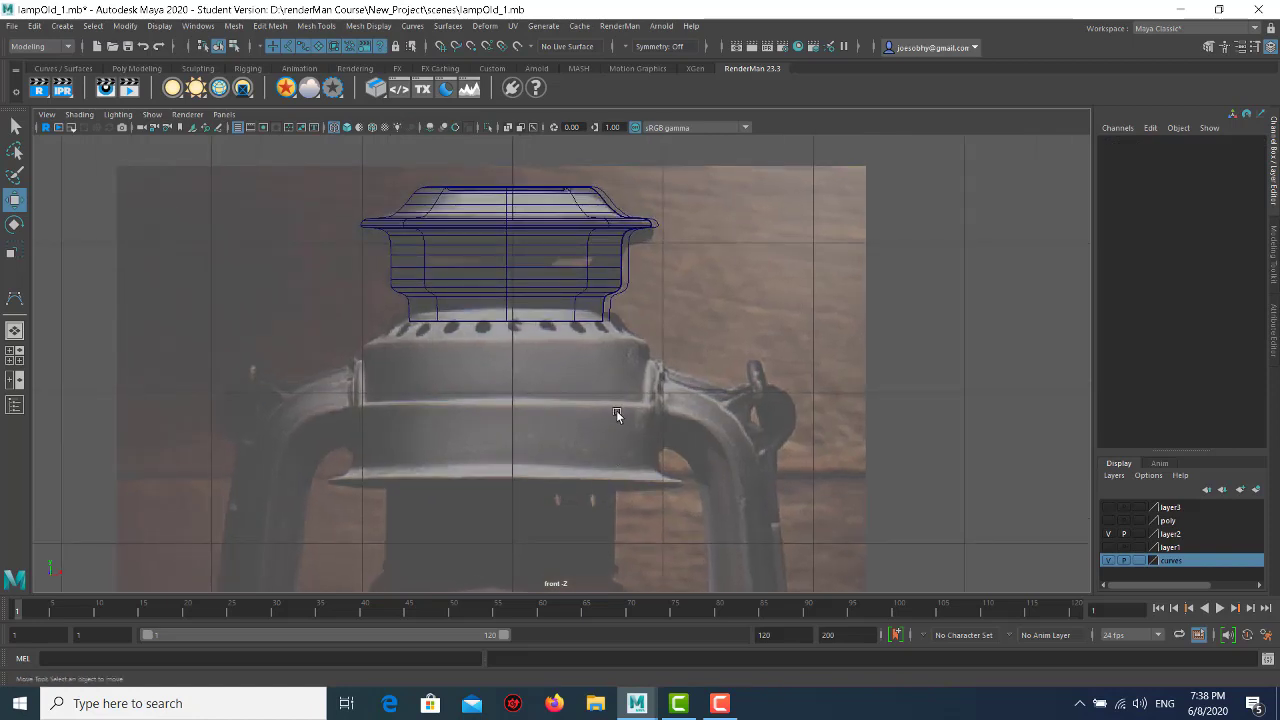
{"action": "scroll", "coordinate": [641, 337], "scroll_direction": "up", "scroll_amount": 1}
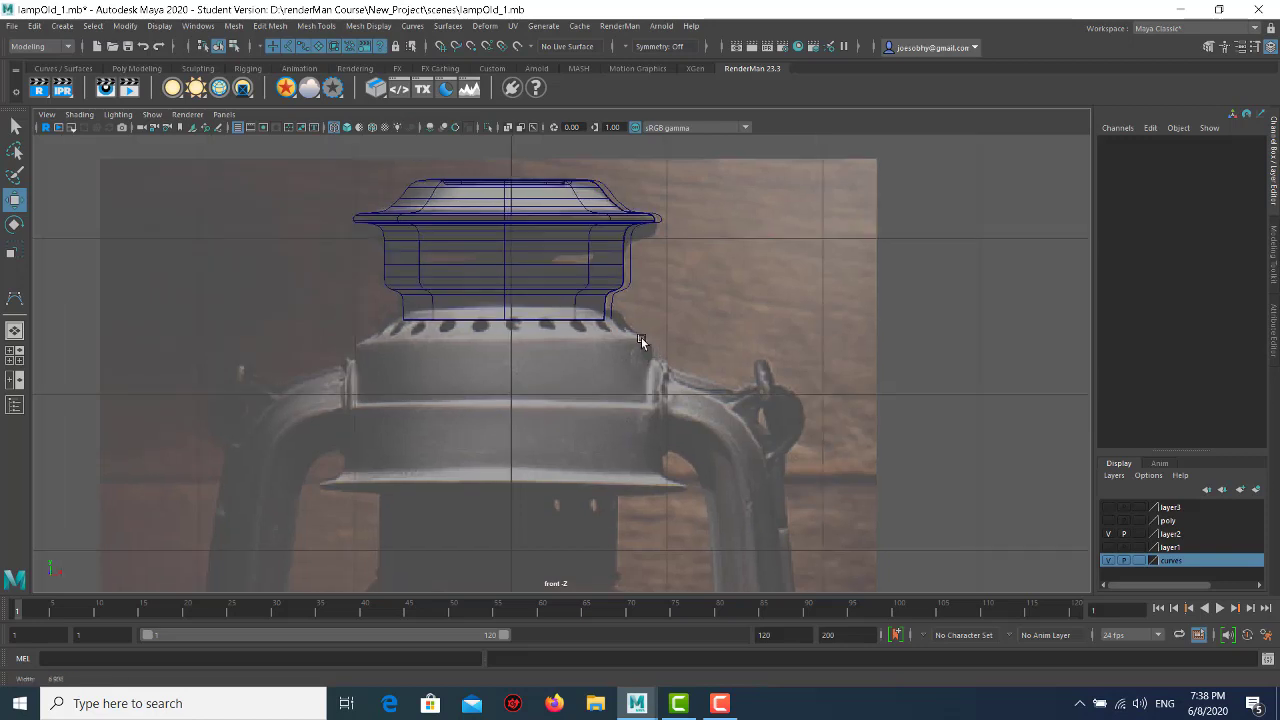
{"action": "scroll", "coordinate": [618, 341], "scroll_direction": "up", "scroll_amount": 2}
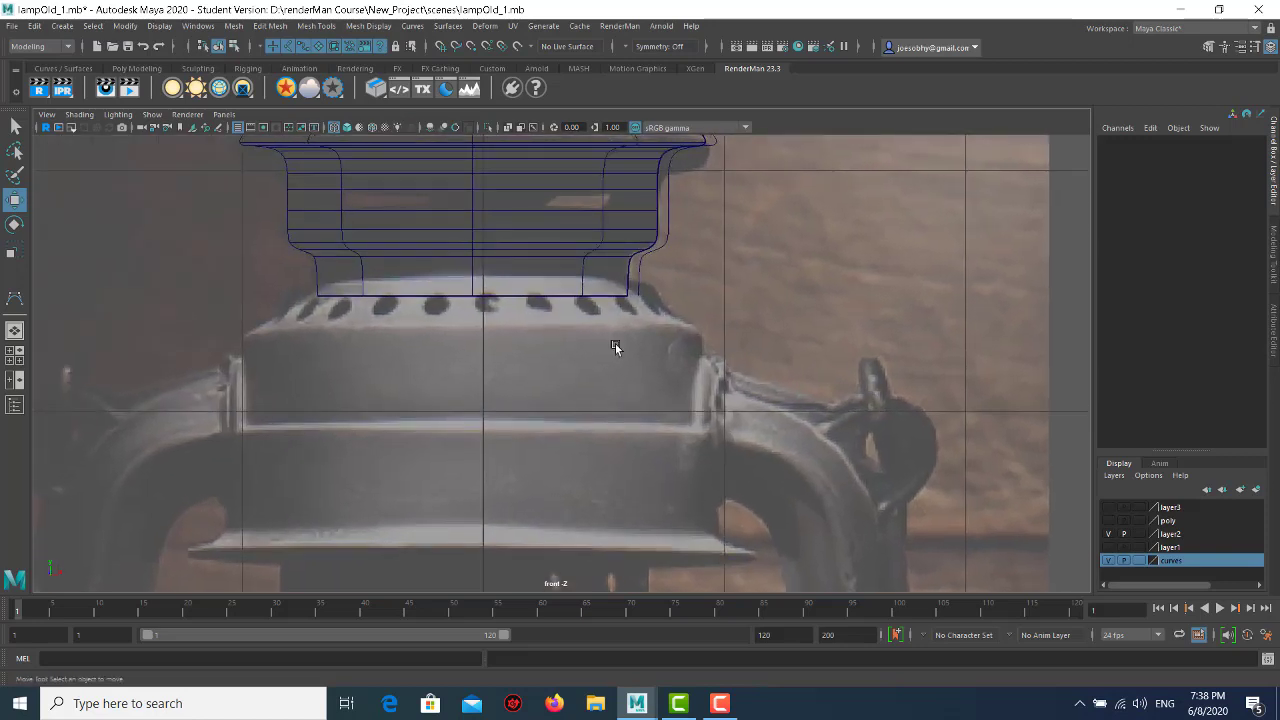
{"action": "left_click", "coordinate": [62, 26]}
{"action": "left_click", "coordinate": [276, 129]}
{"action": "scroll", "coordinate": [560, 285], "scroll_direction": "up", "scroll_amount": 3}
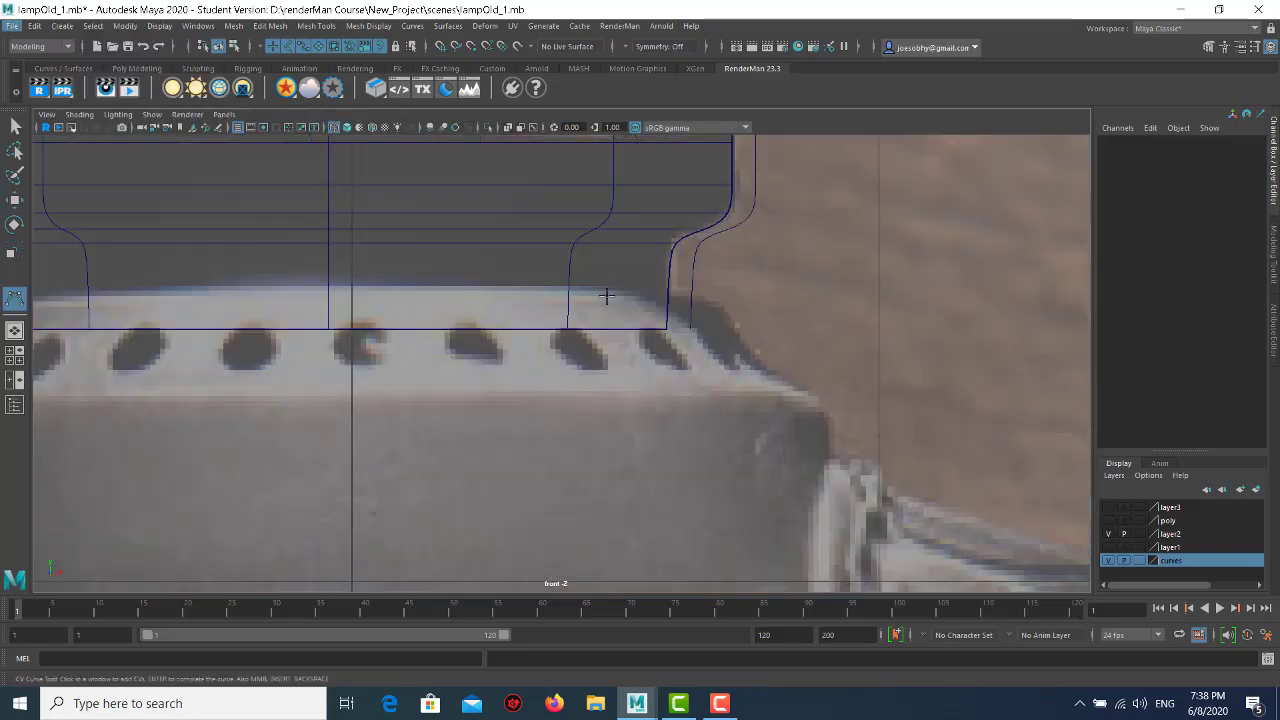
{"action": "left_click", "coordinate": [352, 288]}
{"action": "left_click", "coordinate": [460, 288]}
{"action": "left_click", "coordinate": [581, 288]}
{"action": "left_click", "coordinate": [678, 288]}
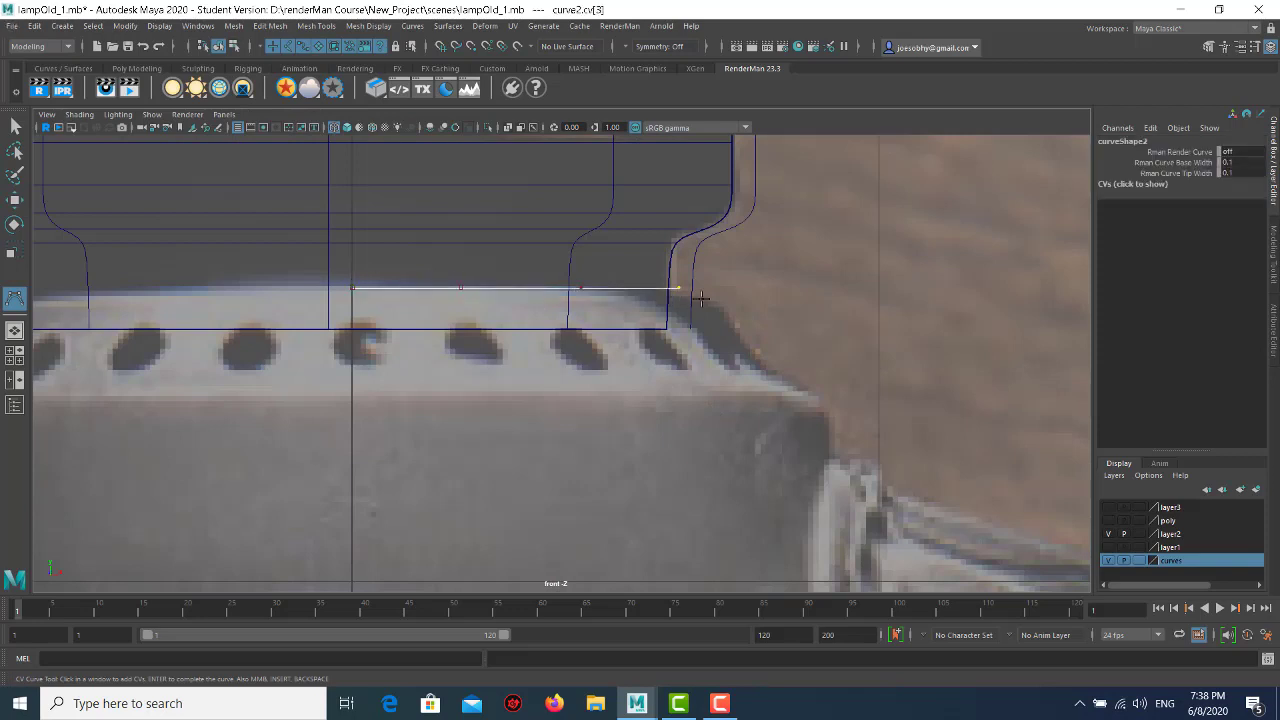
{"action": "left_click", "coordinate": [700, 297]}
{"action": "left_click", "coordinate": [734, 329]}
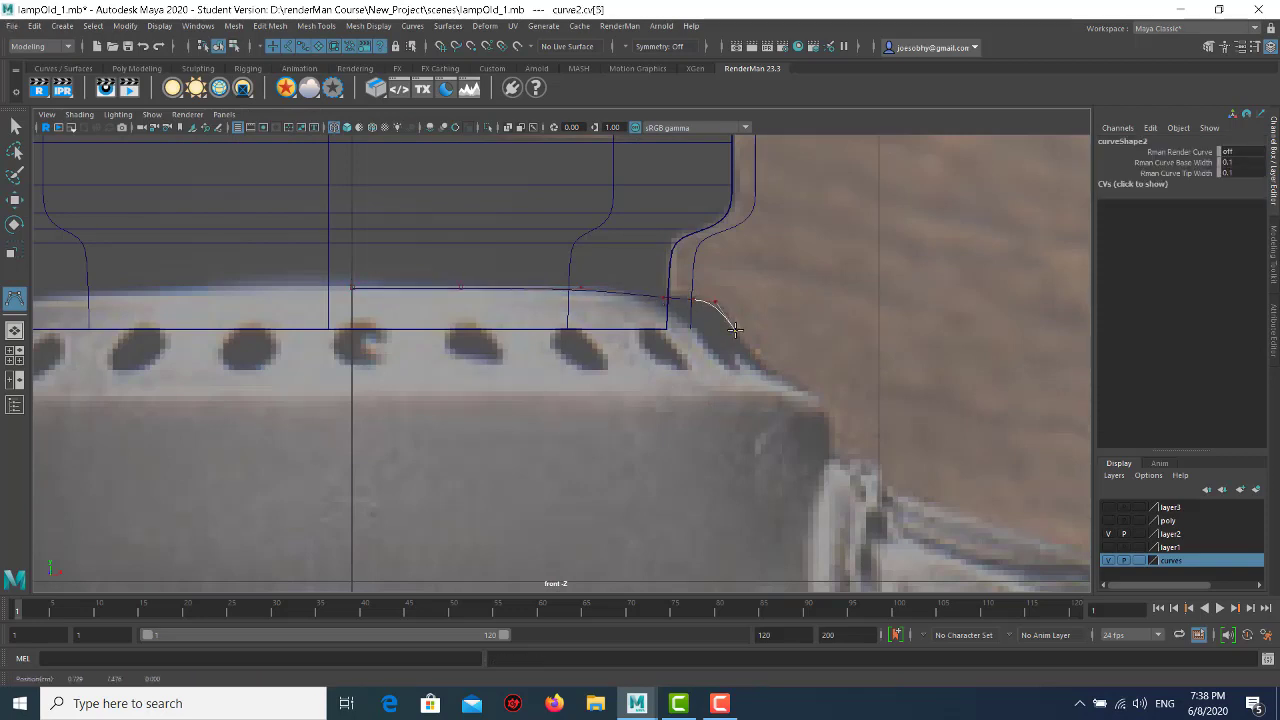
{"action": "left_click", "coordinate": [752, 352]}
{"action": "left_click", "coordinate": [785, 378]}
{"action": "left_click", "coordinate": [815, 400]}
{"action": "left_click", "coordinate": [828, 425]}
{"action": "left_click", "coordinate": [842, 455]}
{"action": "scroll", "coordinate": [842, 455], "scroll_direction": "down", "scroll_amount": 3}
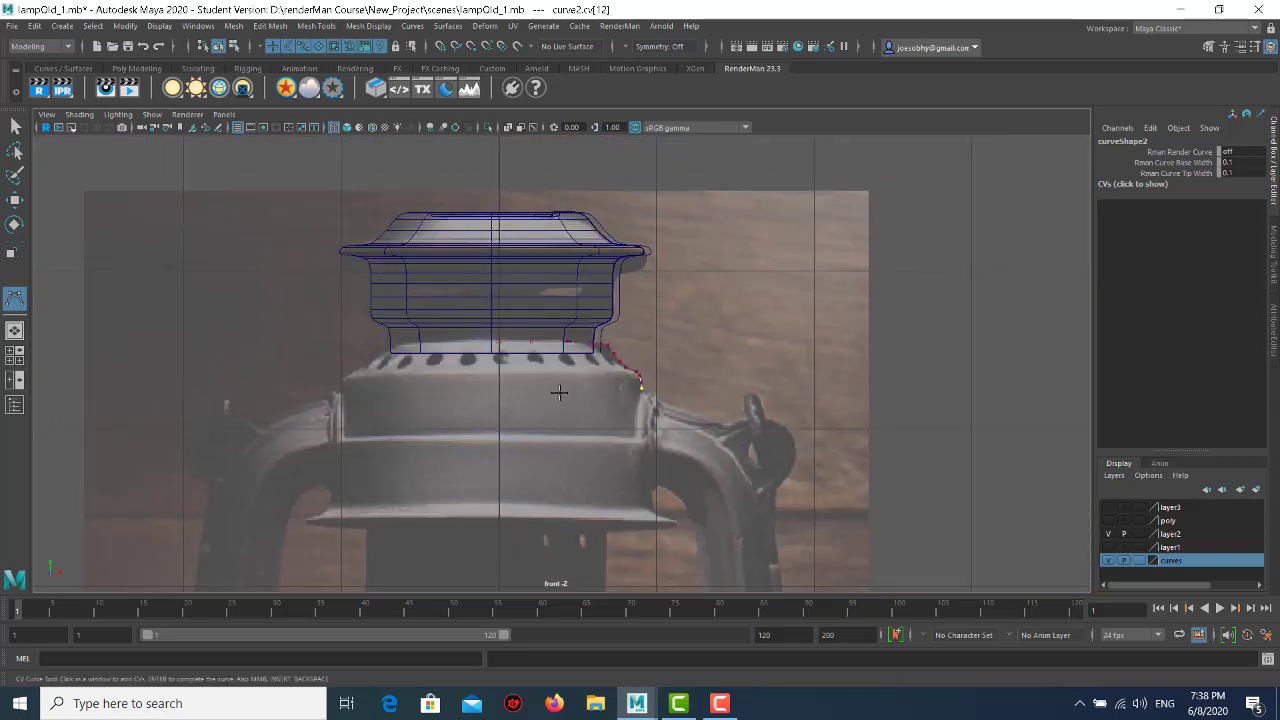
{"action": "scroll", "coordinate": [636, 341], "scroll_direction": "up", "scroll_amount": 2}
- Continue the profile down the body side, around the corner and along the bottom lip, finishing the curve
{"action": "left_click", "coordinate": [576, 284]}
{"action": "left_click", "coordinate": [575, 318]}
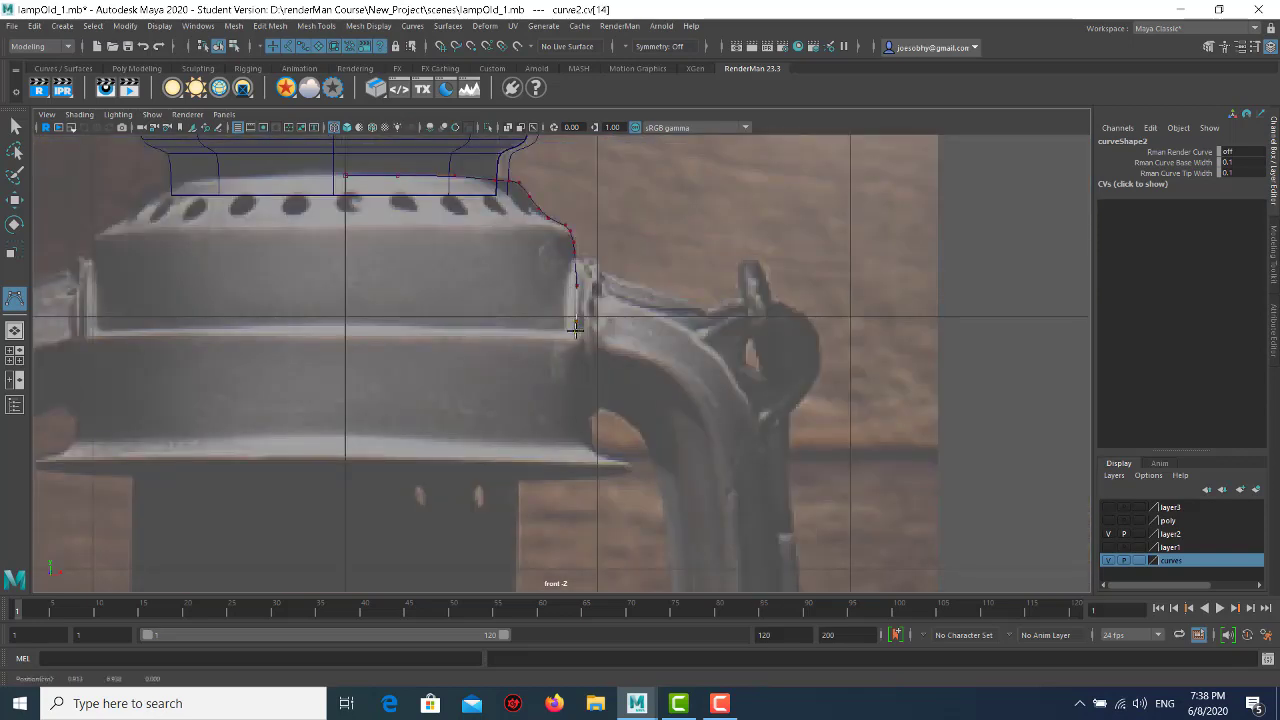
{"action": "left_click_drag", "start_coordinate": [509, 277], "coordinate": [700, 423], "text": "ctrl+alt"}
{"action": "left_click", "coordinate": [478, 280]}
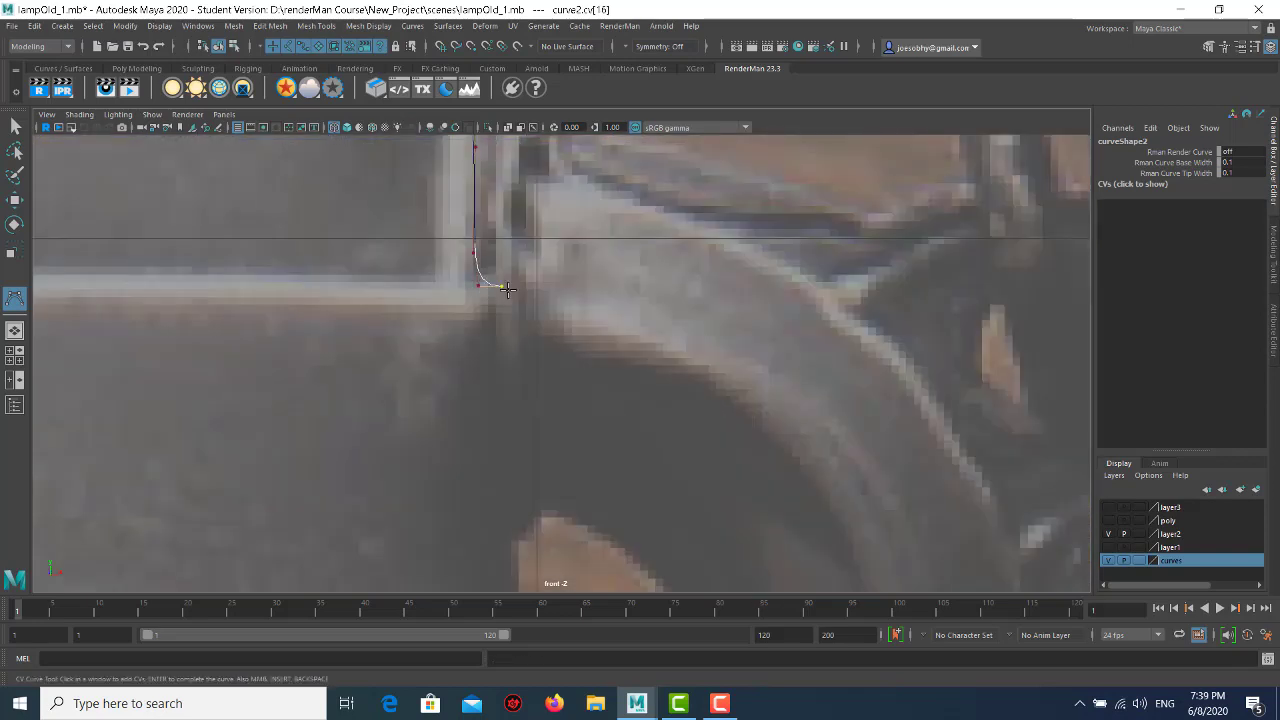
{"action": "left_click", "coordinate": [489, 286]}
{"action": "left_click", "coordinate": [503, 286]}
{"action": "left_click", "coordinate": [517, 292]}
{"action": "left_click", "coordinate": [517, 380]}
{"action": "scroll", "coordinate": [581, 461], "scroll_direction": "down", "scroll_amount": 3}
{"action": "left_click", "coordinate": [537, 440]}
{"action": "left_click", "coordinate": [537, 490]}
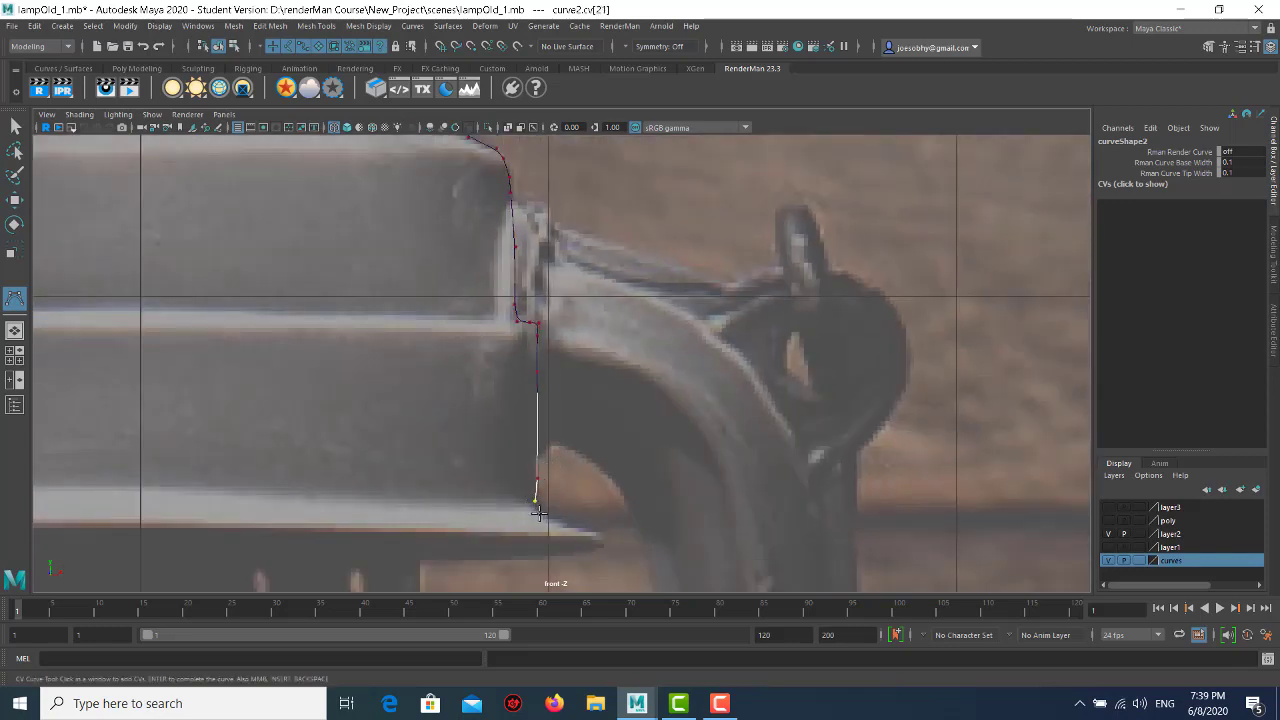
{"action": "left_click", "coordinate": [540, 515]}
{"action": "left_click", "coordinate": [562, 528]}
{"action": "left_click", "coordinate": [585, 534]}
{"action": "left_click", "coordinate": [596, 541]}
{"action": "key", "text": "Return"}
- Revolve the body profile curve into a surface
{"action": "scroll", "coordinate": [580, 337], "scroll_direction": "down", "scroll_amount": 3}
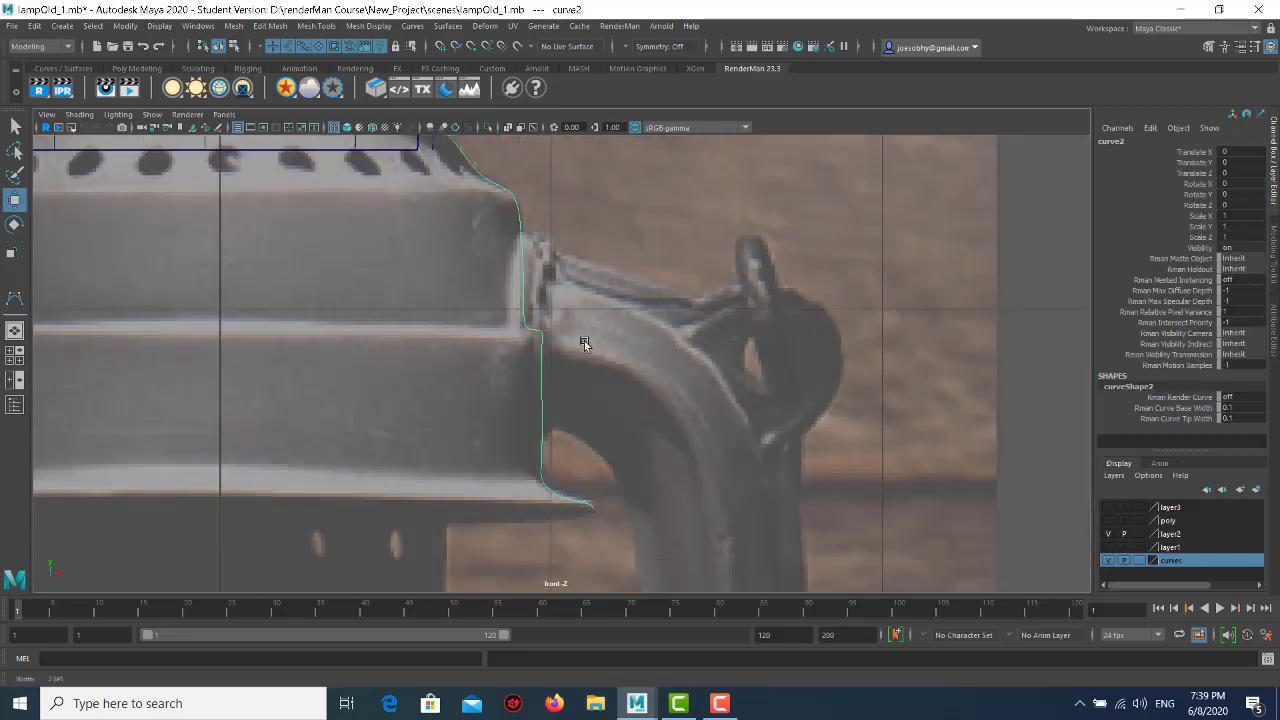
{"action": "scroll", "coordinate": [580, 337], "scroll_direction": "down", "scroll_amount": 2}
{"action": "left_click", "coordinate": [447, 26]}
{"action": "left_click", "coordinate": [470, 88]}
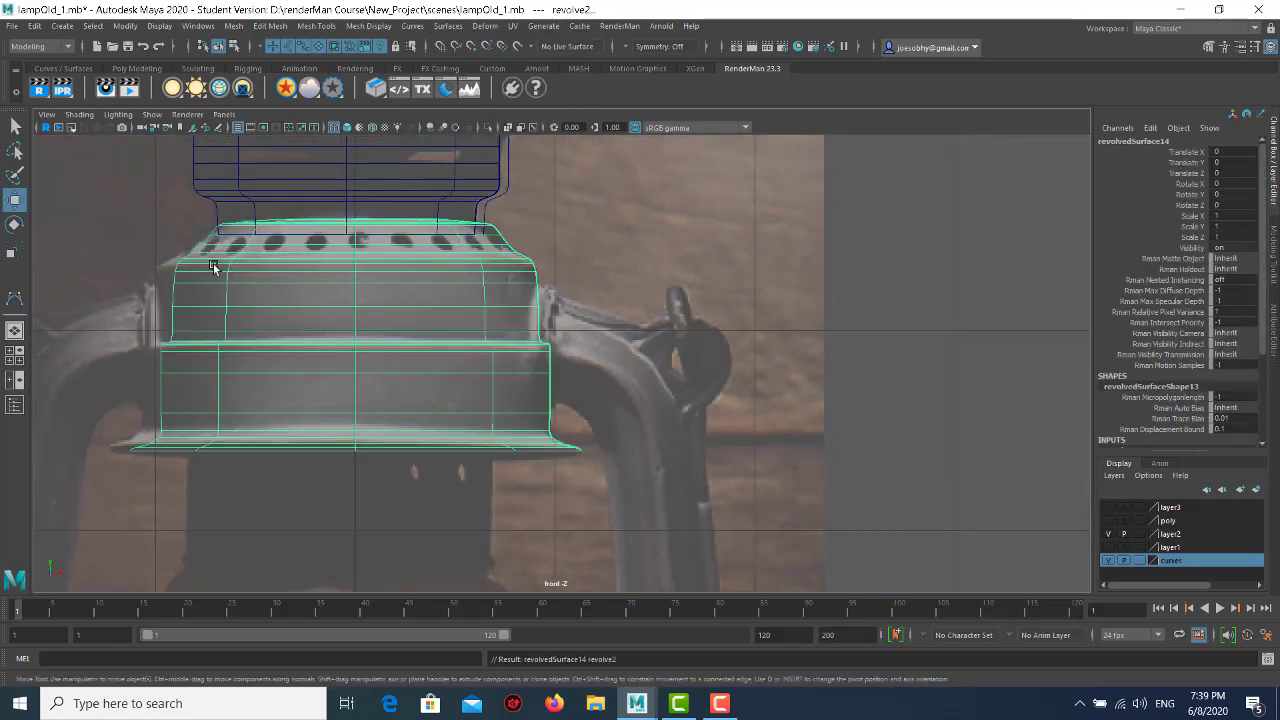
{"action": "scroll", "coordinate": [409, 262], "scroll_direction": "down", "scroll_amount": 3}
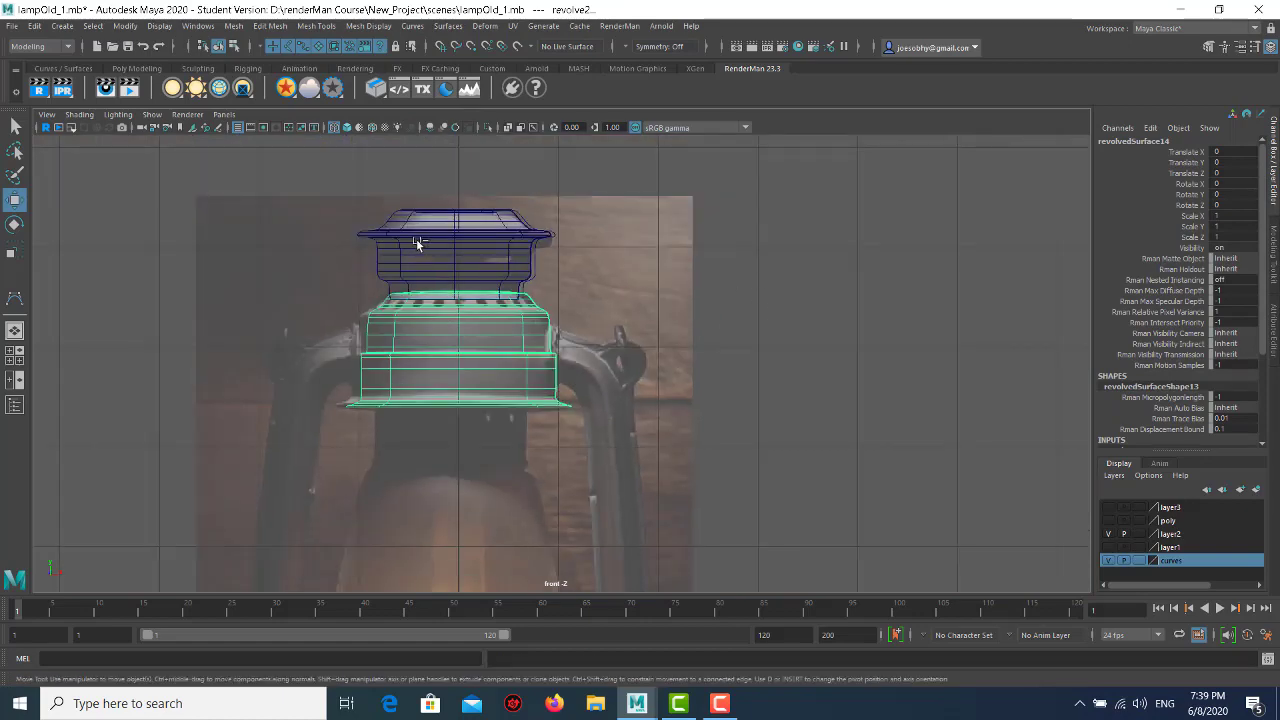
{"action": "scroll", "coordinate": [420, 250], "scroll_direction": "up", "scroll_amount": 3}
{"action": "left_click_drag", "start_coordinate": [628, 314], "coordinate": [628, 314]}
{"action": "scroll", "coordinate": [474, 349], "scroll_direction": "down", "scroll_amount": 5}
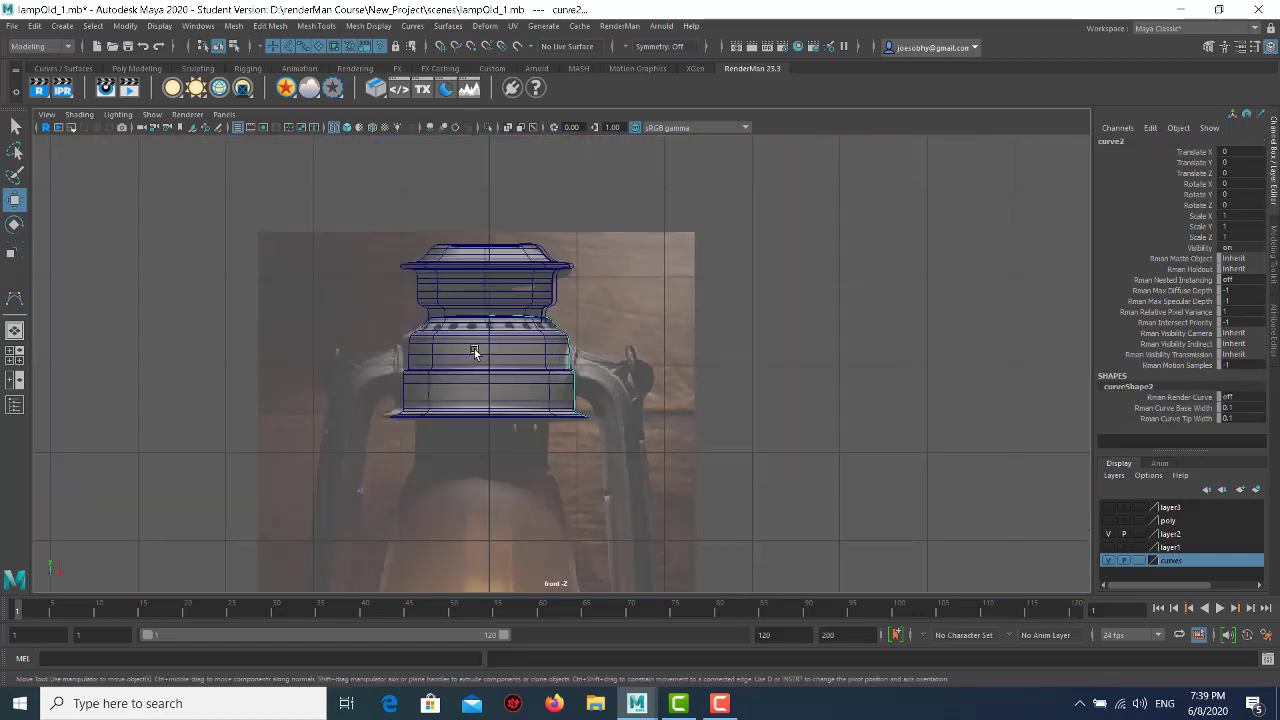
{"action": "scroll", "coordinate": [508, 407], "scroll_direction": "down", "scroll_amount": 3}
{"action": "left_click_drag", "start_coordinate": [528, 574], "coordinate": [530, 552]}
{"action": "key", "text": "ctrl+z"}
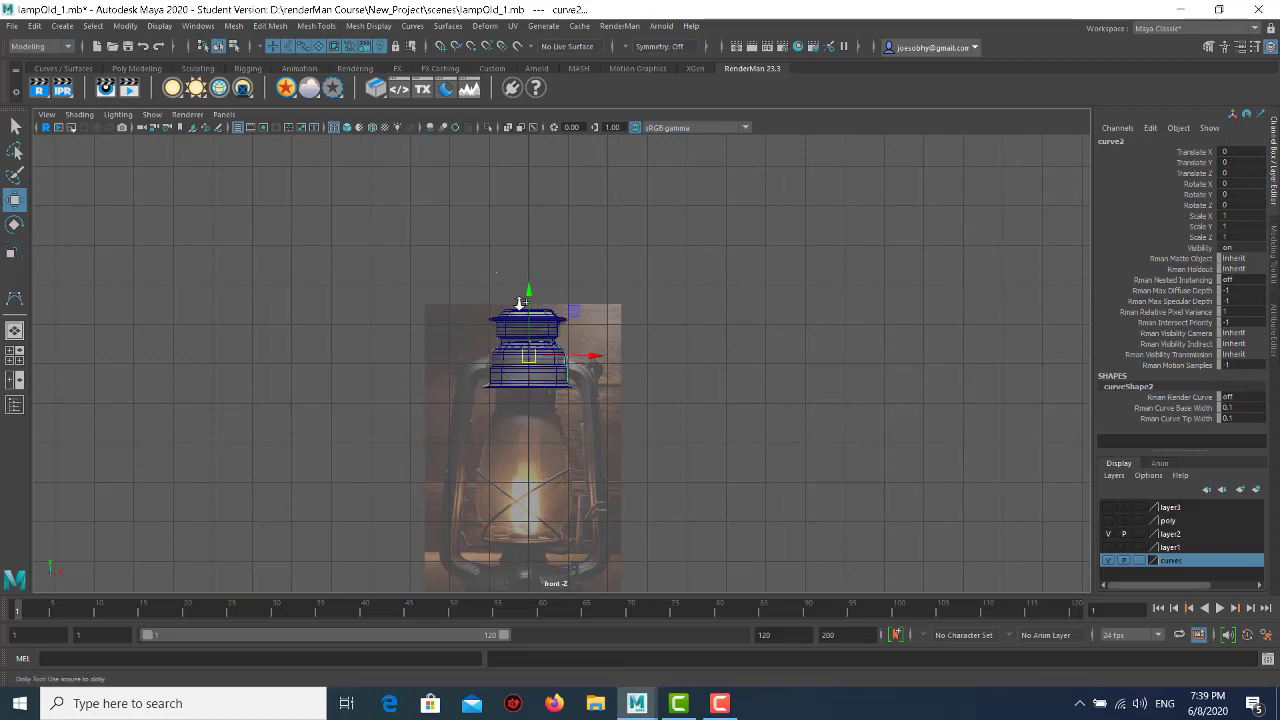
{"action": "scroll", "coordinate": [548, 345], "scroll_direction": "up", "scroll_amount": 4}
{"action": "left_click", "coordinate": [518, 357]}
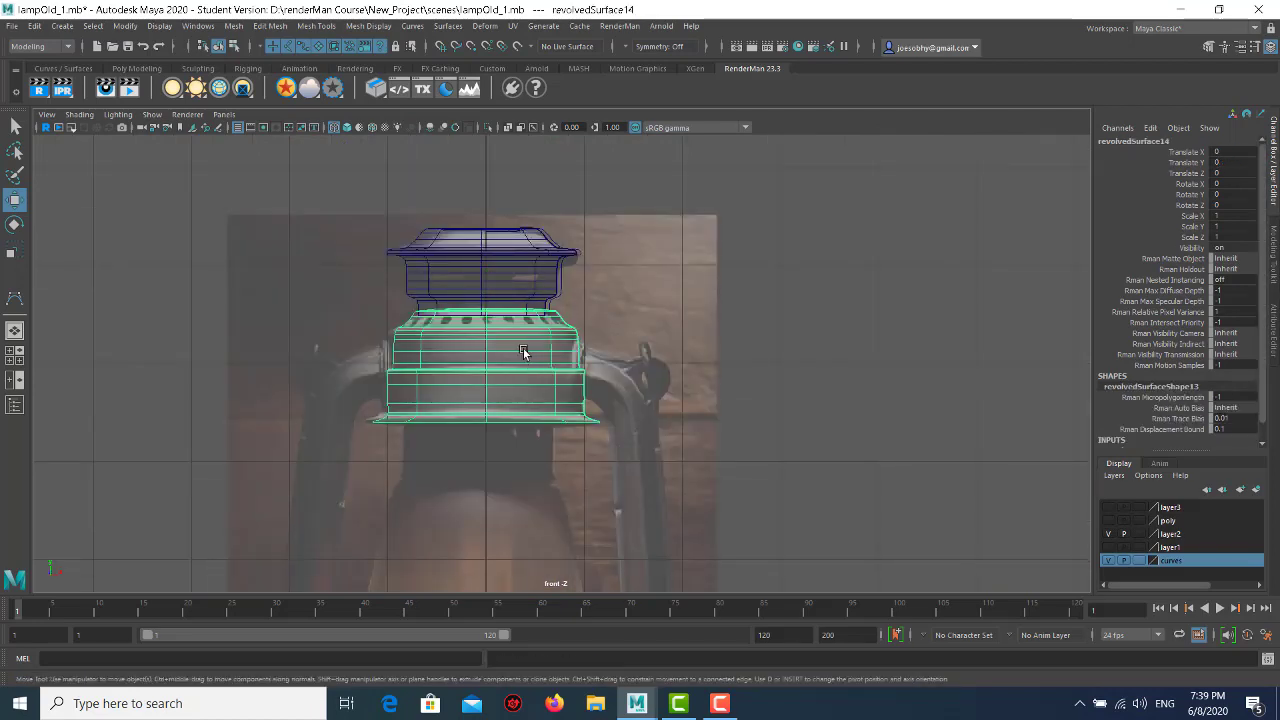
{"action": "key", "text": "space"}
{"action": "key", "text": "space"}
{"action": "scroll", "coordinate": [451, 320], "scroll_direction": "up", "scroll_amount": 5}
{"action": "left_click", "coordinate": [446, 344]}
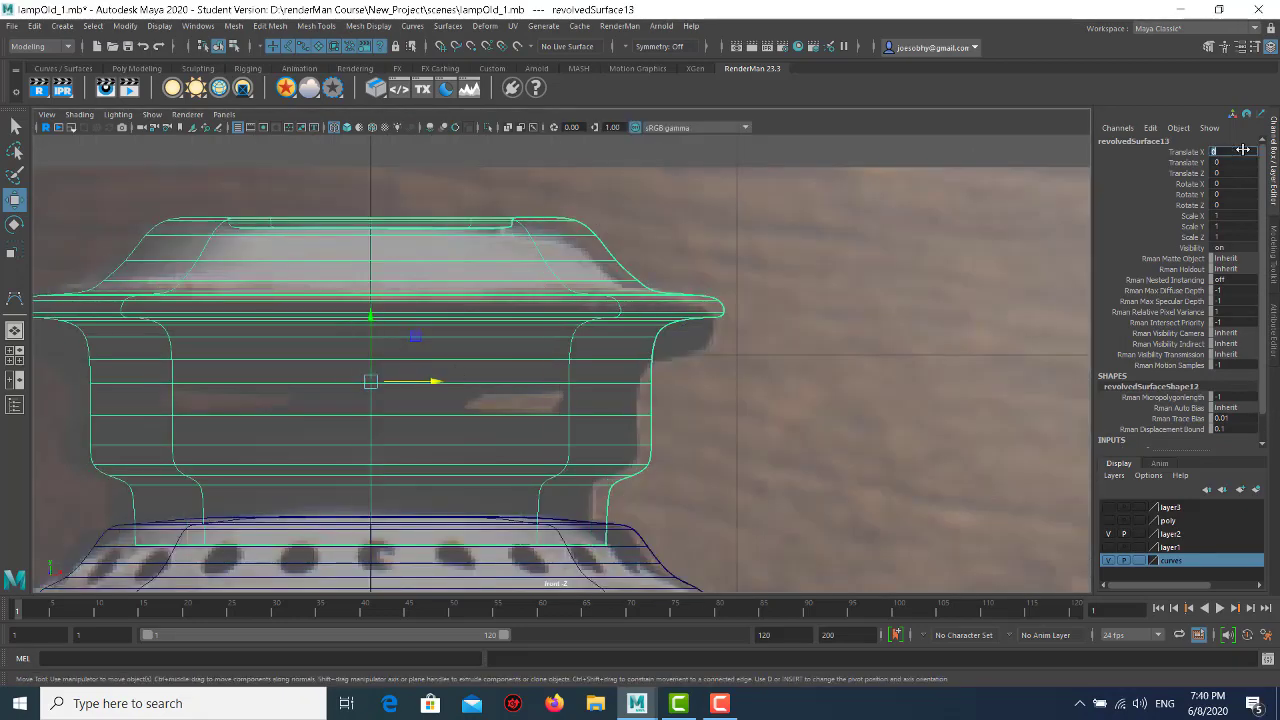
{"action": "left_click", "coordinate": [834, 343]}
{"action": "scroll", "coordinate": [416, 409], "scroll_direction": "down", "scroll_amount": 5}
{"action": "scroll", "coordinate": [416, 409], "scroll_direction": "down", "scroll_amount": 2}
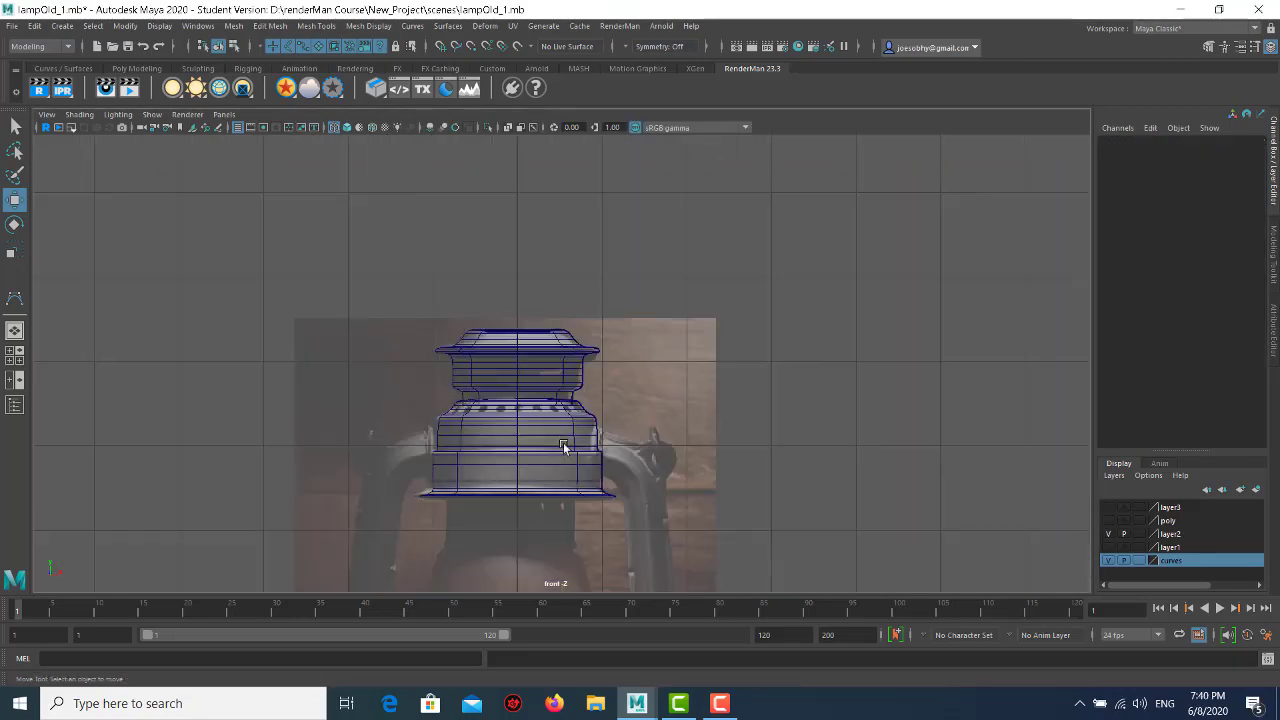
{"action": "scroll", "coordinate": [473, 249], "scroll_direction": "down", "scroll_amount": 4}
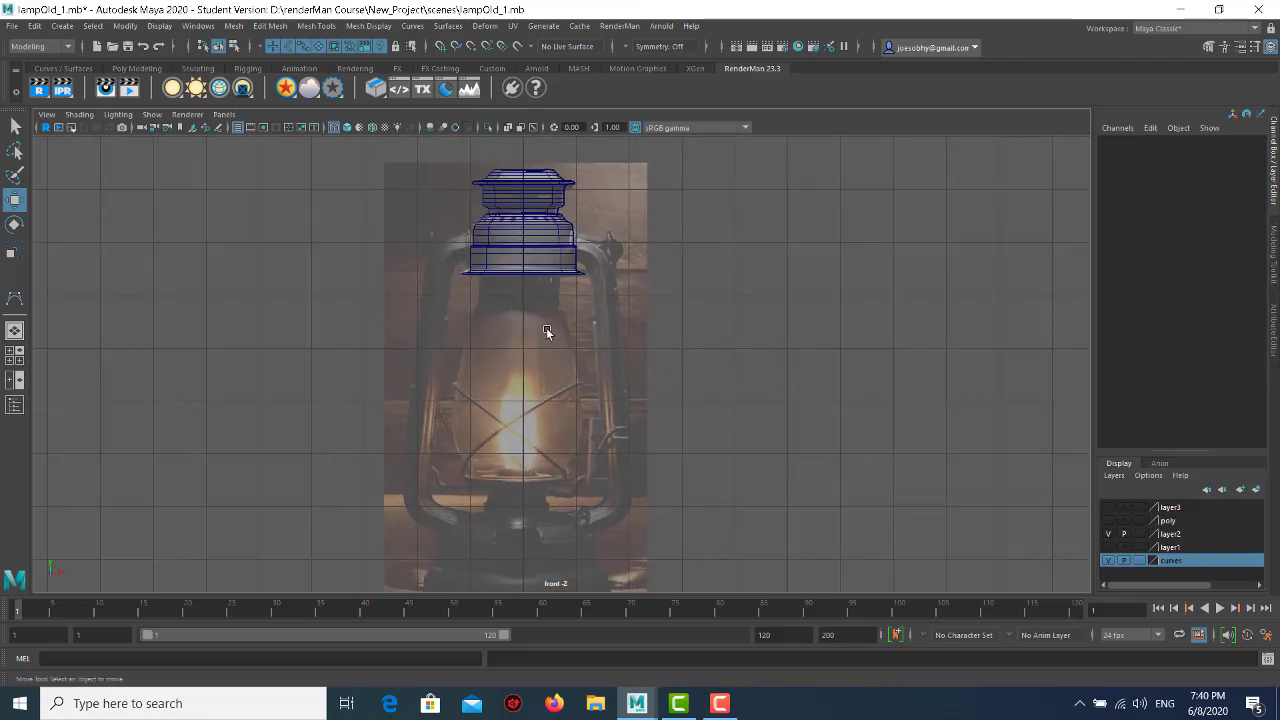
{"action": "scroll", "coordinate": [580, 320], "scroll_direction": "up", "scroll_amount": 5}
- Start the glass profile CV curve with a vertical line below the body and a small hook
{"action": "key", "text": "y"}
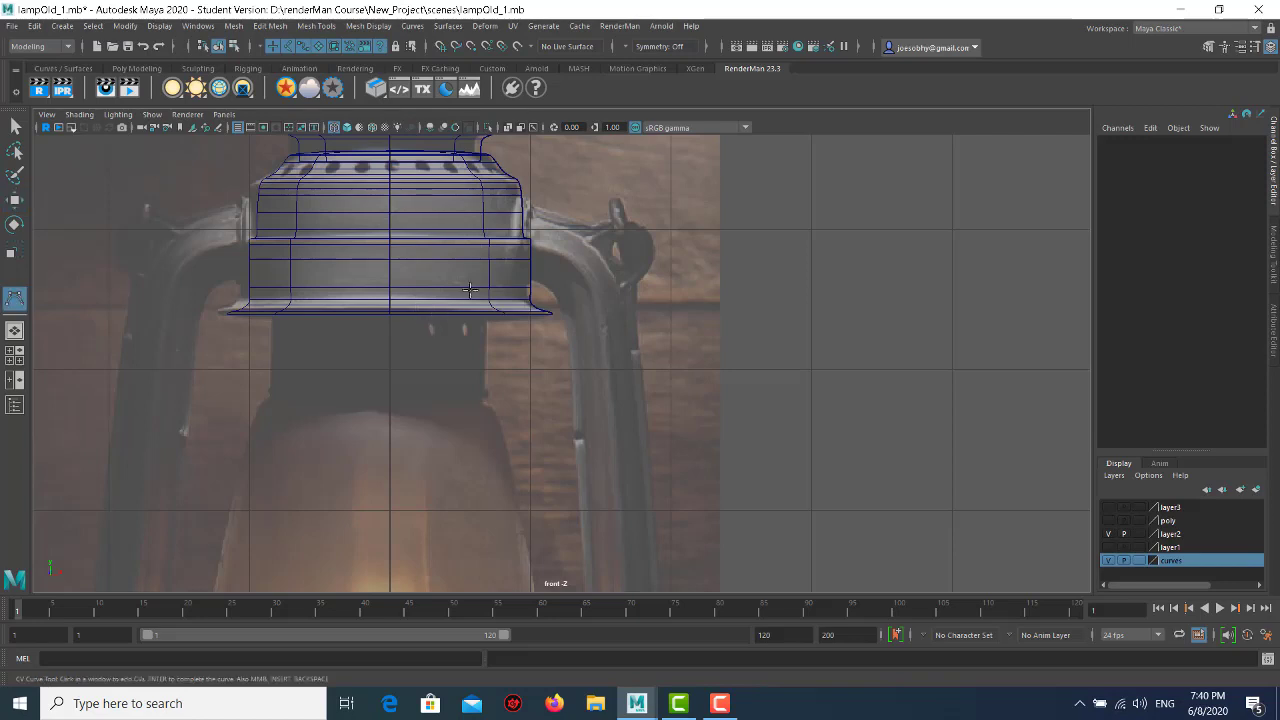
{"action": "left_click", "coordinate": [489, 290]}
{"action": "left_click", "coordinate": [489, 318]}
{"action": "left_click", "coordinate": [489, 350]}
{"action": "left_click", "coordinate": [489, 378]}
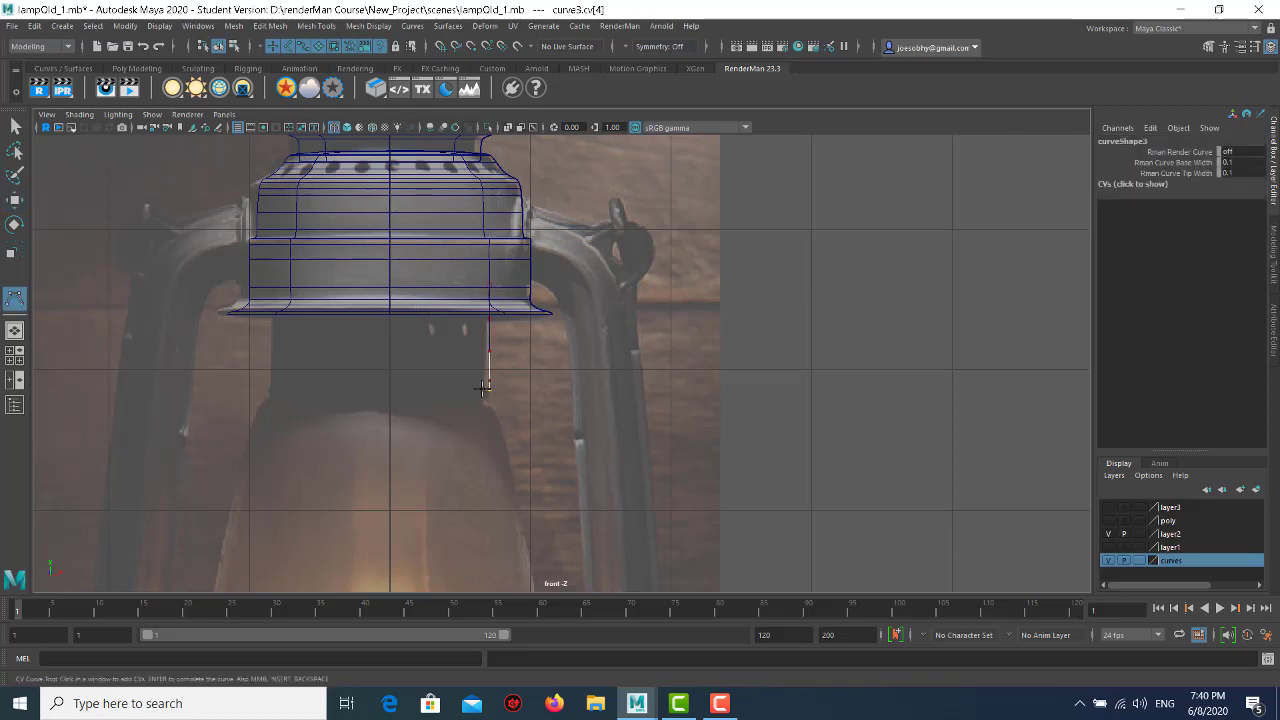
{"action": "scroll", "coordinate": [470, 385], "scroll_direction": "up", "scroll_amount": 5}
{"action": "left_click", "coordinate": [546, 393]}
{"action": "left_click", "coordinate": [557, 394]}
{"action": "left_click", "coordinate": [569, 396]}
{"action": "left_click", "coordinate": [570, 411]}
{"action": "left_click", "coordinate": [566, 424]}
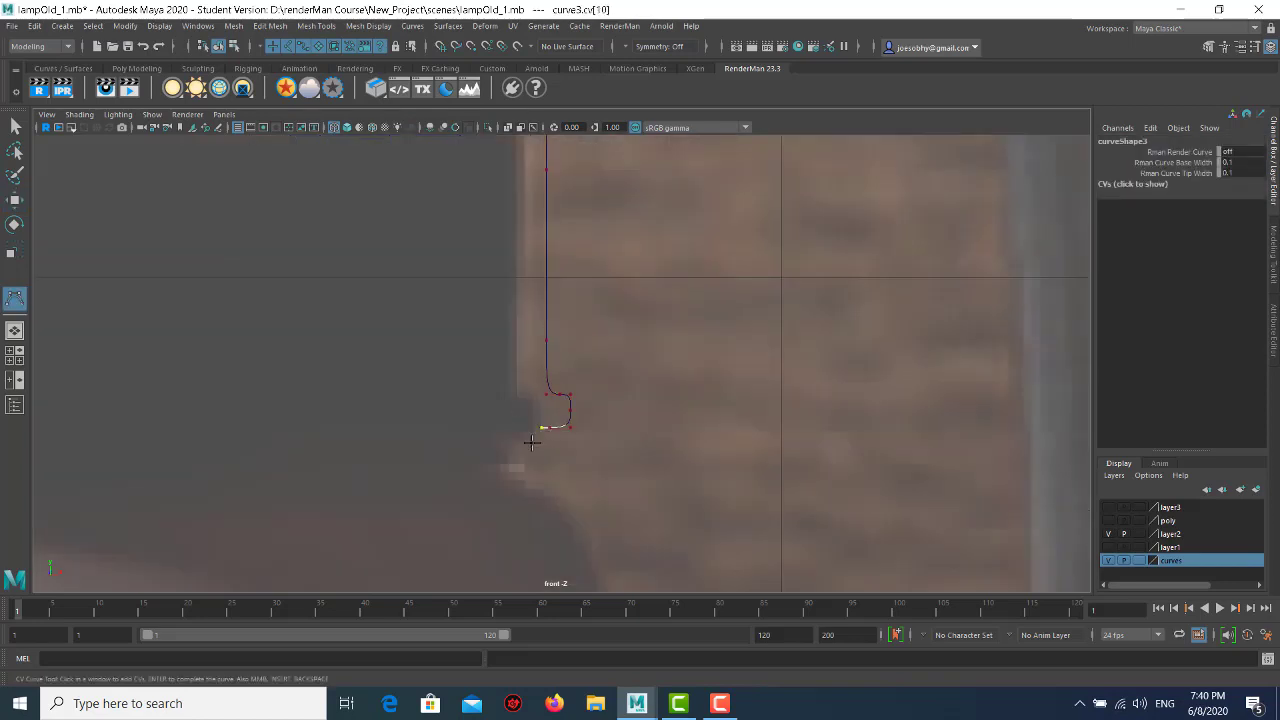
{"action": "left_click", "coordinate": [540, 470]}
{"action": "scroll", "coordinate": [565, 402], "scroll_direction": "down", "scroll_amount": 5}
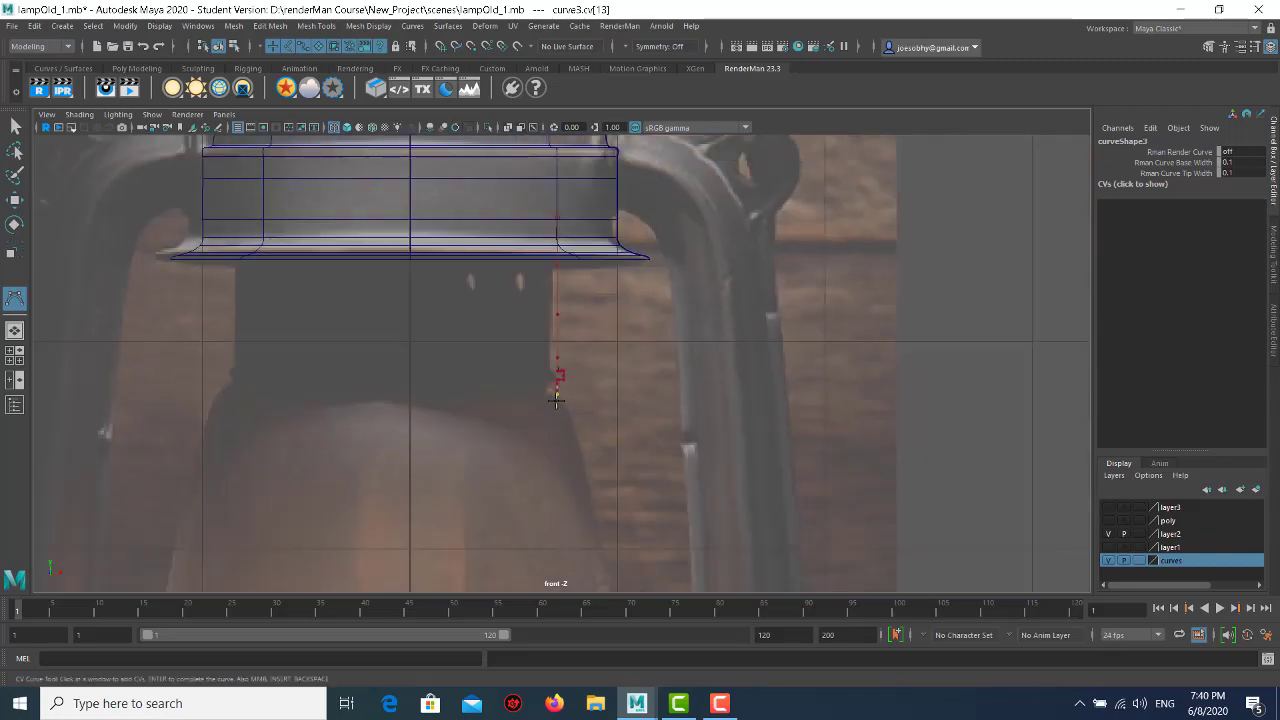
{"action": "scroll", "coordinate": [556, 400], "scroll_direction": "up", "scroll_amount": 3}
{"action": "scroll", "coordinate": [590, 418], "scroll_direction": "up", "scroll_amount": 3}
- Trace the glass's outer edge down to its base and finish the curve
{"action": "left_click", "coordinate": [543, 468]}
{"action": "left_click", "coordinate": [550, 482]}
{"action": "scroll", "coordinate": [594, 503], "scroll_direction": "down", "scroll_amount": 5}
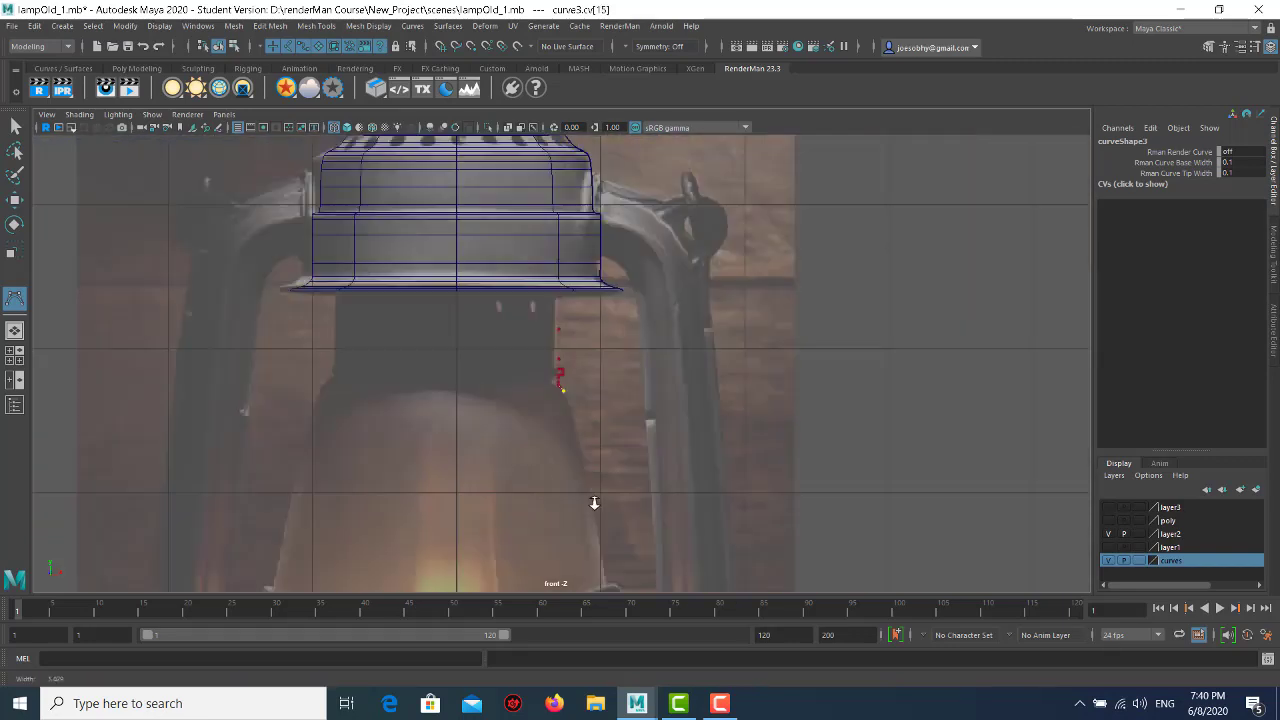
{"action": "scroll", "coordinate": [594, 503], "scroll_direction": "down", "scroll_amount": 1}
{"action": "left_click", "coordinate": [599, 494]}
{"action": "scroll", "coordinate": [596, 480], "scroll_direction": "down", "scroll_amount": 2}
{"action": "scroll", "coordinate": [596, 420], "scroll_direction": "down", "scroll_amount": 2}
{"action": "left_click", "coordinate": [600, 355]}
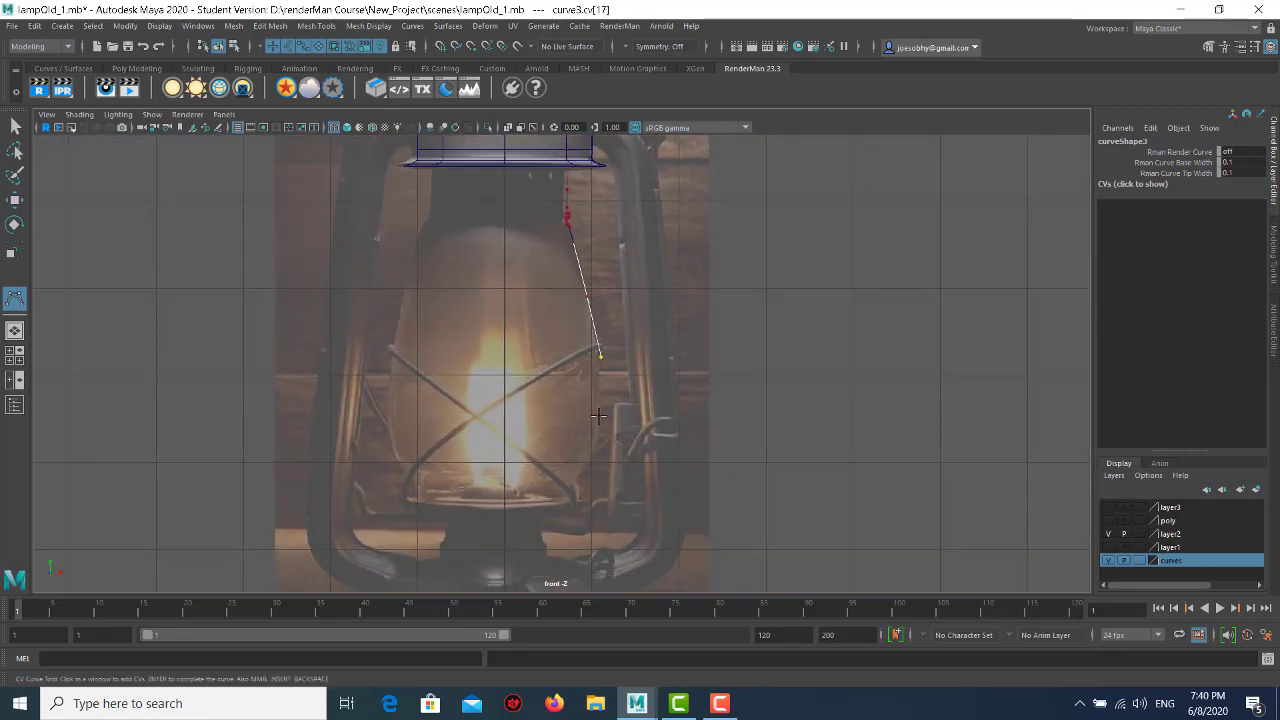
{"action": "left_click", "coordinate": [598, 416]}
{"action": "left_click", "coordinate": [581, 470]}
{"action": "left_click", "coordinate": [563, 485]}
{"action": "scroll", "coordinate": [555, 500], "scroll_direction": "up", "scroll_amount": 5}
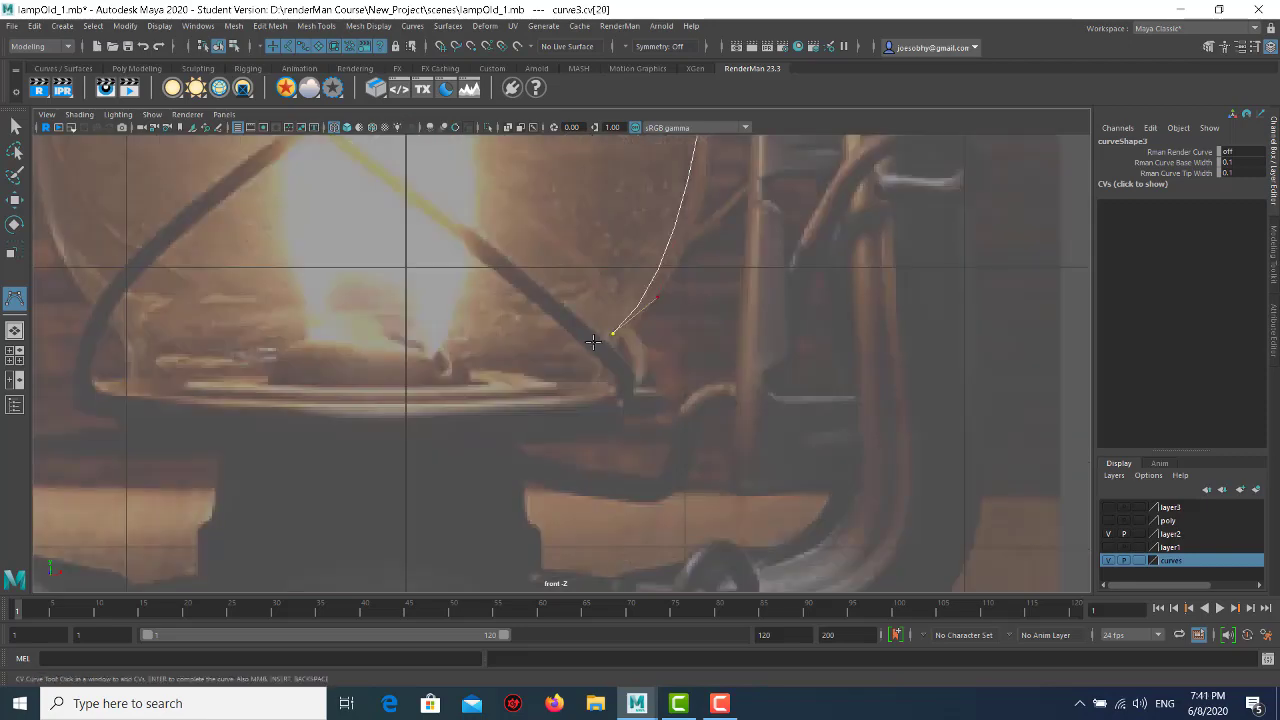
{"action": "left_click", "coordinate": [597, 392]}
{"action": "key", "text": "Return"}
- Show the curve's CVs with F8 and push the vertex near the glass base slightly outward
{"action": "key", "text": "w"}
{"action": "scroll", "coordinate": [596, 397], "scroll_direction": "down", "scroll_amount": 3}
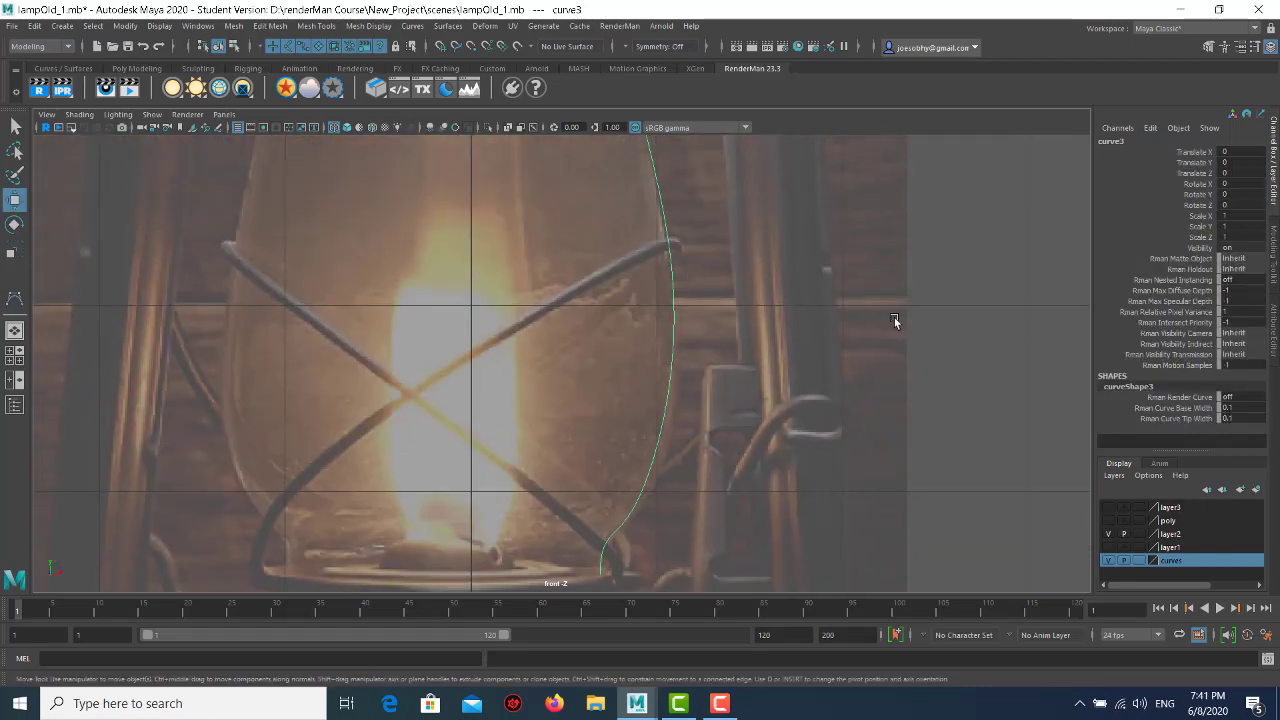
{"action": "key", "text": "F8"}
{"action": "left_click", "coordinate": [673, 272]}
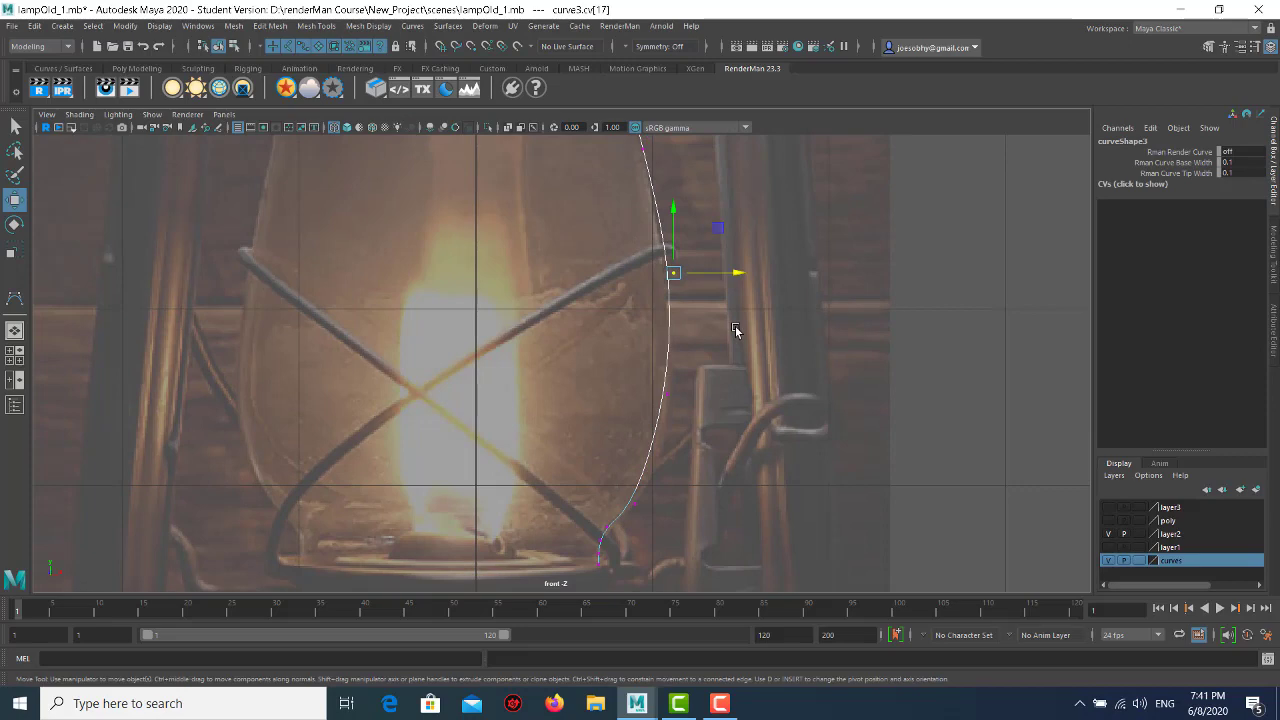
{"action": "left_click_drag", "start_coordinate": [735, 330], "coordinate": [720, 398]}
{"action": "left_click_drag", "start_coordinate": [615, 485], "coordinate": [700, 506]}
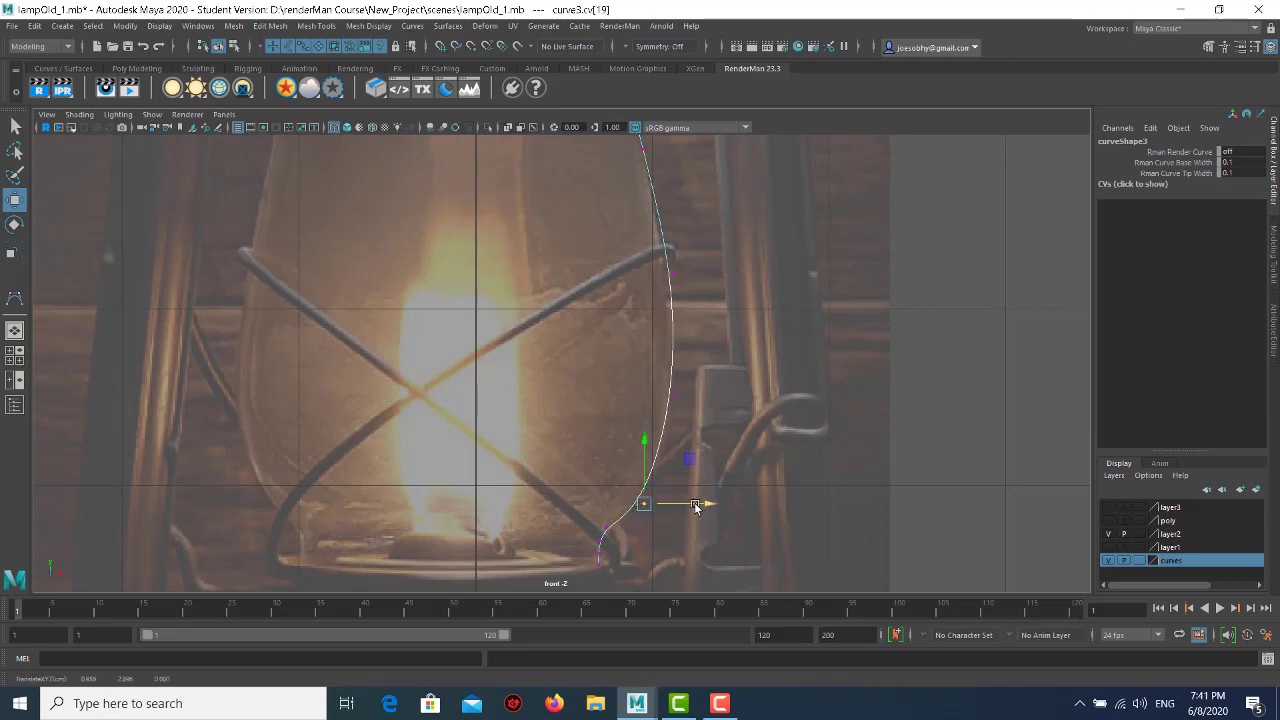
{"action": "middle_click_drag", "start_coordinate": [677, 229], "coordinate": [737, 400], "text": "alt"}
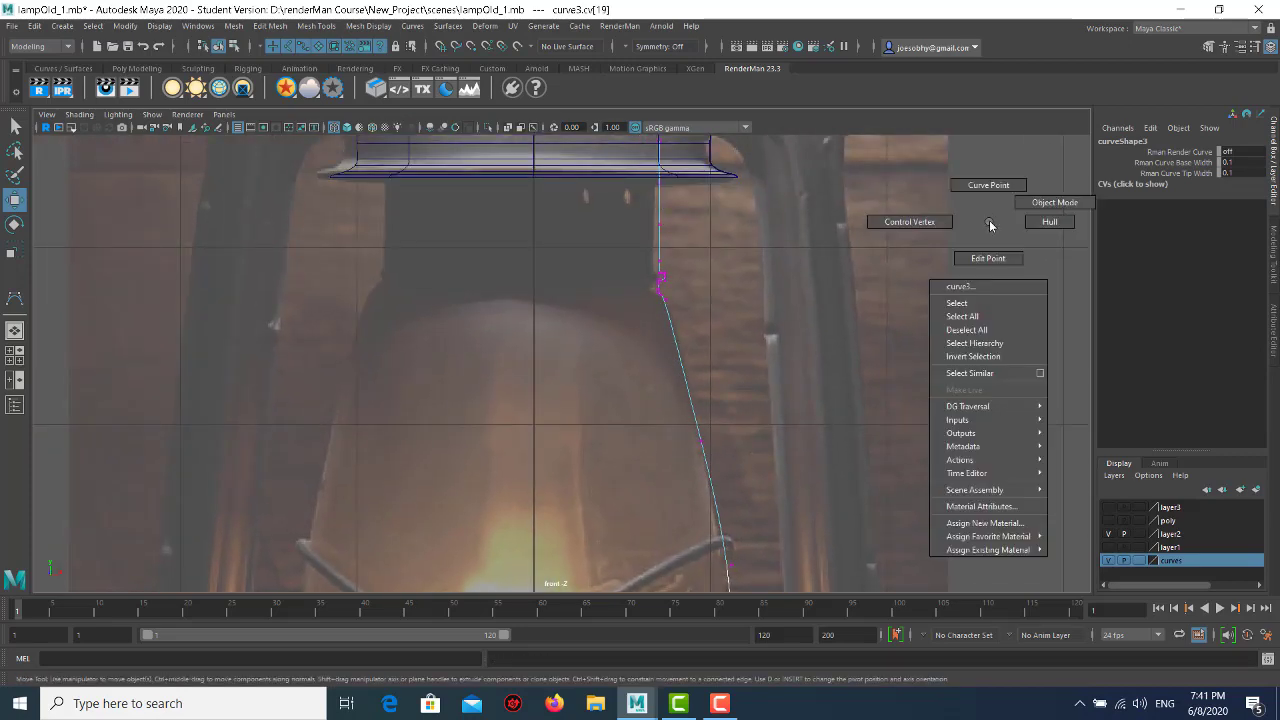
{"action": "right_click_drag", "start_coordinate": [975, 232], "coordinate": [1057, 198]}
{"action": "left_click", "coordinate": [447, 26]}
- Revolve the glass profile into revolvedSurface15 and nudge the profile curve slightly along X
{"action": "left_click", "coordinate": [466, 86]}
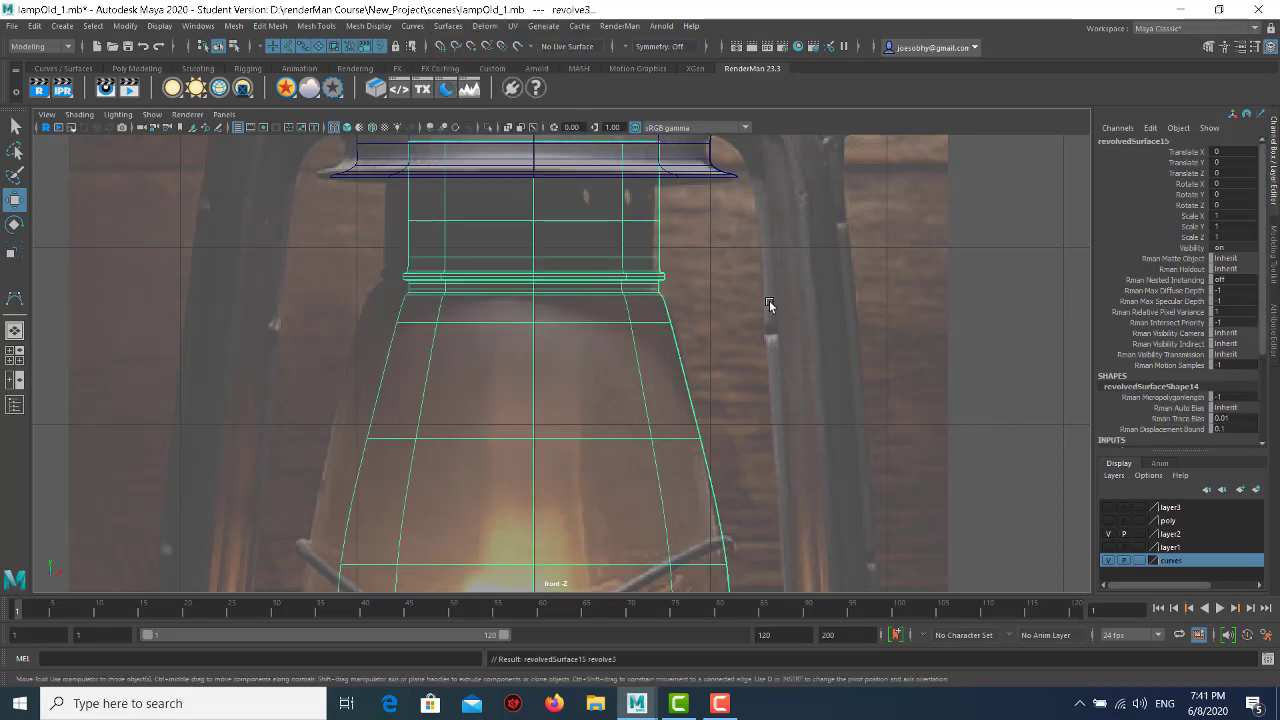
{"action": "scroll", "coordinate": [769, 306], "scroll_direction": "down", "scroll_amount": 5}
{"action": "scroll", "coordinate": [593, 430], "scroll_direction": "up", "scroll_amount": 5}
{"action": "scroll", "coordinate": [593, 430], "scroll_direction": "down", "scroll_amount": 2}
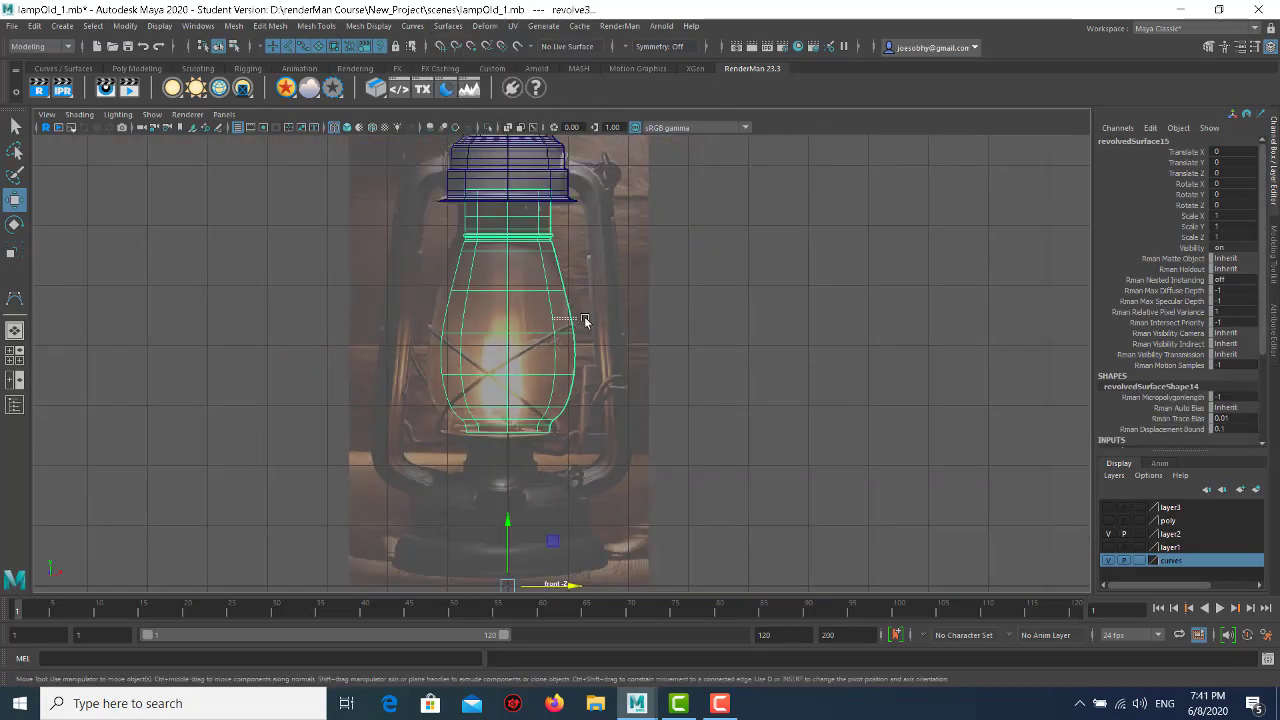
{"action": "left_click", "coordinate": [584, 316]}
{"action": "left_click_drag", "start_coordinate": [563, 586], "coordinate": [572, 590]}
{"action": "left_click", "coordinate": [822, 235]}
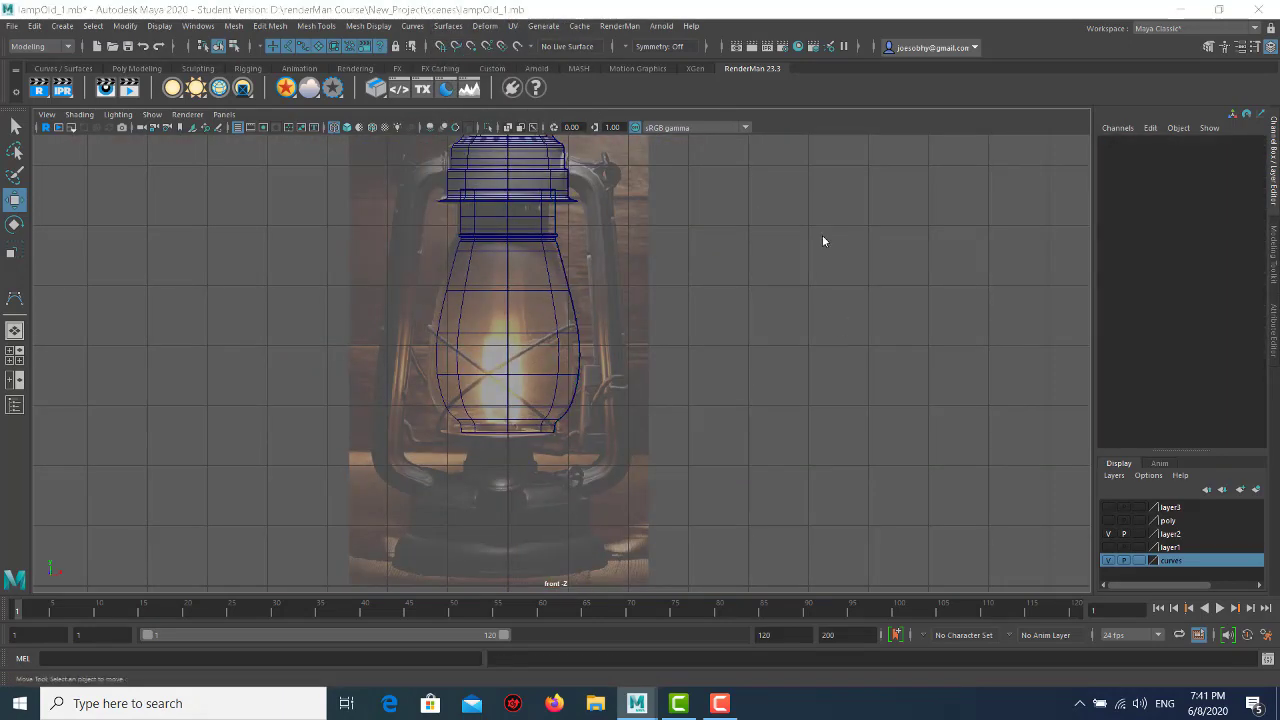
- In the perspective view, reverse the glass surface's direction so it shades grey
{"action": "key", "text": "space"}
{"action": "key", "text": "space"}
{"action": "left_click", "coordinate": [590, 470]}
{"action": "left_click", "coordinate": [448, 25]}
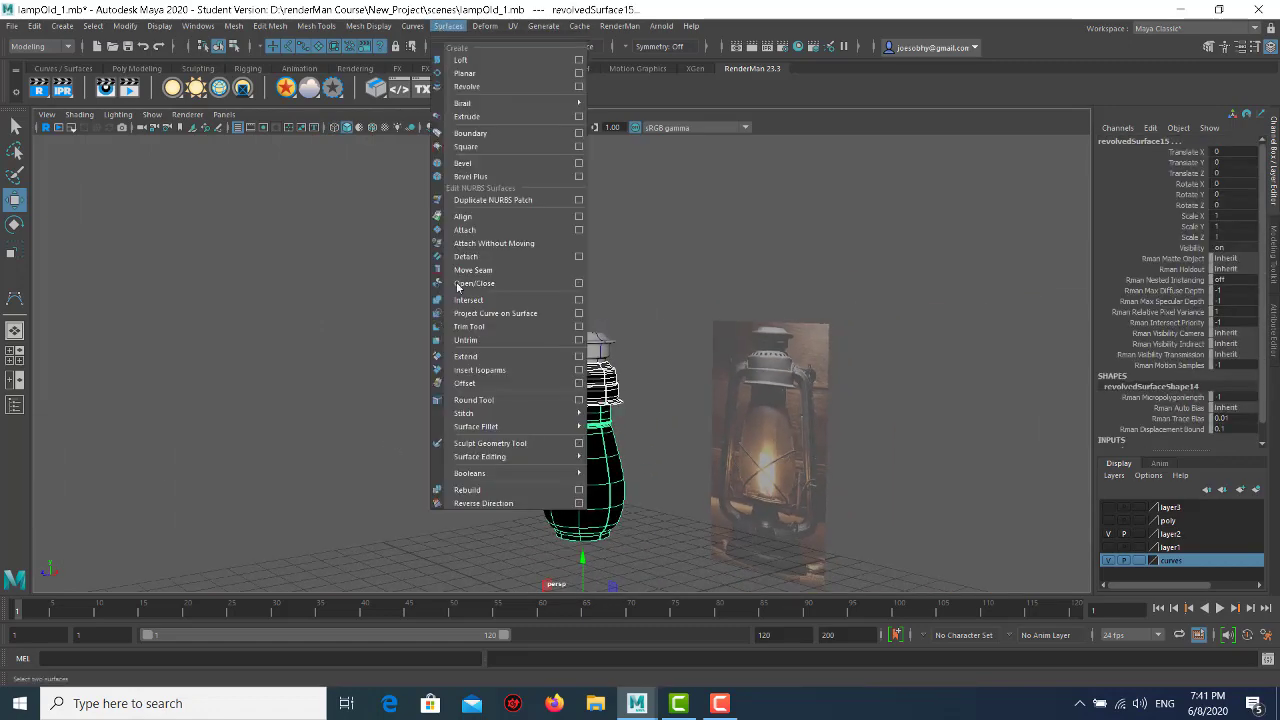
{"action": "left_click", "coordinate": [488, 503]}
{"action": "left_click", "coordinate": [463, 467]}
{"action": "scroll", "coordinate": [547, 460], "scroll_direction": "up", "scroll_amount": 3}
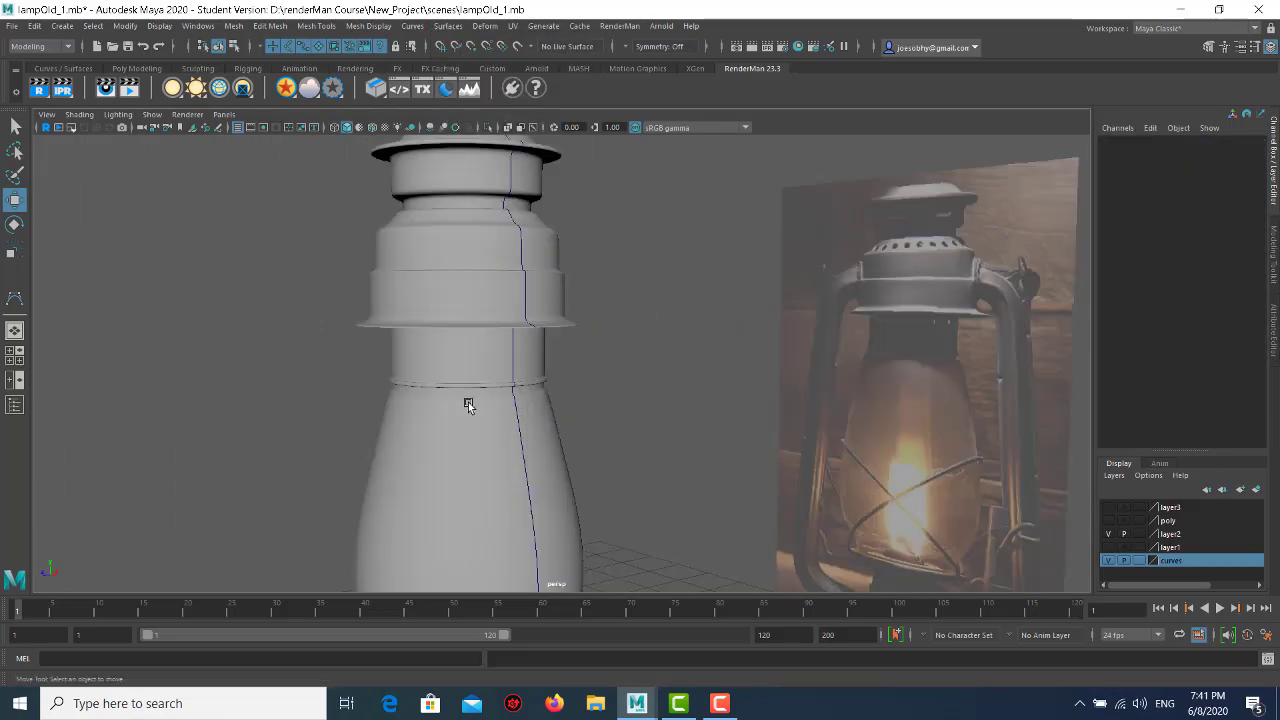
{"action": "scroll", "coordinate": [450, 408], "scroll_direction": "up", "scroll_amount": 2}
- Reselect the glass surface and switch it to Isoparm mode from the marking menu
{"action": "left_click", "coordinate": [420, 431]}
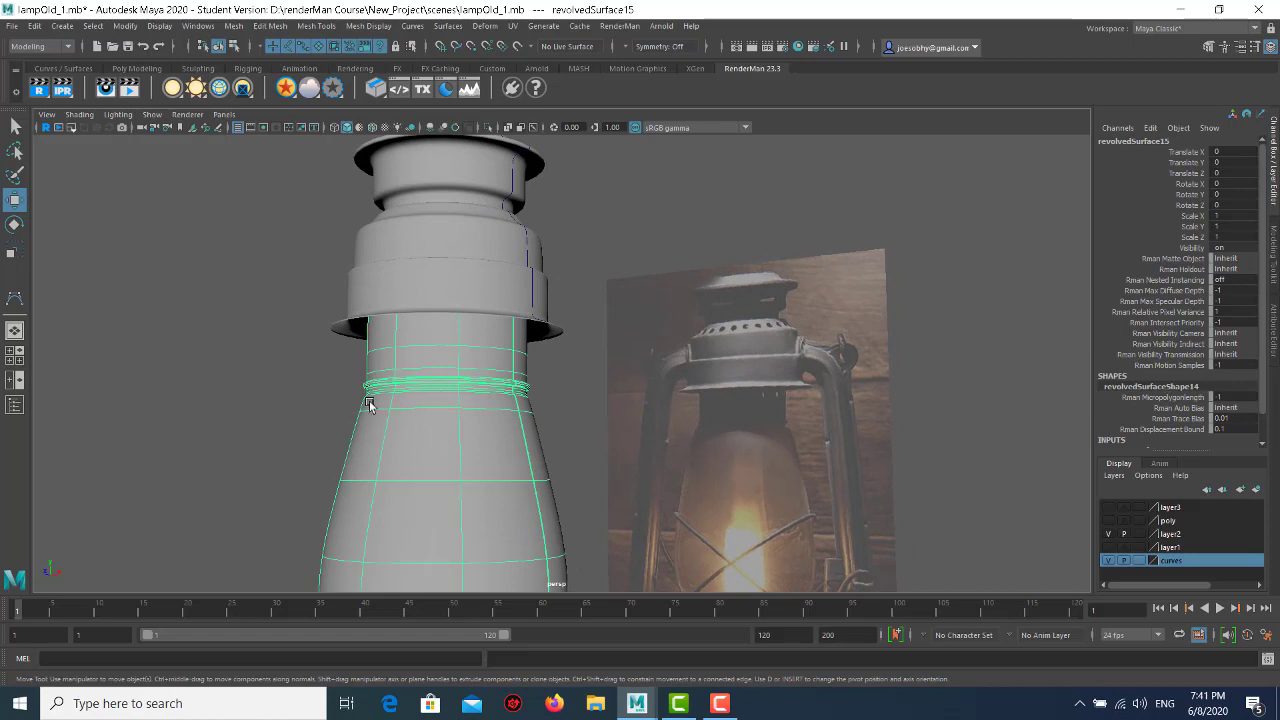
{"action": "scroll", "coordinate": [369, 404], "scroll_direction": "up", "scroll_amount": 2}
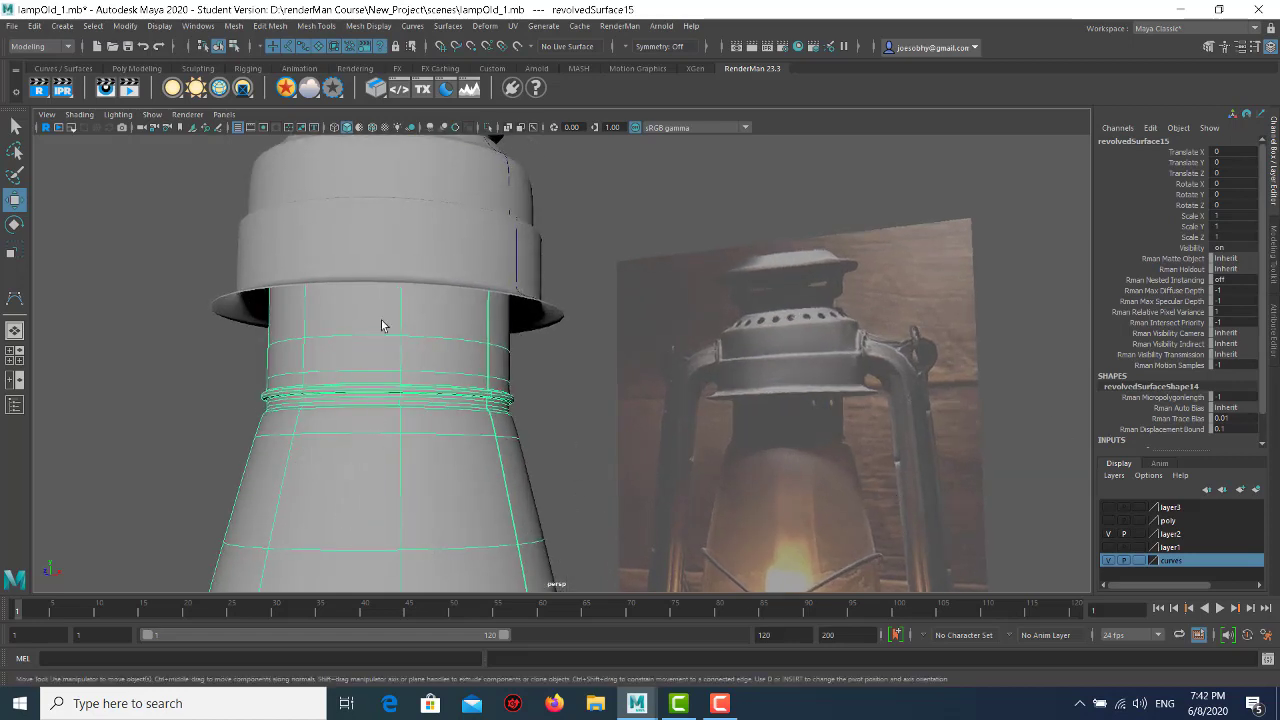
{"action": "scroll", "coordinate": [396, 390], "scroll_direction": "up", "scroll_amount": 2}
{"action": "scroll", "coordinate": [381, 375], "scroll_direction": "up", "scroll_amount": 1}
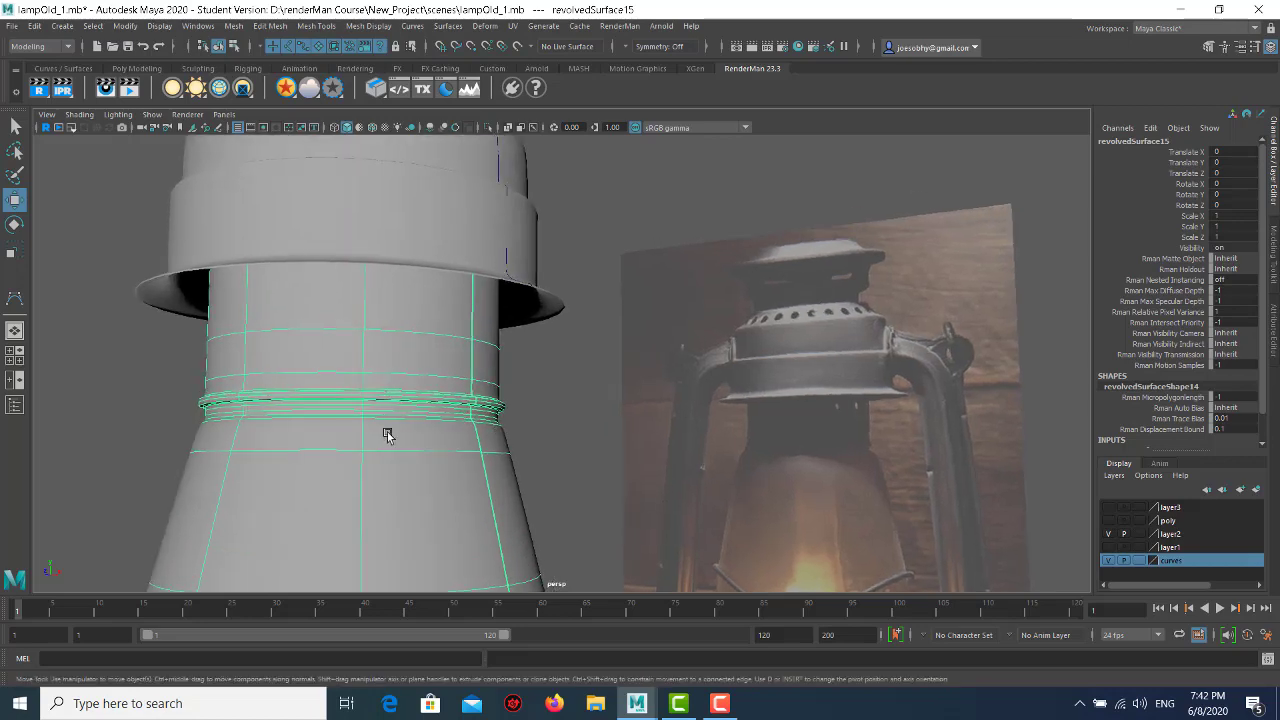
{"action": "right_click_drag", "start_coordinate": [286, 427], "coordinate": [286, 322]}
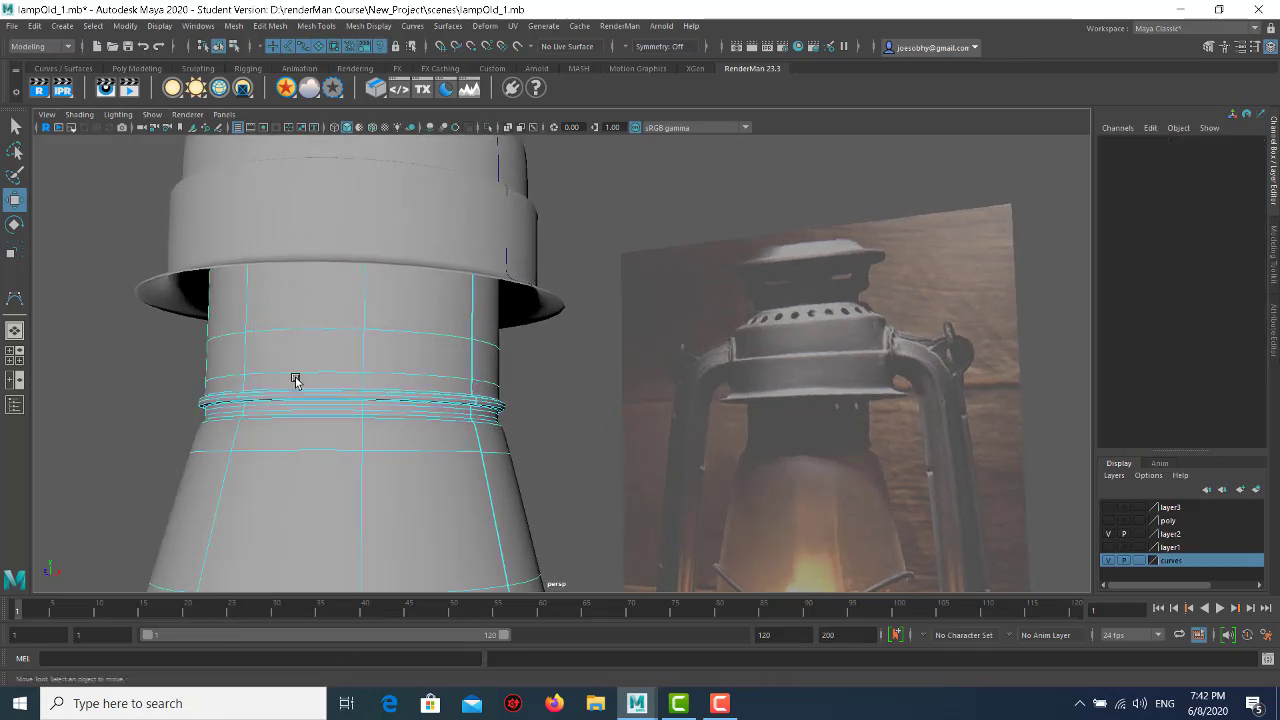
{"action": "scroll", "coordinate": [283, 452], "scroll_direction": "up", "scroll_amount": 2}
- Pick the isoparm revolvedSurface15.u[8] just below the glass's neck ring
{"action": "middle_click_drag", "start_coordinate": [234, 323], "coordinate": [306, 309], "text": "alt"}
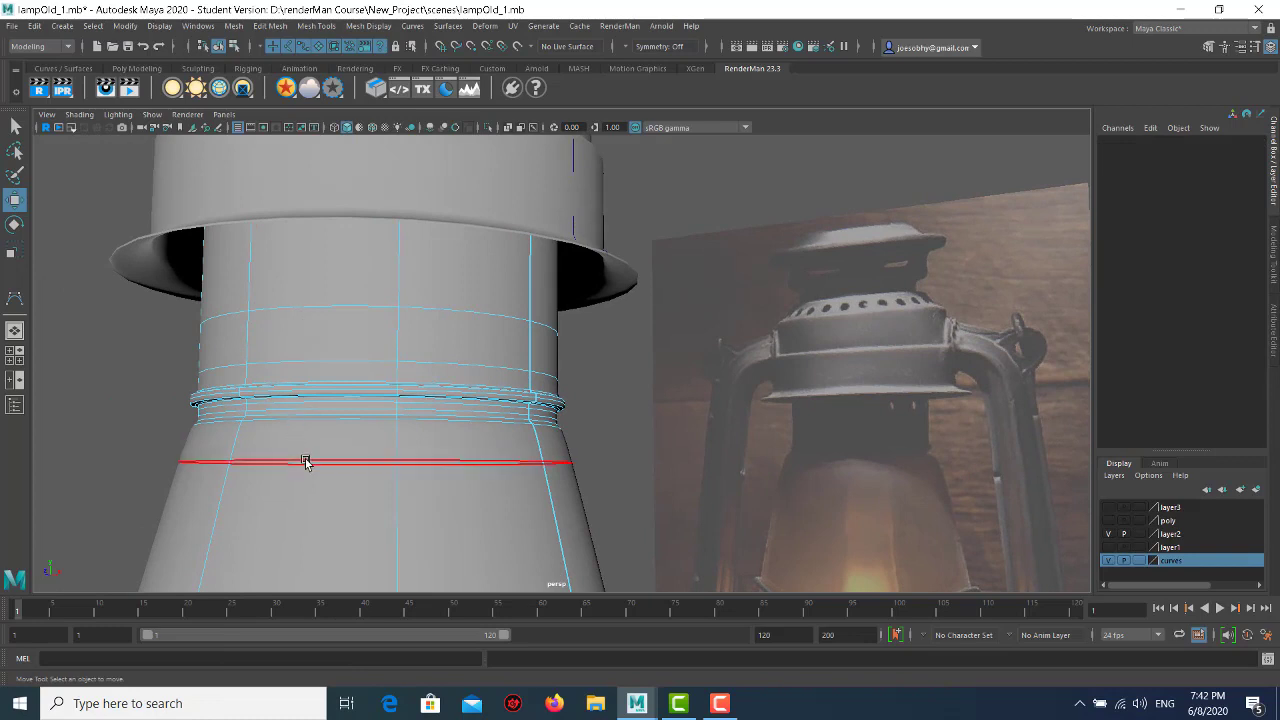
{"action": "left_click_drag", "start_coordinate": [305, 461], "coordinate": [318, 420]}
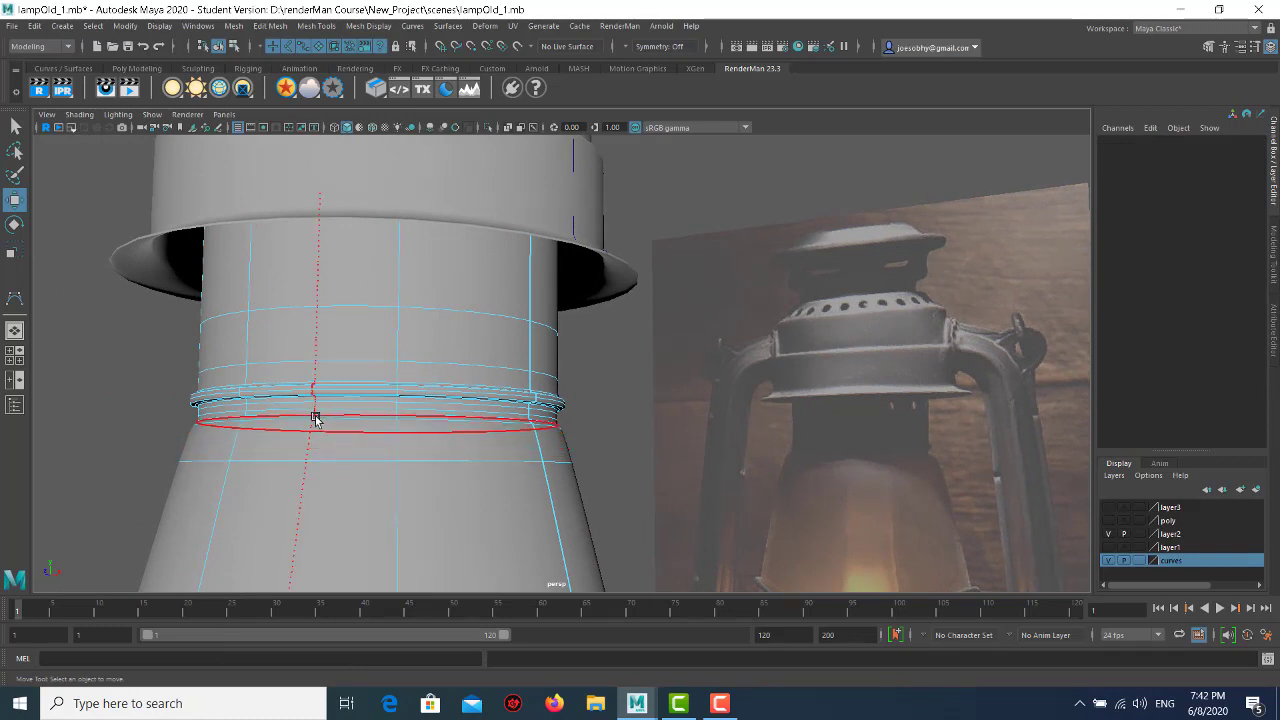
{"action": "left_click_drag", "start_coordinate": [318, 420], "coordinate": [312, 420]}
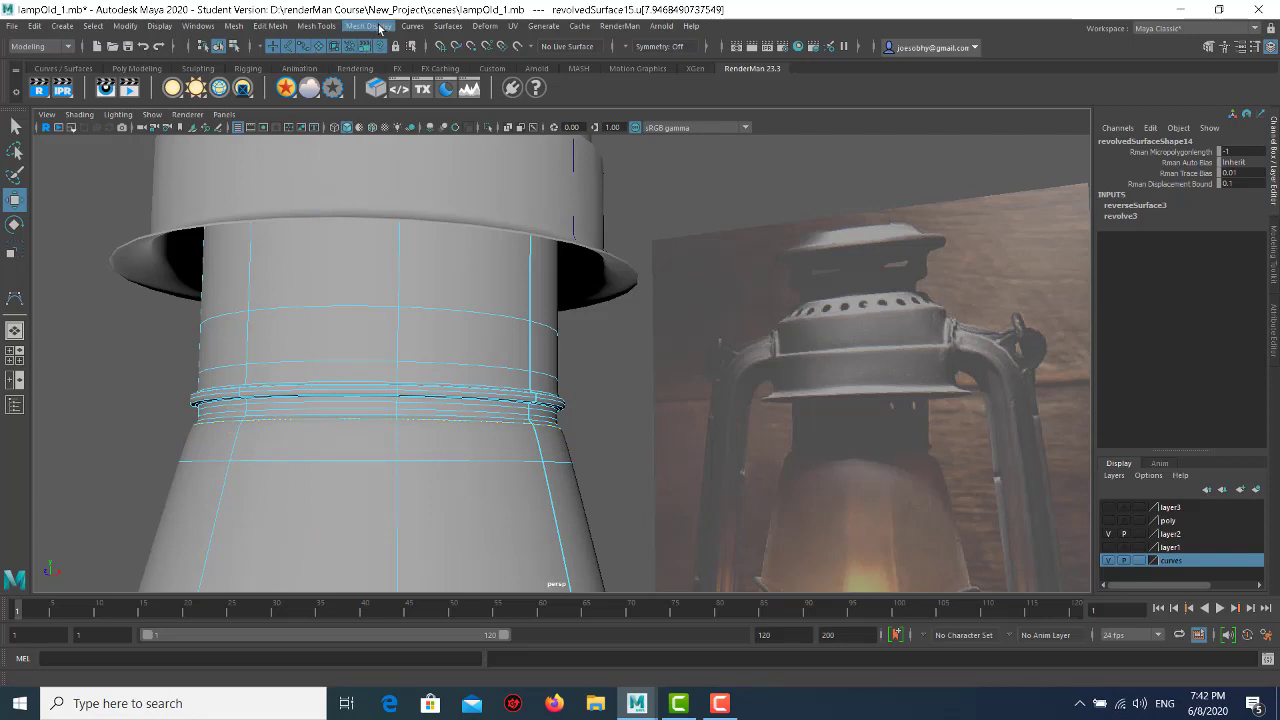
{"action": "left_click", "coordinate": [400, 371]}
{"action": "scroll", "coordinate": [343, 391], "scroll_direction": "up", "scroll_amount": 1}
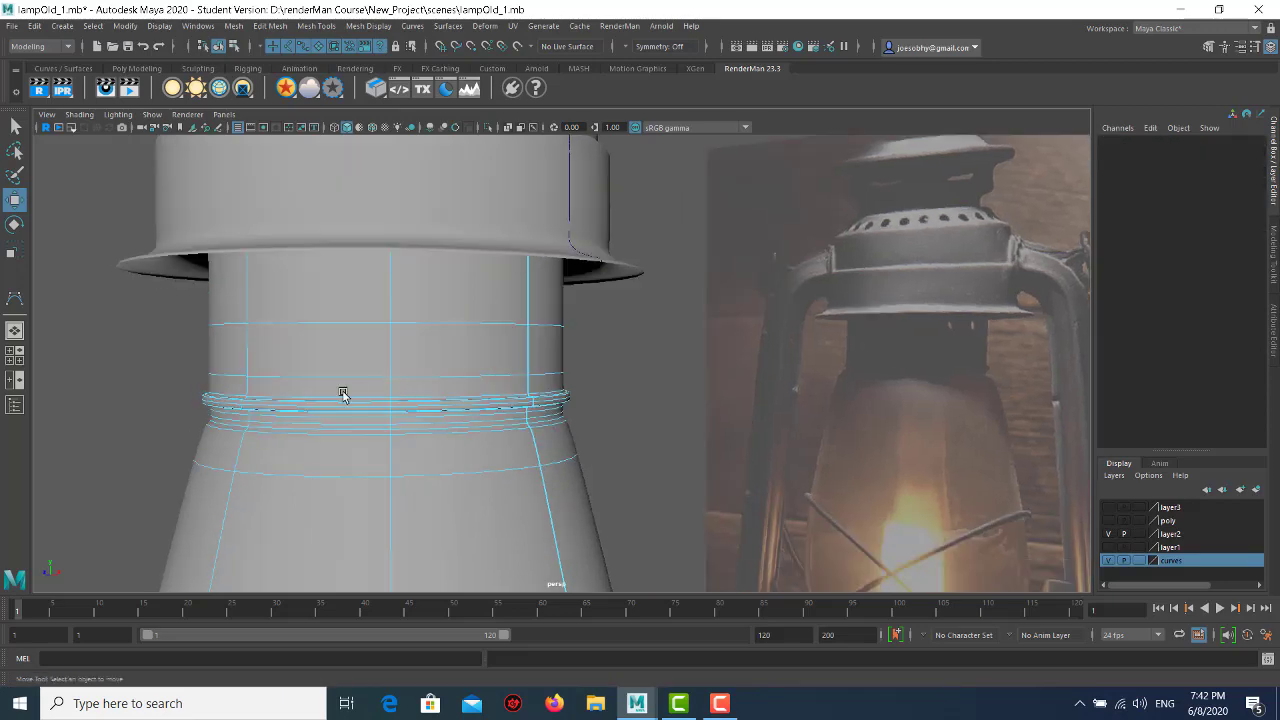
{"action": "scroll", "coordinate": [390, 486], "scroll_direction": "up", "scroll_amount": 1}
{"action": "scroll", "coordinate": [390, 486], "scroll_direction": "up", "scroll_amount": 1}
{"action": "scroll", "coordinate": [274, 398], "scroll_direction": "up", "scroll_amount": 1}
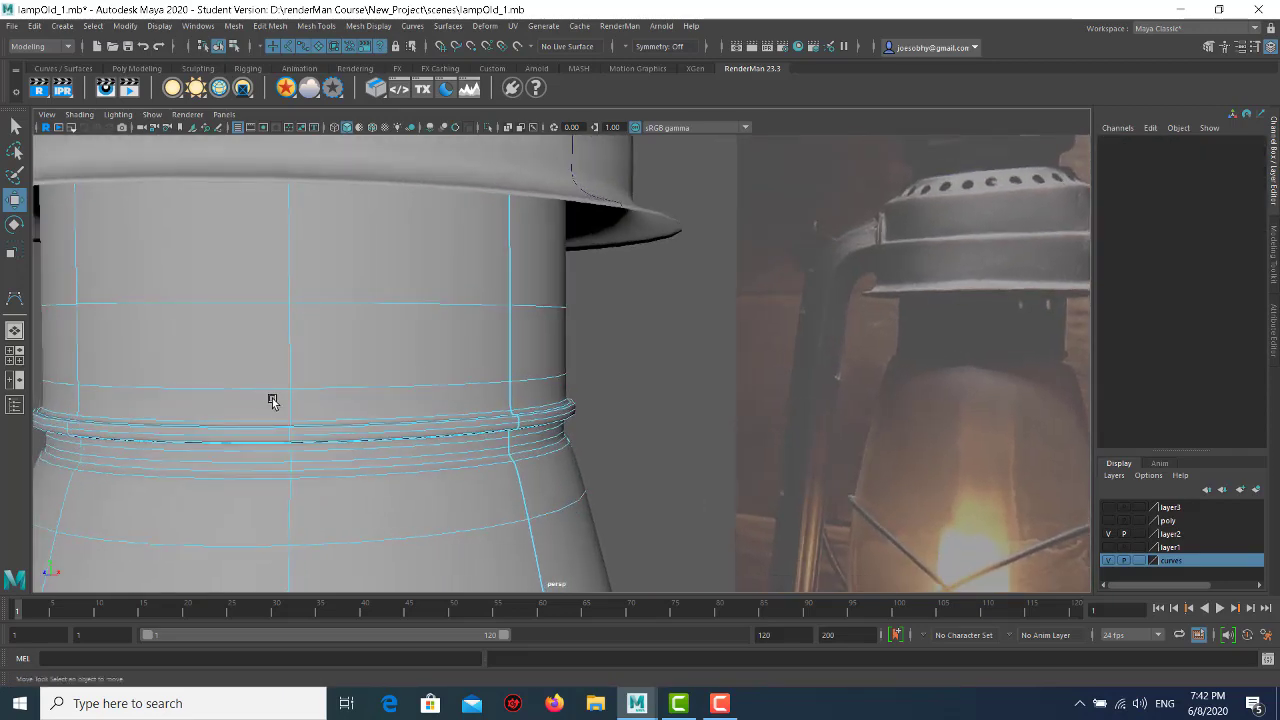
{"action": "left_click", "coordinate": [301, 477]}
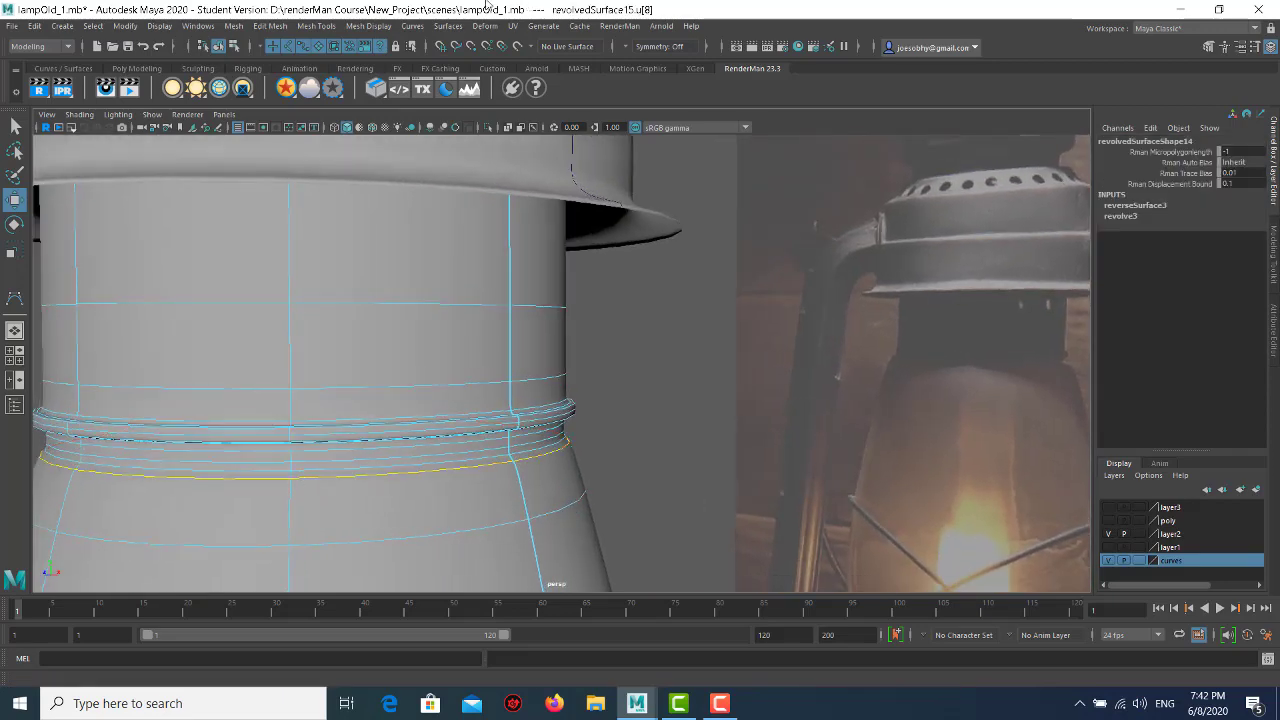
- Detach the glass surface at that isoparm with Surfaces > Detach, then select the lower glass piece
{"action": "left_click", "coordinate": [448, 26]}
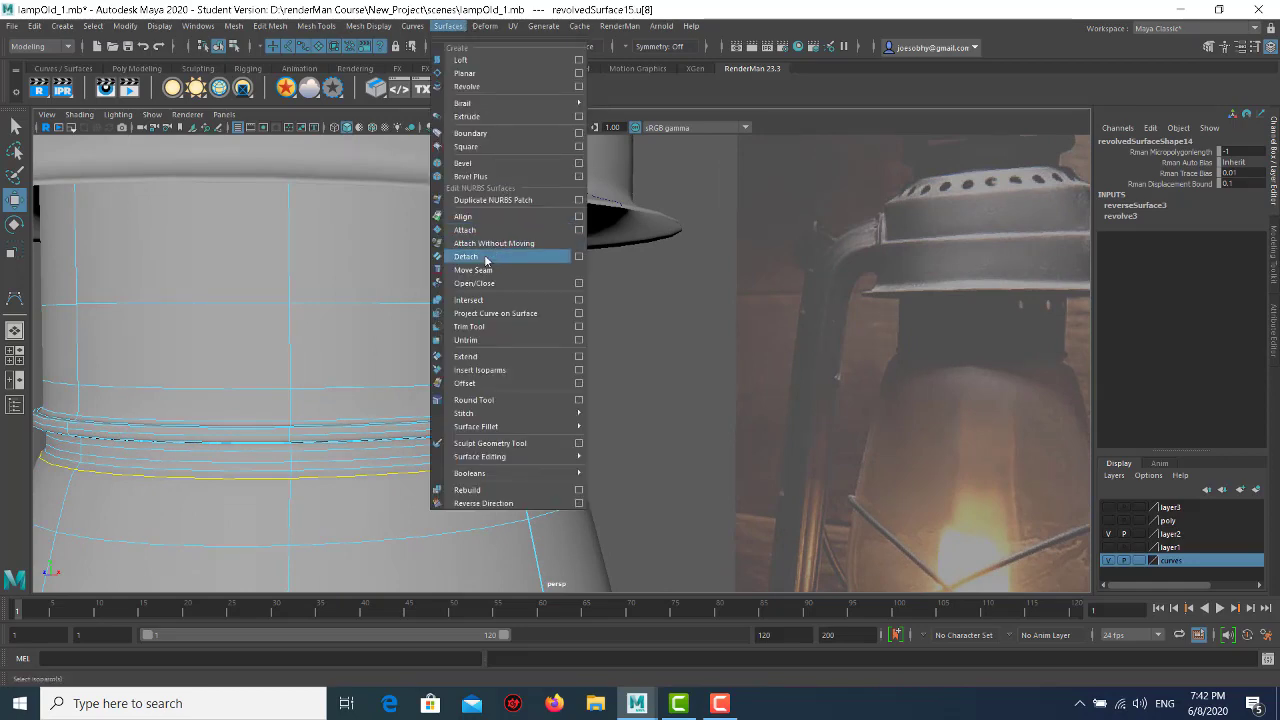
{"action": "left_click", "coordinate": [466, 256]}
{"action": "left_click", "coordinate": [605, 370]}
{"action": "left_click", "coordinate": [489, 506]}
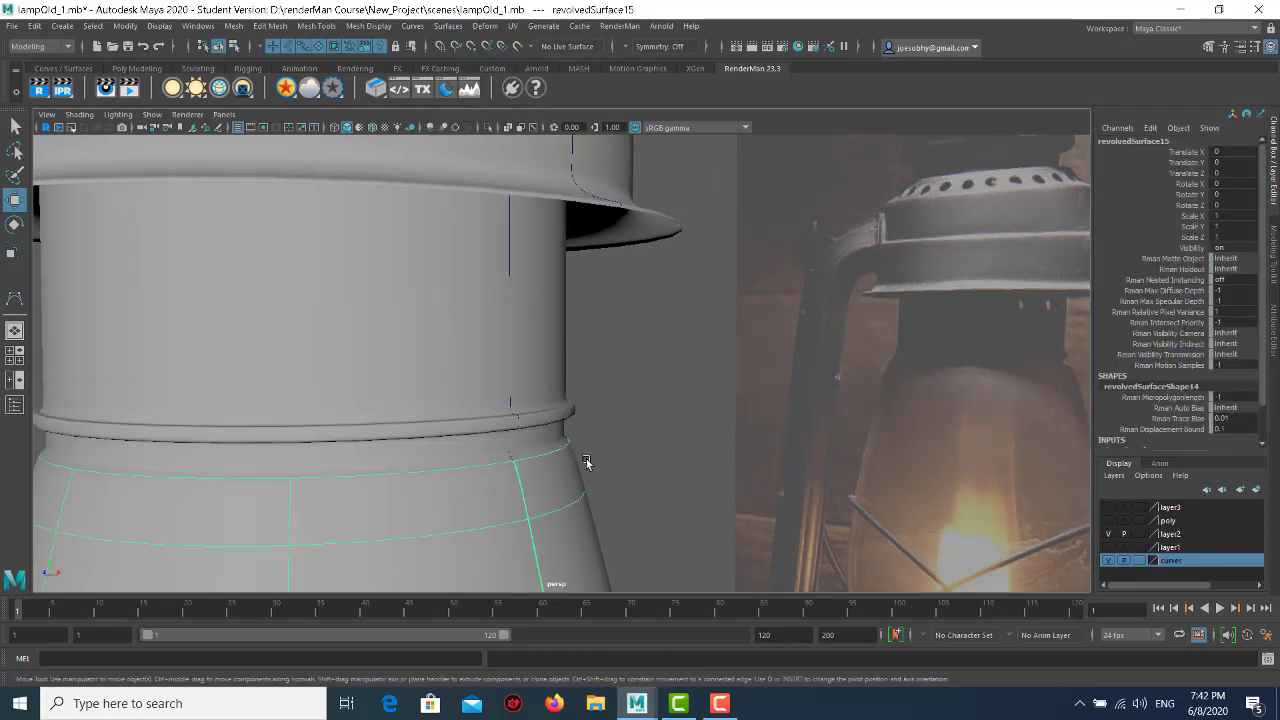
{"action": "scroll", "coordinate": [309, 420], "scroll_direction": "down", "scroll_amount": 2}
{"action": "scroll", "coordinate": [359, 415], "scroll_direction": "down", "scroll_amount": 2}
- Select detachedSurface1 and then revolvedSurface15 in the four-view layout to compare them with the reference
{"action": "left_click", "coordinate": [465, 347]}
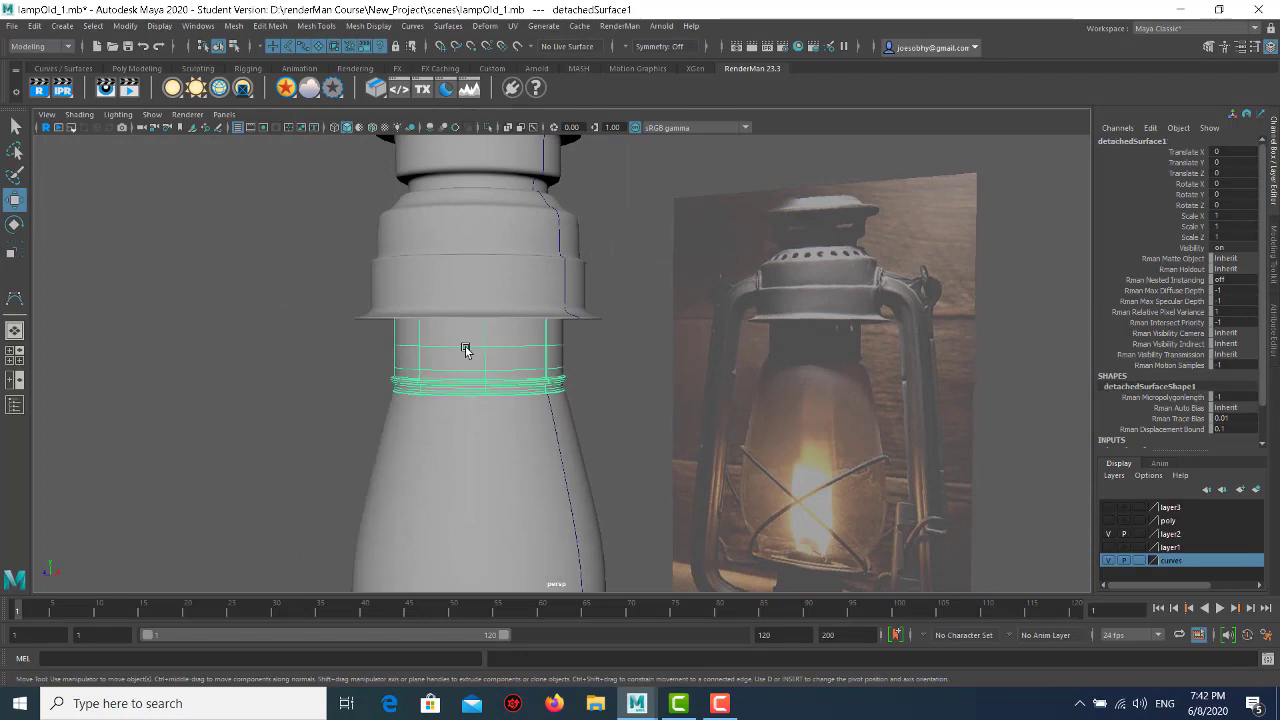
{"action": "key", "text": "space"}
{"action": "key", "text": "space"}
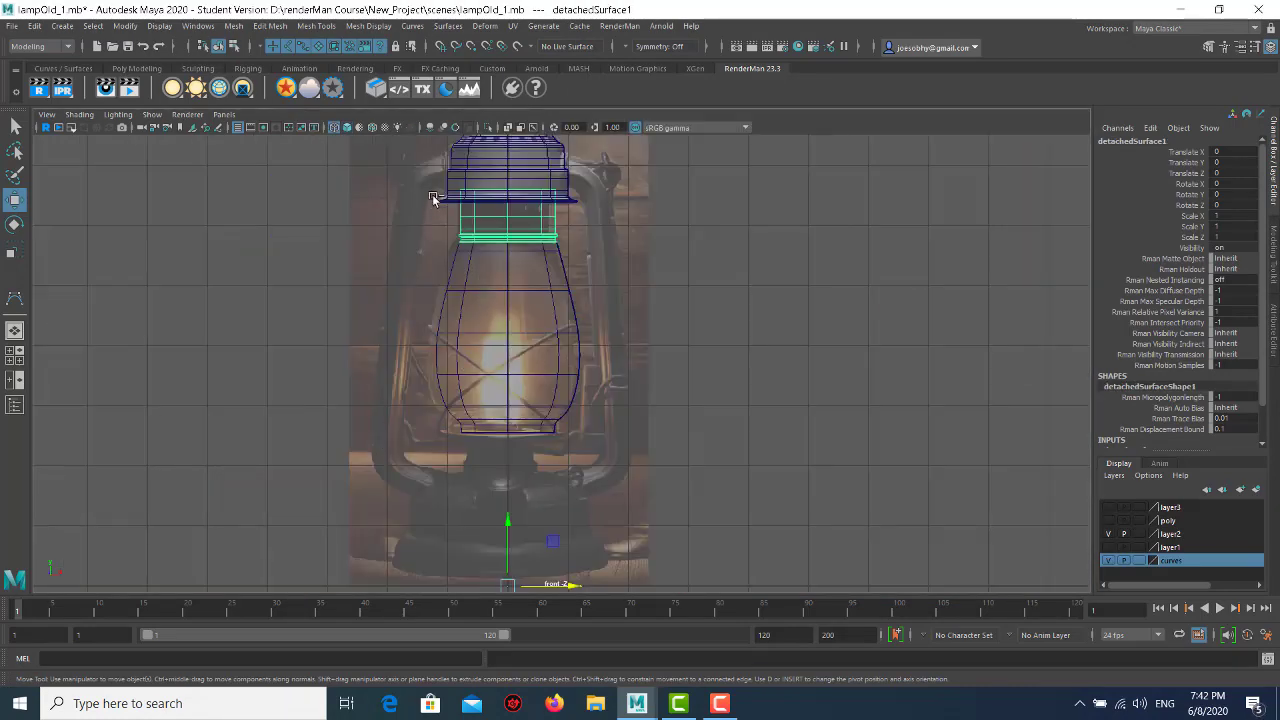
{"action": "scroll", "coordinate": [514, 310], "scroll_direction": "up", "scroll_amount": 4}
{"action": "left_click", "coordinate": [478, 309]}
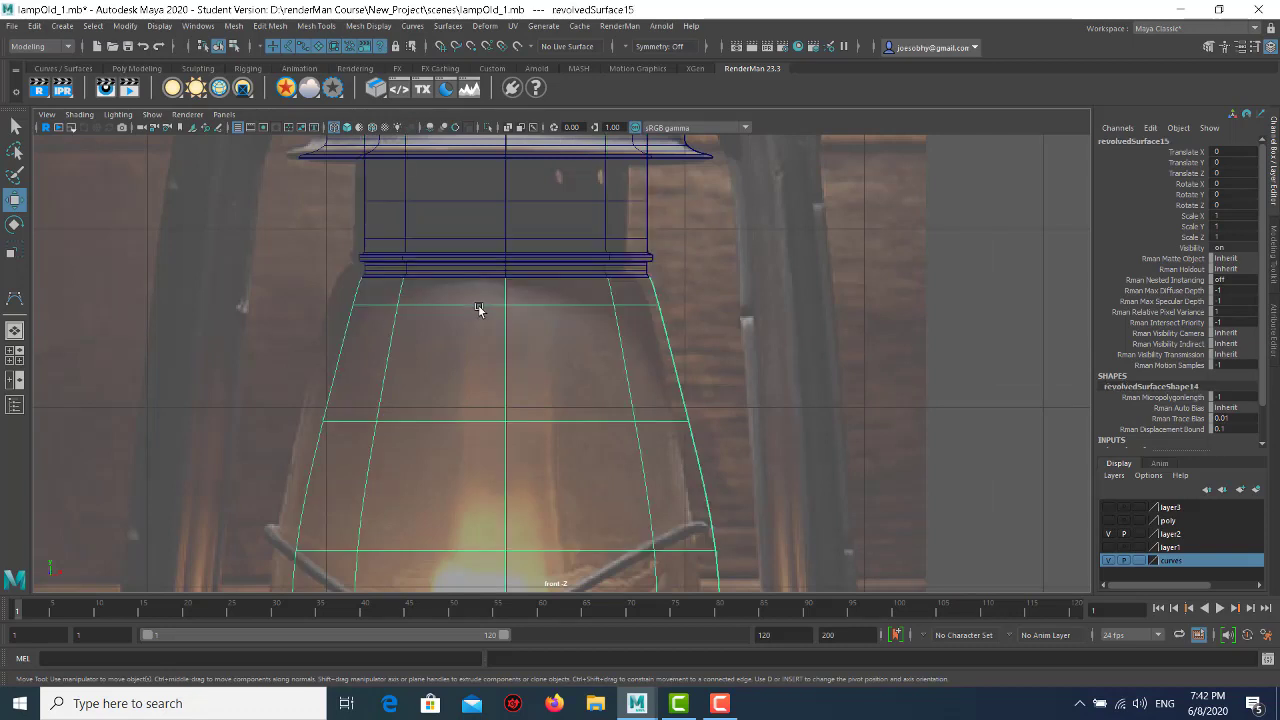
{"action": "scroll", "coordinate": [561, 365], "scroll_direction": "up", "scroll_amount": 2}
{"action": "scroll", "coordinate": [630, 350], "scroll_direction": "up", "scroll_amount": 1}
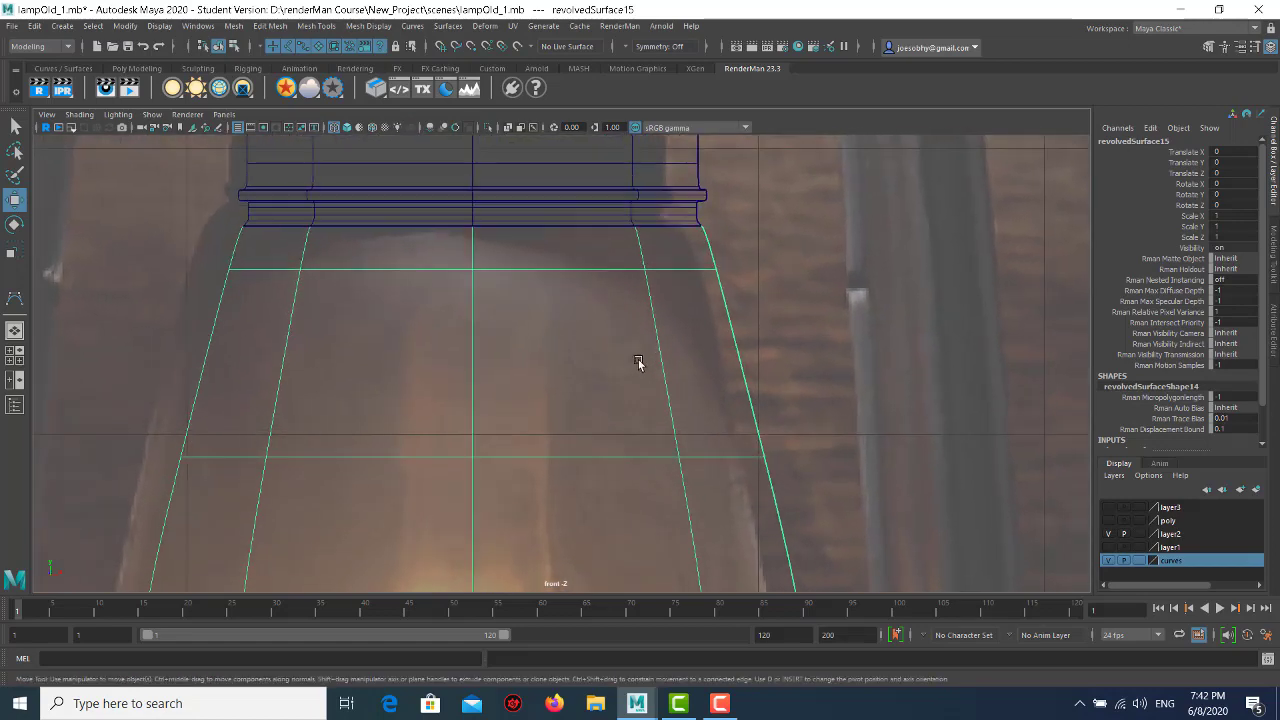
{"action": "scroll", "coordinate": [614, 314], "scroll_direction": "down", "scroll_amount": 2}
{"action": "scroll", "coordinate": [540, 316], "scroll_direction": "down", "scroll_amount": 4}
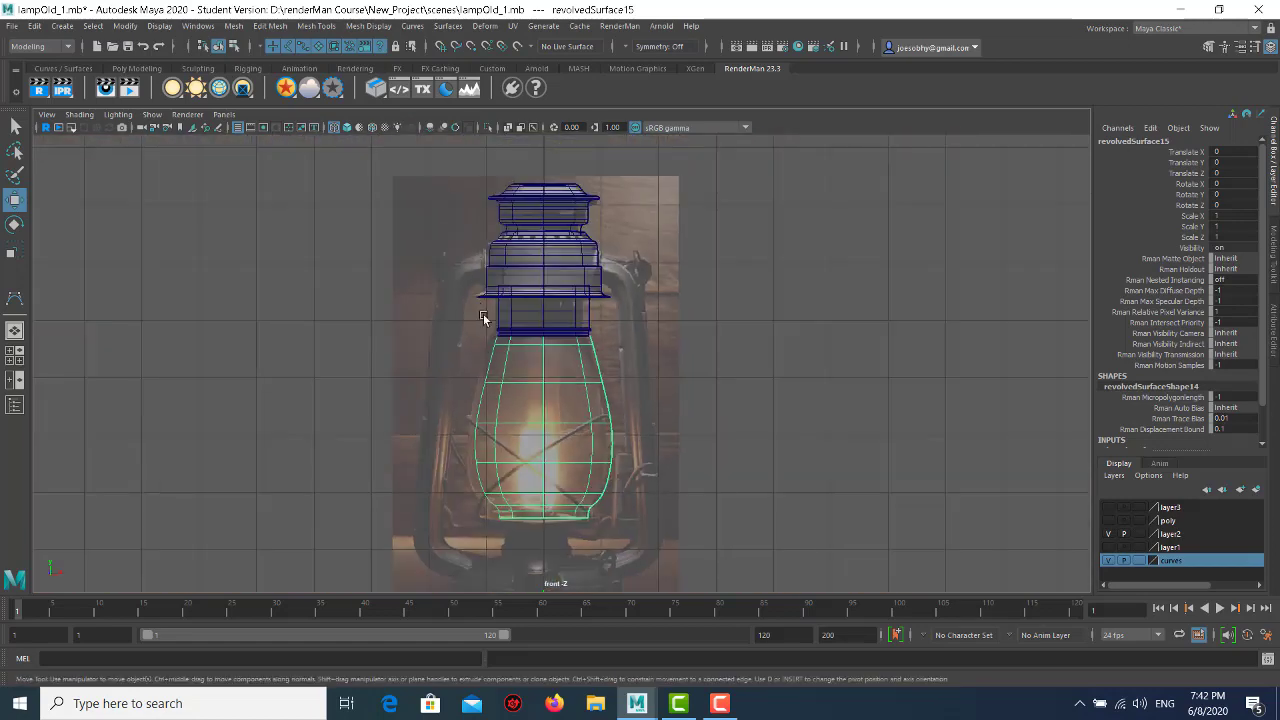
- Inspect the glass body in the maximized perspective view, then return to the four-view layout
{"action": "left_click", "coordinate": [771, 324]}
{"action": "key", "text": "space"}
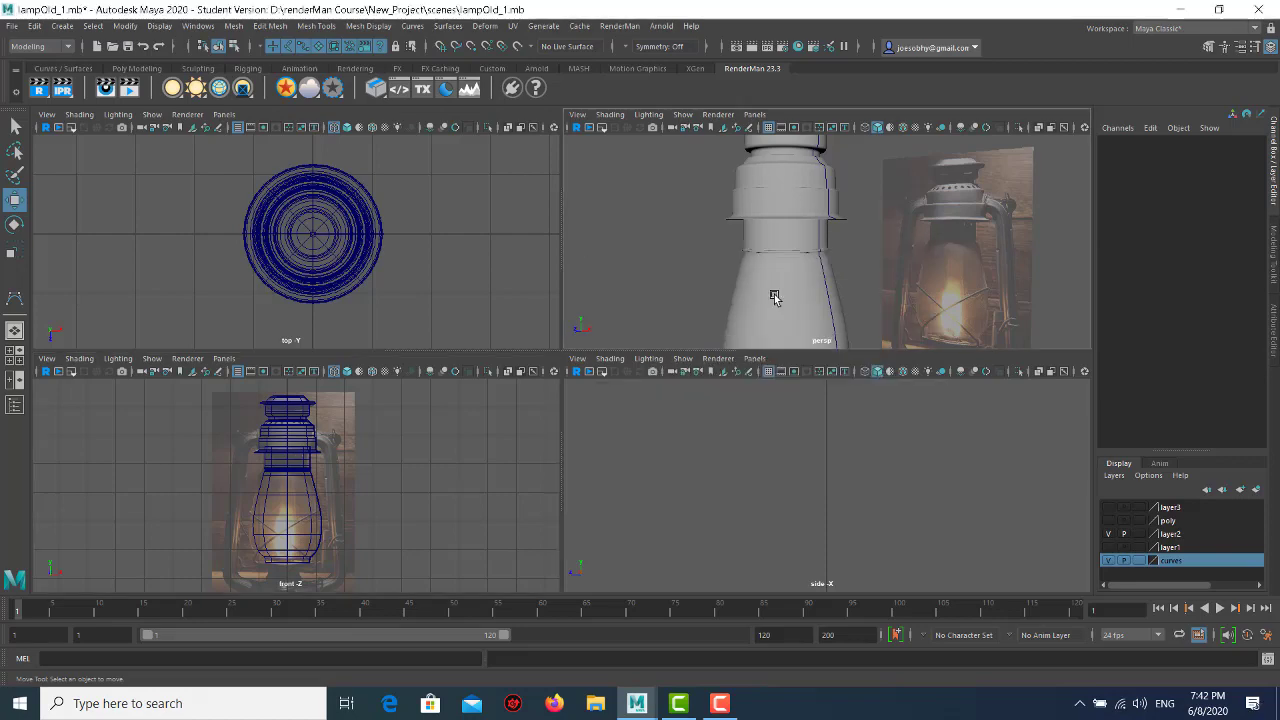
{"action": "key", "text": "space"}
{"action": "scroll", "coordinate": [636, 407], "scroll_direction": "down", "scroll_amount": 3}
{"action": "left_click", "coordinate": [486, 400]}
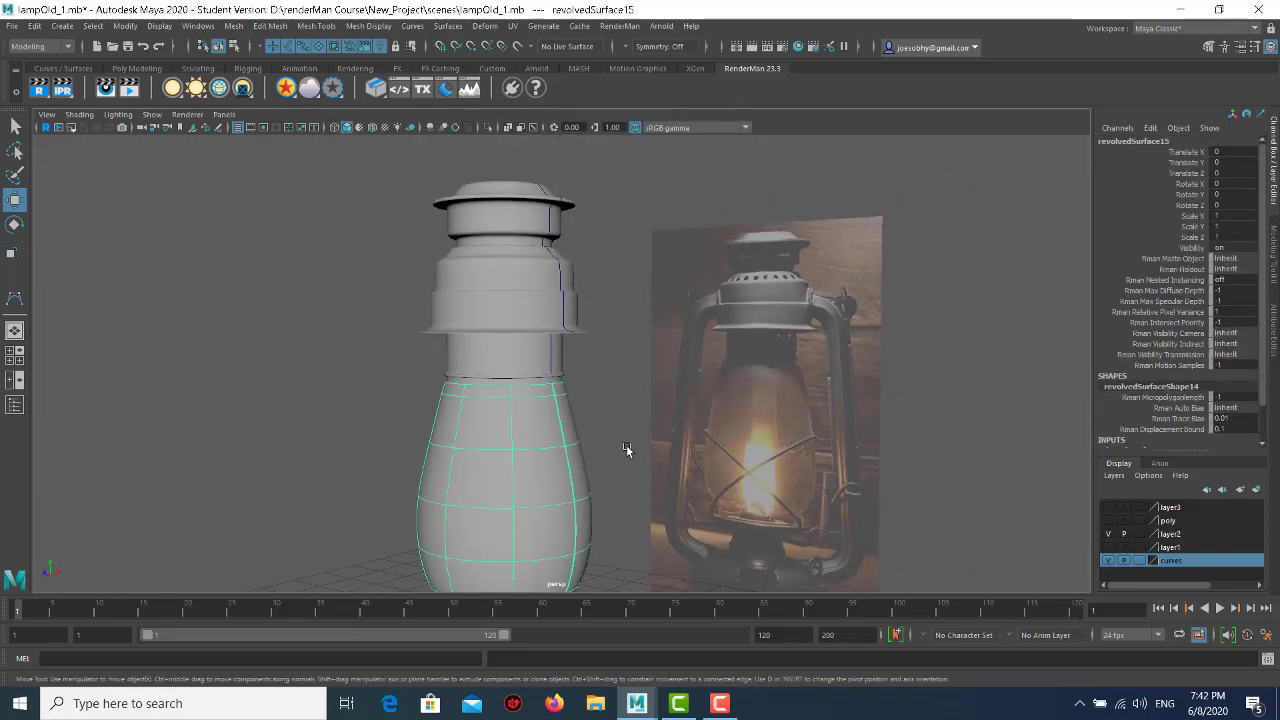
{"action": "scroll", "coordinate": [486, 400], "scroll_direction": "down", "scroll_amount": 3}
{"action": "left_click", "coordinate": [400, 397]}
{"action": "key", "text": "space"}
{"action": "key", "text": "space"}
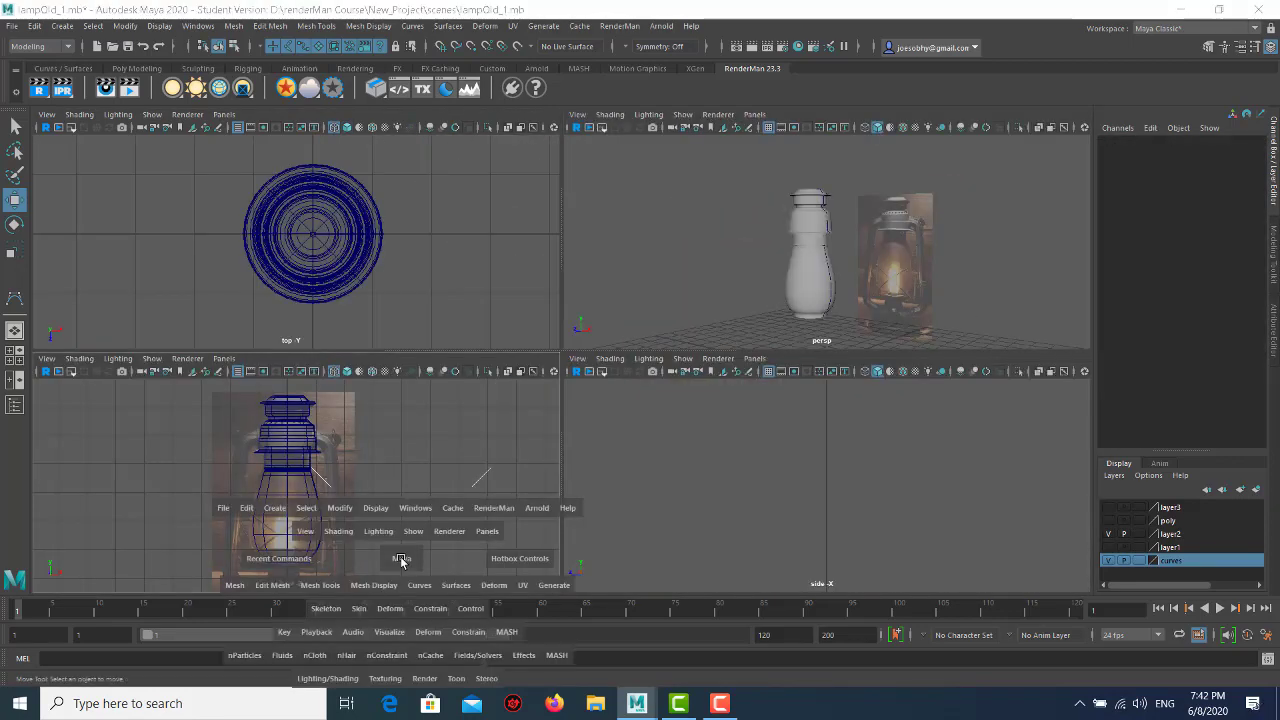
- Start a new CV curve at the centre line and trace the glass bottom around its corner
{"action": "scroll", "coordinate": [555, 482], "scroll_direction": "down", "scroll_amount": 1}
{"action": "scroll", "coordinate": [517, 475], "scroll_direction": "down", "scroll_amount": 2}
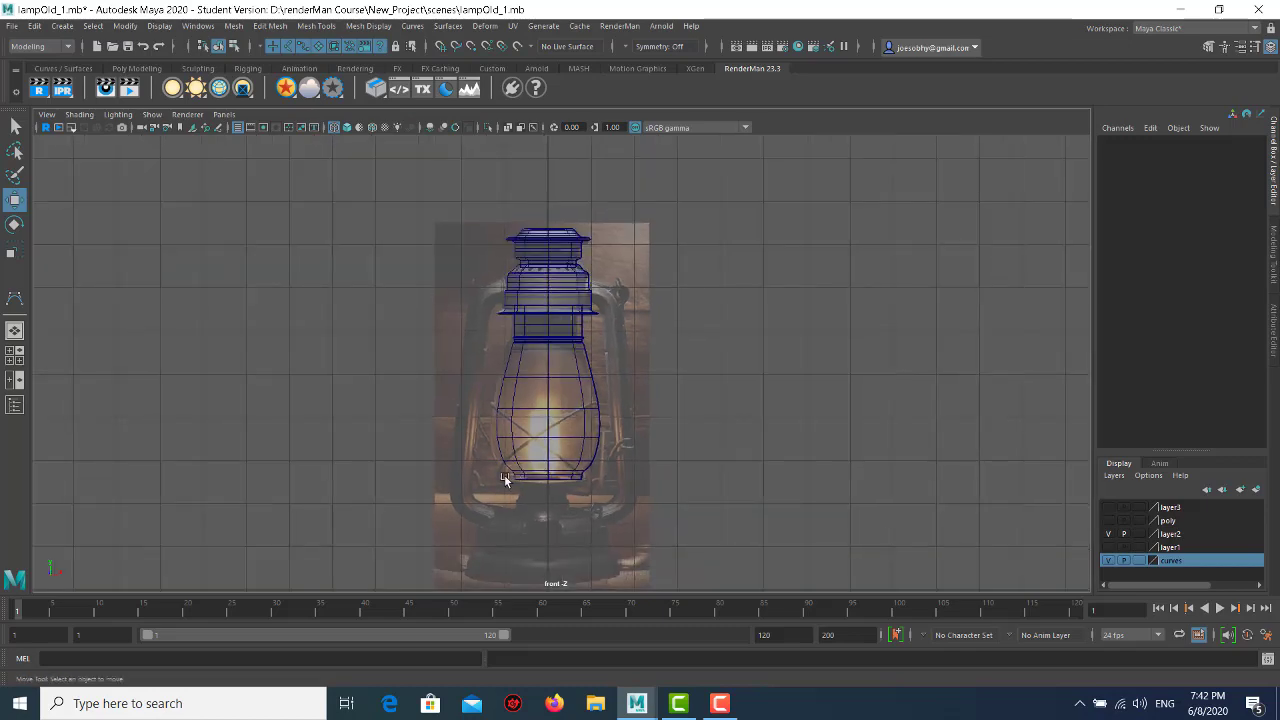
{"action": "scroll", "coordinate": [603, 546], "scroll_direction": "up", "scroll_amount": 4}
{"action": "scroll", "coordinate": [623, 300], "scroll_direction": "up", "scroll_amount": 1}
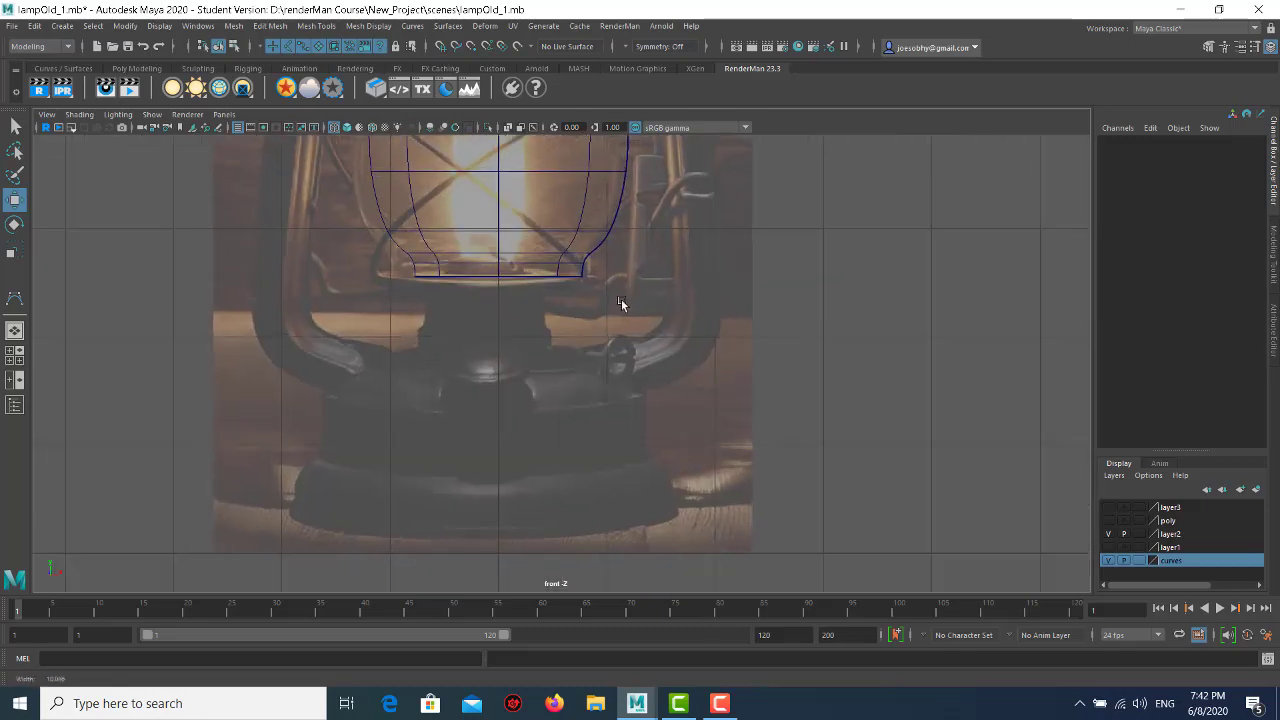
{"action": "scroll", "coordinate": [560, 277], "scroll_direction": "up", "scroll_amount": 1}
{"action": "scroll", "coordinate": [571, 251], "scroll_direction": "up", "scroll_amount": 1}
{"action": "scroll", "coordinate": [383, 213], "scroll_direction": "up", "scroll_amount": 1}
{"action": "middle_click_drag", "start_coordinate": [383, 213], "coordinate": [437, 314], "text": "alt"}
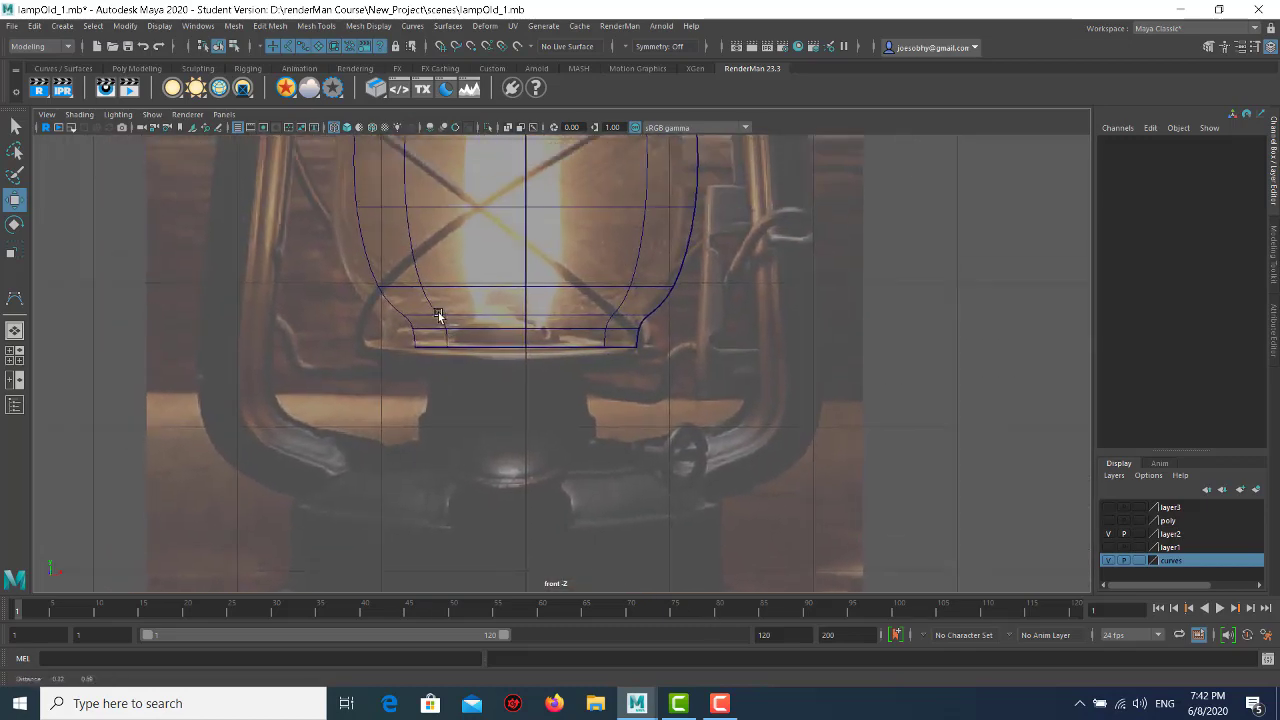
{"action": "scroll", "coordinate": [591, 314], "scroll_direction": "down", "scroll_amount": 1}
{"action": "scroll", "coordinate": [623, 343], "scroll_direction": "up", "scroll_amount": 1}
{"action": "scroll", "coordinate": [679, 333], "scroll_direction": "up", "scroll_amount": 1}
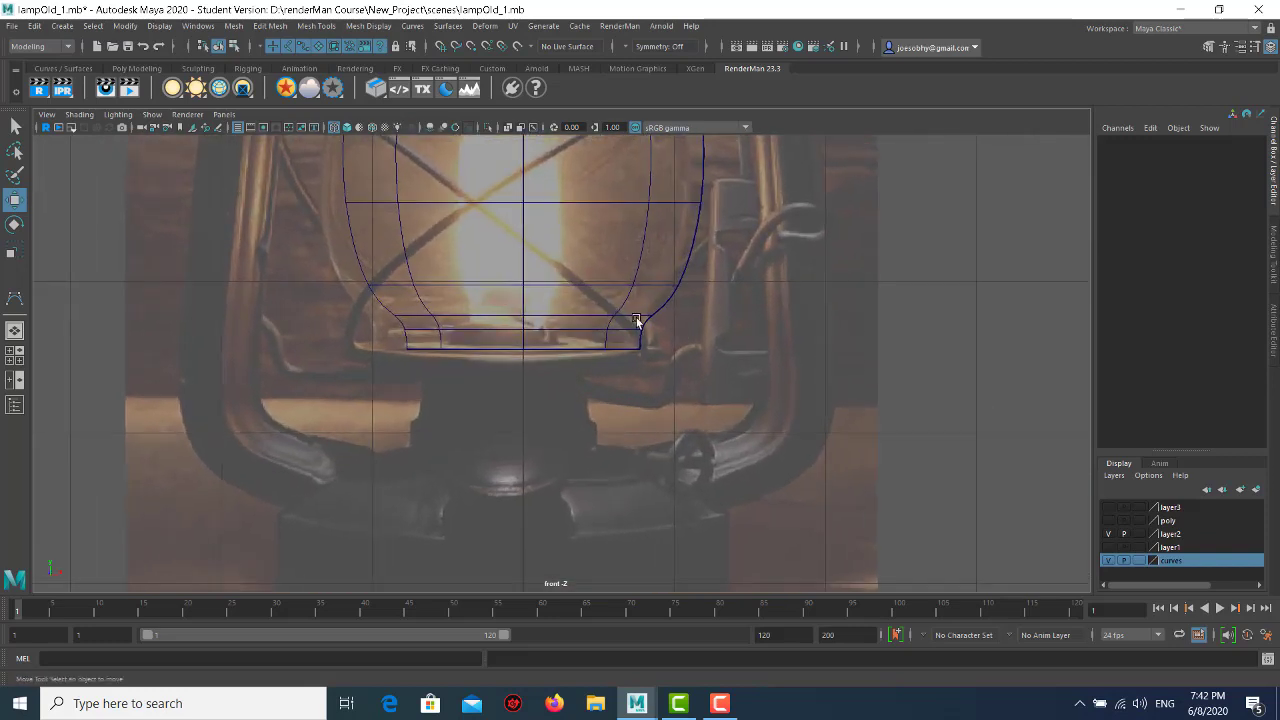
{"action": "key", "text": "y"}
{"action": "scroll", "coordinate": [650, 380], "scroll_direction": "up", "scroll_amount": 8}
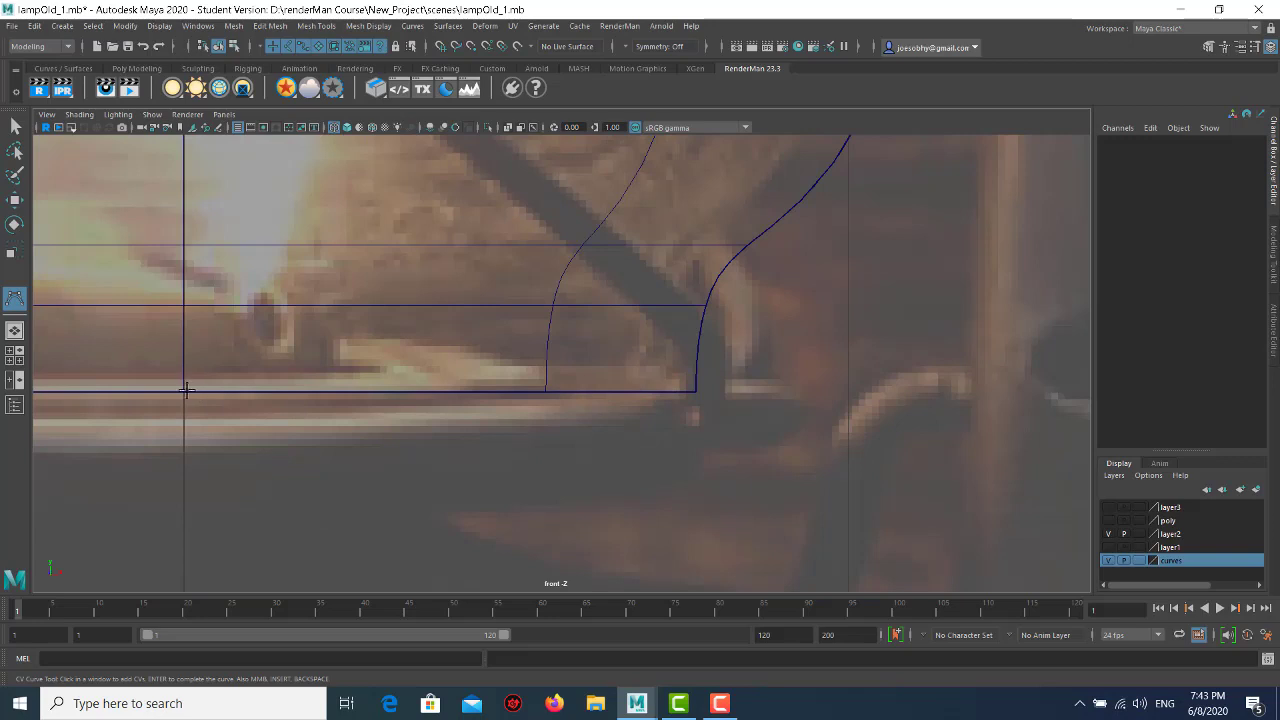
{"action": "left_click", "coordinate": [186, 390]}
{"action": "left_click", "coordinate": [265, 389]}
{"action": "left_click", "coordinate": [703, 388]}
{"action": "left_click", "coordinate": [714, 409]}
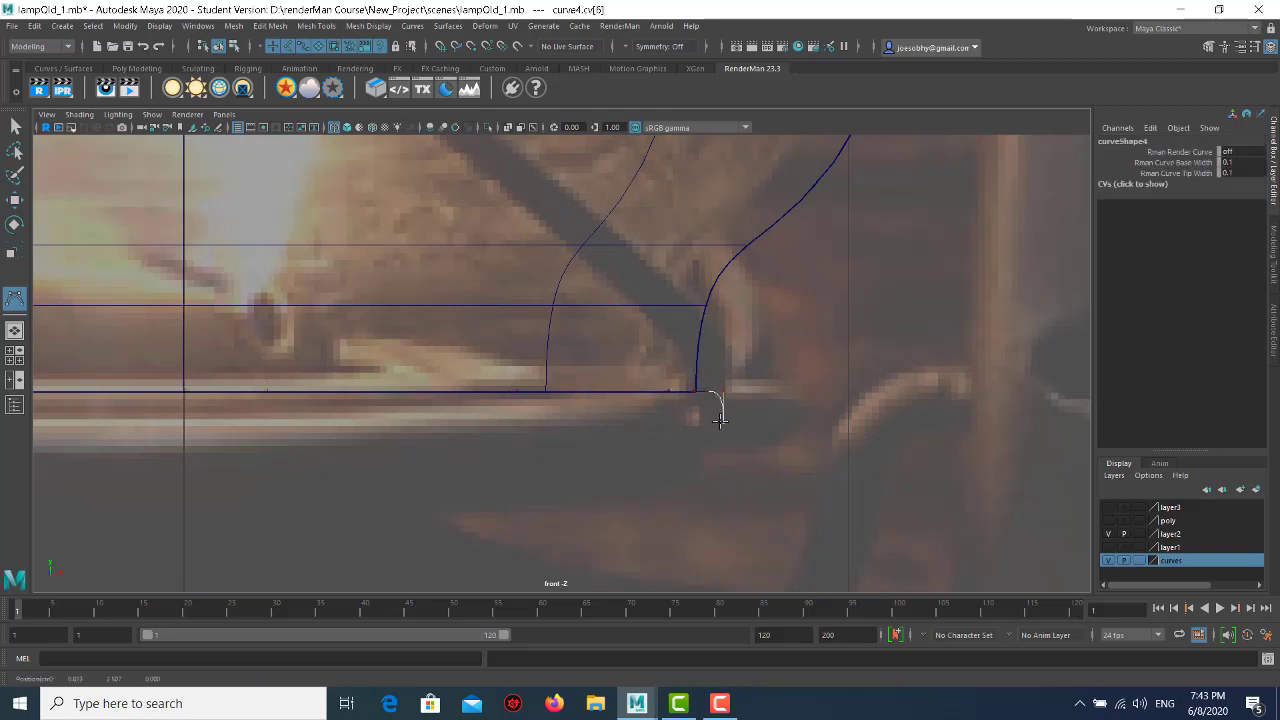
{"action": "left_click", "coordinate": [709, 429]}
{"action": "left_click", "coordinate": [706, 455]}
- Continue the profile along the base rim and down its lower edge
{"action": "scroll", "coordinate": [706, 455], "scroll_direction": "down", "scroll_amount": 5}
{"action": "left_click", "coordinate": [610, 400]}
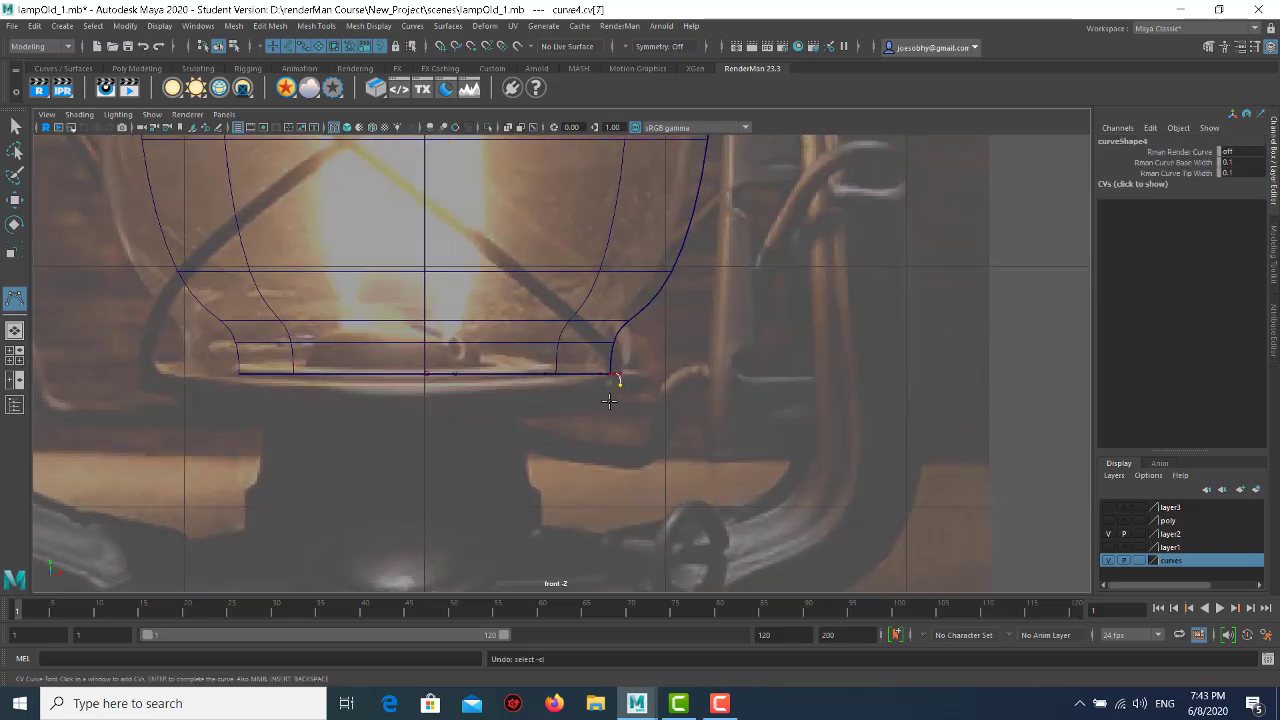
{"action": "scroll", "coordinate": [600, 400], "scroll_direction": "up", "scroll_amount": 2}
{"action": "left_click", "coordinate": [570, 419]}
{"action": "left_click", "coordinate": [530, 420]}
{"action": "left_click", "coordinate": [491, 421]}
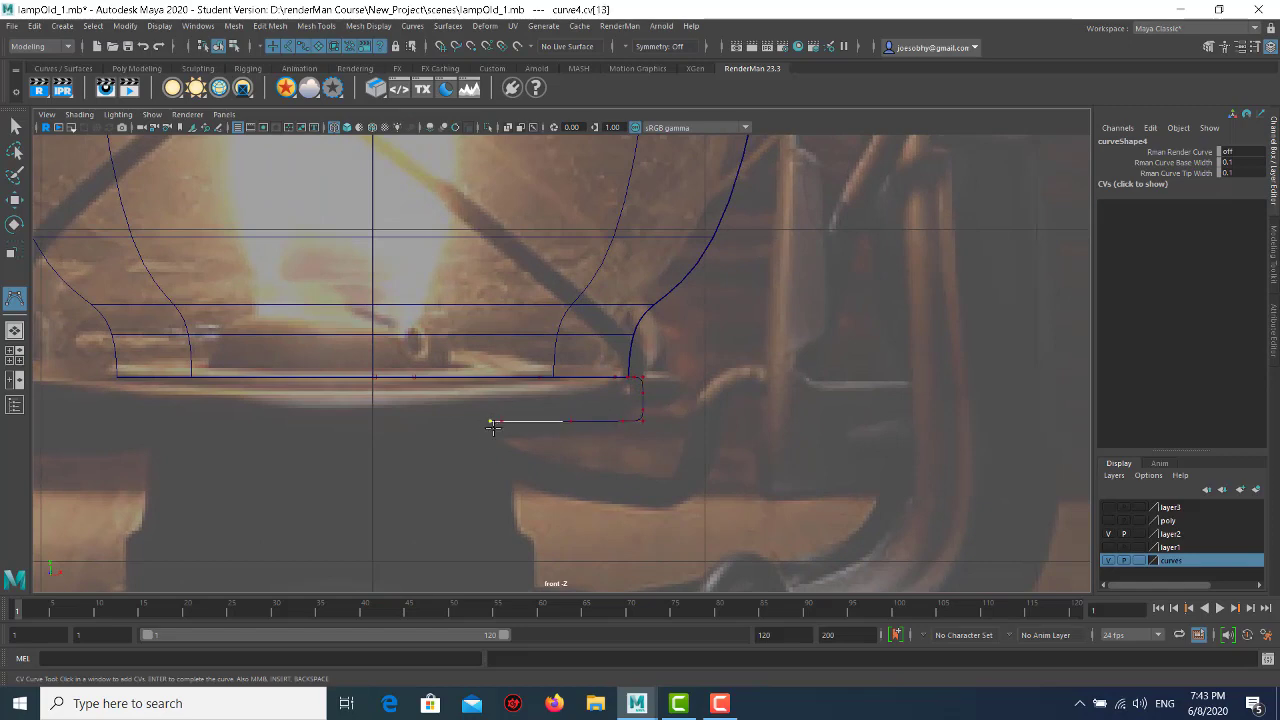
{"action": "left_click", "coordinate": [490, 436]}
{"action": "left_click", "coordinate": [493, 465]}
{"action": "left_click", "coordinate": [508, 479]}
{"action": "left_click", "coordinate": [514, 508]}
{"action": "left_click", "coordinate": [520, 535]}
{"action": "left_click", "coordinate": [530, 558]}
{"action": "left_click", "coordinate": [540, 578]}
{"action": "scroll", "coordinate": [550, 560], "scroll_direction": "down", "scroll_amount": 3}
{"action": "scroll", "coordinate": [606, 260], "scroll_direction": "down", "scroll_amount": 2}
{"action": "scroll", "coordinate": [596, 390], "scroll_direction": "up", "scroll_amount": 5}
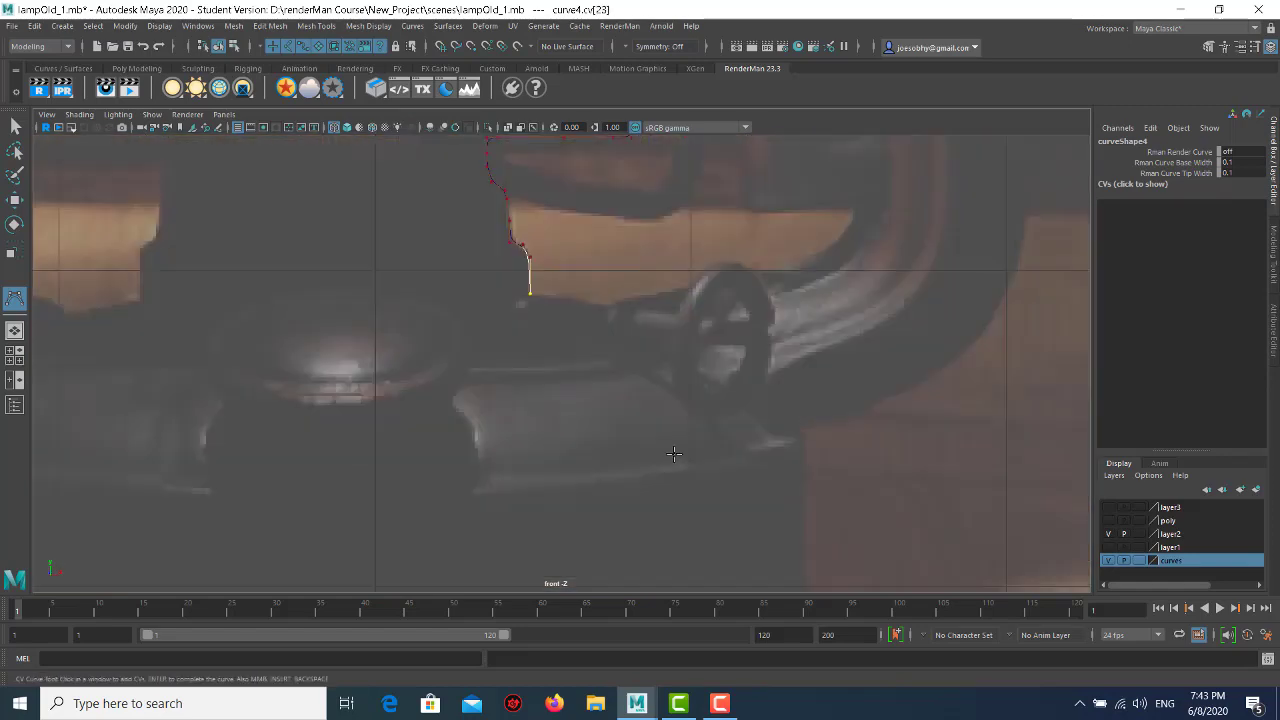
- Trace the profile along the base's sloped shoulder and around the knob
{"action": "left_click", "coordinate": [547, 295]}
{"action": "left_click", "coordinate": [580, 299]}
{"action": "left_click", "coordinate": [622, 307]}
{"action": "left_click", "coordinate": [663, 313]}
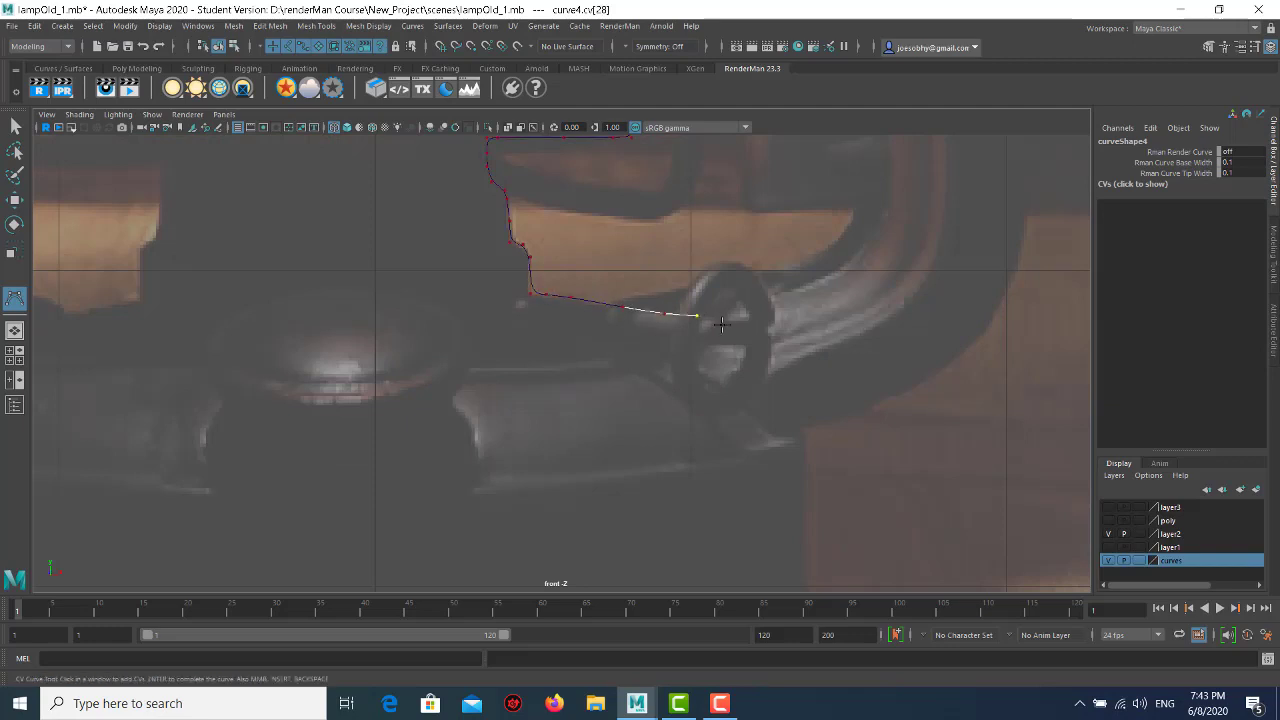
{"action": "left_click", "coordinate": [739, 327]}
{"action": "scroll", "coordinate": [829, 312], "scroll_direction": "up", "scroll_amount": 2}
{"action": "left_click", "coordinate": [843, 300]}
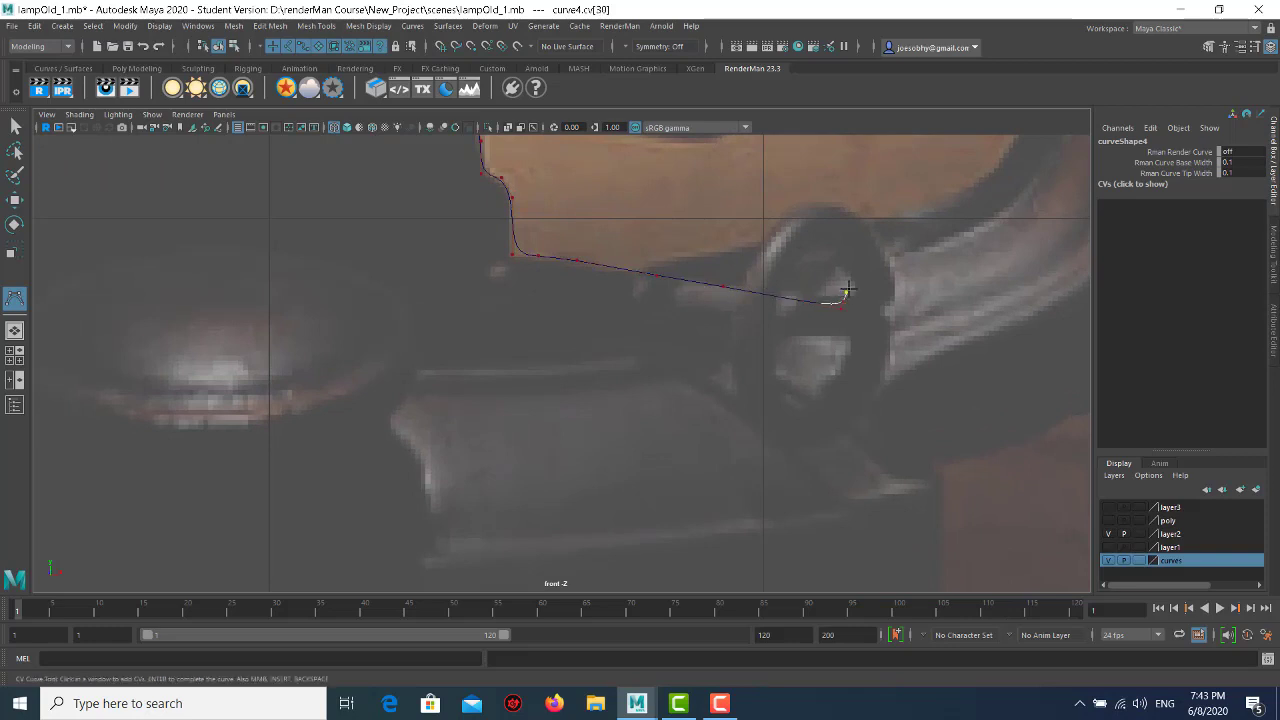
{"action": "left_click", "coordinate": [847, 293]}
{"action": "left_click", "coordinate": [856, 292]}
{"action": "left_click", "coordinate": [858, 320]}
{"action": "left_click", "coordinate": [888, 356]}
{"action": "left_click", "coordinate": [922, 402]}
{"action": "left_click", "coordinate": [938, 432]}
{"action": "scroll", "coordinate": [938, 432], "scroll_direction": "down", "scroll_amount": 5}
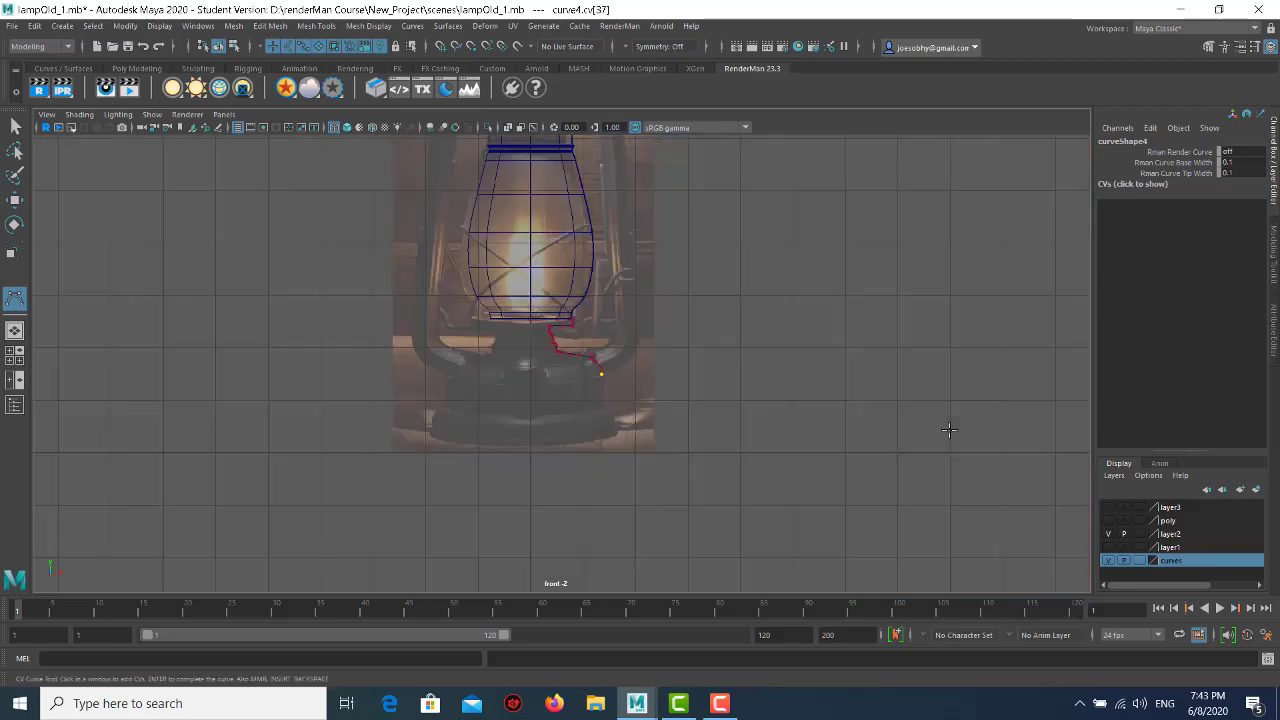
{"action": "scroll", "coordinate": [591, 333], "scroll_direction": "up", "scroll_amount": 6}
- Trace the profile straight down the base's side to its bottom edge and across toward the centre
{"action": "left_click", "coordinate": [548, 236]}
{"action": "left_click", "coordinate": [560, 238]}
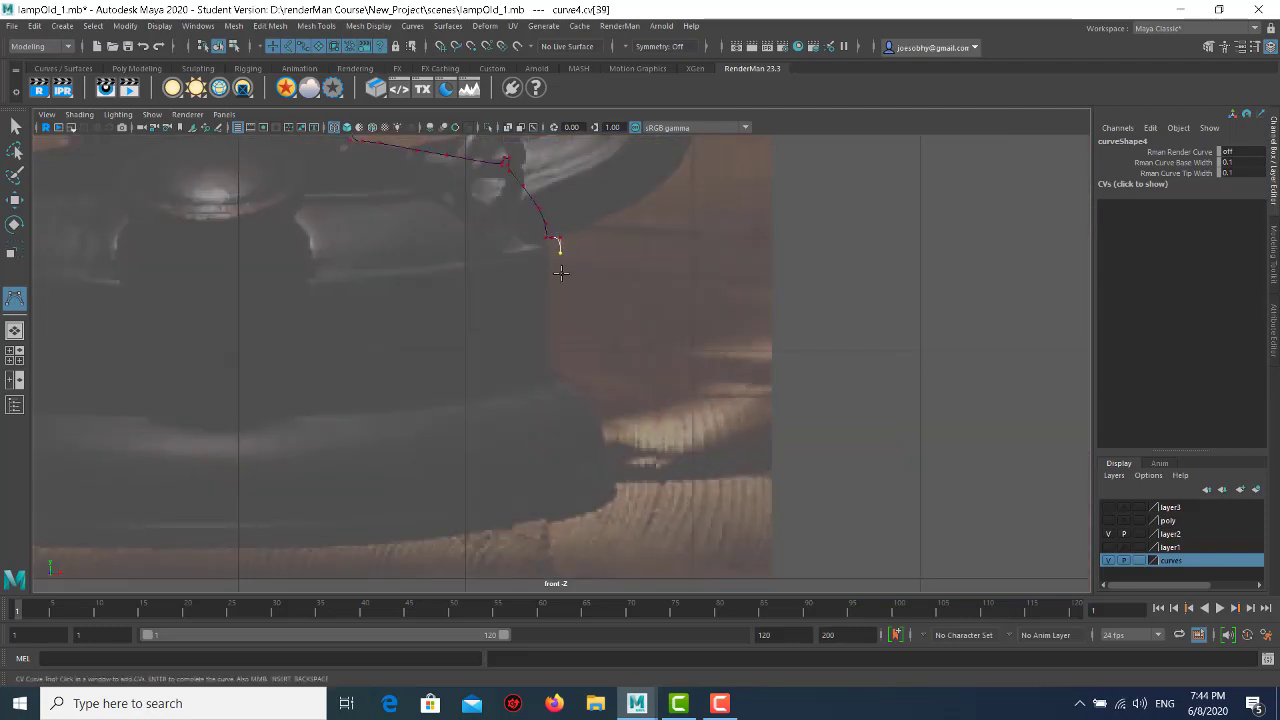
{"action": "left_click", "coordinate": [560, 297]}
{"action": "left_click", "coordinate": [560, 357]}
{"action": "left_click", "coordinate": [566, 376]}
{"action": "left_click", "coordinate": [586, 402]}
{"action": "left_click", "coordinate": [595, 420]}
{"action": "left_click", "coordinate": [604, 438]}
{"action": "left_click", "coordinate": [606, 471]}
{"action": "left_click", "coordinate": [617, 474]}
{"action": "left_click", "coordinate": [617, 486]}
{"action": "left_click", "coordinate": [617, 498]}
{"action": "left_click", "coordinate": [550, 500]}
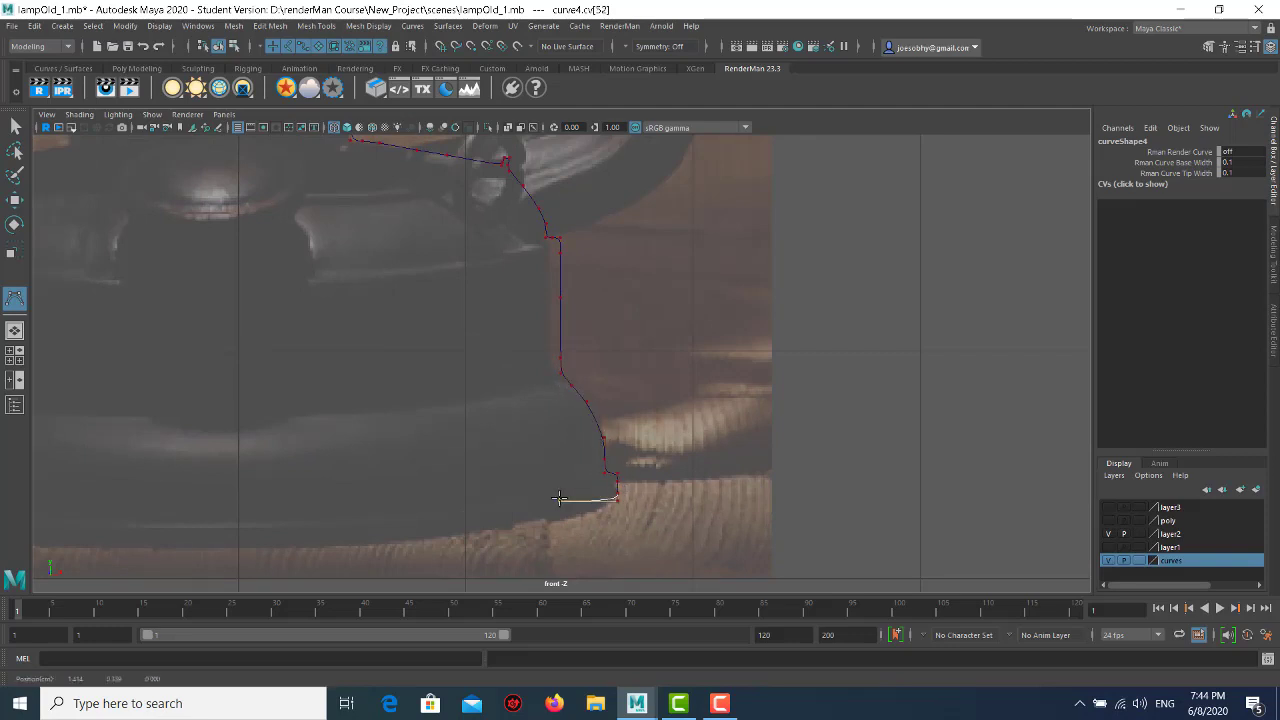
{"action": "left_click", "coordinate": [423, 500]}
{"action": "left_click", "coordinate": [339, 500]}
{"action": "left_click", "coordinate": [240, 499]}
{"action": "key", "text": "w"}
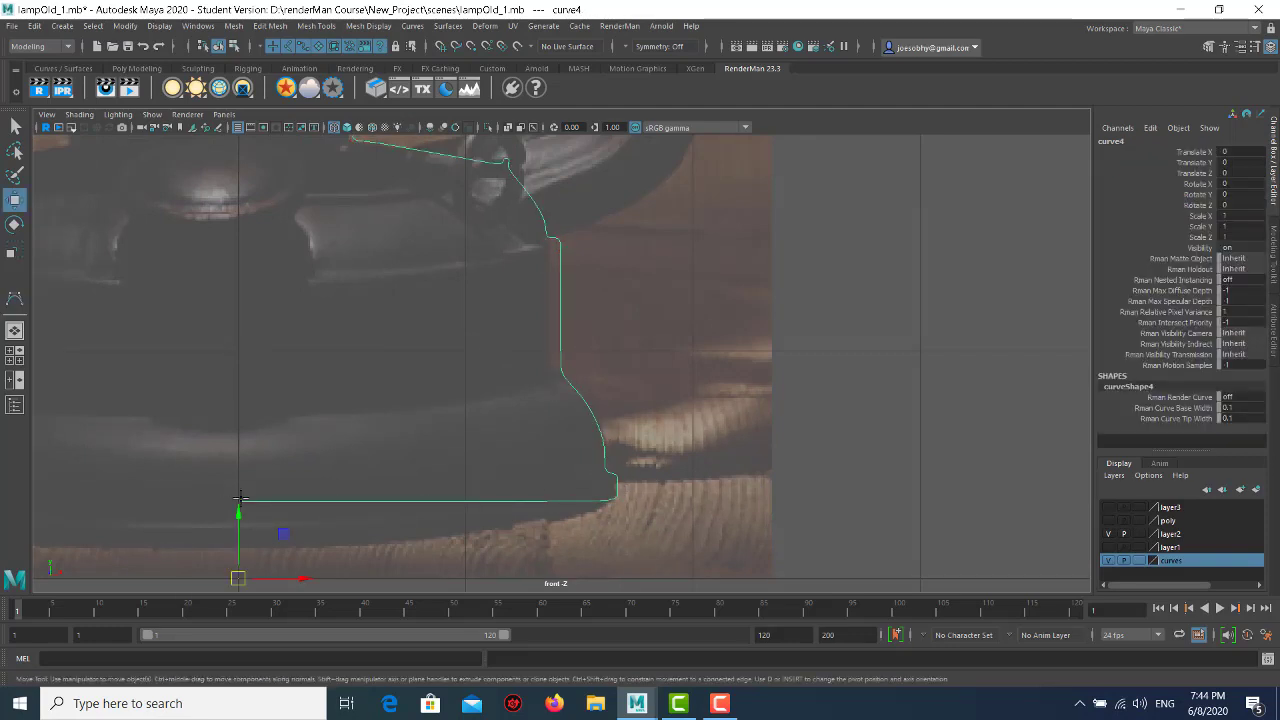
{"action": "scroll", "coordinate": [437, 420], "scroll_direction": "down", "scroll_amount": 2}
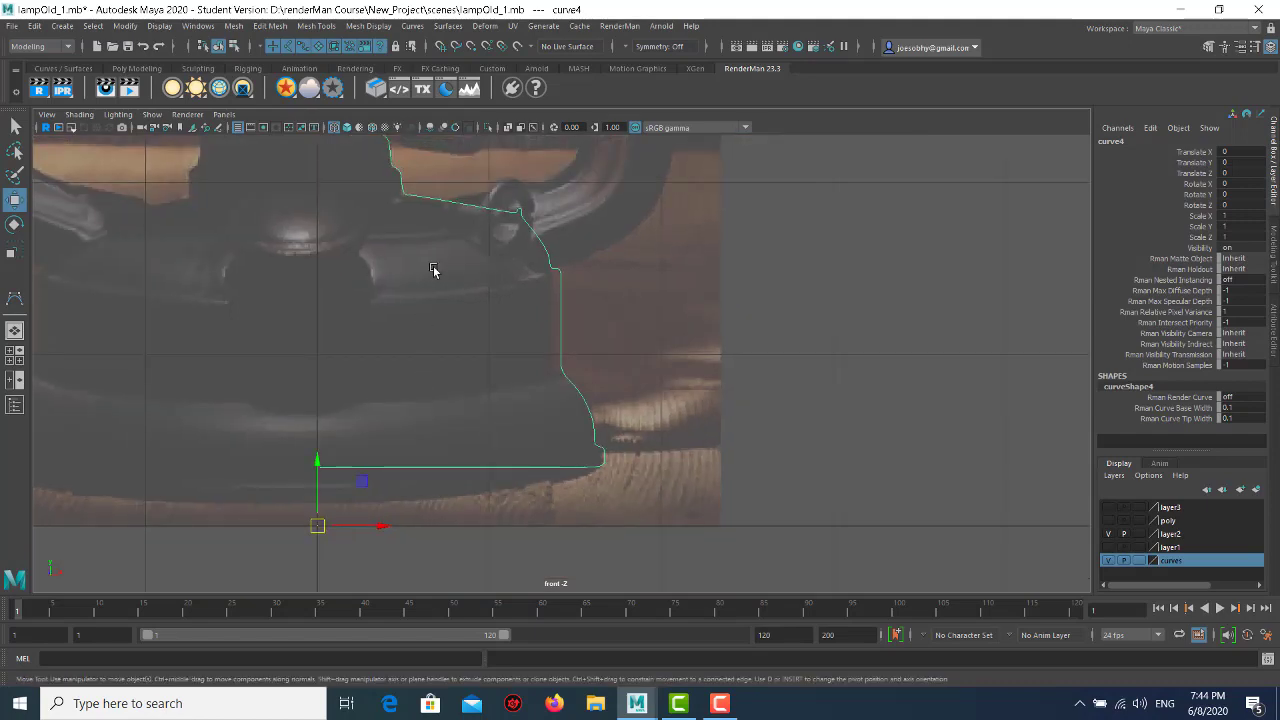
{"action": "scroll", "coordinate": [437, 271], "scroll_direction": "down", "scroll_amount": 10}
{"action": "middle_click_drag", "start_coordinate": [475, 327], "coordinate": [541, 395], "text": "alt"}
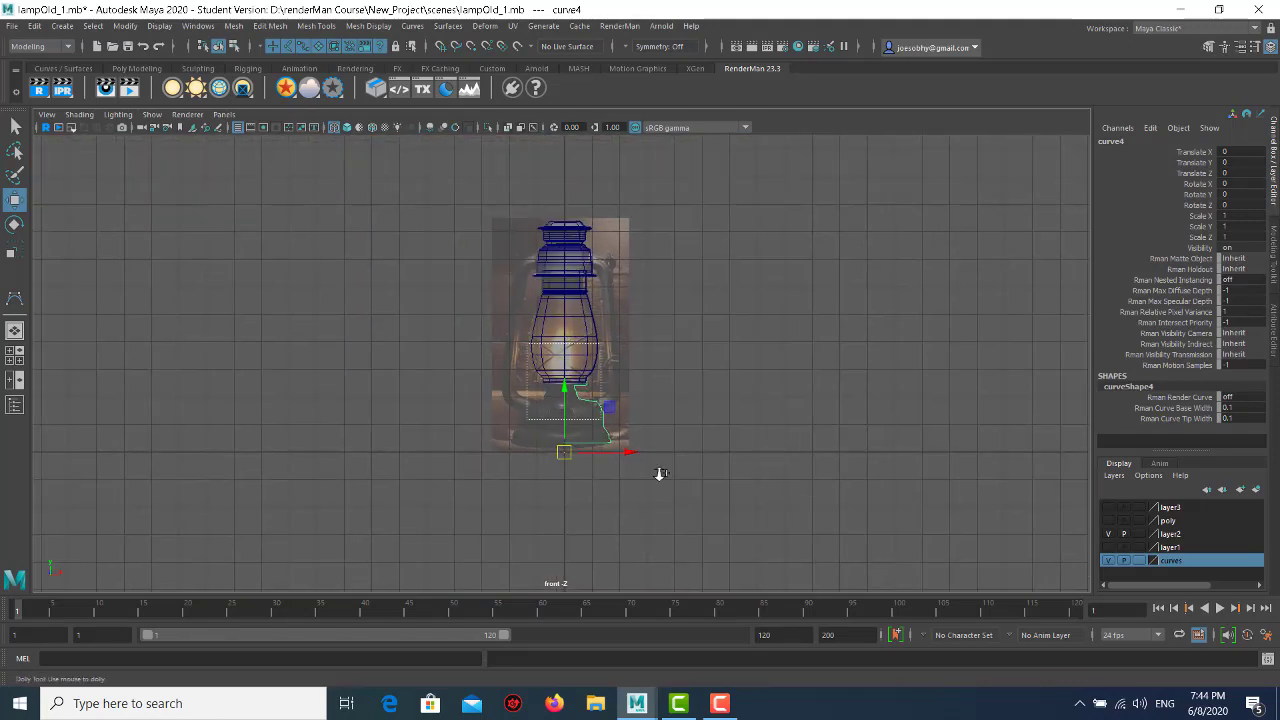
{"action": "scroll", "coordinate": [451, 309], "scroll_direction": "up", "scroll_amount": 5}
{"action": "scroll", "coordinate": [594, 401], "scroll_direction": "up", "scroll_amount": 3}
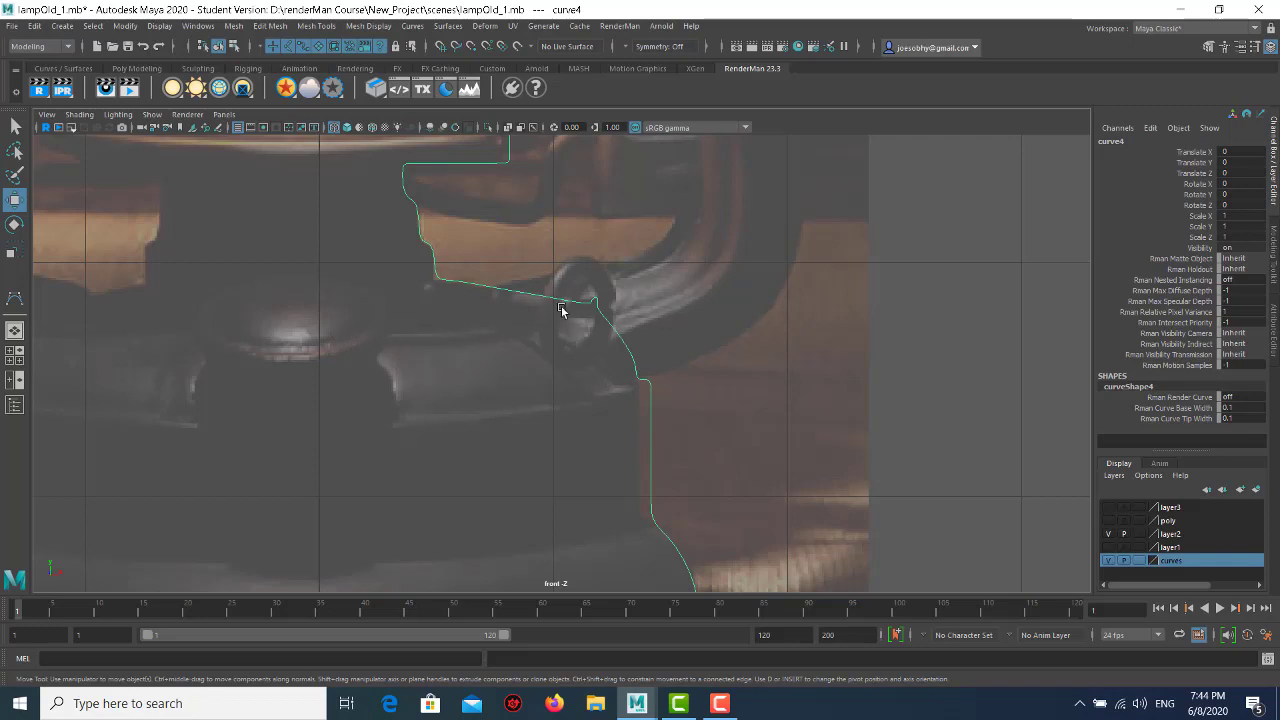
{"action": "scroll", "coordinate": [537, 466], "scroll_direction": "down", "scroll_amount": 1}
{"action": "scroll", "coordinate": [537, 466], "scroll_direction": "down", "scroll_amount": 3}
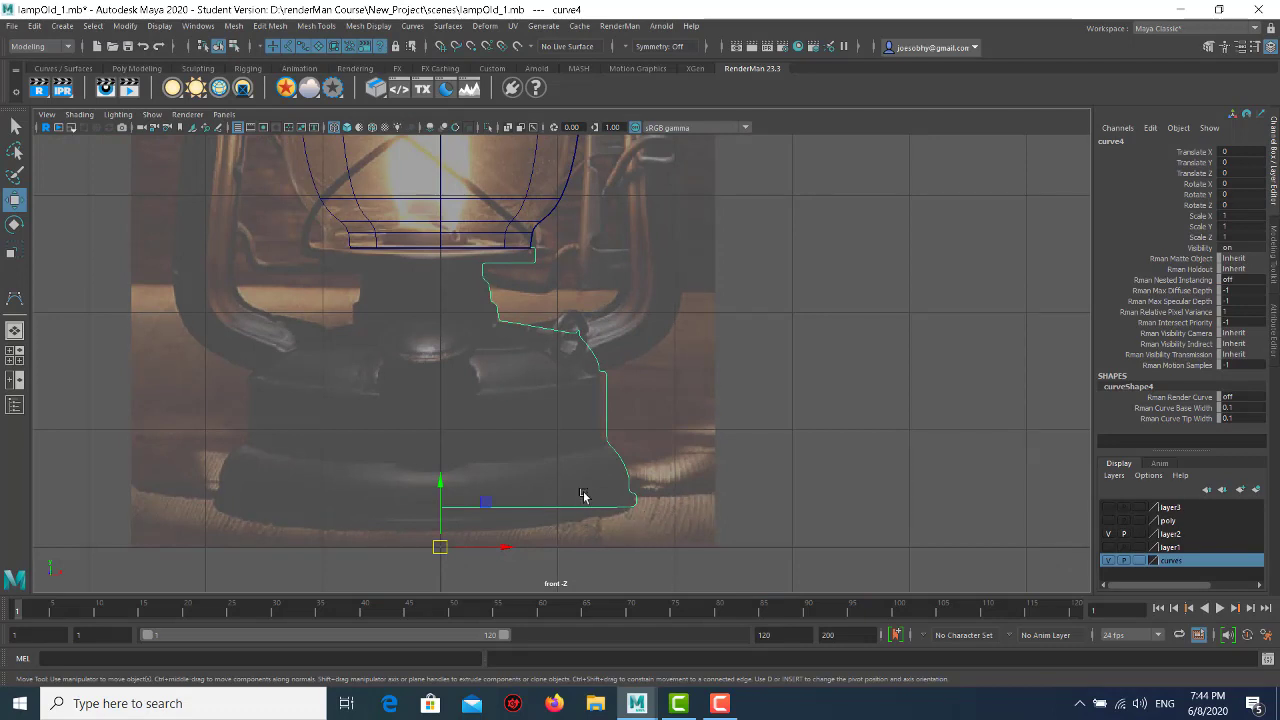
{"action": "scroll", "coordinate": [589, 495], "scroll_direction": "up", "scroll_amount": 1}
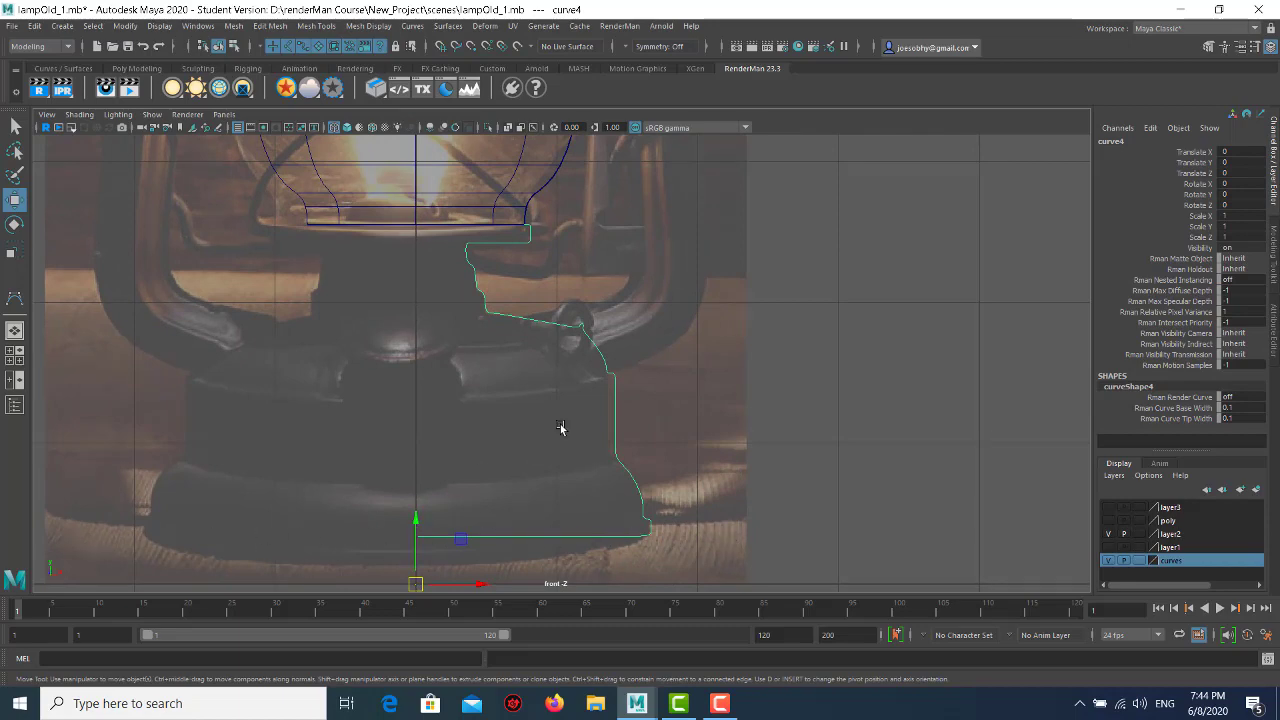
{"action": "scroll", "coordinate": [445, 389], "scroll_direction": "down", "scroll_amount": 3}
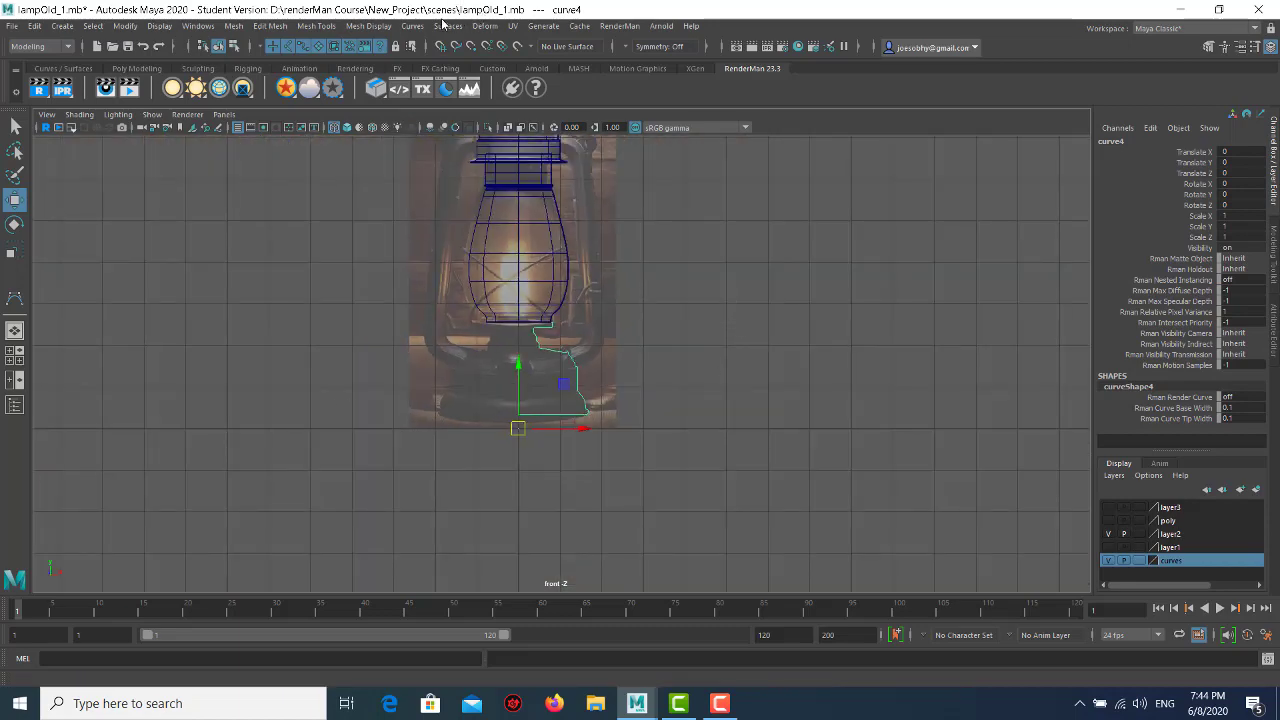
- Revolve curve4 into the lamp base surface revolvedSurface16
{"action": "left_click", "coordinate": [445, 25]}
{"action": "left_click", "coordinate": [488, 88]}
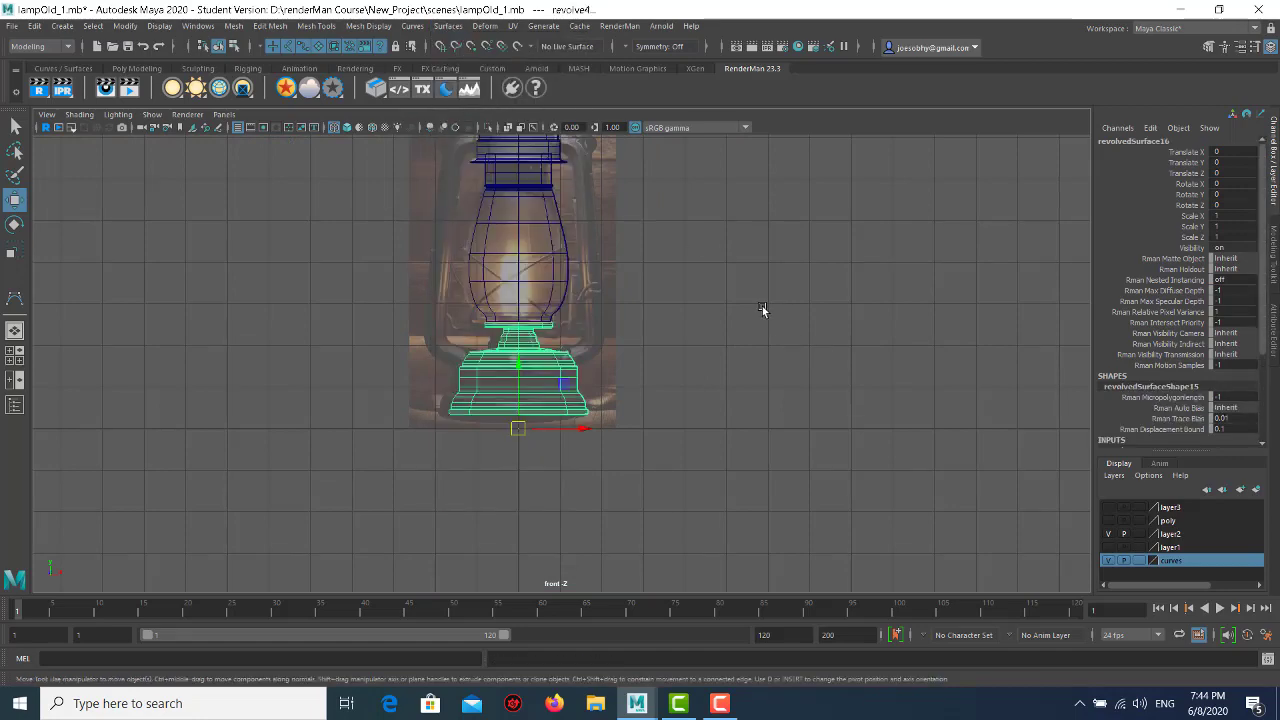
{"action": "left_click", "coordinate": [762, 306]}
- Nudge the base profile curve4 slightly along X in the front view
{"action": "key", "text": "space"}
{"action": "key", "text": "space"}
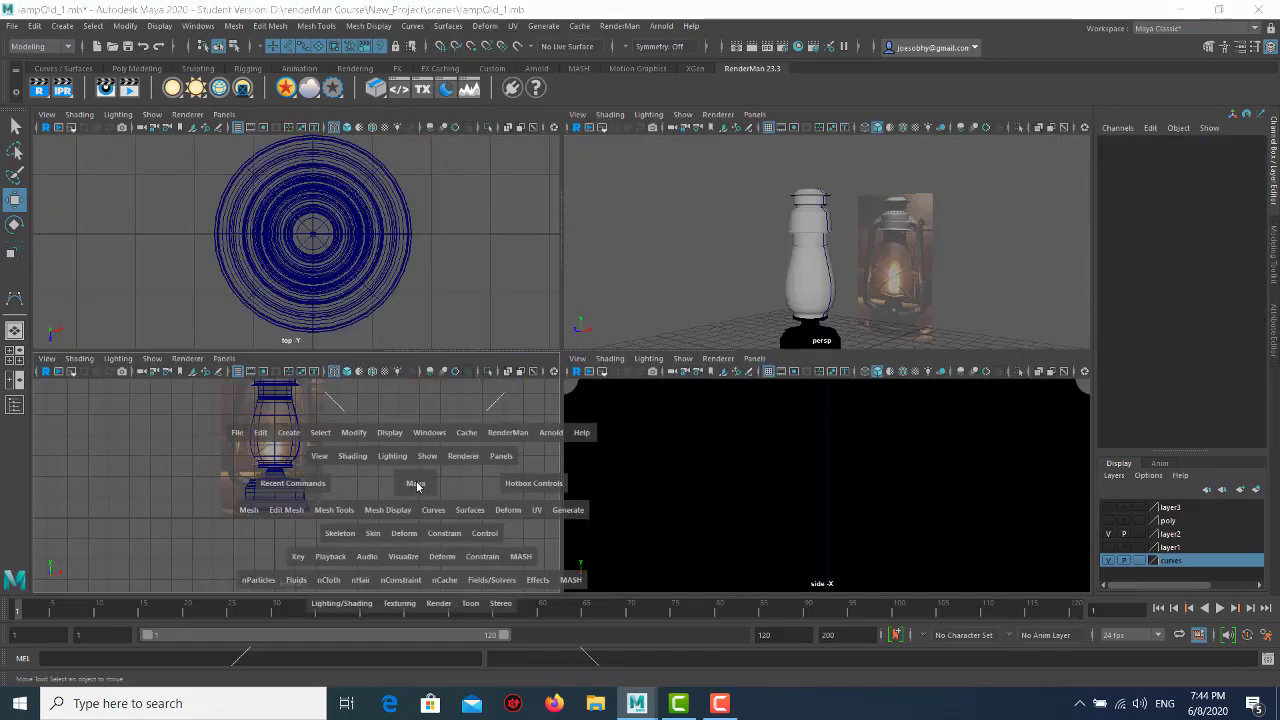
{"action": "left_click_drag", "start_coordinate": [492, 294], "coordinate": [634, 457], "text": "ctrl+alt"}
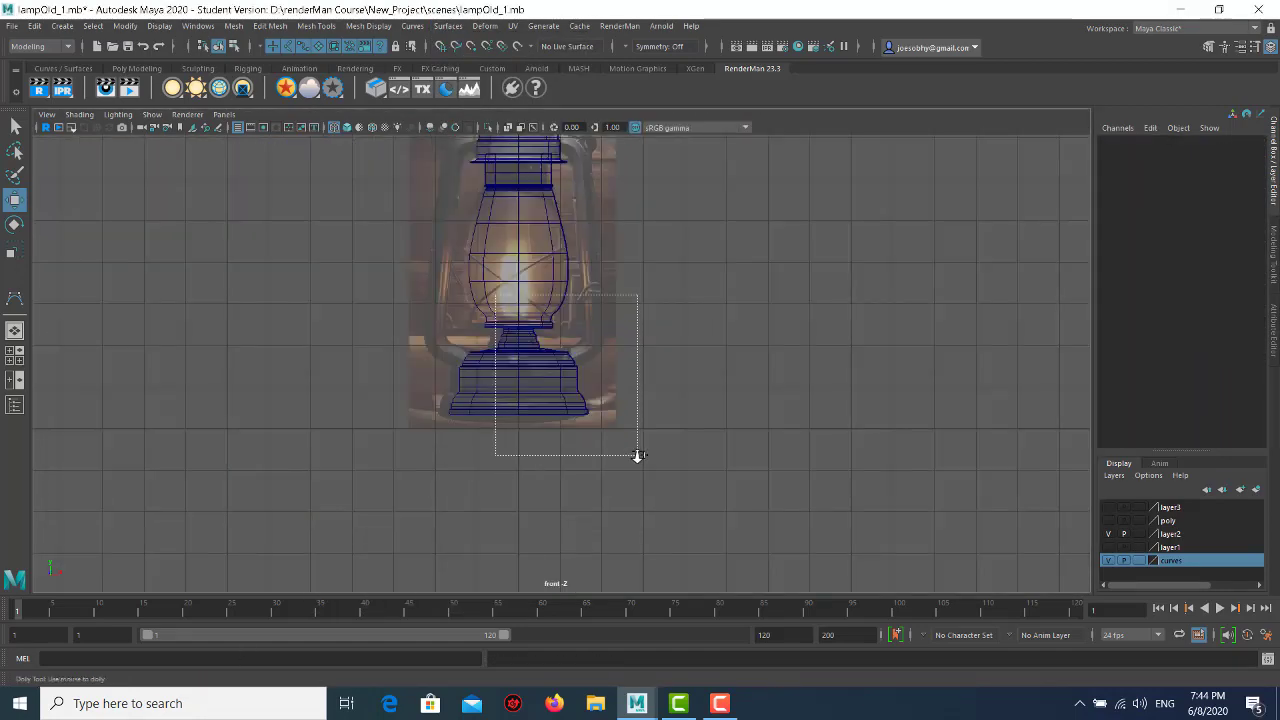
{"action": "left_click", "coordinate": [595, 367]}
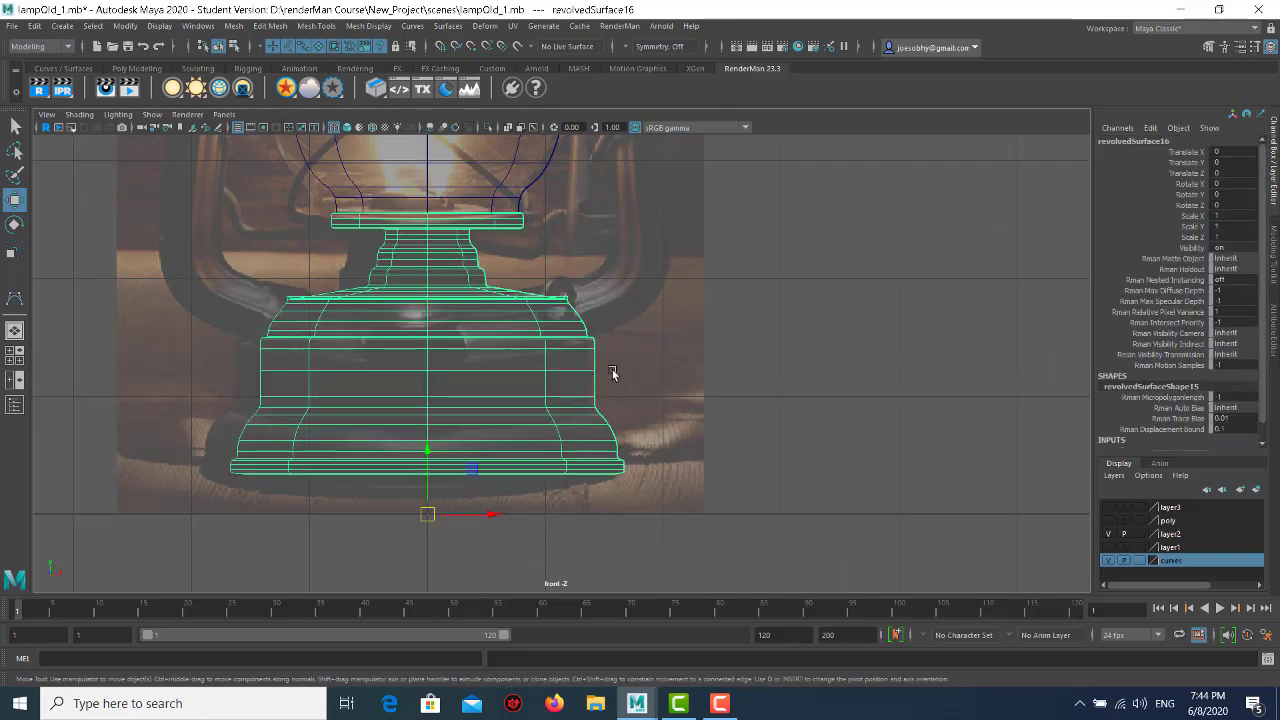
{"action": "left_click", "coordinate": [597, 406]}
{"action": "mouse_move", "coordinate": [491, 515]}
{"action": "left_mouse_down"}
{"action": "mouse_move", "coordinate": [512, 514]}
{"action": "mouse_move", "coordinate": [500, 518]}
{"action": "left_mouse_up"}
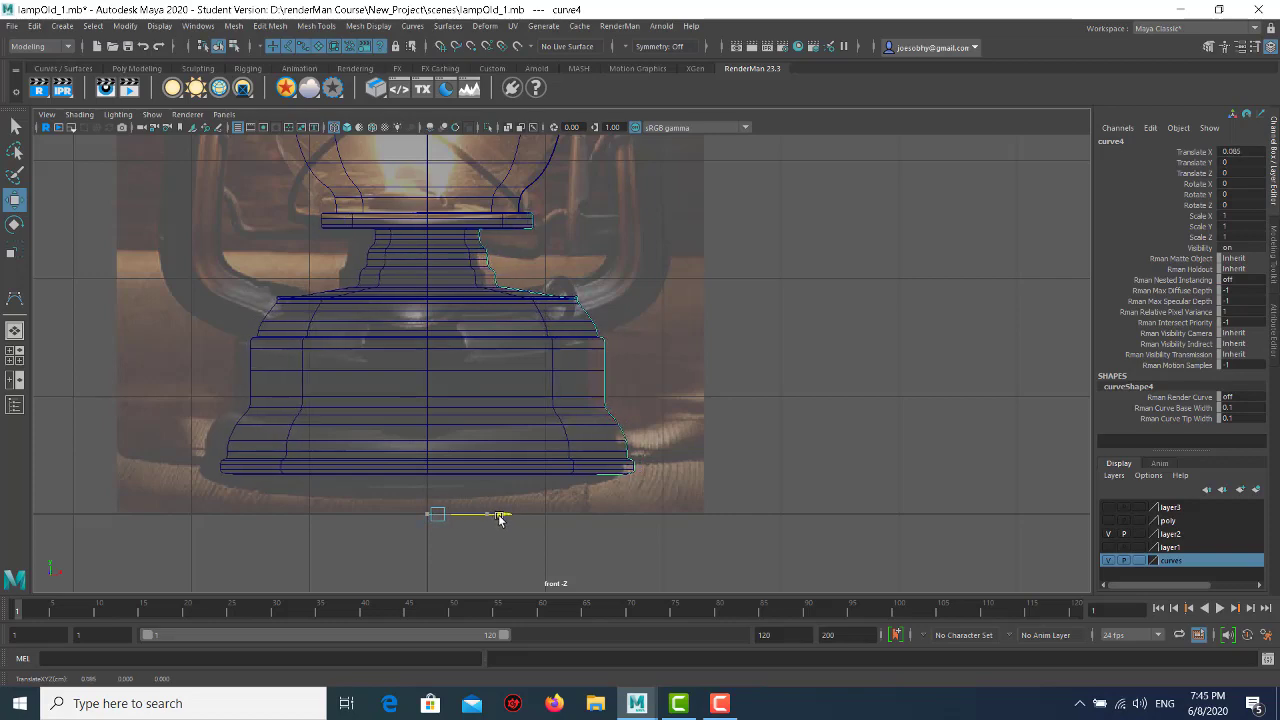
{"action": "left_click", "coordinate": [865, 315]}
- Reverse the surface direction of revolvedSurface16 and zoom in on the lantern to check it
{"action": "key", "text": "space"}
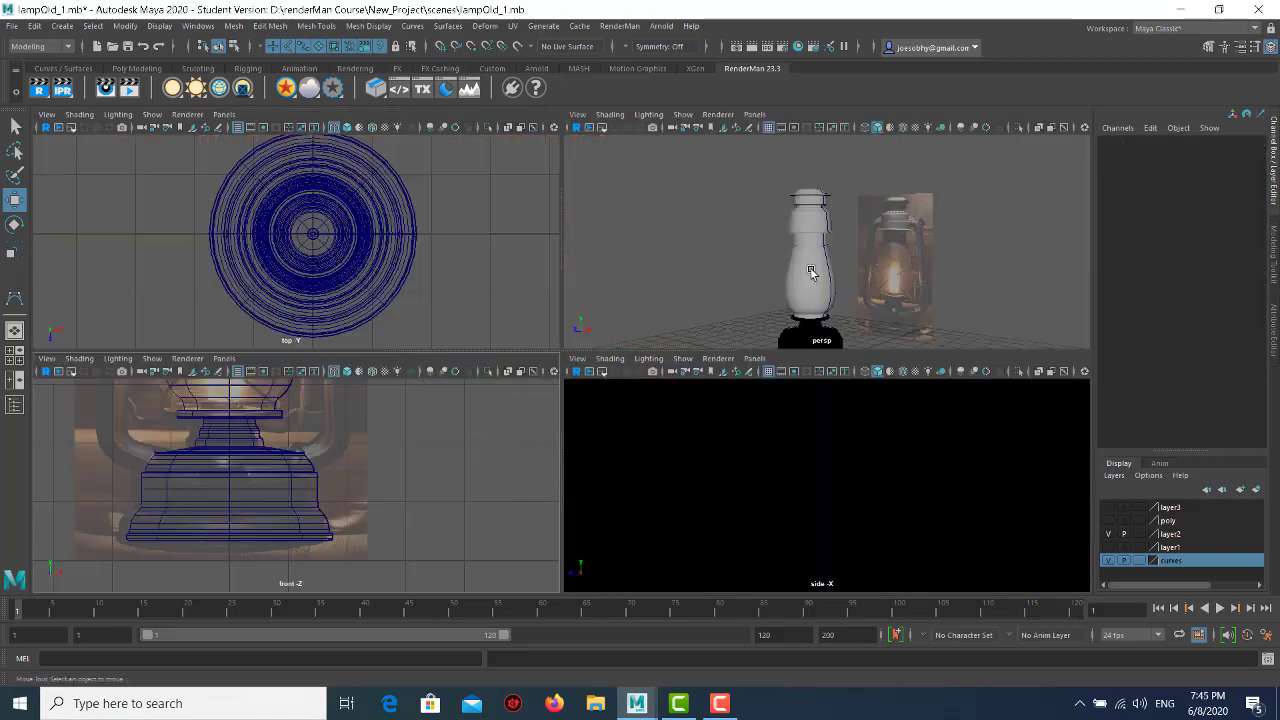
{"action": "key", "text": "space"}
{"action": "left_click", "coordinate": [548, 570]}
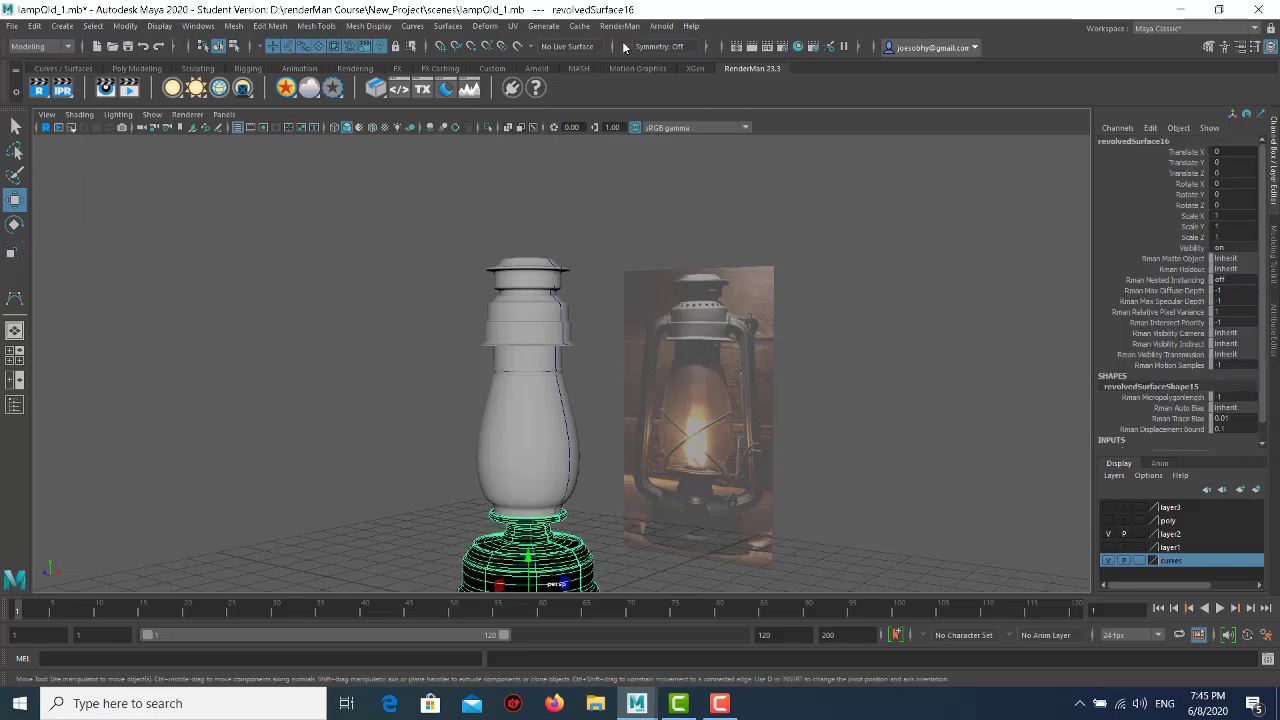
{"action": "left_click", "coordinate": [463, 27]}
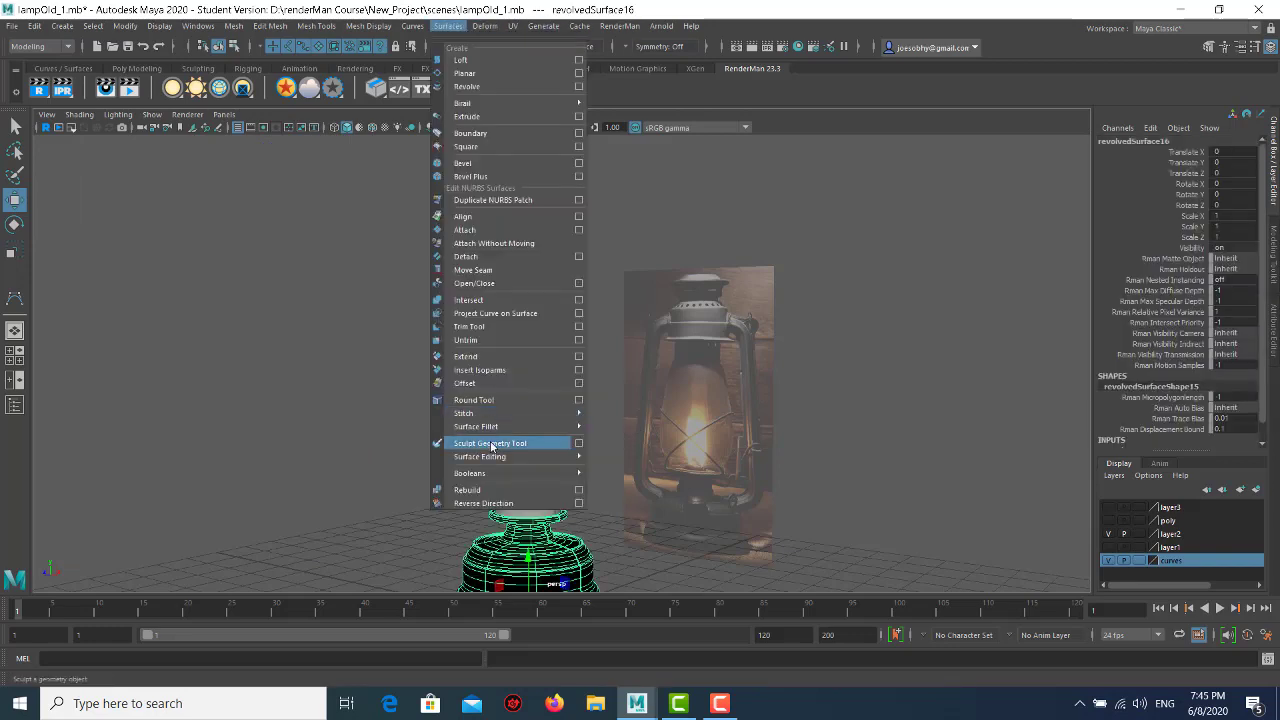
{"action": "left_click", "coordinate": [492, 503]}
{"action": "left_click", "coordinate": [429, 437]}
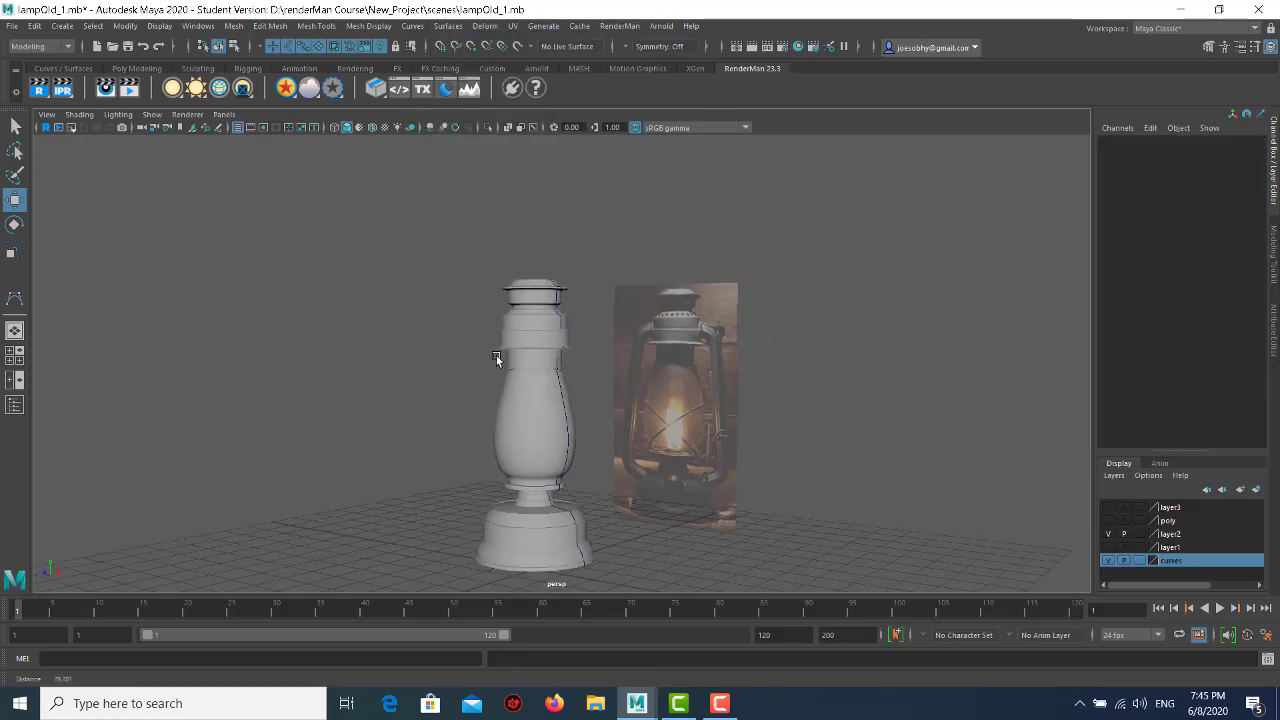
{"action": "scroll", "coordinate": [496, 355], "scroll_direction": "down", "scroll_amount": 3}
{"action": "left_click_drag", "start_coordinate": [466, 236], "coordinate": [720, 591], "text": "ctrl+alt"}
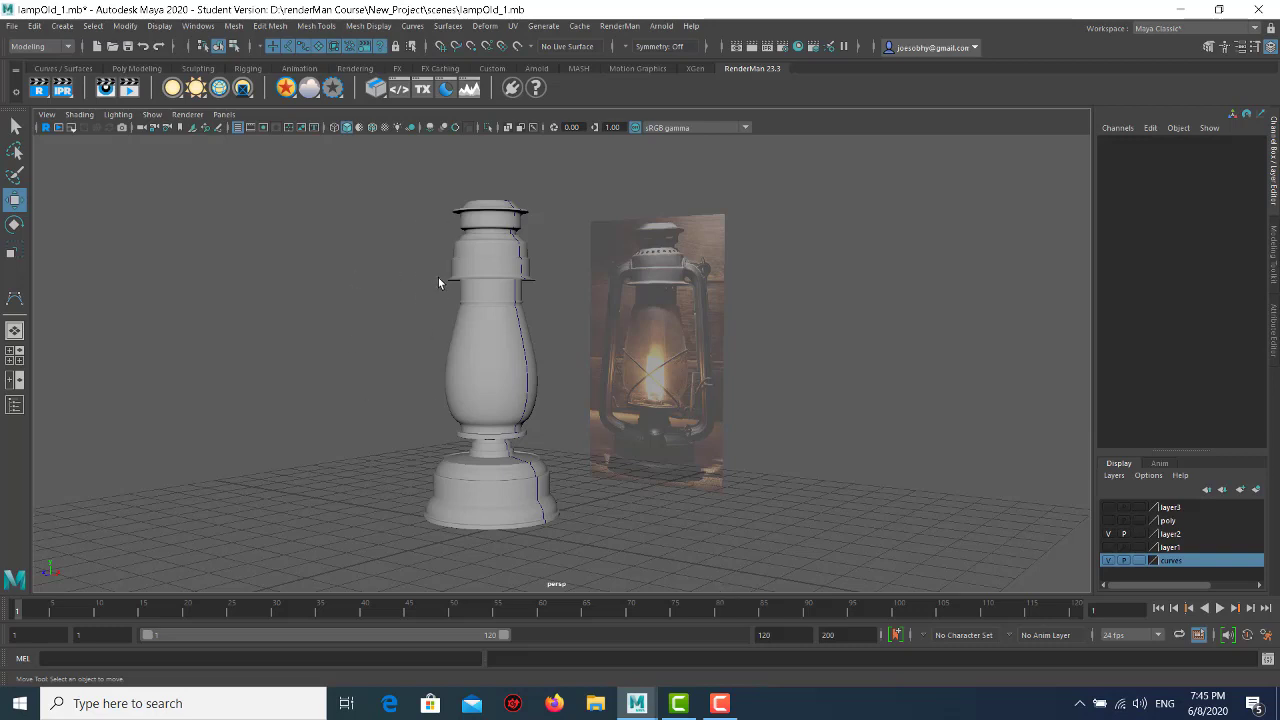
{"action": "scroll", "coordinate": [659, 230], "scroll_direction": "up", "scroll_amount": 3}
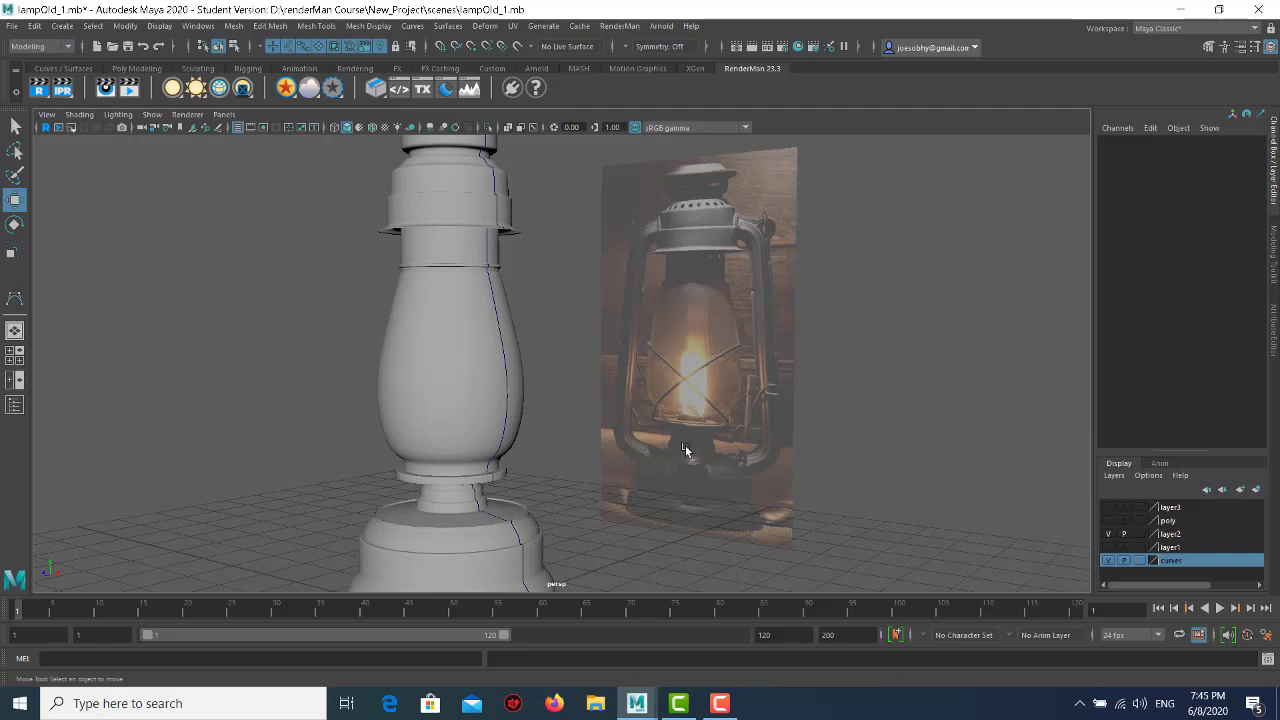
- Maximize the front view, zoom onto the base, and activate the CV Curve Tool
{"action": "key", "text": "space"}
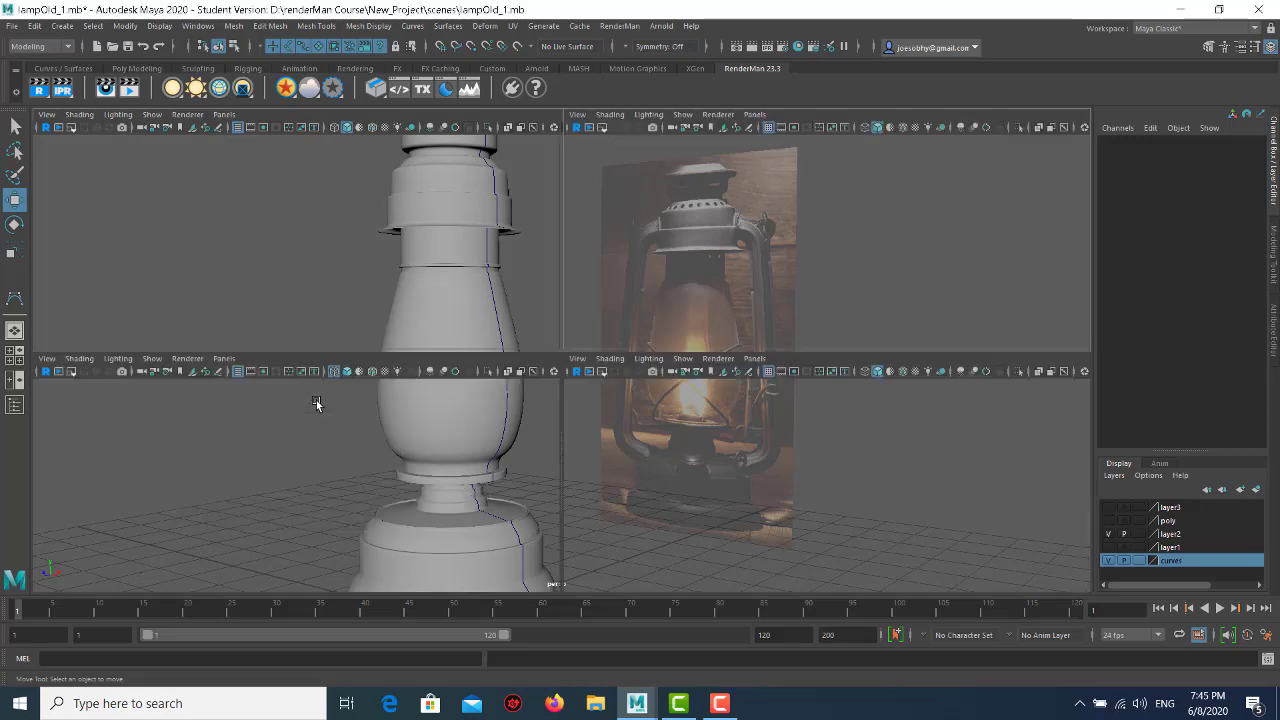
{"action": "key", "text": "space"}
{"action": "key", "text": "space"}
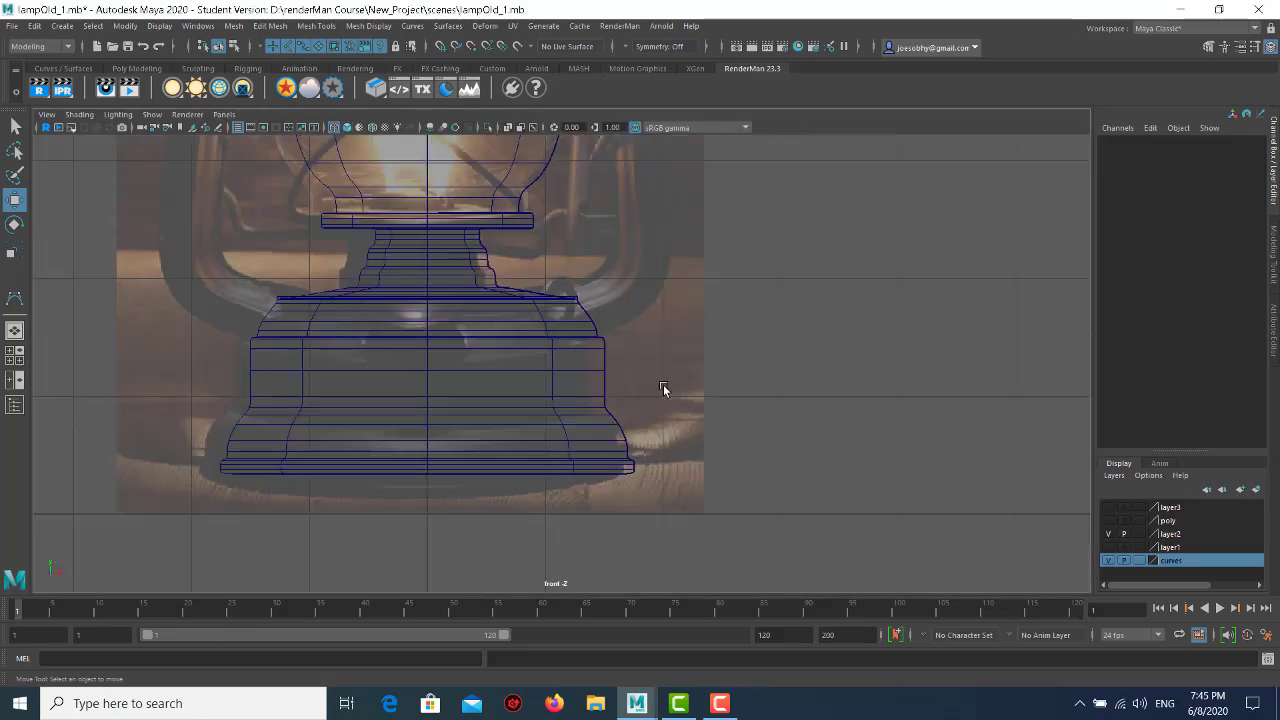
{"action": "scroll", "coordinate": [690, 340], "scroll_direction": "down", "scroll_amount": 2}
{"action": "scroll", "coordinate": [730, 340], "scroll_direction": "down", "scroll_amount": 2}
{"action": "scroll", "coordinate": [745, 435], "scroll_direction": "down", "scroll_amount": 2}
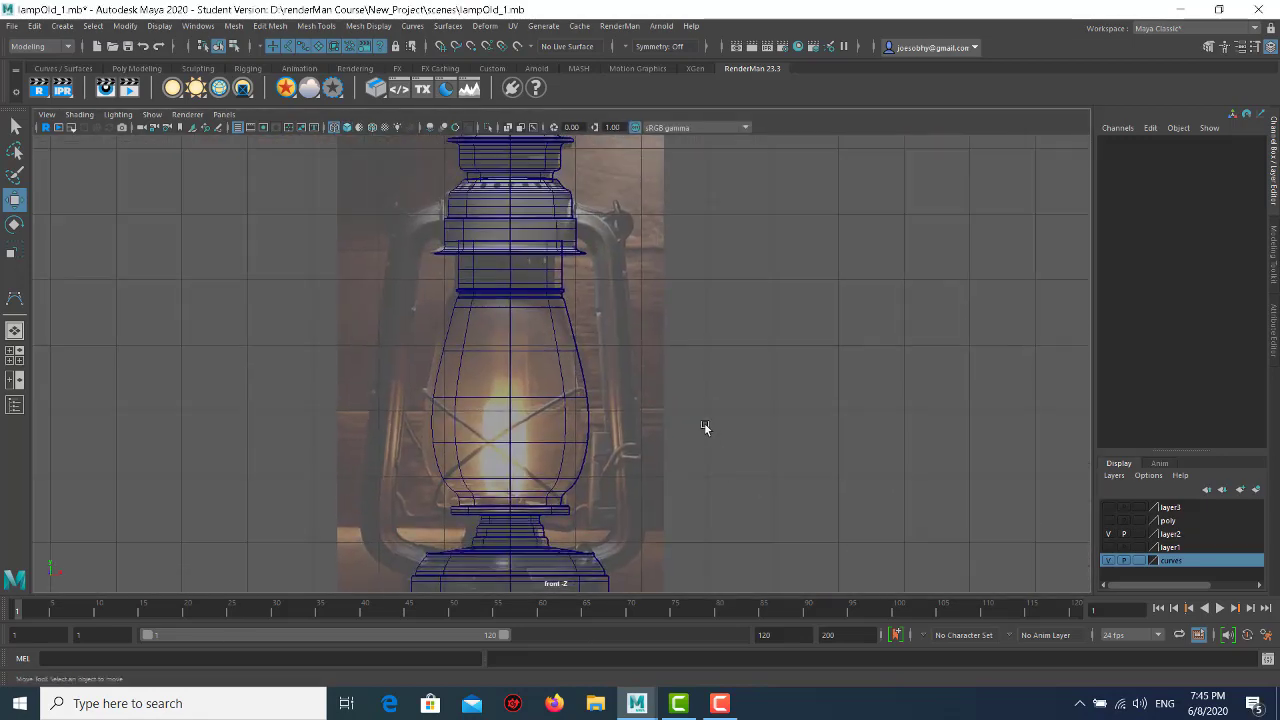
{"action": "left_click", "coordinate": [62, 26]}
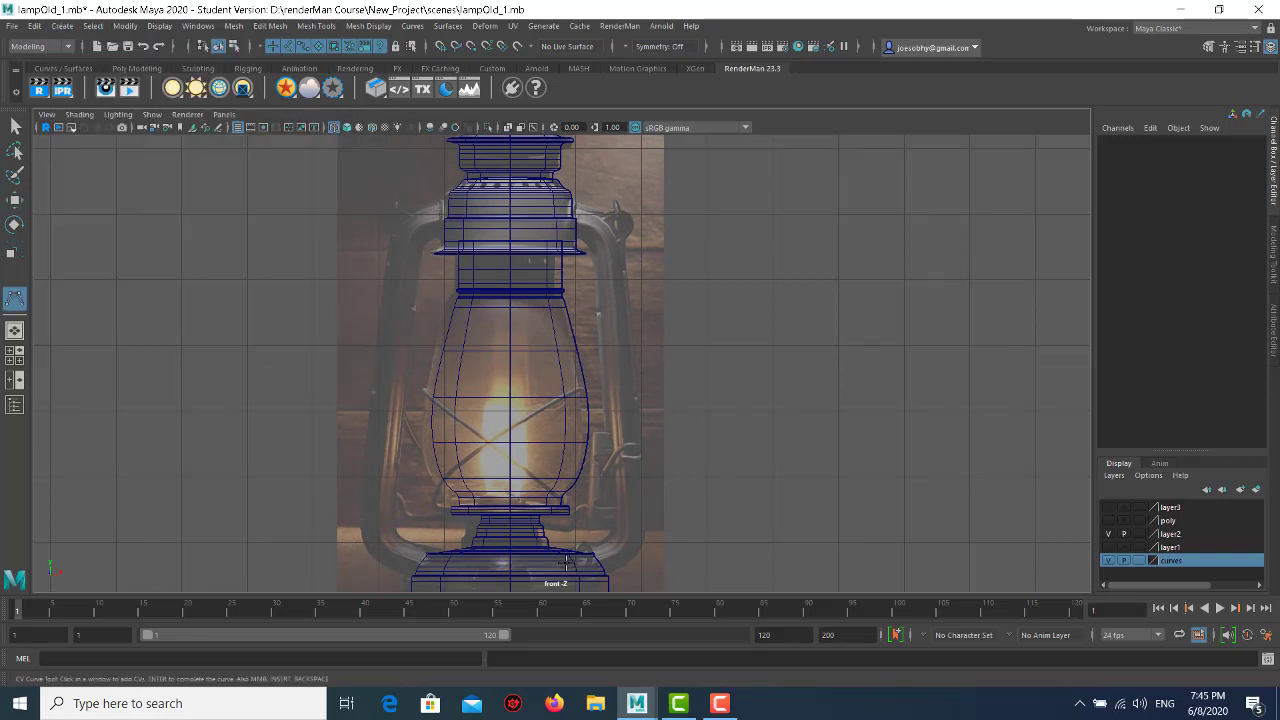
{"action": "scroll", "coordinate": [575, 560], "scroll_direction": "up", "scroll_amount": 5}
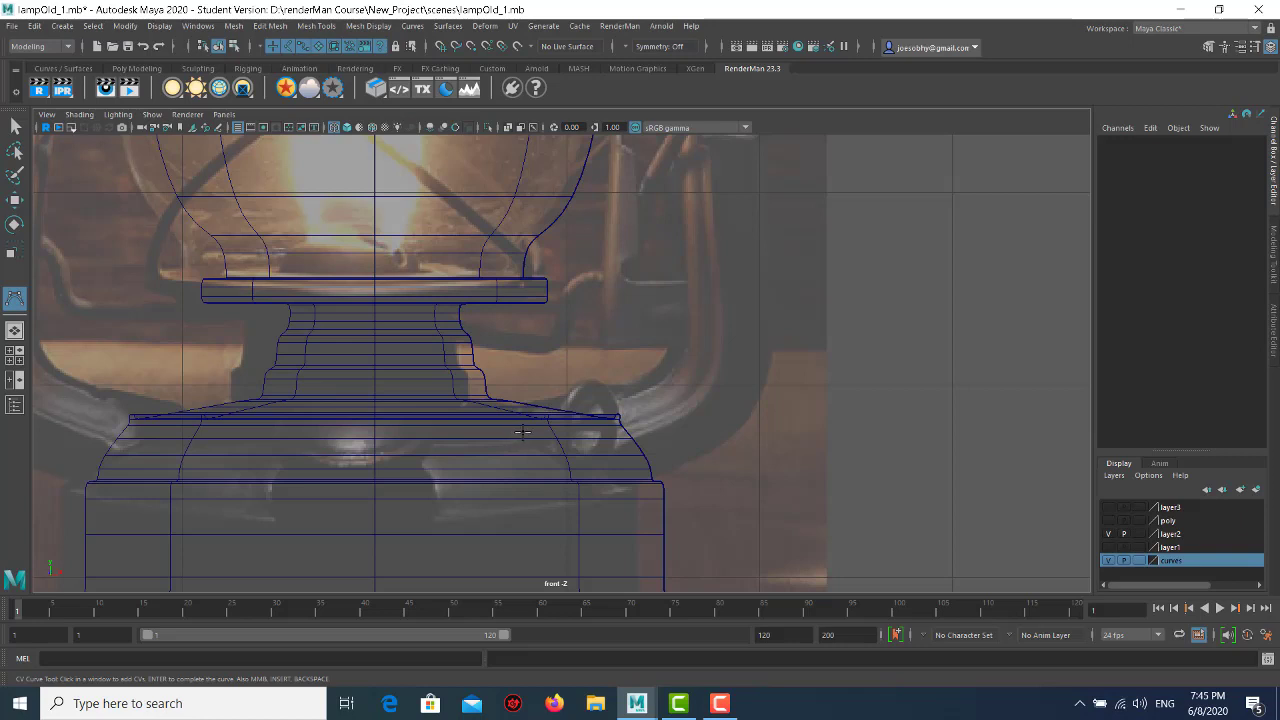
- Place CVs from beside the lamp base rising up the lower handle
{"action": "left_click", "coordinate": [521, 446]}
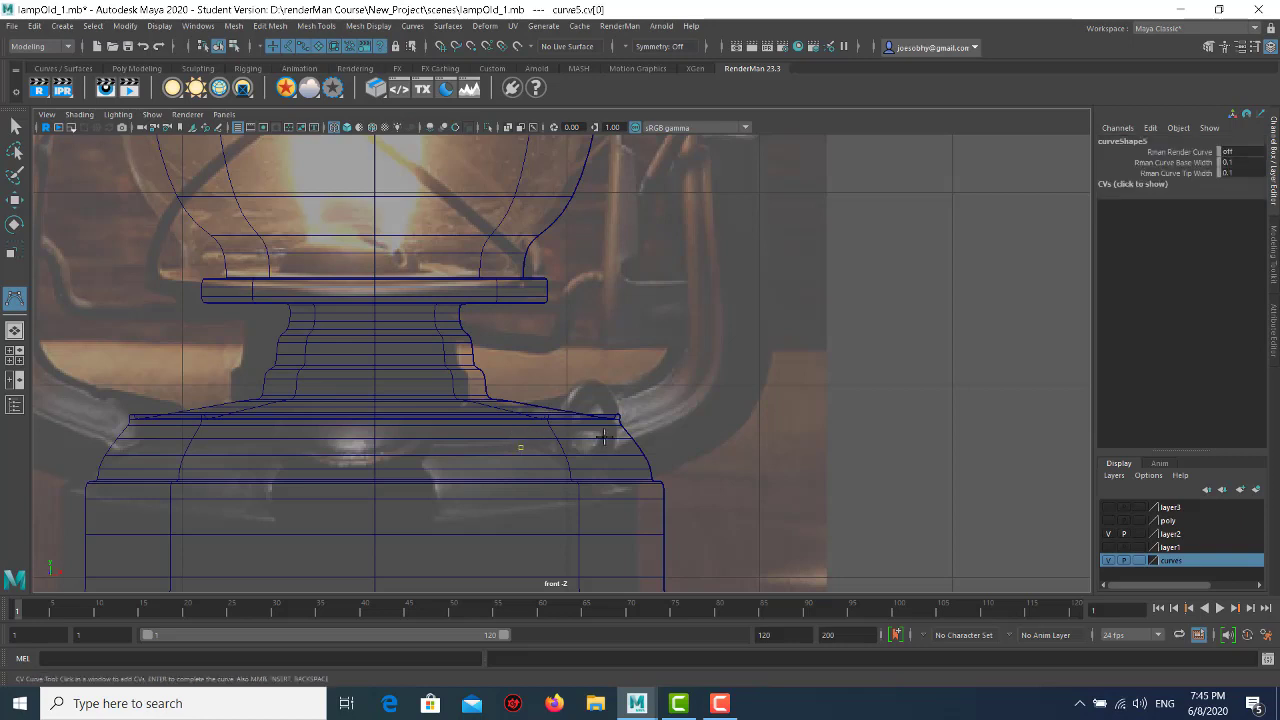
{"action": "left_click", "coordinate": [620, 420]}
{"action": "left_click", "coordinate": [696, 388]}
{"action": "left_click", "coordinate": [707, 338]}
{"action": "middle_click_drag", "start_coordinate": [720, 262], "coordinate": [726, 412], "text": "alt"}
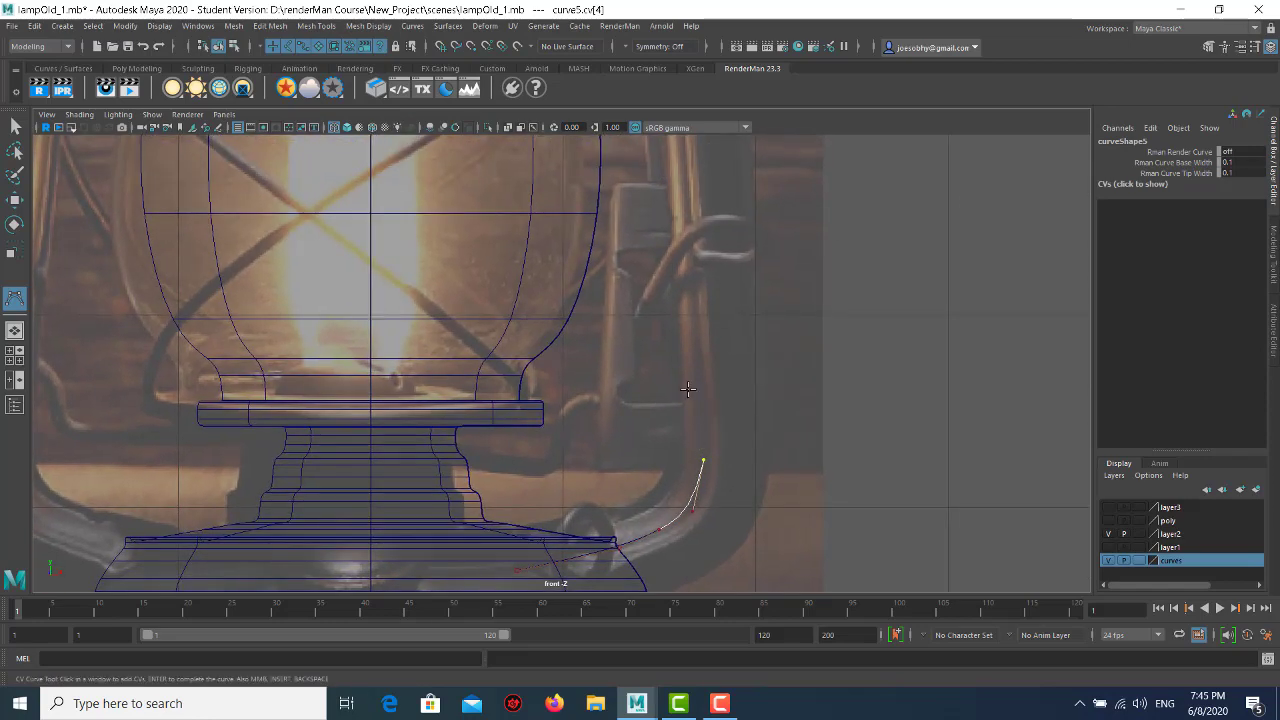
{"action": "left_click", "coordinate": [698, 379]}
{"action": "left_click", "coordinate": [696, 298]}
- Continue CVs up the lamp arm and bend the curve inward to the cap's edge
{"action": "mouse_move", "coordinate": [695, 247]}
{"action": "middle_mouse_down", "text": "alt"}
{"action": "mouse_move", "coordinate": [725, 359]}
{"action": "mouse_move", "coordinate": [728, 452]}
{"action": "middle_mouse_up", "text": "alt"}
{"action": "left_click", "coordinate": [716, 366]}
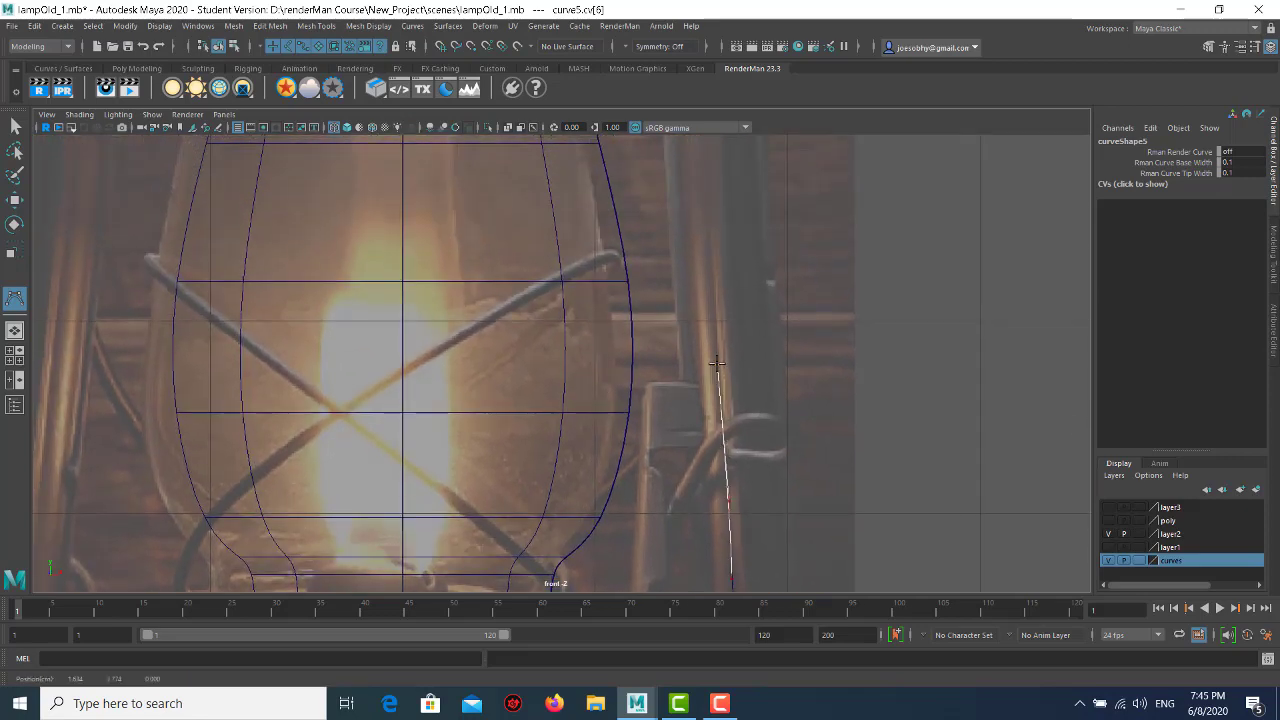
{"action": "middle_click_drag", "start_coordinate": [710, 223], "coordinate": [723, 451], "text": "alt"}
{"action": "left_click", "coordinate": [718, 330]}
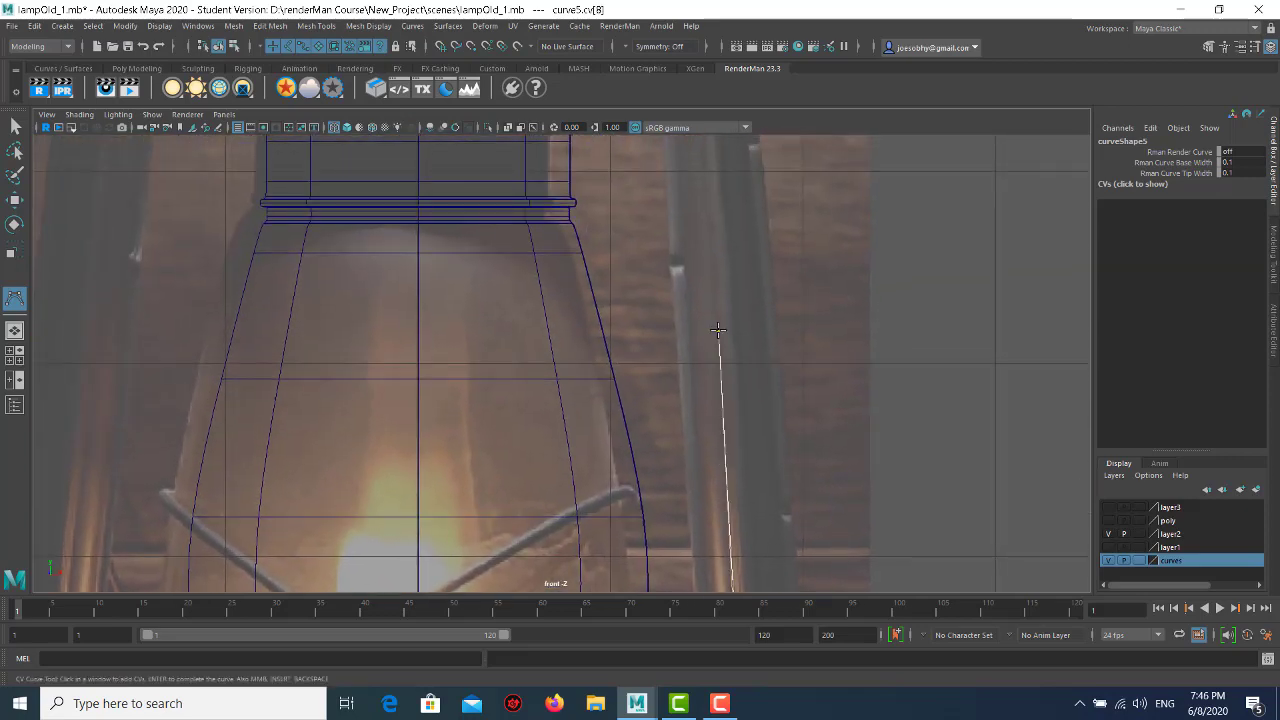
{"action": "middle_click_drag", "start_coordinate": [728, 188], "coordinate": [743, 366], "text": "alt"}
{"action": "middle_click_drag", "start_coordinate": [720, 220], "coordinate": [714, 371], "text": "alt"}
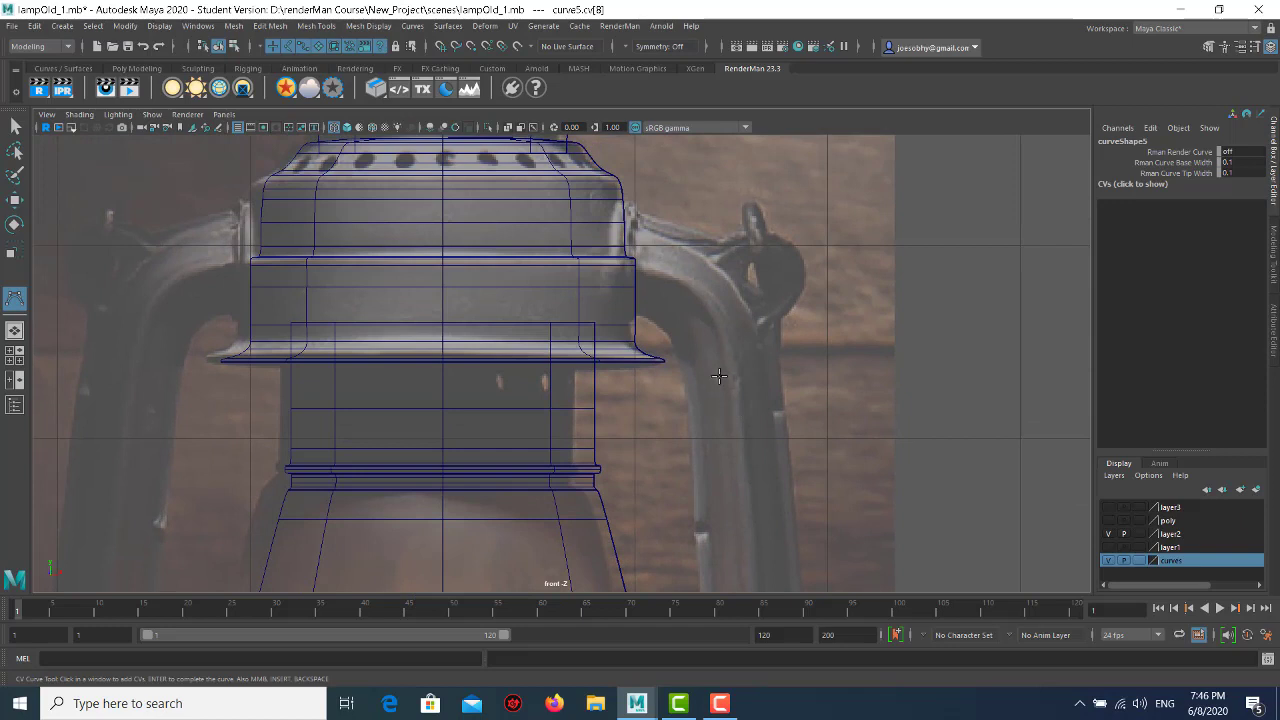
{"action": "left_click", "coordinate": [725, 372]}
{"action": "left_click", "coordinate": [708, 311]}
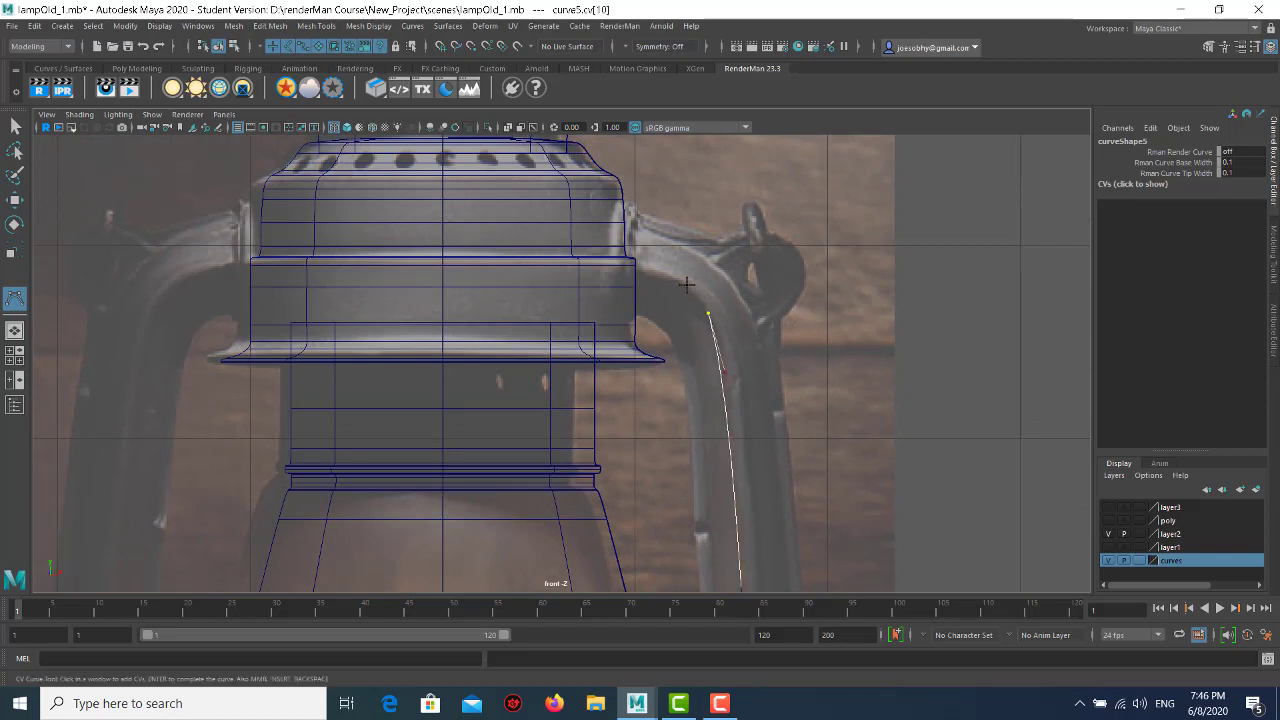
{"action": "left_click", "coordinate": [681, 281]}
{"action": "left_click", "coordinate": [642, 266]}
{"action": "left_click", "coordinate": [608, 264]}
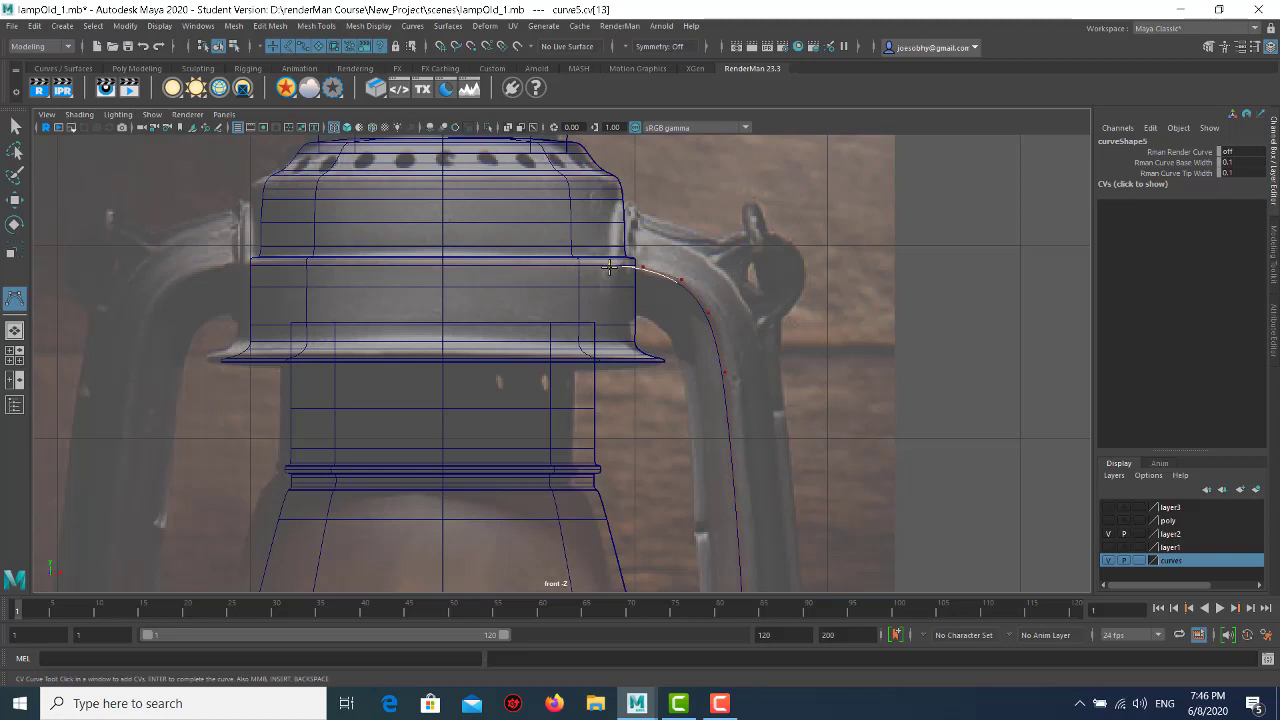
- Complete curve5, frame the whole lamp, and deselect the curve
{"action": "key", "text": "Return"}
{"action": "key", "text": "a"}
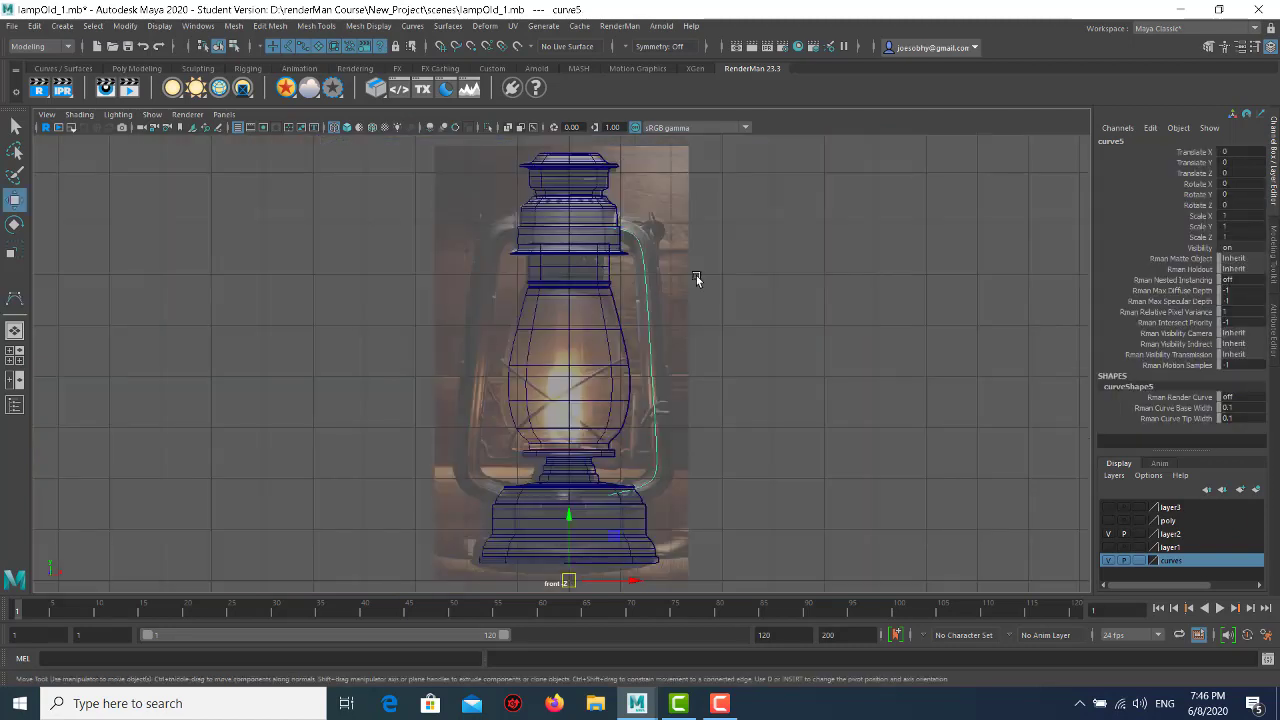
{"action": "left_click", "coordinate": [697, 275]}
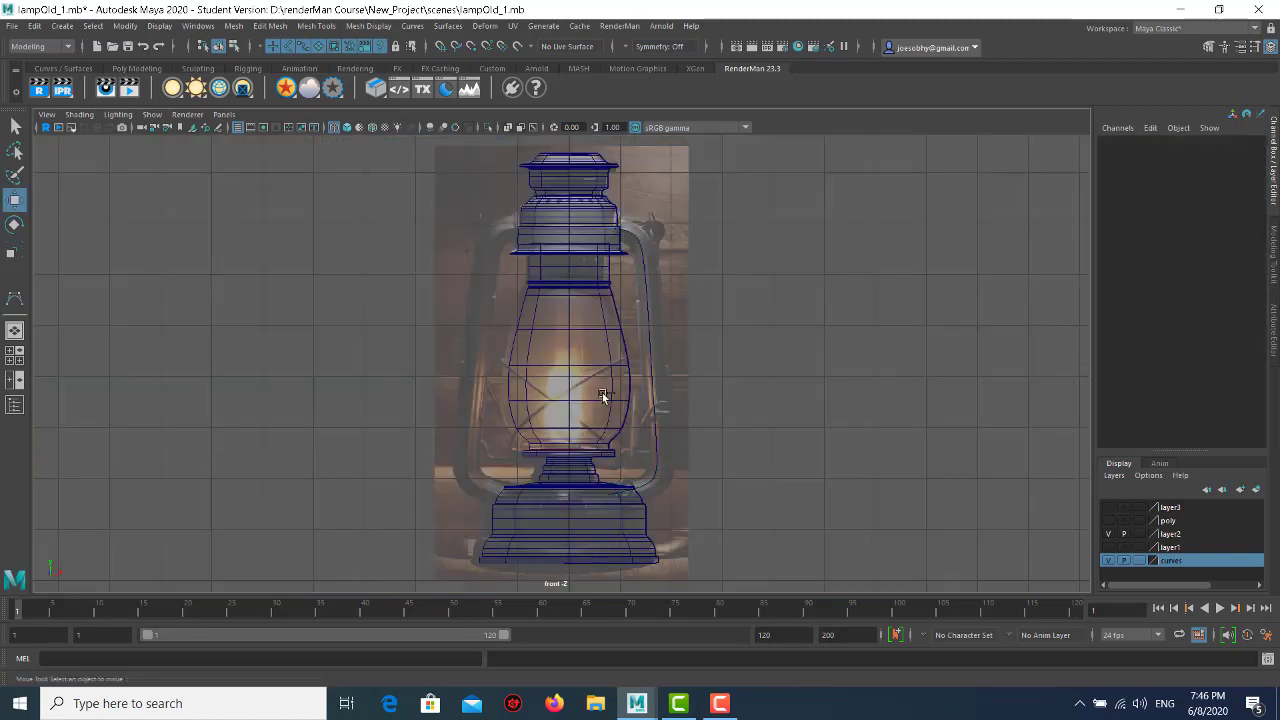
- Start curve6 with the CV Curve Tool, placing its first CV right of the lamp base
{"action": "scroll", "coordinate": [722, 552], "scroll_direction": "up", "scroll_amount": 5}
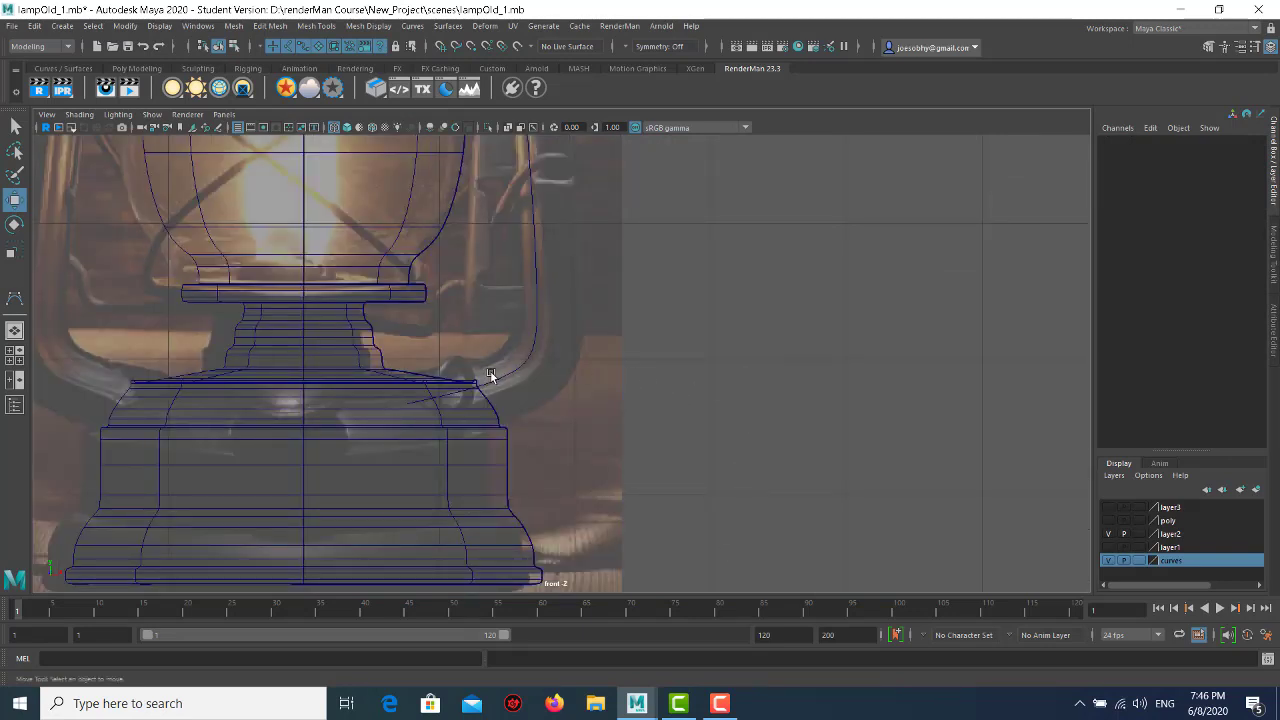
{"action": "left_click", "coordinate": [52, 28]}
{"action": "mouse_move", "coordinate": [91, 126]}
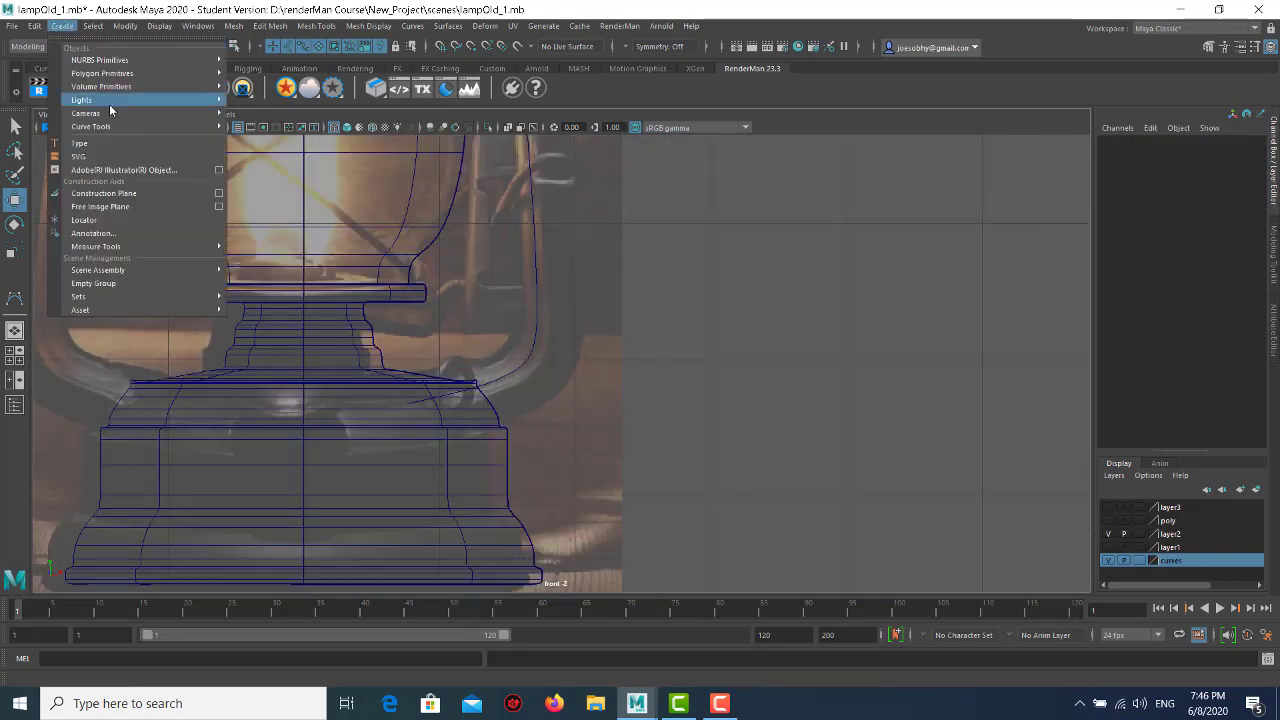
{"action": "left_click", "coordinate": [267, 127]}
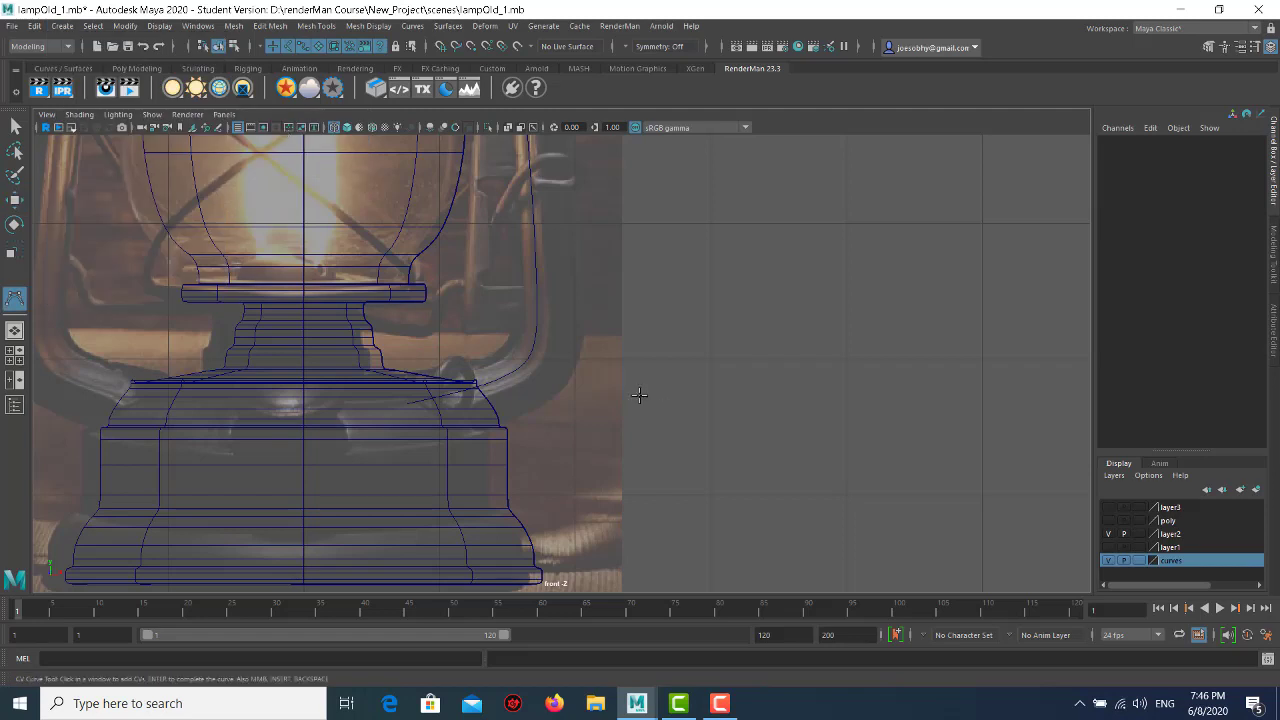
{"action": "left_click_drag", "start_coordinate": [420, 256], "coordinate": [709, 543], "text": "ctrl+alt"}
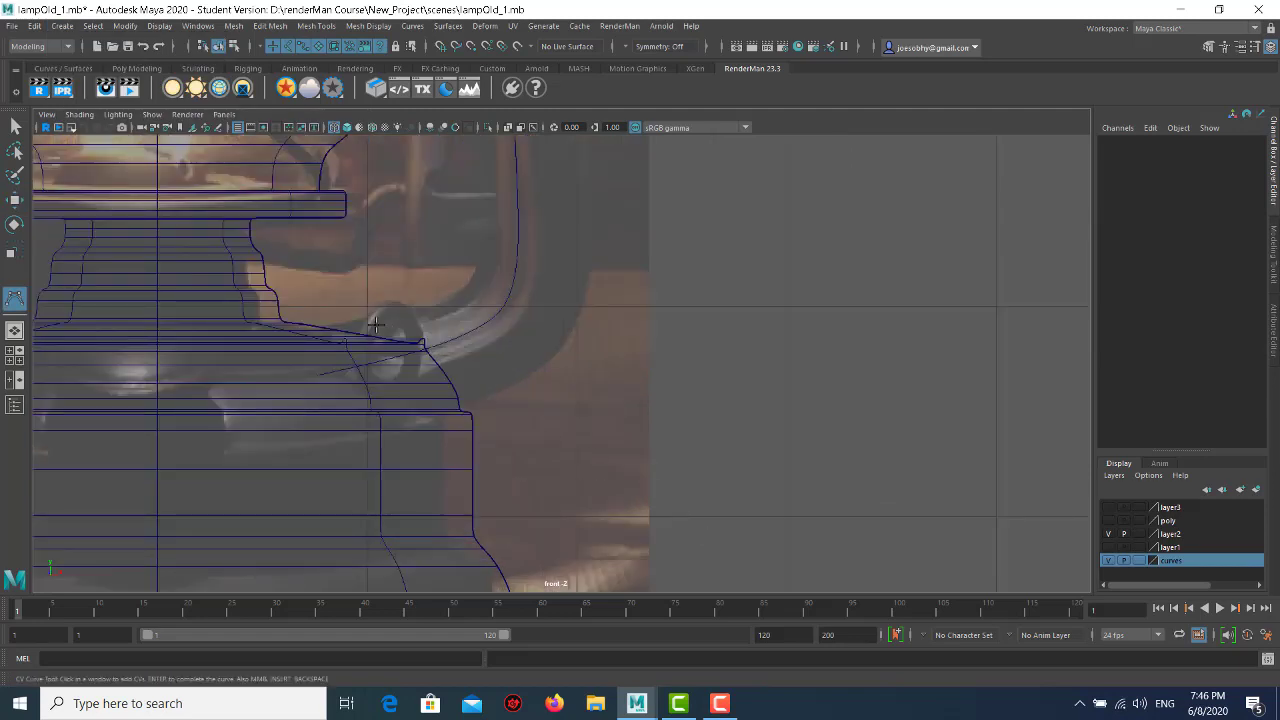
{"action": "left_click_drag", "start_coordinate": [483, 345], "coordinate": [455, 333], "text": "alt"}
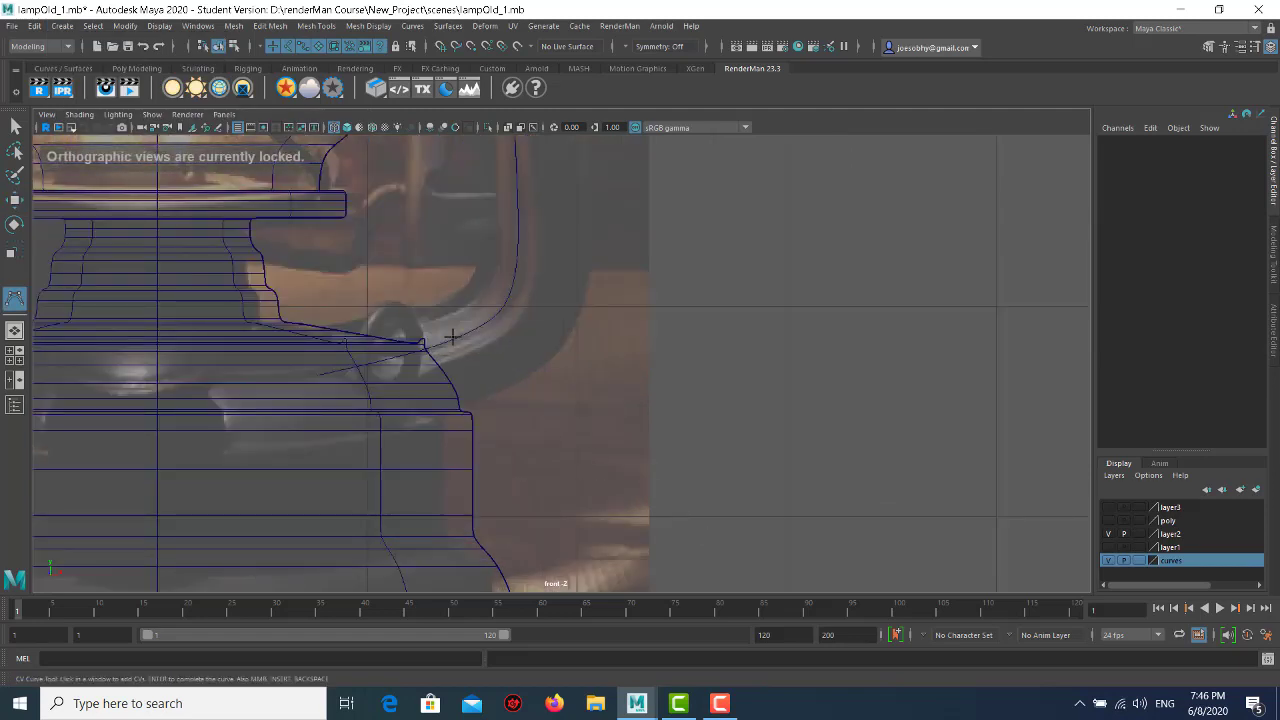
{"action": "middle_click_drag", "start_coordinate": [463, 332], "coordinate": [419, 332], "text": "alt"}
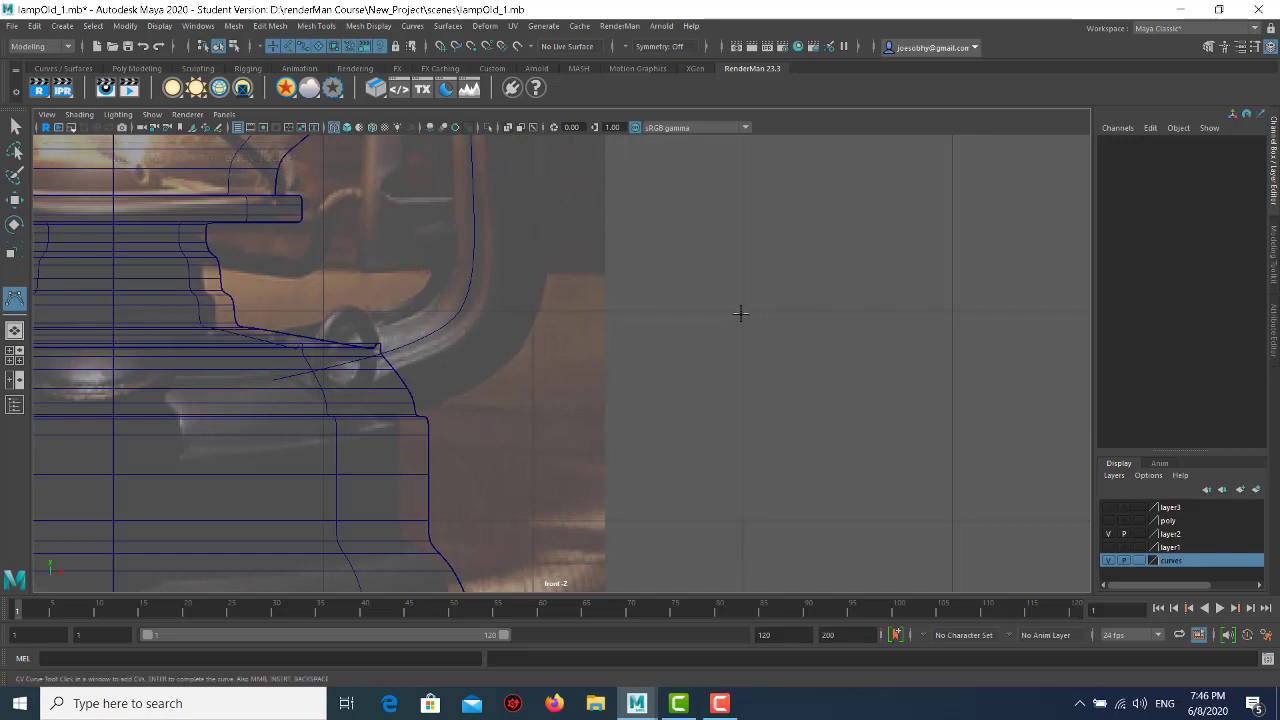
{"action": "left_click", "coordinate": [741, 314]}
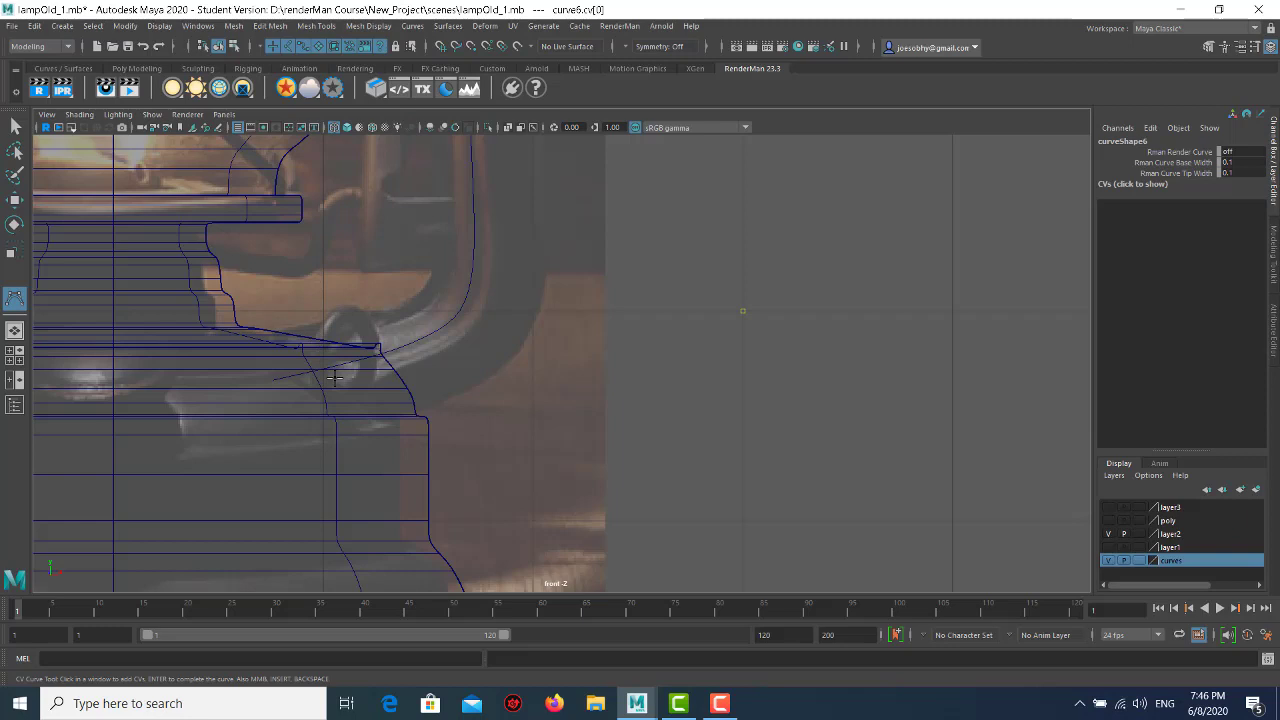
- Add CVs running down from the top point and then out to the right
{"action": "left_click", "coordinate": [752, 315]}
{"action": "left_click", "coordinate": [760, 325]}
{"action": "left_click", "coordinate": [768, 334]}
{"action": "left_click", "coordinate": [773, 347]}
{"action": "left_click", "coordinate": [797, 345]}
{"action": "left_click", "coordinate": [800, 351]}
{"action": "left_click", "coordinate": [814, 366]}
{"action": "left_click", "coordinate": [812, 368]}
{"action": "left_click", "coordinate": [843, 368]}
- Curve around the widest bulge, sweep down-left to the last point, and complete curve6
{"action": "left_click", "coordinate": [834, 399]}
{"action": "left_click", "coordinate": [803, 409]}
{"action": "left_click", "coordinate": [792, 421]}
{"action": "left_click", "coordinate": [780, 432]}
{"action": "left_click", "coordinate": [745, 439]}
{"action": "key", "text": "w"}
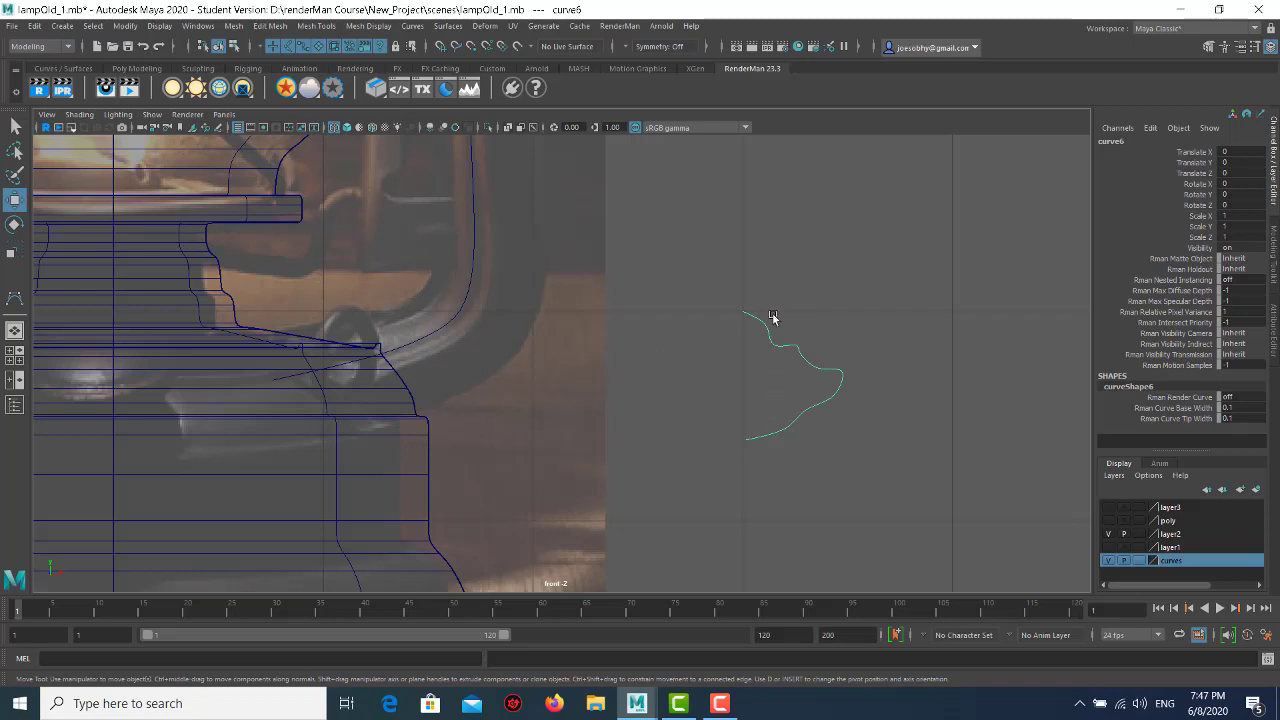
- Inspect curve6's control points, then return to Object Mode and reselect the whole curve
{"action": "right_click_drag", "start_coordinate": [765, 324], "coordinate": [705, 322]}
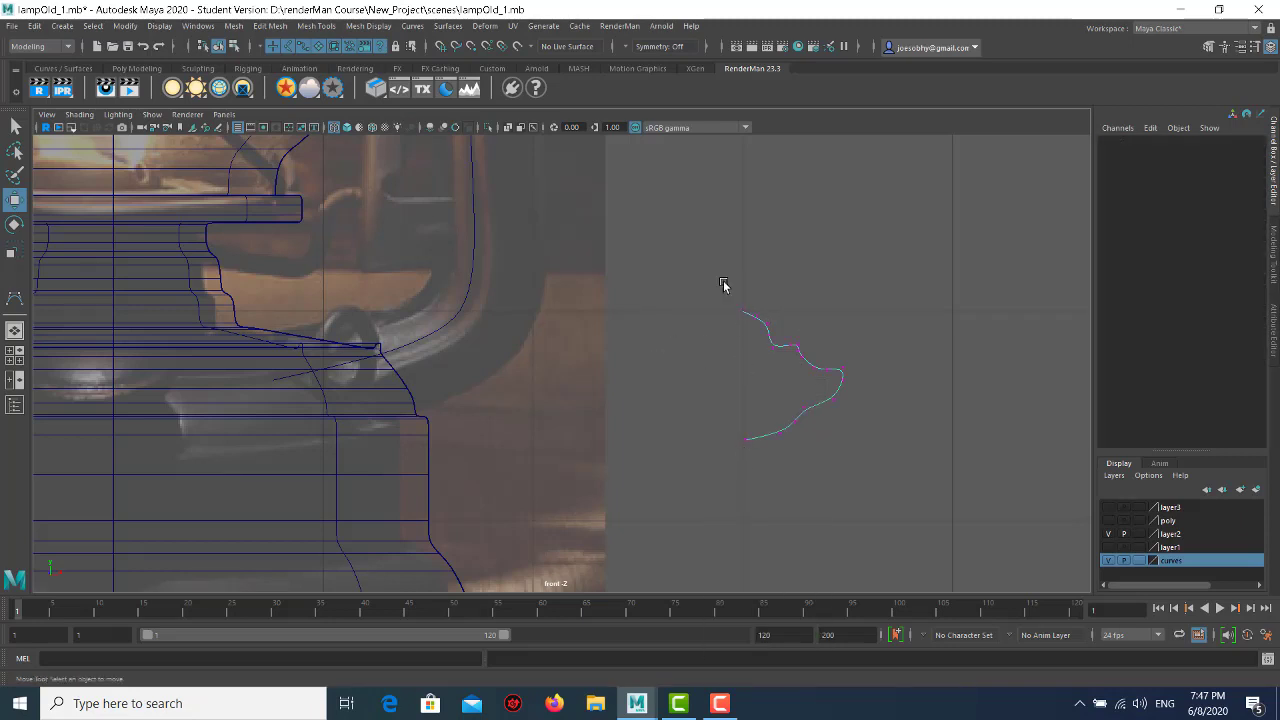
{"action": "left_click_drag", "start_coordinate": [723, 283], "coordinate": [740, 471]}
{"action": "left_click_drag", "start_coordinate": [703, 377], "coordinate": [794, 480], "text": "ctrl+alt"}
{"action": "mouse_move", "coordinate": [525, 425]}
{"action": "left_mouse_down"}
{"action": "mouse_move", "coordinate": [606, 371]}
{"action": "mouse_move", "coordinate": [589, 405]}
{"action": "left_mouse_up"}
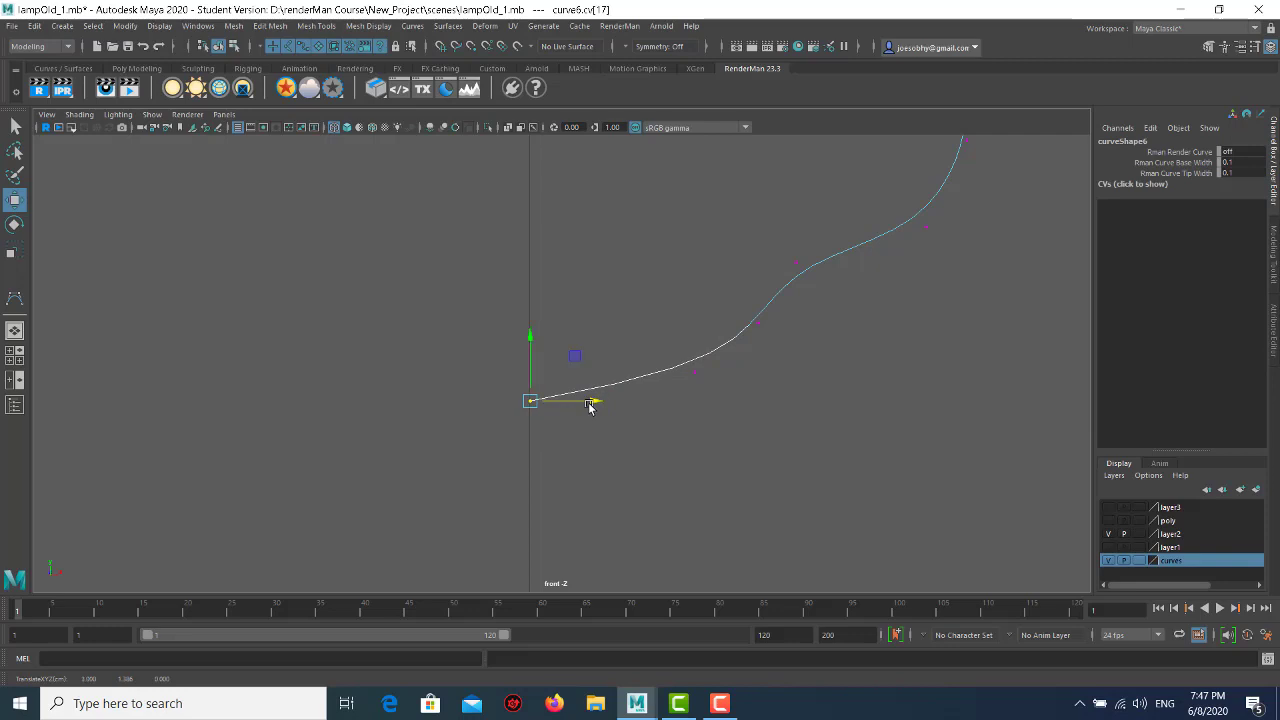
{"action": "middle_click_drag", "start_coordinate": [594, 403], "coordinate": [680, 371], "text": "alt"}
{"action": "right_click", "coordinate": [683, 339]}
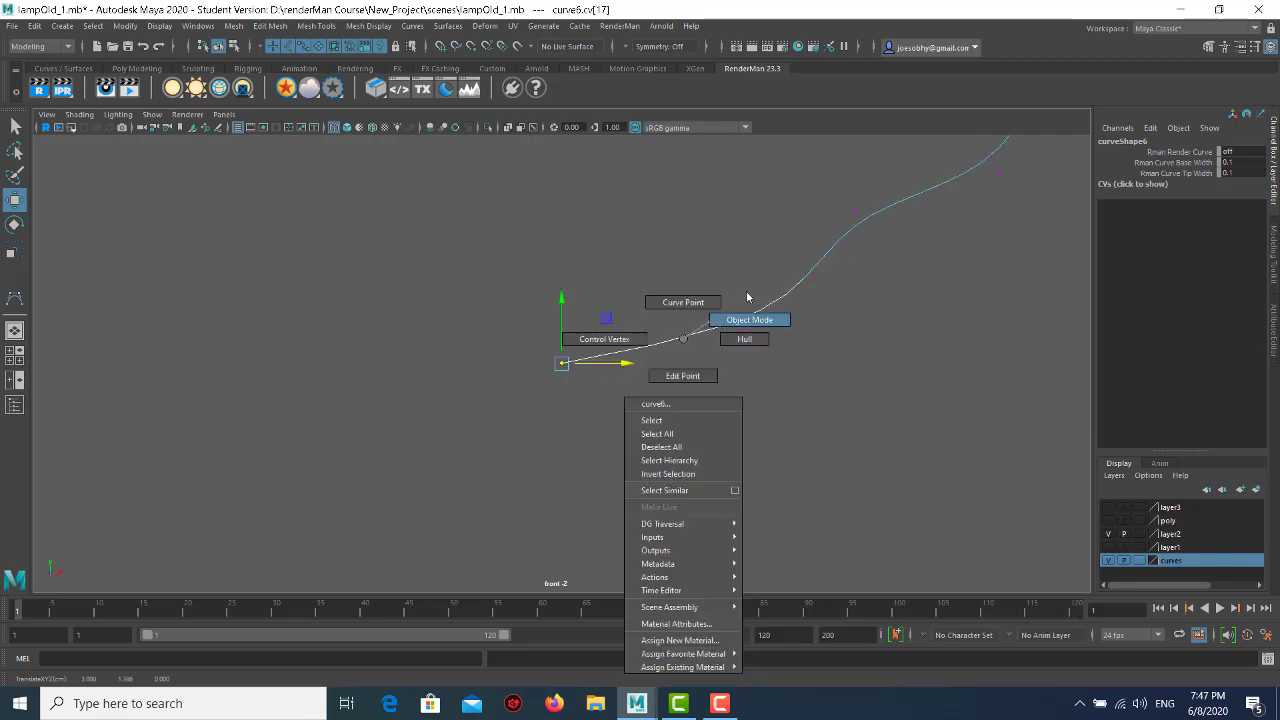
{"action": "left_click", "coordinate": [750, 318]}
{"action": "left_click", "coordinate": [789, 392]}
{"action": "left_click", "coordinate": [746, 317]}
{"action": "scroll", "coordinate": [642, 287], "scroll_direction": "down", "scroll_amount": 5}
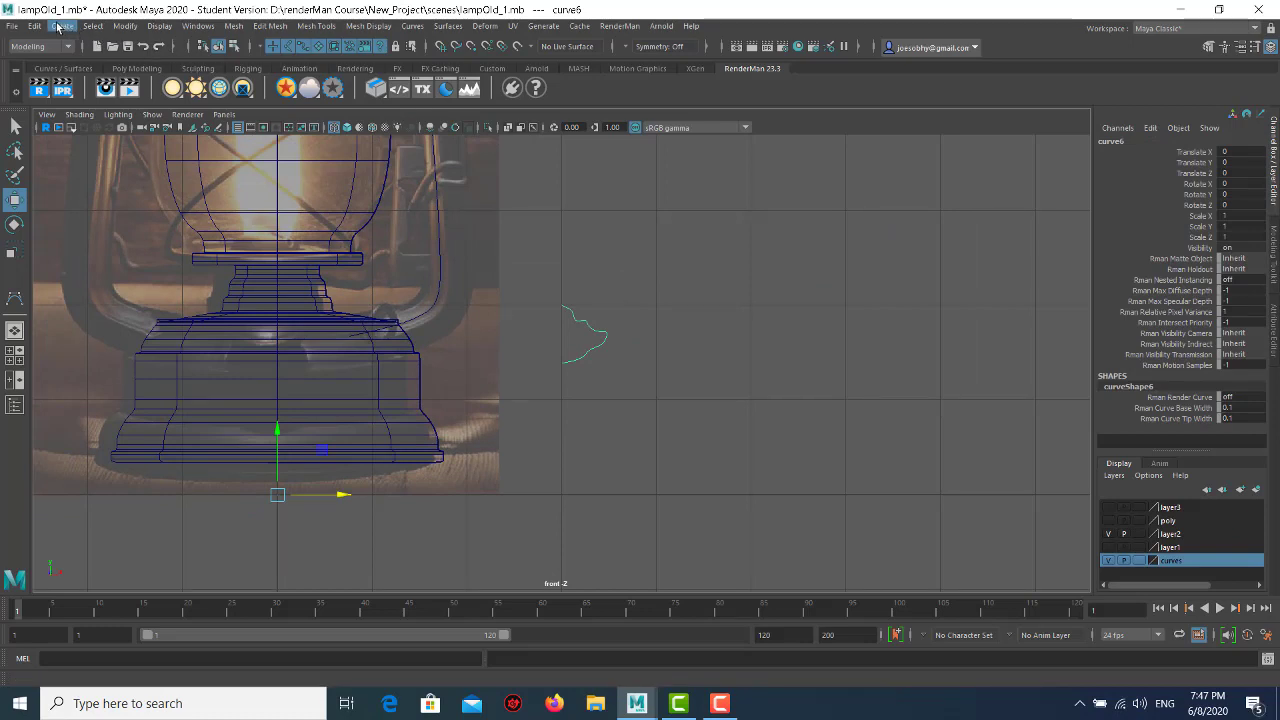
- Center curve6's pivot, then snap it onto the curve's top endpoint
{"action": "left_click", "coordinate": [124, 26]}
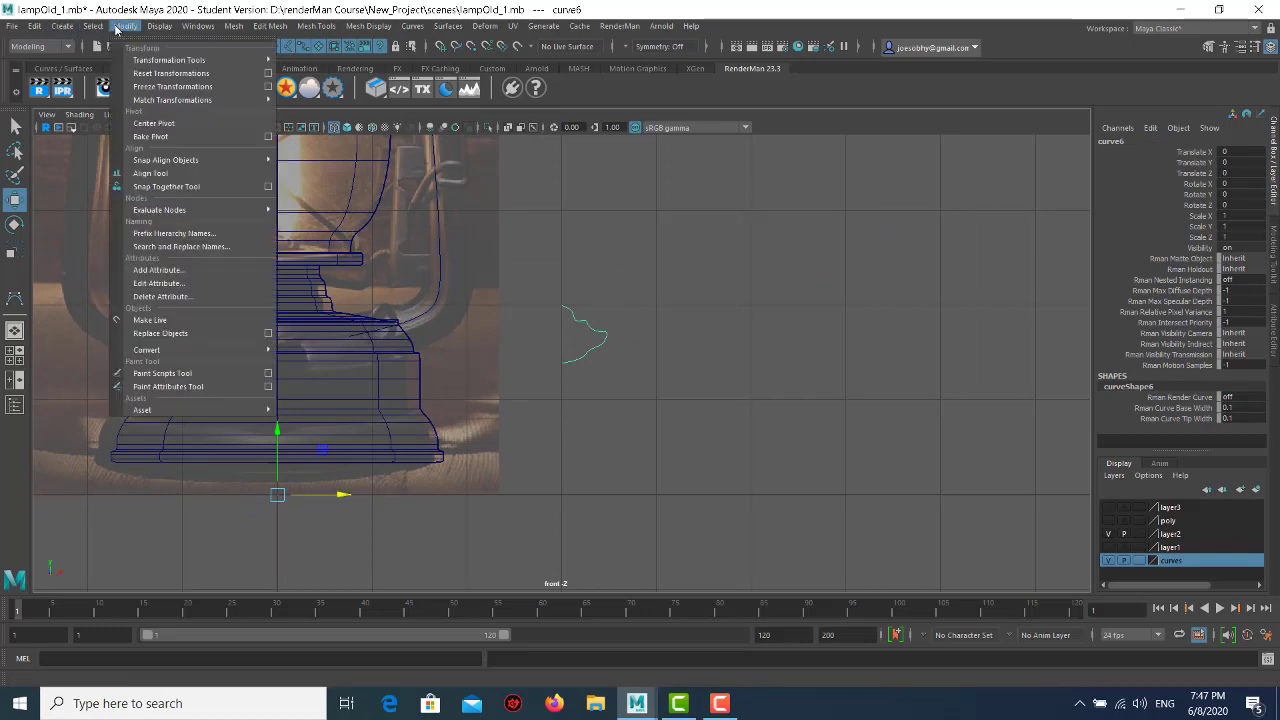
{"action": "mouse_move", "coordinate": [166, 160]}
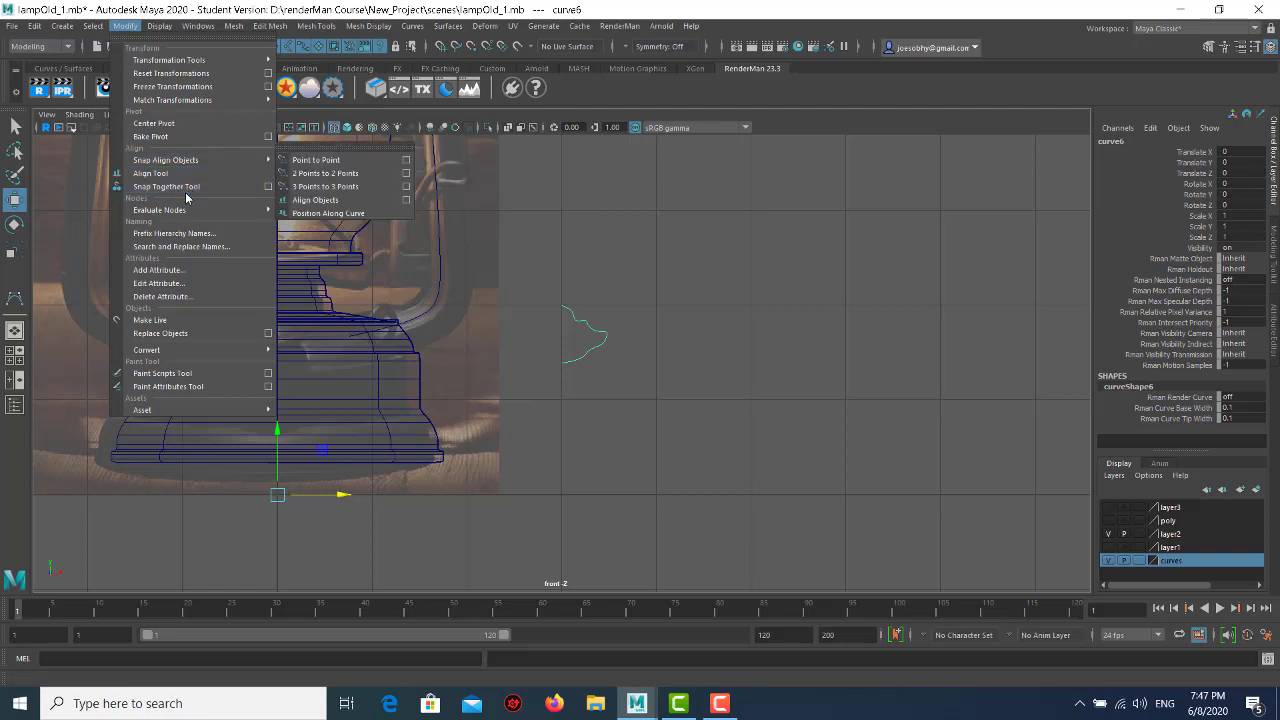
{"action": "left_click", "coordinate": [180, 123]}
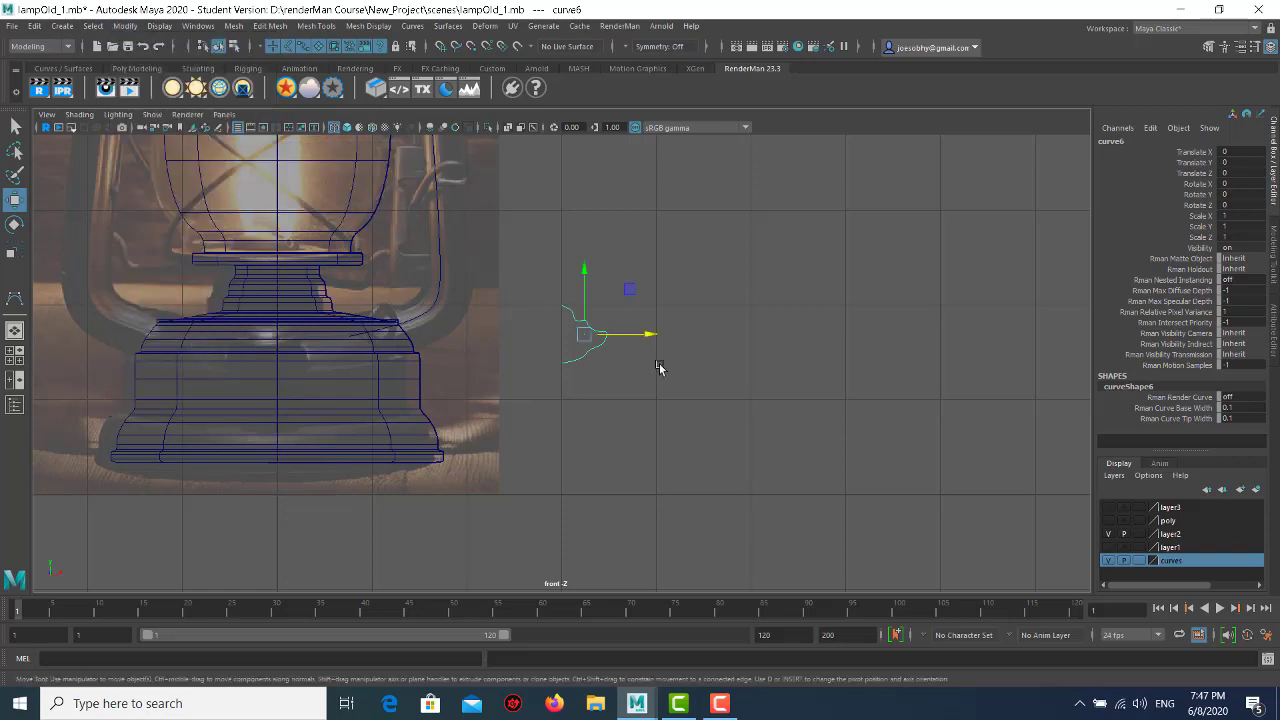
{"action": "scroll", "coordinate": [589, 366], "scroll_direction": "up", "scroll_amount": 5}
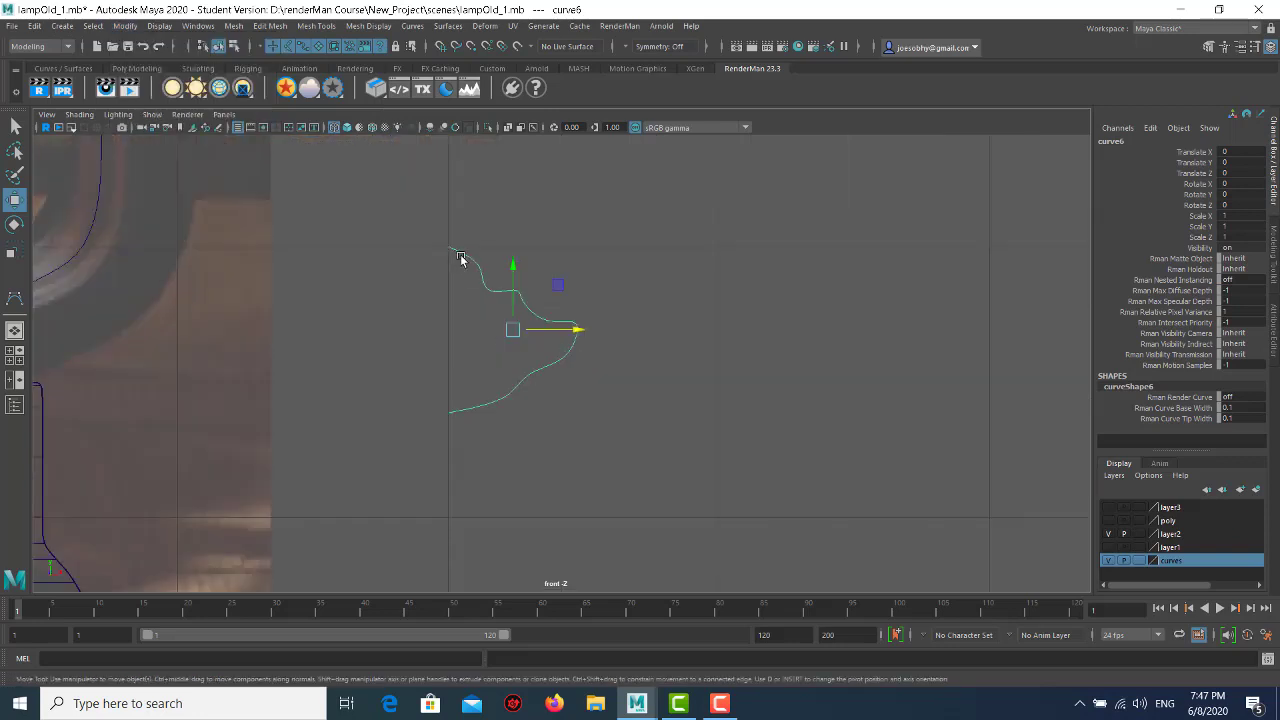
{"action": "key", "text": "d"}
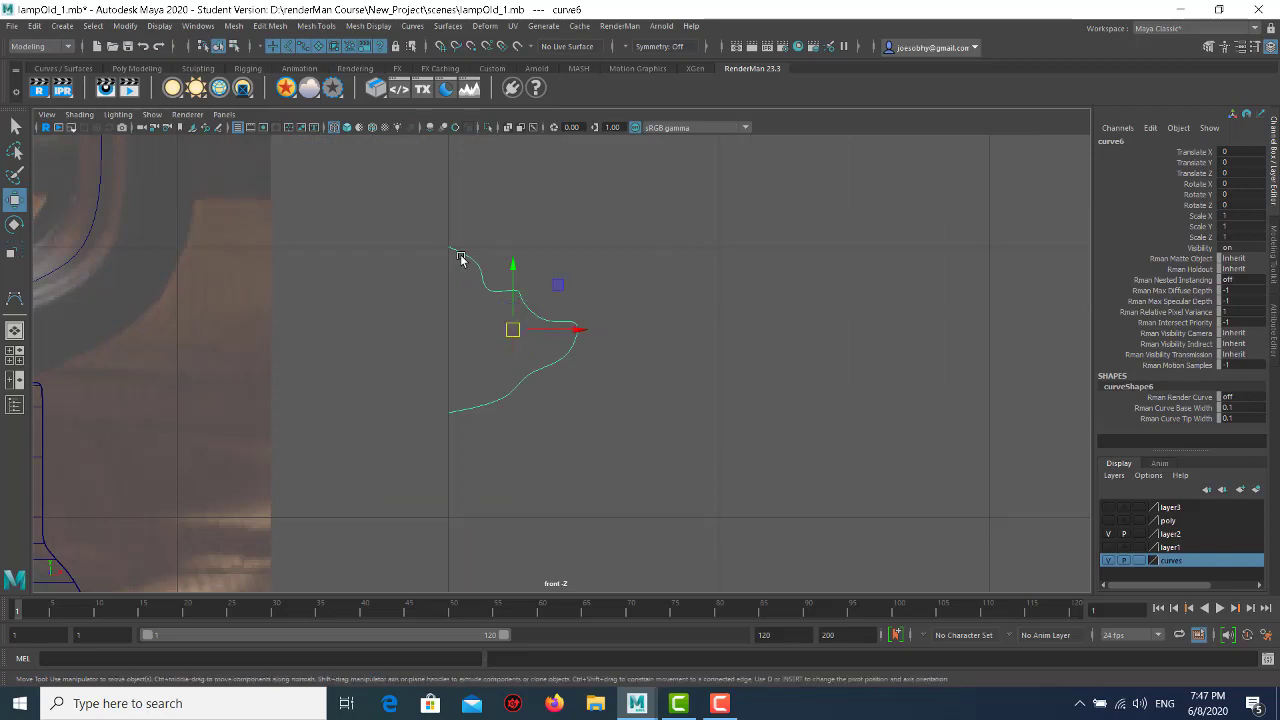
{"action": "key", "text": "d"}
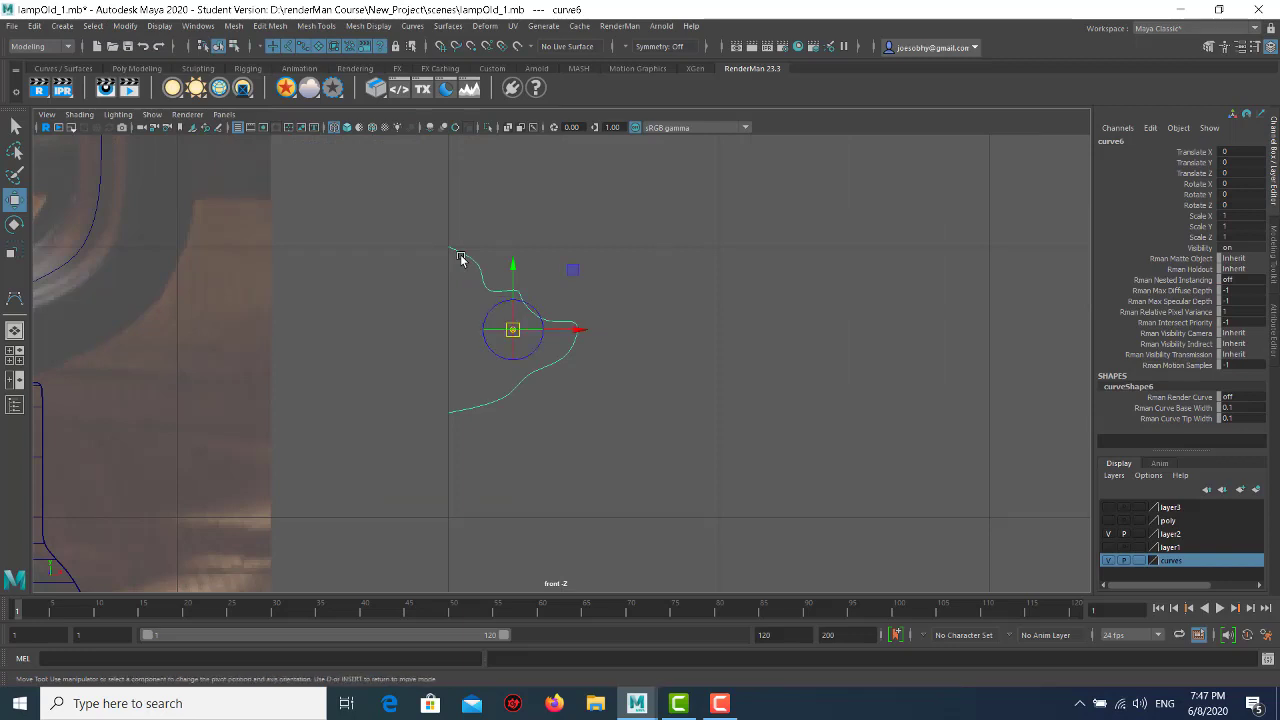
{"action": "key", "text": "c"}
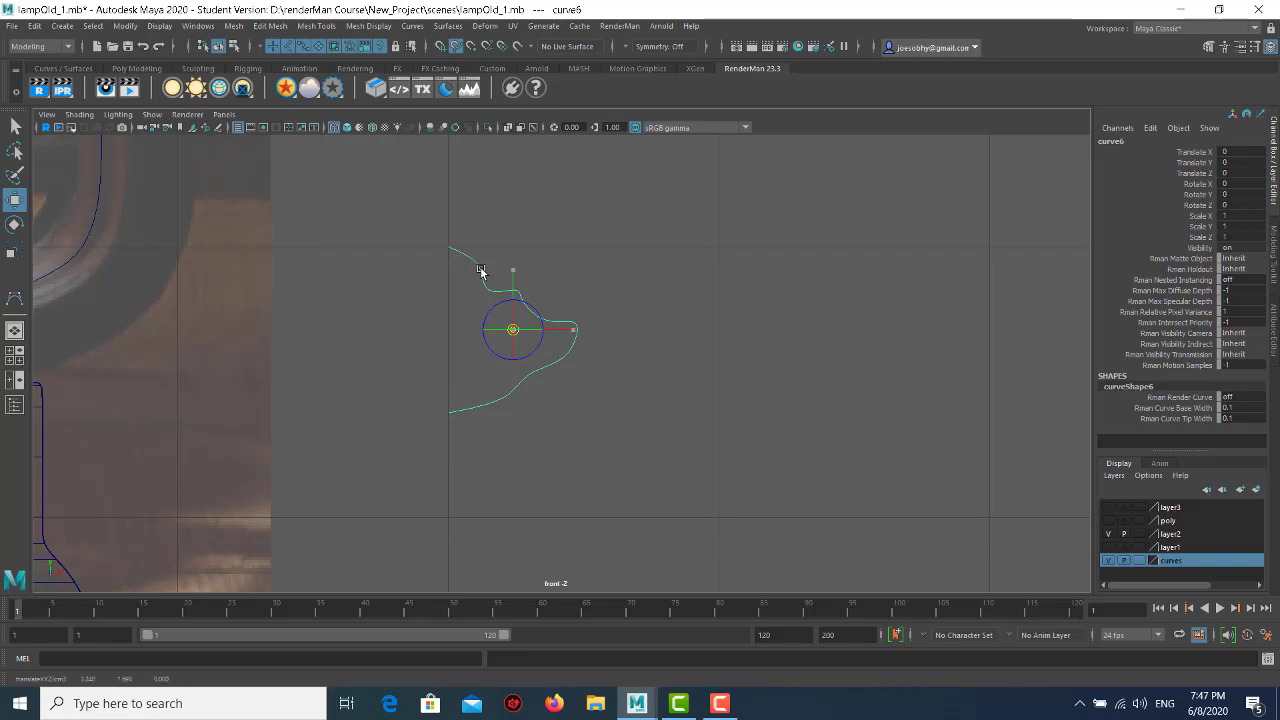
{"action": "middle_click_drag", "start_coordinate": [481, 271], "coordinate": [410, 240]}
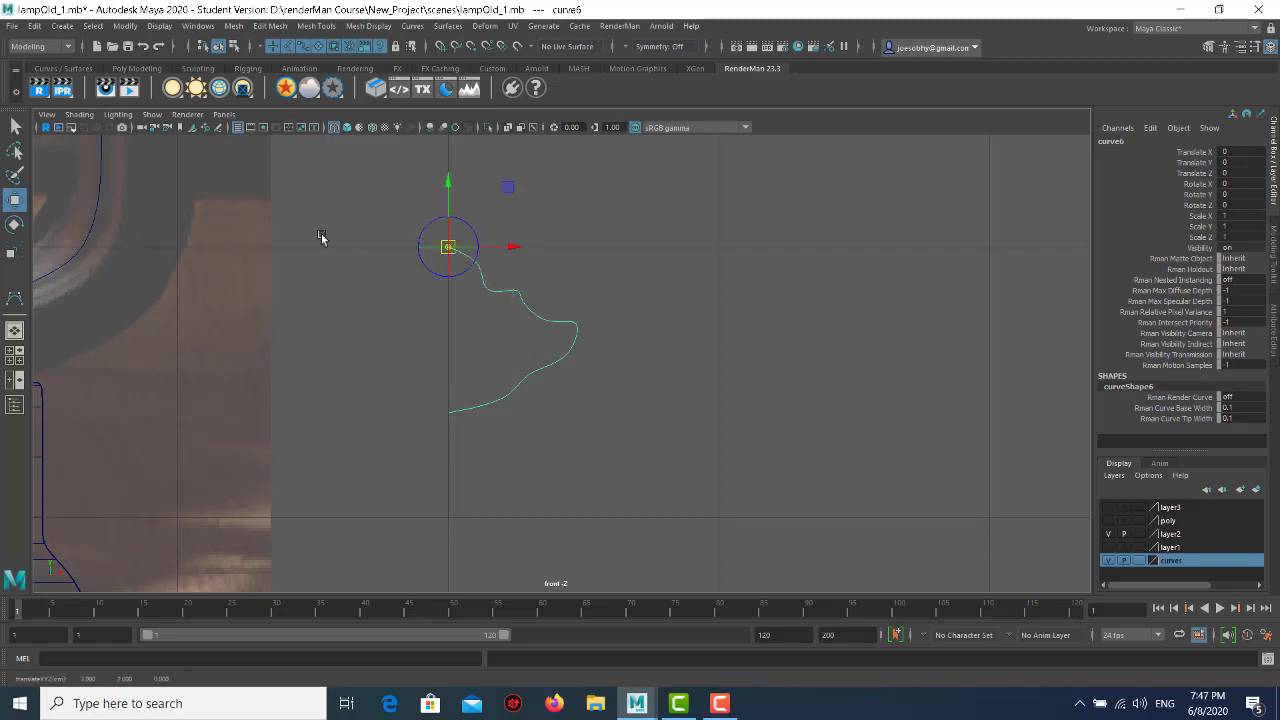
- Duplicate curve6 and set the copy's Scale X to -1 to mirror it
{"action": "left_click", "coordinate": [369, 268]}
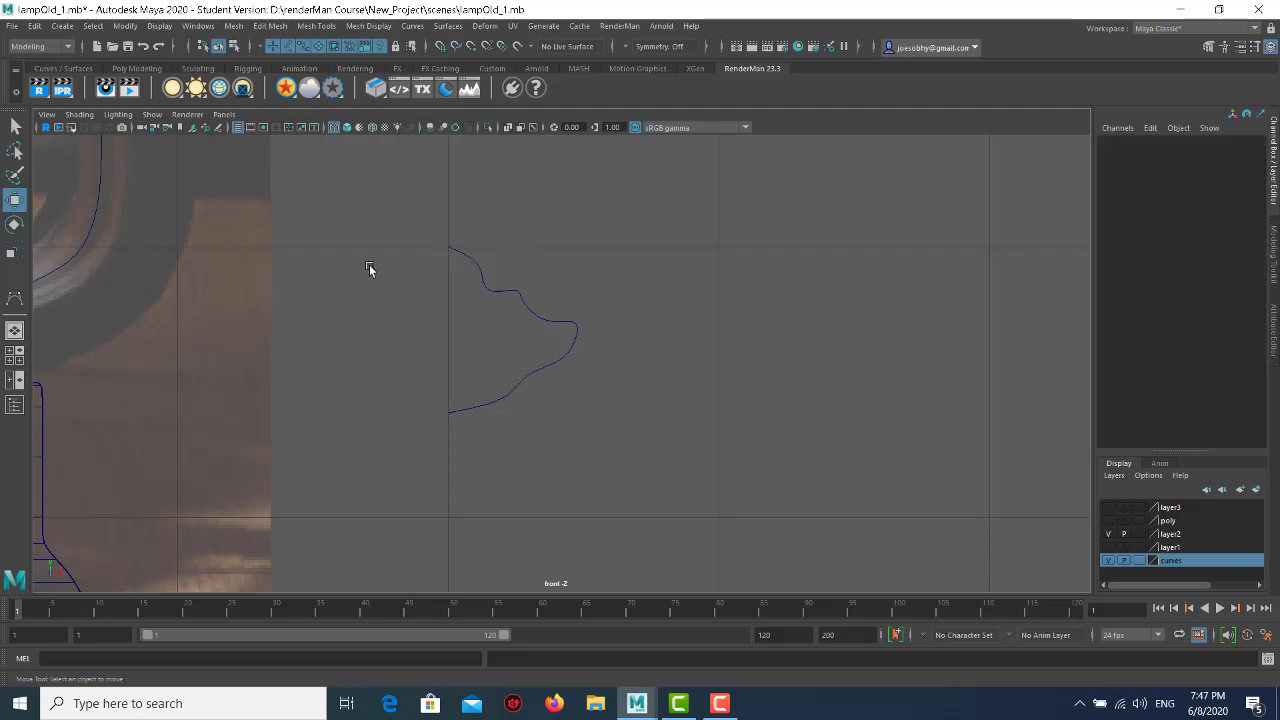
{"action": "left_click", "coordinate": [466, 259]}
{"action": "key", "text": "ctrl+d"}
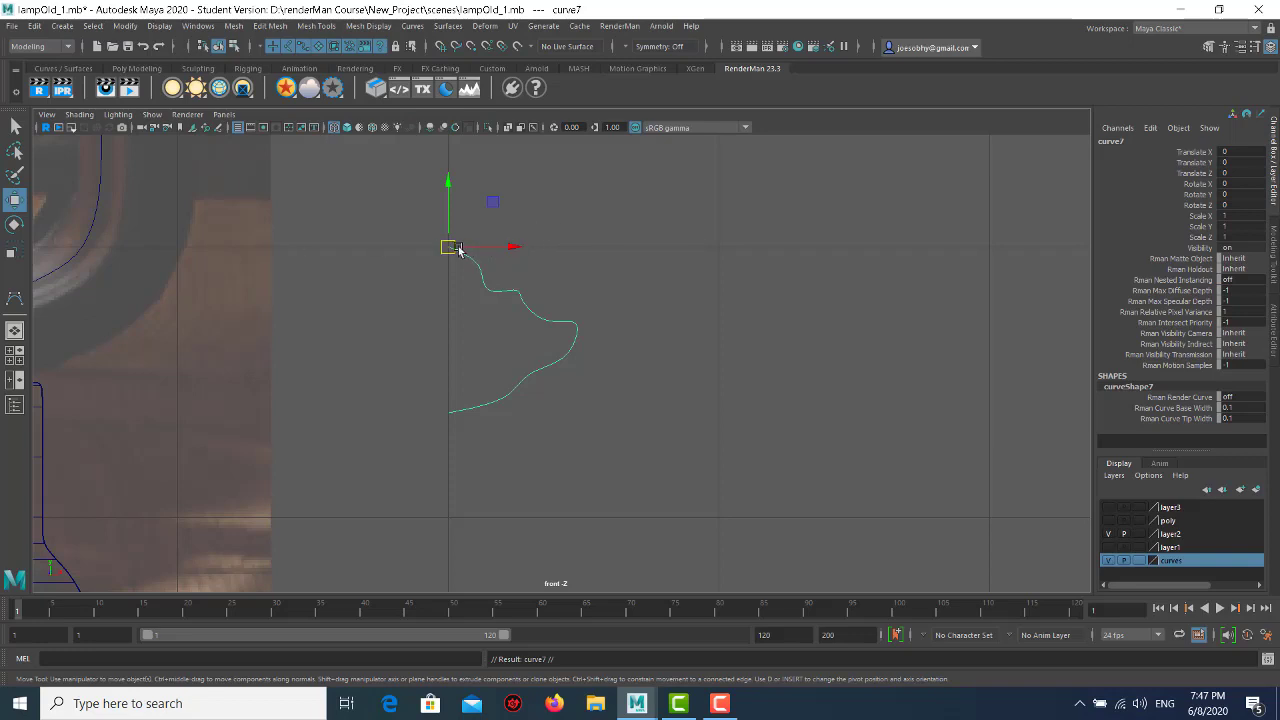
{"action": "left_click", "coordinate": [1246, 215]}
{"action": "type", "text": "1"}
{"action": "key", "text": "Return"}
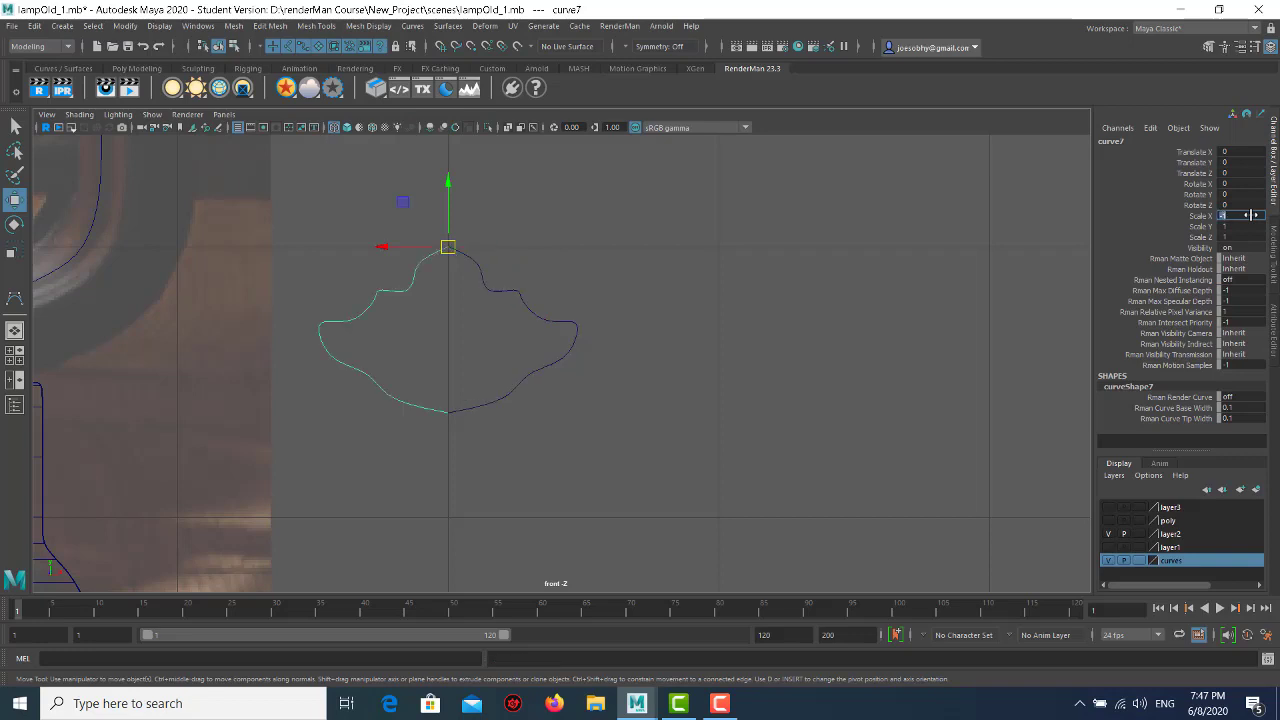
- Select both mirrored curve halves together and bring up the Curves menu
{"action": "left_click", "coordinate": [825, 306]}
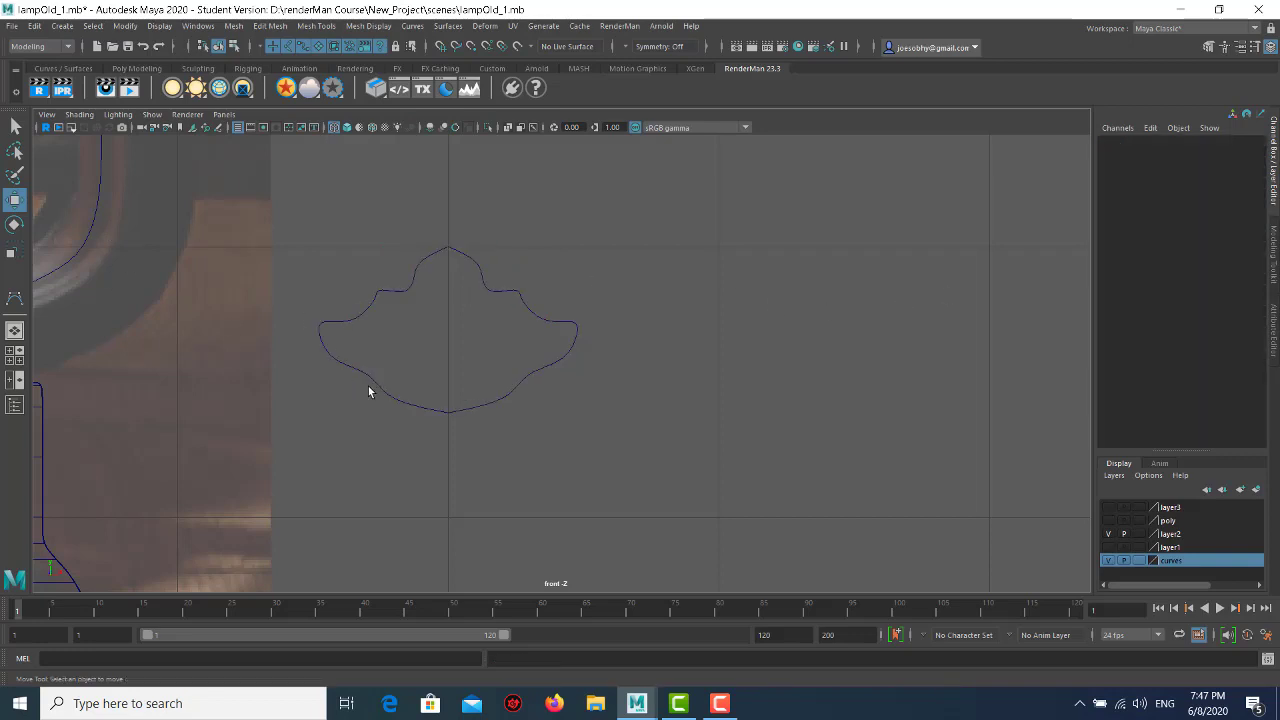
{"action": "left_click_drag", "start_coordinate": [418, 421], "coordinate": [456, 386]}
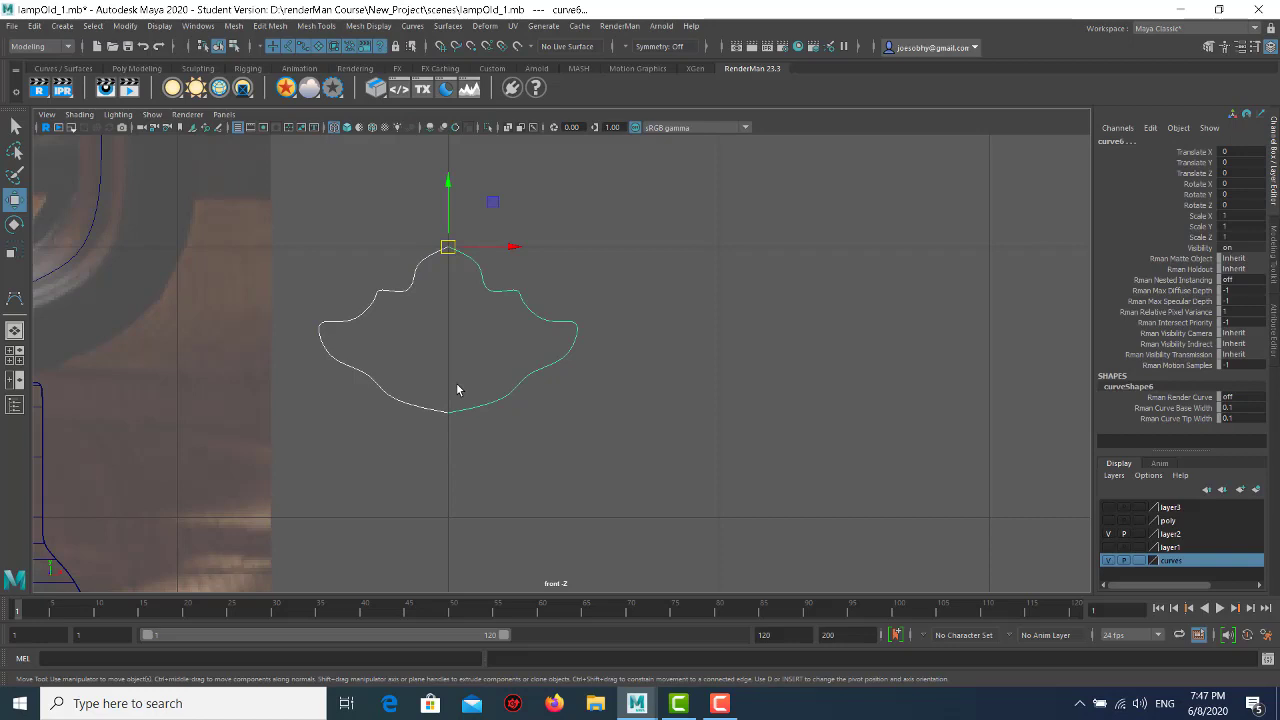
{"action": "left_click", "coordinate": [412, 26]}
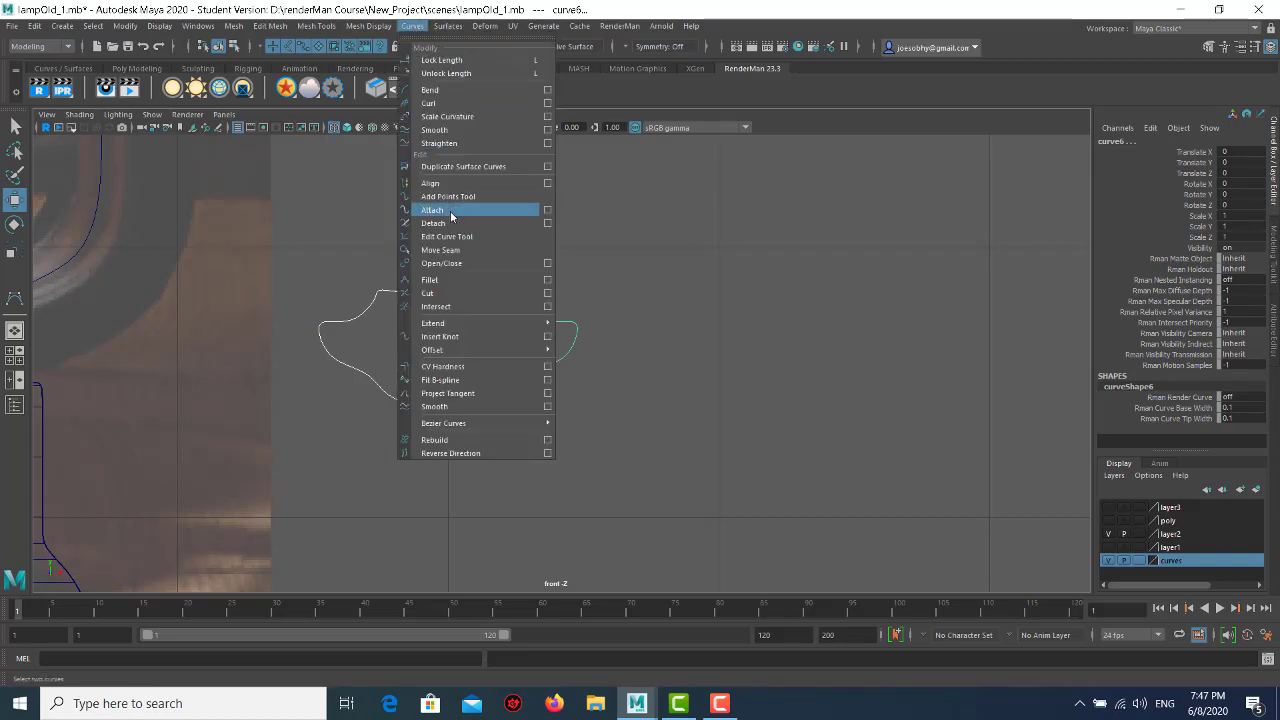
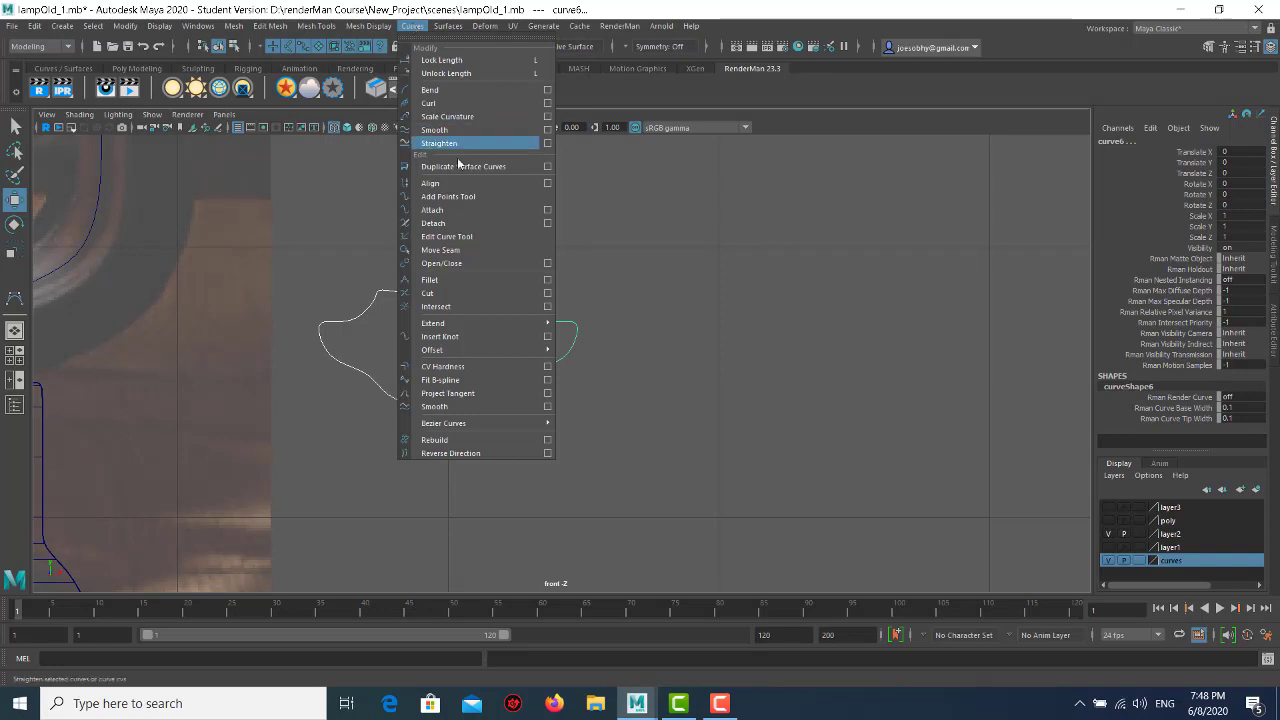
- Attach the two knob profile curves into one curve and pick the pointed apex curve
{"action": "left_click", "coordinate": [432, 209]}
{"action": "left_click", "coordinate": [529, 343]}
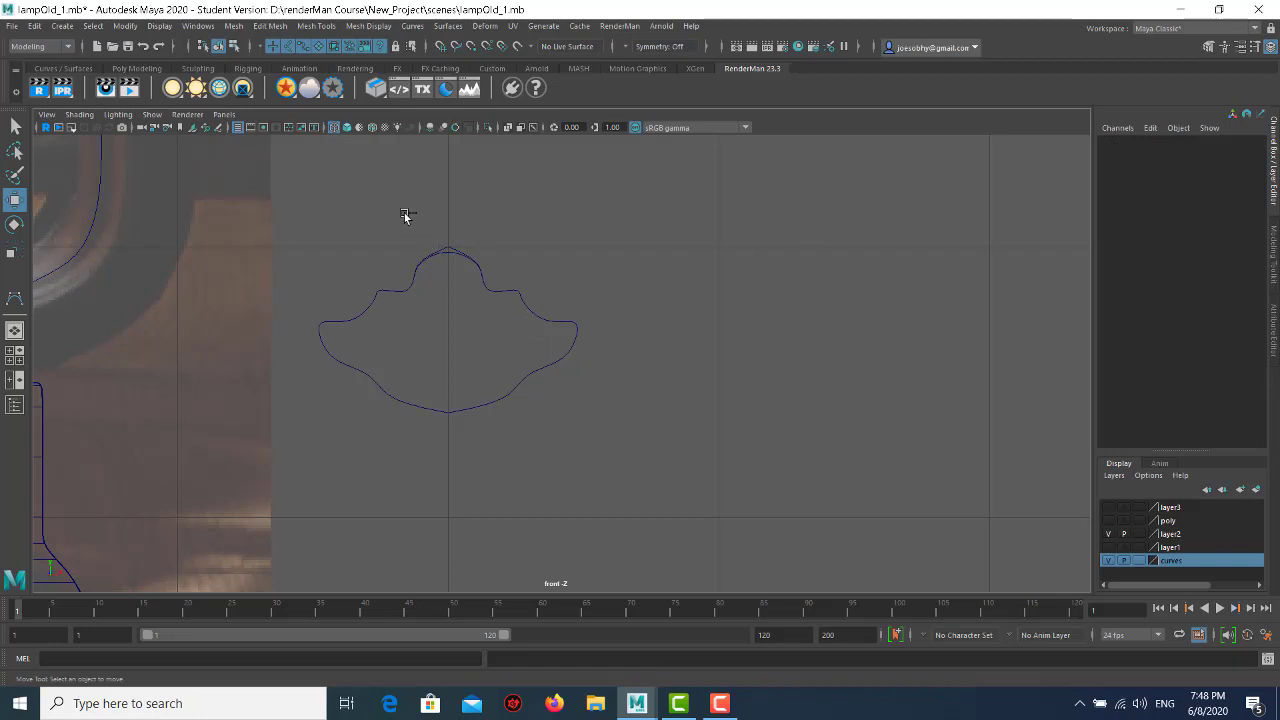
{"action": "right_click_drag", "start_coordinate": [406, 217], "coordinate": [476, 291], "text": "alt"}
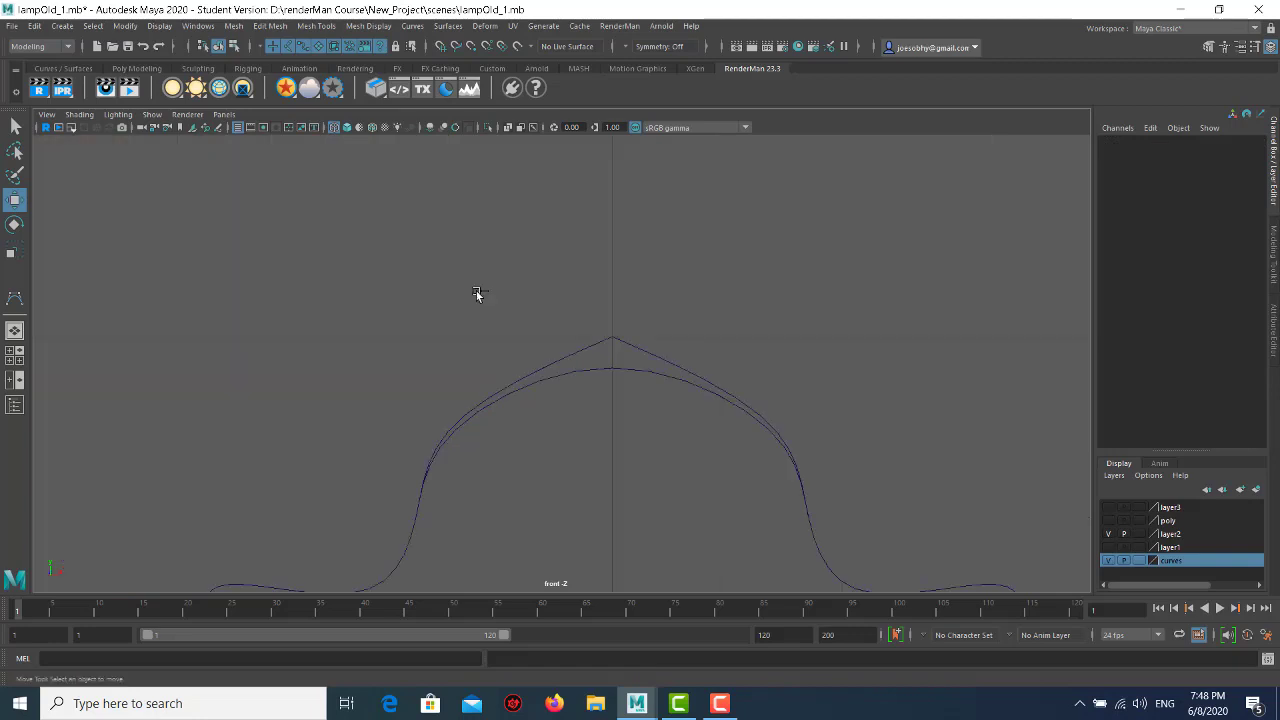
{"action": "left_click", "coordinate": [600, 370]}
{"action": "left_click_drag", "start_coordinate": [524, 339], "coordinate": [656, 333]}
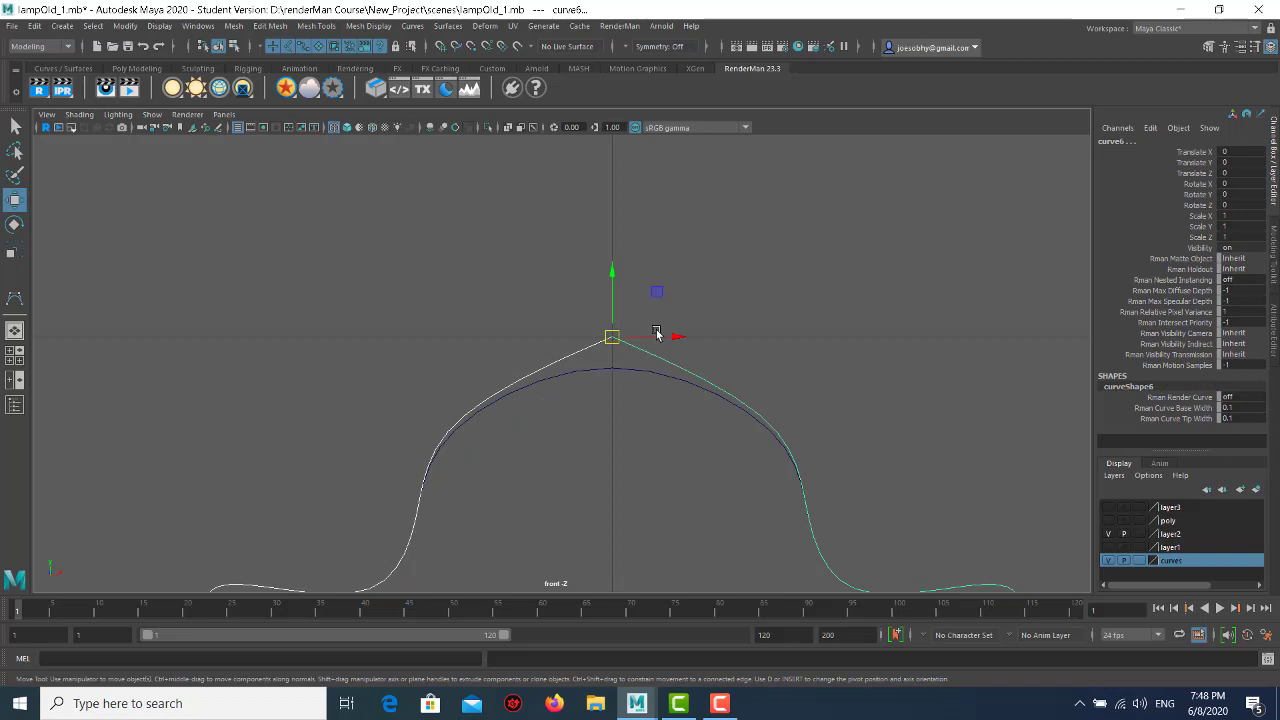
- Delete the leftover pointed duplicate curve and frame the whole lantern scene
{"action": "right_click_drag", "start_coordinate": [694, 340], "coordinate": [534, 336], "text": "alt"}
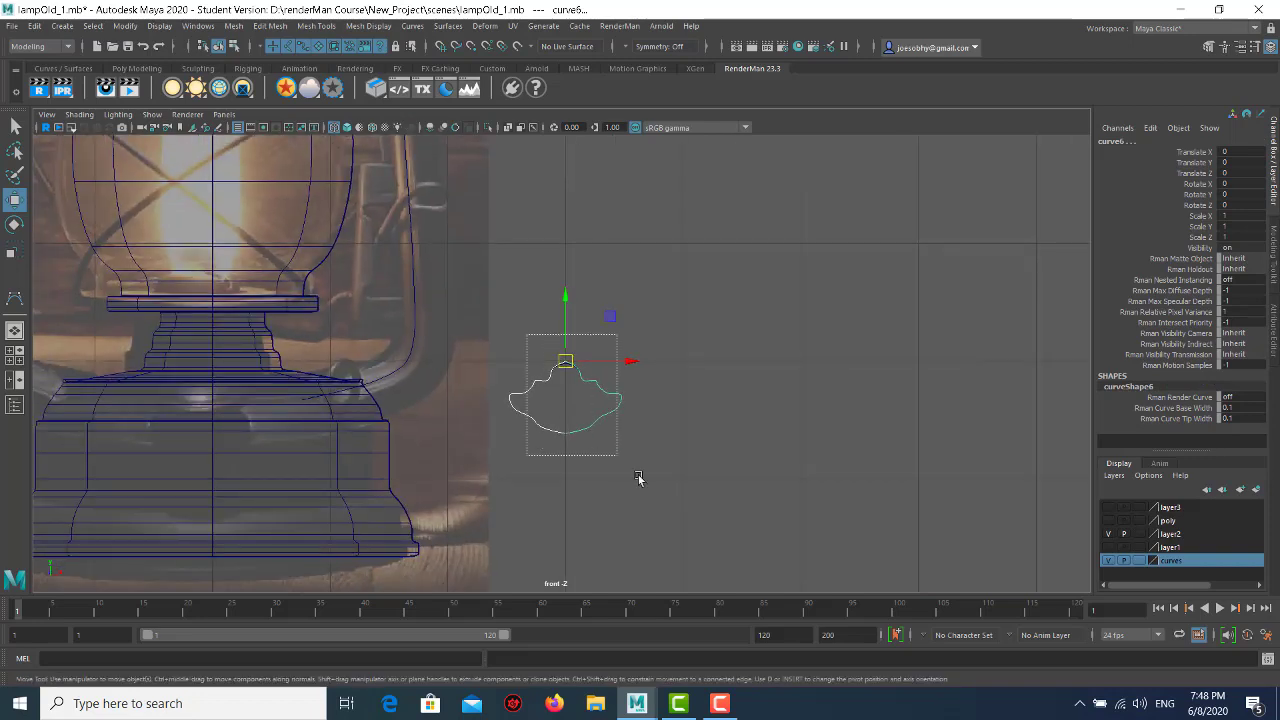
{"action": "left_click", "coordinate": [34, 26]}
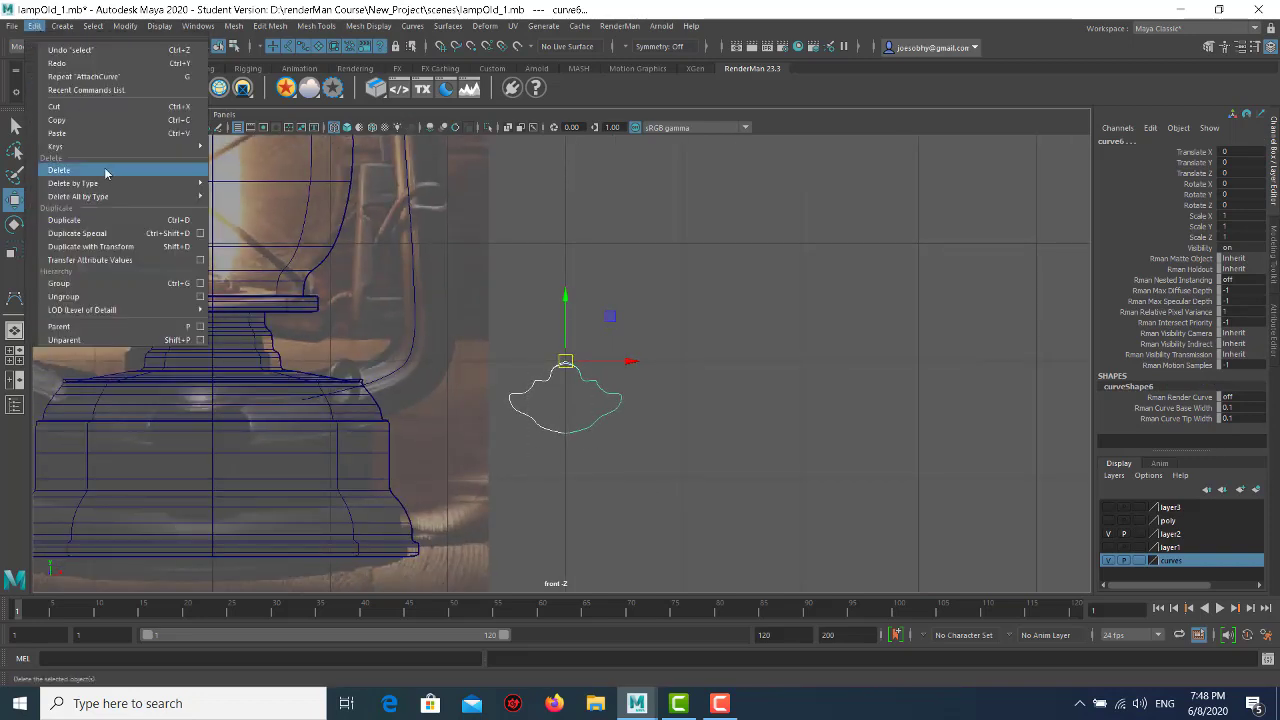
{"action": "left_click", "coordinate": [453, 365]}
{"action": "left_click", "coordinate": [666, 358]}
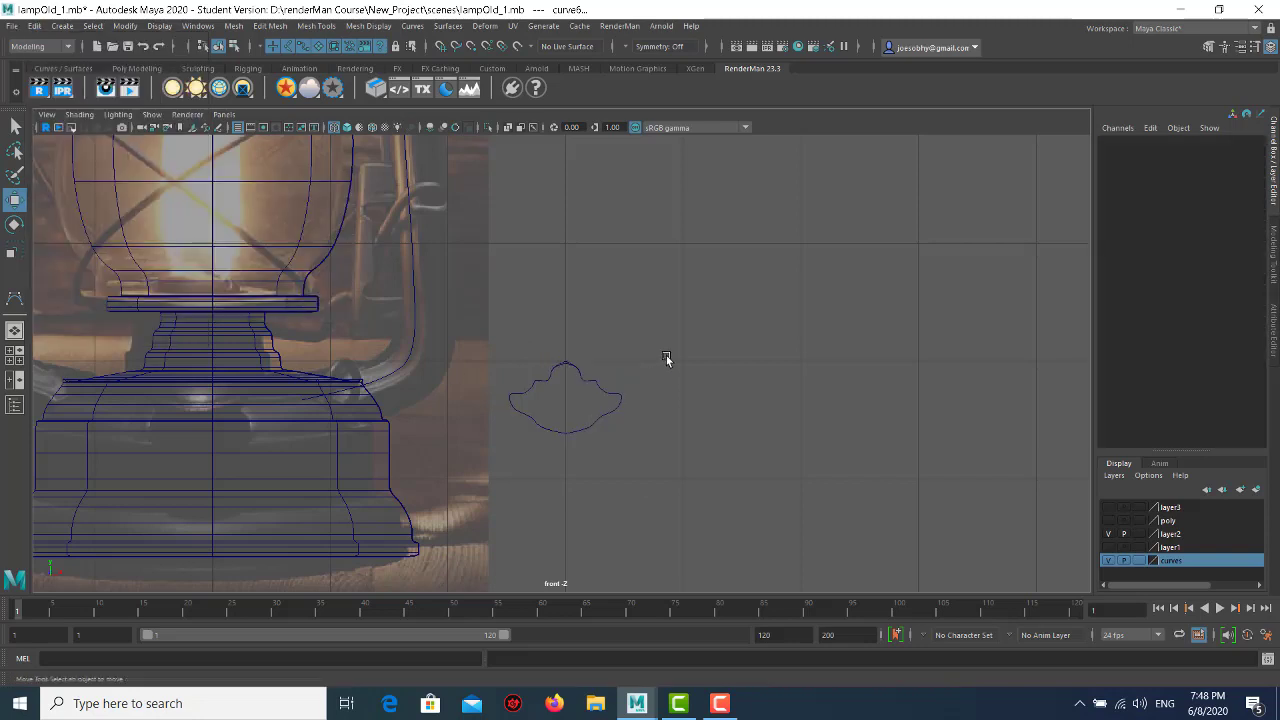
{"action": "scroll", "coordinate": [594, 400], "scroll_direction": "up", "scroll_amount": 5}
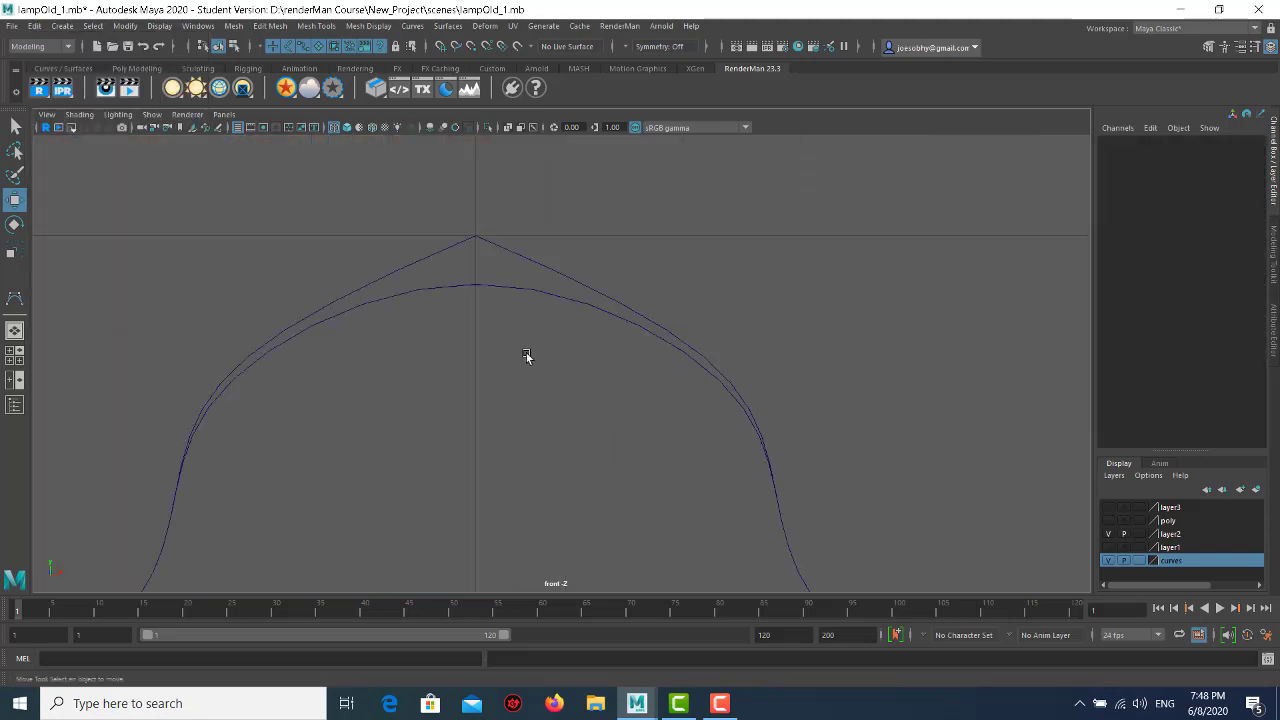
{"action": "left_click", "coordinate": [473, 241]}
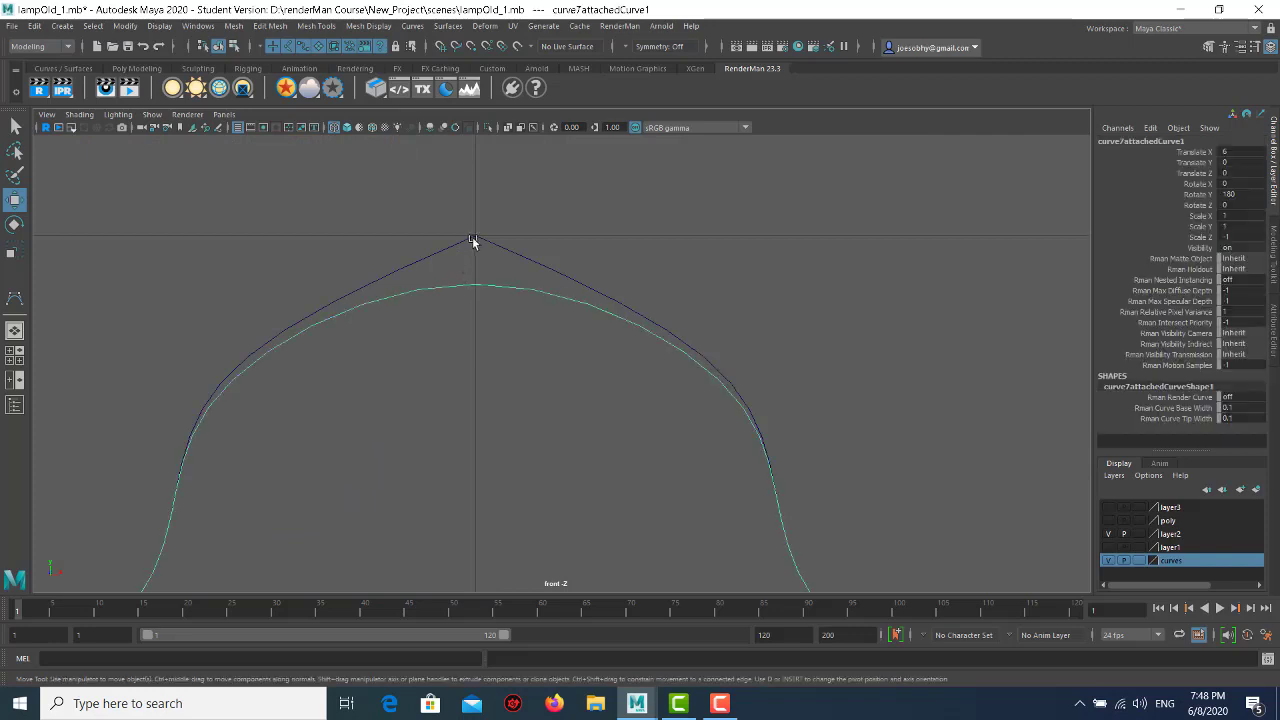
{"action": "left_click_drag", "start_coordinate": [412, 256], "coordinate": [543, 206]}
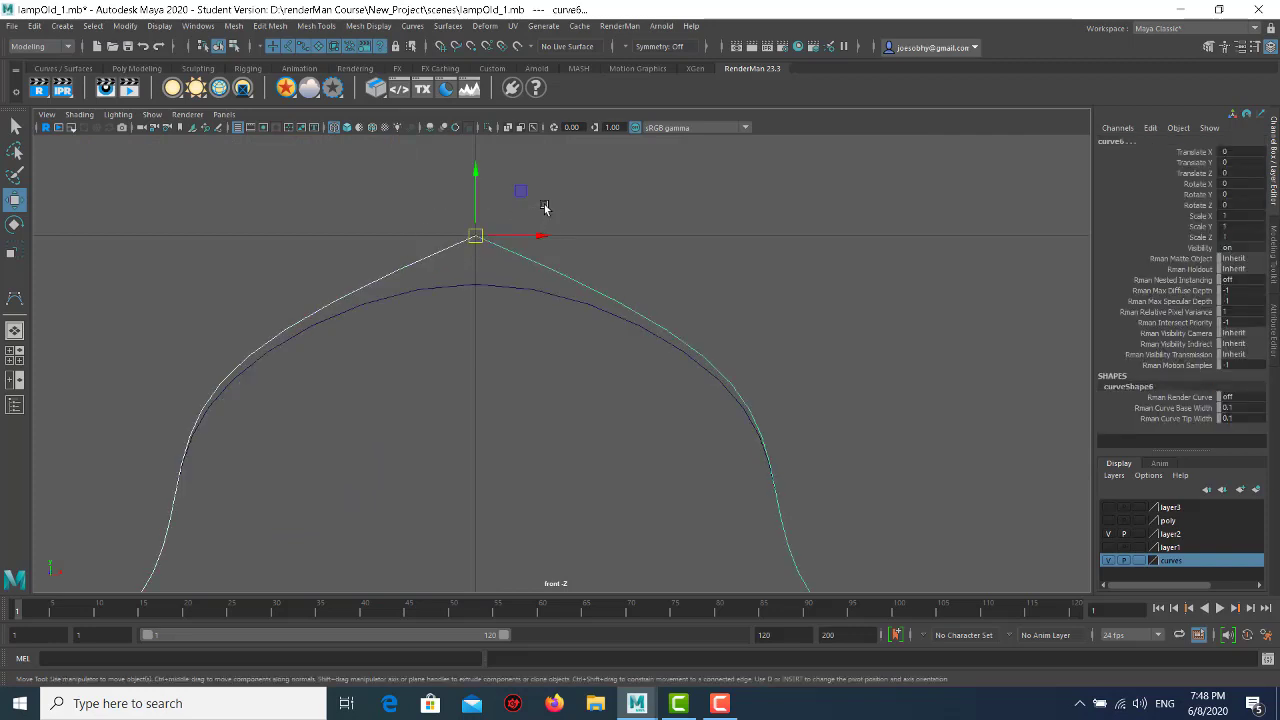
{"action": "key", "text": "Delete"}
{"action": "left_click_drag", "start_coordinate": [549, 241], "coordinate": [530, 362]}
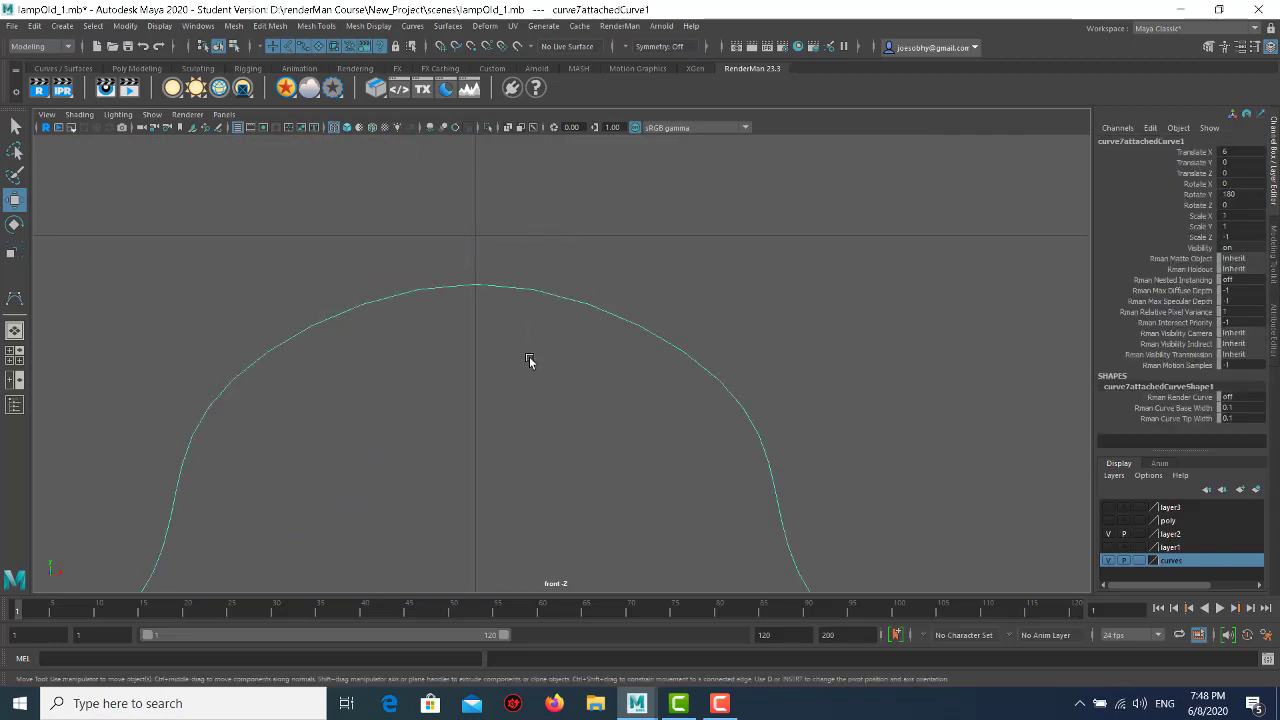
{"action": "key", "text": "a"}
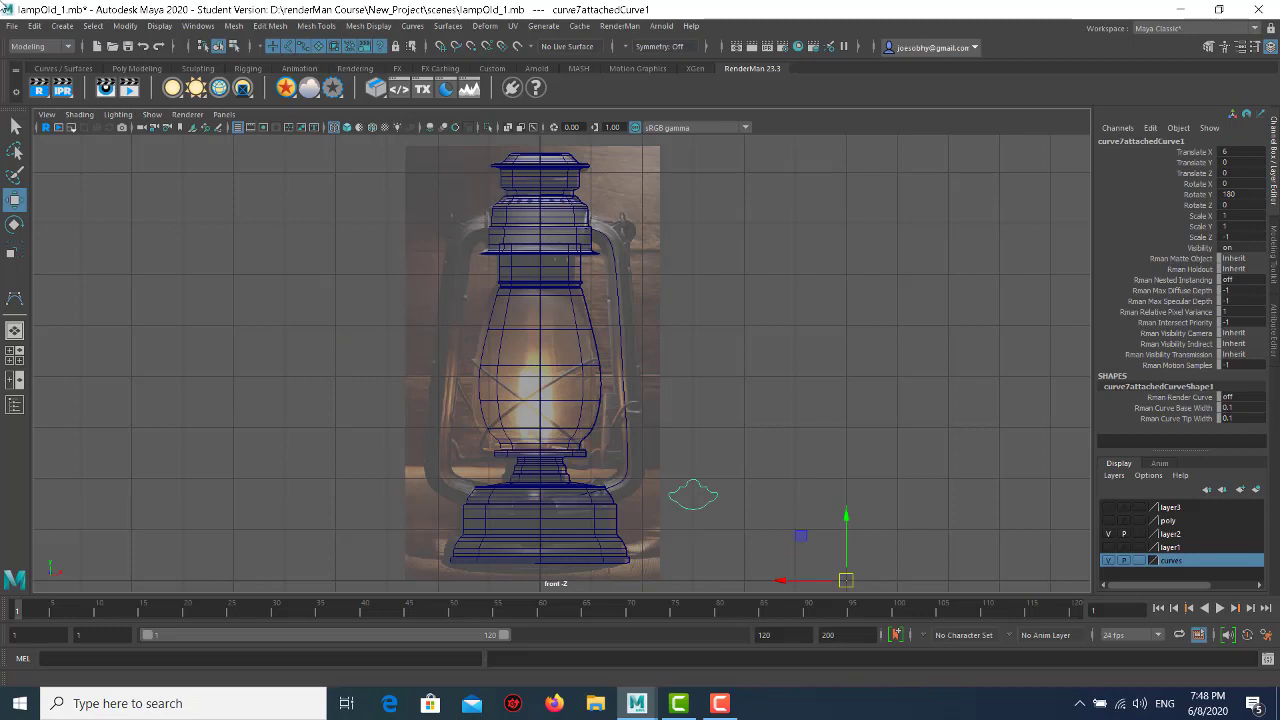
- Center the pivot of the attached knob curve
{"action": "left_click", "coordinate": [125, 26]}
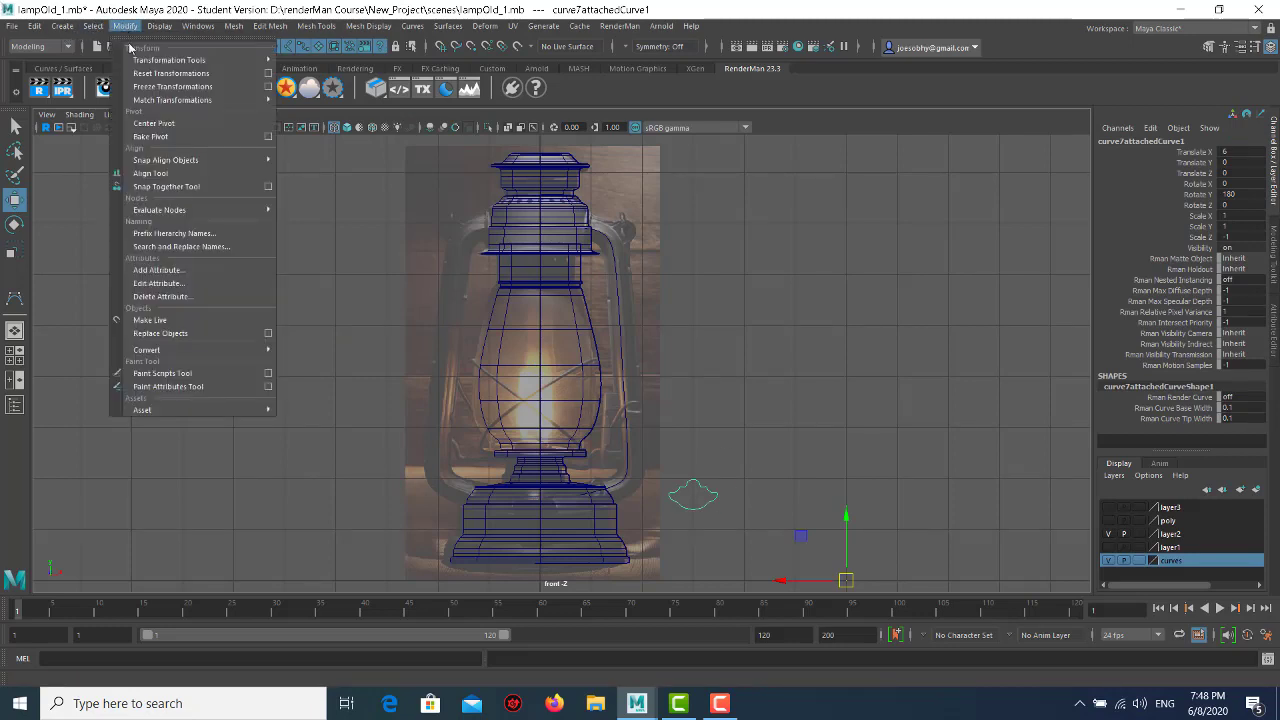
{"action": "left_click", "coordinate": [160, 123]}
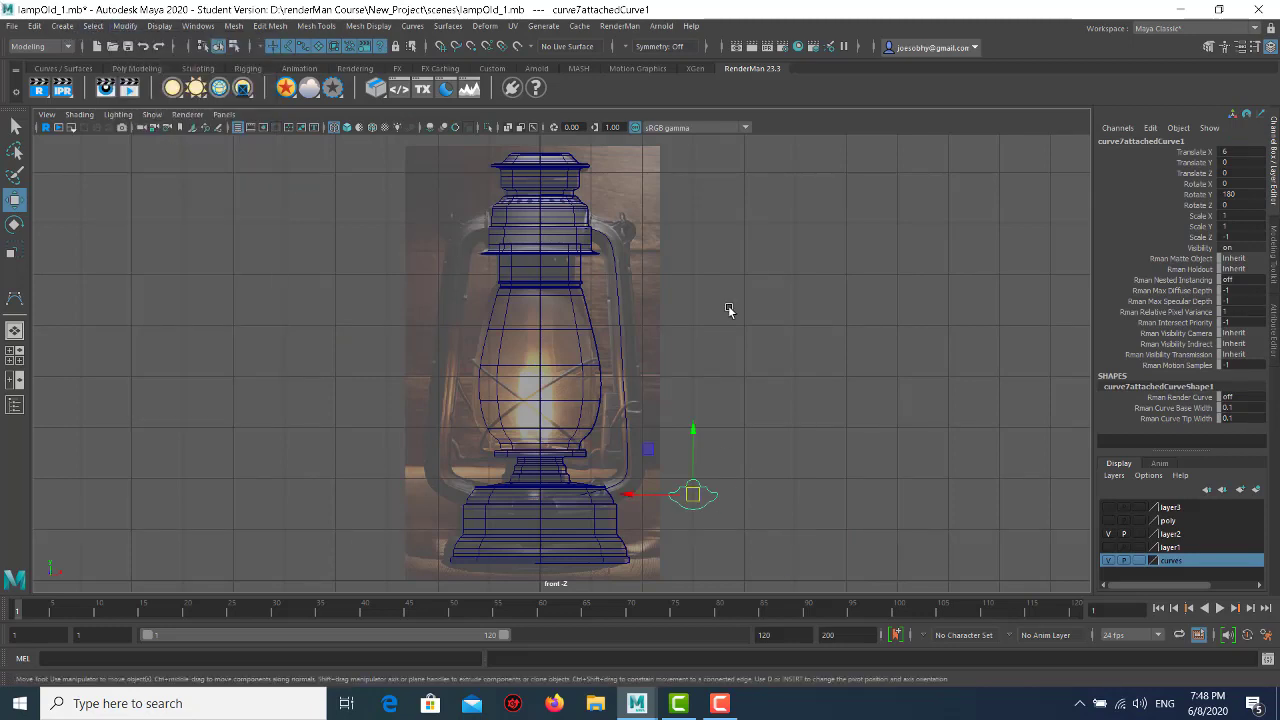
{"action": "left_click", "coordinate": [760, 348]}
{"action": "left_click_drag", "start_coordinate": [699, 468], "coordinate": [705, 526]}
- Extrude a Tube along the handle path curve and view the model shaded
{"action": "left_click", "coordinate": [625, 437]}
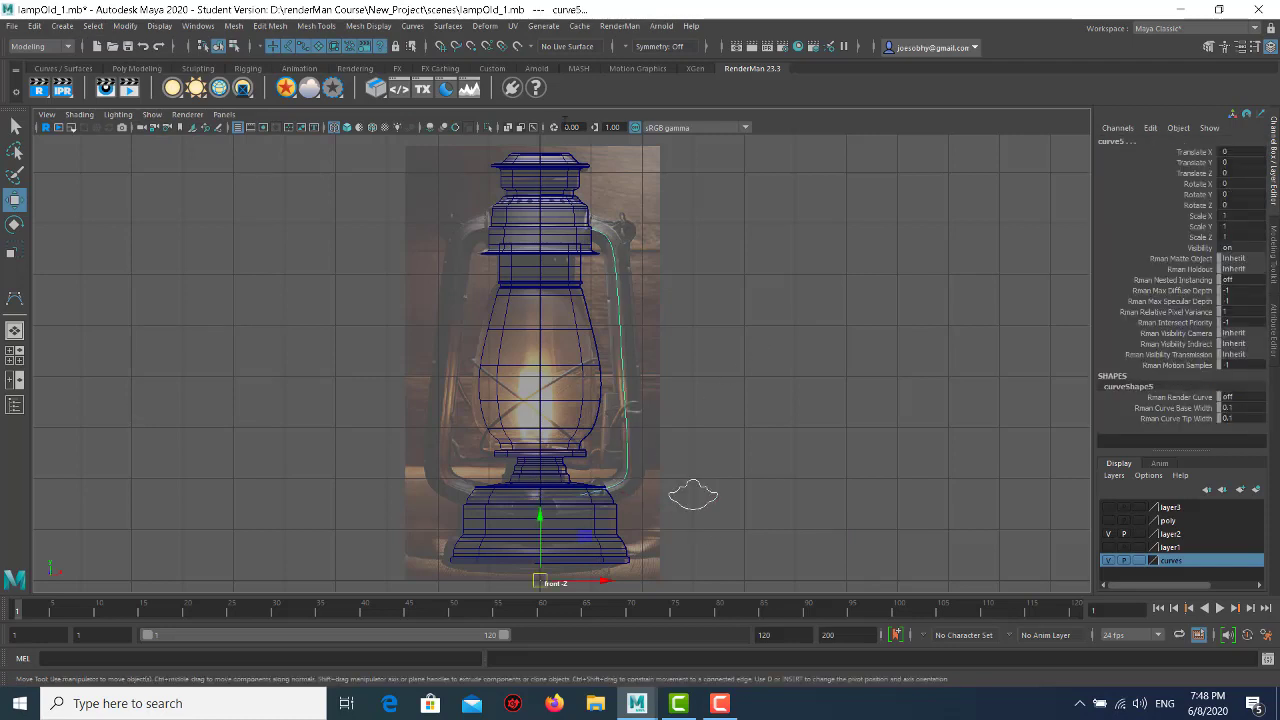
{"action": "left_click", "coordinate": [462, 30]}
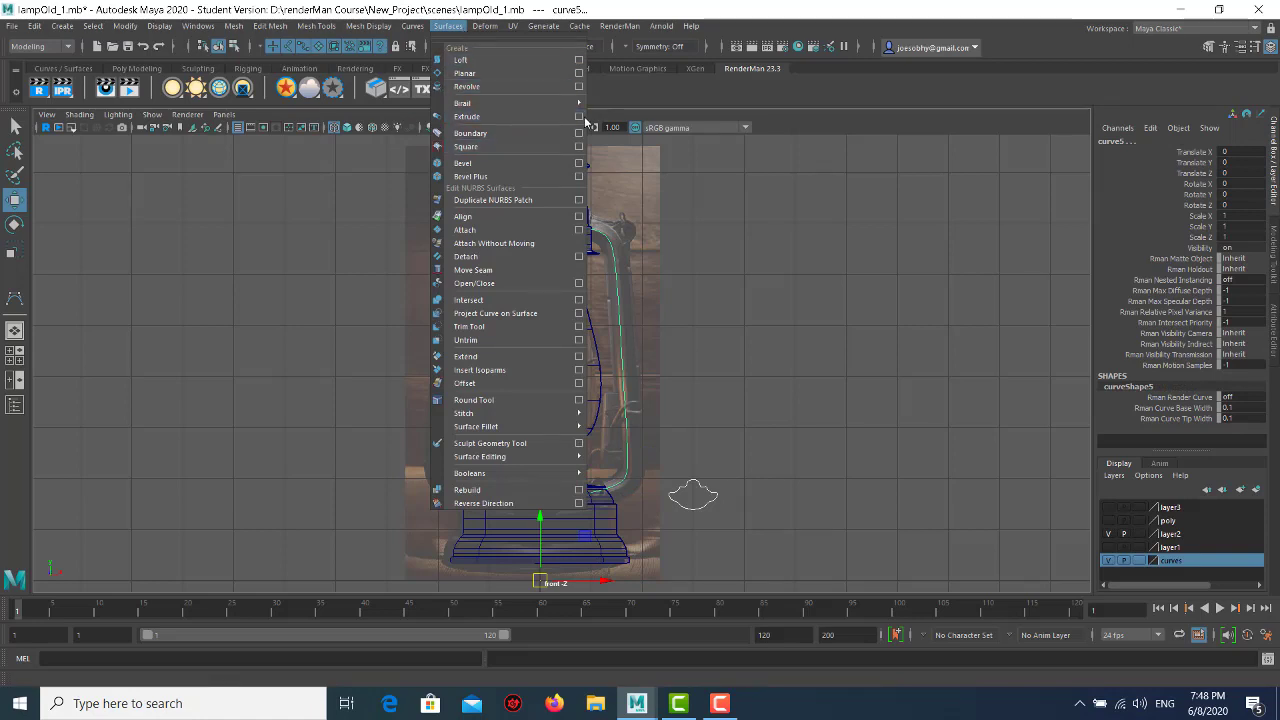
{"action": "left_click", "coordinate": [579, 116]}
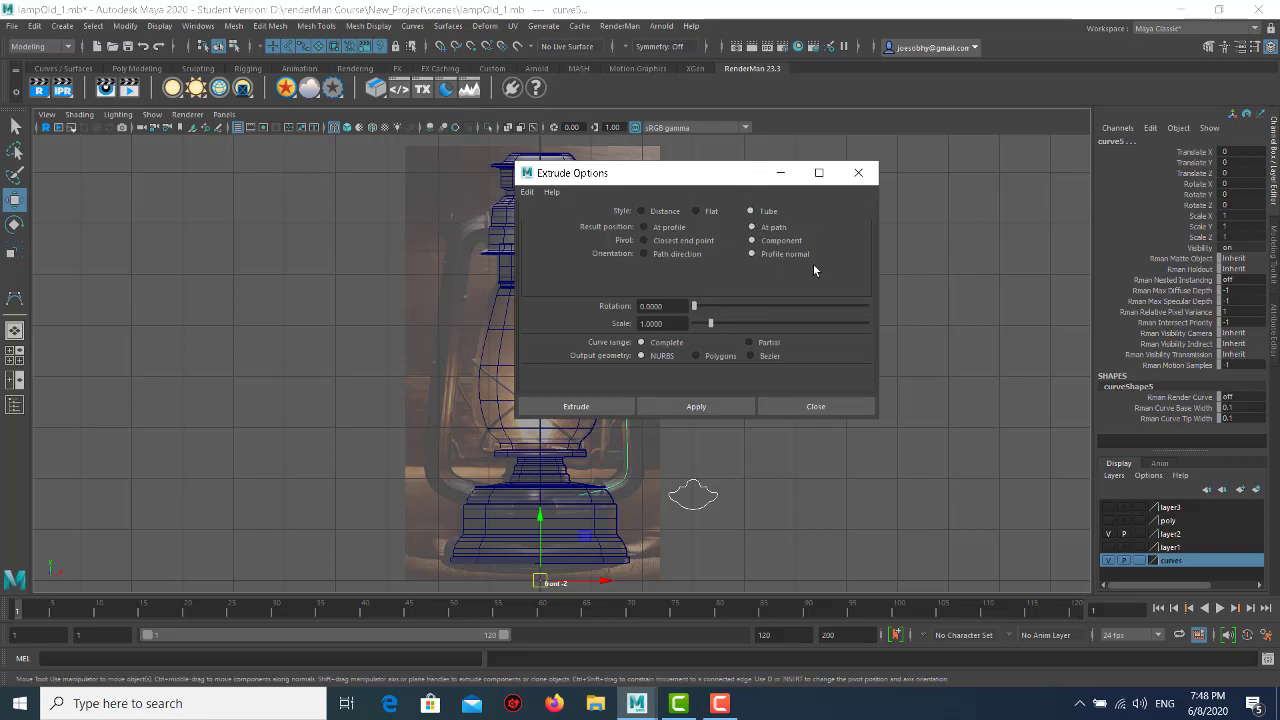
{"action": "left_click_drag", "start_coordinate": [685, 173], "coordinate": [848, 162]}
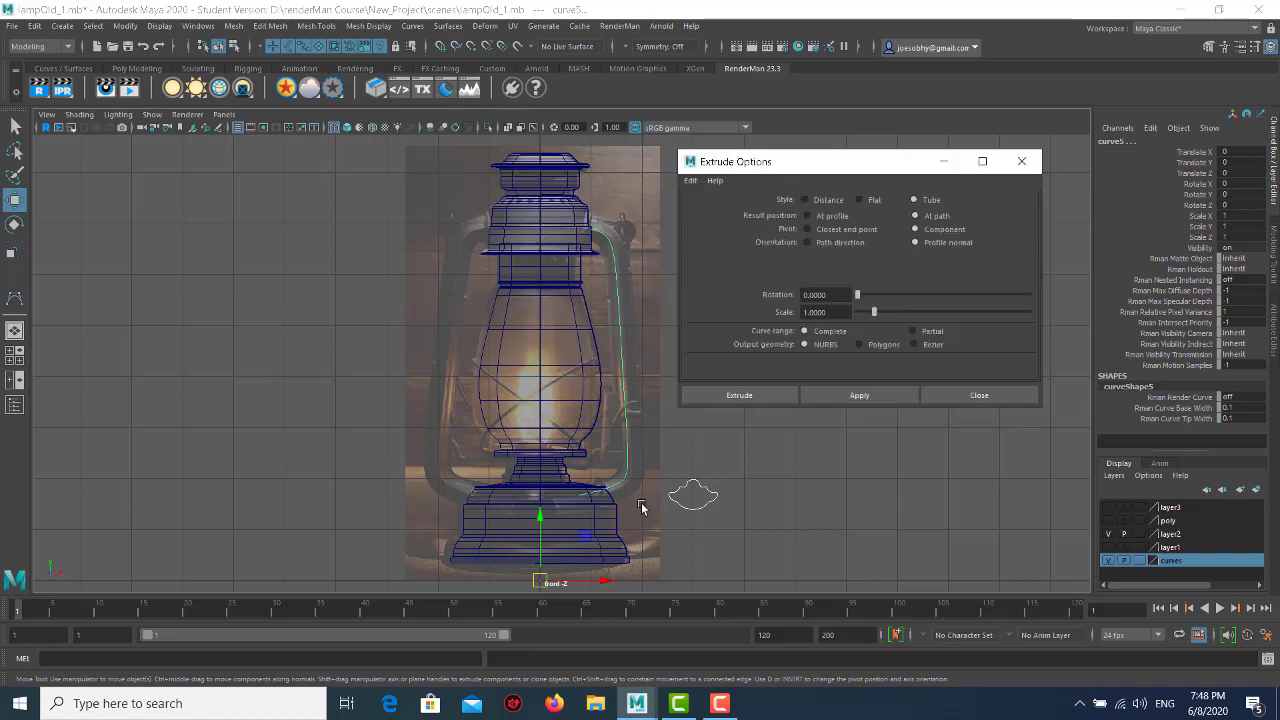
{"action": "left_click", "coordinate": [753, 399]}
{"action": "left_click", "coordinate": [753, 399]}
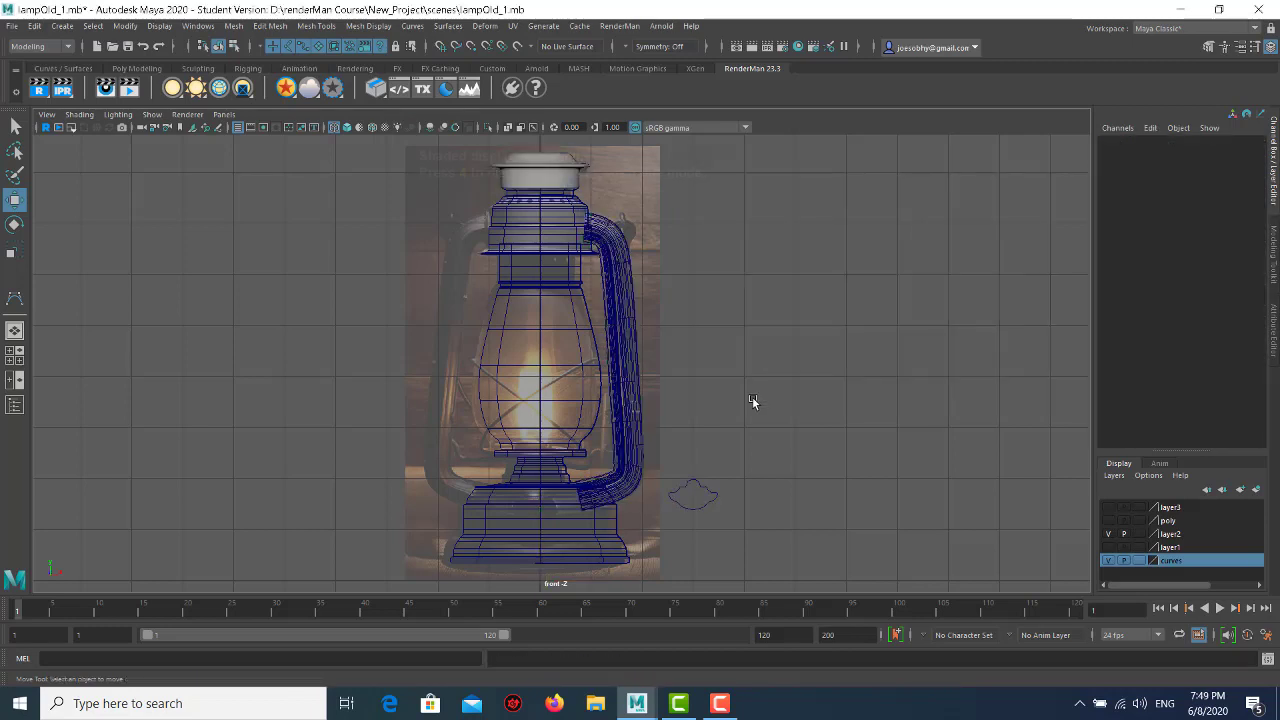
{"action": "key", "text": "5"}
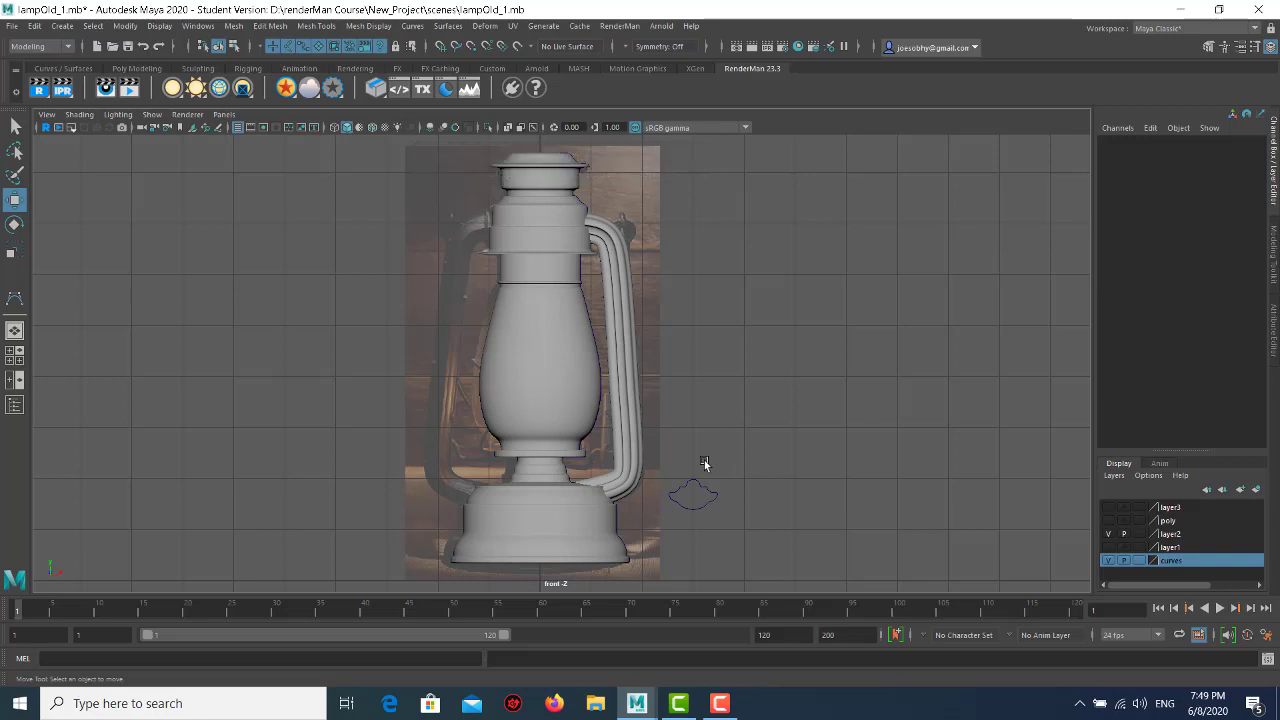
- Scale the knob profile curve uniformly to 0.697
{"action": "left_click_drag", "start_coordinate": [706, 463], "coordinate": [692, 532]}
{"action": "scroll", "coordinate": [680, 377], "scroll_direction": "up", "scroll_amount": 2}
{"action": "scroll", "coordinate": [680, 377], "scroll_direction": "up", "scroll_amount": 2}
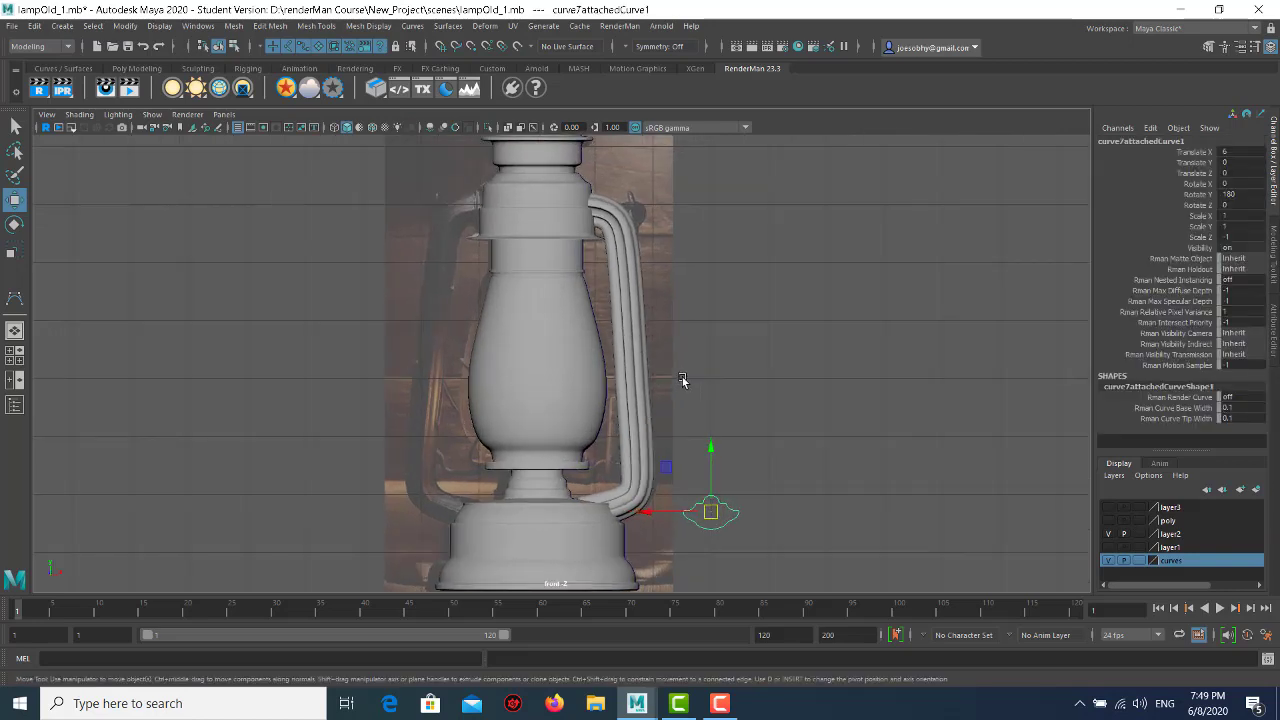
{"action": "key", "text": "r"}
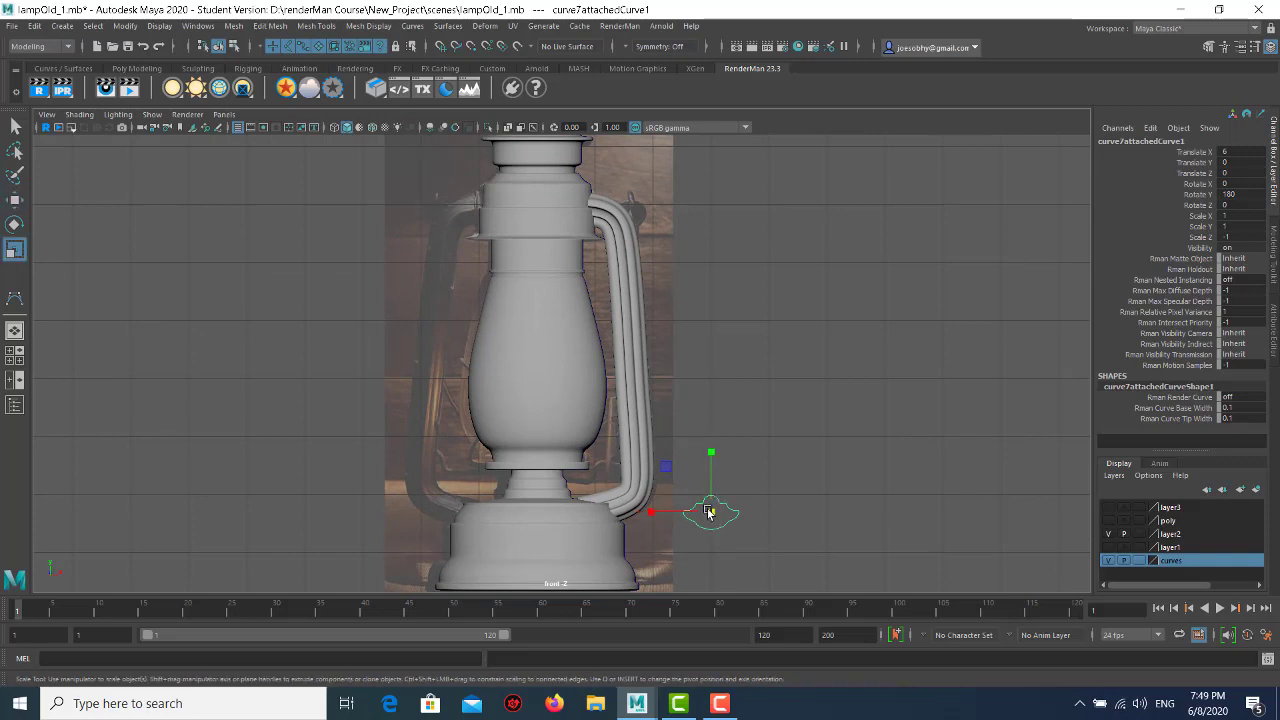
{"action": "left_click_drag", "start_coordinate": [713, 515], "coordinate": [704, 519]}
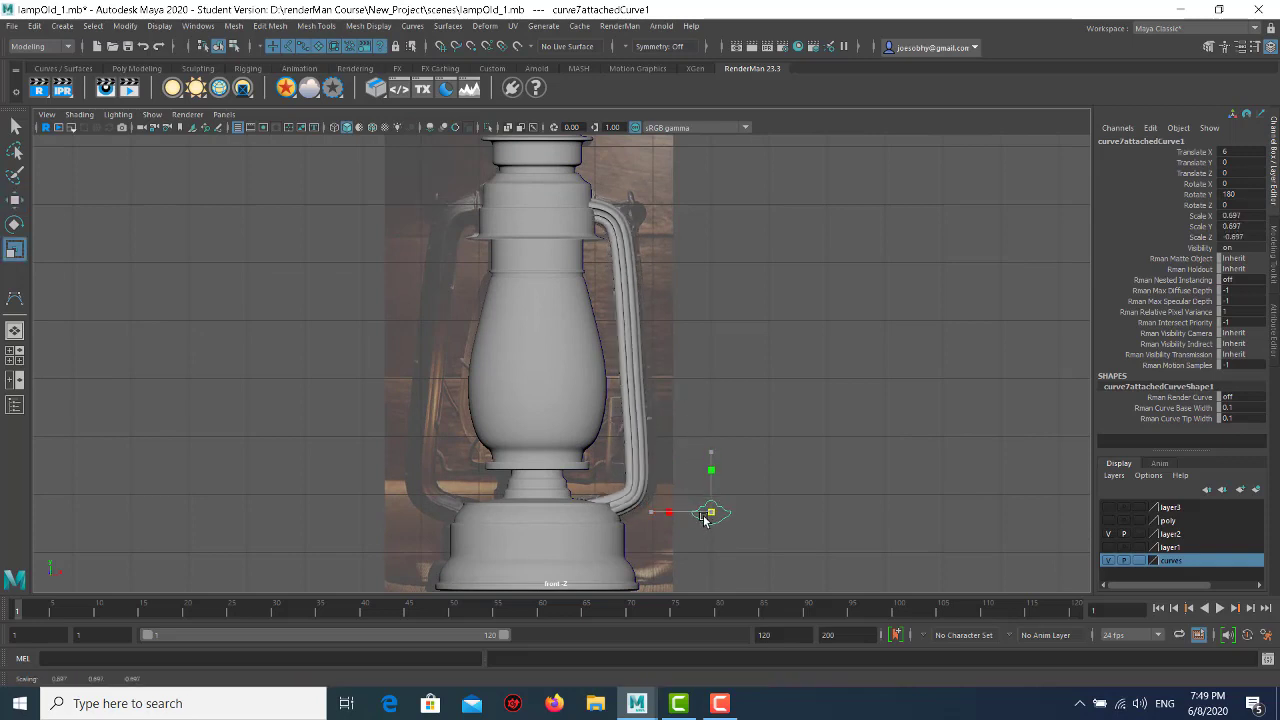
{"action": "left_click", "coordinate": [754, 362]}
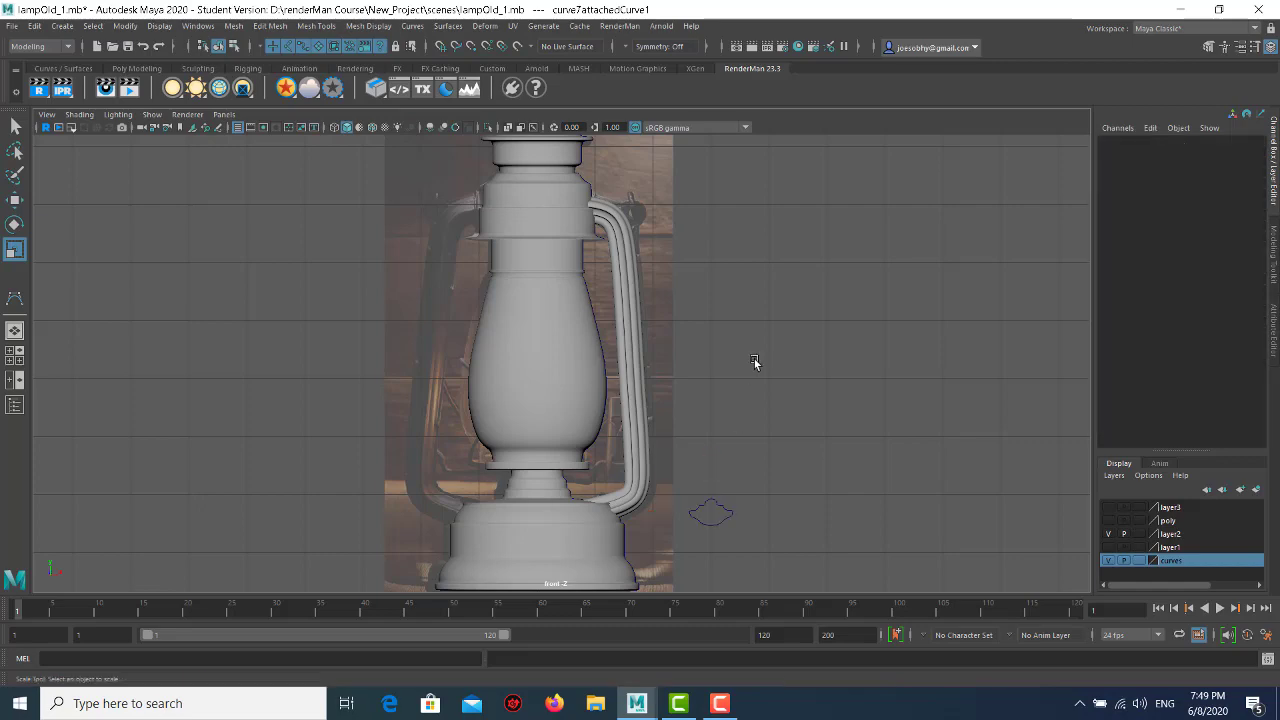
- Orbit the perspective view to inspect the handle, then return to the front view
{"action": "key", "text": "space"}
{"action": "key", "text": "space"}
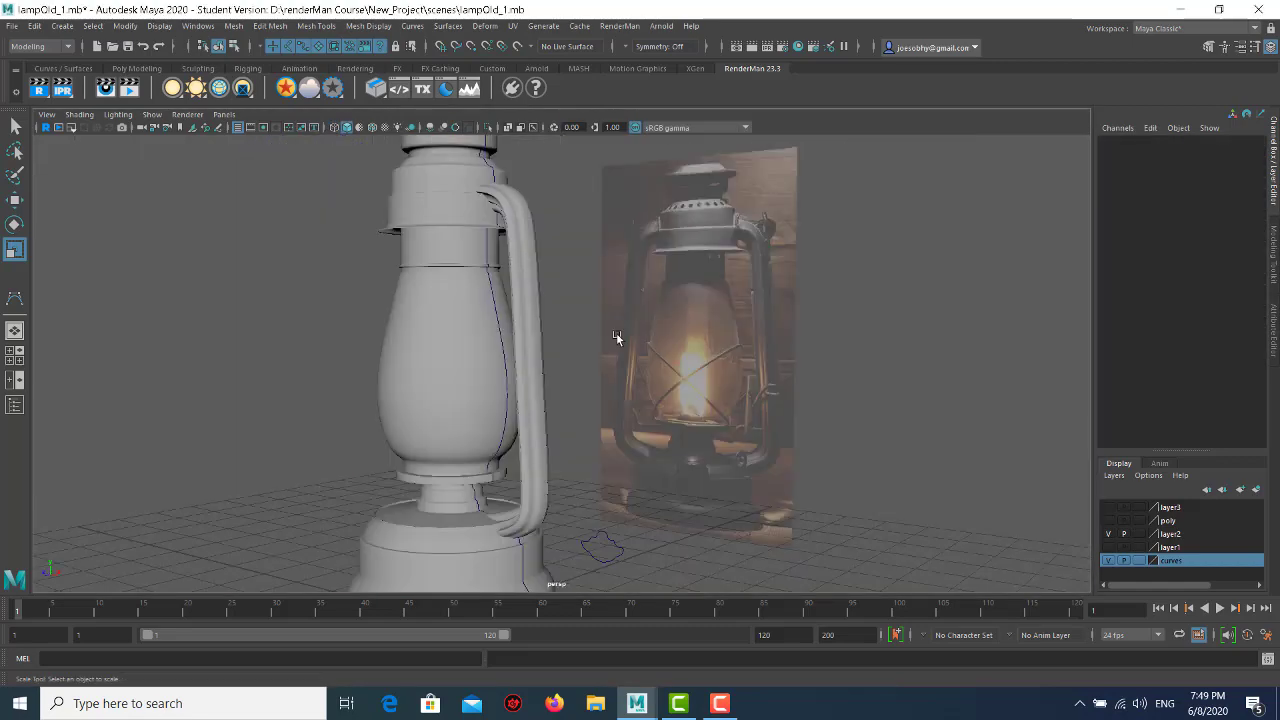
{"action": "mouse_move", "coordinate": [616, 333]}
{"action": "left_mouse_down", "text": "alt"}
{"action": "mouse_move", "coordinate": [522, 366]}
{"action": "mouse_move", "coordinate": [537, 364]}
{"action": "left_mouse_up", "text": "alt"}
{"action": "mouse_move", "coordinate": [541, 420]}
{"action": "left_mouse_down", "text": "alt"}
{"action": "mouse_move", "coordinate": [626, 427]}
{"action": "mouse_move", "coordinate": [561, 414]}
{"action": "left_mouse_up", "text": "alt"}
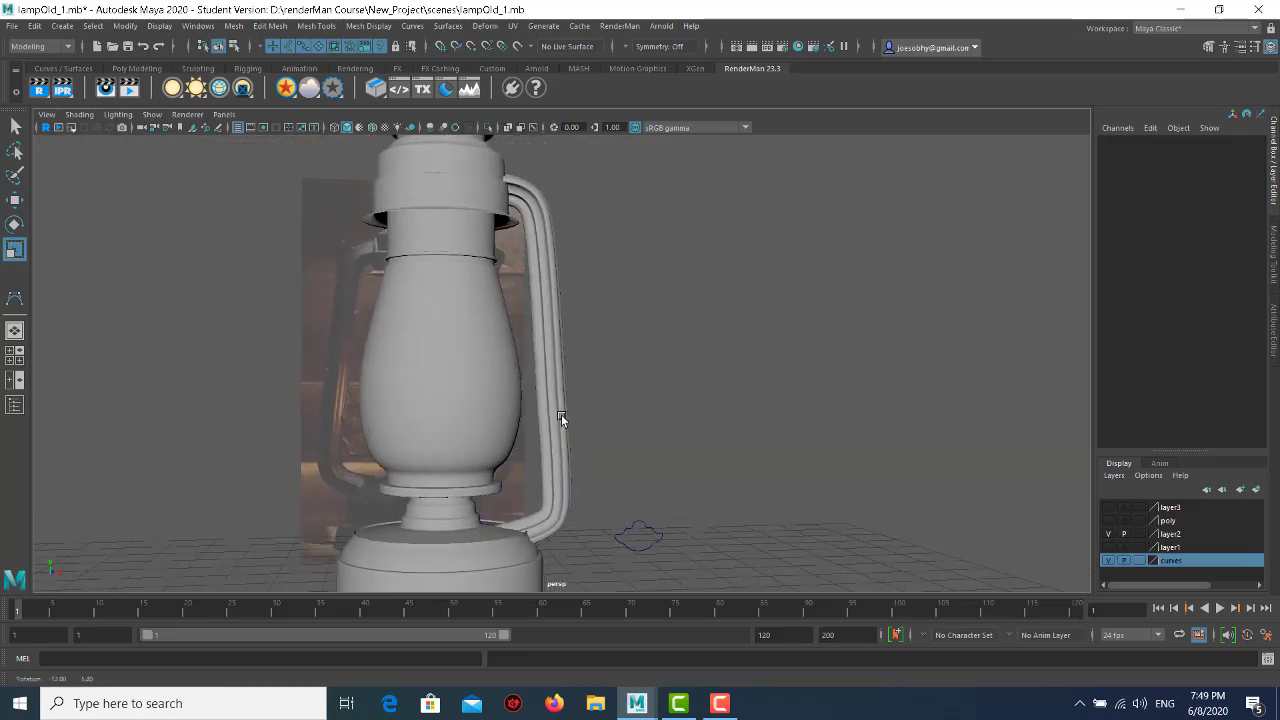
{"action": "scroll", "coordinate": [561, 414], "scroll_direction": "down", "scroll_amount": 2}
{"action": "key", "text": "space"}
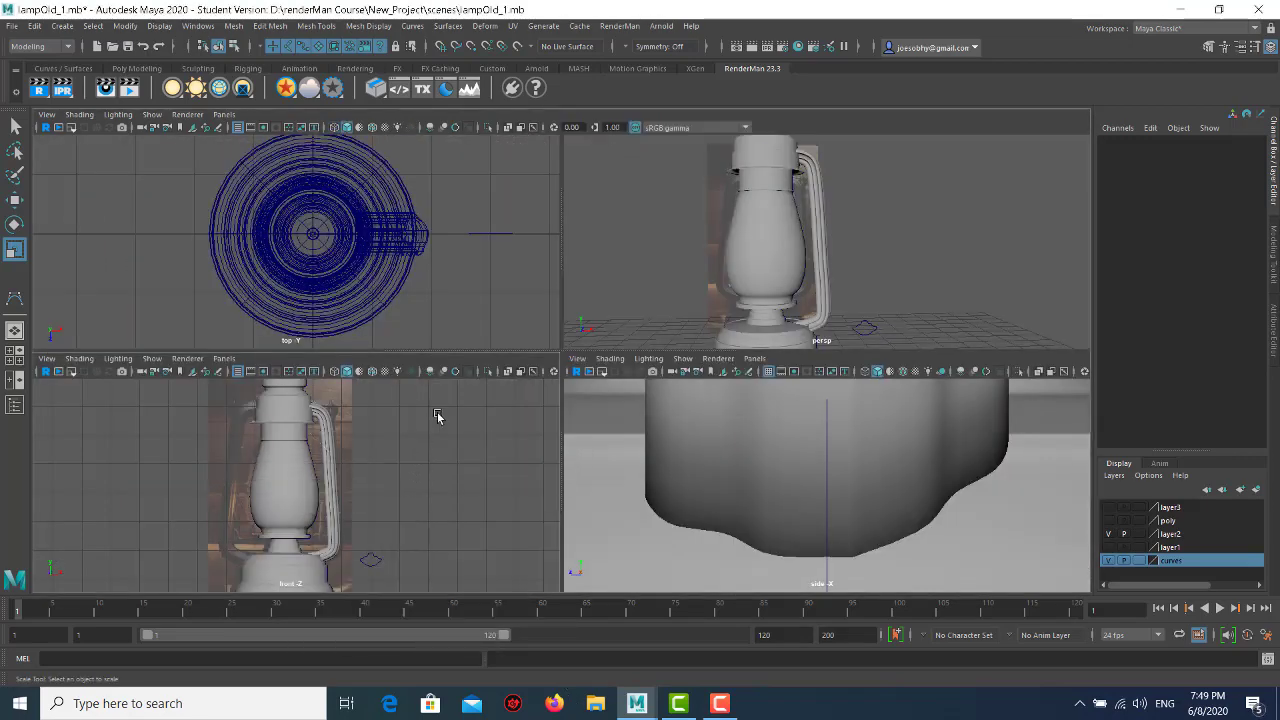
{"action": "key", "text": "space"}
- Select the handle path curve in wireframe front view, undoing an accidental move
{"action": "key", "text": "4"}
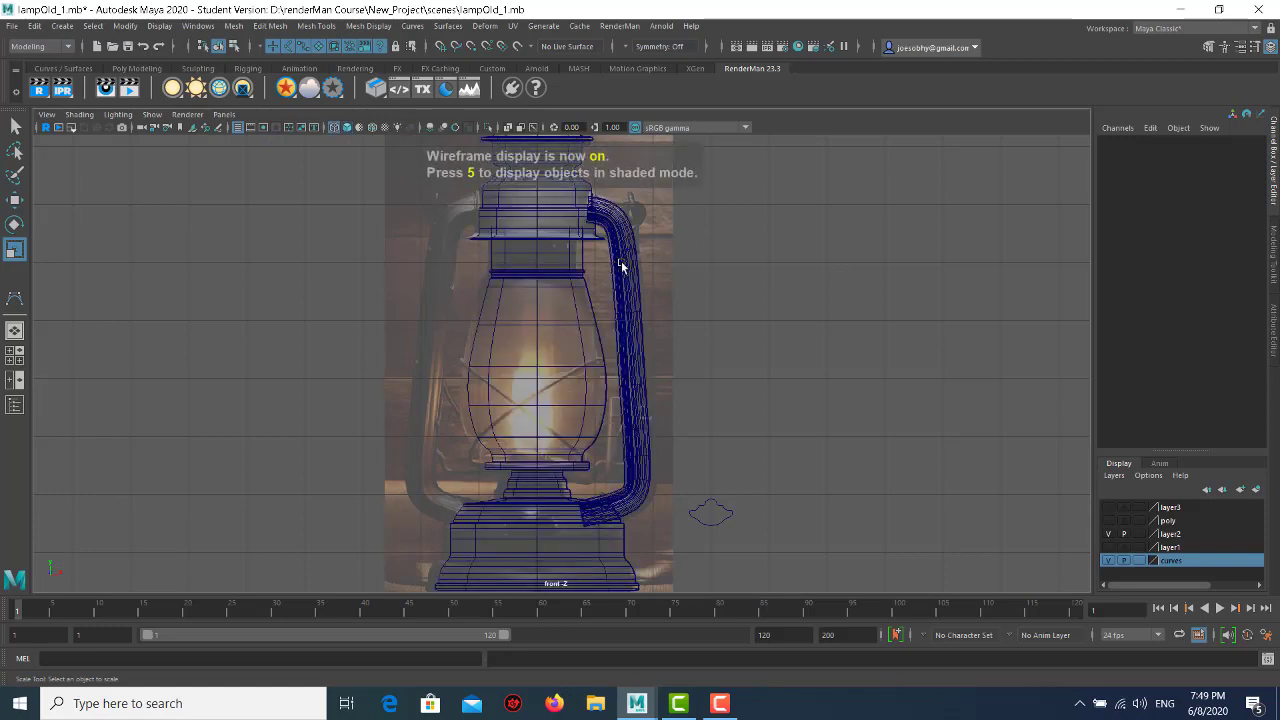
{"action": "left_click", "coordinate": [620, 265]}
{"action": "left_click", "coordinate": [655, 285]}
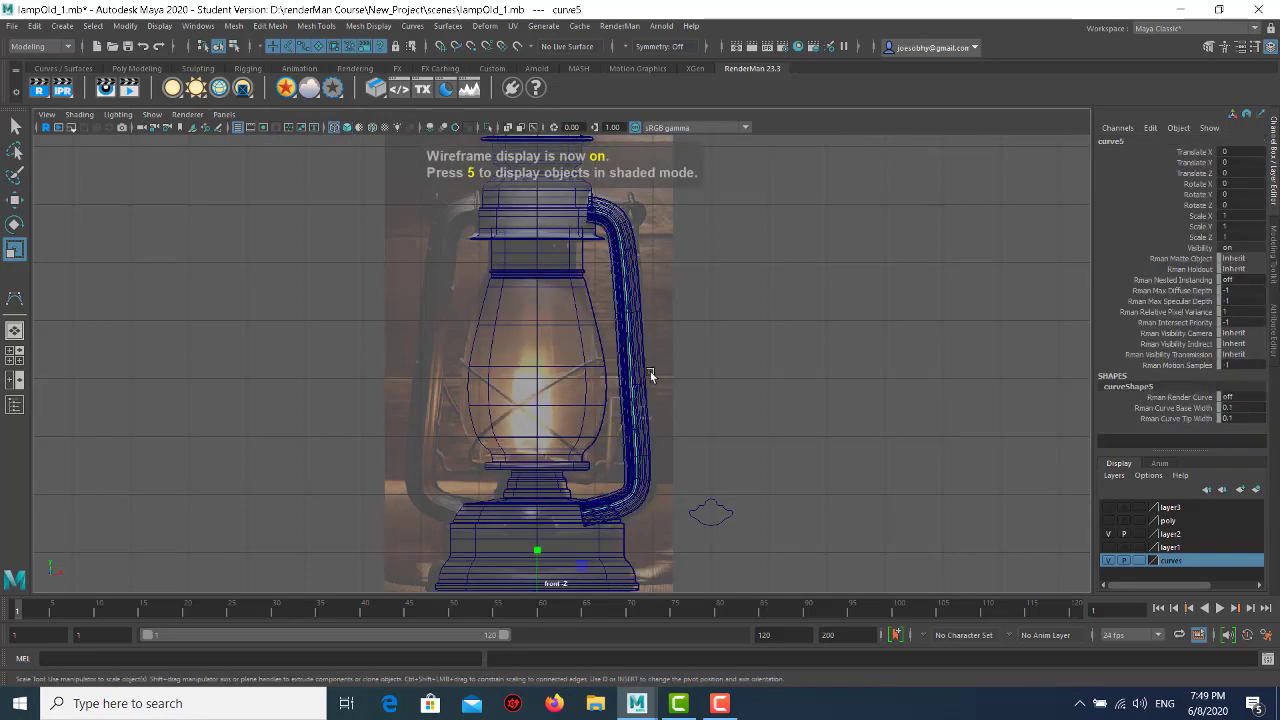
{"action": "scroll", "coordinate": [640, 373], "scroll_direction": "down", "scroll_amount": 1}
{"action": "key", "text": "w"}
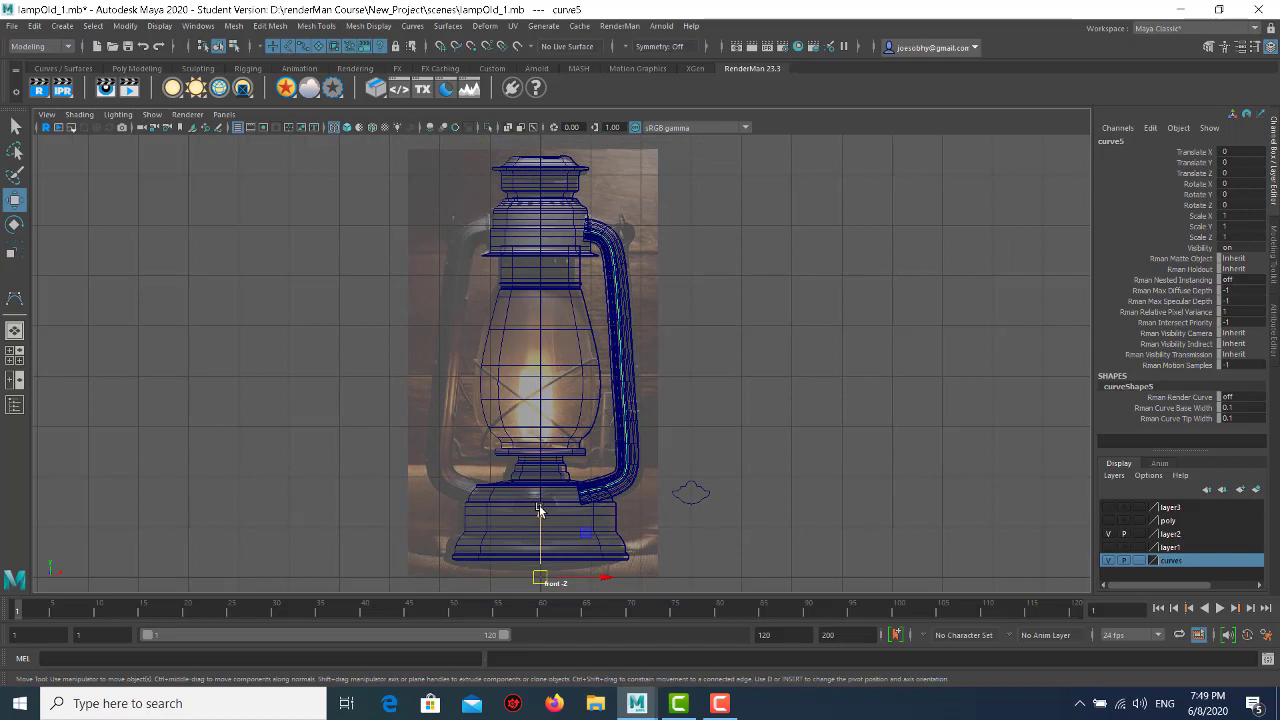
{"action": "left_click_drag", "start_coordinate": [540, 510], "coordinate": [540, 509]}
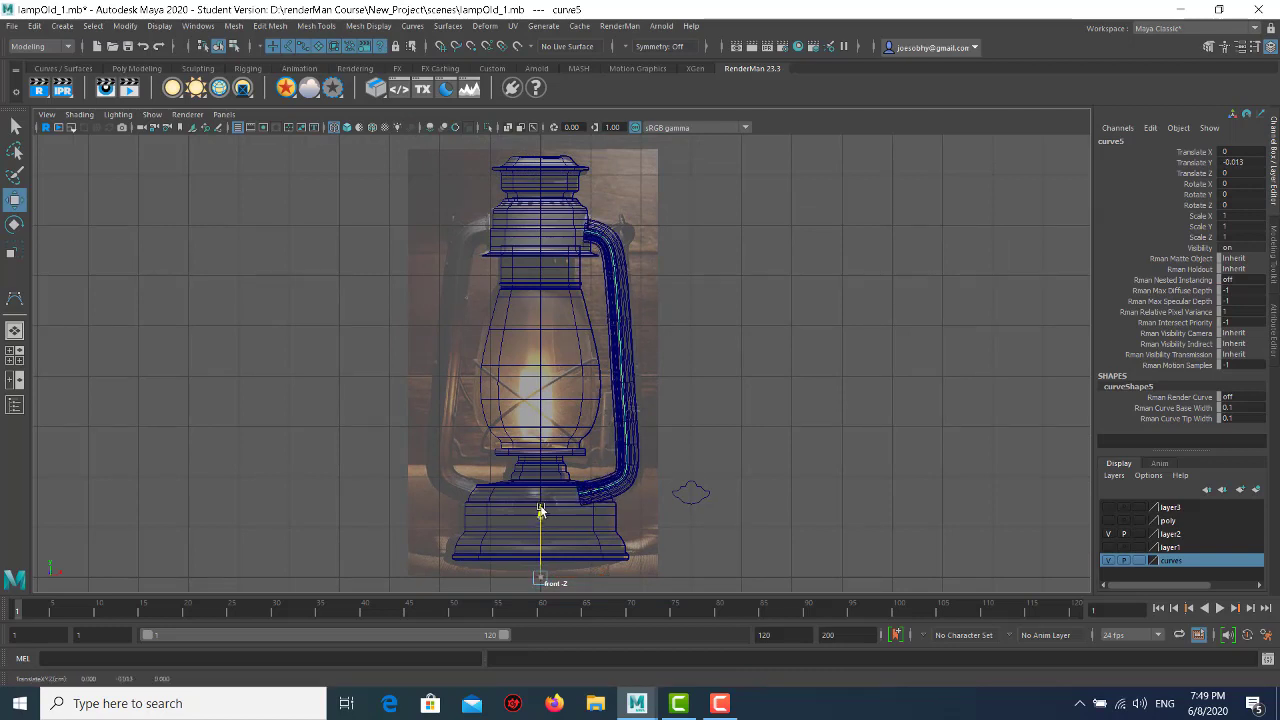
{"action": "key", "text": "ctrl+z"}
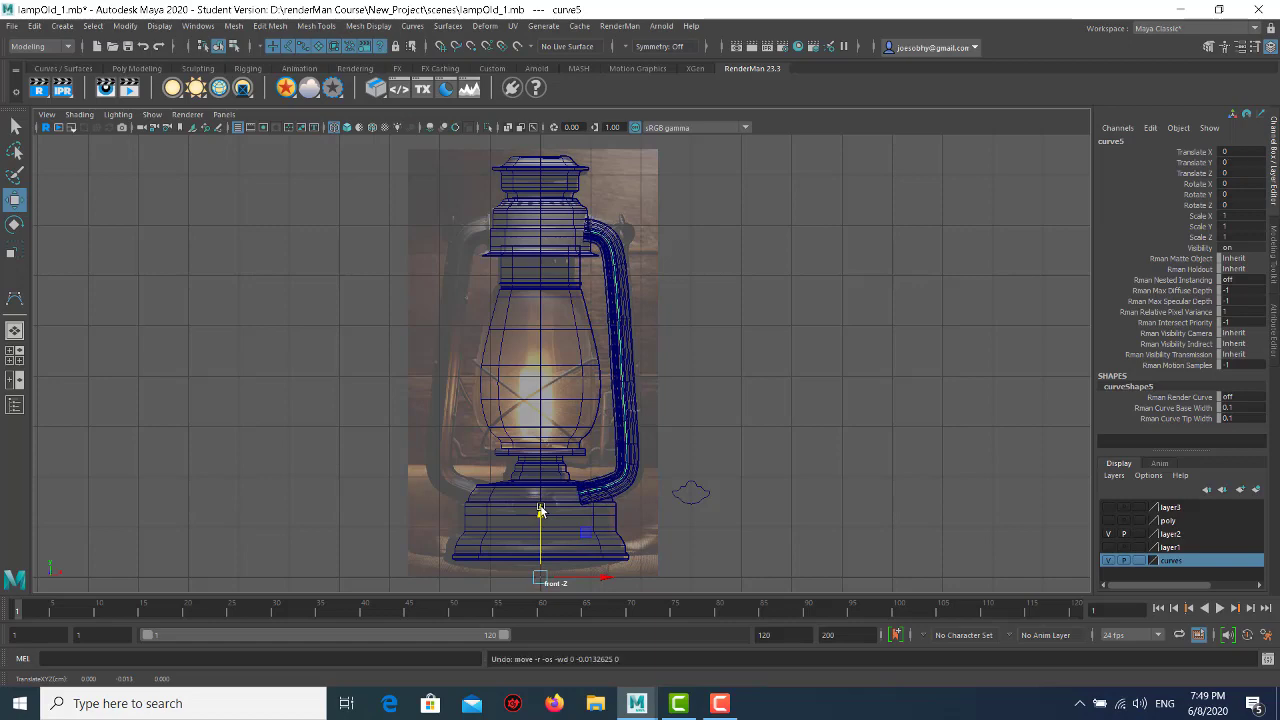
{"action": "scroll", "coordinate": [593, 496], "scroll_direction": "up", "scroll_amount": 2}
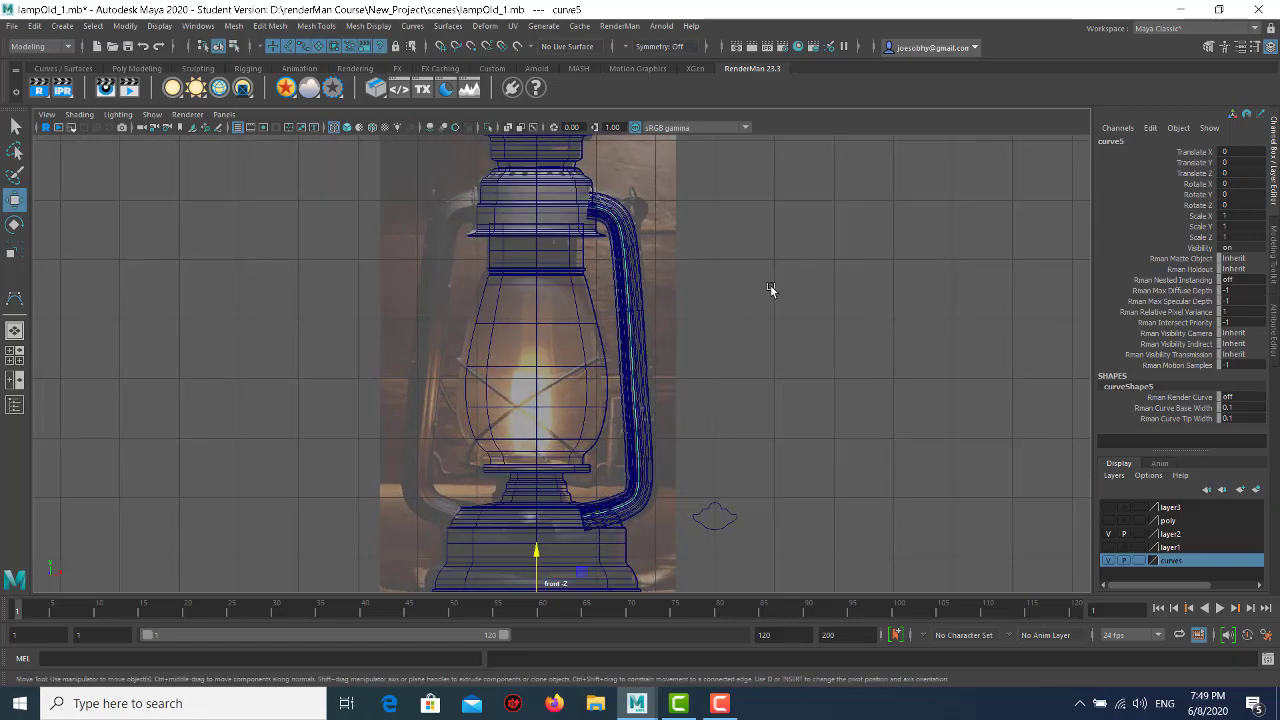
- Drag the path curve's lower-end control vertices down so the handle meets the base
{"action": "right_click_drag", "start_coordinate": [770, 285], "coordinate": [636, 287]}
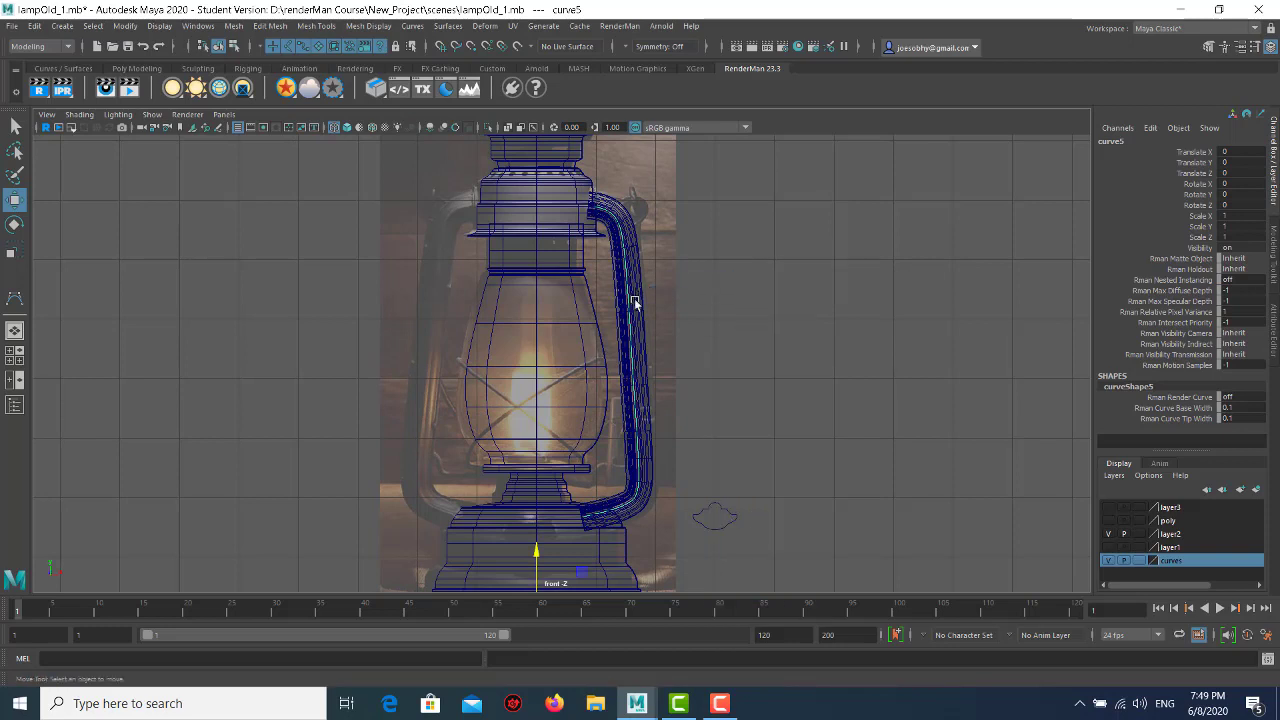
{"action": "left_click_drag", "start_coordinate": [542, 424], "coordinate": [710, 569]}
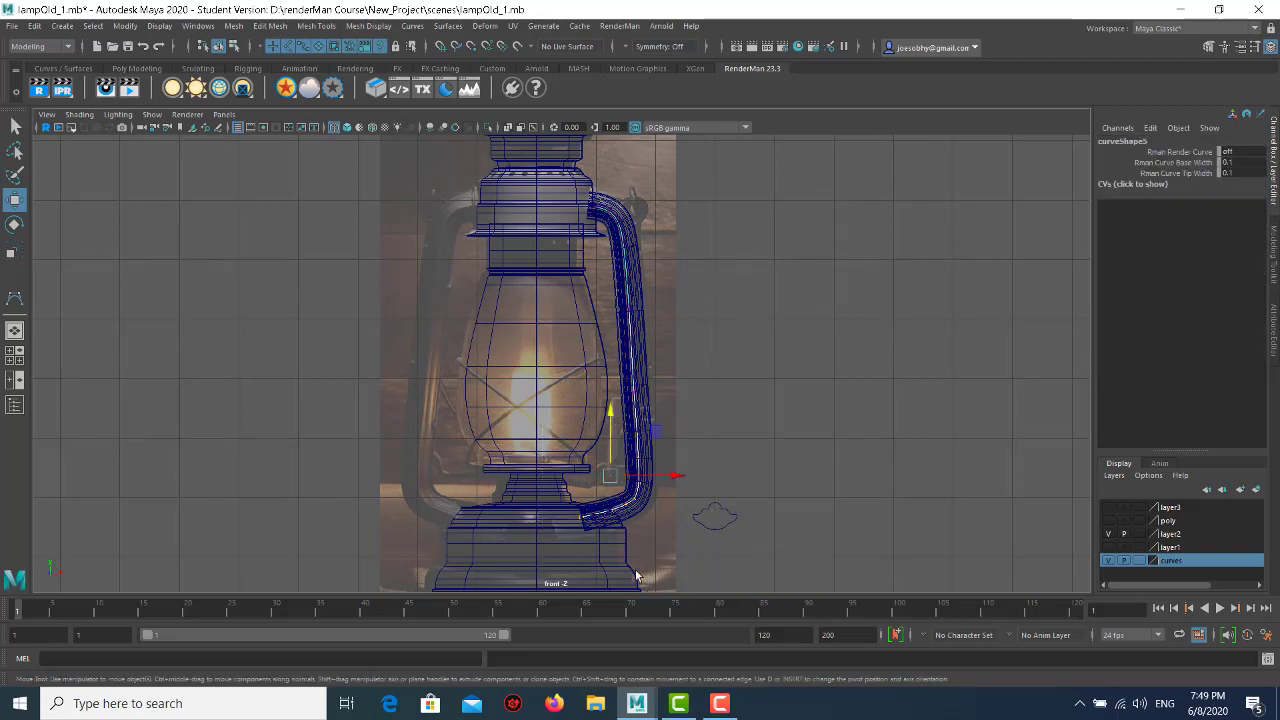
{"action": "left_click_drag", "start_coordinate": [610, 413], "coordinate": [607, 424]}
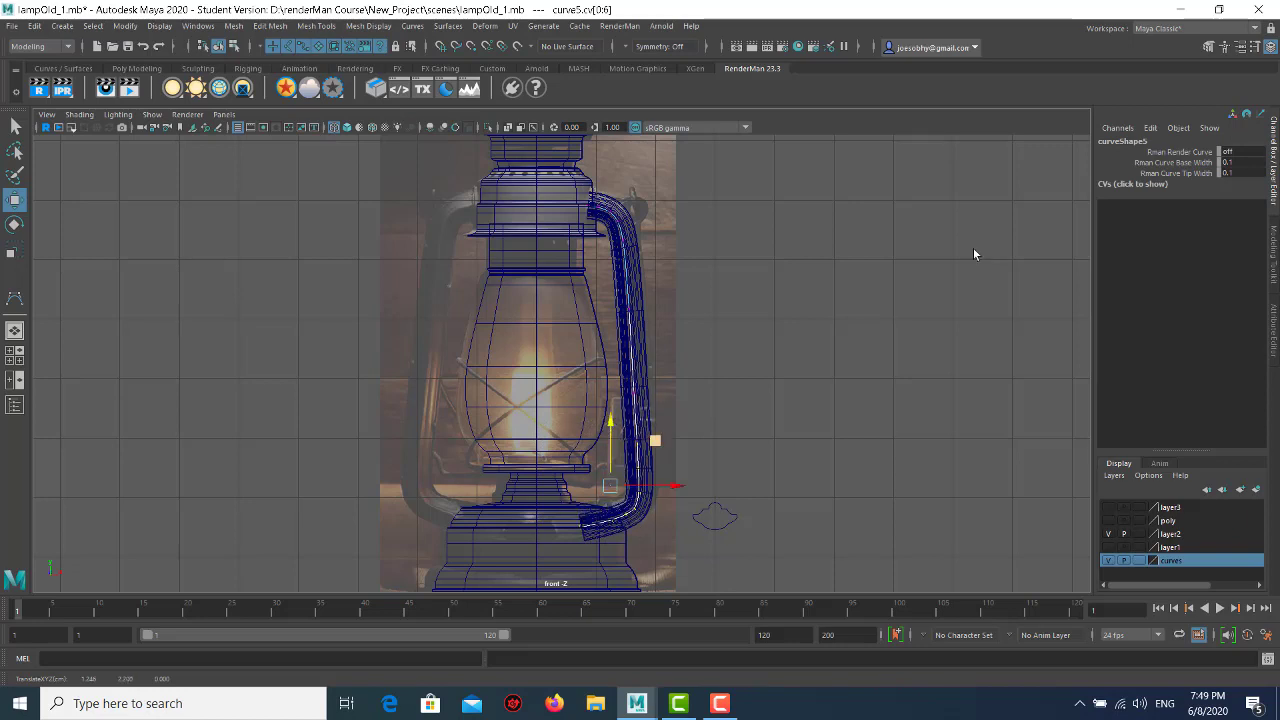
{"action": "left_click", "coordinate": [855, 251]}
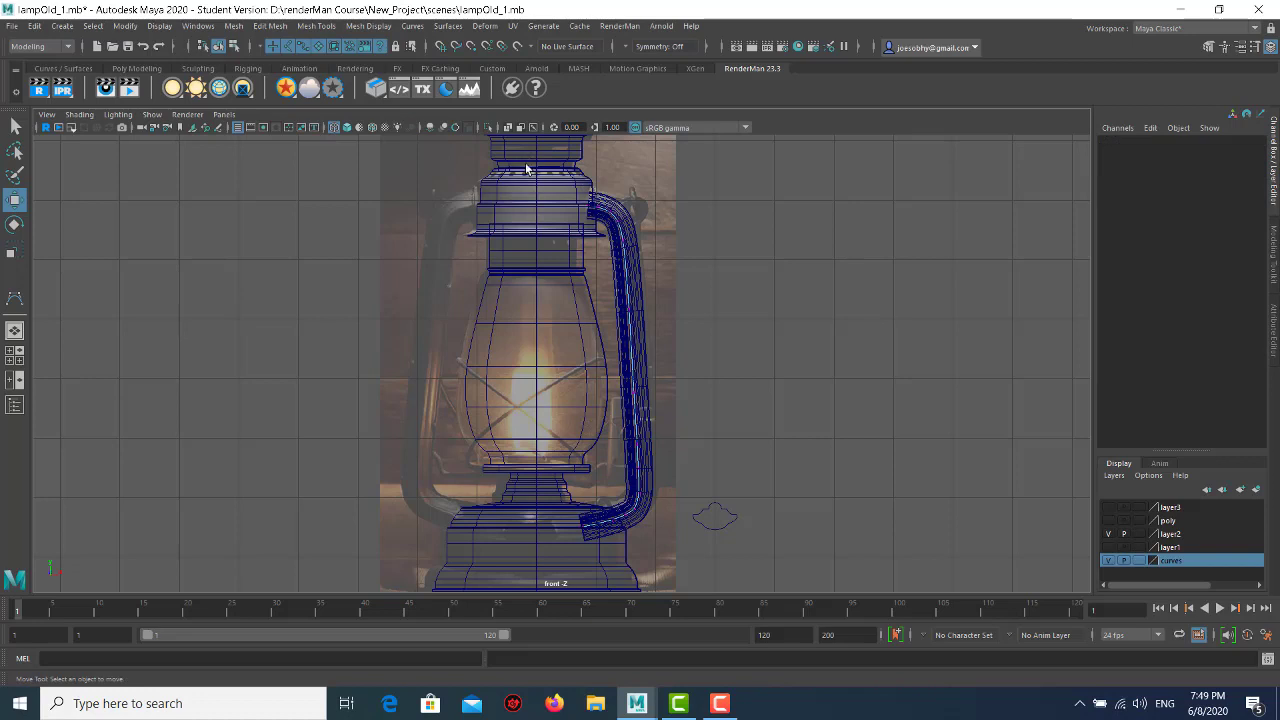
{"action": "scroll", "coordinate": [620, 200], "scroll_direction": "up", "scroll_amount": 5}
{"action": "mouse_move", "coordinate": [437, 345]}
{"action": "left_mouse_down"}
{"action": "mouse_move", "coordinate": [512, 287]}
{"action": "mouse_move", "coordinate": [530, 315]}
{"action": "left_mouse_up"}
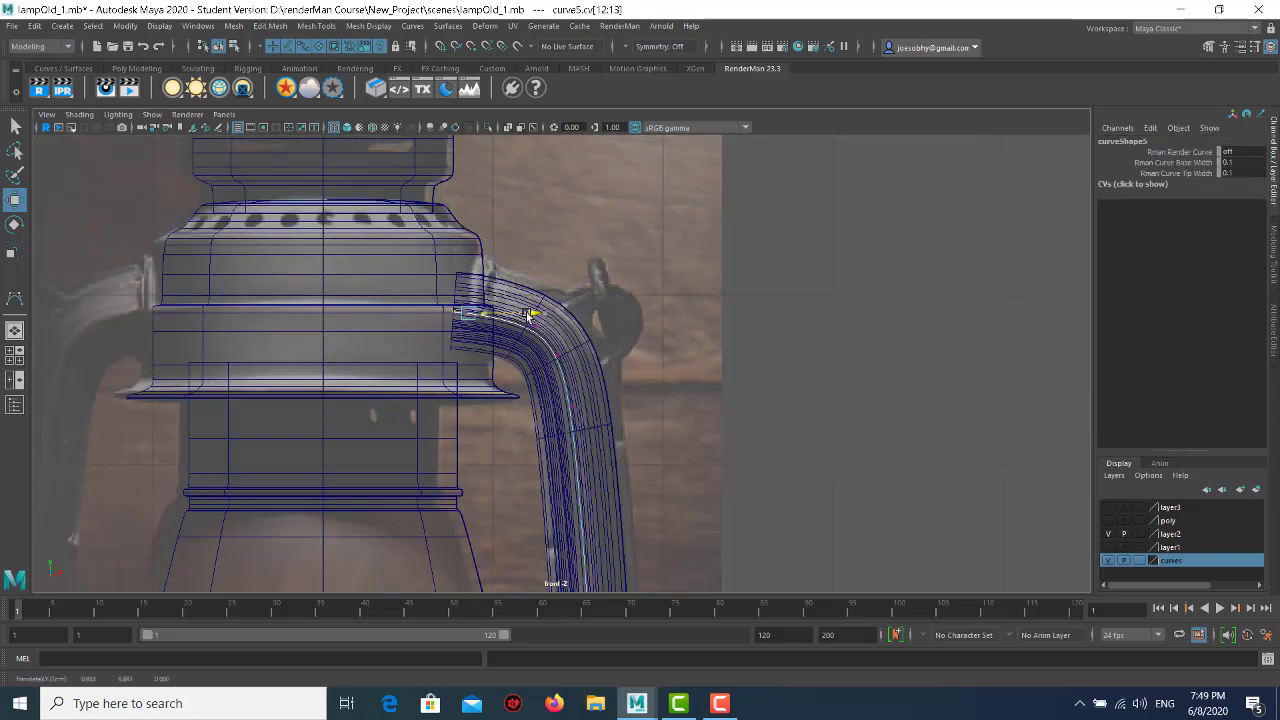
{"action": "mouse_move", "coordinate": [468, 349]}
{"action": "left_mouse_down"}
{"action": "mouse_move", "coordinate": [500, 295]}
{"action": "mouse_move", "coordinate": [532, 316]}
{"action": "left_mouse_up"}
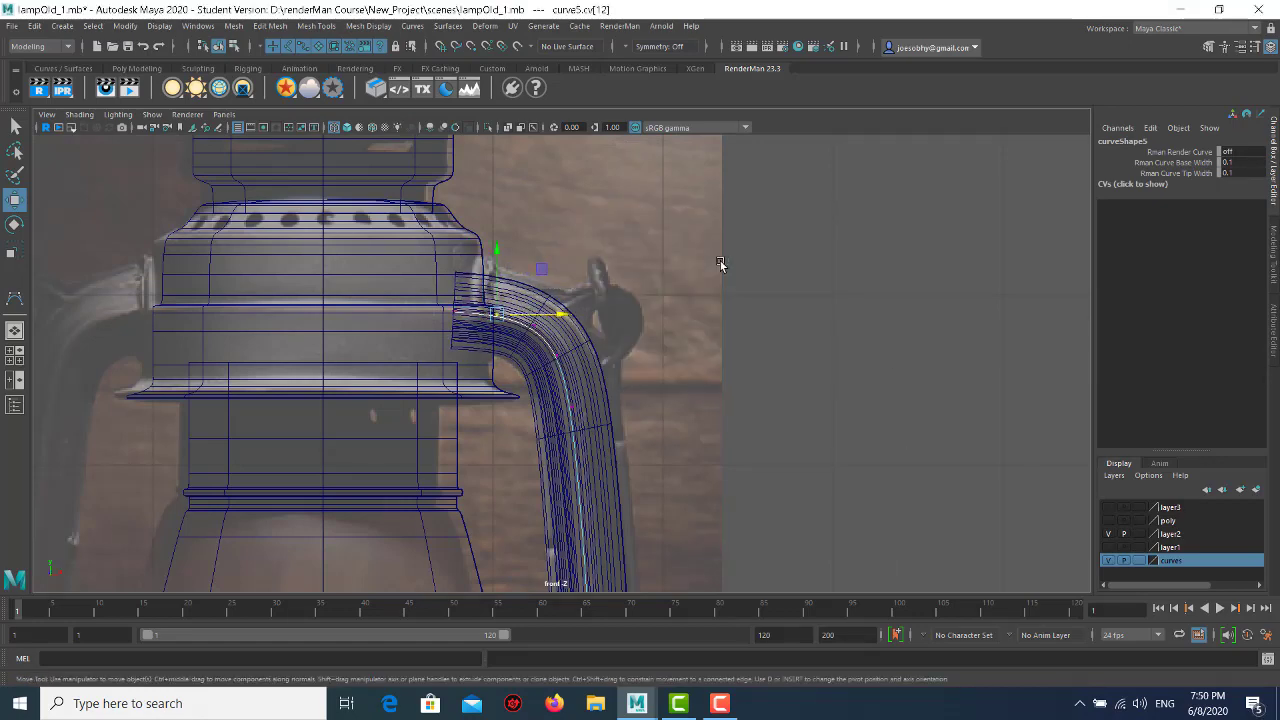
{"action": "key", "text": "space"}
{"action": "key", "text": "space"}
{"action": "left_click", "coordinate": [590, 247]}
{"action": "left_click_drag", "start_coordinate": [590, 247], "coordinate": [473, 208], "text": "alt"}
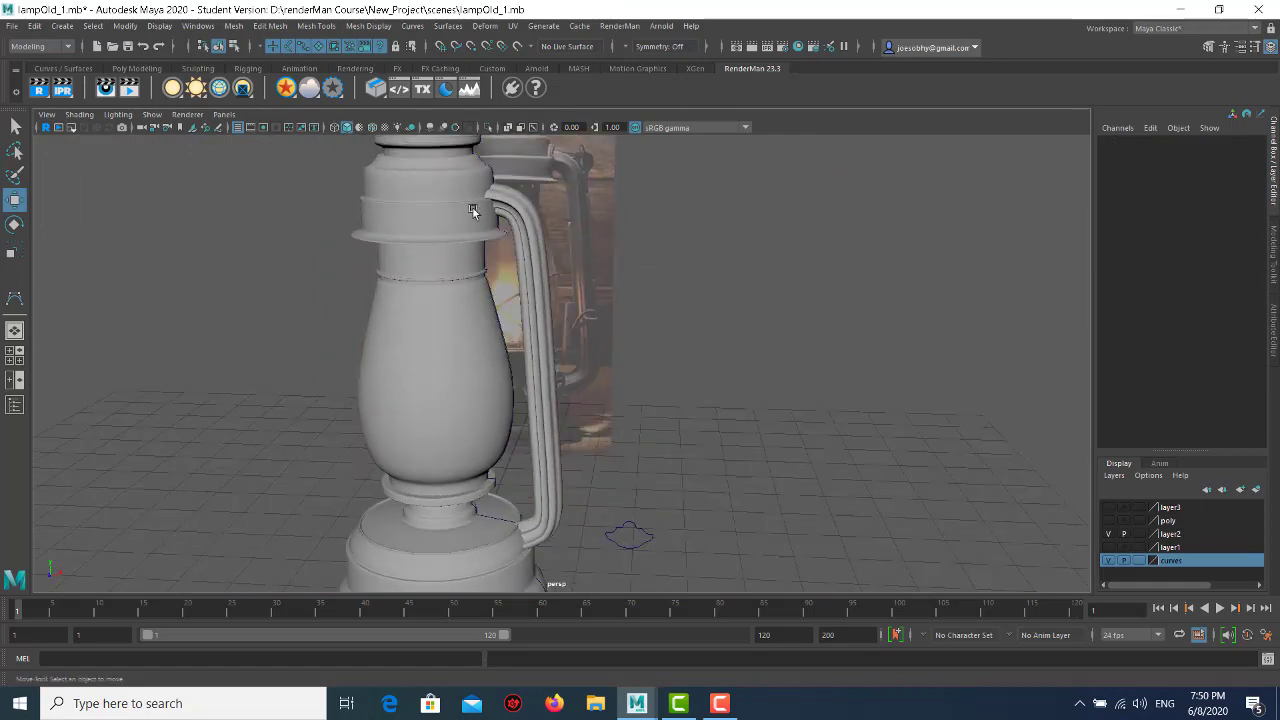
{"action": "right_click", "coordinate": [473, 208]}
{"action": "mouse_move", "coordinate": [671, 277]}
{"action": "left_mouse_down", "text": "alt"}
{"action": "mouse_move", "coordinate": [585, 346]}
{"action": "mouse_move", "coordinate": [580, 521]}
{"action": "mouse_move", "coordinate": [627, 485]}
{"action": "left_mouse_up", "text": "alt"}
{"action": "left_click", "coordinate": [587, 541]}
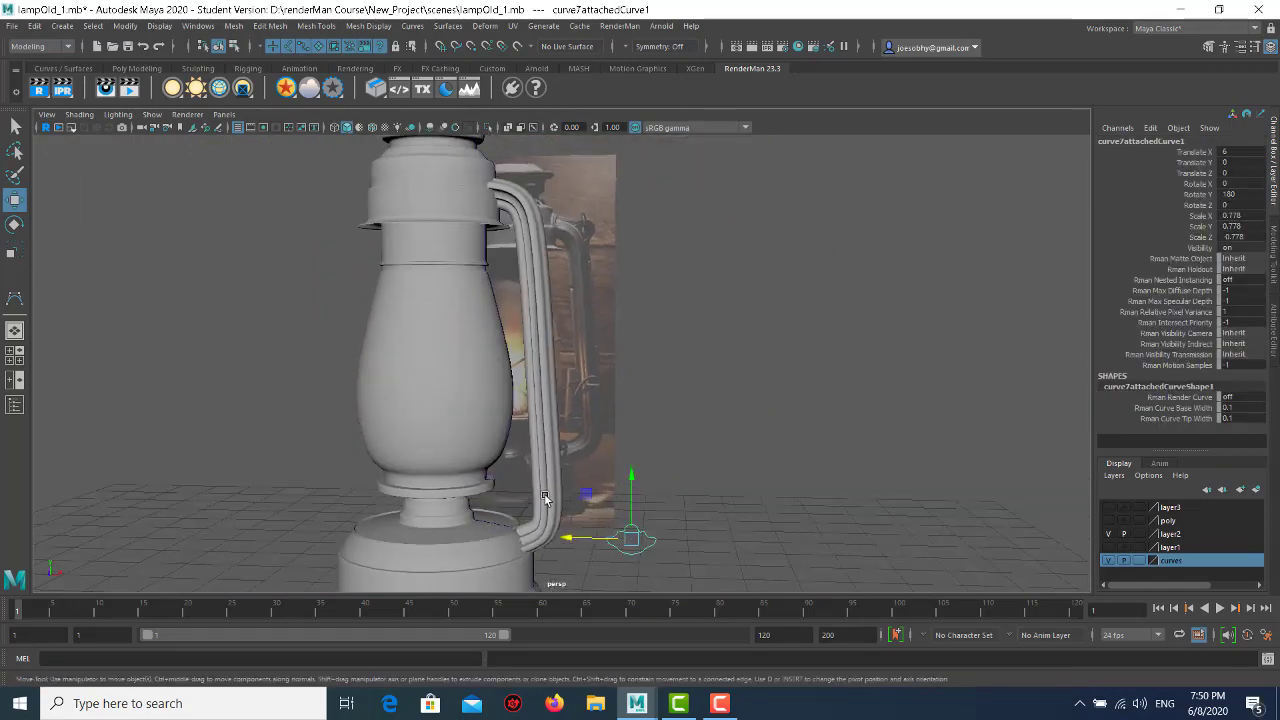
{"action": "left_click_drag", "start_coordinate": [545, 499], "coordinate": [561, 501], "text": "alt"}
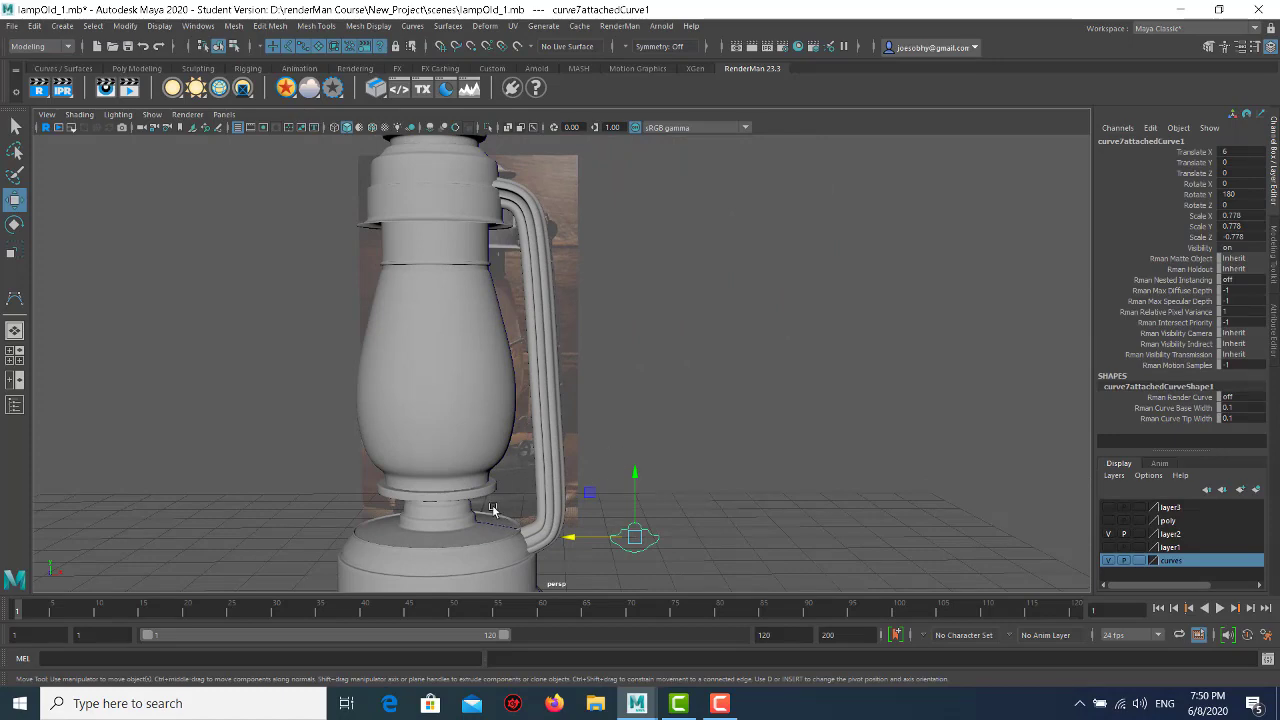
{"action": "right_click_drag", "start_coordinate": [422, 457], "coordinate": [601, 575], "text": "alt"}
{"action": "mouse_move", "coordinate": [616, 393]}
{"action": "left_mouse_down", "text": "alt"}
{"action": "mouse_move", "coordinate": [603, 406]}
{"action": "mouse_move", "coordinate": [656, 391]}
{"action": "mouse_move", "coordinate": [632, 386]}
{"action": "left_mouse_up", "text": "alt"}
{"action": "left_click", "coordinate": [632, 386]}
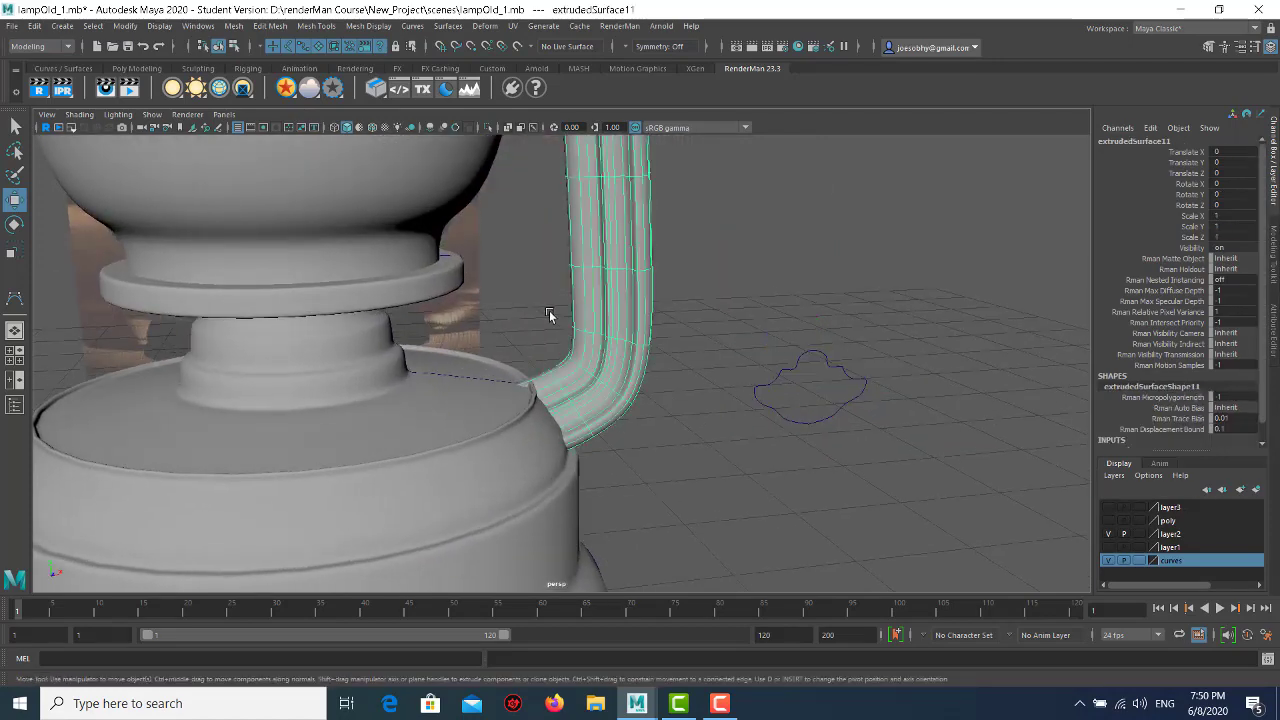
{"action": "left_click", "coordinate": [640, 340]}
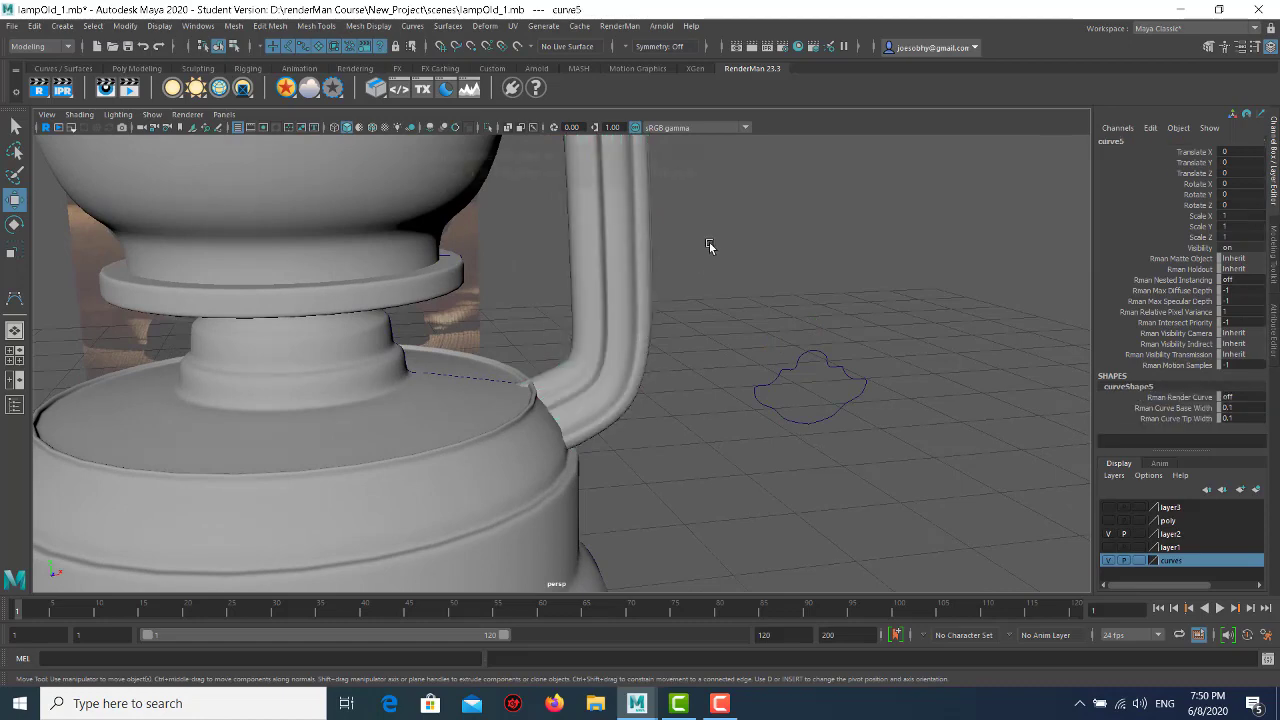
{"action": "key", "text": "4"}
{"action": "key", "text": "5"}
{"action": "right_click_drag", "start_coordinate": [729, 218], "coordinate": [680, 222]}
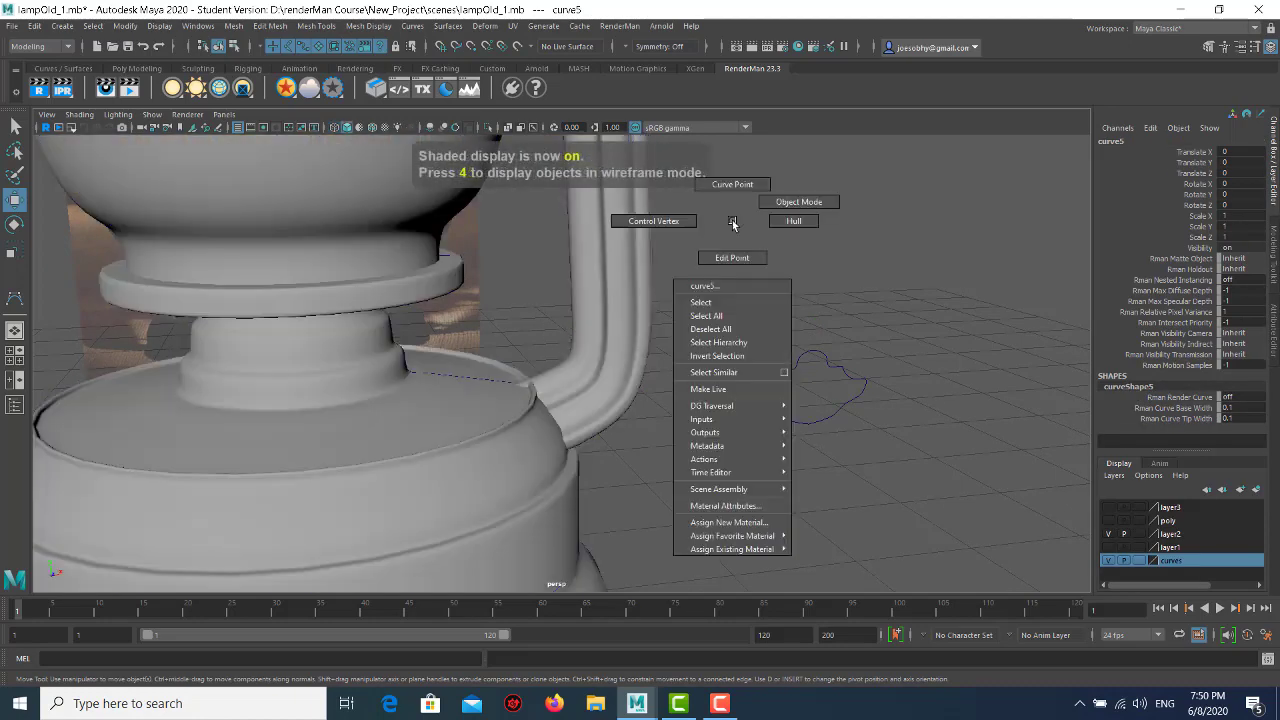
{"action": "left_click_drag", "start_coordinate": [482, 308], "coordinate": [656, 522]}
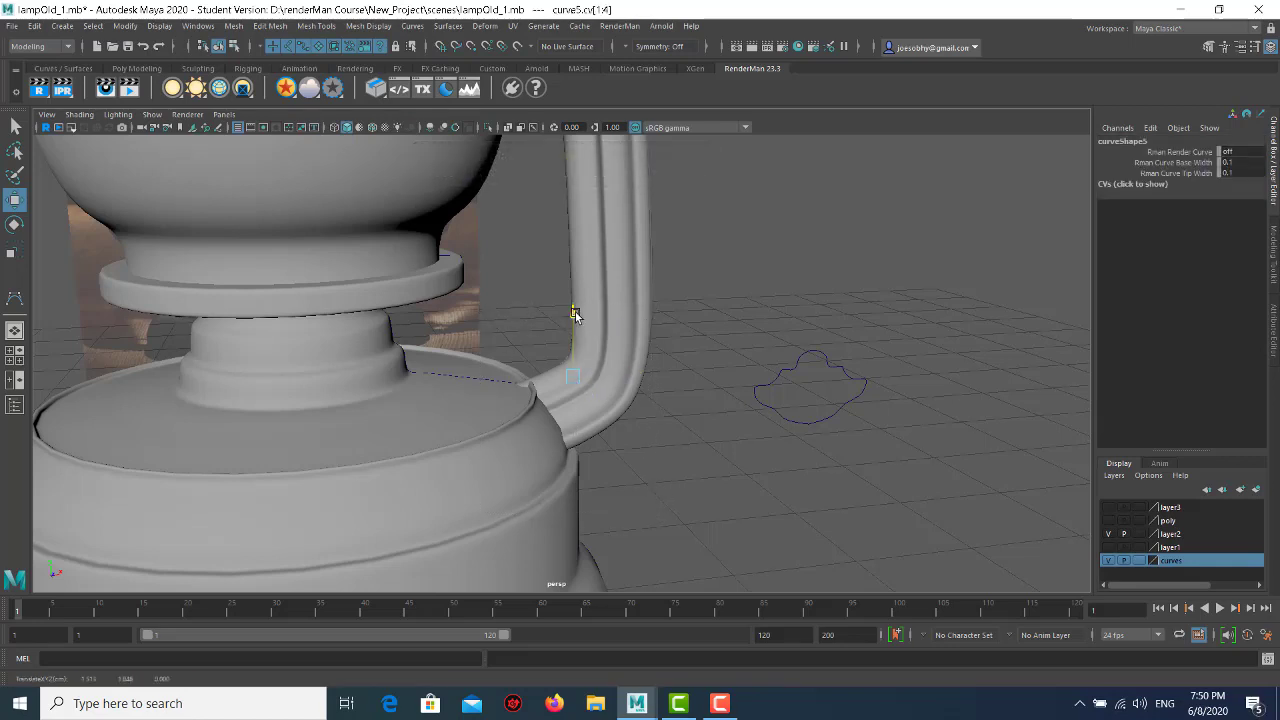
{"action": "left_click_drag", "start_coordinate": [572, 310], "coordinate": [537, 298]}
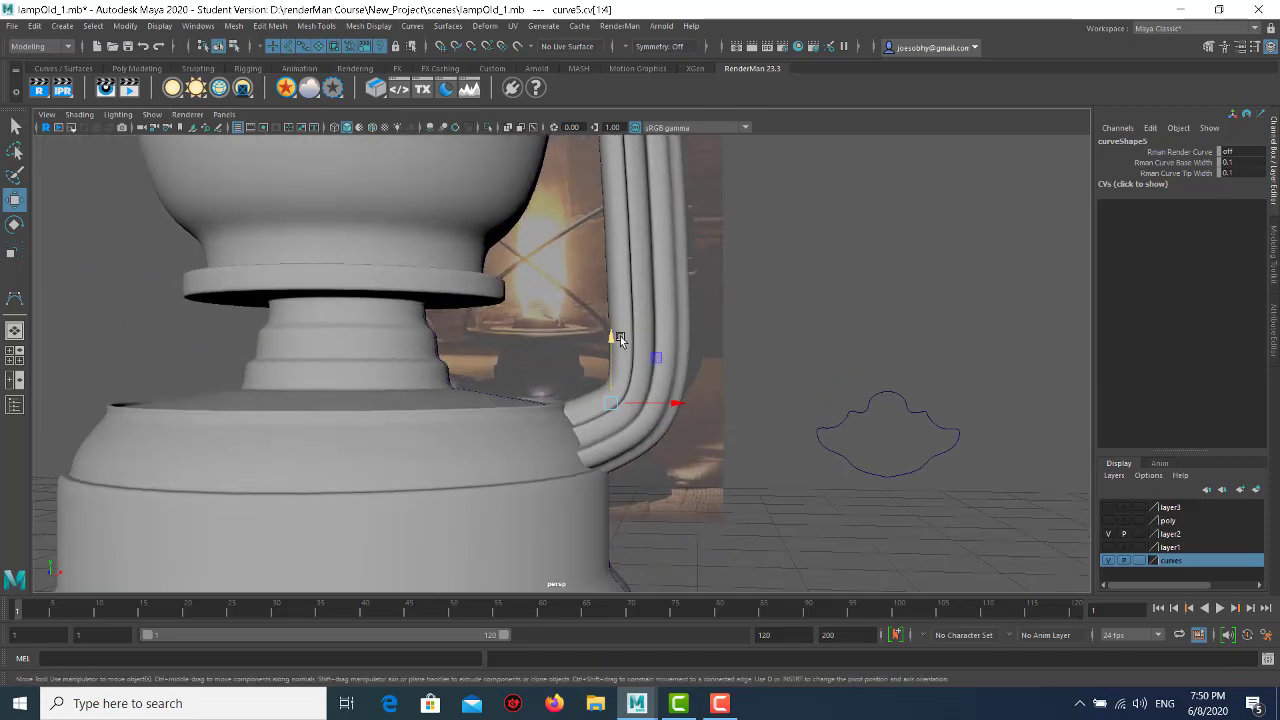
{"action": "left_click_drag", "start_coordinate": [612, 339], "coordinate": [614, 348]}
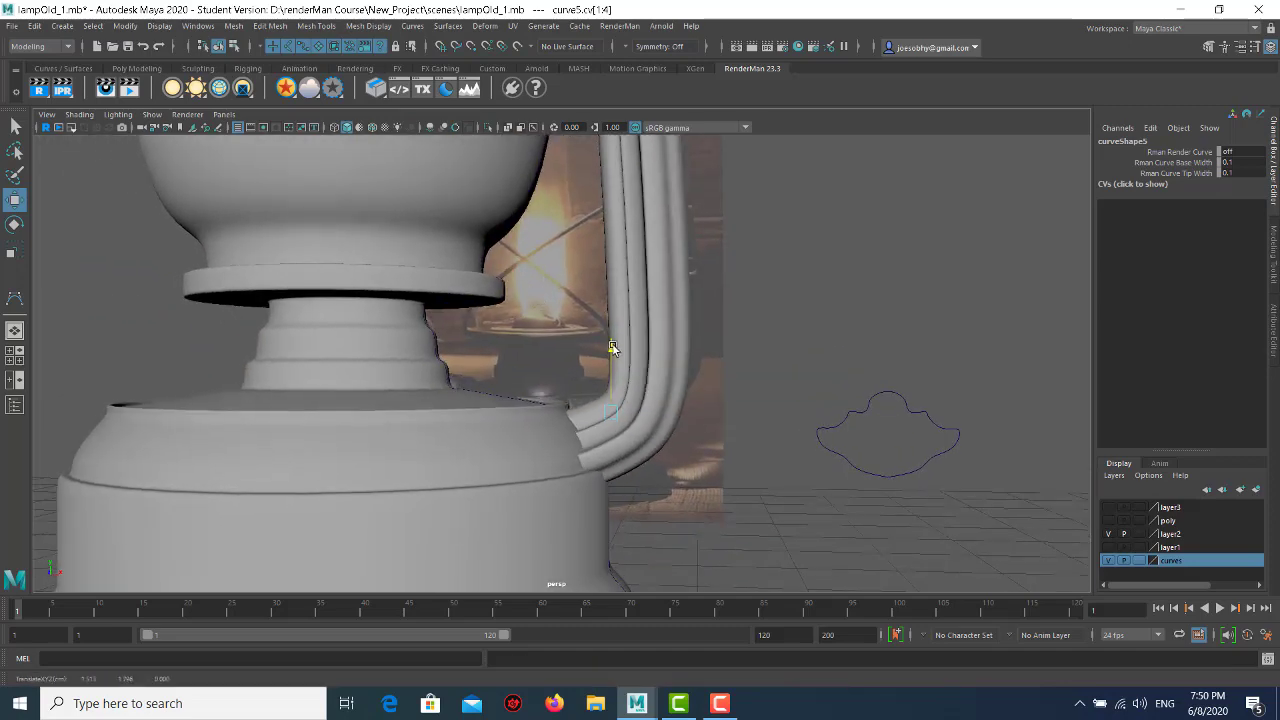
{"action": "key", "text": "ctrl+z"}
{"action": "key", "text": "space"}
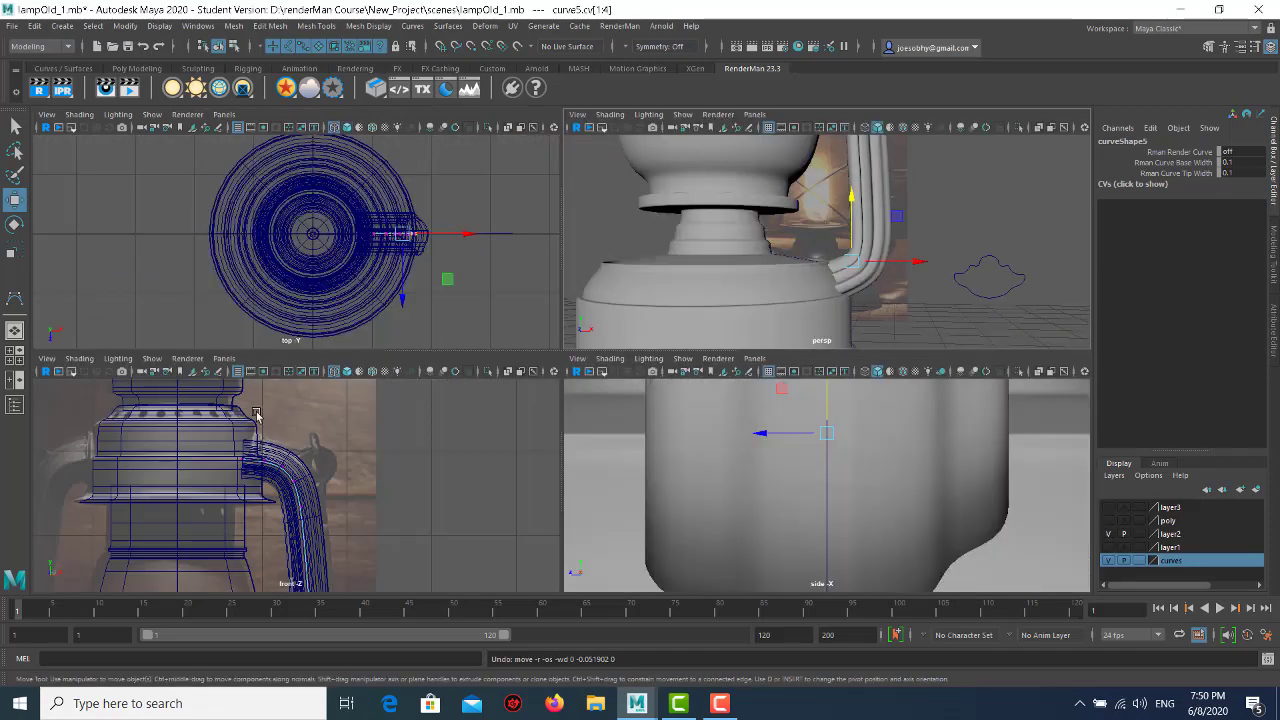
{"action": "key", "text": "space"}
{"action": "key", "text": "a"}
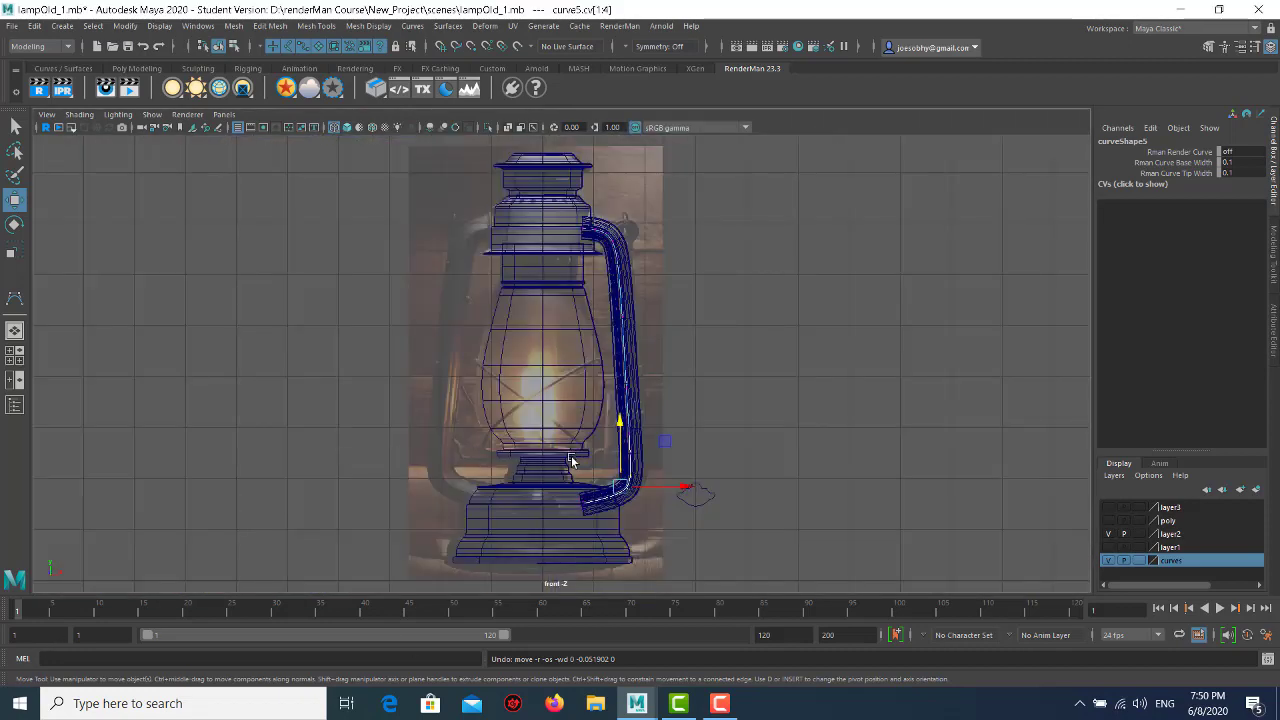
{"action": "key", "text": "f"}
{"action": "mouse_move", "coordinate": [457, 358]}
{"action": "left_mouse_down"}
{"action": "mouse_move", "coordinate": [627, 557]}
{"action": "mouse_move", "coordinate": [658, 565]}
{"action": "left_mouse_up"}
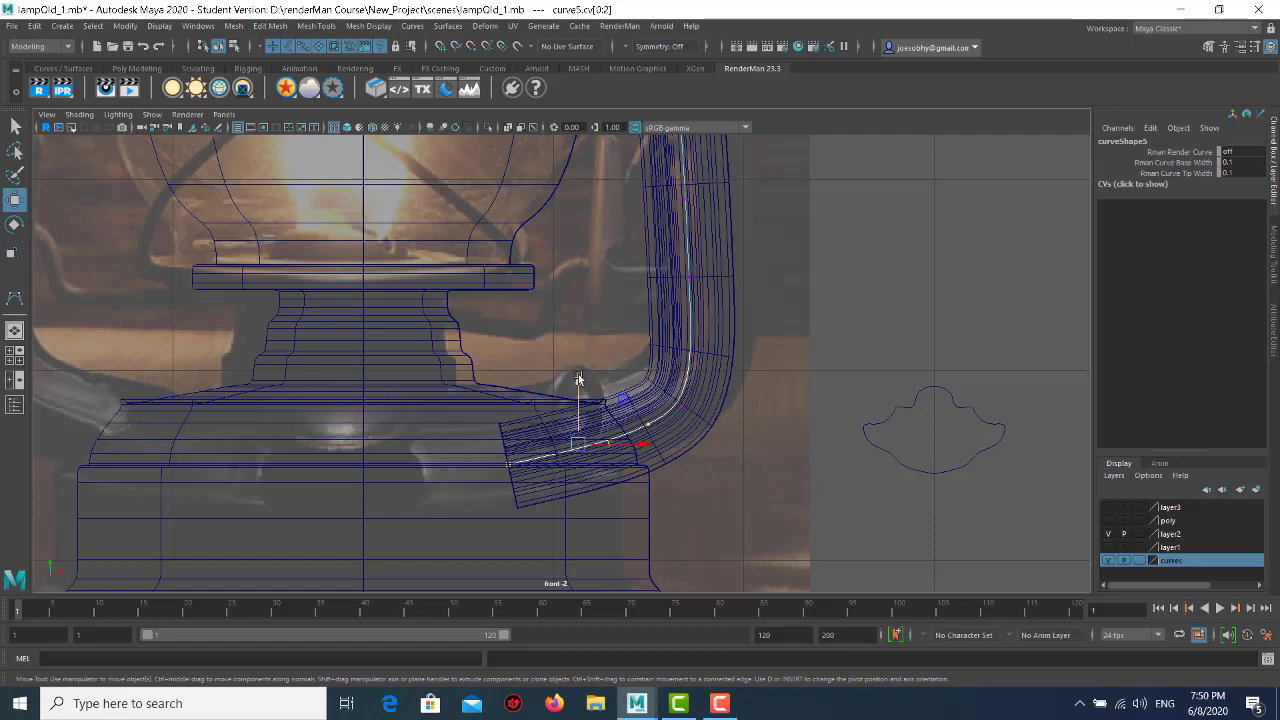
{"action": "left_click", "coordinate": [852, 289]}
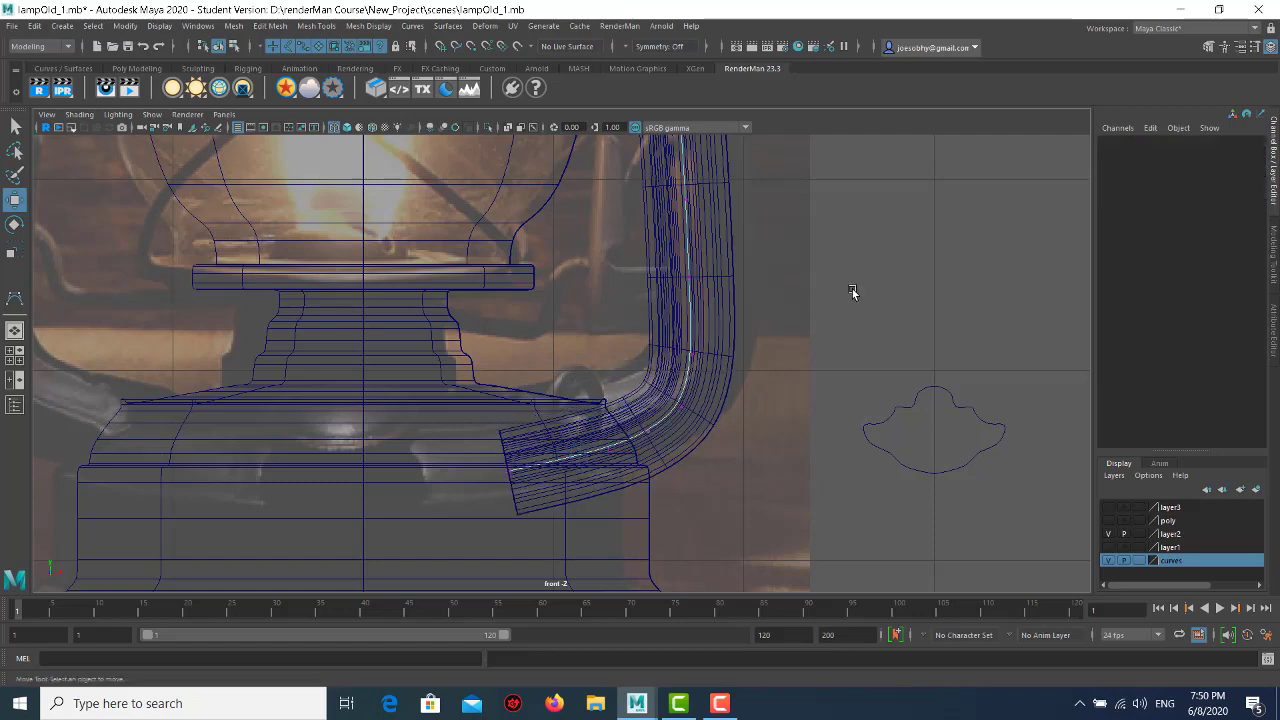
{"action": "key", "text": "space"}
{"action": "key", "text": "space"}
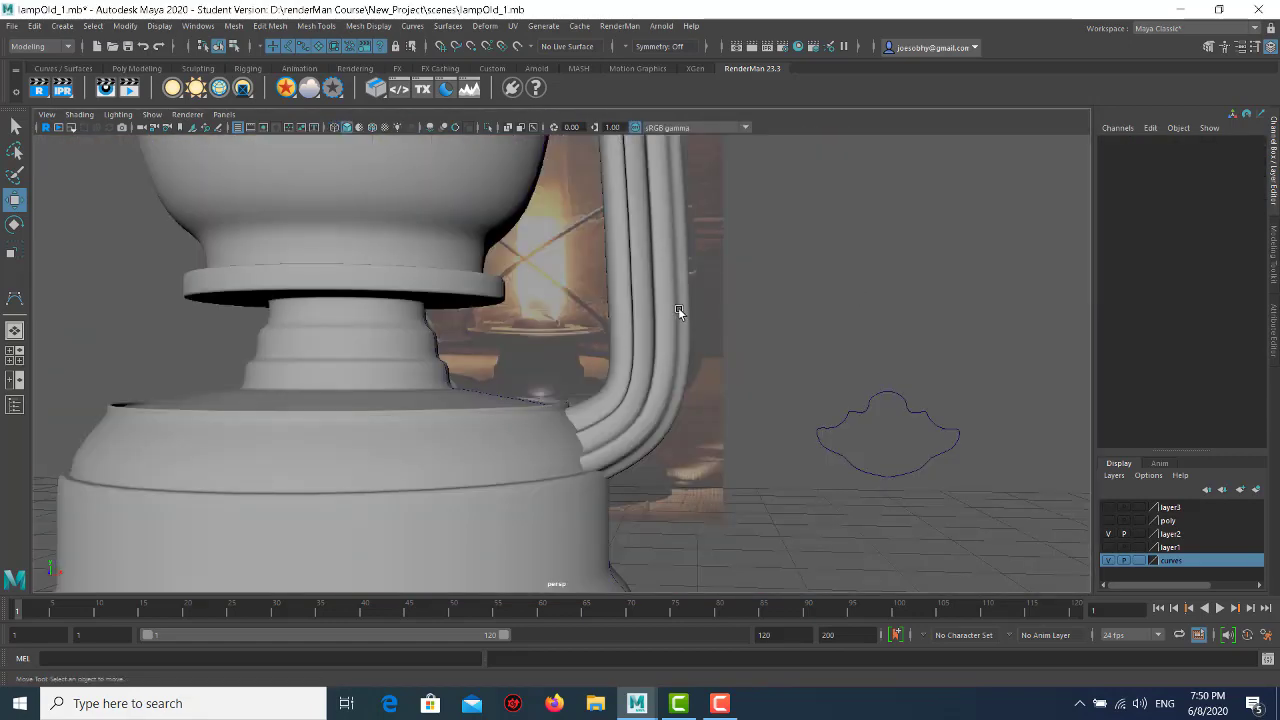
{"action": "scroll", "coordinate": [700, 310], "scroll_direction": "down", "scroll_amount": 2}
{"action": "scroll", "coordinate": [655, 330], "scroll_direction": "down", "scroll_amount": 2}
{"action": "scroll", "coordinate": [630, 300], "scroll_direction": "down", "scroll_amount": 2}
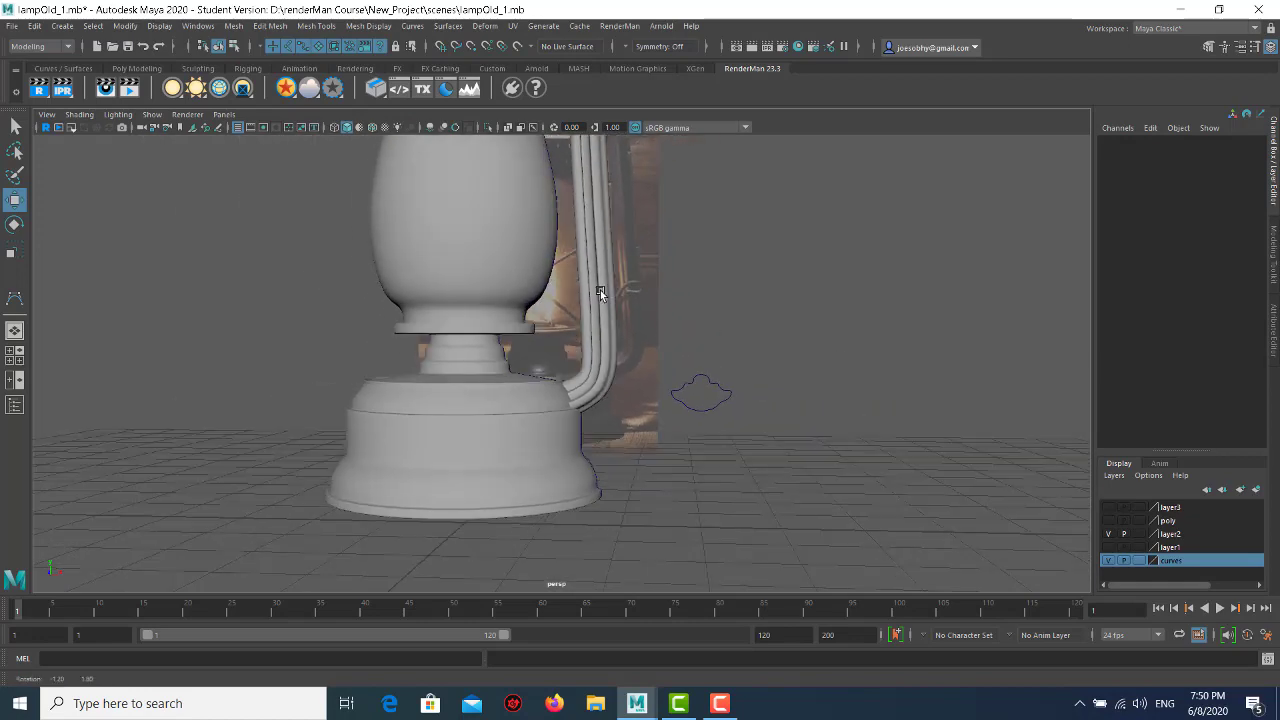
{"action": "scroll", "coordinate": [597, 285], "scroll_direction": "down", "scroll_amount": 1}
- Duplicate the handle and set the copy's Scale X to -1 to mirror it
{"action": "left_click", "coordinate": [595, 280]}
{"action": "scroll", "coordinate": [588, 290], "scroll_direction": "down", "scroll_amount": 1}
{"action": "scroll", "coordinate": [646, 297], "scroll_direction": "down", "scroll_amount": 1}
{"action": "scroll", "coordinate": [645, 300], "scroll_direction": "down", "scroll_amount": 1}
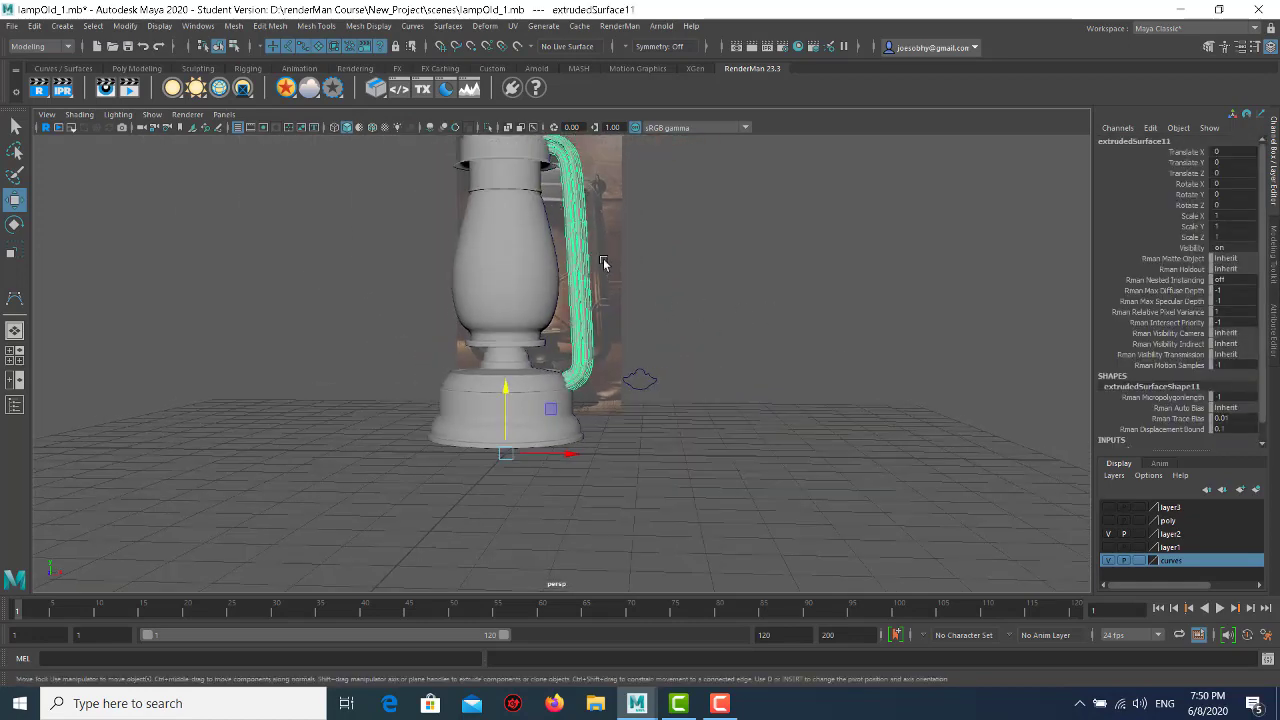
{"action": "scroll", "coordinate": [640, 373], "scroll_direction": "down", "scroll_amount": 1}
{"action": "key", "text": "ctrl+d"}
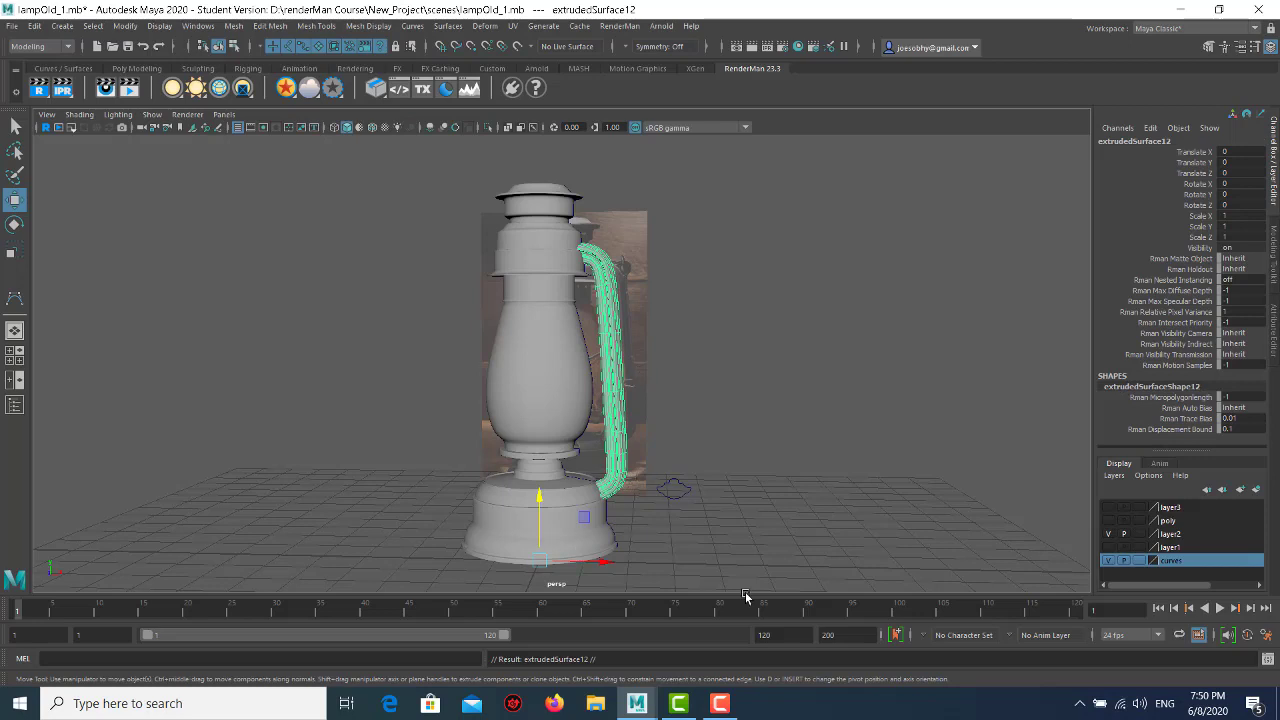
{"action": "double_click", "coordinate": [1235, 217]}
{"action": "type", "text": "-1"}
{"action": "key", "text": "Return"}
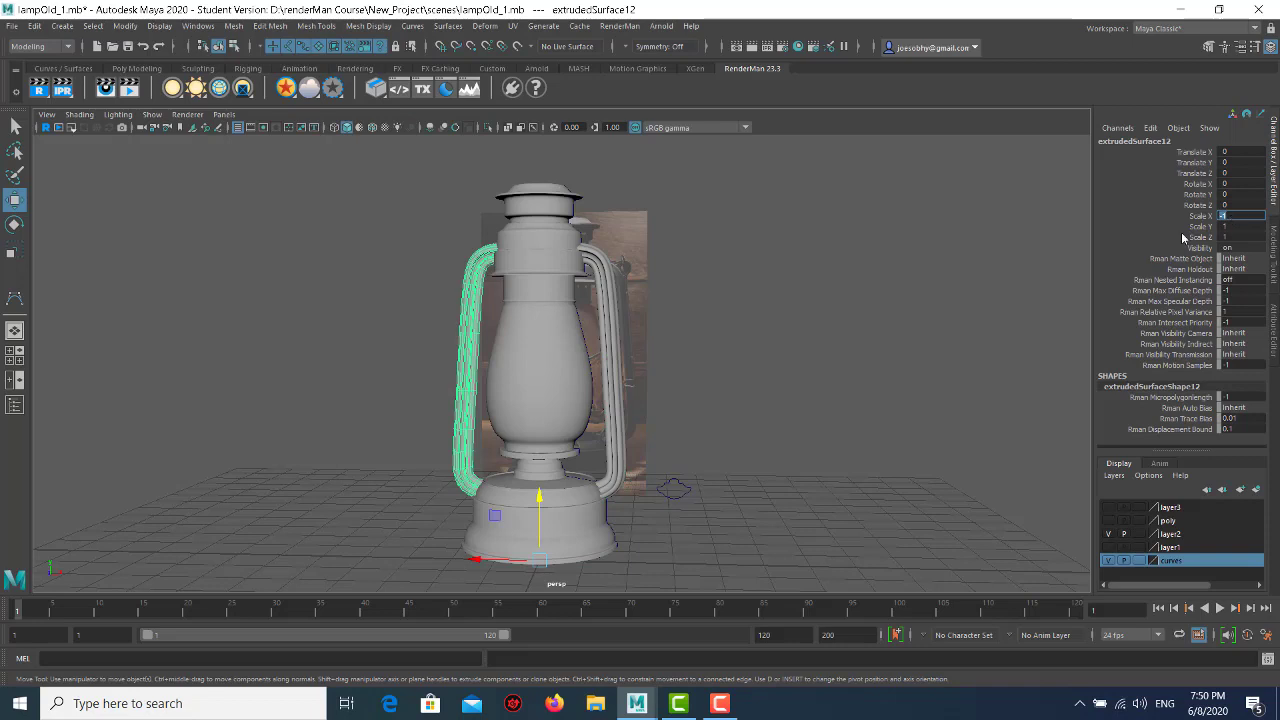
{"action": "left_click", "coordinate": [783, 233]}
{"action": "left_click_drag", "start_coordinate": [783, 233], "coordinate": [557, 296], "text": "alt"}
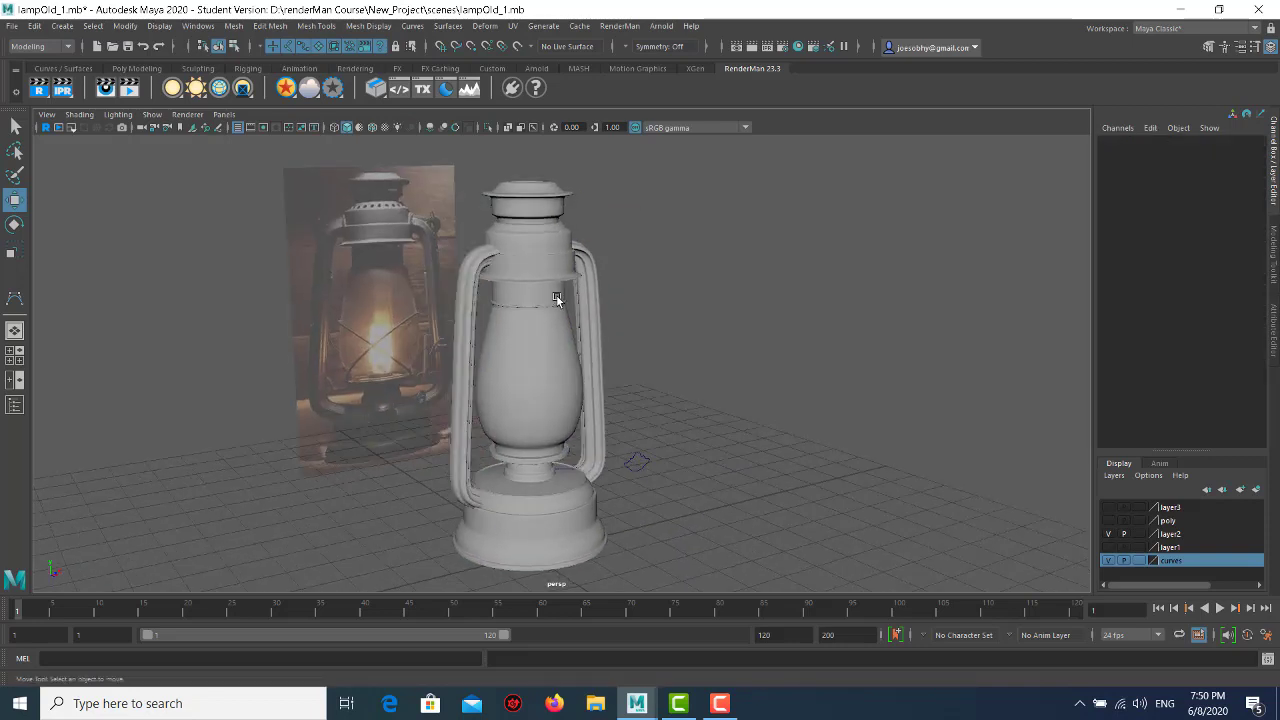
- Save the scene as lampOld_1.mb, accepting the student version warning
{"action": "key", "text": "q"}
{"action": "key", "text": "ctrl+s"}
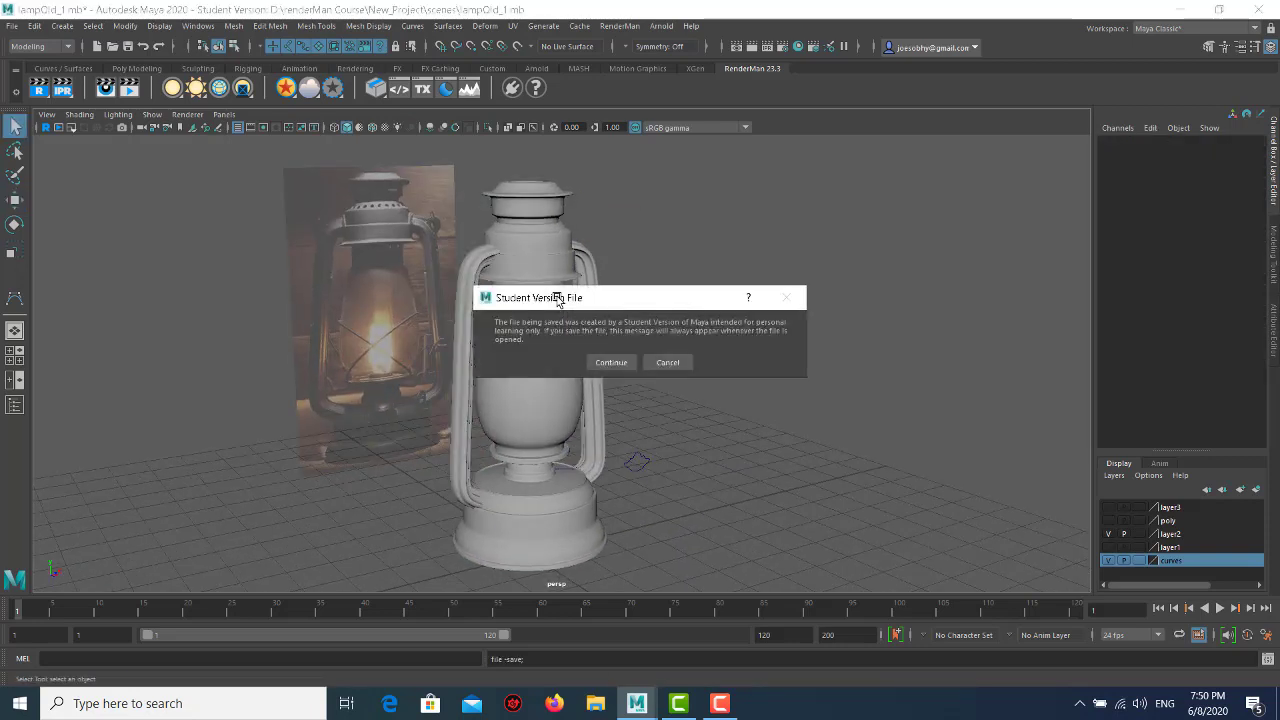
{"action": "key", "text": "Return"}
{"action": "key", "text": "w"}
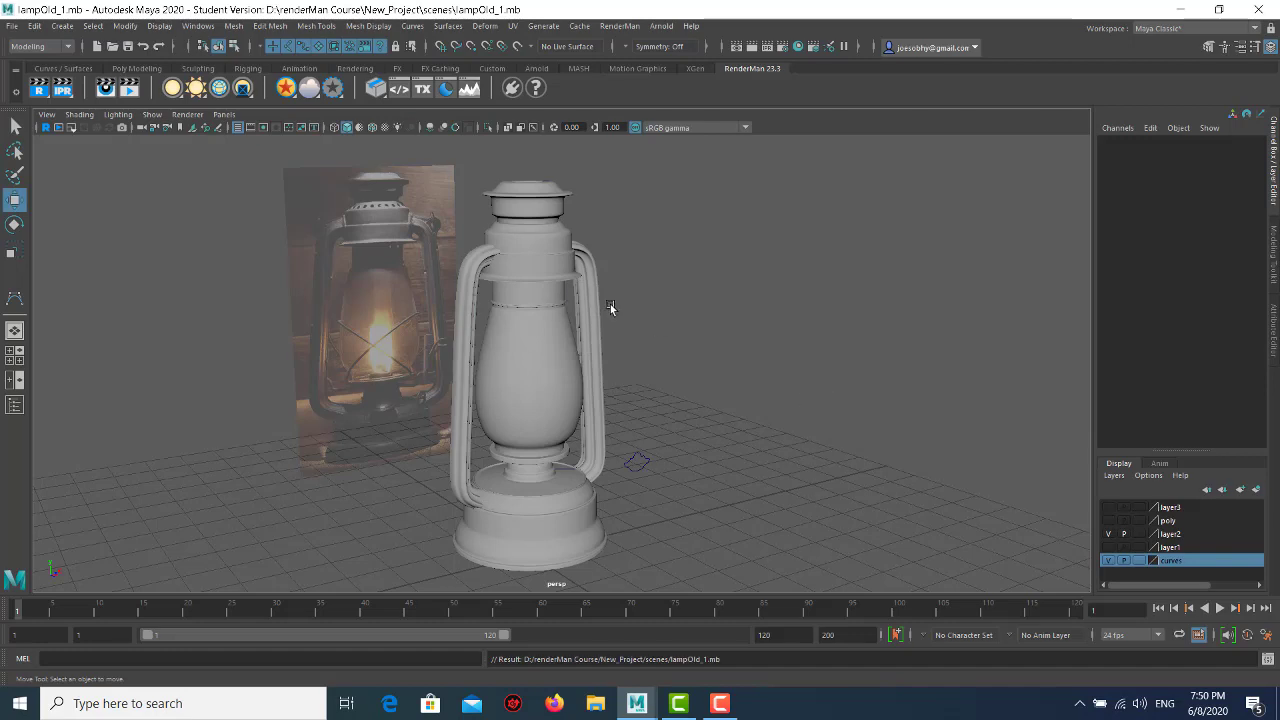
{"action": "left_click_drag", "start_coordinate": [610, 301], "coordinate": [545, 304], "text": "alt"}
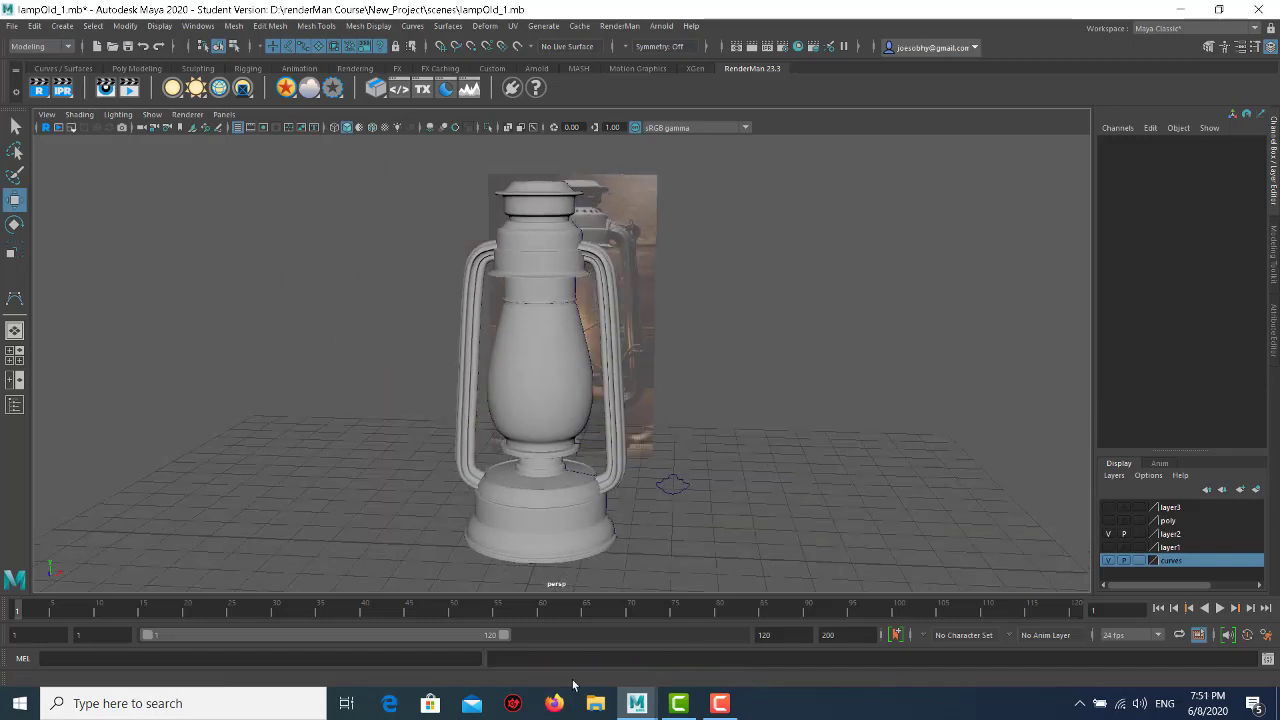
- Switch to the front view and zoom in on the cloud-shaped curve
{"action": "left_click_drag", "start_coordinate": [632, 332], "coordinate": [586, 340], "text": "alt"}
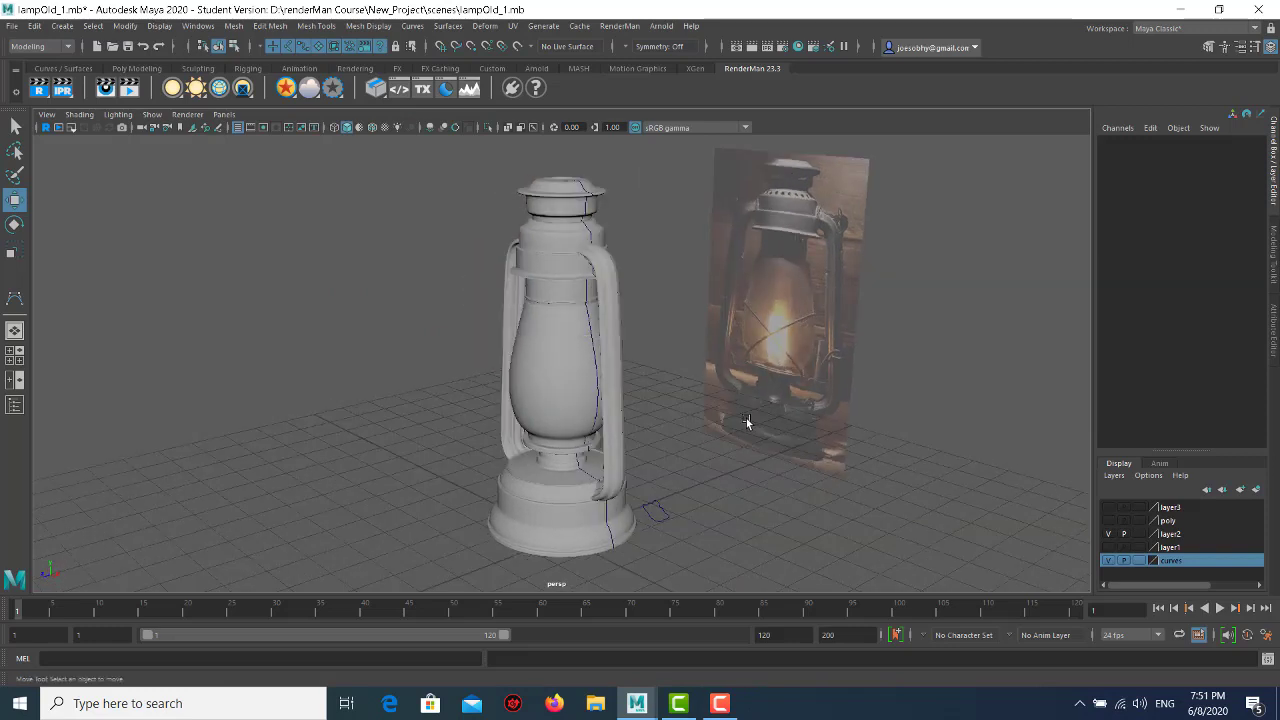
{"action": "key", "text": "space"}
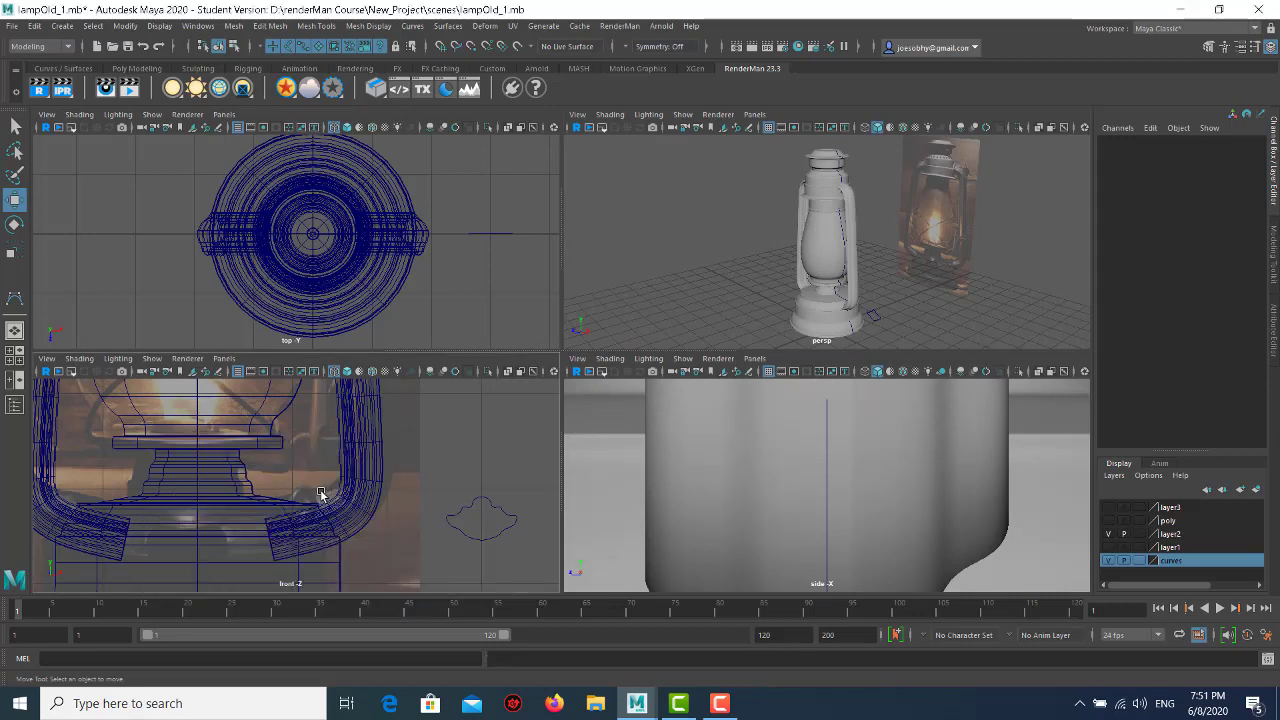
{"action": "key", "text": "space"}
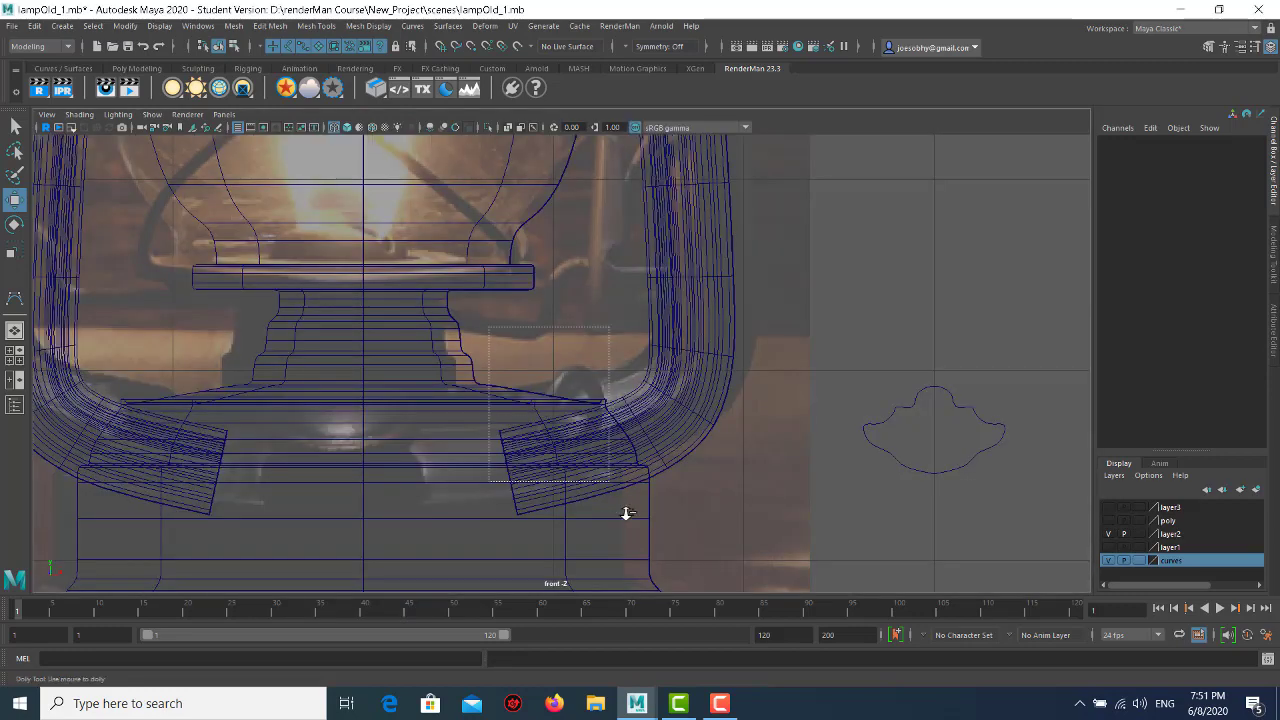
{"action": "scroll", "coordinate": [625, 514], "scroll_direction": "up", "scroll_amount": 3}
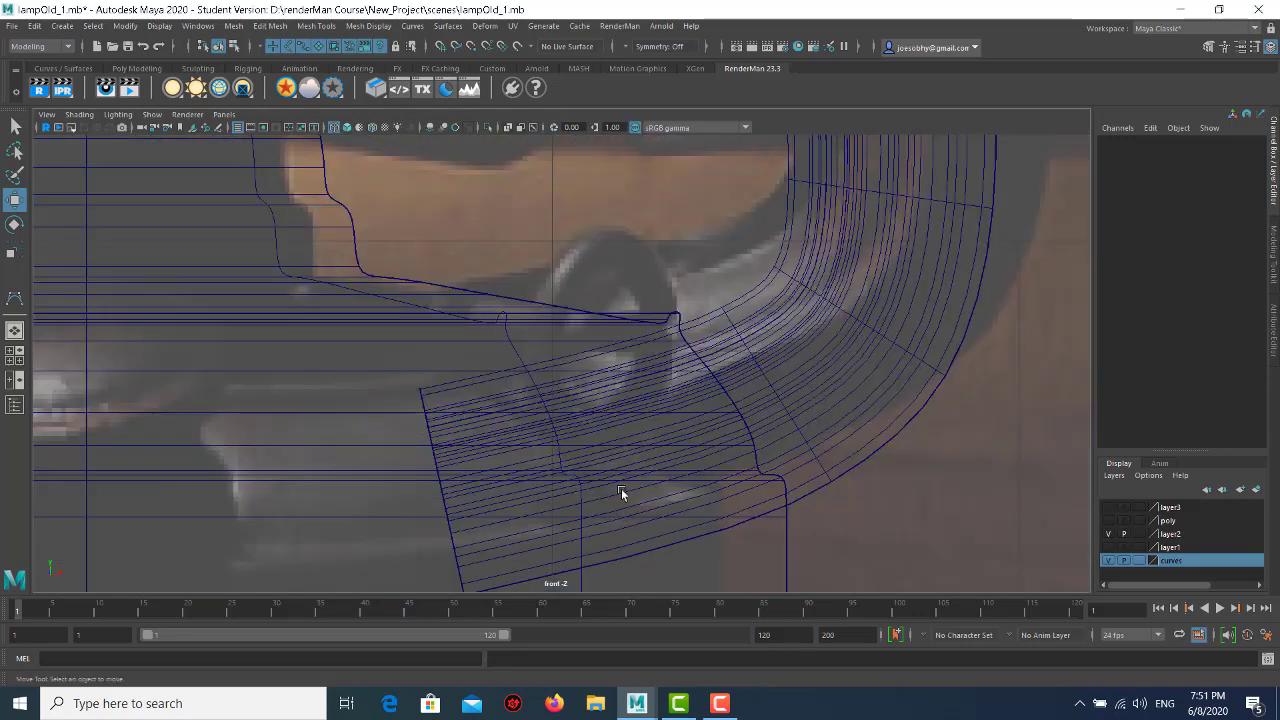
{"action": "scroll", "coordinate": [716, 393], "scroll_direction": "down", "scroll_amount": 5}
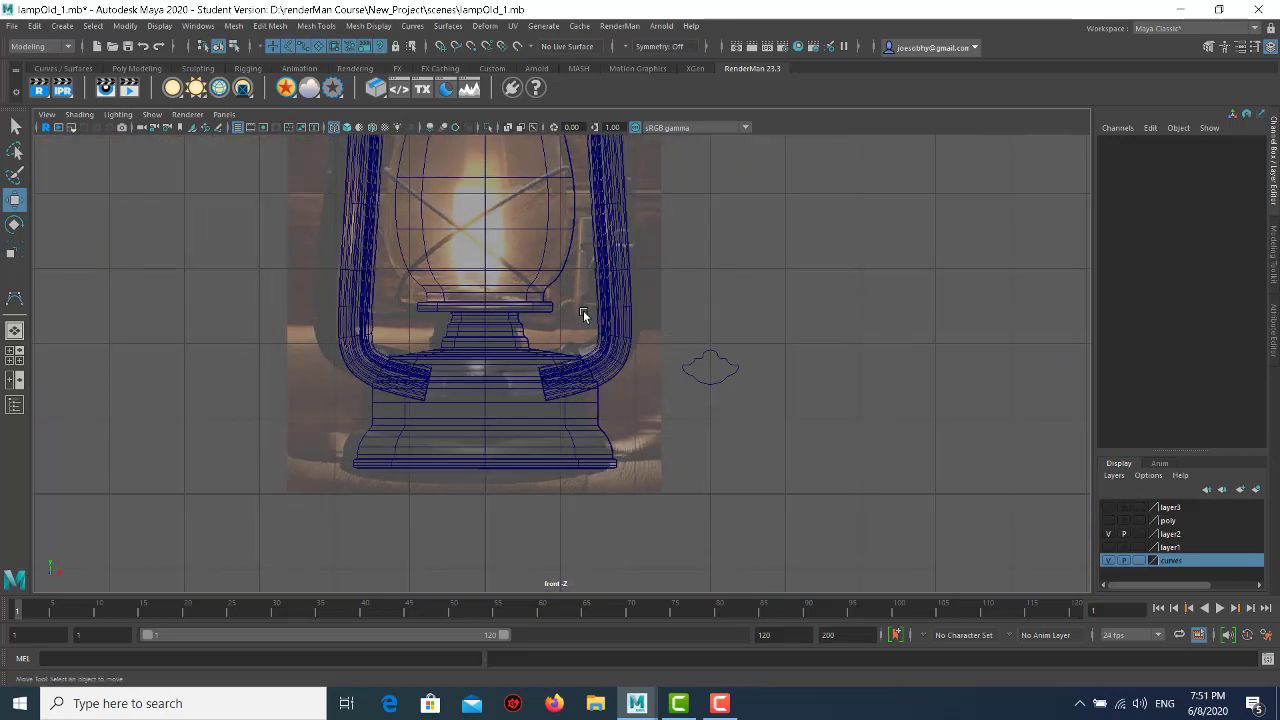
{"action": "scroll", "coordinate": [586, 314], "scroll_direction": "up", "scroll_amount": 2}
{"action": "scroll", "coordinate": [557, 334], "scroll_direction": "up", "scroll_amount": 1}
- Add the cloud-shaped curve to the curves layer and hide that layer
{"action": "left_click_drag", "start_coordinate": [815, 339], "coordinate": [923, 405]}
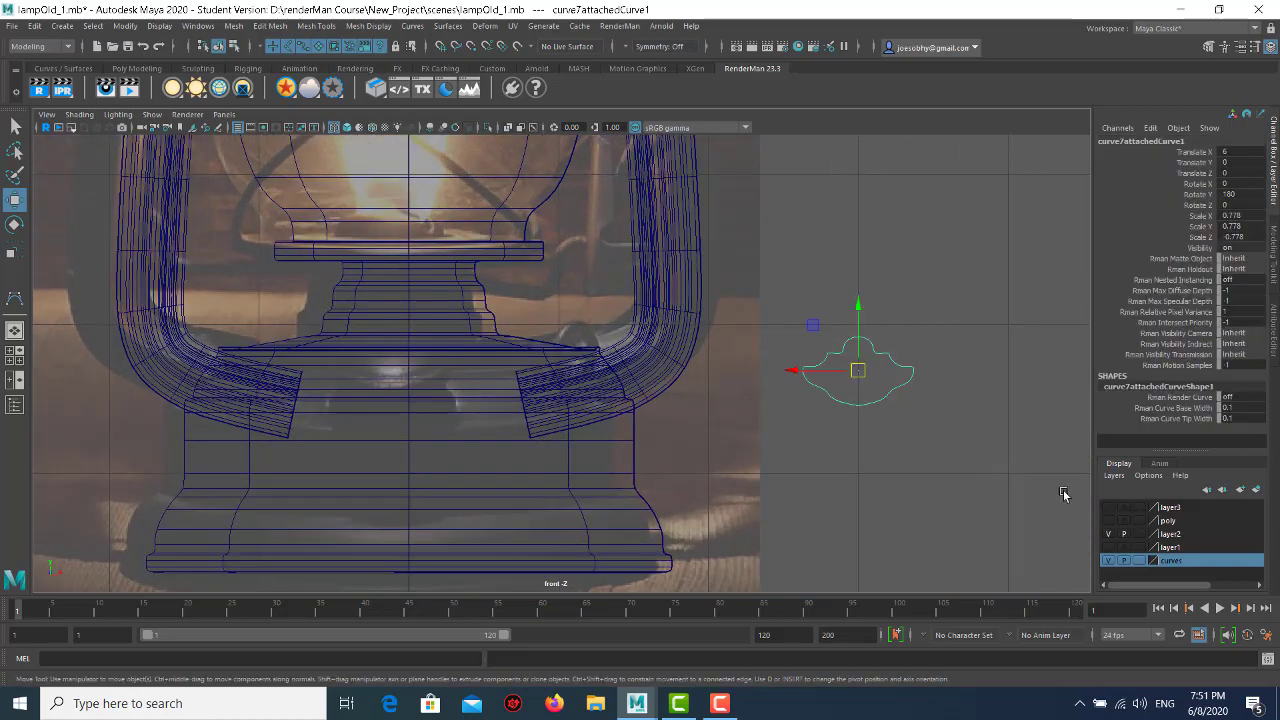
{"action": "right_click", "coordinate": [1173, 571]}
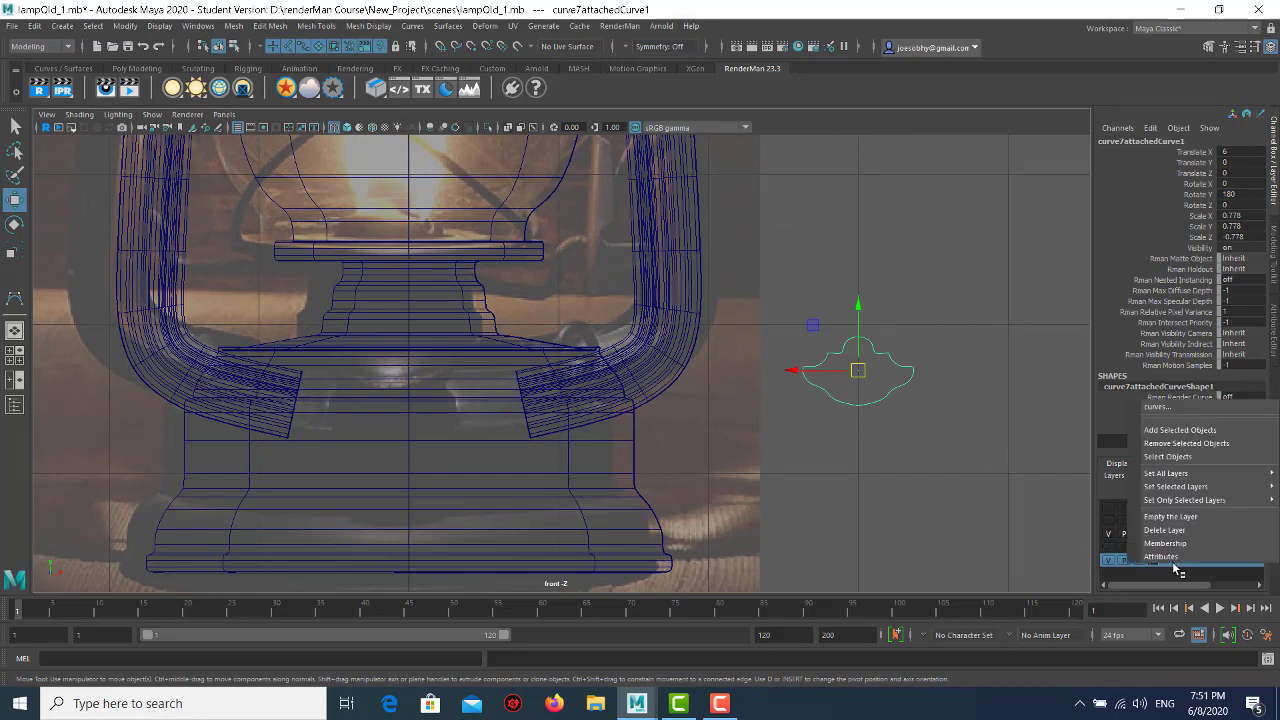
{"action": "left_click", "coordinate": [1170, 430]}
{"action": "left_click", "coordinate": [1107, 560]}
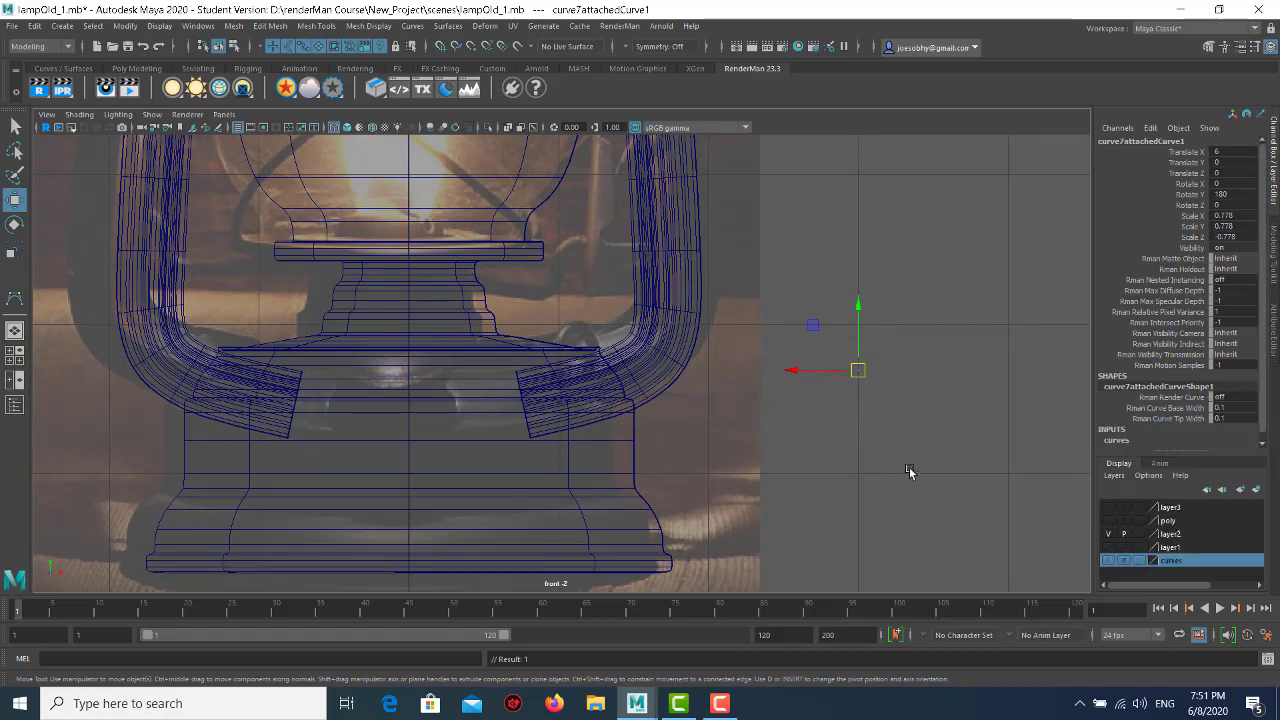
{"action": "left_click", "coordinate": [908, 471]}
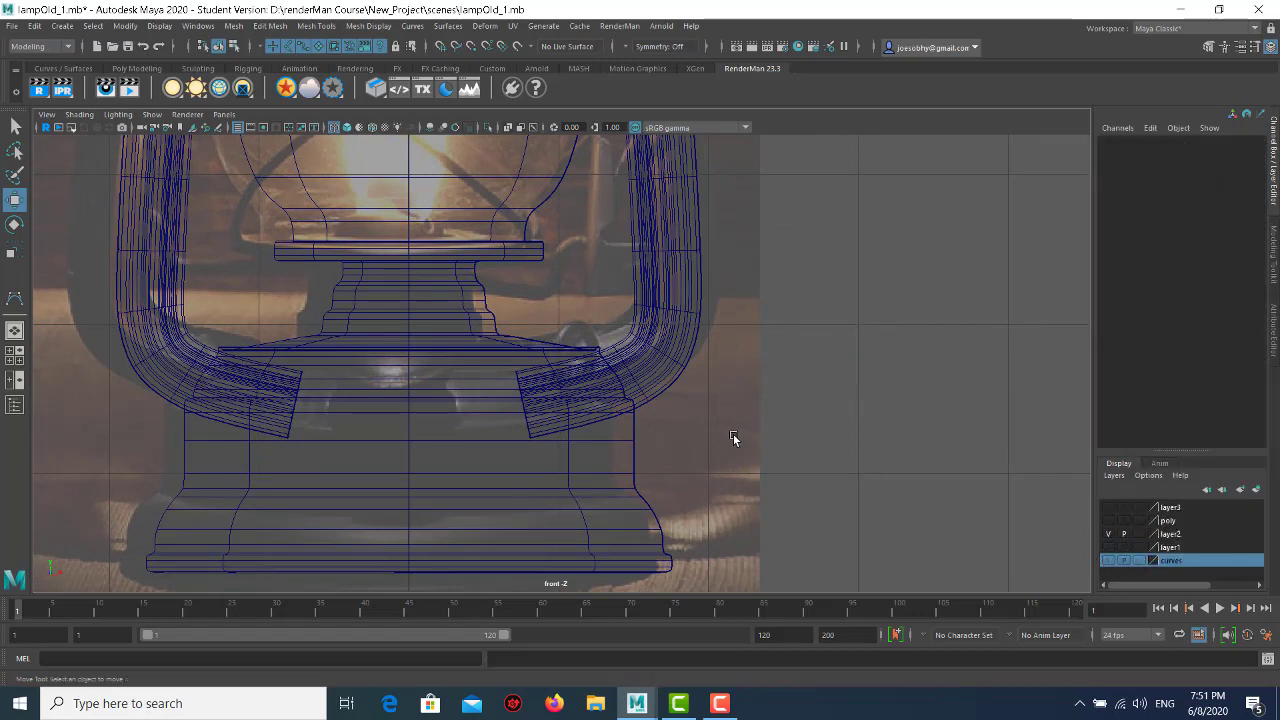
{"action": "left_click", "coordinate": [62, 26]}
{"action": "mouse_move", "coordinate": [91, 126]}
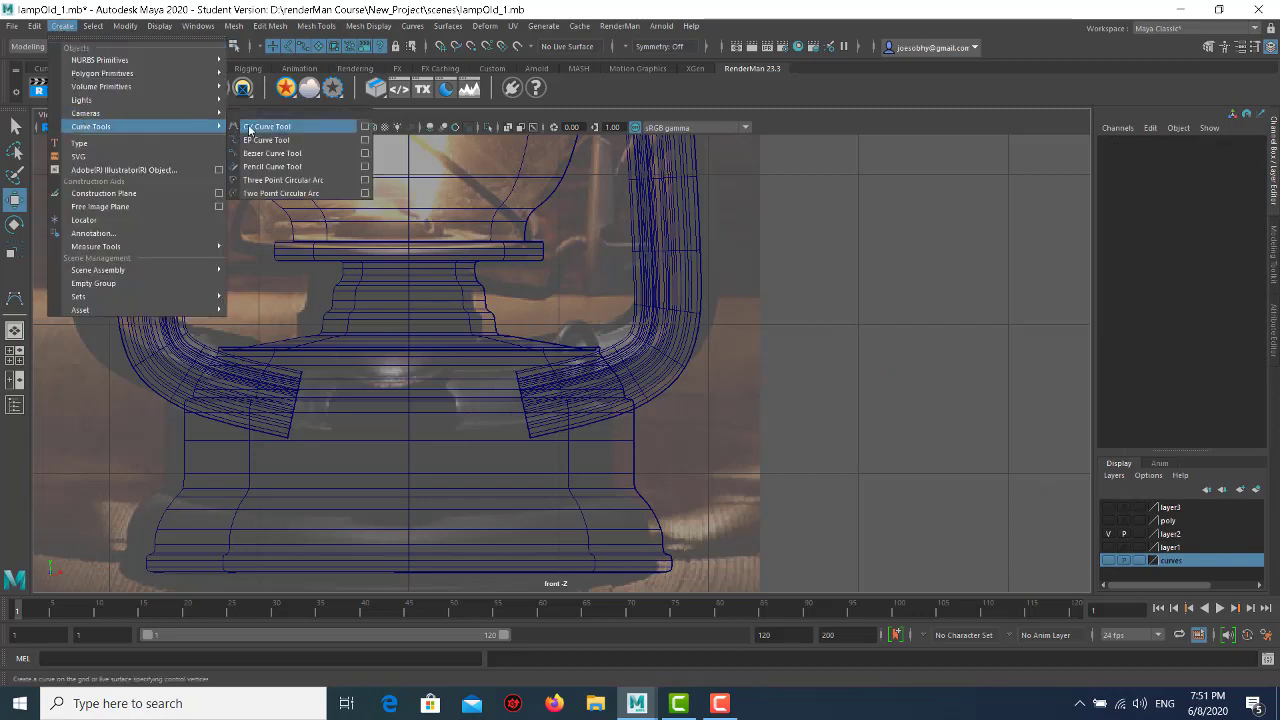
- Start a CV curve beside the lamp base and draw its upper arc
{"action": "left_click", "coordinate": [255, 126]}
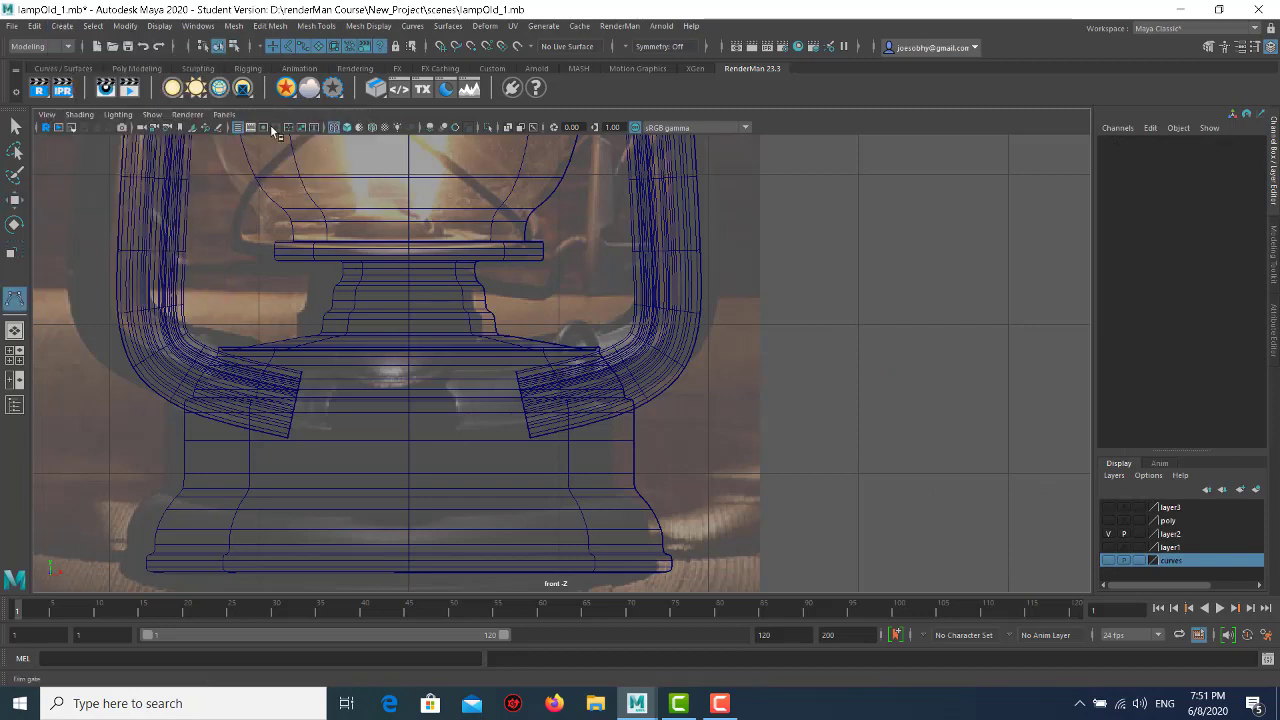
{"action": "left_click", "coordinate": [910, 421]}
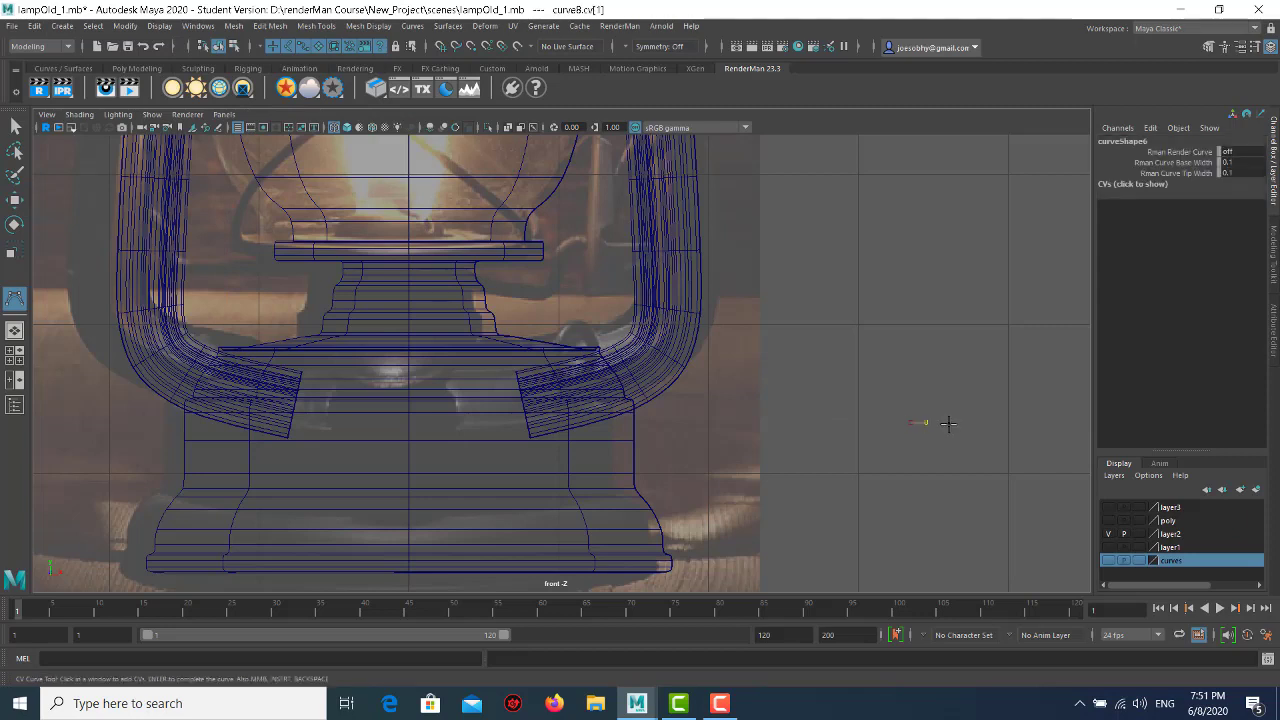
{"action": "left_click", "coordinate": [957, 421]}
{"action": "left_click", "coordinate": [943, 409]}
{"action": "left_click", "coordinate": [938, 392]}
{"action": "left_click", "coordinate": [932, 379]}
{"action": "left_click", "coordinate": [909, 379]}
{"action": "left_click", "coordinate": [886, 388]}
- Carry the curve down the left side, round the bottom and back up
{"action": "left_click", "coordinate": [878, 435]}
{"action": "left_click", "coordinate": [881, 467]}
{"action": "left_click", "coordinate": [907, 477]}
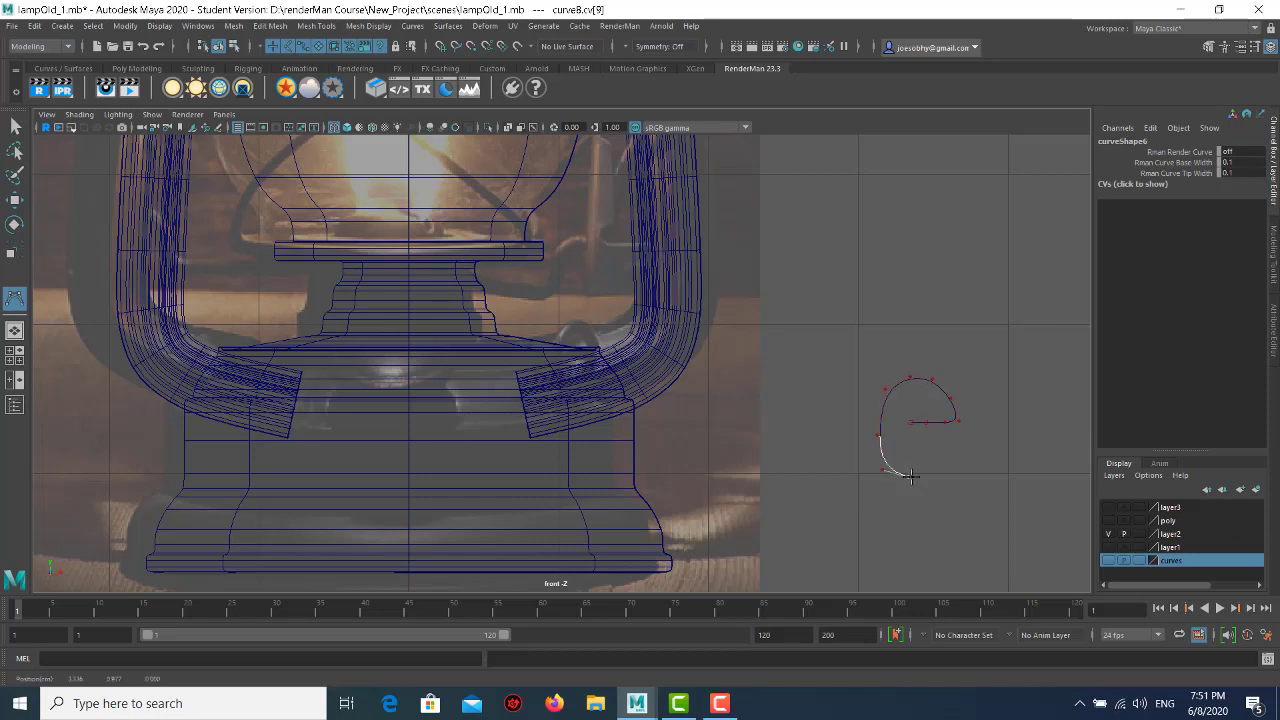
{"action": "left_click", "coordinate": [943, 474]}
{"action": "left_click", "coordinate": [957, 458]}
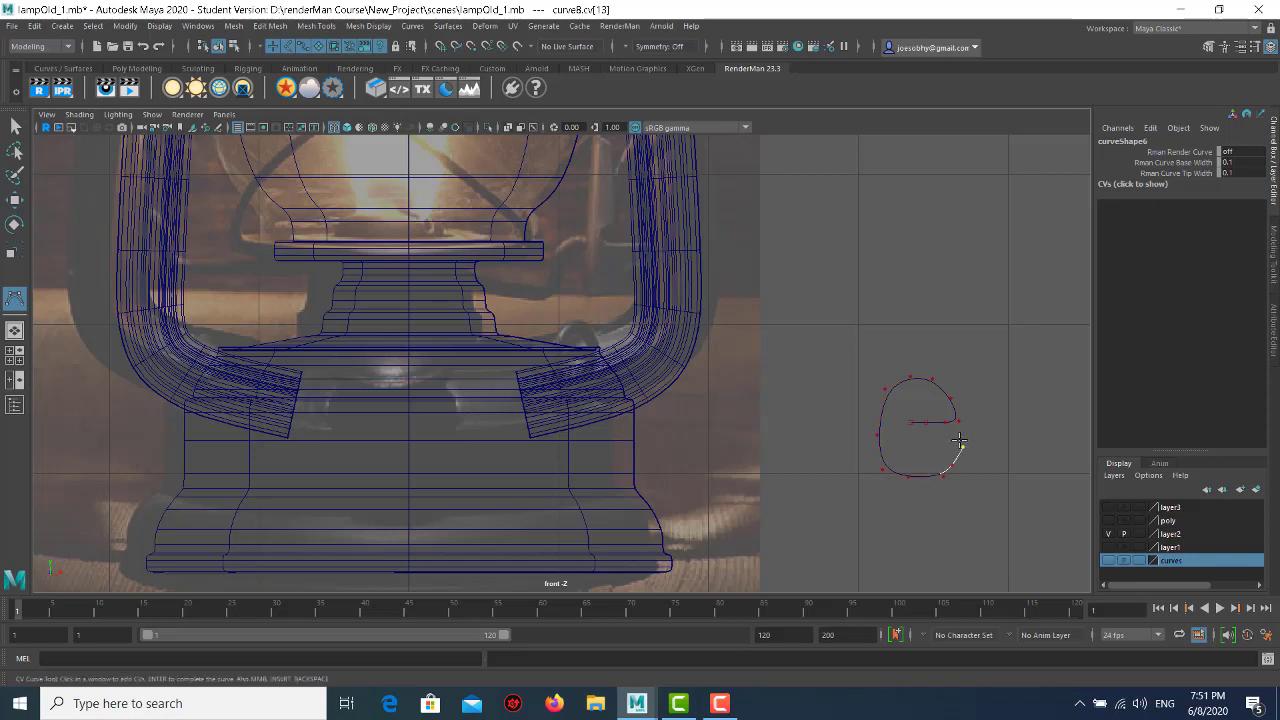
{"action": "left_click", "coordinate": [958, 442]}
{"action": "left_click", "coordinate": [950, 433]}
- In the side view, add a straight sideways tail and finish the curve
{"action": "key", "text": "space"}
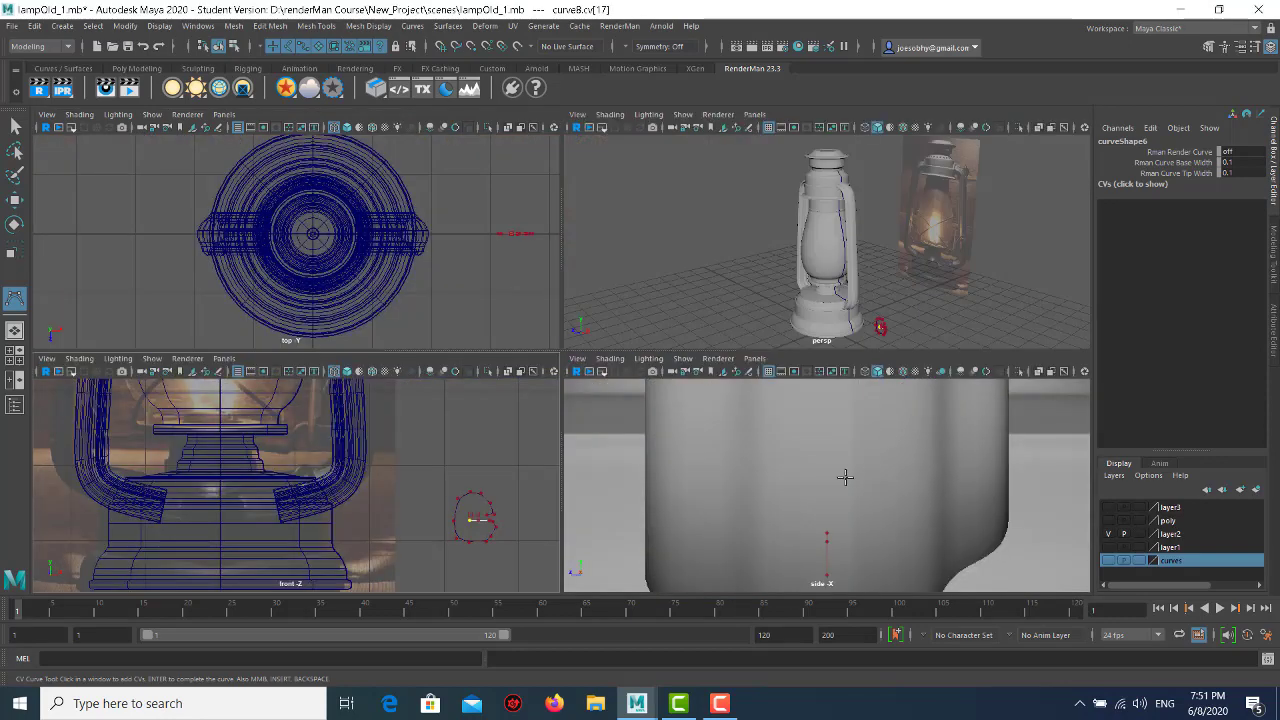
{"action": "key", "text": "space"}
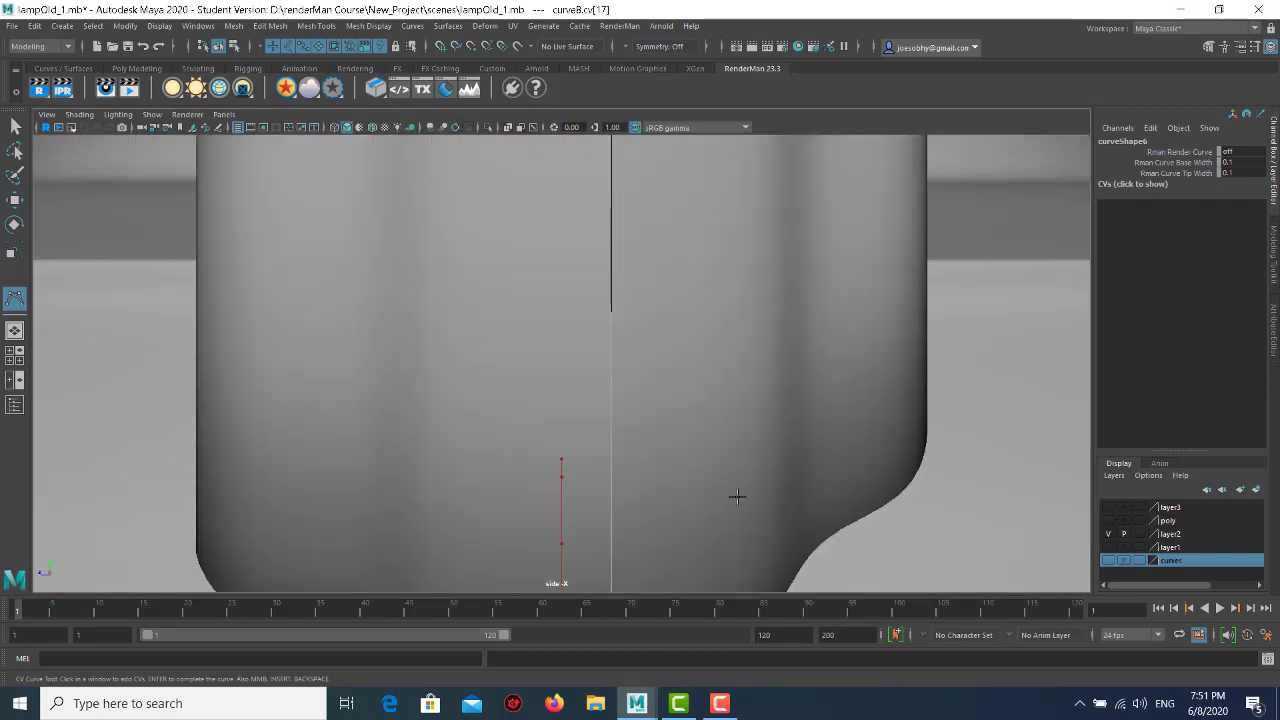
{"action": "scroll", "coordinate": [621, 473], "scroll_direction": "down", "scroll_amount": 4}
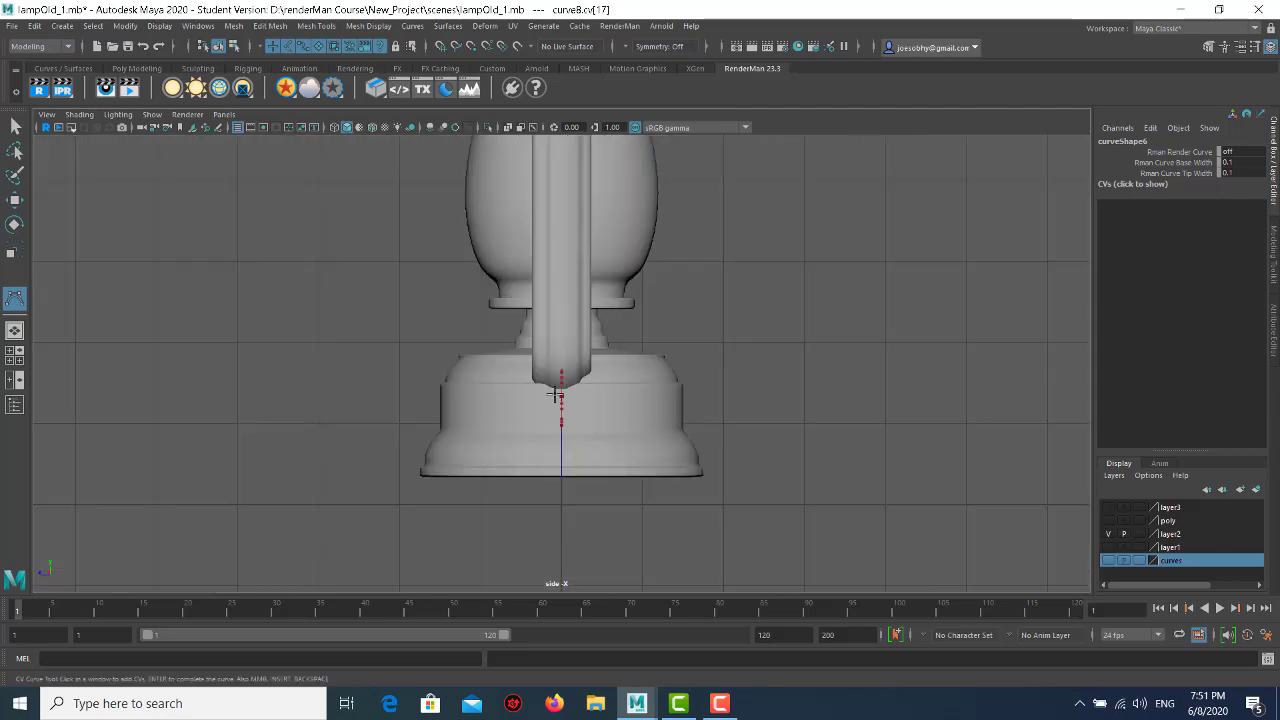
{"action": "left_click_drag", "start_coordinate": [491, 350], "coordinate": [643, 491], "text": "ctrl+alt"}
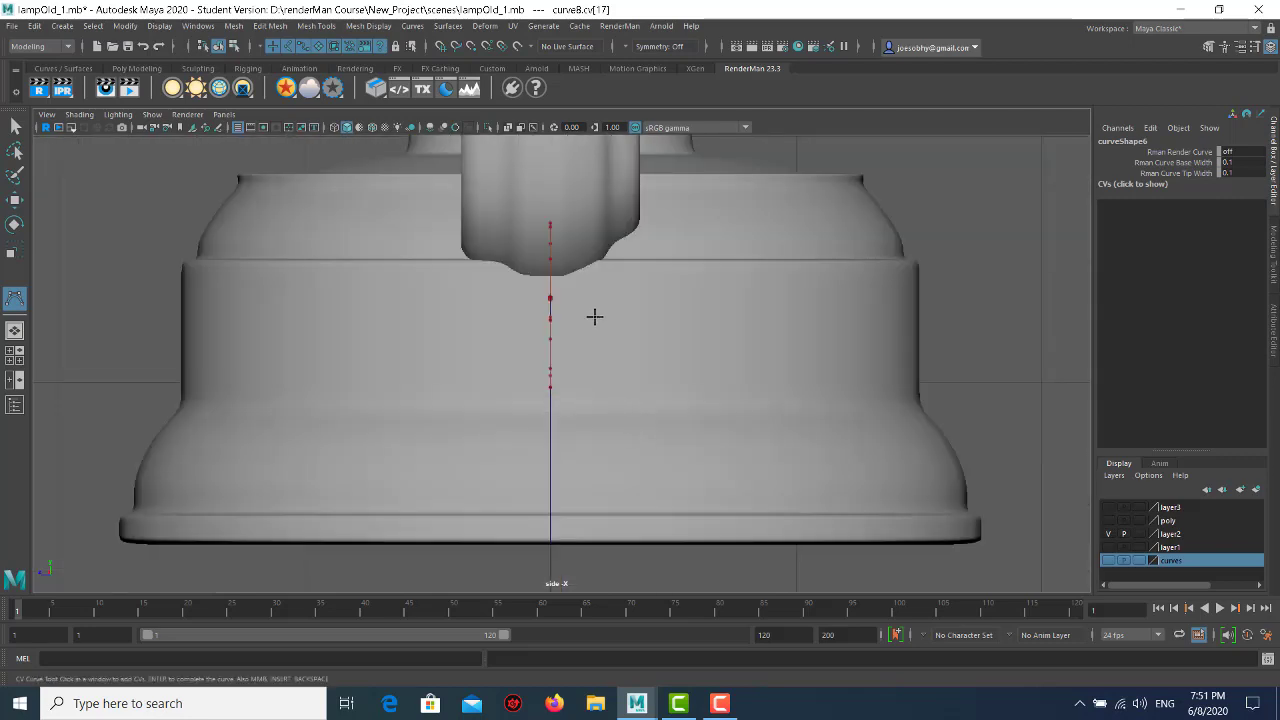
{"action": "left_click", "coordinate": [595, 315]}
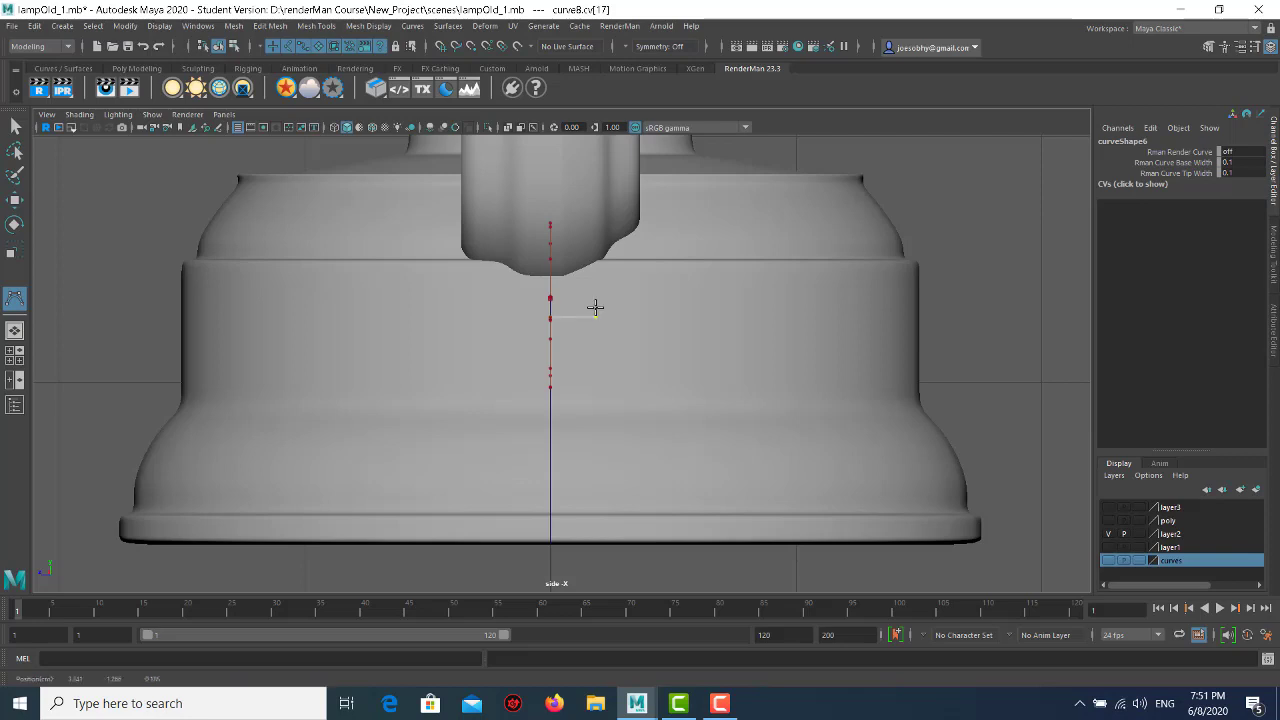
{"action": "left_click", "coordinate": [682, 317]}
{"action": "left_click", "coordinate": [744, 317]}
{"action": "key", "text": "space"}
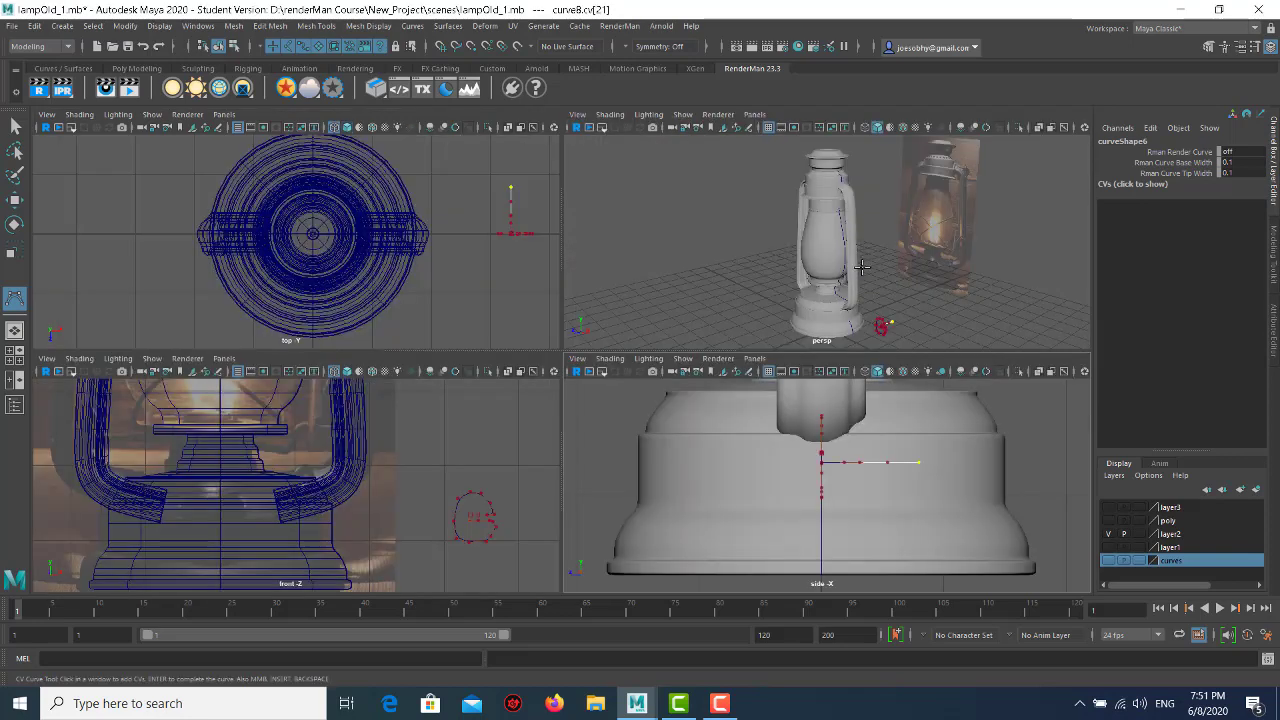
{"action": "key", "text": "space"}
{"action": "key", "text": "w"}
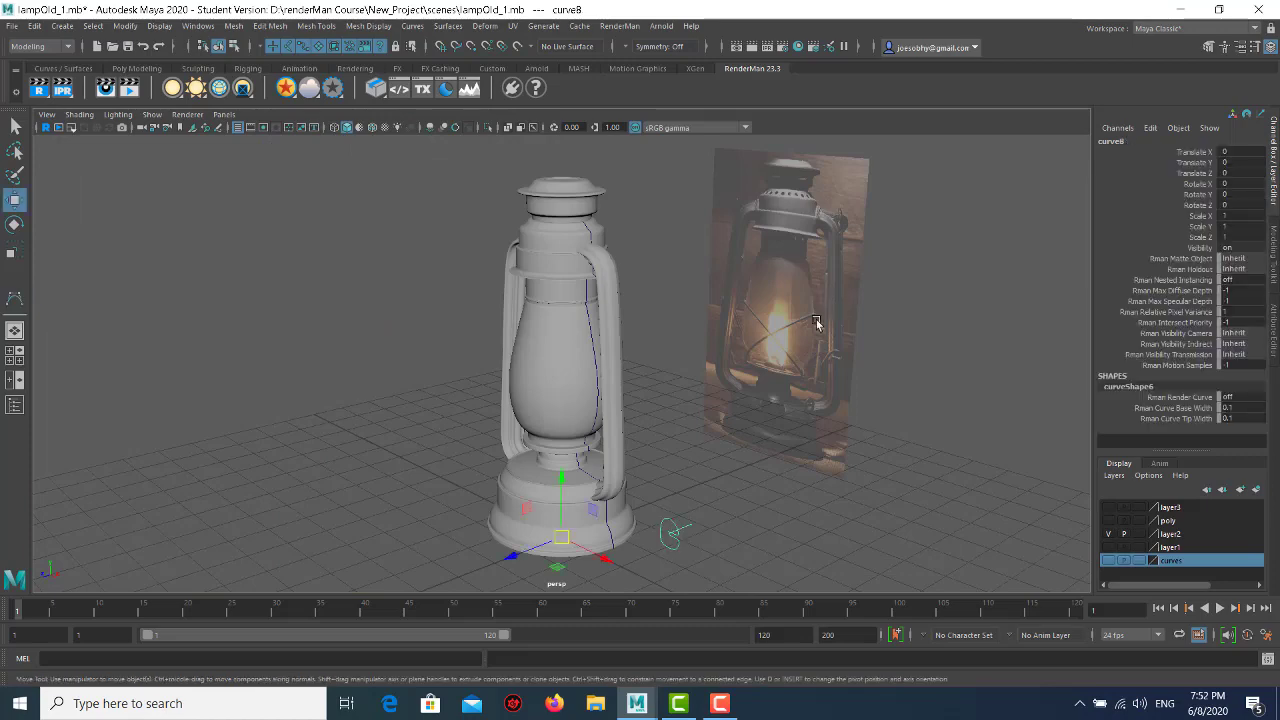
- Frame the new curve in the front view and switch it to CV editing
{"action": "key", "text": "f"}
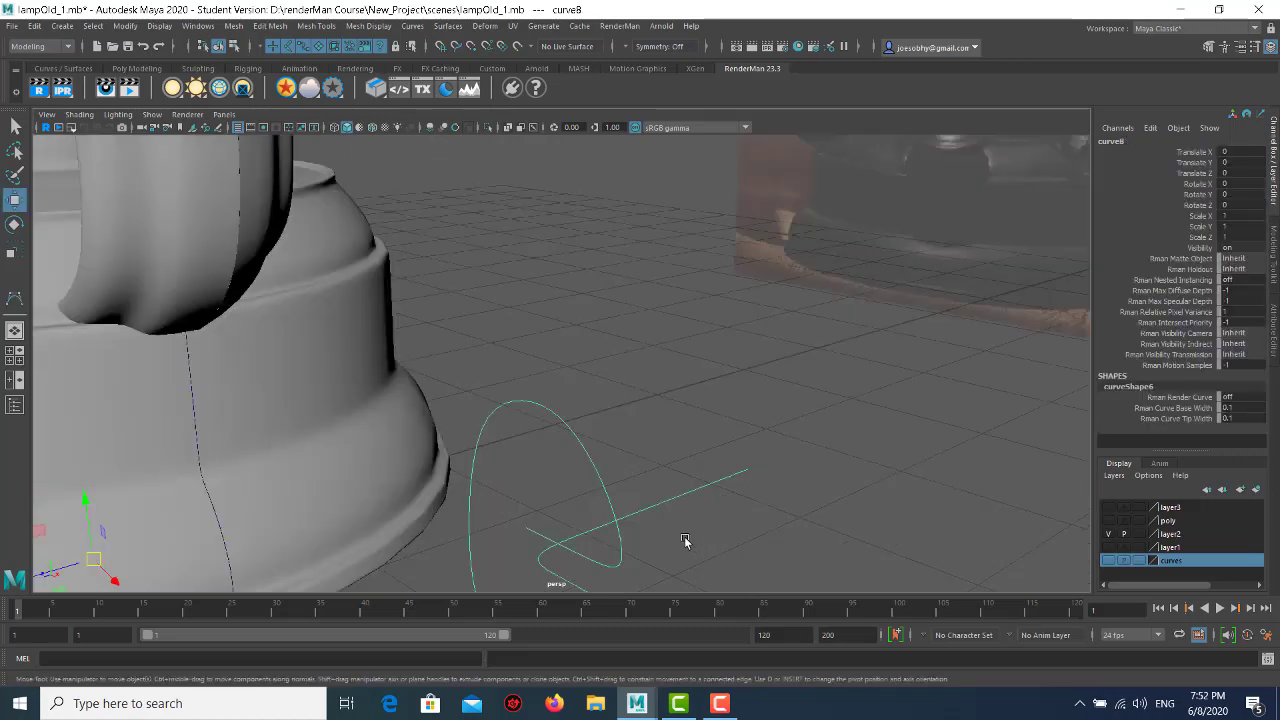
{"action": "mouse_move", "coordinate": [686, 537]}
{"action": "left_mouse_down", "text": "alt"}
{"action": "mouse_move", "coordinate": [586, 466]}
{"action": "mouse_move", "coordinate": [677, 457]}
{"action": "mouse_move", "coordinate": [606, 437]}
{"action": "mouse_move", "coordinate": [542, 449]}
{"action": "left_mouse_up", "text": "alt"}
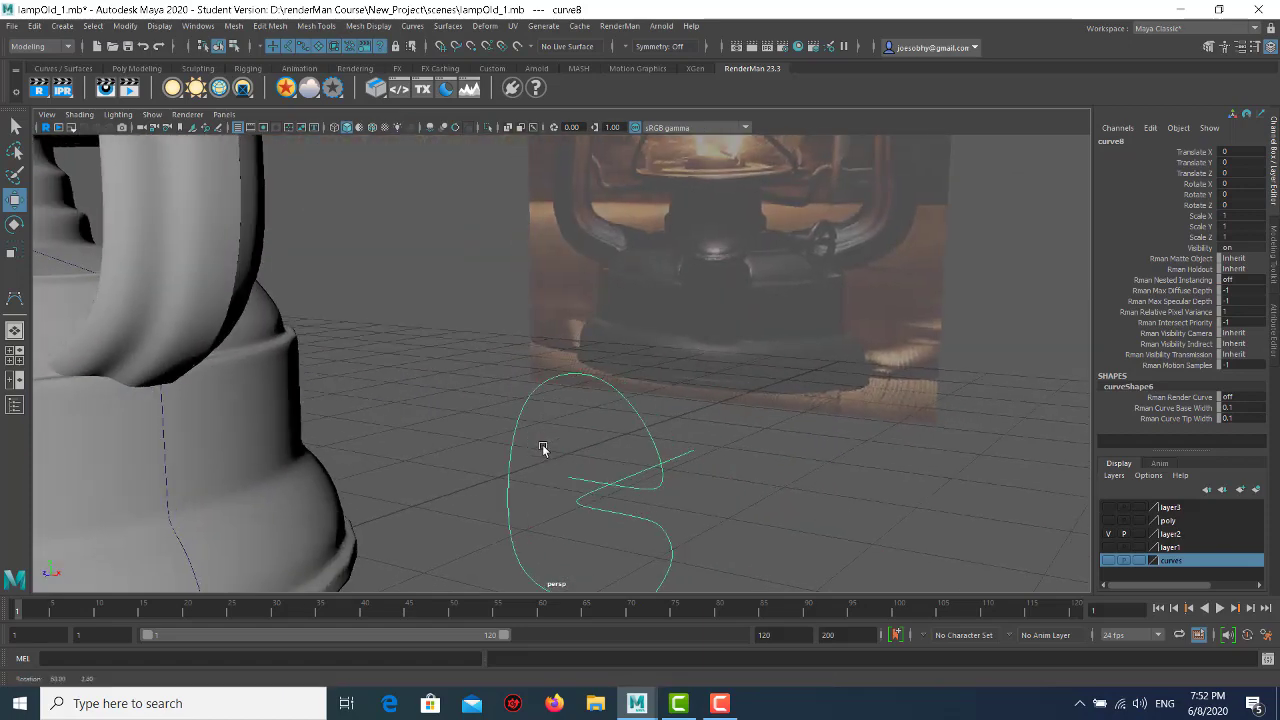
{"action": "key", "text": "space"}
{"action": "key", "text": "space"}
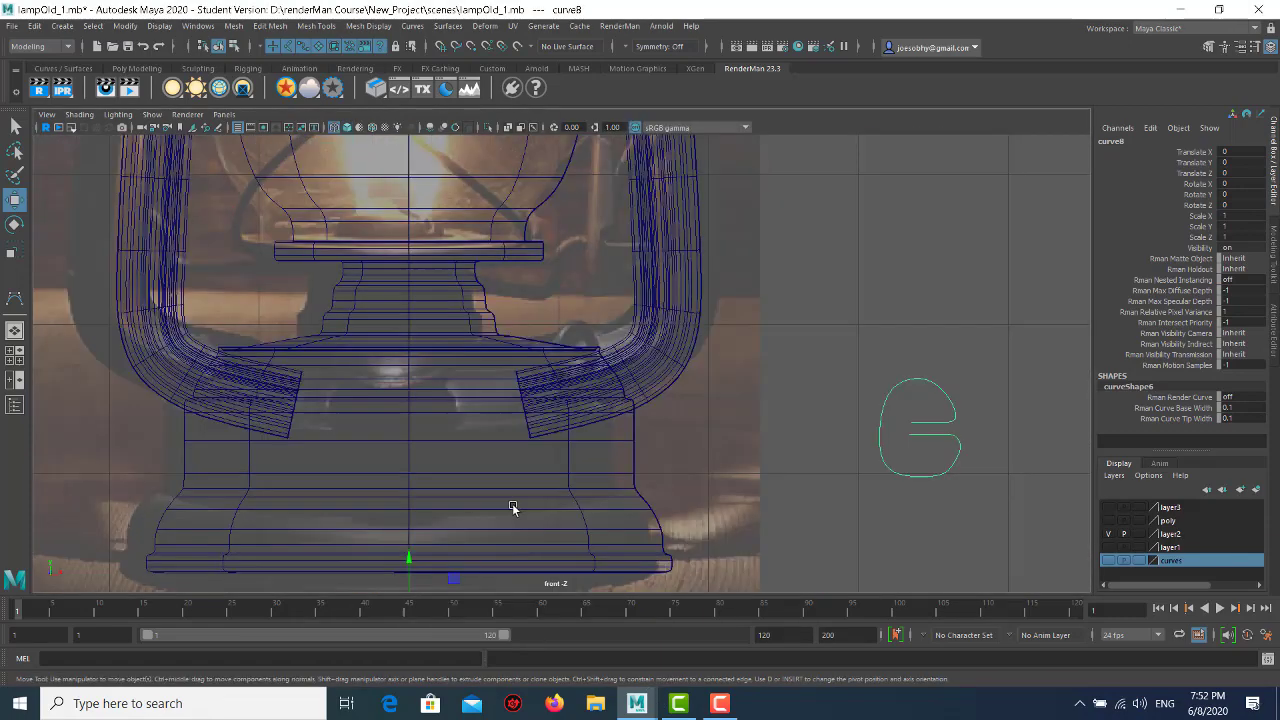
{"action": "left_click_drag", "start_coordinate": [802, 328], "coordinate": [978, 540]}
{"action": "key", "text": "f"}
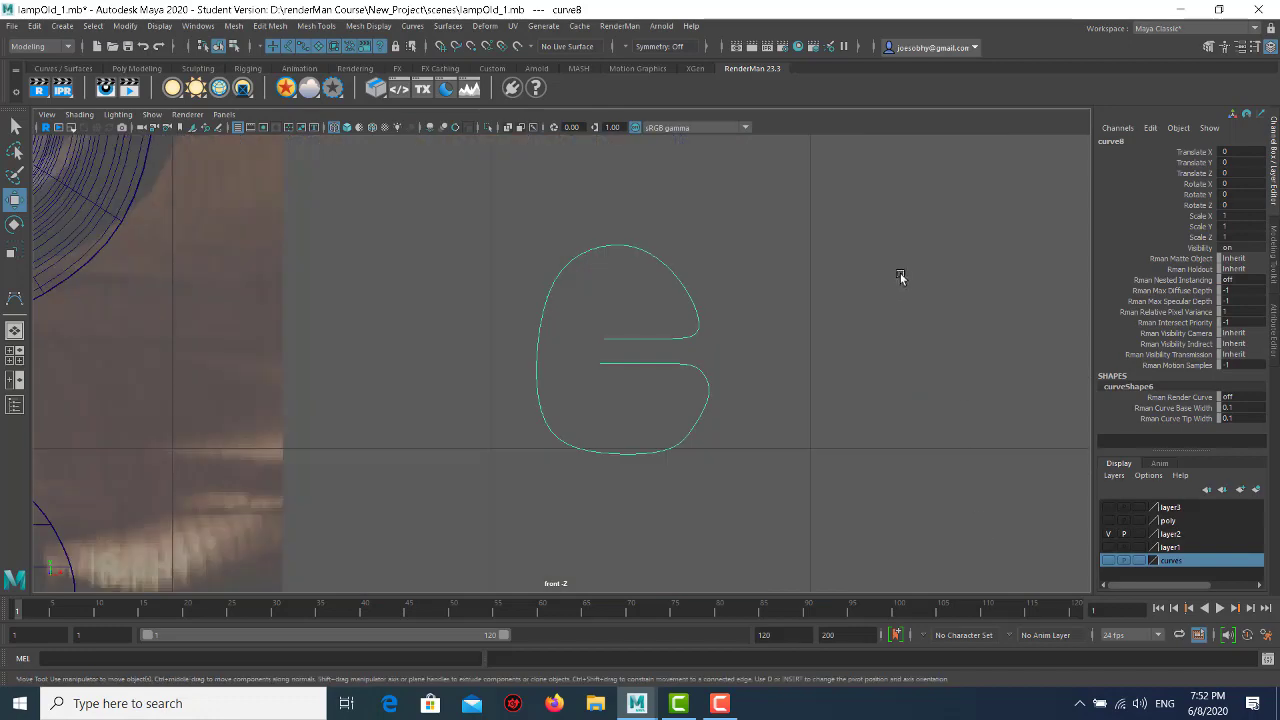
{"action": "right_click_drag", "start_coordinate": [896, 256], "coordinate": [796, 265]}
- Move the left, top-left and bottom CVs to round out the curve's loop
{"action": "left_click", "coordinate": [537, 363]}
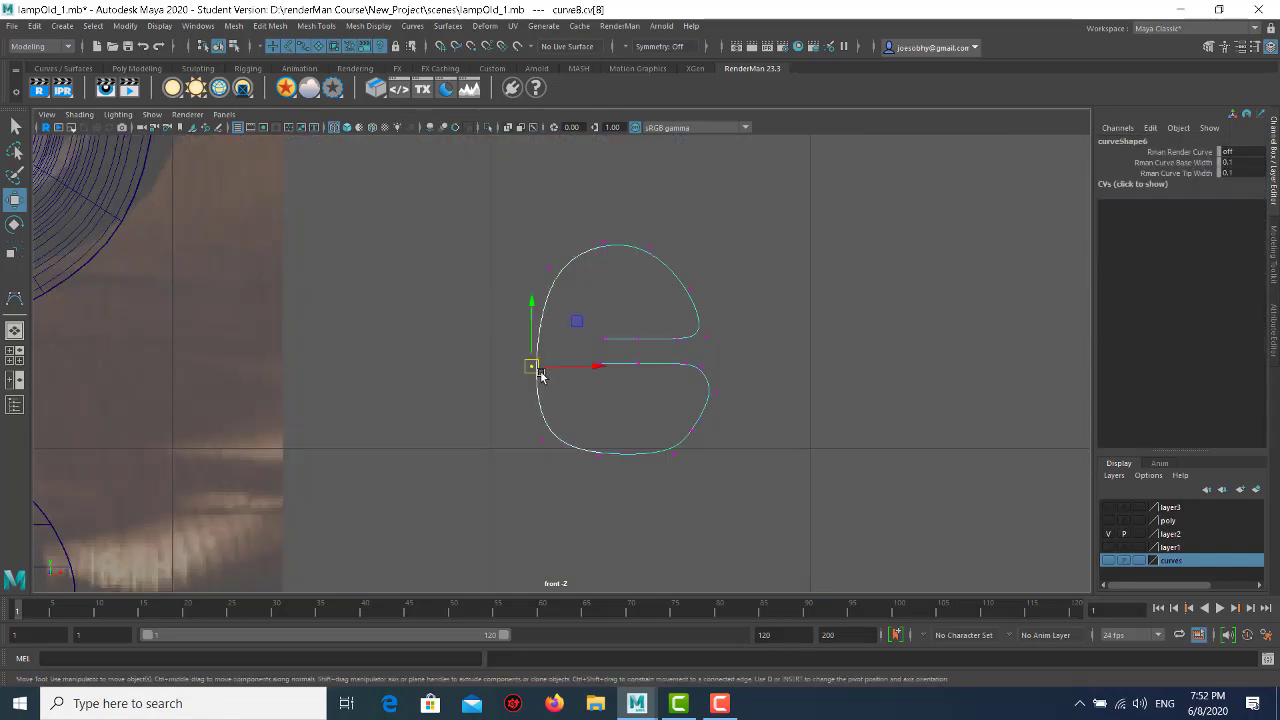
{"action": "left_click_drag", "start_coordinate": [531, 363], "coordinate": [530, 346]}
{"action": "left_click_drag", "start_coordinate": [578, 226], "coordinate": [630, 263]}
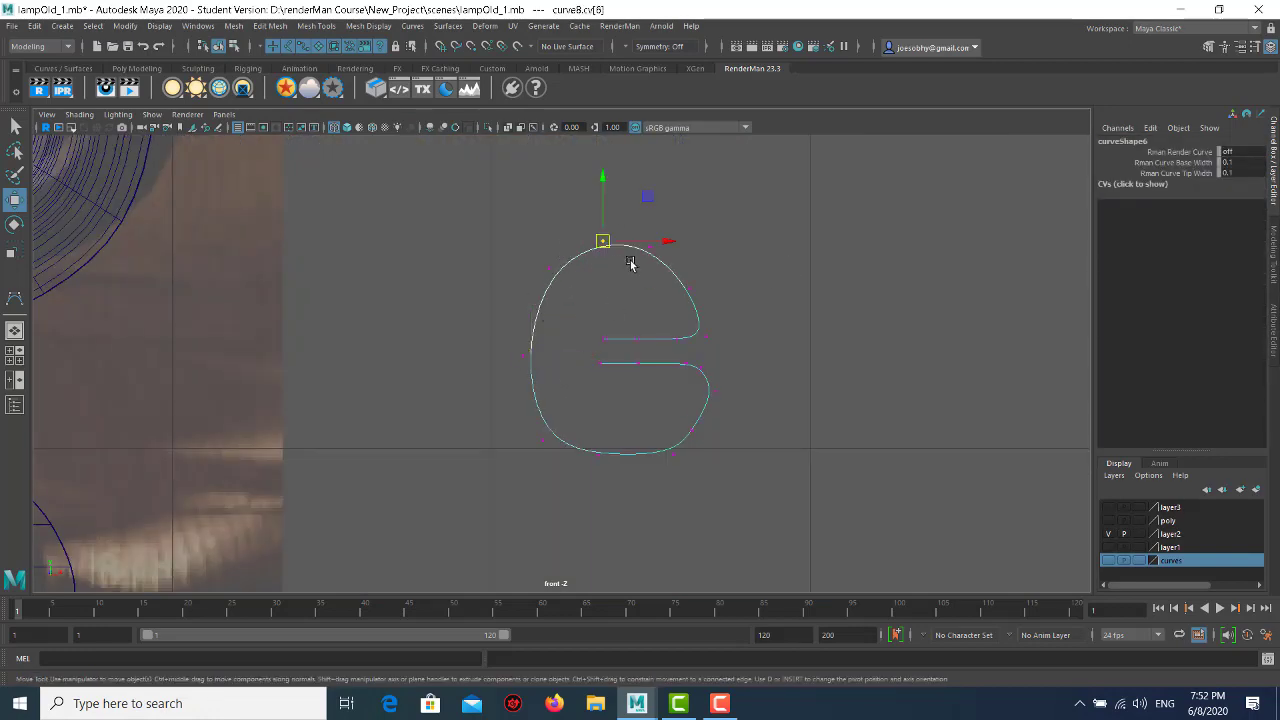
{"action": "left_click", "coordinate": [630, 263]}
{"action": "mouse_move", "coordinate": [543, 246]}
{"action": "left_mouse_down"}
{"action": "mouse_move", "coordinate": [586, 277]}
{"action": "mouse_move", "coordinate": [551, 270]}
{"action": "left_mouse_up"}
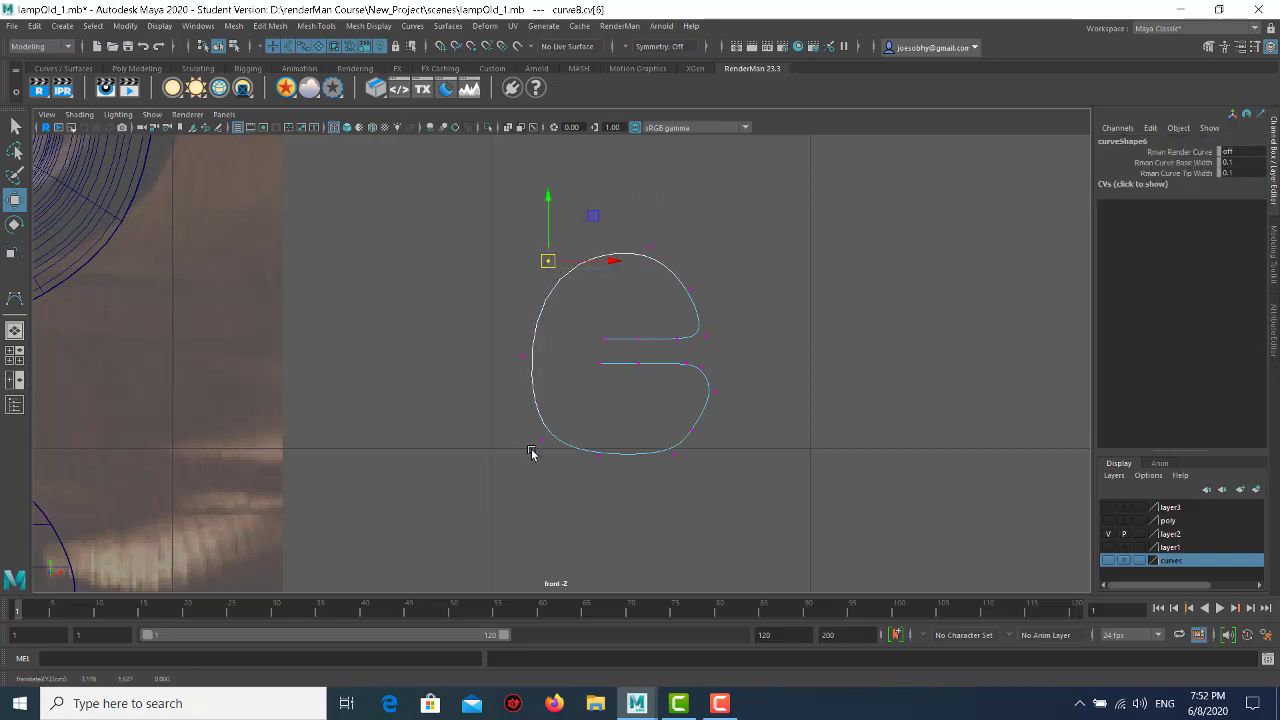
{"action": "left_click_drag", "start_coordinate": [531, 451], "coordinate": [563, 414]}
{"action": "left_click", "coordinate": [561, 414]}
{"action": "mouse_move", "coordinate": [570, 485]}
{"action": "left_mouse_down"}
{"action": "mouse_move", "coordinate": [602, 450]}
{"action": "mouse_move", "coordinate": [570, 468]}
{"action": "left_mouse_up"}
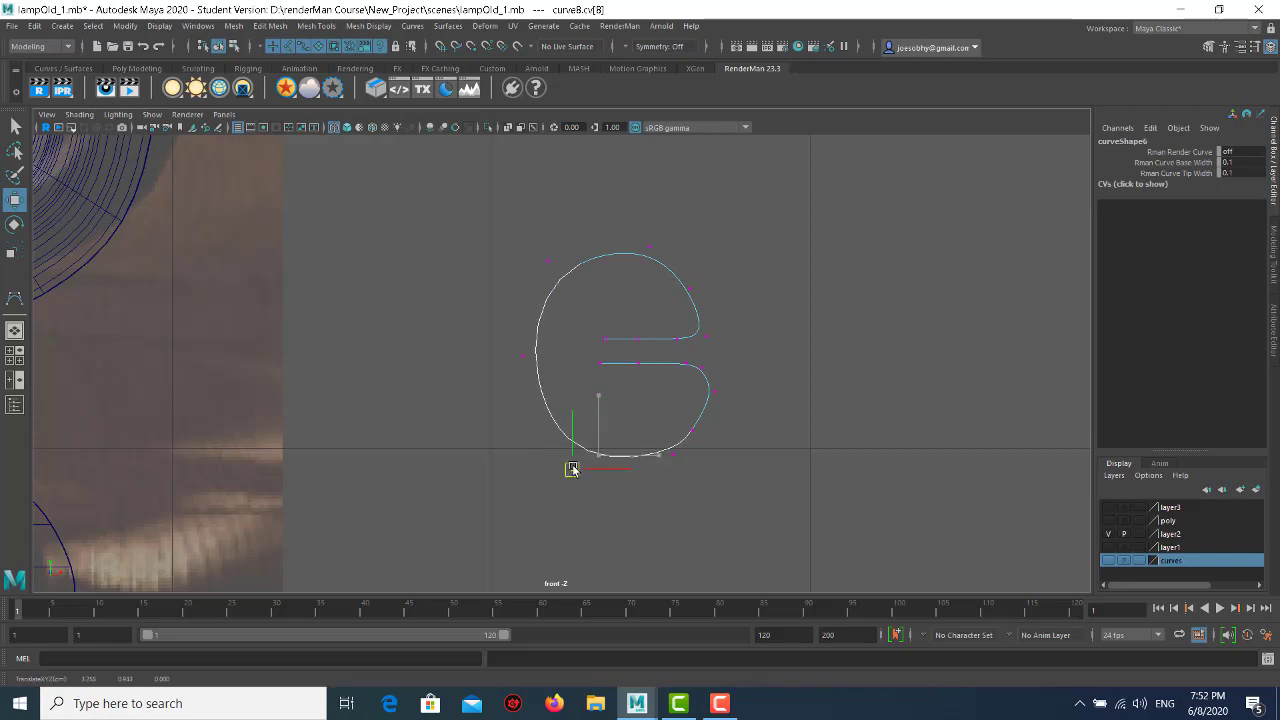
{"action": "left_click", "coordinate": [650, 485]}
{"action": "left_click_drag", "start_coordinate": [666, 443], "coordinate": [676, 460]}
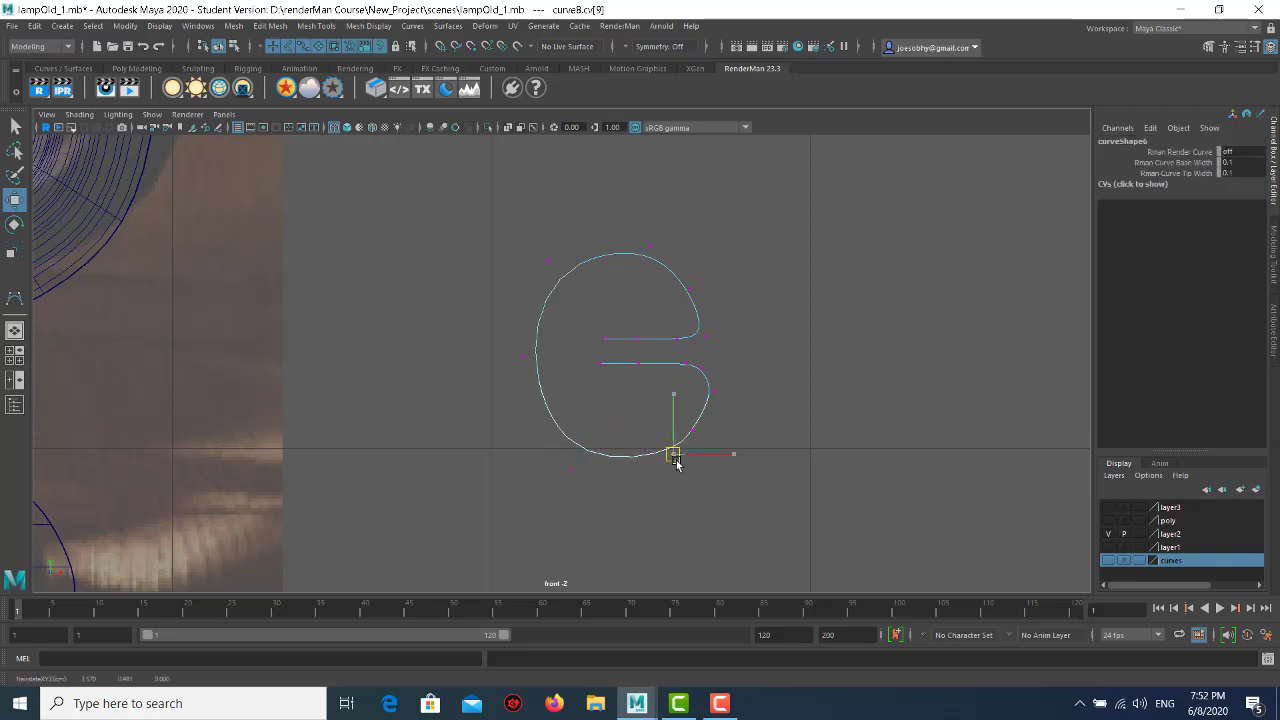
{"action": "left_click", "coordinate": [799, 453]}
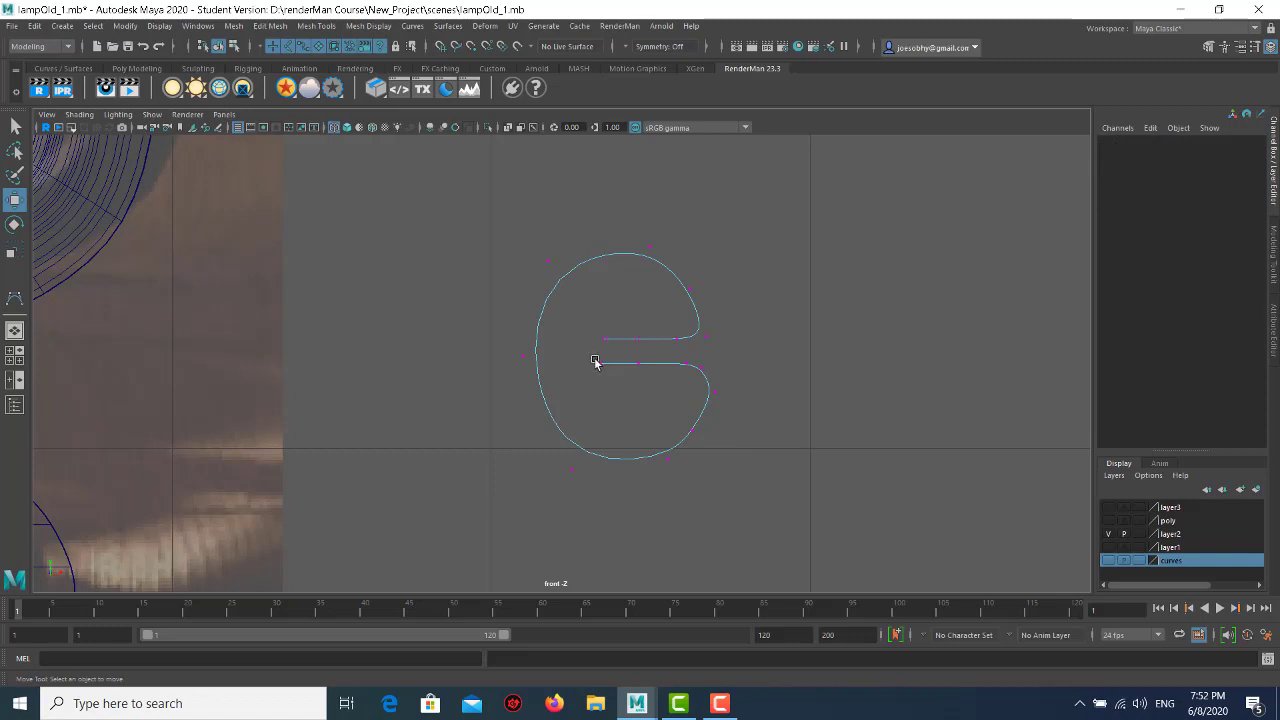
- Nudge the first four CVs of the inner arm slightly down
{"action": "left_click_drag", "start_coordinate": [652, 345], "coordinate": [711, 349]}
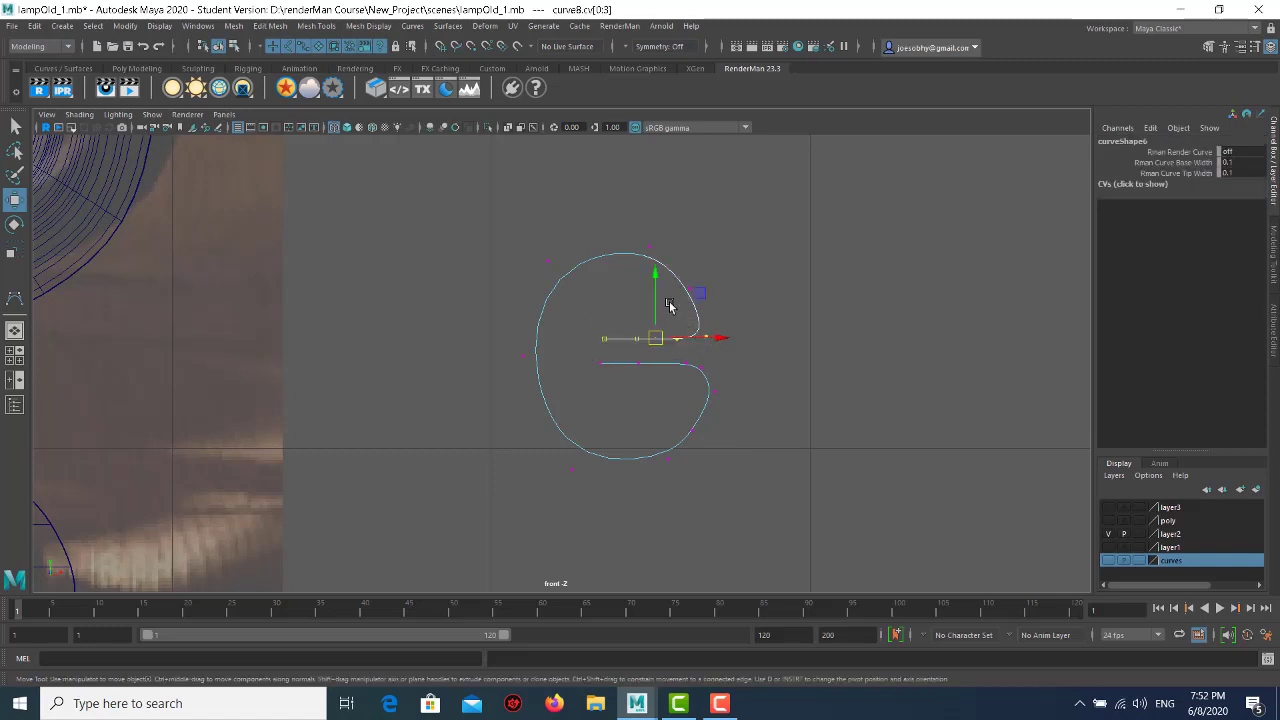
{"action": "left_click_drag", "start_coordinate": [655, 277], "coordinate": [651, 281]}
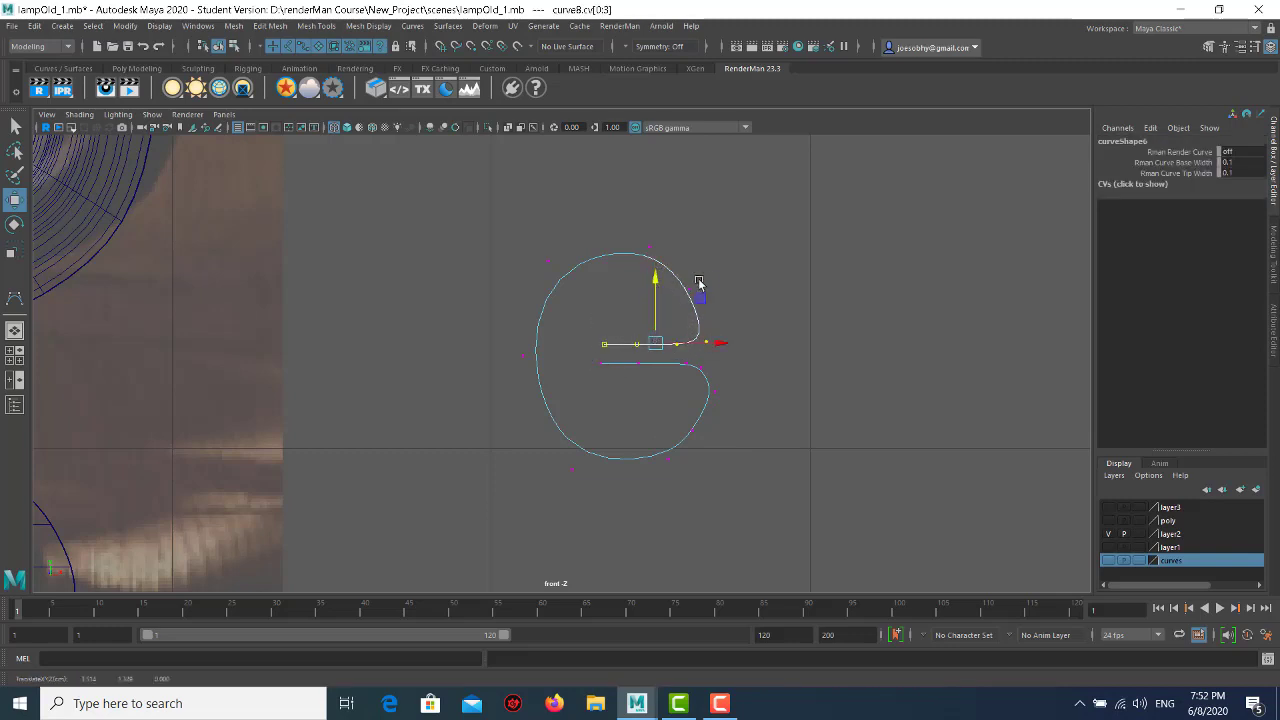
{"action": "left_click", "coordinate": [700, 283]}
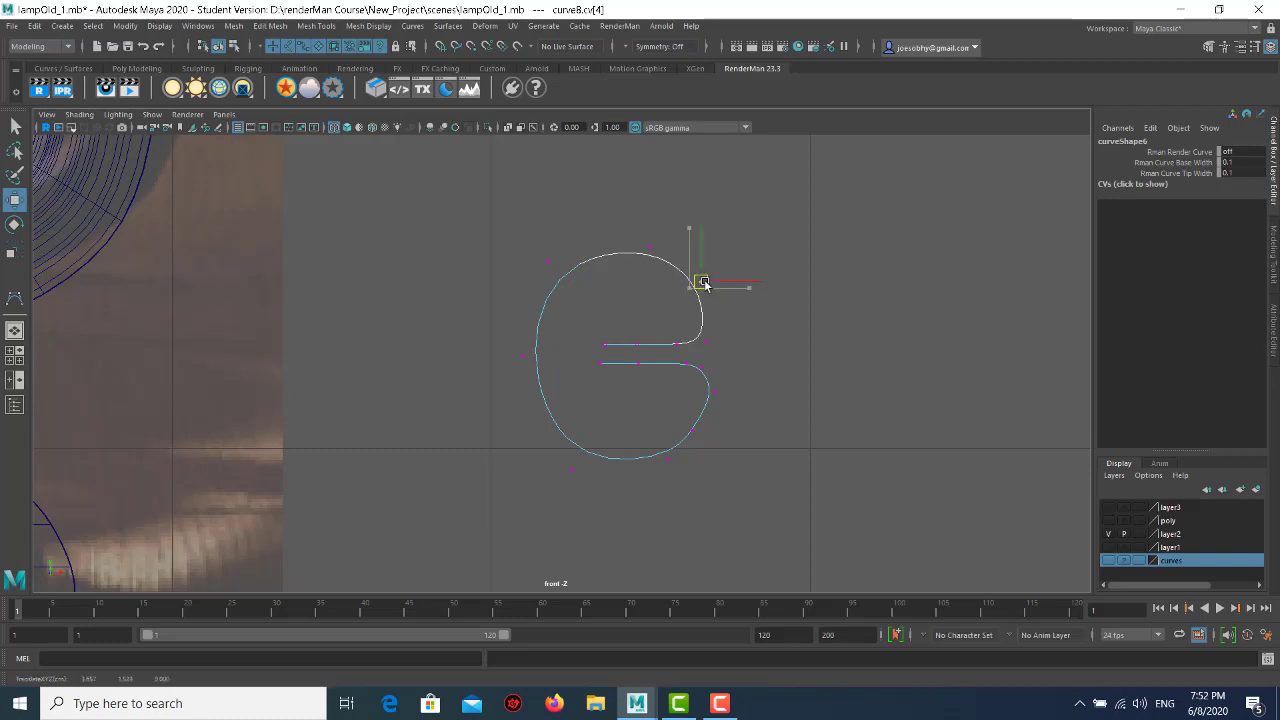
{"action": "left_click", "coordinate": [754, 306]}
- Select the whole hook curve in perspective view and centre its pivot
{"action": "key", "text": "space"}
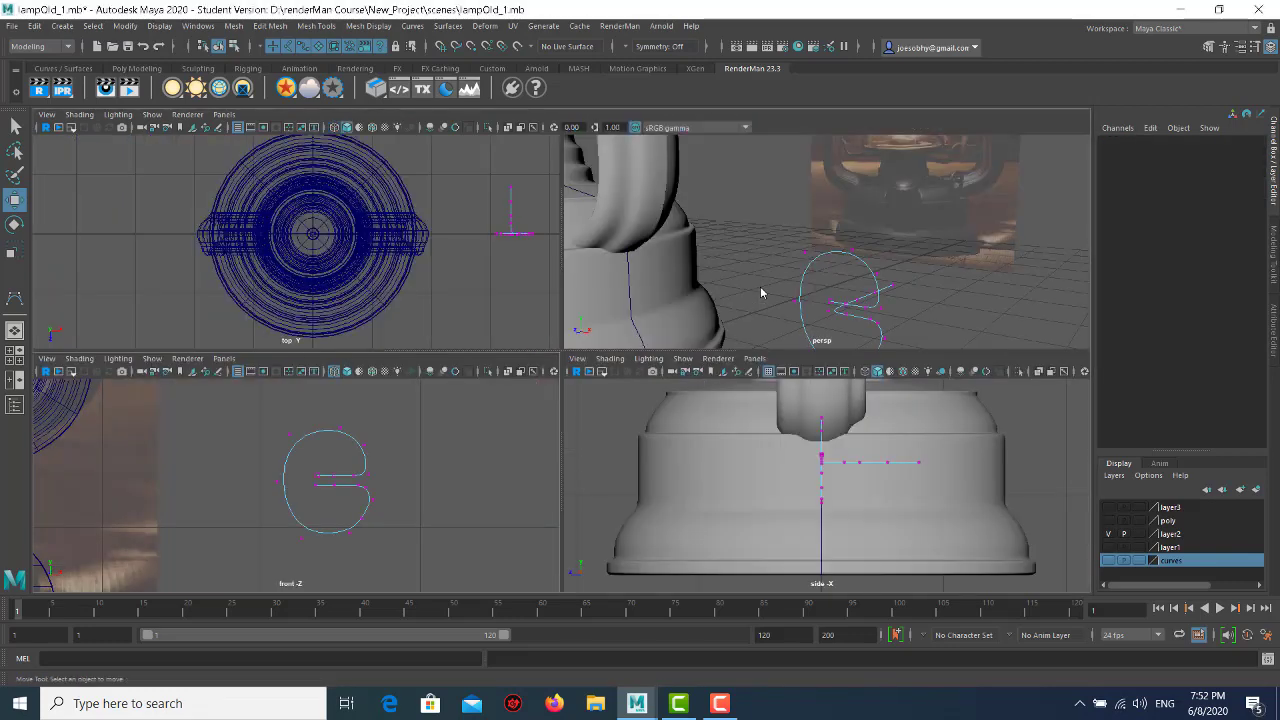
{"action": "key", "text": "space"}
{"action": "right_click_drag", "start_coordinate": [630, 398], "coordinate": [700, 360]}
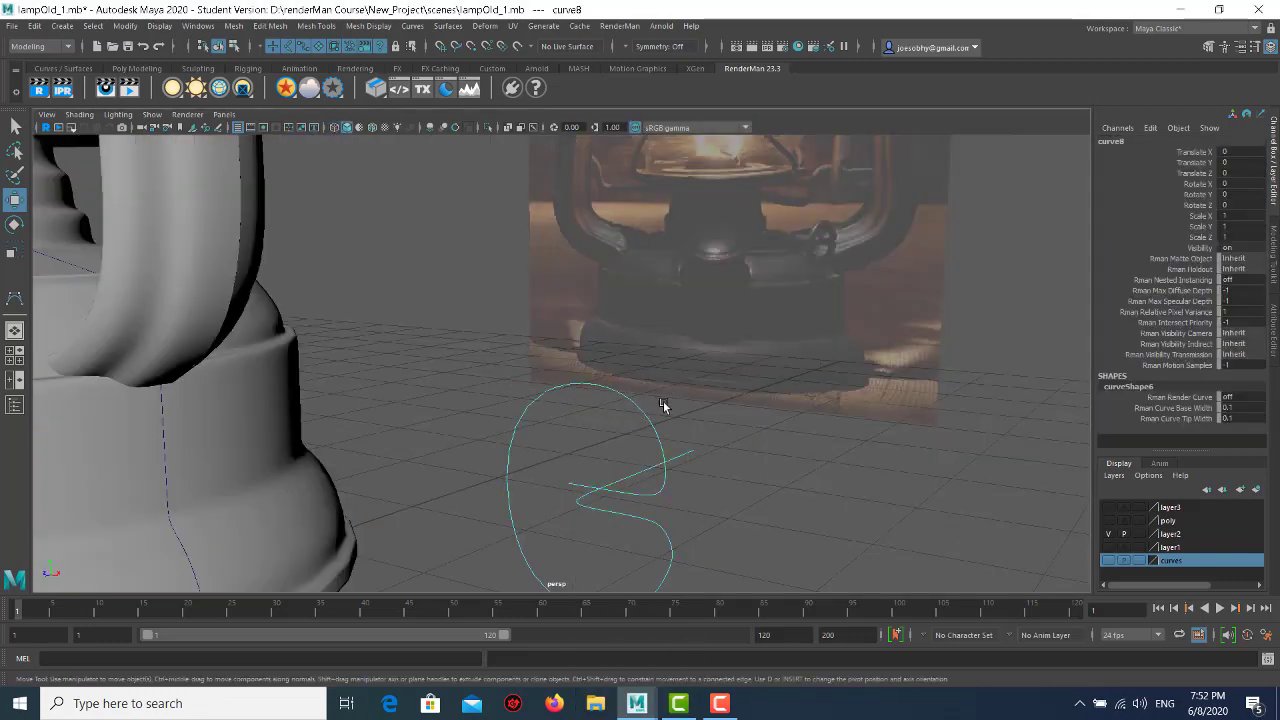
{"action": "left_click", "coordinate": [118, 28]}
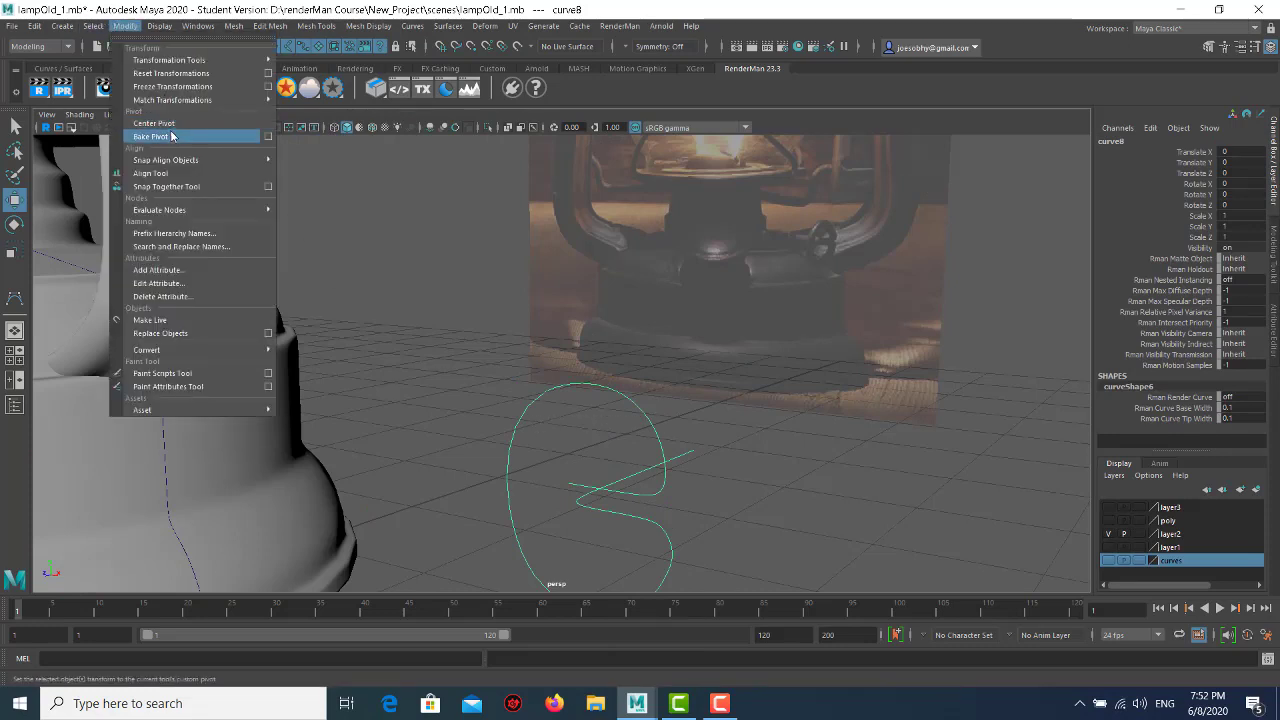
{"action": "left_click", "coordinate": [172, 133]}
{"action": "left_click_drag", "start_coordinate": [811, 477], "coordinate": [569, 449], "text": "alt"}
- Create a small NURBS circle off the origin beside the hook curve, shrink it, and also select the hook curve
{"action": "left_click", "coordinate": [468, 469]}
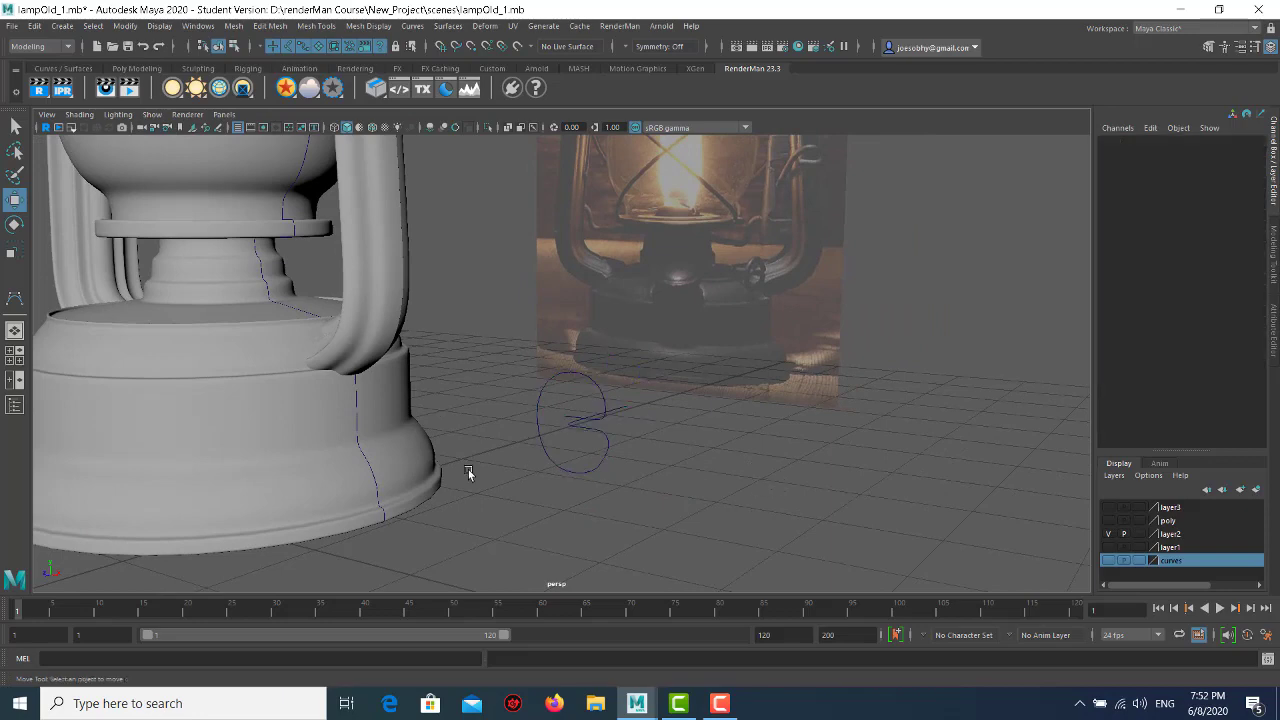
{"action": "left_click_drag", "start_coordinate": [468, 469], "coordinate": [530, 458], "text": "alt"}
{"action": "left_click", "coordinate": [61, 26]}
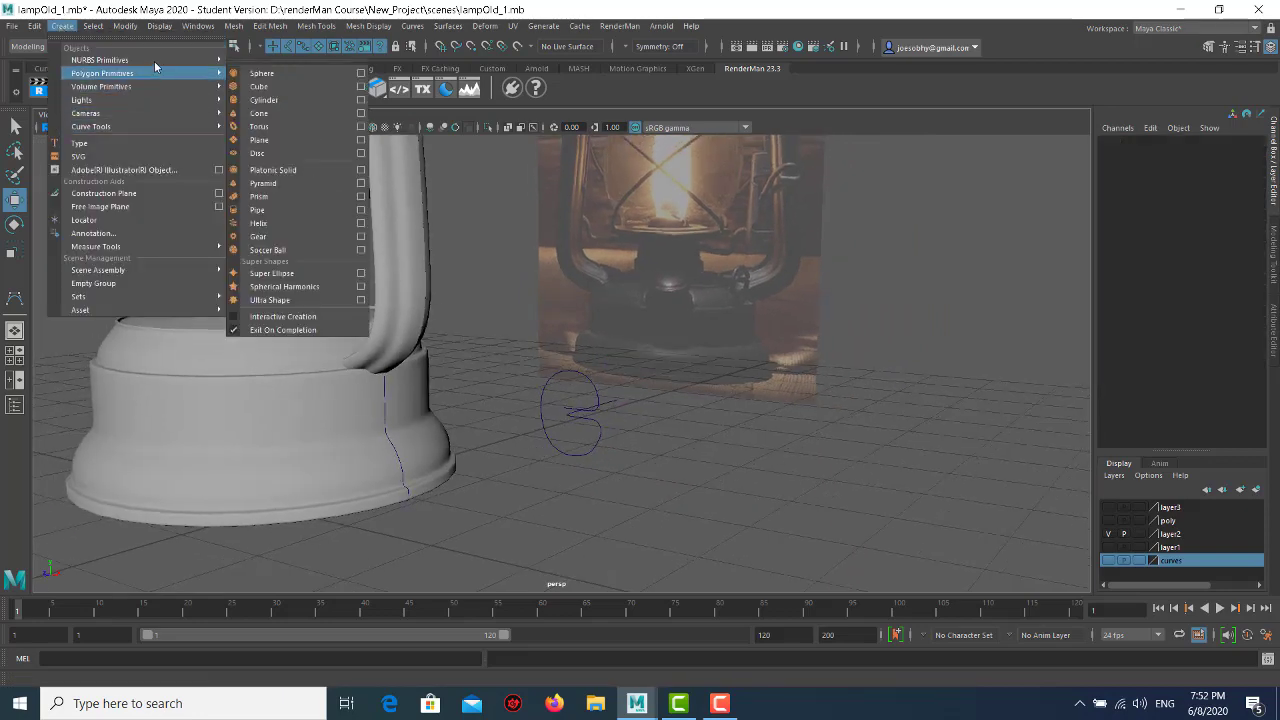
{"action": "mouse_move", "coordinate": [100, 60]}
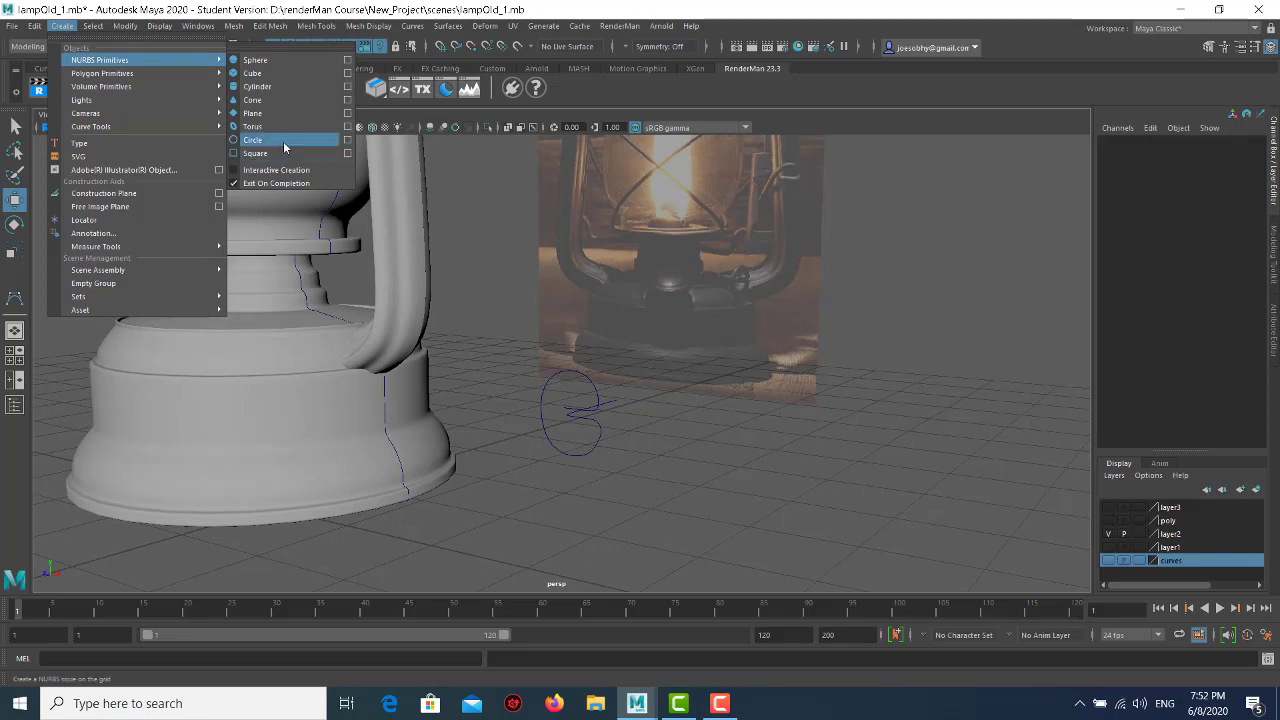
{"action": "left_click", "coordinate": [282, 139]}
{"action": "mouse_move", "coordinate": [265, 510]}
{"action": "left_mouse_down"}
{"action": "mouse_move", "coordinate": [729, 527]}
{"action": "mouse_move", "coordinate": [576, 535]}
{"action": "left_mouse_up"}
{"action": "key", "text": "r"}
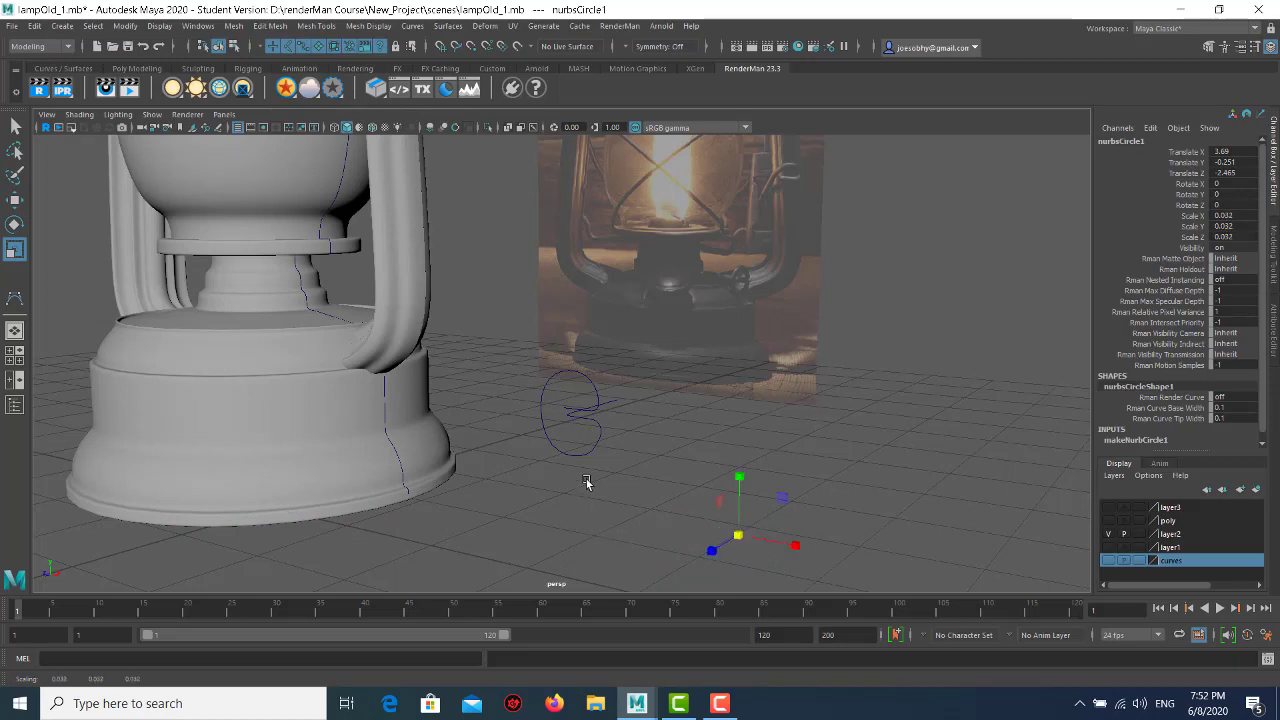
{"action": "left_click", "coordinate": [592, 445]}
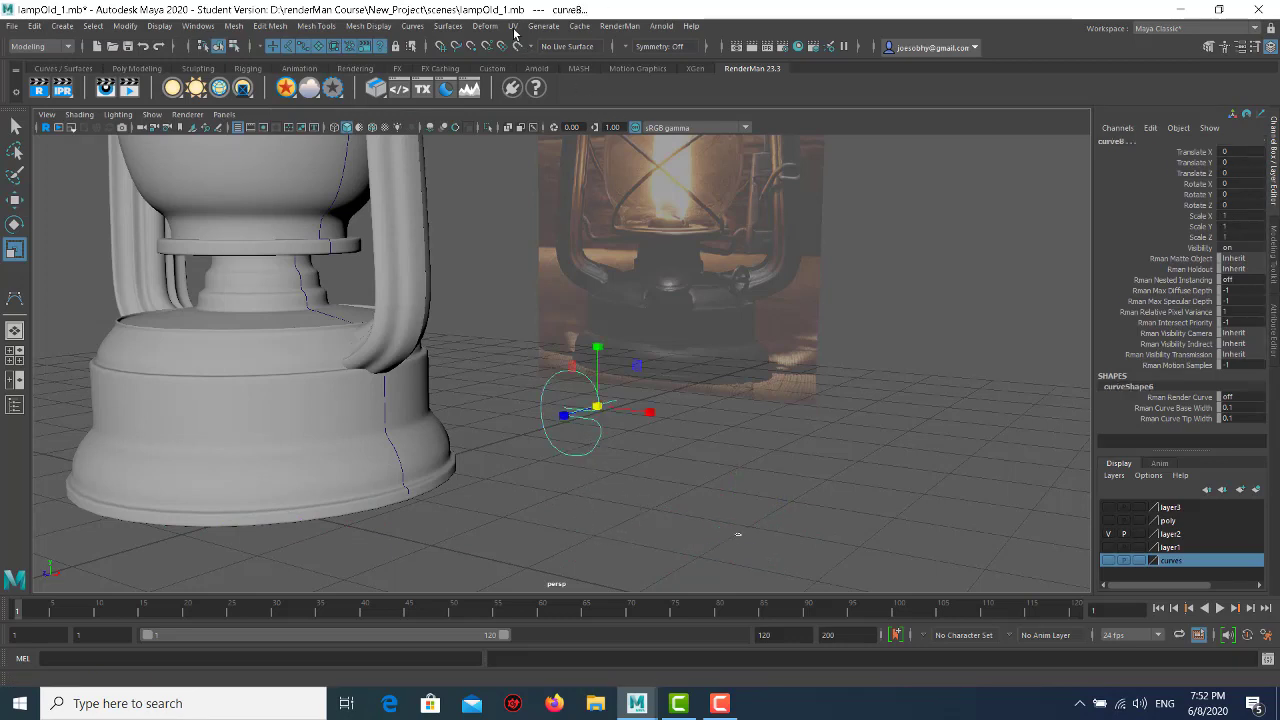
- Extrude the profile circle along the G-shaped hook curve into a tube surface
{"action": "left_click", "coordinate": [448, 25]}
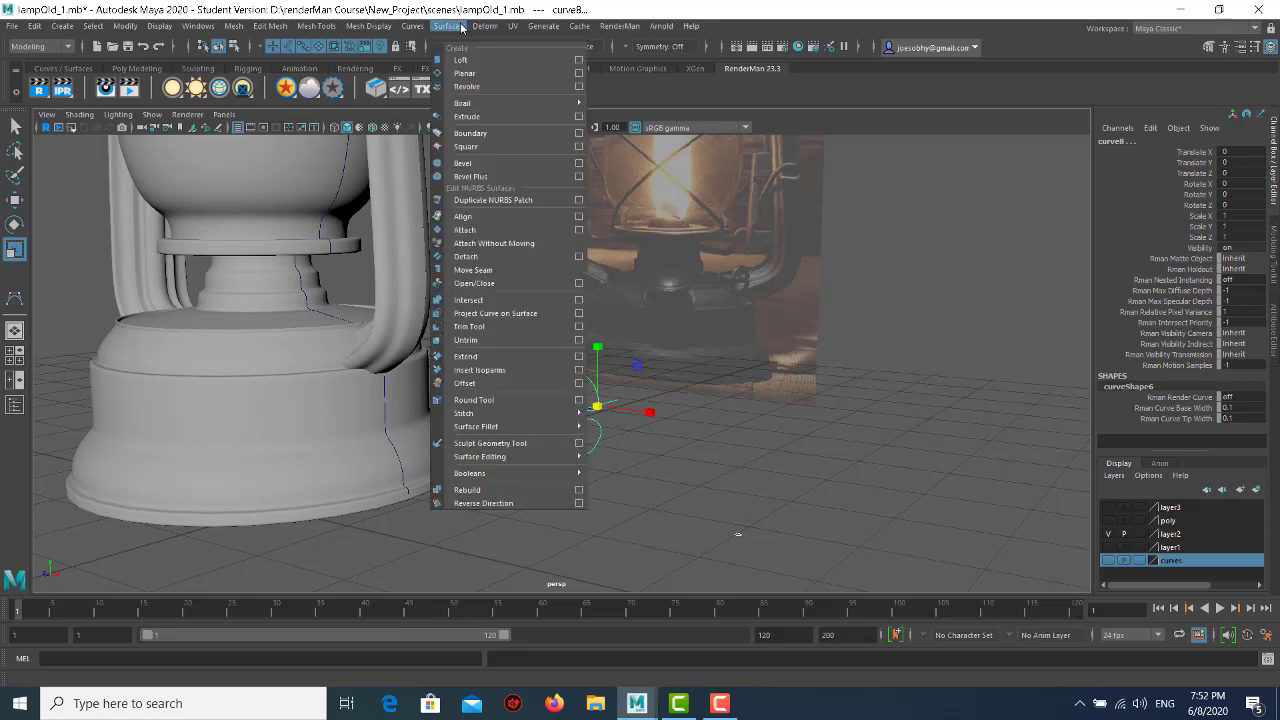
{"action": "left_click", "coordinate": [496, 116]}
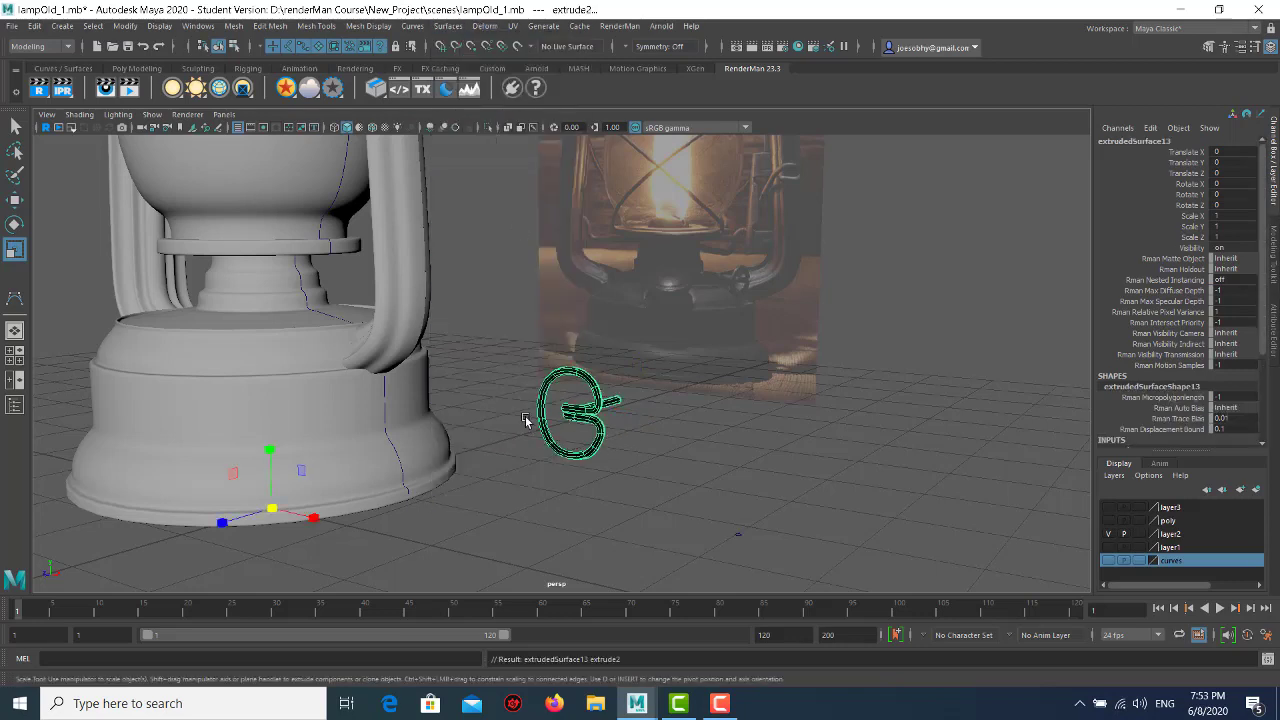
{"action": "scroll", "coordinate": [757, 588], "scroll_direction": "up", "scroll_amount": 3}
{"action": "middle_click_drag", "start_coordinate": [757, 588], "coordinate": [652, 407], "text": "alt"}
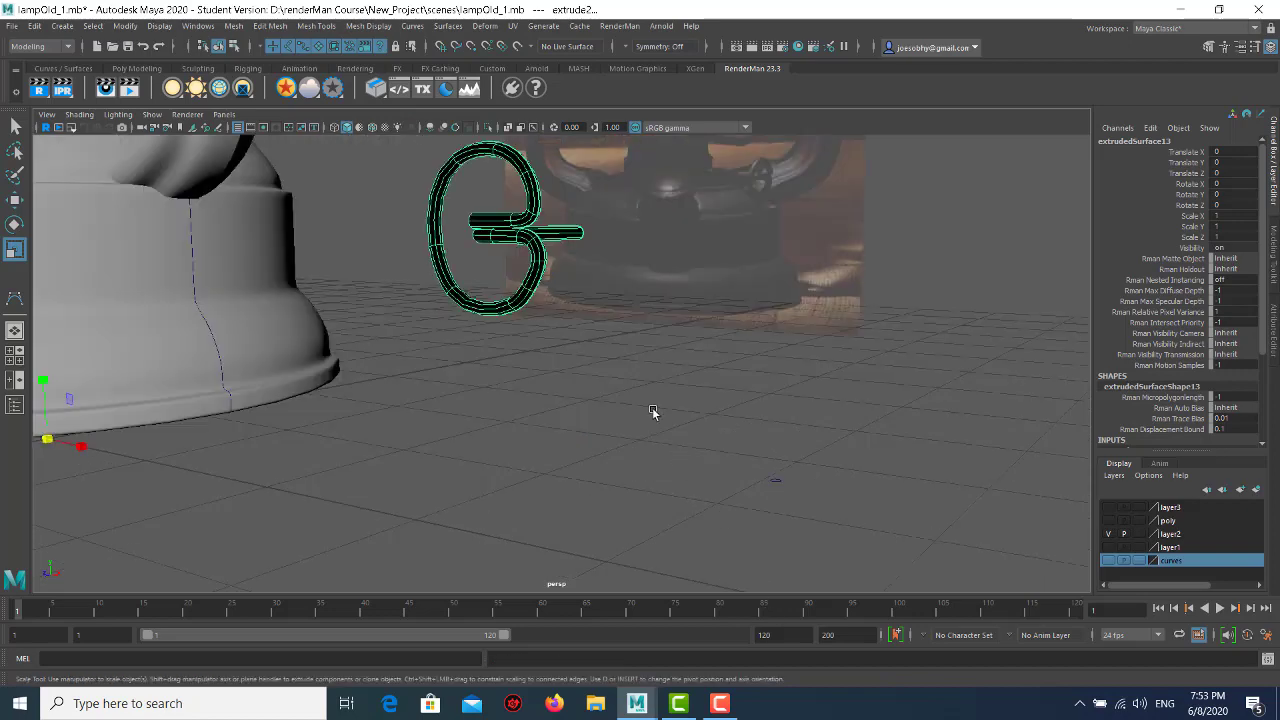
{"action": "left_click", "coordinate": [652, 407]}
{"action": "left_click", "coordinate": [524, 300]}
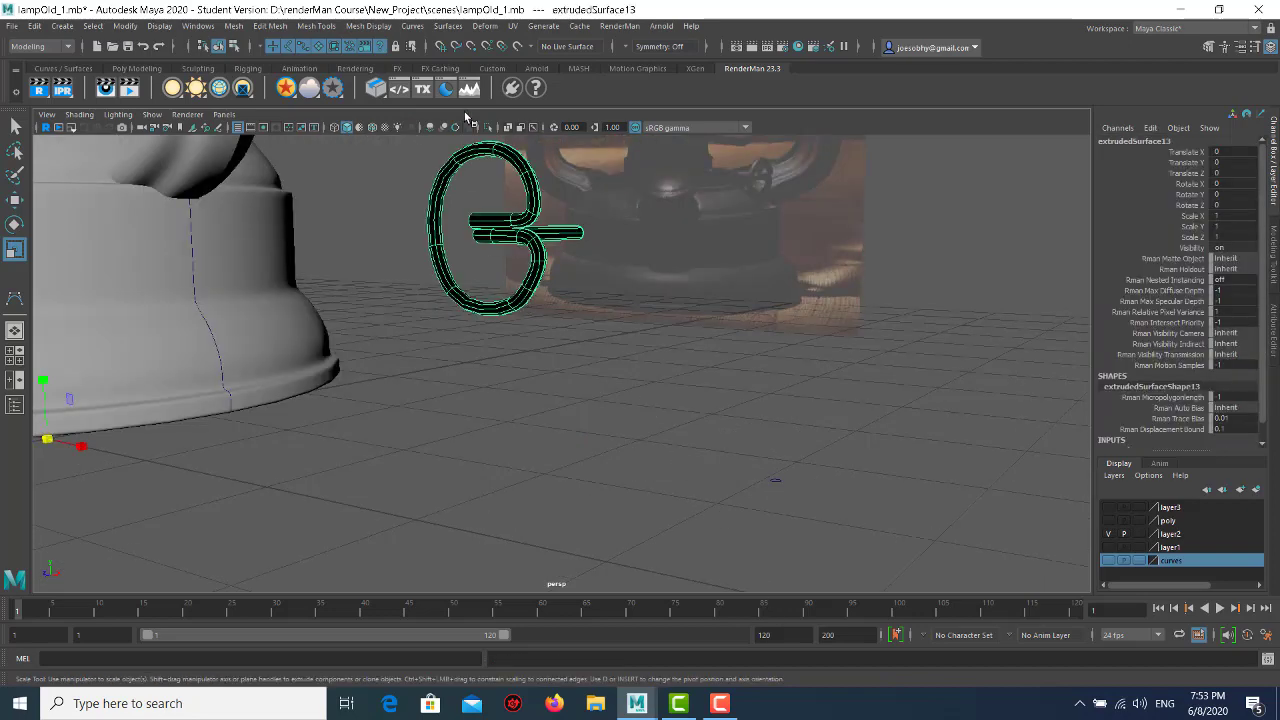
- Reverse the tube surface's direction, then select the profile circle nurbsCircle1
{"action": "left_click", "coordinate": [390, 30]}
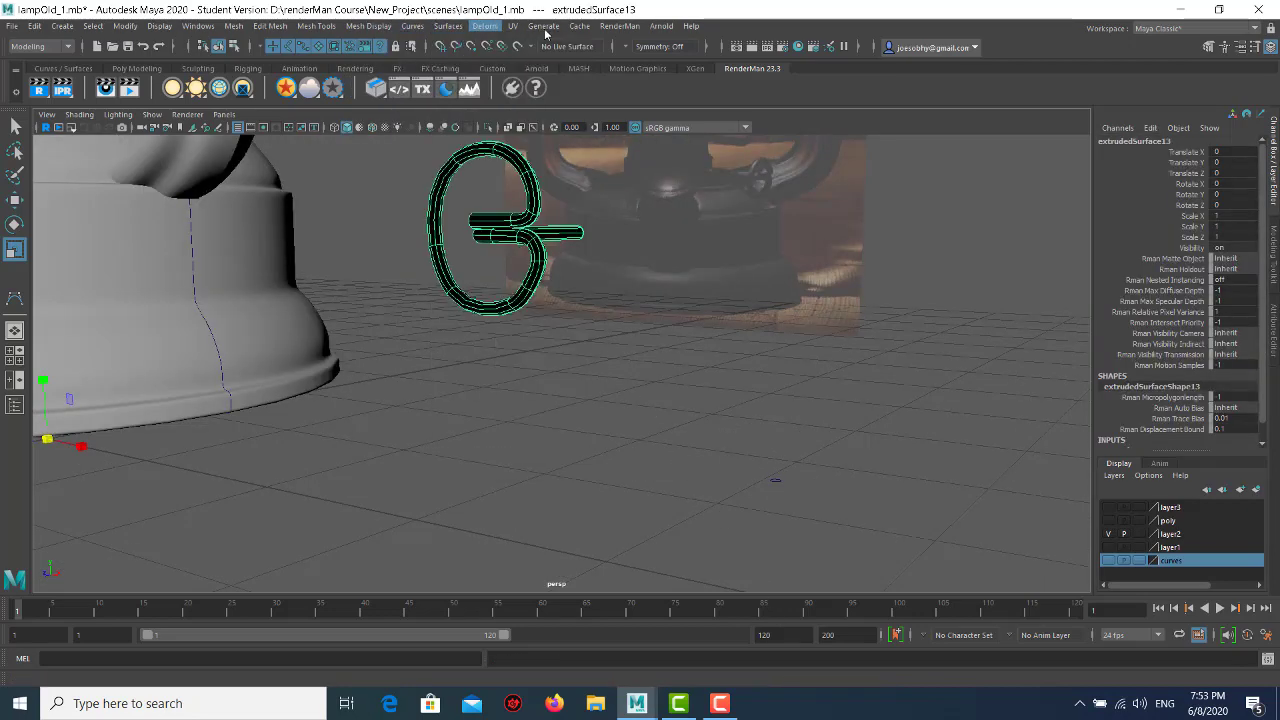
{"action": "left_click", "coordinate": [434, 26]}
{"action": "left_click", "coordinate": [430, 26]}
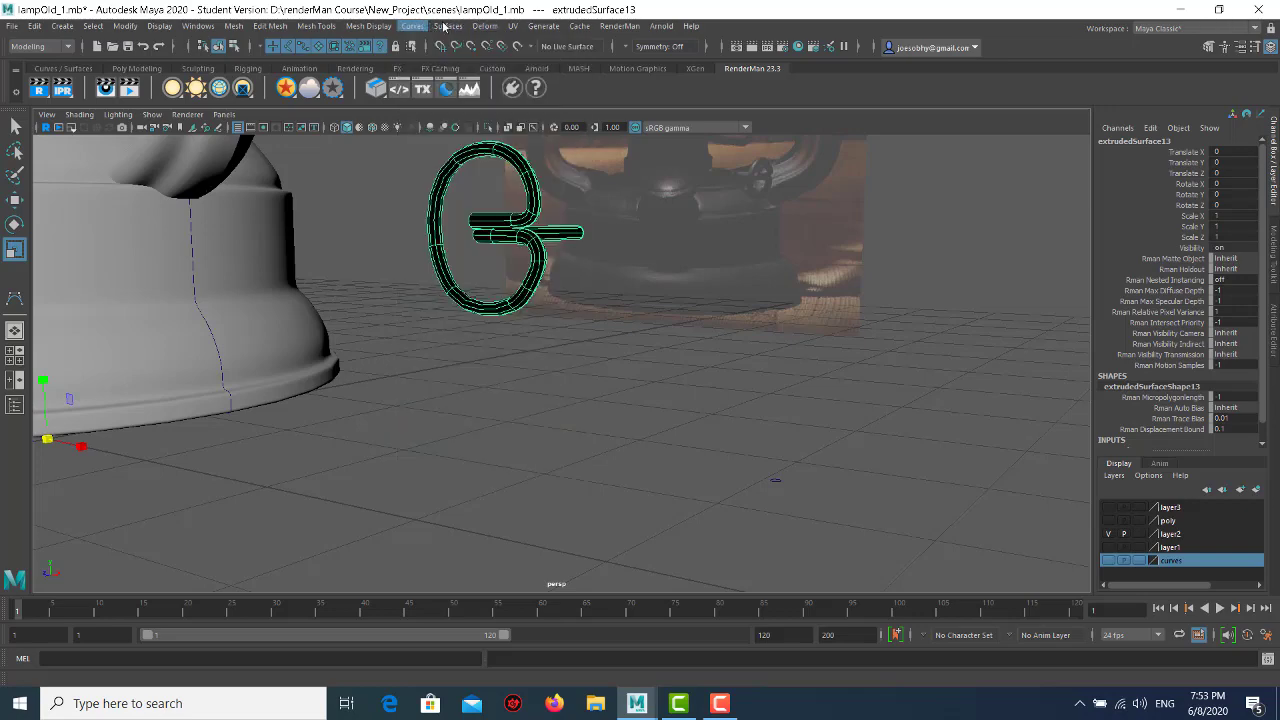
{"action": "left_click", "coordinate": [447, 26]}
{"action": "left_click", "coordinate": [510, 503]}
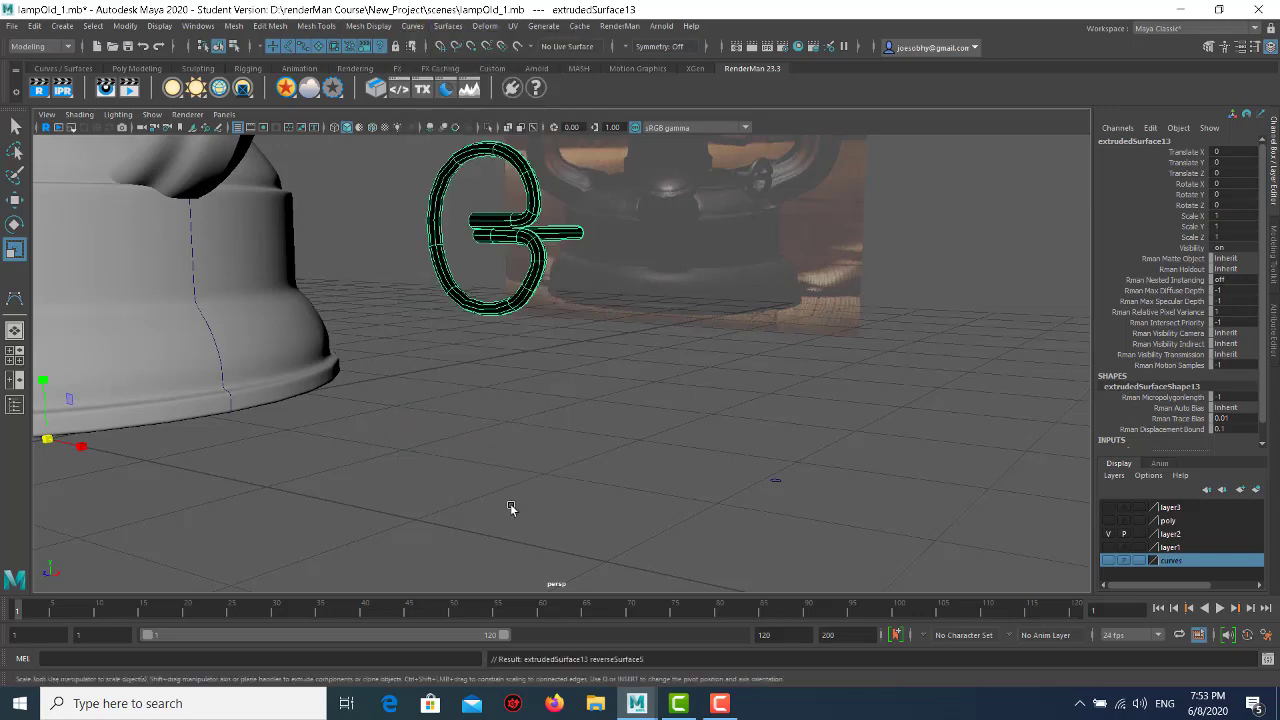
{"action": "left_click", "coordinate": [687, 437]}
{"action": "left_click_drag", "start_coordinate": [720, 453], "coordinate": [800, 530]}
{"action": "mouse_move", "coordinate": [603, 350]}
{"action": "left_mouse_down", "text": "alt"}
{"action": "mouse_move", "coordinate": [459, 262]}
{"action": "mouse_move", "coordinate": [591, 324]}
{"action": "left_mouse_up", "text": "alt"}
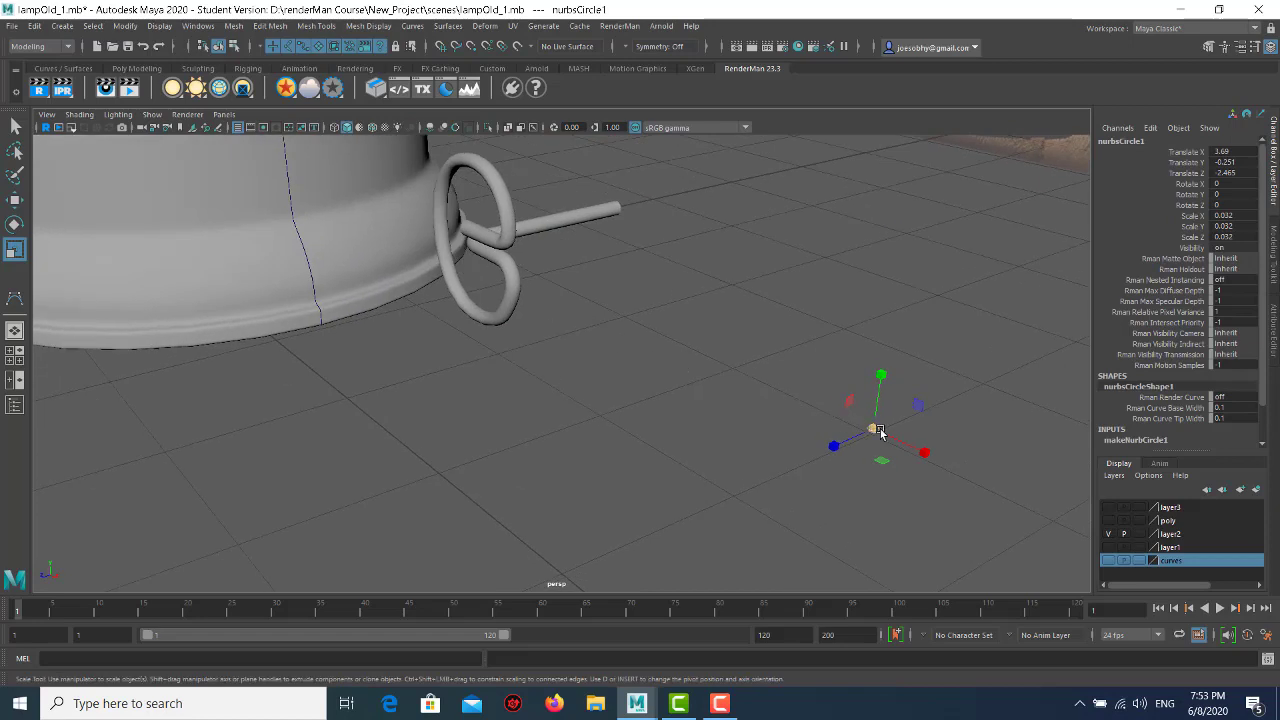
- Scale the profile circle down to 0.012 and check the thinner tube's smoothness with display keys 1-3
{"action": "left_click_drag", "start_coordinate": [880, 430], "coordinate": [873, 432]}
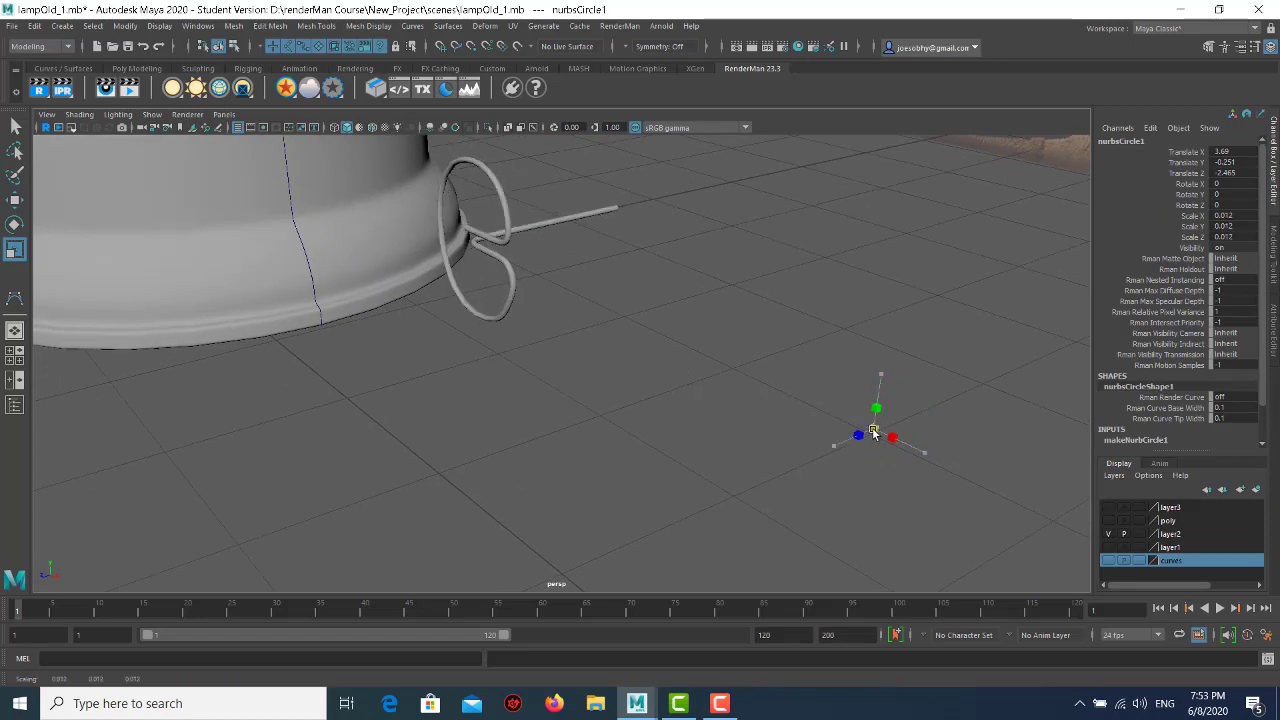
{"action": "left_click", "coordinate": [704, 379]}
{"action": "mouse_move", "coordinate": [704, 379]}
{"action": "left_mouse_down", "text": "alt"}
{"action": "mouse_move", "coordinate": [625, 301]}
{"action": "mouse_move", "coordinate": [666, 303]}
{"action": "left_mouse_up", "text": "alt"}
{"action": "left_click", "coordinate": [588, 345]}
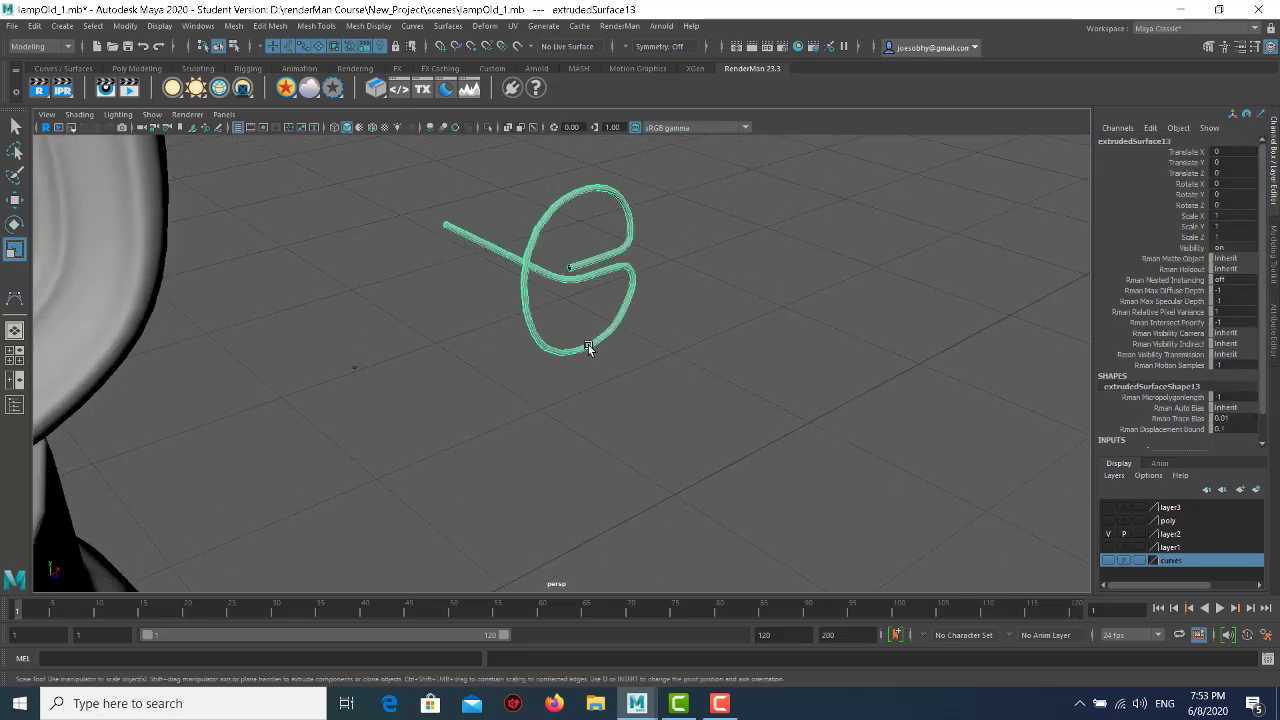
{"action": "key", "text": "1"}
{"action": "key", "text": "2"}
{"action": "key", "text": "3"}
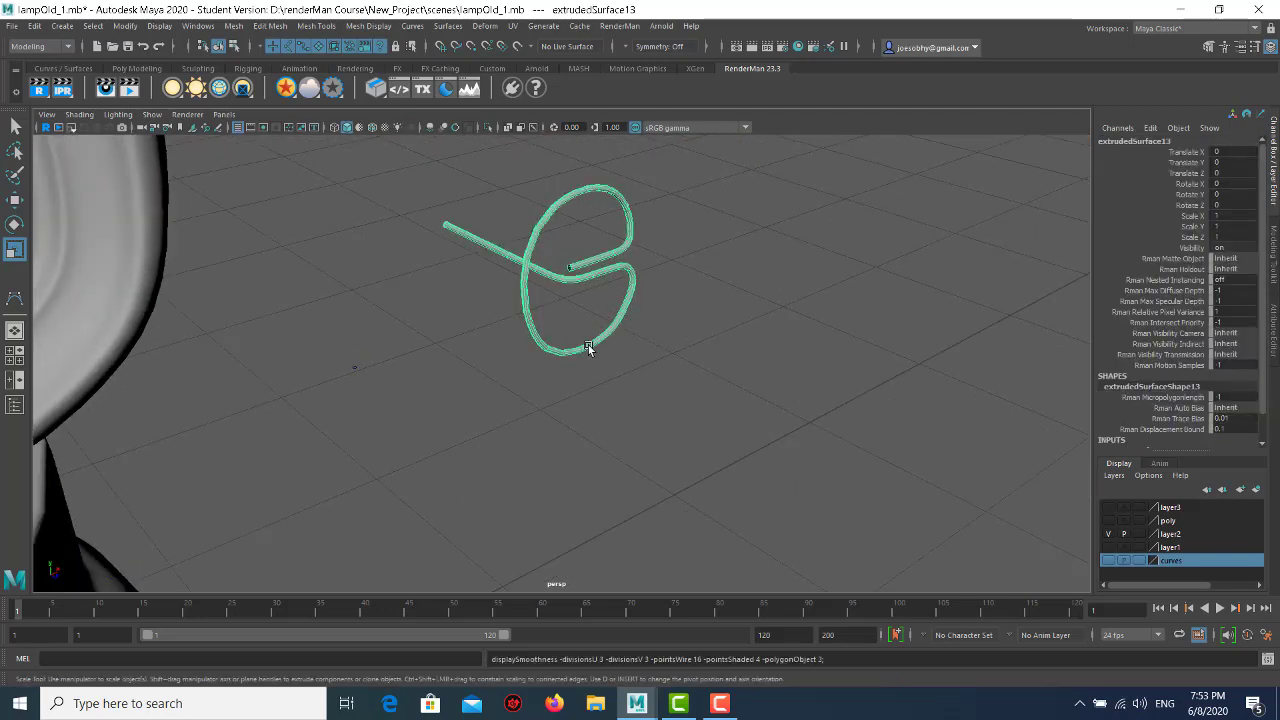
- Bake the tube's pivot with Modify > Bake Pivot, then select the hook curve
{"action": "left_click", "coordinate": [666, 366]}
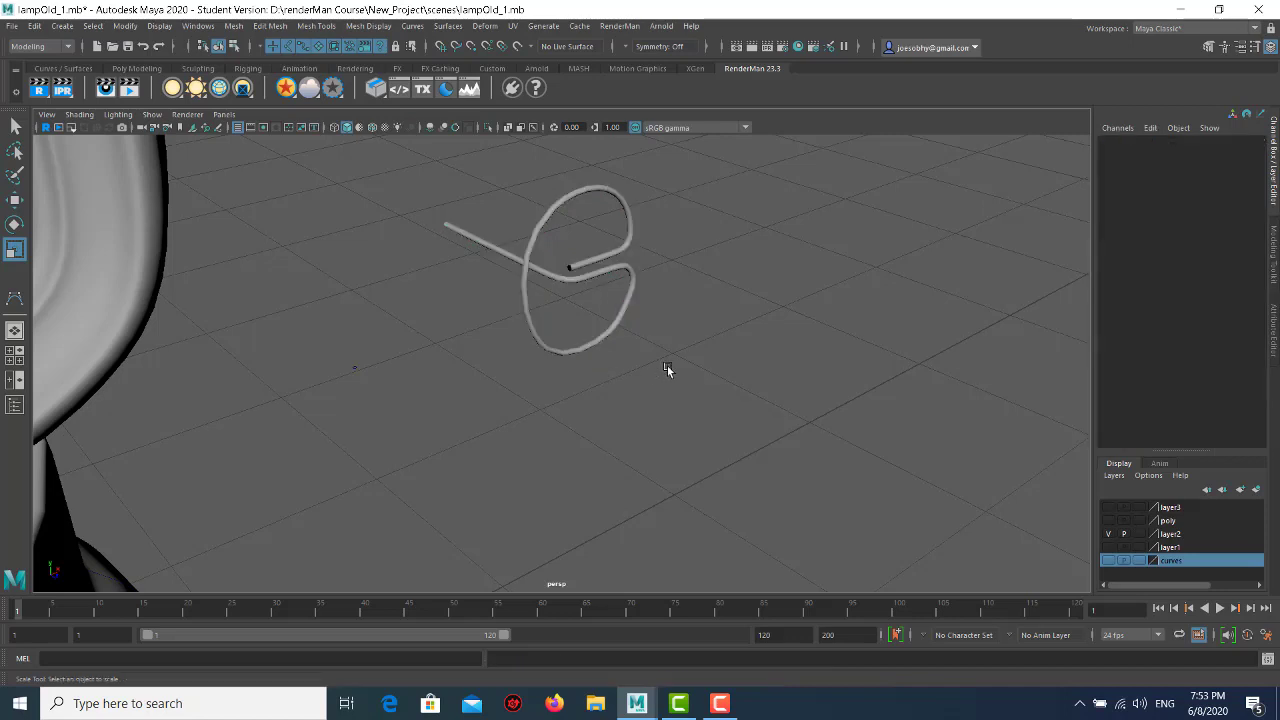
{"action": "mouse_move", "coordinate": [667, 365]}
{"action": "left_mouse_down", "text": "alt"}
{"action": "mouse_move", "coordinate": [608, 371]}
{"action": "mouse_move", "coordinate": [567, 340]}
{"action": "mouse_move", "coordinate": [474, 346]}
{"action": "left_mouse_up", "text": "alt"}
{"action": "left_click", "coordinate": [567, 340]}
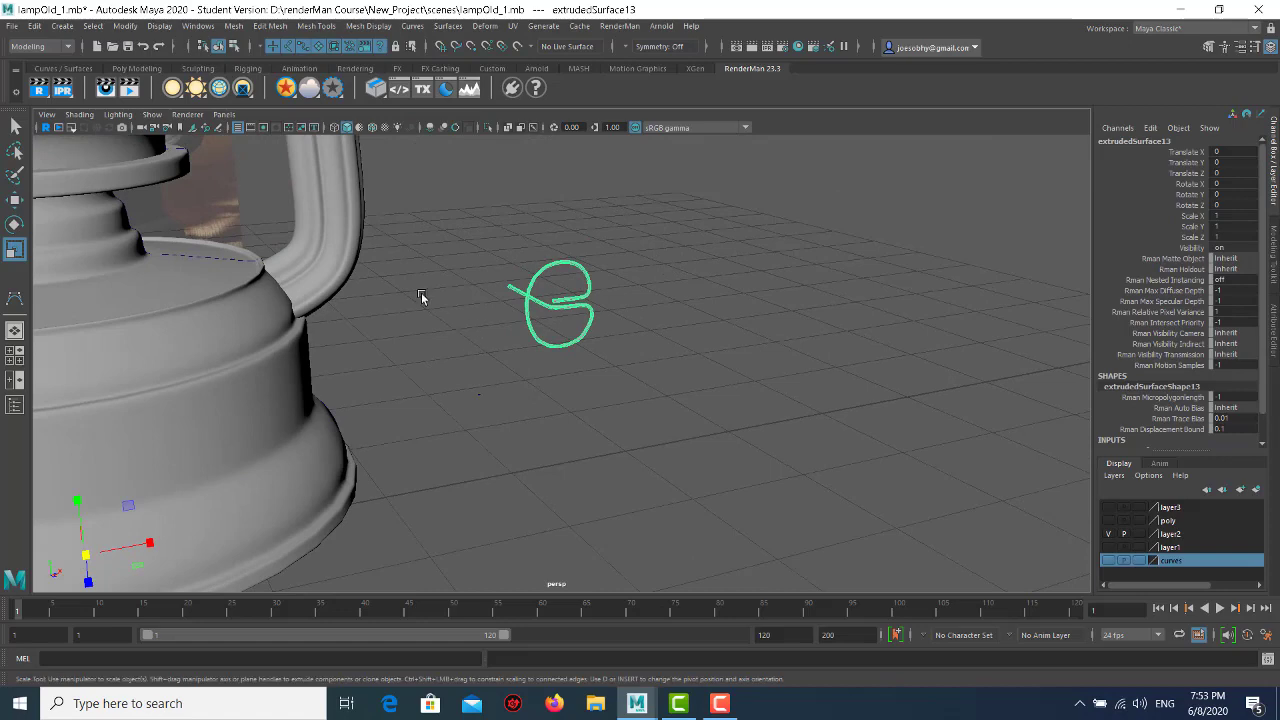
{"action": "left_click", "coordinate": [125, 26]}
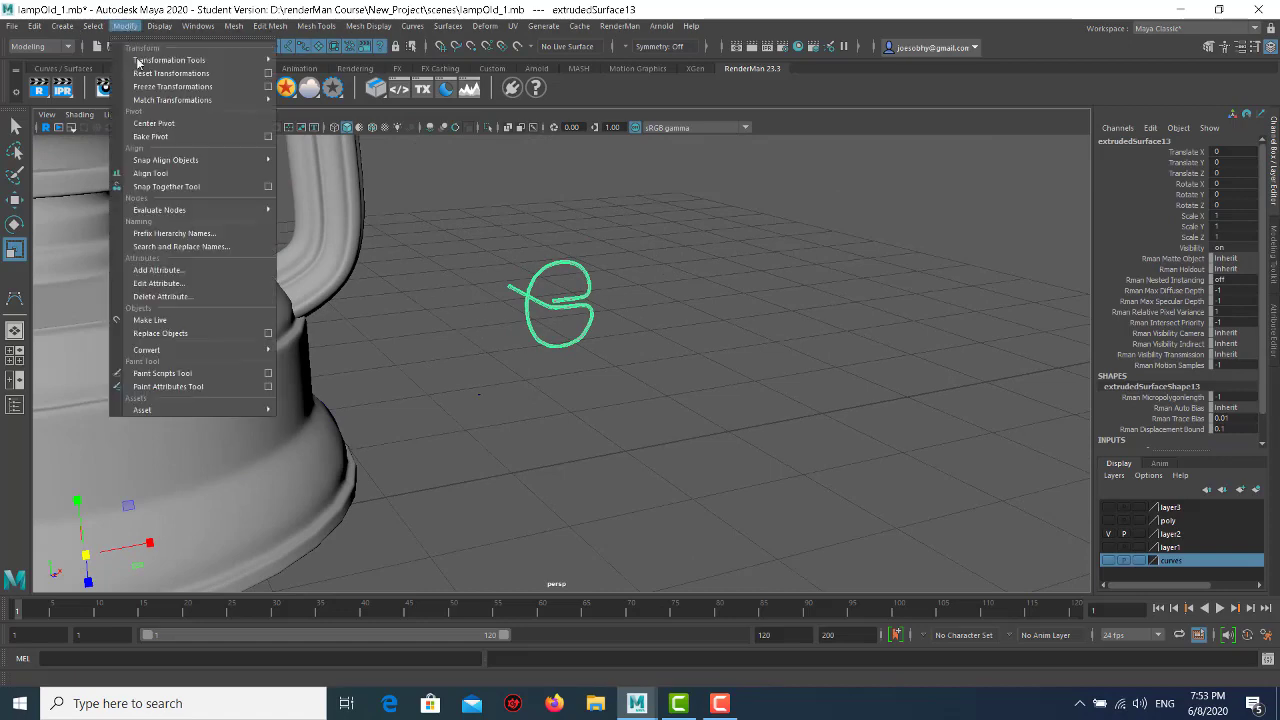
{"action": "left_click", "coordinate": [154, 123]}
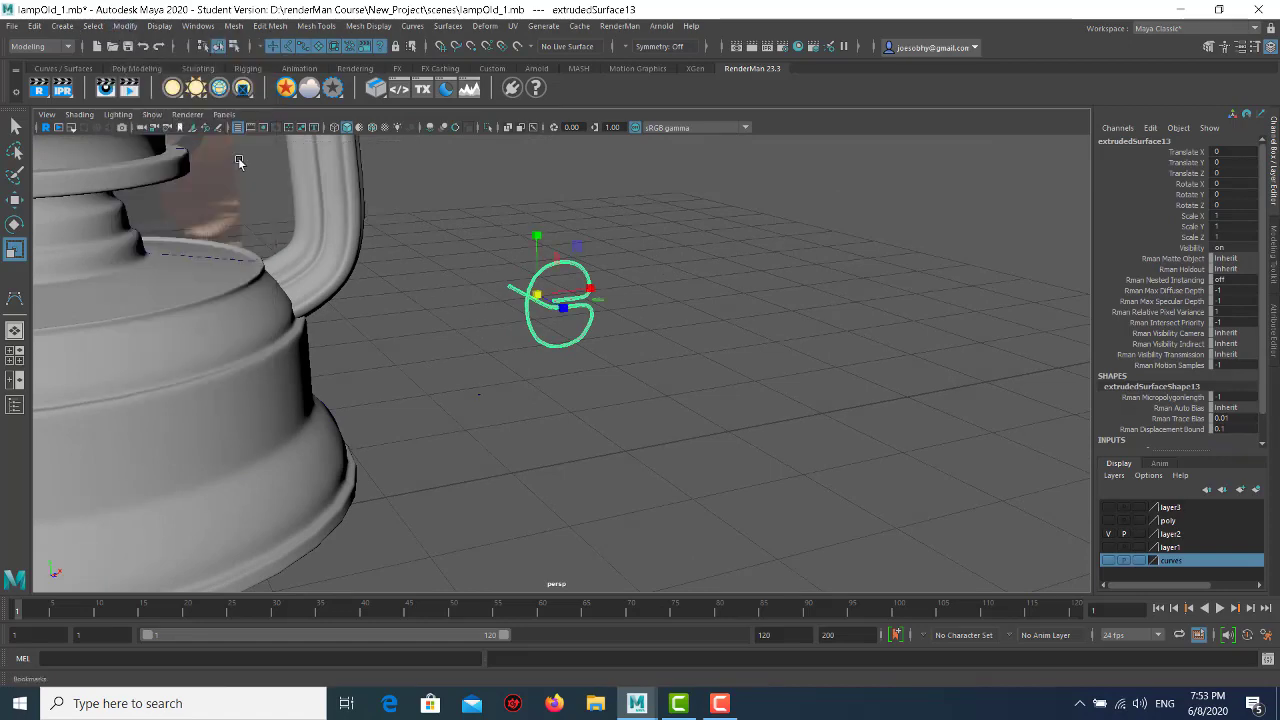
{"action": "left_click_drag", "start_coordinate": [590, 305], "coordinate": [524, 338], "text": "alt"}
{"action": "left_click", "coordinate": [524, 338]}
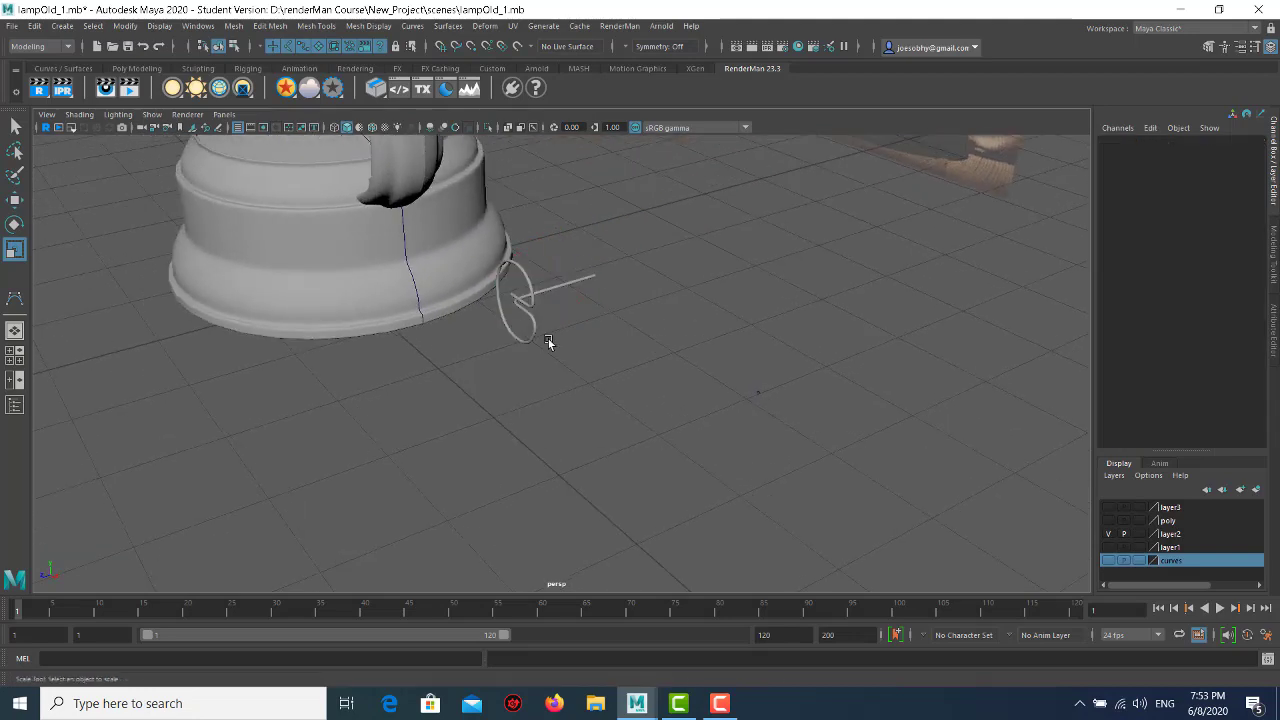
{"action": "scroll", "coordinate": [600, 329], "scroll_direction": "up", "scroll_amount": 5}
{"action": "left_click", "coordinate": [621, 341]}
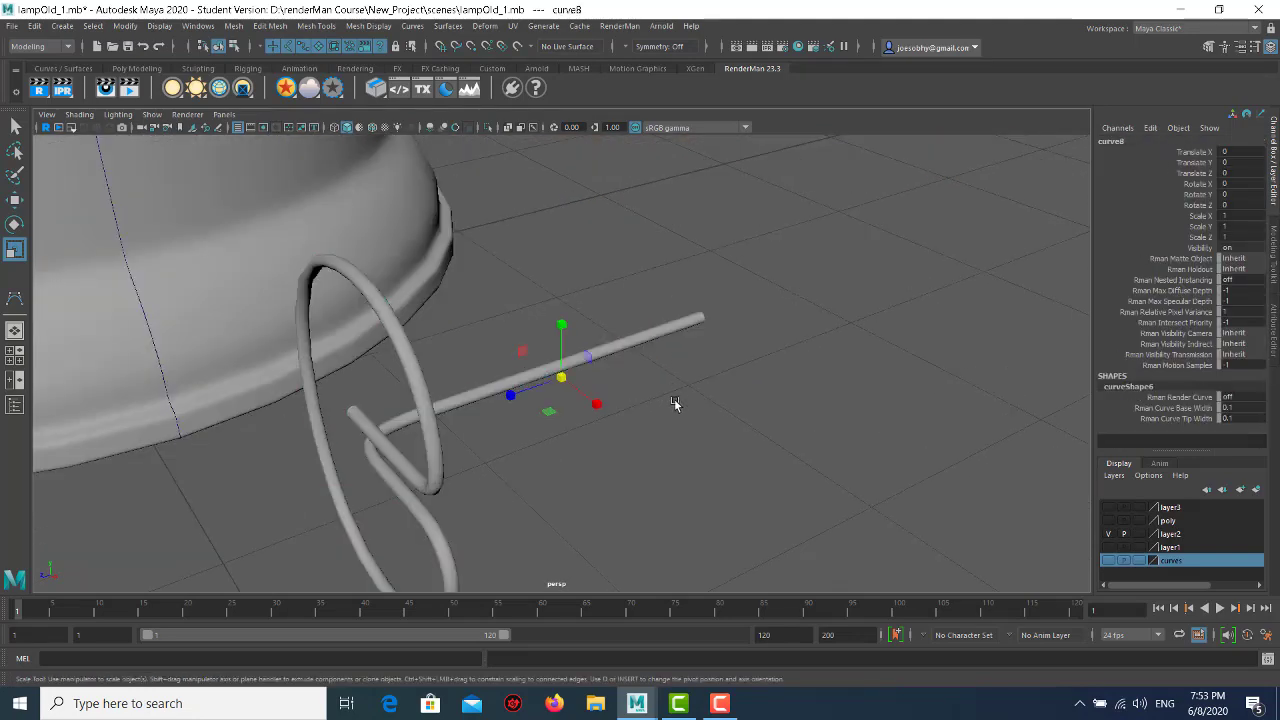
- In wireframe, pull the hook curve's end control vertex outward to lengthen the tube's straight arm
{"action": "key", "text": "4"}
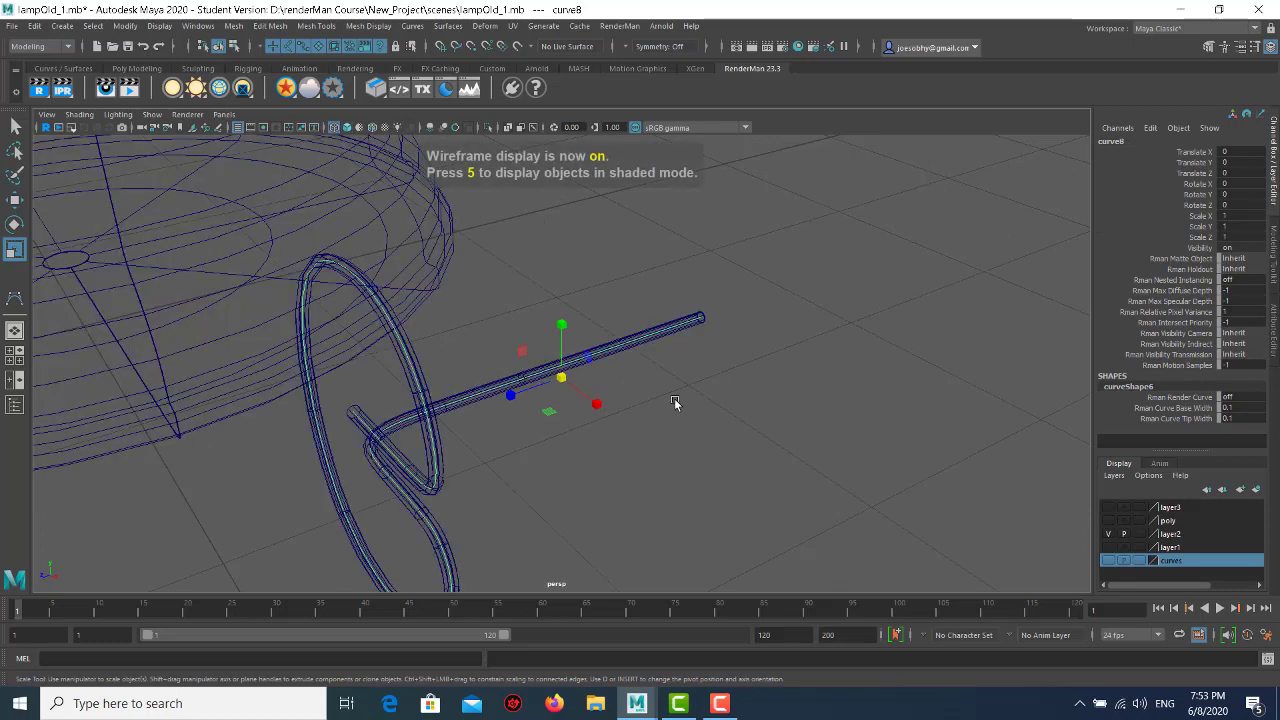
{"action": "right_click_drag", "start_coordinate": [724, 325], "coordinate": [600, 323]}
{"action": "left_click", "coordinate": [700, 318]}
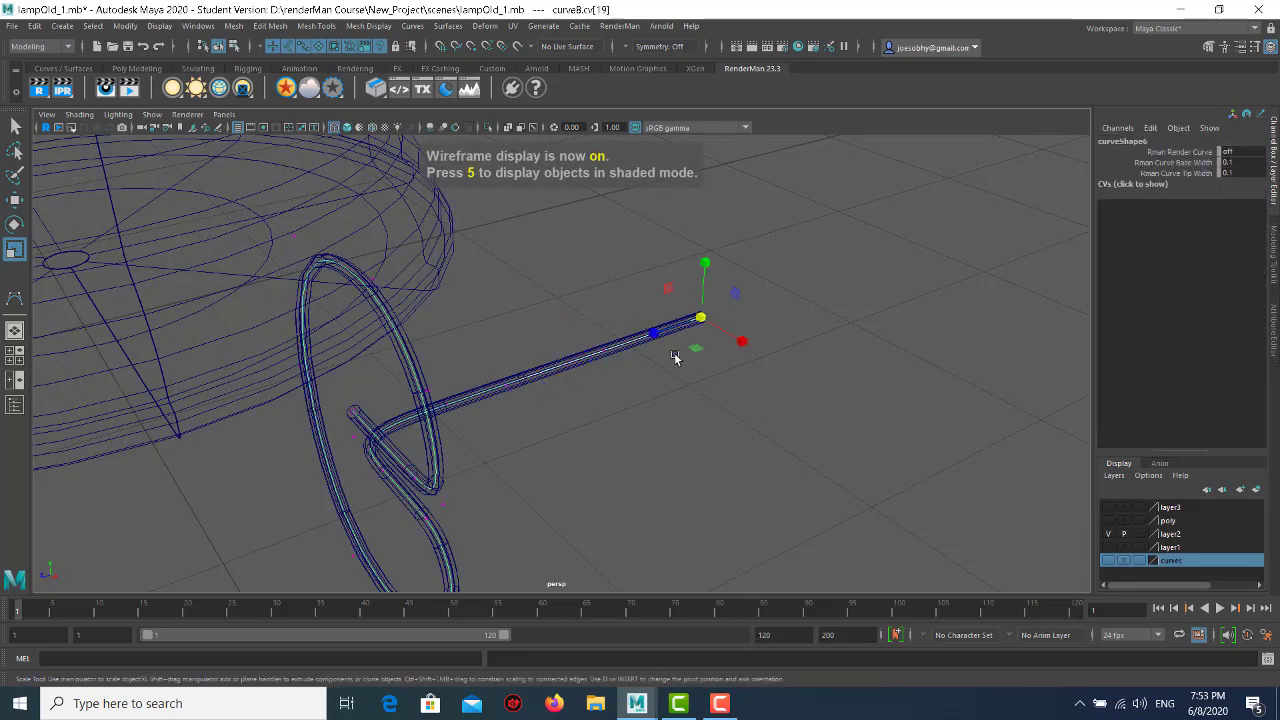
{"action": "key", "text": "w"}
{"action": "left_click_drag", "start_coordinate": [660, 334], "coordinate": [860, 286]}
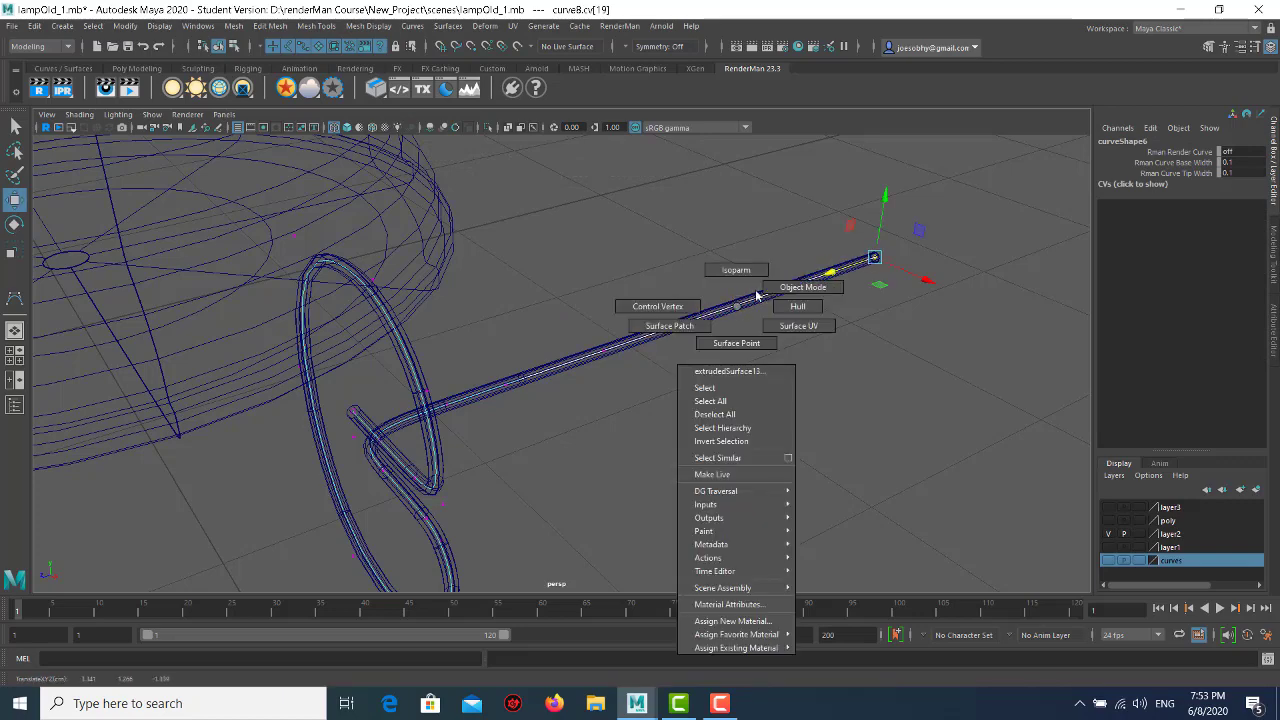
{"action": "right_click_drag", "start_coordinate": [737, 310], "coordinate": [808, 386]}
{"action": "left_click", "coordinate": [808, 386]}
- Select the hook tube, switch to shaded display, and bring up Edit > Delete by Type
{"action": "left_click", "coordinate": [417, 358]}
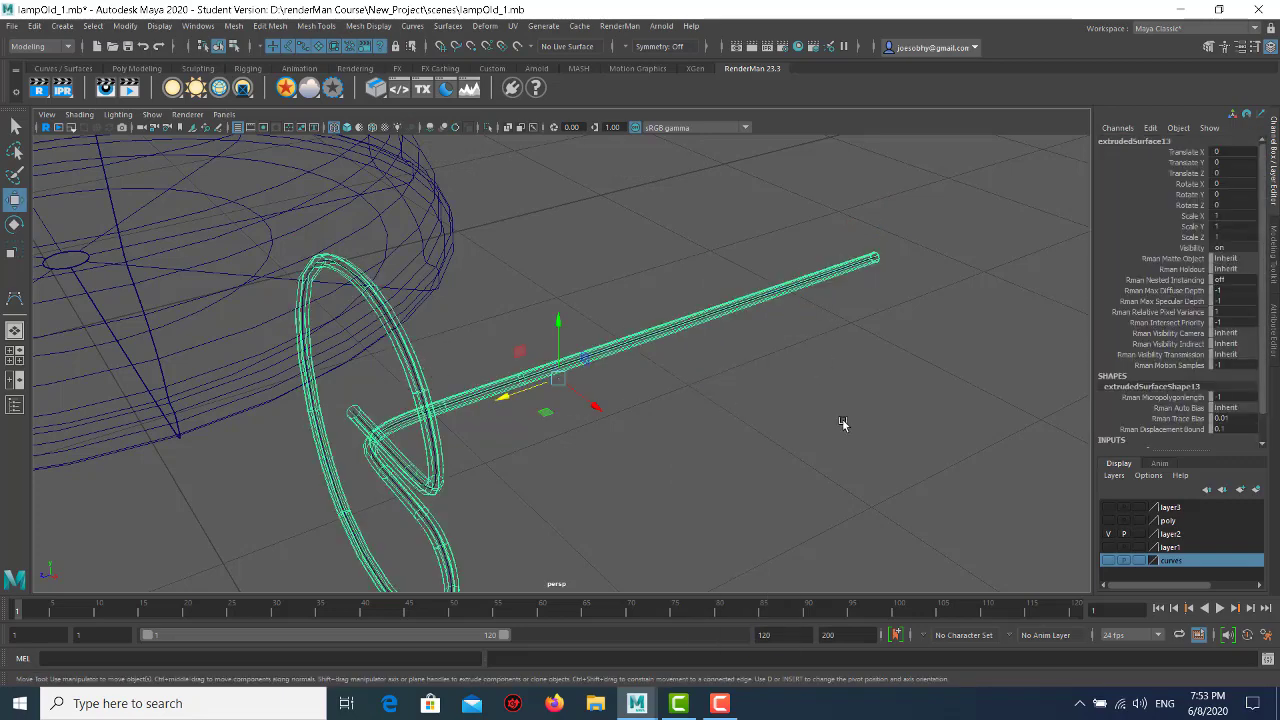
{"action": "left_click_drag", "start_coordinate": [843, 423], "coordinate": [171, 270], "text": "alt"}
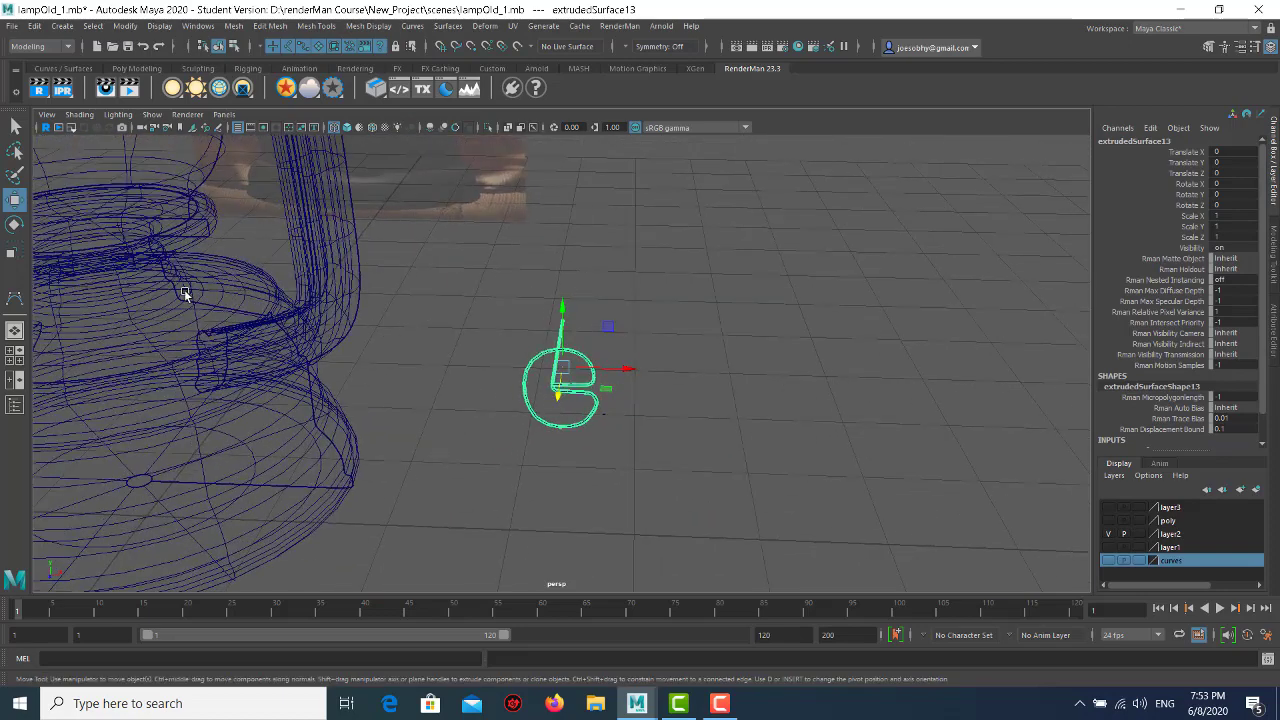
{"action": "key", "text": "5"}
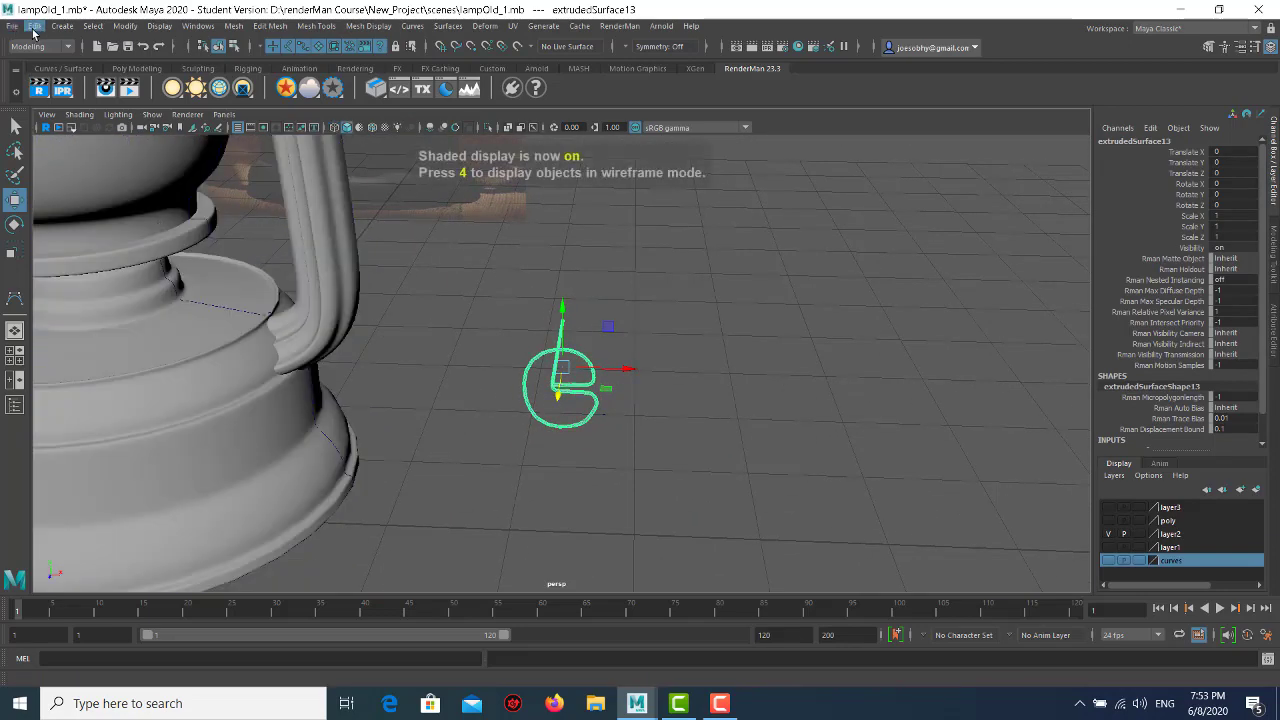
{"action": "left_click", "coordinate": [35, 26]}
{"action": "mouse_move", "coordinate": [73, 183]}
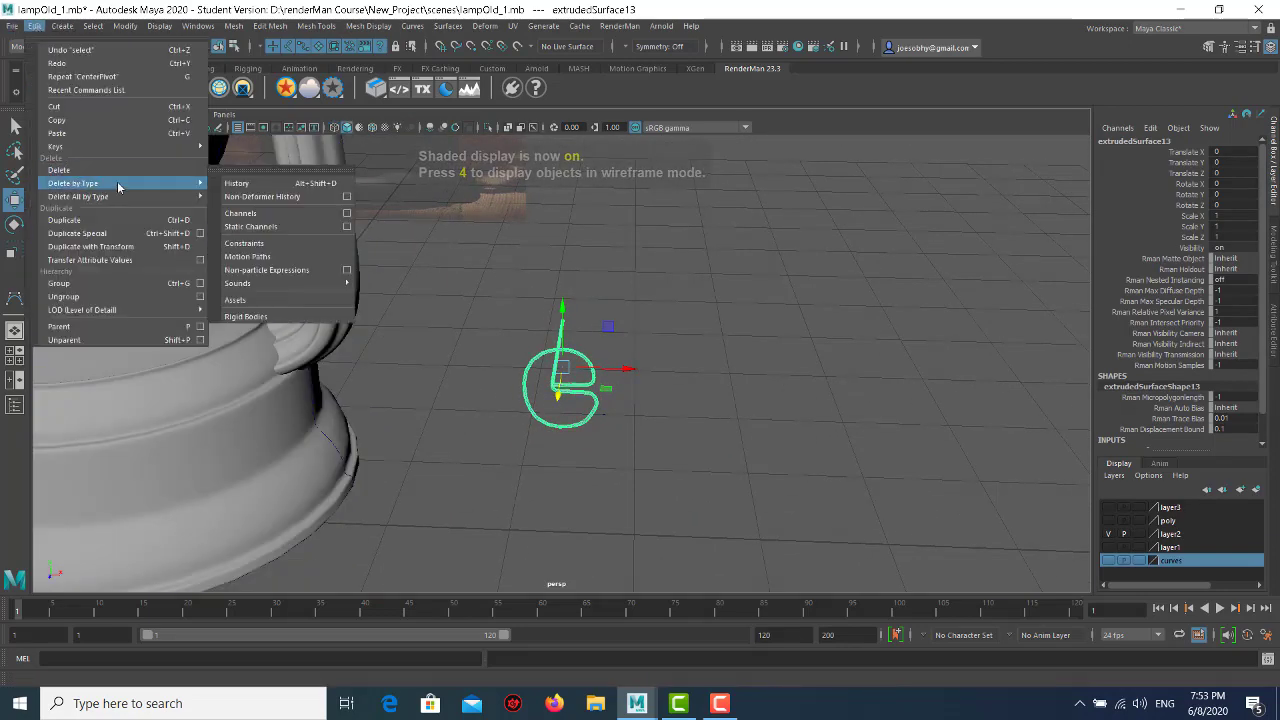
- Delete the hook tube's construction history and reselect the tube
{"action": "left_click", "coordinate": [236, 183]}
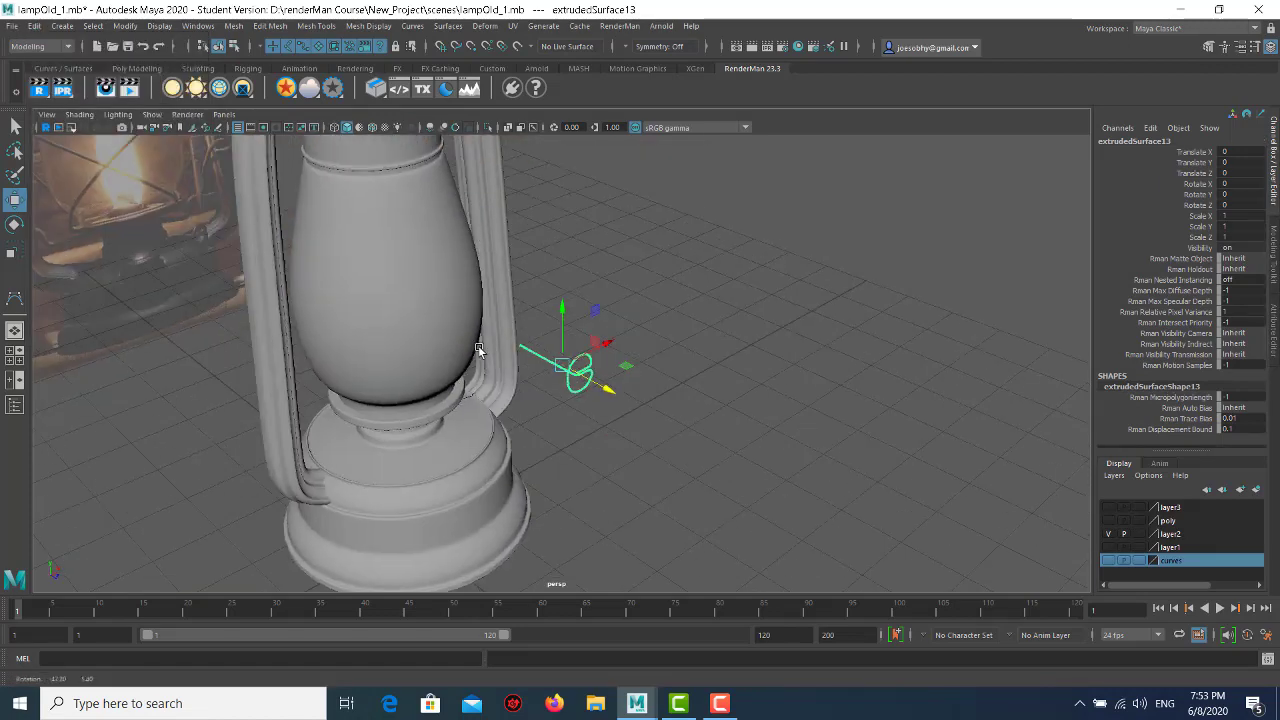
{"action": "left_click_drag", "start_coordinate": [273, 323], "coordinate": [654, 430], "text": "alt"}
{"action": "left_click", "coordinate": [654, 430]}
{"action": "left_click", "coordinate": [582, 378]}
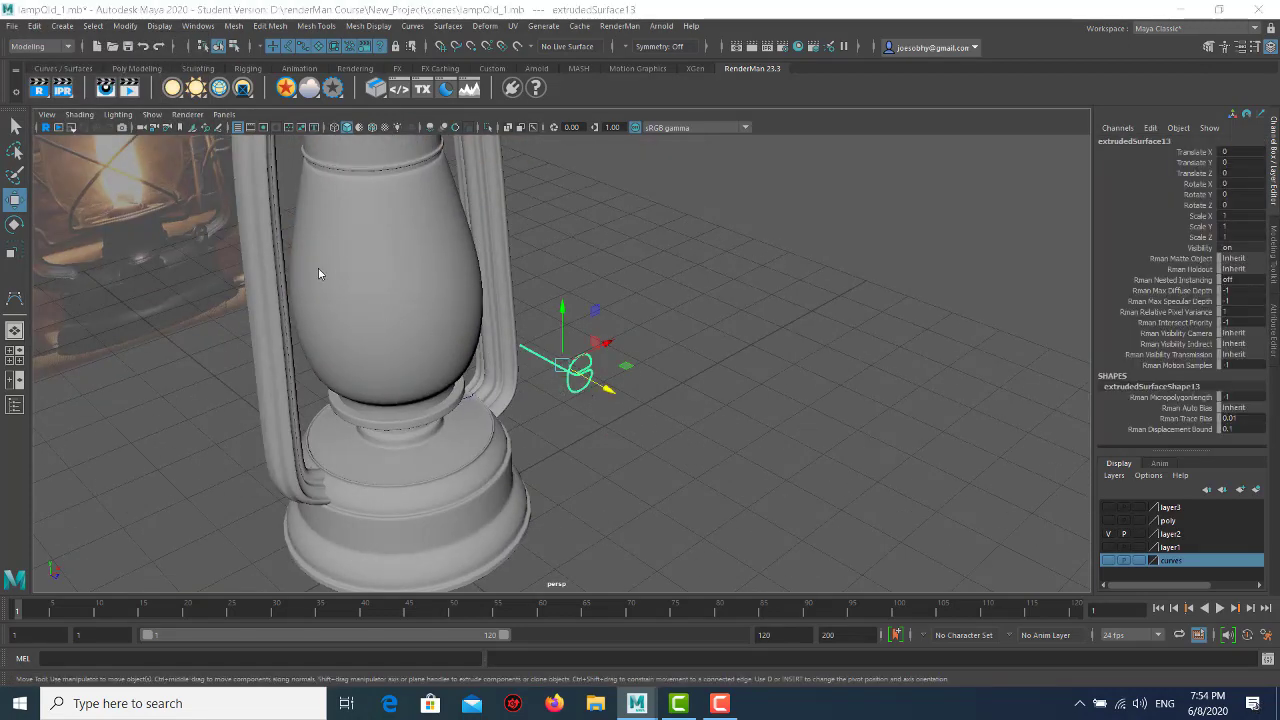
- Move the hook tube beside the lamp base and up against the handle using top, perspective and front views
{"action": "key", "text": "space"}
{"action": "key", "text": "space"}
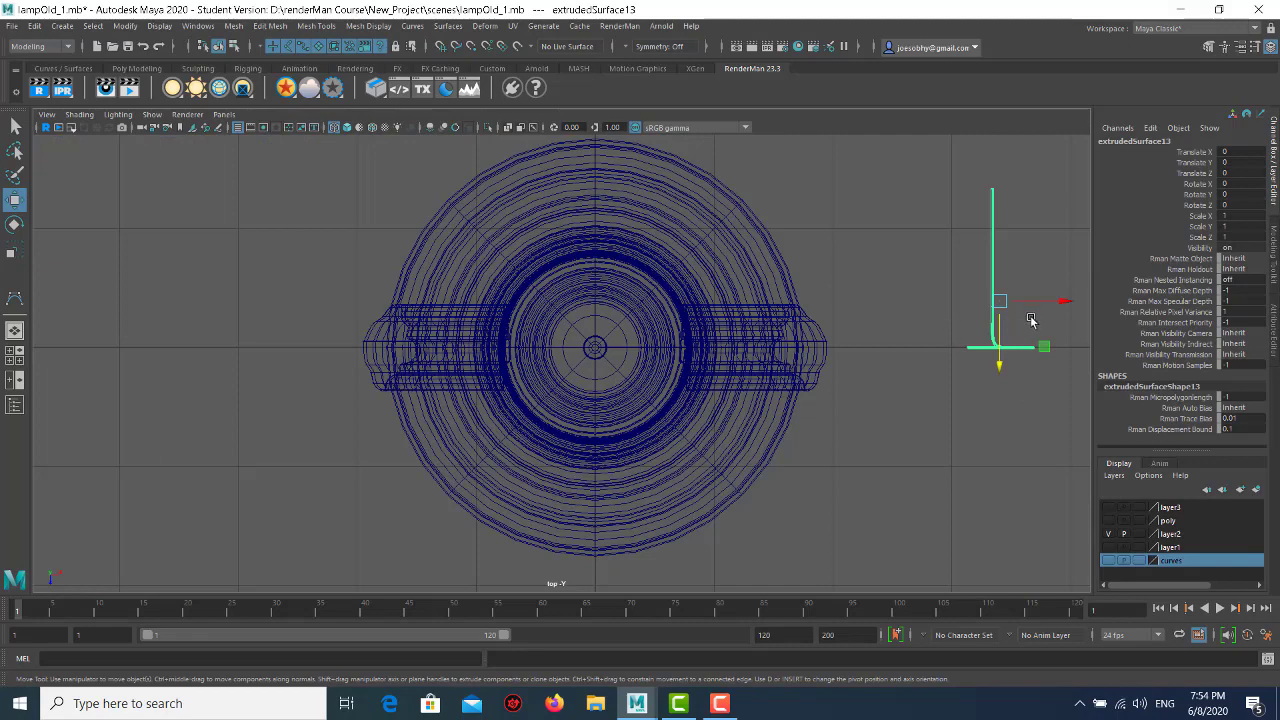
{"action": "left_click_drag", "start_coordinate": [1005, 299], "coordinate": [665, 496]}
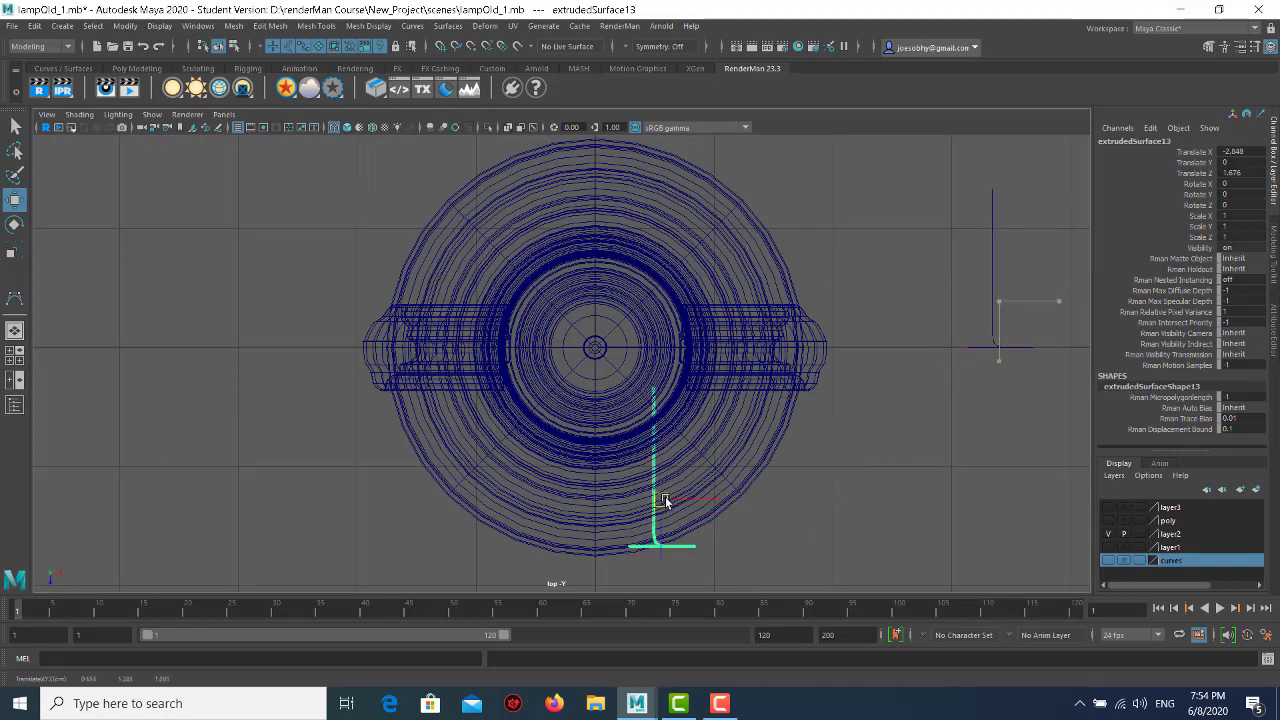
{"action": "key", "text": "space"}
{"action": "key", "text": "space"}
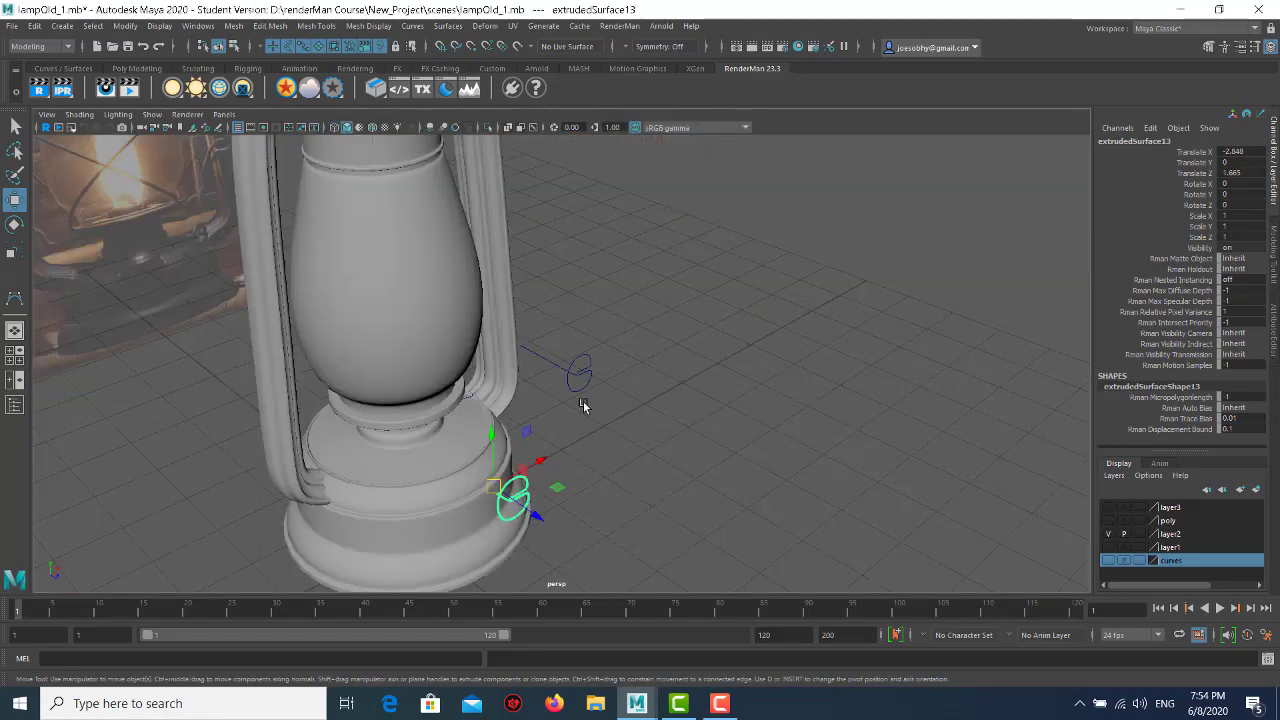
{"action": "right_click_drag", "start_coordinate": [583, 405], "coordinate": [517, 425], "text": "alt"}
{"action": "left_click_drag", "start_coordinate": [441, 362], "coordinate": [672, 612], "text": "ctrl+alt"}
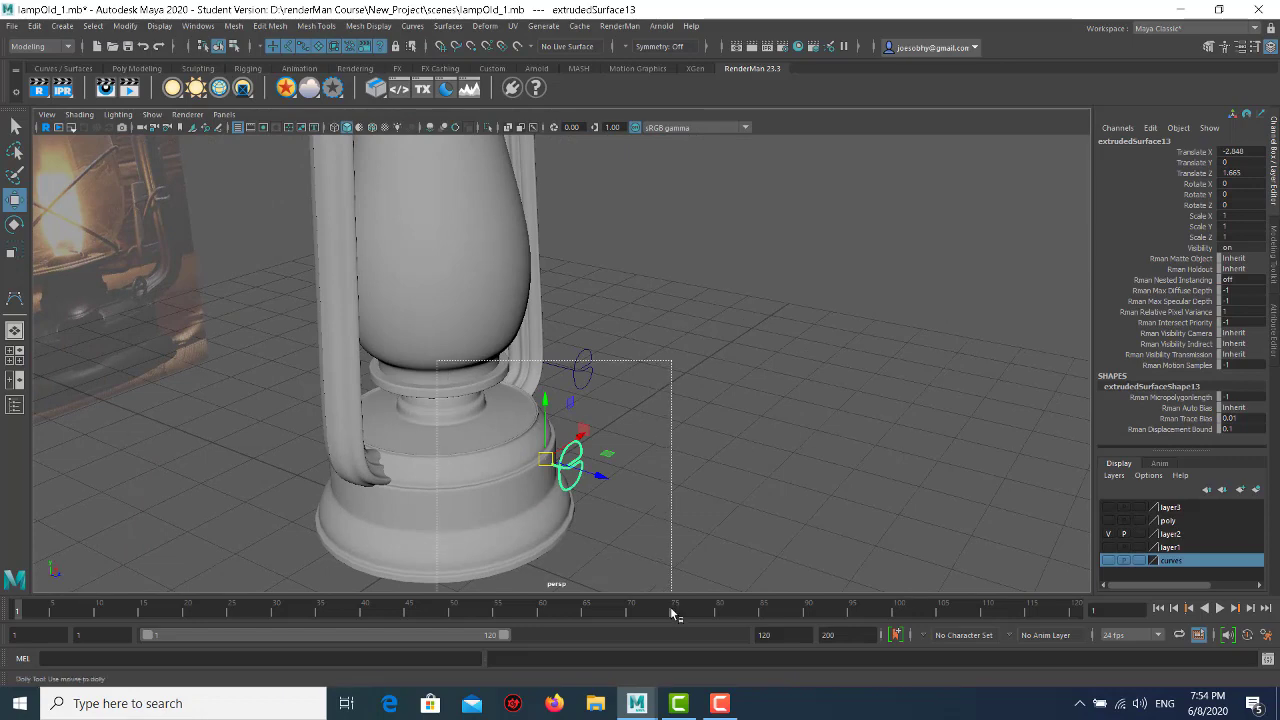
{"action": "left_click_drag", "start_coordinate": [546, 288], "coordinate": [544, 243]}
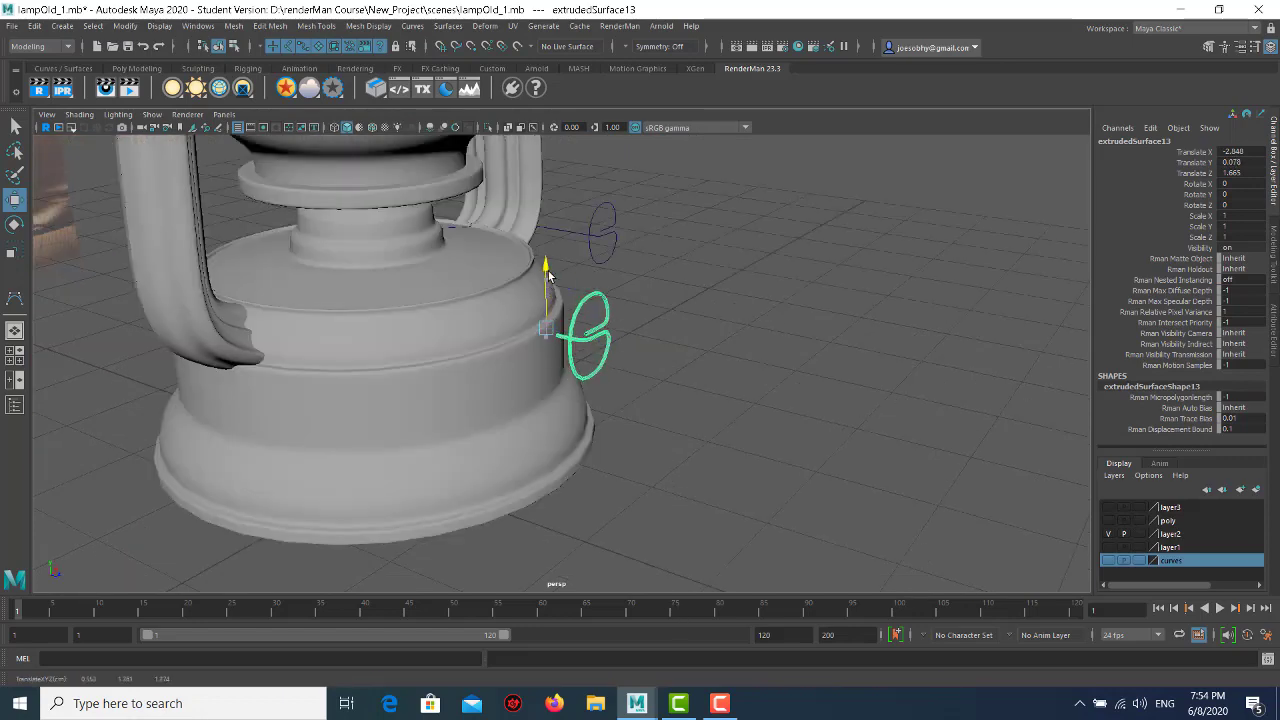
{"action": "key", "text": "space"}
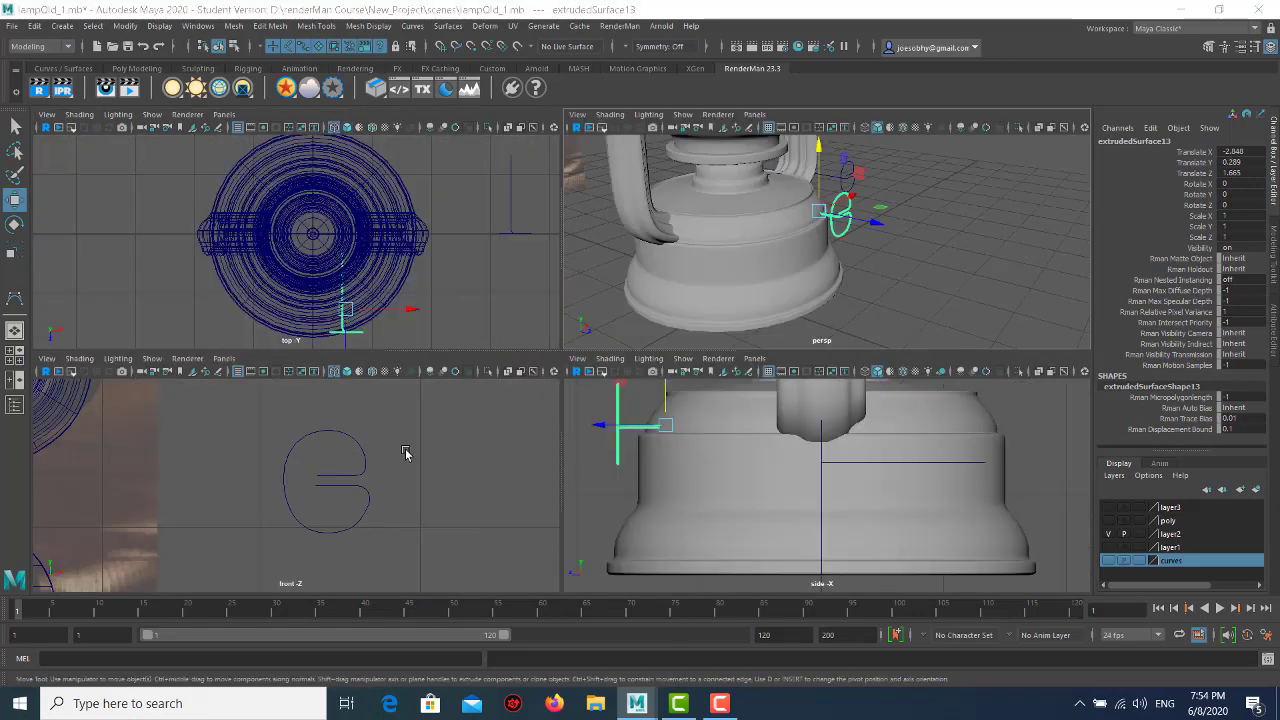
{"action": "key", "text": "space"}
{"action": "key", "text": "a"}
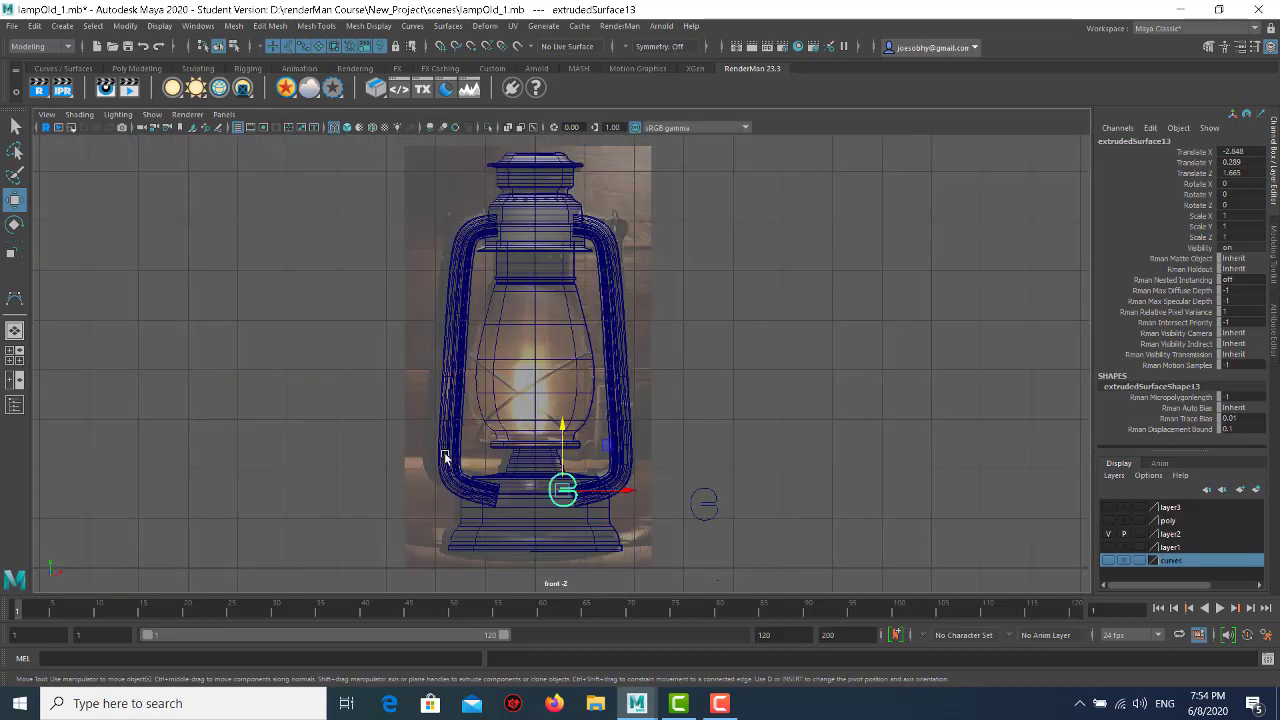
{"action": "left_click_drag", "start_coordinate": [388, 386], "coordinate": [512, 456], "text": "ctrl+alt"}
{"action": "left_click_drag", "start_coordinate": [572, 374], "coordinate": [642, 362]}
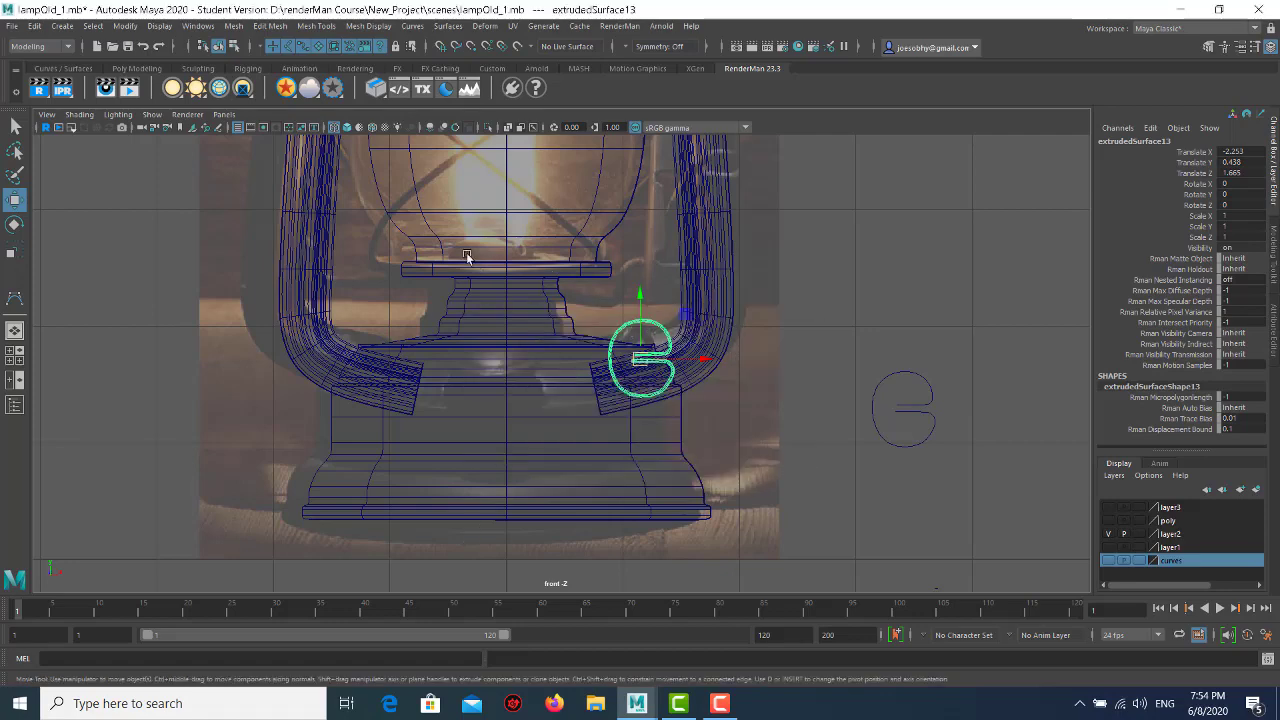
- In the top view, rotate the hook tube about 35 degrees and nudge it toward the lamp centre
{"action": "key", "text": "space"}
{"action": "key", "text": "space"}
{"action": "key", "text": "e"}
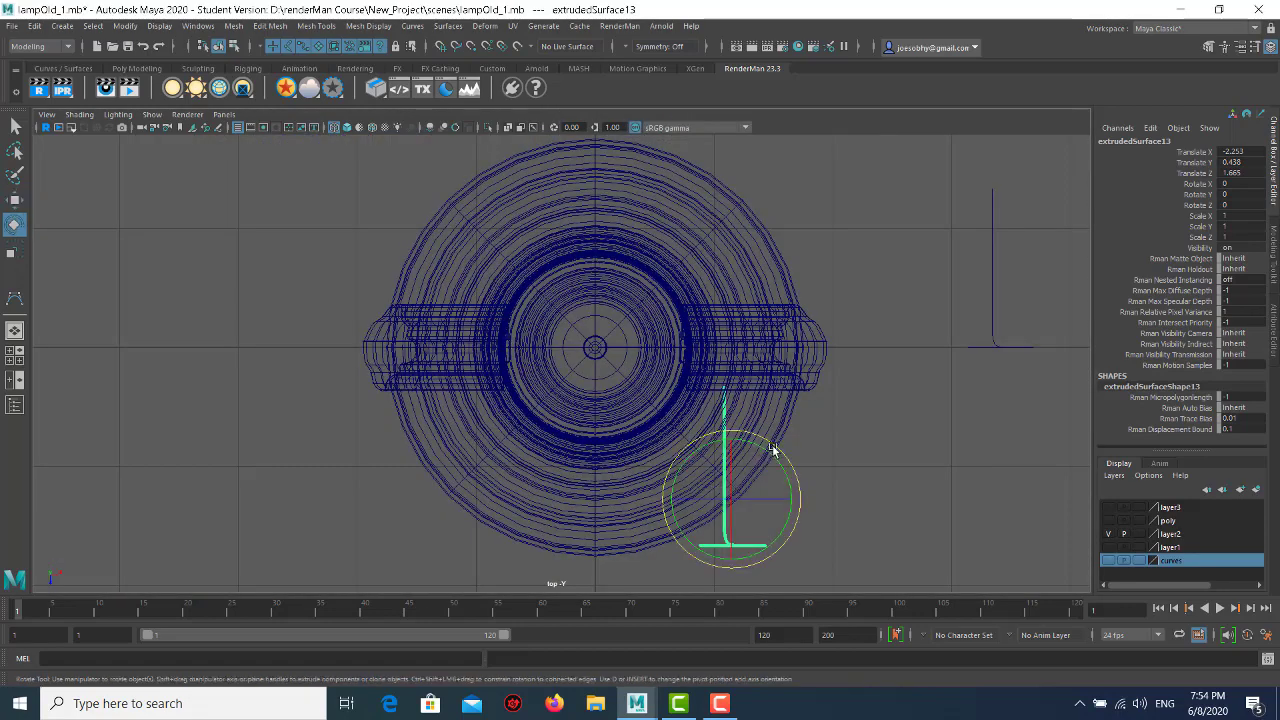
{"action": "mouse_move", "coordinate": [771, 449]}
{"action": "left_mouse_down"}
{"action": "mouse_move", "coordinate": [737, 445]}
{"action": "mouse_move", "coordinate": [734, 456]}
{"action": "left_mouse_up"}
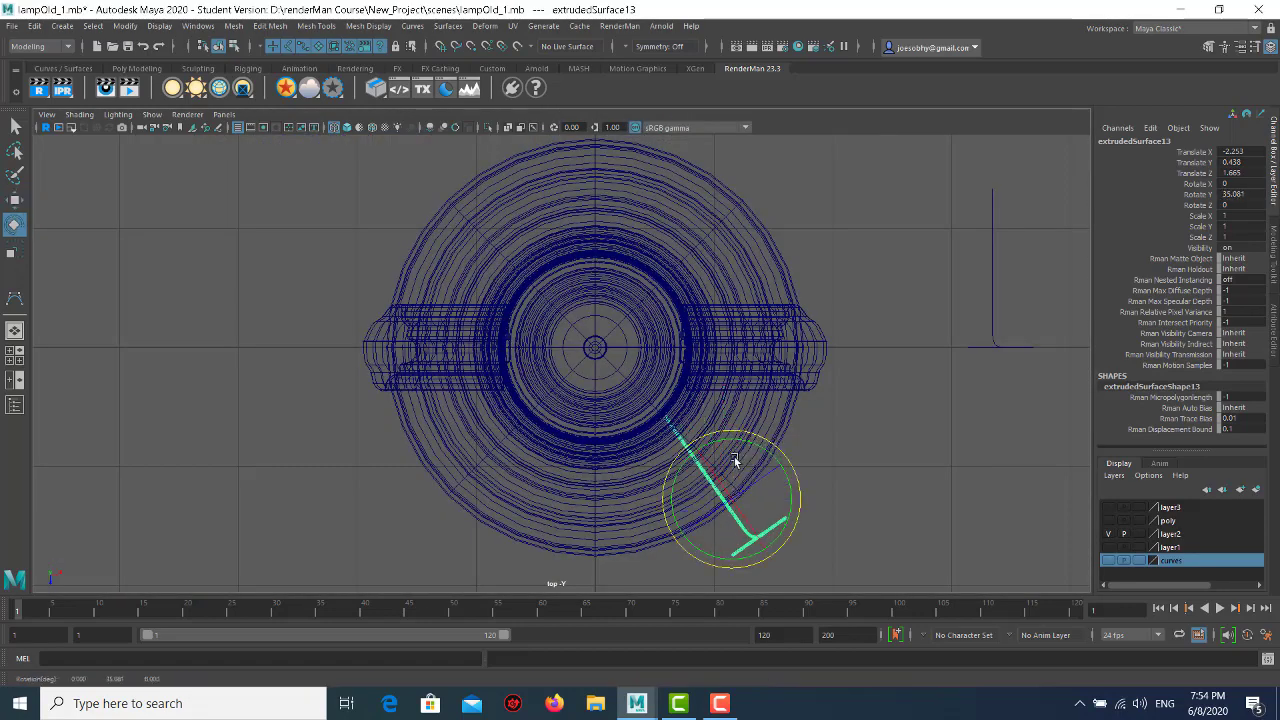
{"action": "key", "text": "w"}
{"action": "left_click_drag", "start_coordinate": [736, 503], "coordinate": [720, 486]}
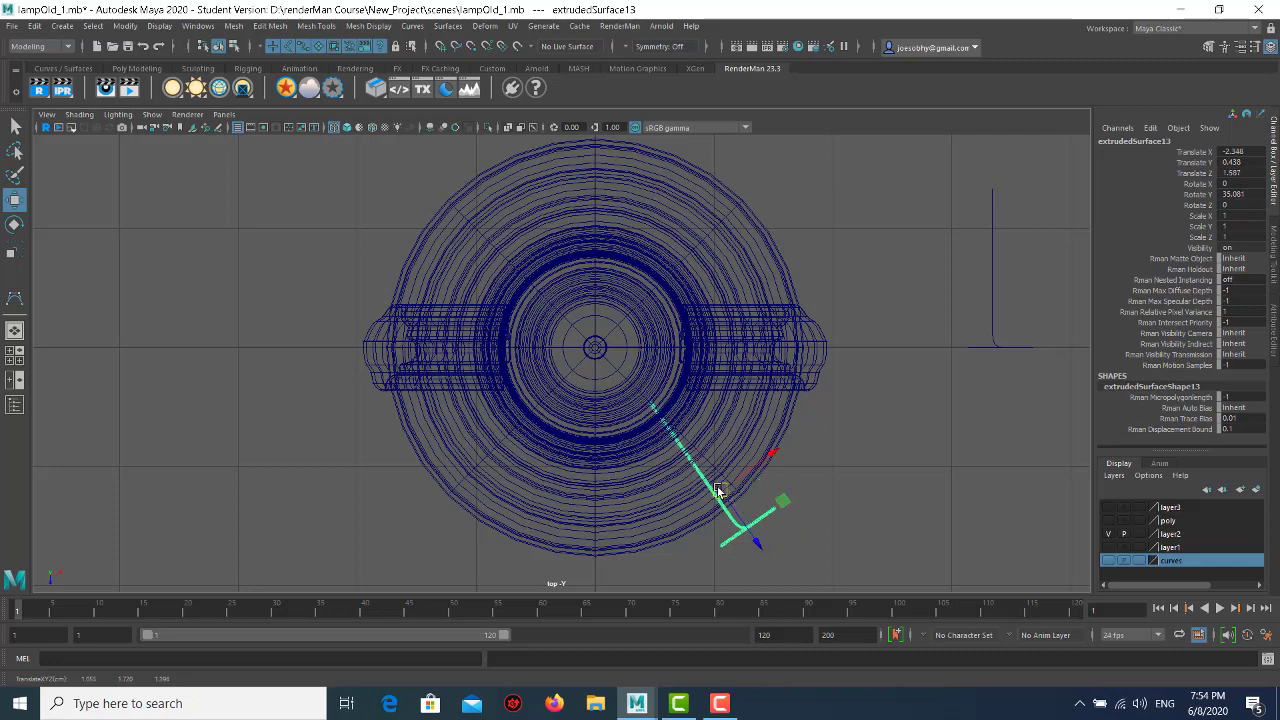
- In perspective, raise the hook tube higher on the base and move it closer to the handle
{"action": "key", "text": "space"}
{"action": "key", "text": "space"}
{"action": "scroll", "coordinate": [788, 301], "scroll_direction": "up", "scroll_amount": 3}
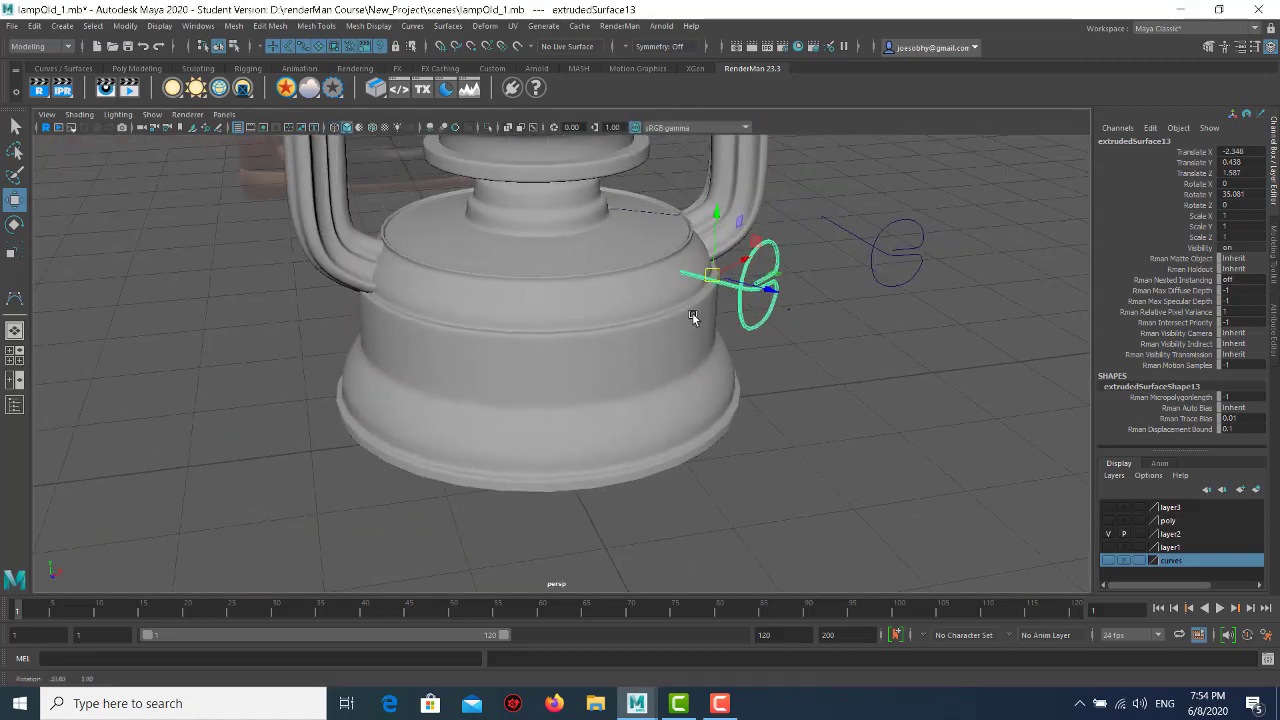
{"action": "left_click_drag", "start_coordinate": [691, 314], "coordinate": [767, 402], "text": "alt"}
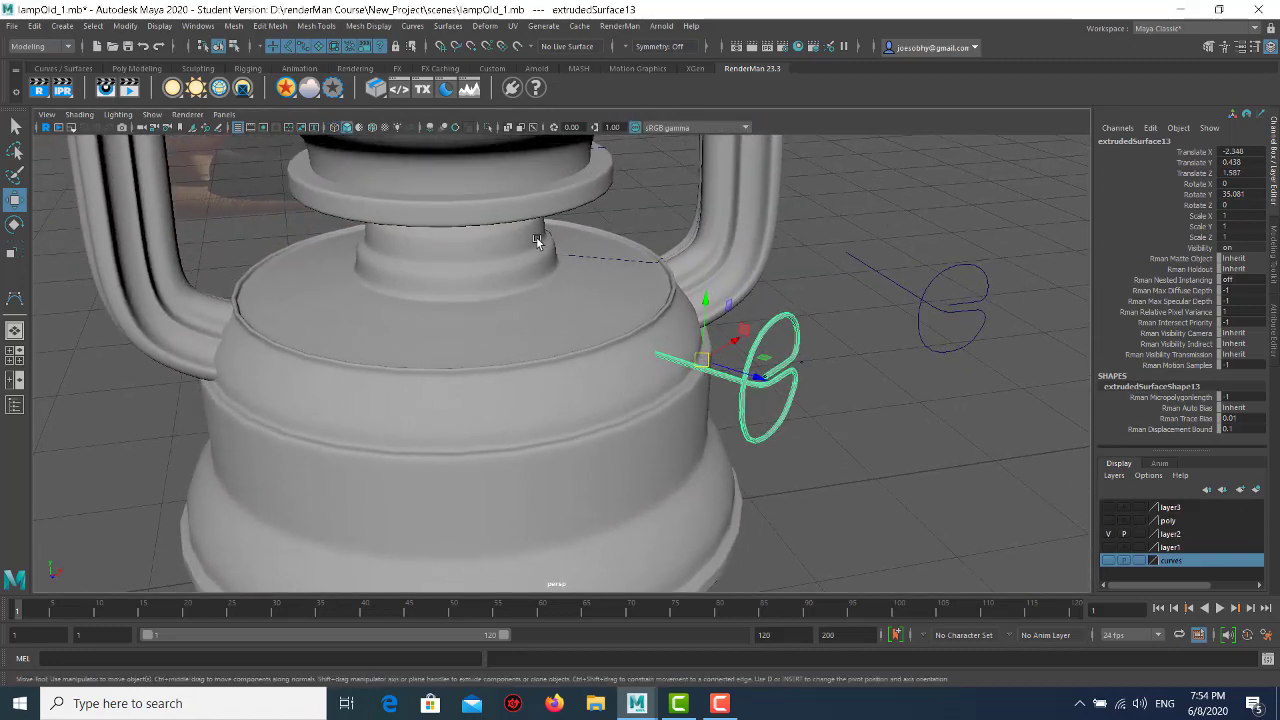
{"action": "left_click_drag", "start_coordinate": [537, 241], "coordinate": [528, 306], "text": "alt"}
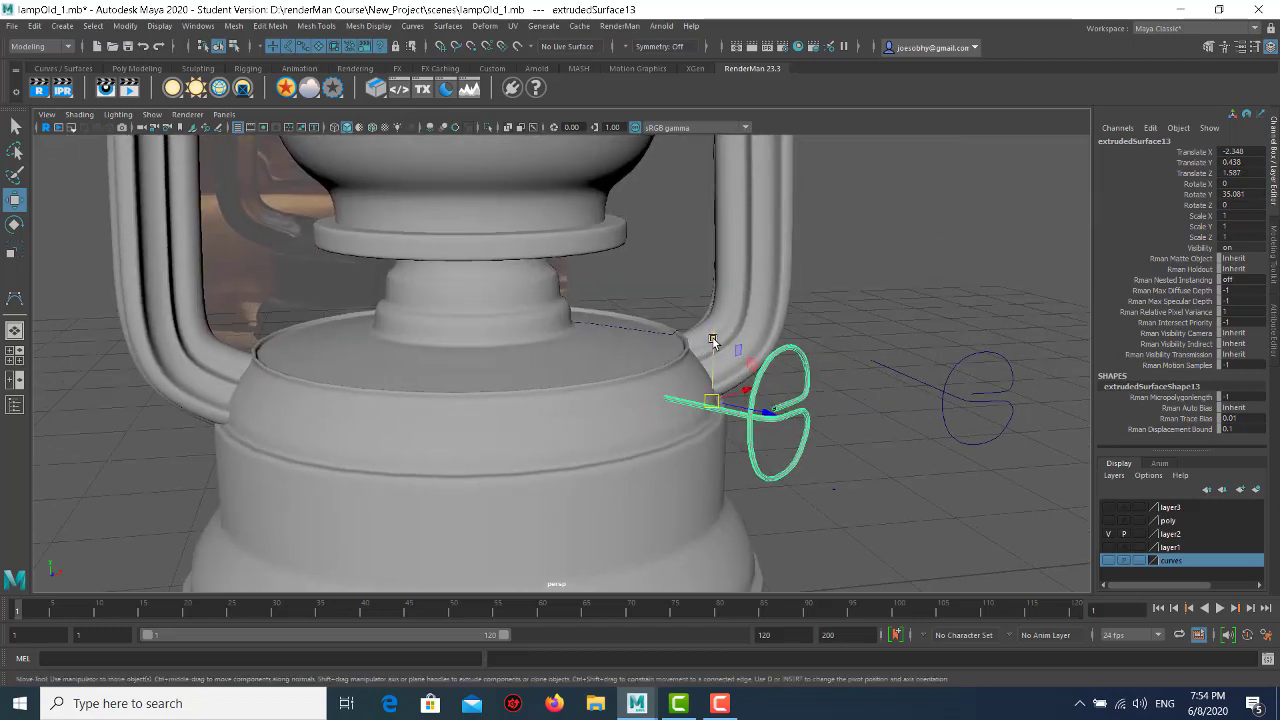
{"action": "left_click_drag", "start_coordinate": [715, 338], "coordinate": [707, 262]}
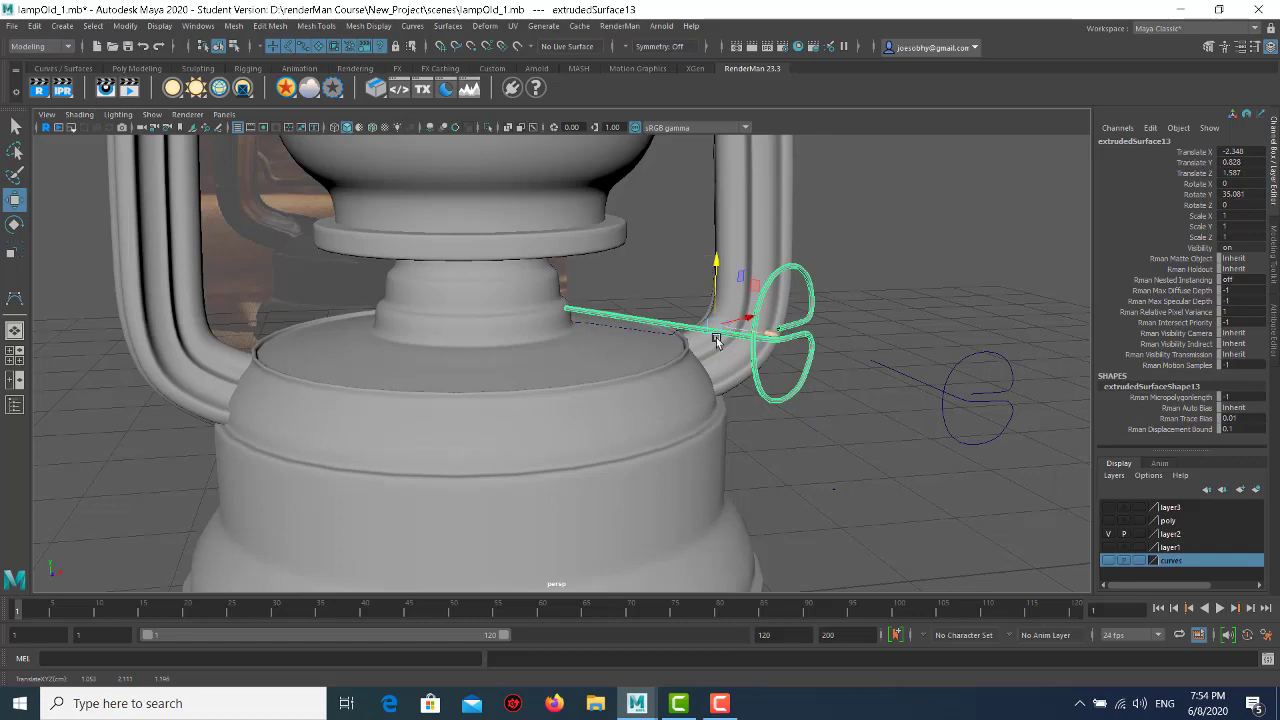
{"action": "left_click_drag", "start_coordinate": [718, 342], "coordinate": [729, 349], "text": "alt"}
{"action": "left_click_drag", "start_coordinate": [755, 281], "coordinate": [709, 277]}
{"action": "left_click_drag", "start_coordinate": [609, 284], "coordinate": [650, 243], "text": "alt"}
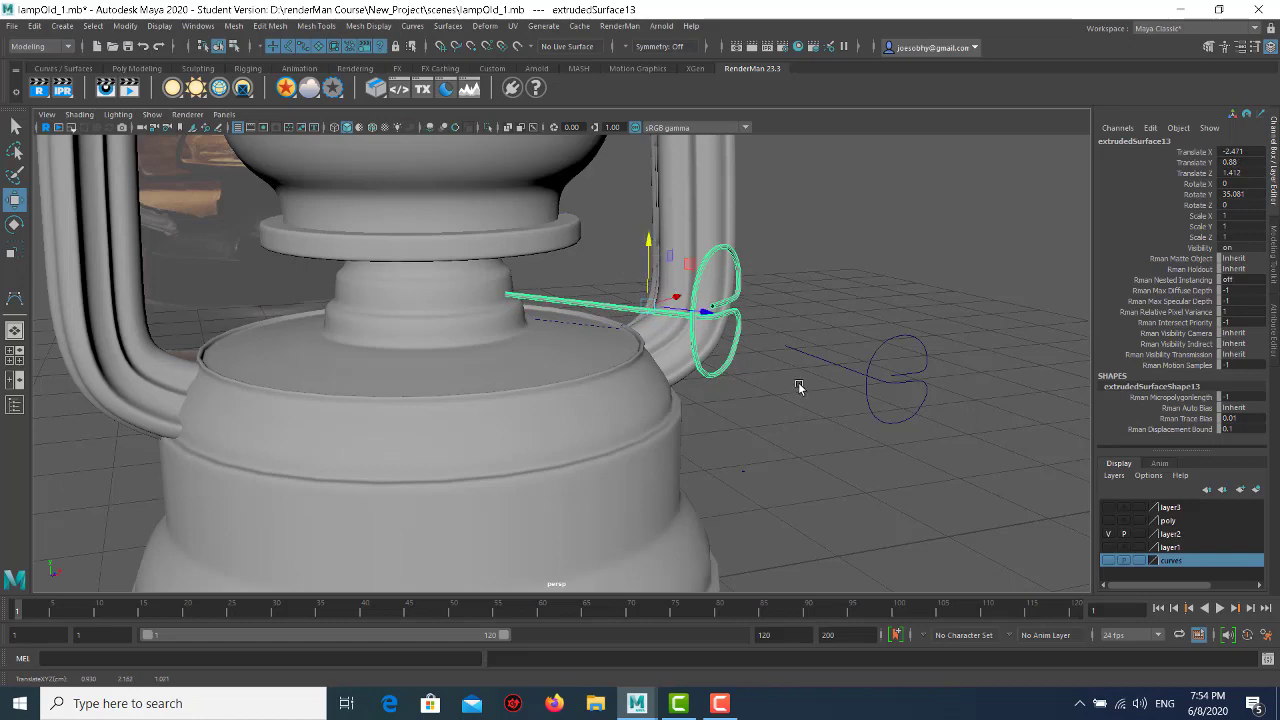
{"action": "left_click_drag", "start_coordinate": [683, 293], "coordinate": [621, 366], "text": "alt"}
{"action": "left_click", "coordinate": [729, 414]}
{"action": "mouse_move", "coordinate": [729, 414]}
{"action": "left_mouse_down", "text": "alt"}
{"action": "mouse_move", "coordinate": [565, 388]}
{"action": "mouse_move", "coordinate": [640, 426]}
{"action": "mouse_move", "coordinate": [595, 303]}
{"action": "left_mouse_up", "text": "alt"}
- Add the small profile circle to the curves layer
{"action": "left_click_drag", "start_coordinate": [754, 377], "coordinate": [802, 445]}
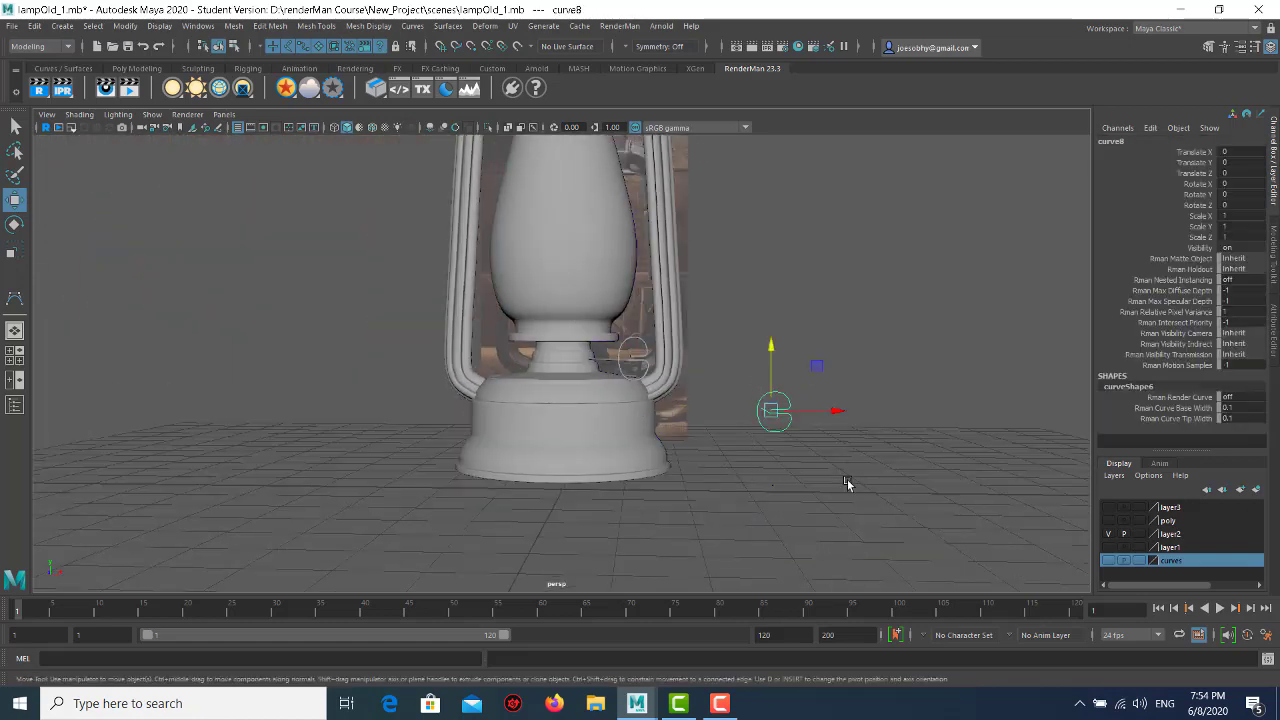
{"action": "right_click", "coordinate": [1175, 565]}
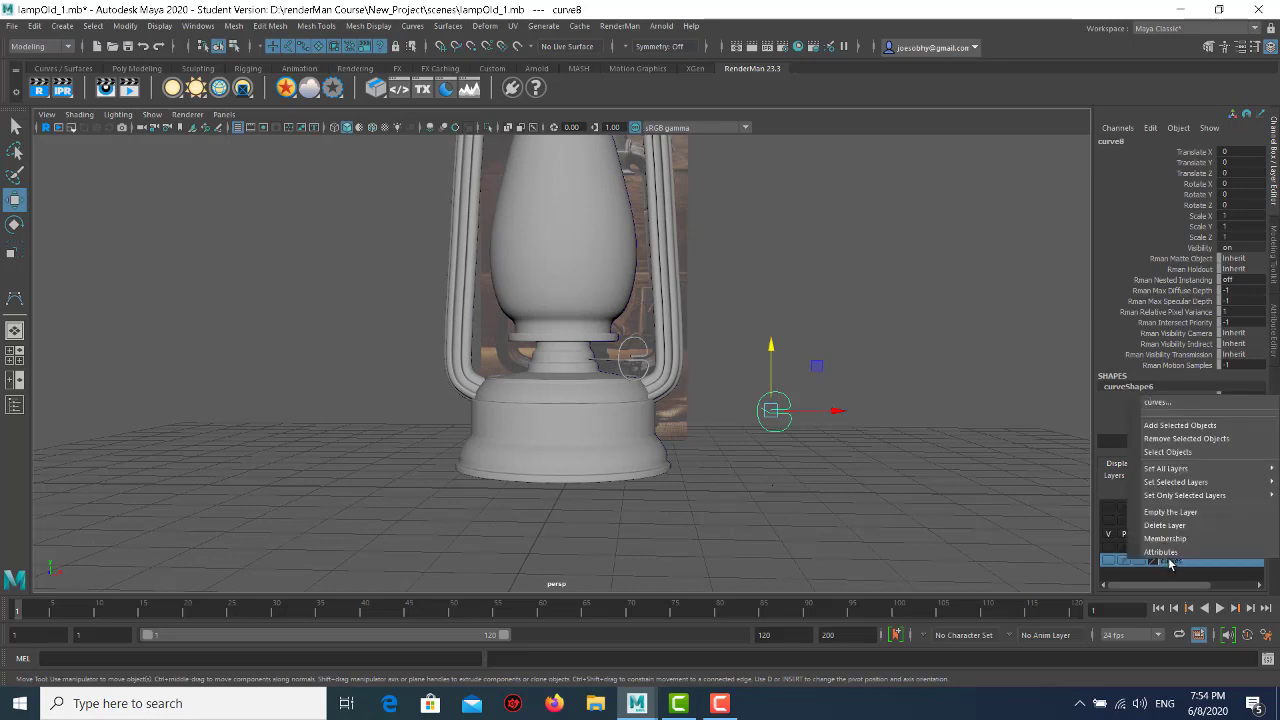
{"action": "left_click", "coordinate": [1178, 425]}
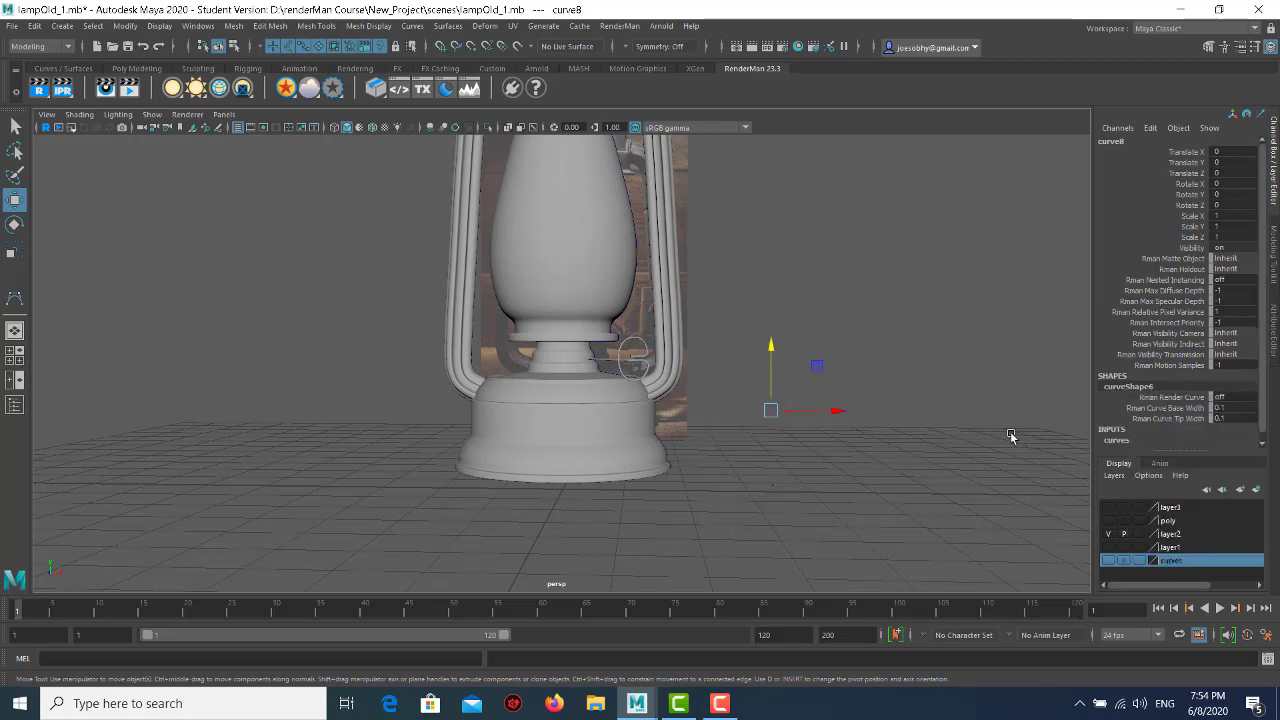
{"action": "left_click", "coordinate": [1010, 437]}
- Pull back to view the whole lamp and save the scene as lampOld_1.mb
{"action": "right_click_drag", "start_coordinate": [919, 444], "coordinate": [763, 371], "text": "alt"}
{"action": "mouse_move", "coordinate": [763, 371]}
{"action": "left_mouse_down", "text": "alt"}
{"action": "mouse_move", "coordinate": [806, 451]}
{"action": "mouse_move", "coordinate": [783, 430]}
{"action": "left_mouse_up", "text": "alt"}
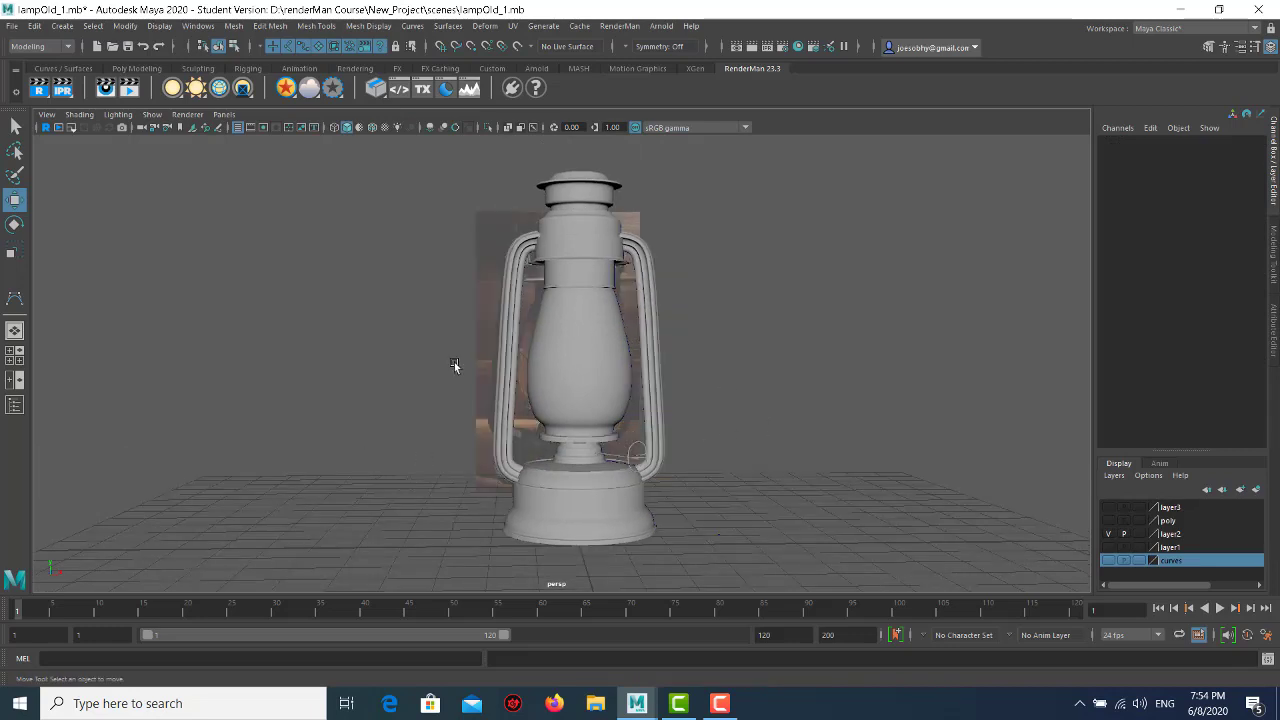
{"action": "mouse_move", "coordinate": [777, 501]}
{"action": "left_mouse_down", "text": "alt"}
{"action": "mouse_move", "coordinate": [632, 365]}
{"action": "mouse_move", "coordinate": [372, 332]}
{"action": "left_mouse_up", "text": "alt"}
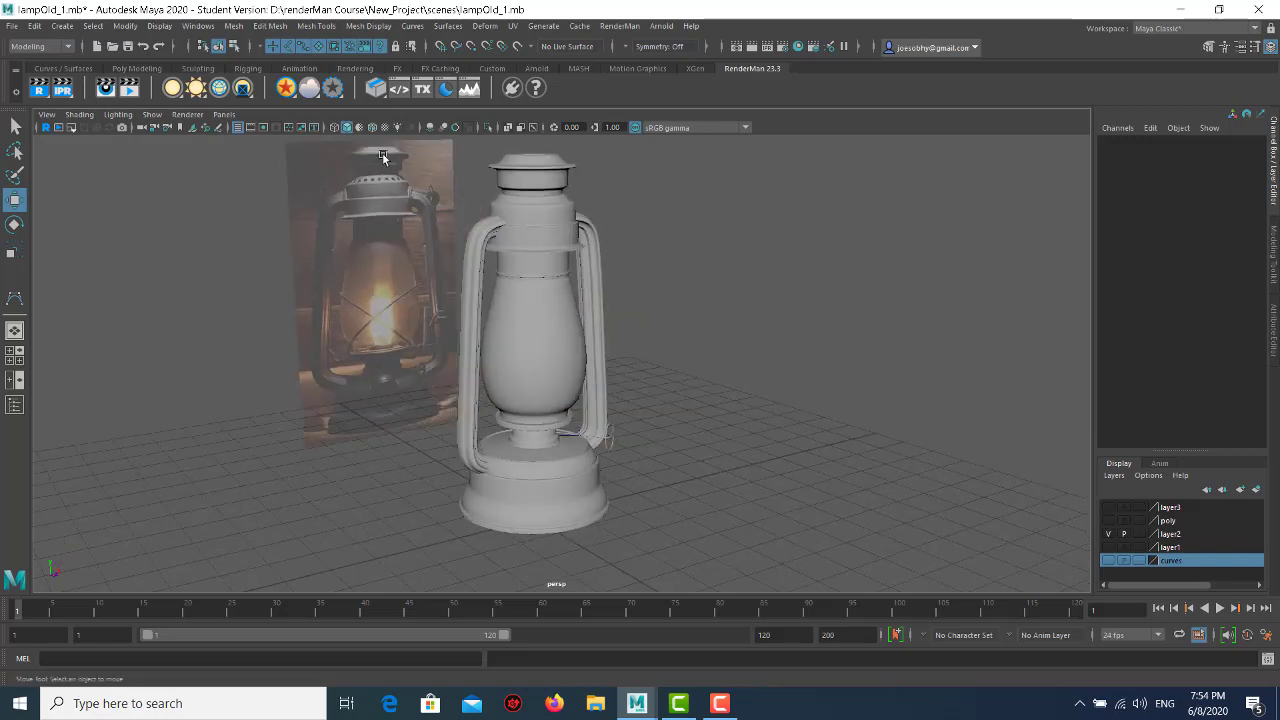
{"action": "key", "text": "ctrl+s"}
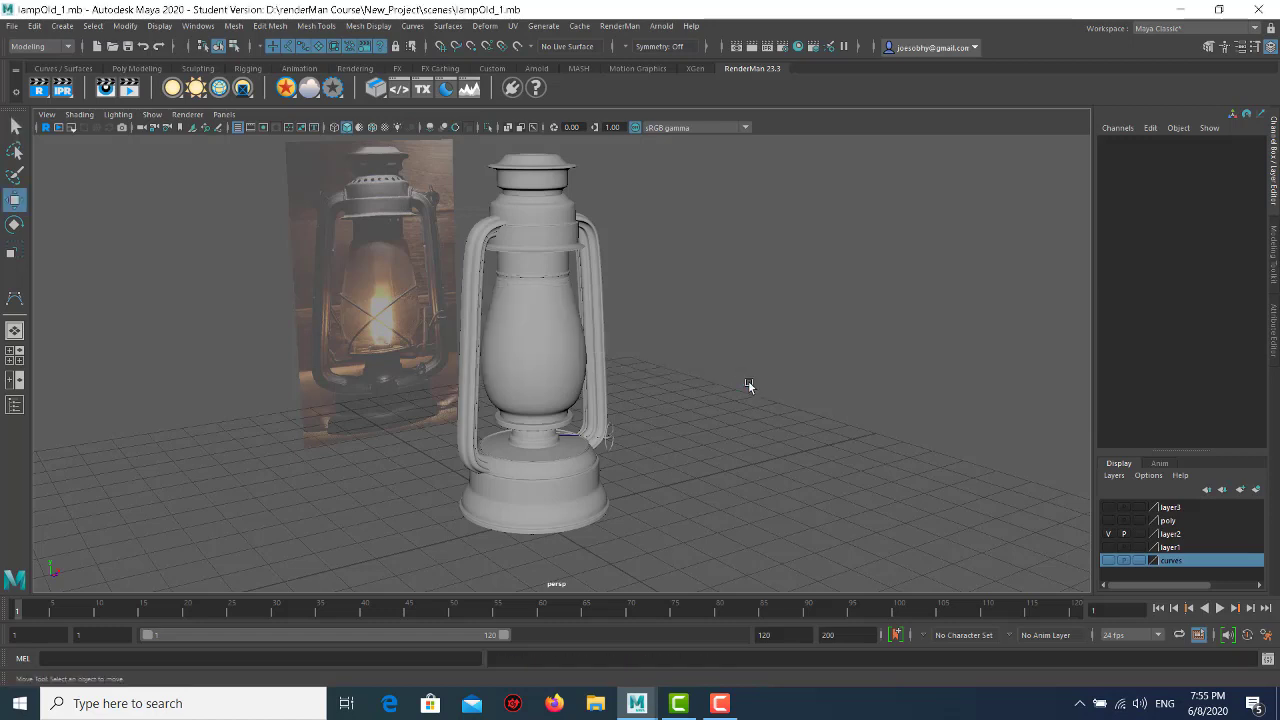
- Maximize the front view and zoom out and pan until the whole lantern is centred
{"action": "key", "text": "space"}
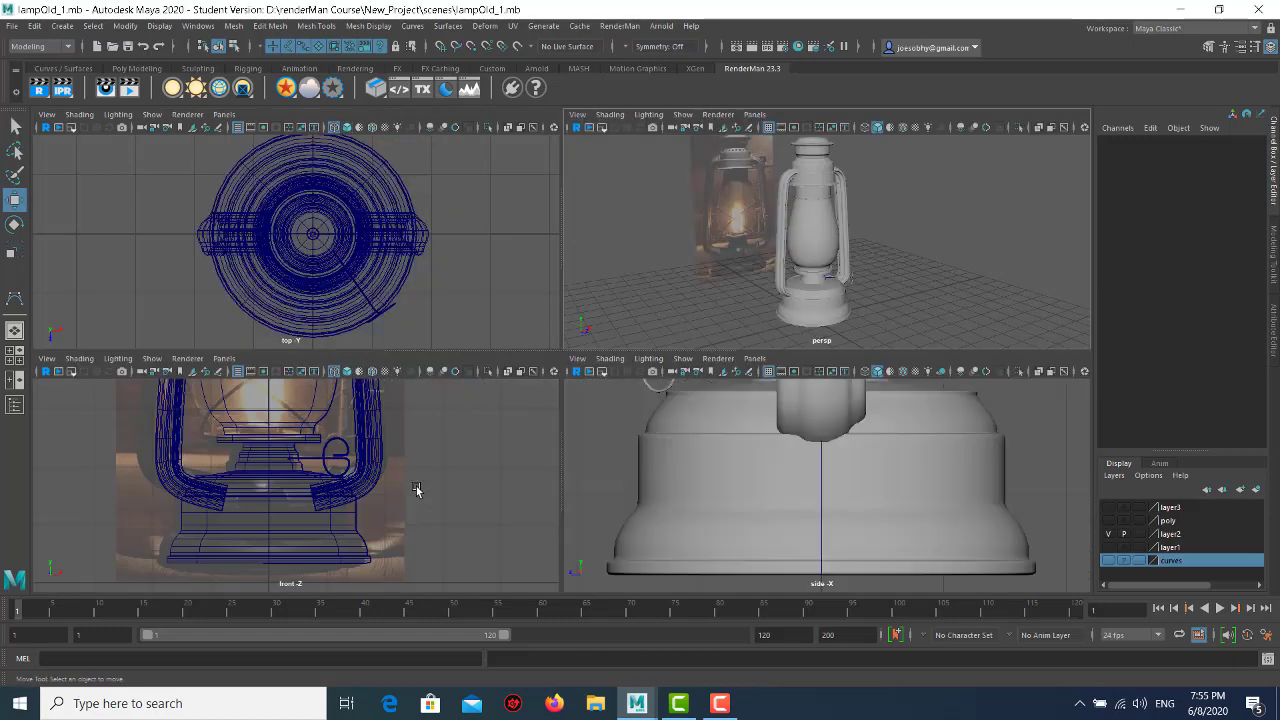
{"action": "key", "text": "space"}
{"action": "right_click_drag", "start_coordinate": [606, 265], "coordinate": [537, 246], "text": "alt"}
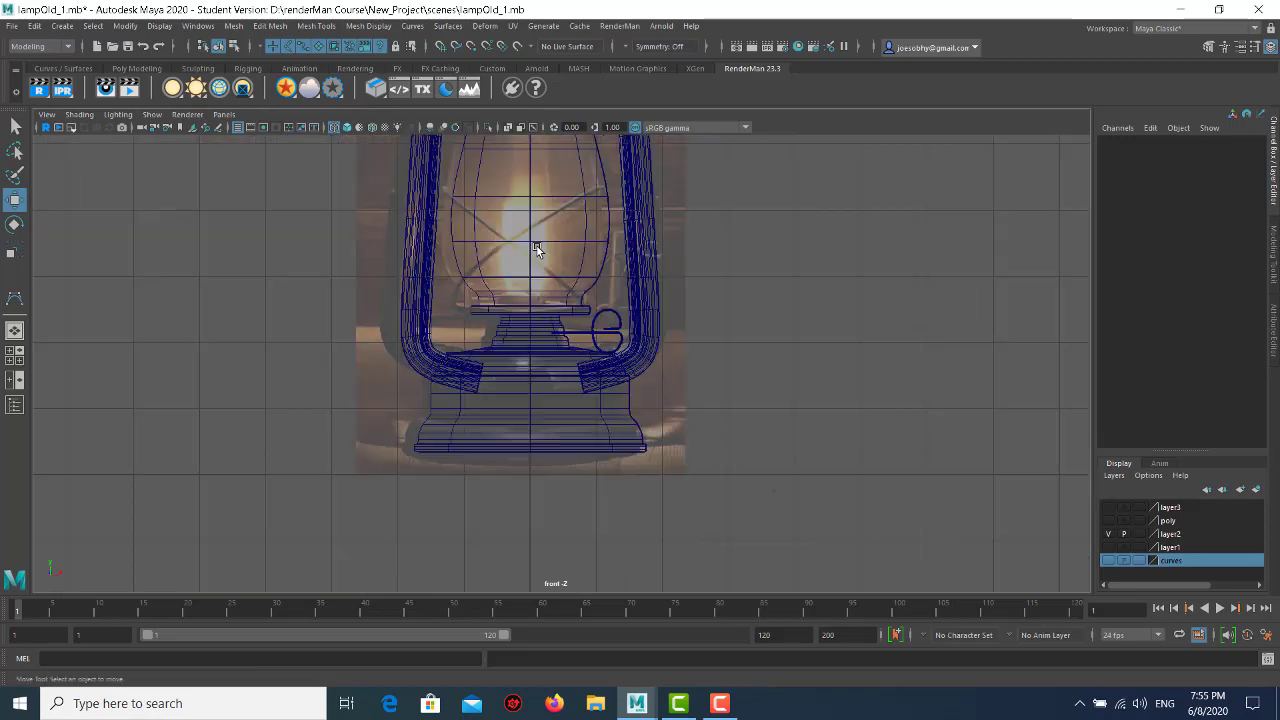
{"action": "middle_click_drag", "start_coordinate": [754, 197], "coordinate": [686, 357], "text": "alt"}
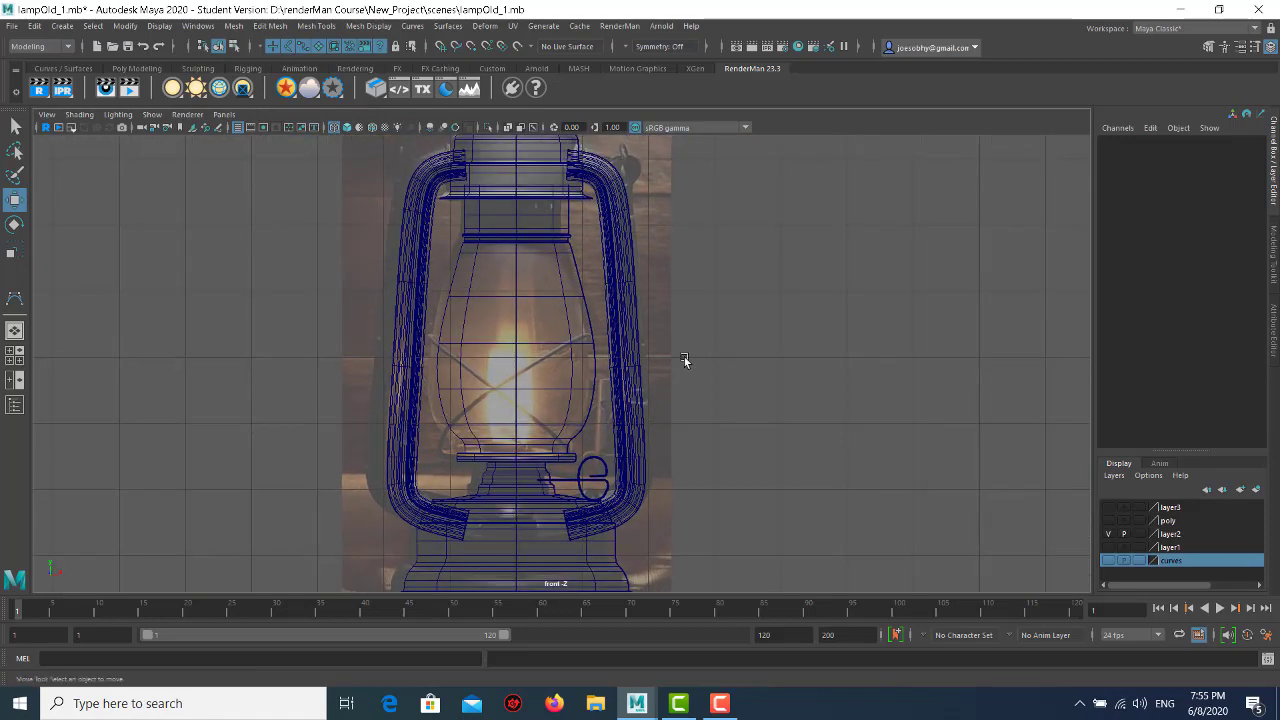
- Create a NURBS circle, raise it into the lantern glass, enlarge it, and tilt it 30 degrees
{"action": "left_click", "coordinate": [57, 27]}
{"action": "mouse_move", "coordinate": [102, 73]}
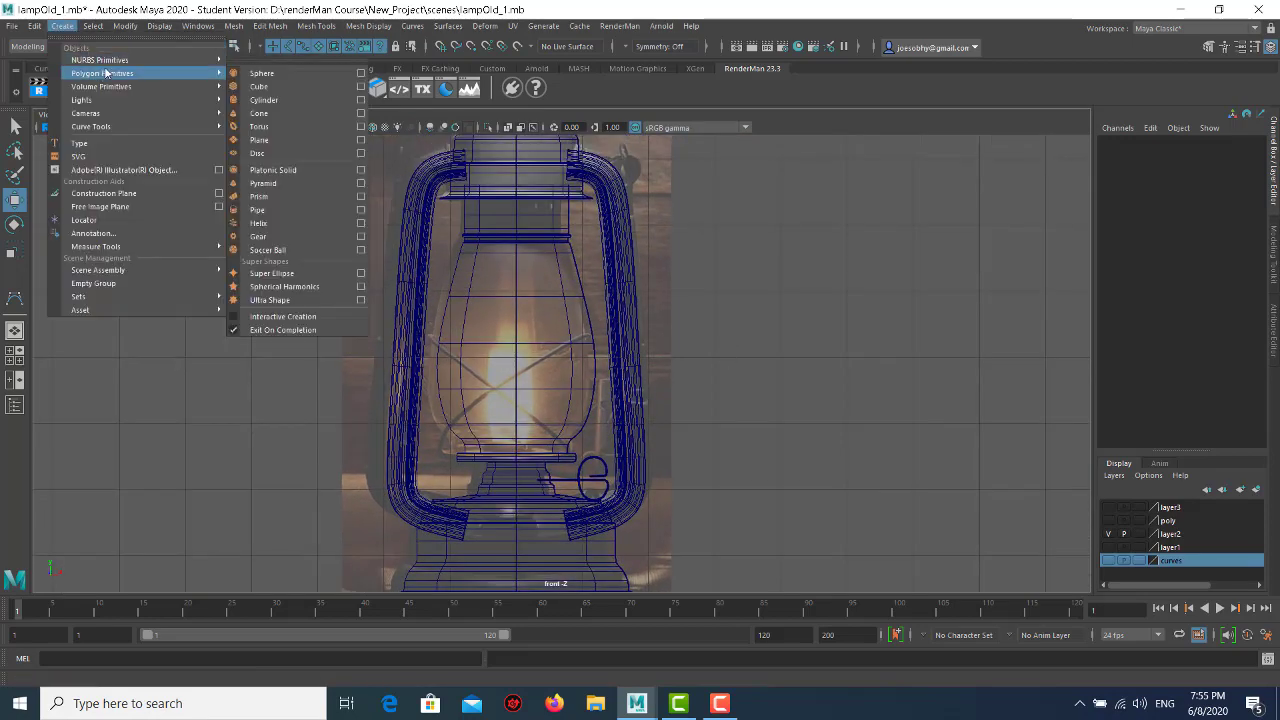
{"action": "left_click", "coordinate": [252, 139]}
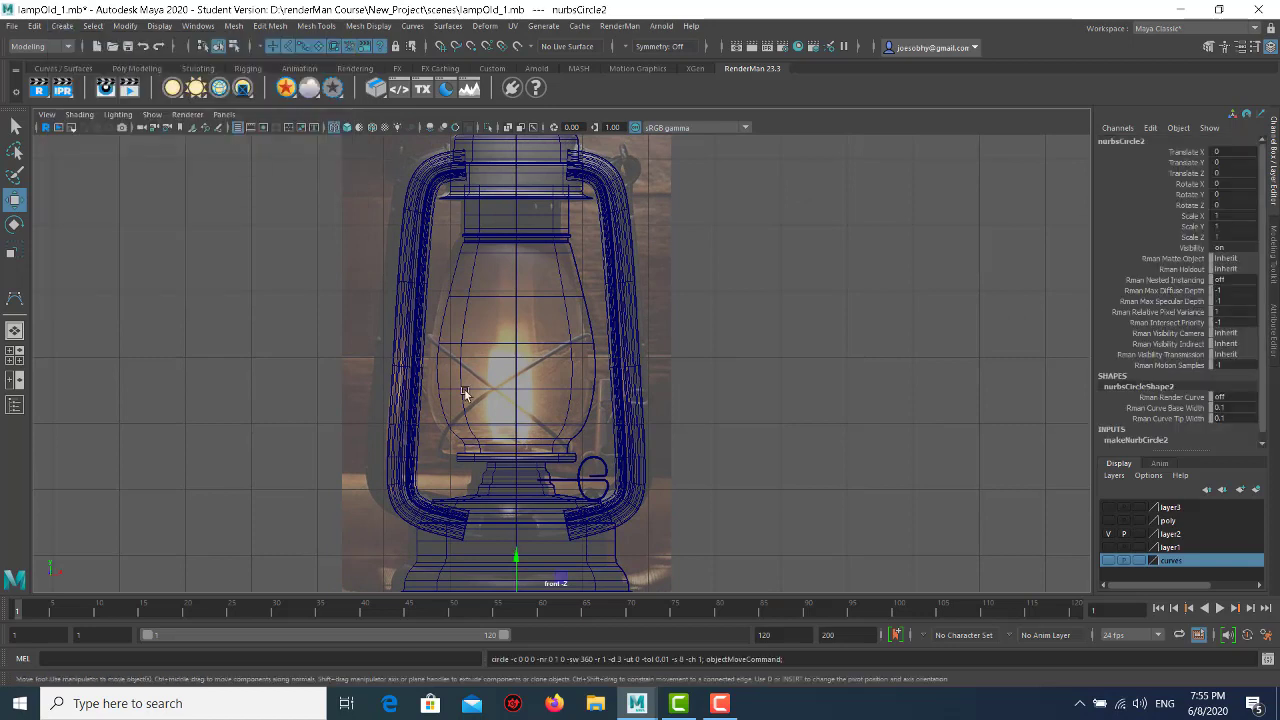
{"action": "left_click_drag", "start_coordinate": [517, 555], "coordinate": [533, 340]}
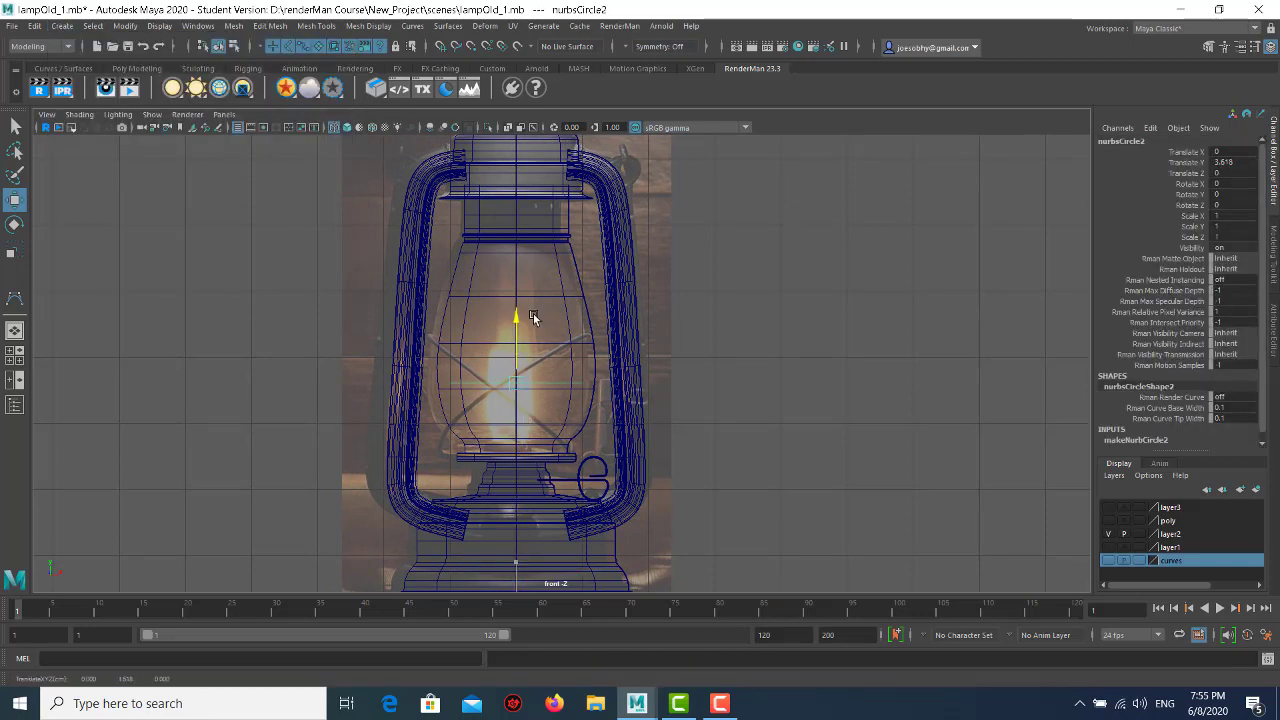
{"action": "key", "text": "r"}
{"action": "left_click_drag", "start_coordinate": [515, 382], "coordinate": [547, 389]}
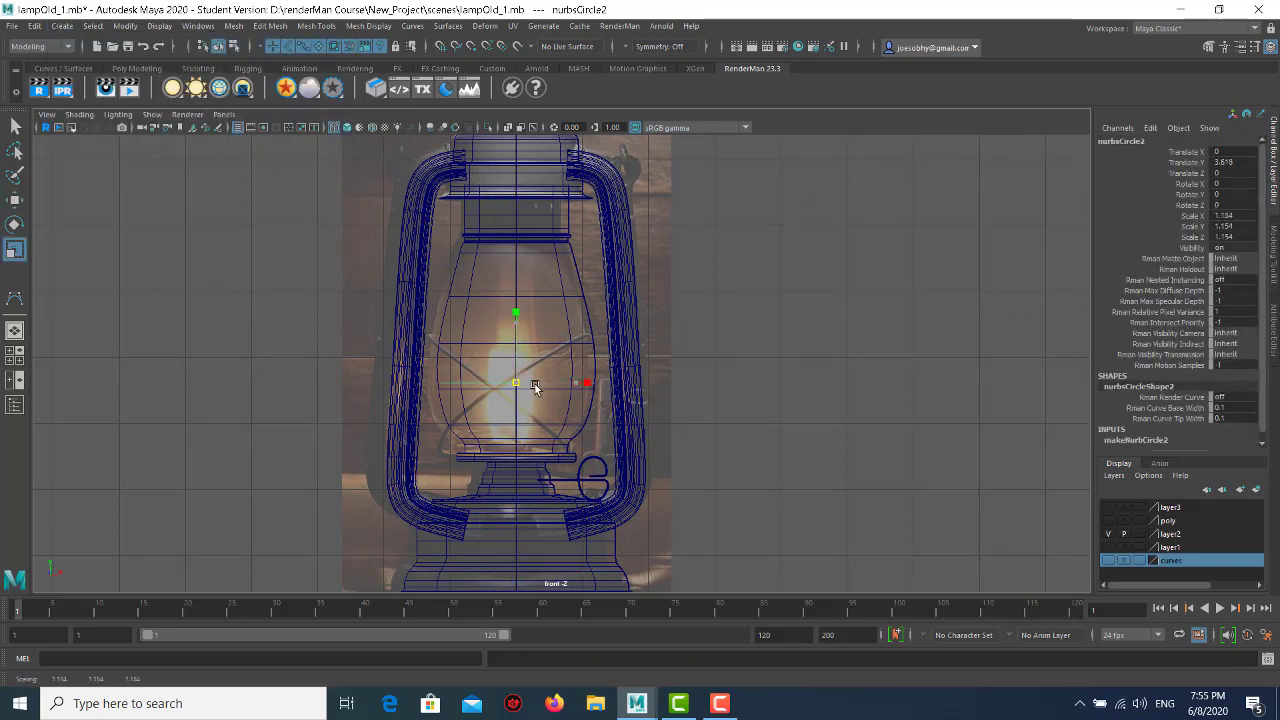
{"action": "key", "text": "e"}
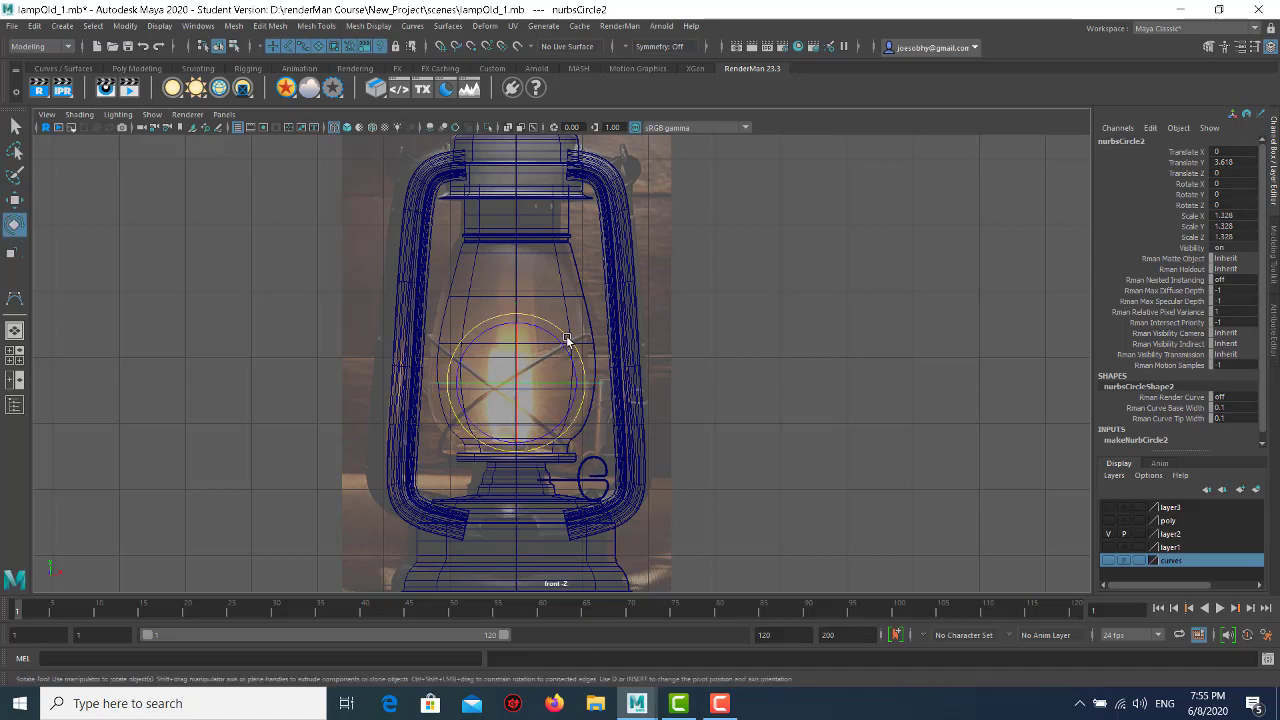
{"action": "left_click_drag", "start_coordinate": [560, 331], "coordinate": [537, 326]}
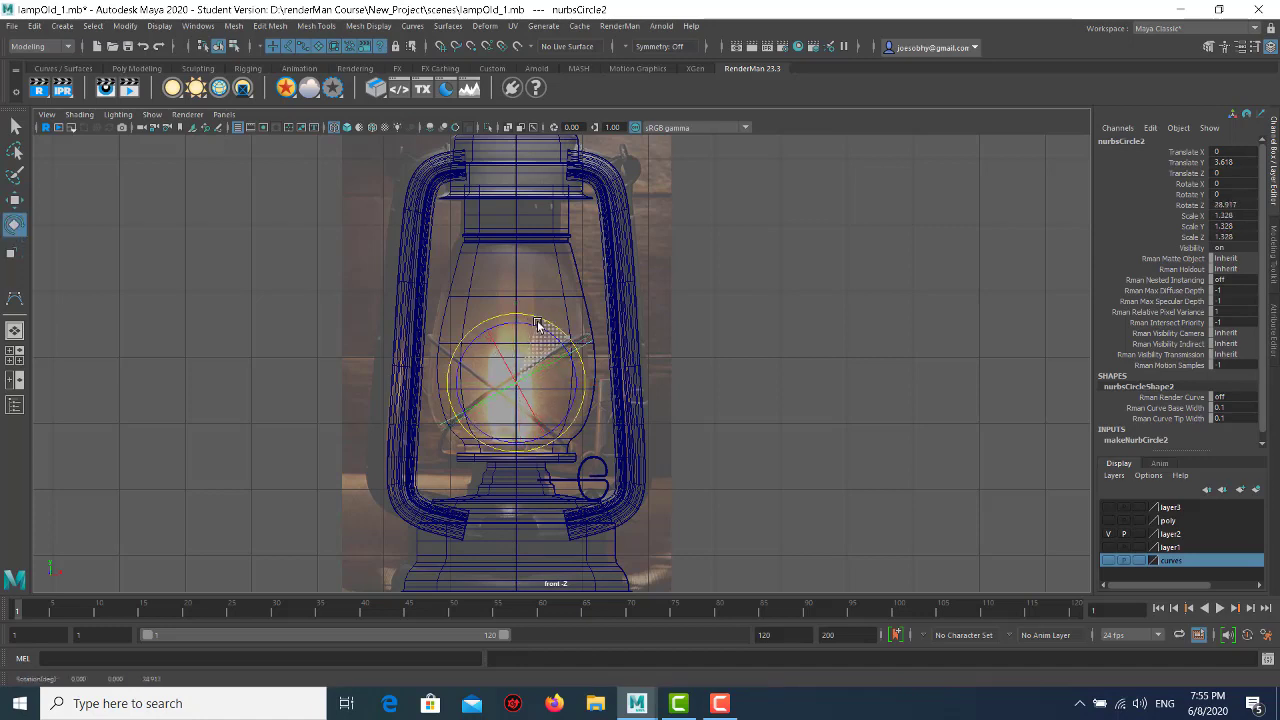
{"action": "key", "text": "r"}
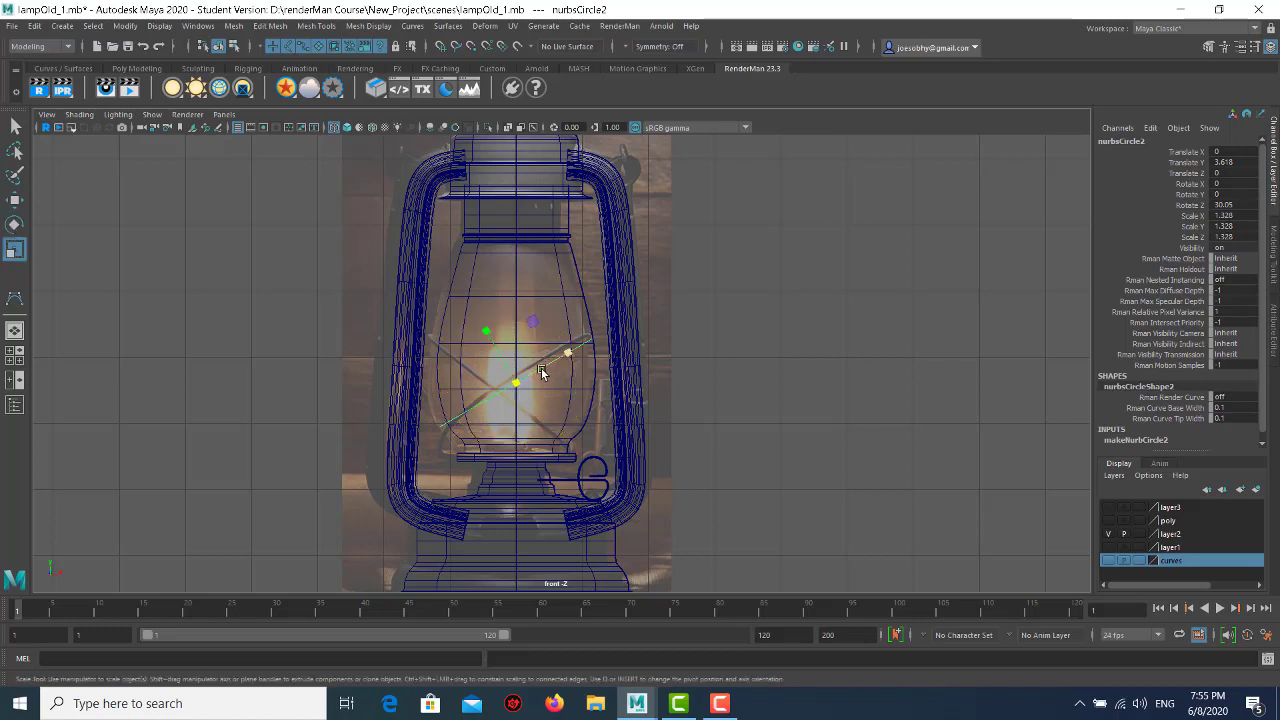
{"action": "left_click_drag", "start_coordinate": [521, 376], "coordinate": [514, 382]}
- Nudge the circle onto the diagonal wire and enter its control vertex editing mode
{"action": "key", "text": "w"}
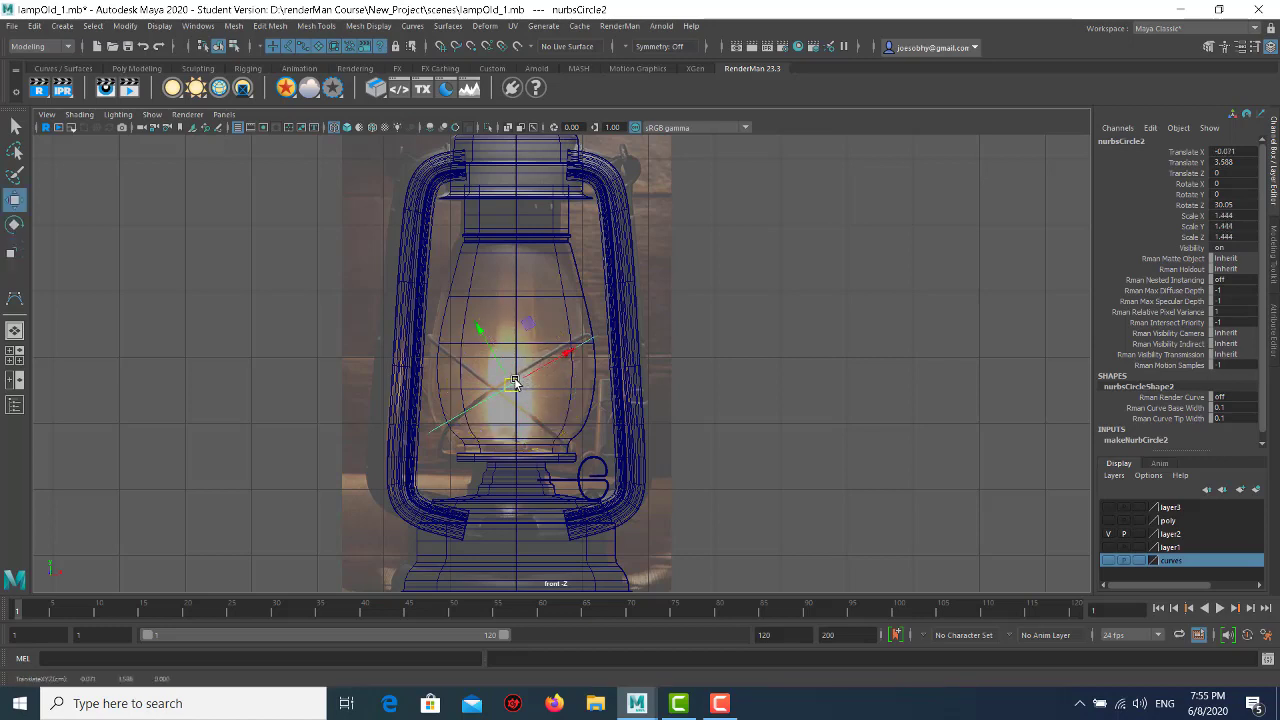
{"action": "scroll", "coordinate": [660, 430], "scroll_direction": "up", "scroll_amount": 3}
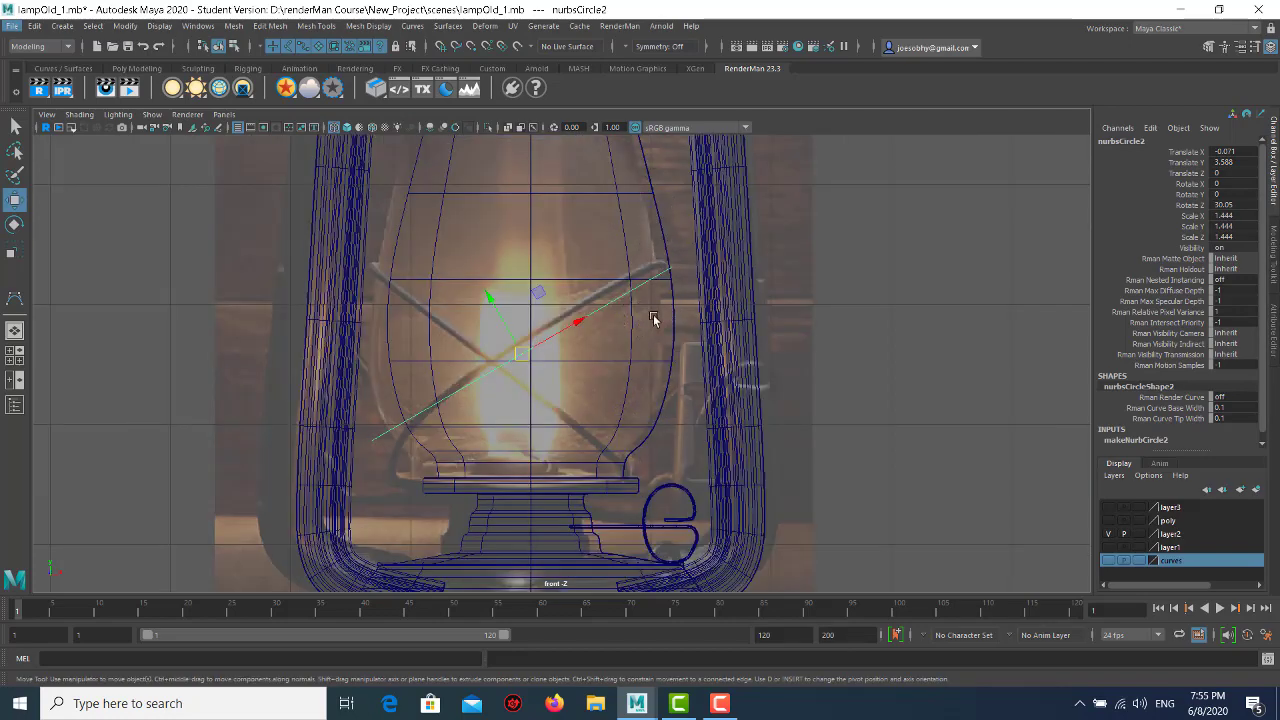
{"action": "left_click_drag", "start_coordinate": [526, 354], "coordinate": [536, 349]}
{"action": "key", "text": "r"}
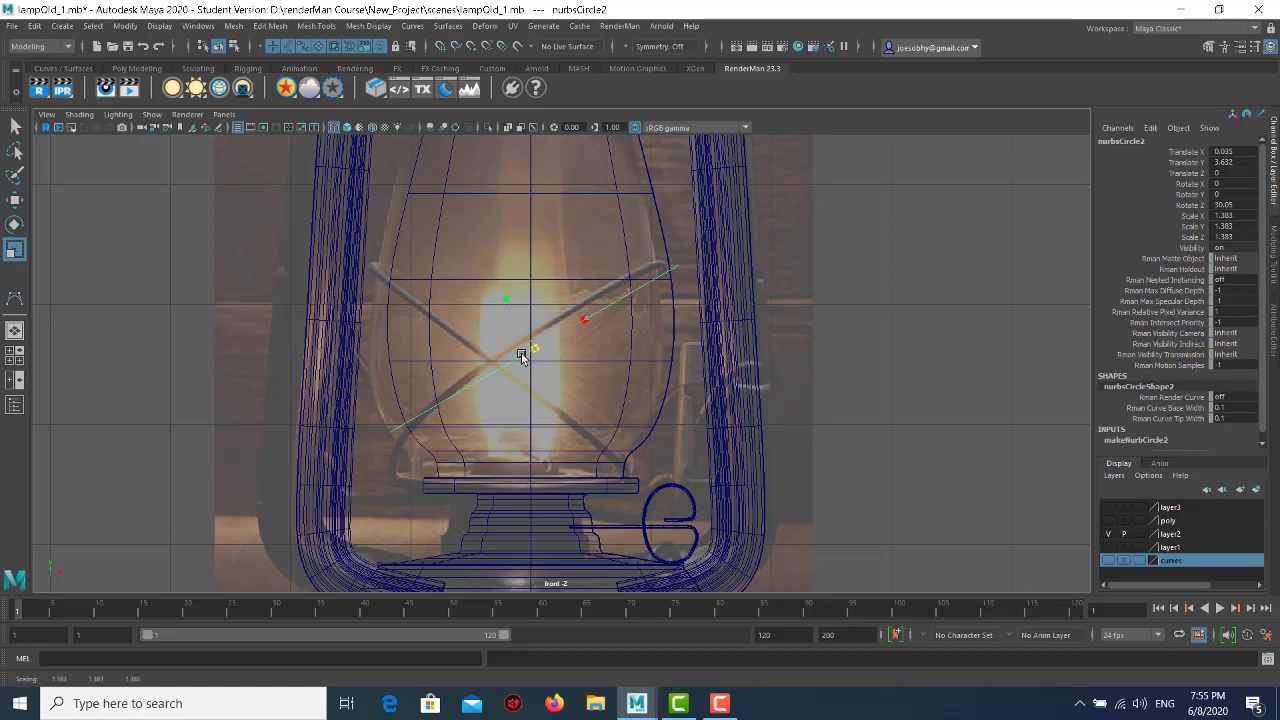
{"action": "right_click", "coordinate": [808, 238]}
{"action": "left_click", "coordinate": [808, 238]}
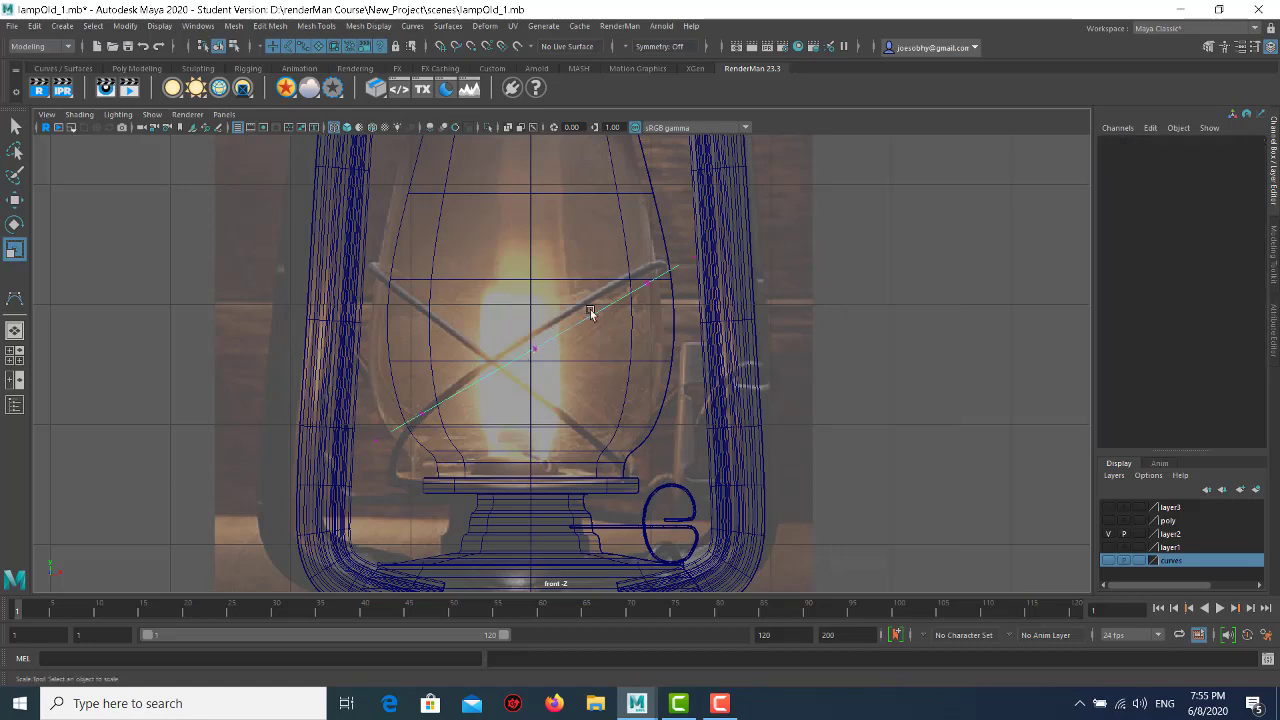
- Move the circle's control vertices, raising the upper points and pulling the lower-left point to follow the wire
{"action": "left_click", "coordinate": [535, 348]}
{"action": "key", "text": "w"}
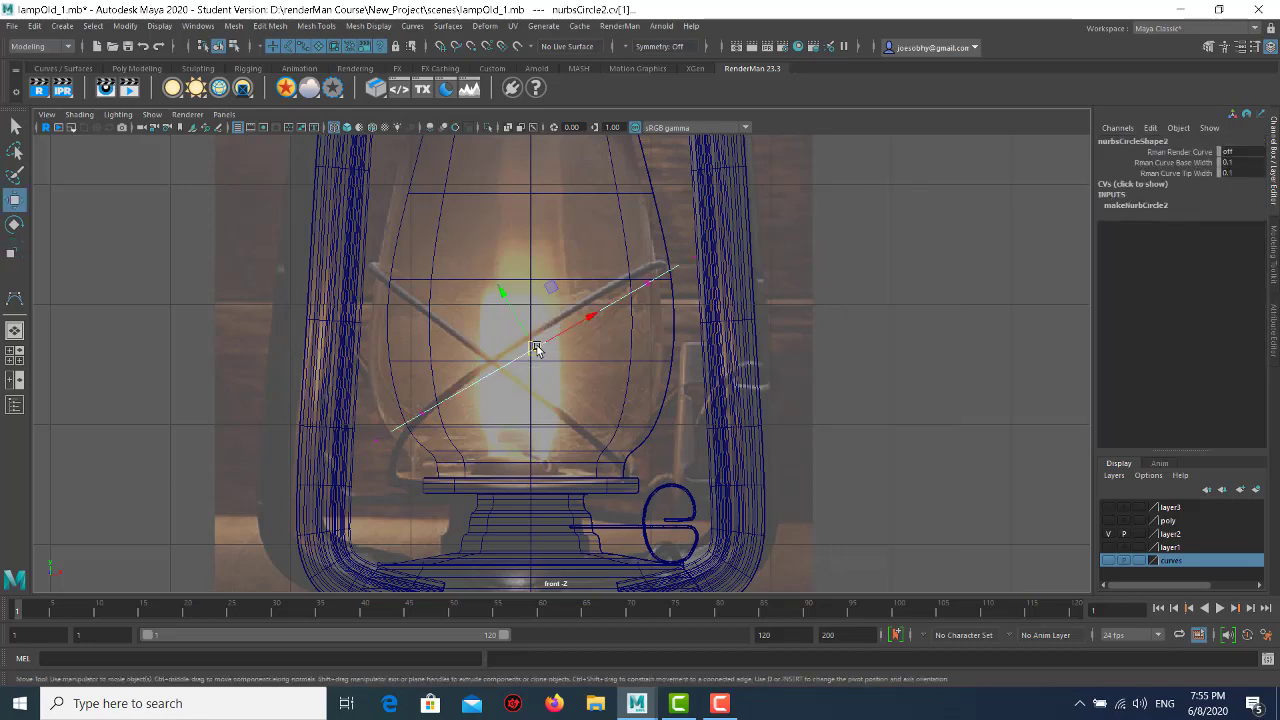
{"action": "left_click_drag", "start_coordinate": [534, 345], "coordinate": [533, 336]}
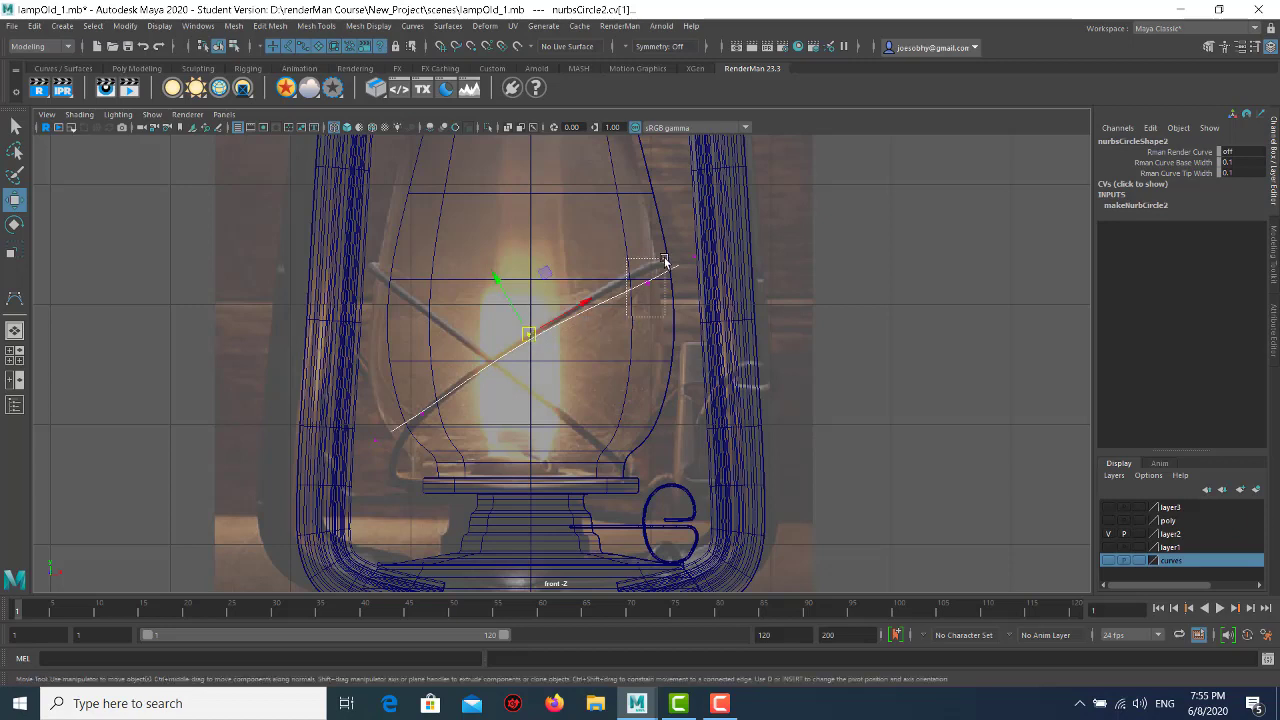
{"action": "left_click", "coordinate": [647, 284]}
{"action": "left_click_drag", "start_coordinate": [647, 284], "coordinate": [643, 269]}
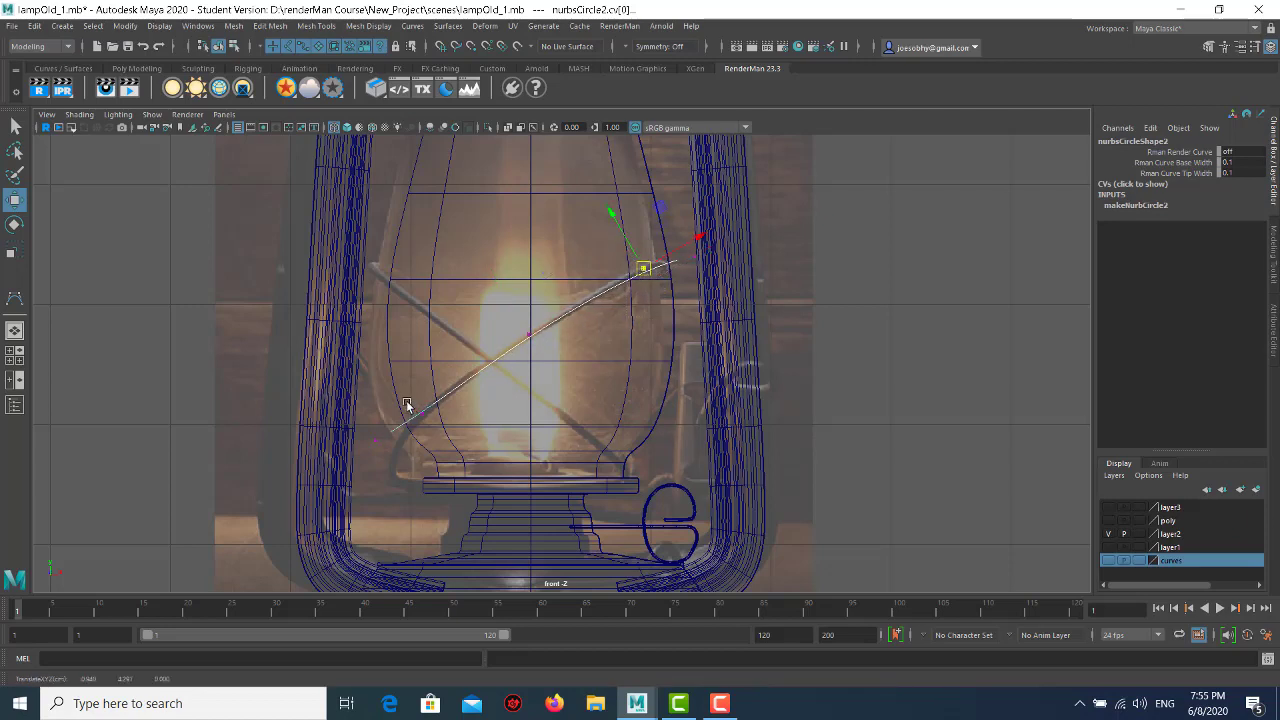
{"action": "mouse_move", "coordinate": [414, 404]}
{"action": "left_mouse_down"}
{"action": "mouse_move", "coordinate": [432, 425]}
{"action": "mouse_move", "coordinate": [380, 463]}
{"action": "mouse_move", "coordinate": [368, 508]}
{"action": "left_mouse_up"}
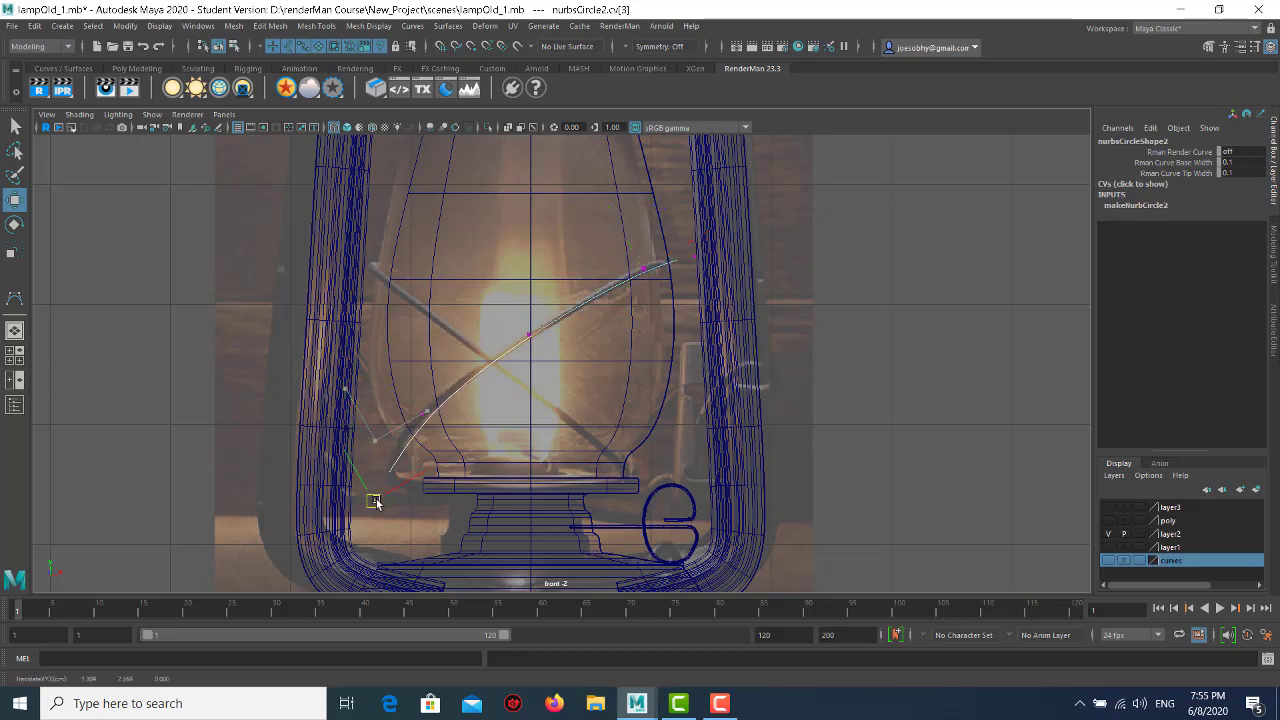
{"action": "mouse_move", "coordinate": [405, 390]}
{"action": "left_mouse_down"}
{"action": "mouse_move", "coordinate": [440, 432]}
{"action": "mouse_move", "coordinate": [408, 416]}
{"action": "left_mouse_up"}
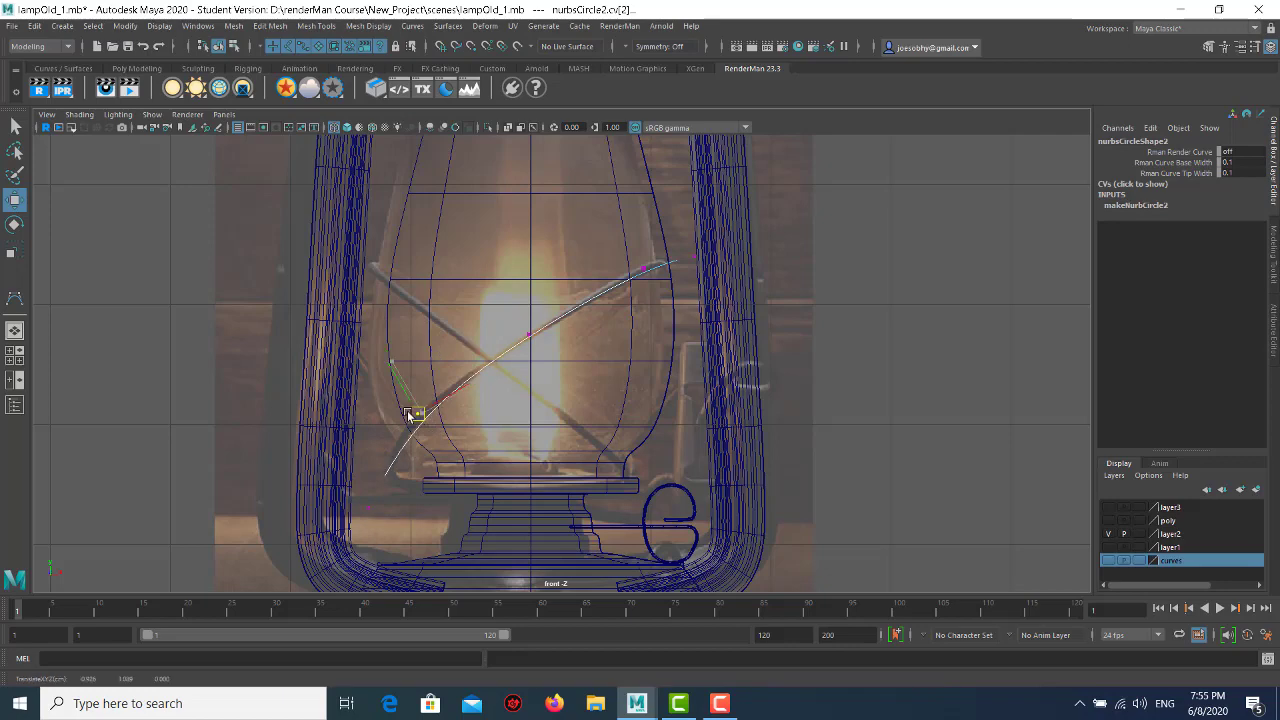
{"action": "left_click", "coordinate": [873, 250]}
{"action": "scroll", "coordinate": [872, 375], "scroll_direction": "down", "scroll_amount": 3}
{"action": "scroll", "coordinate": [905, 463], "scroll_direction": "down", "scroll_amount": 4}
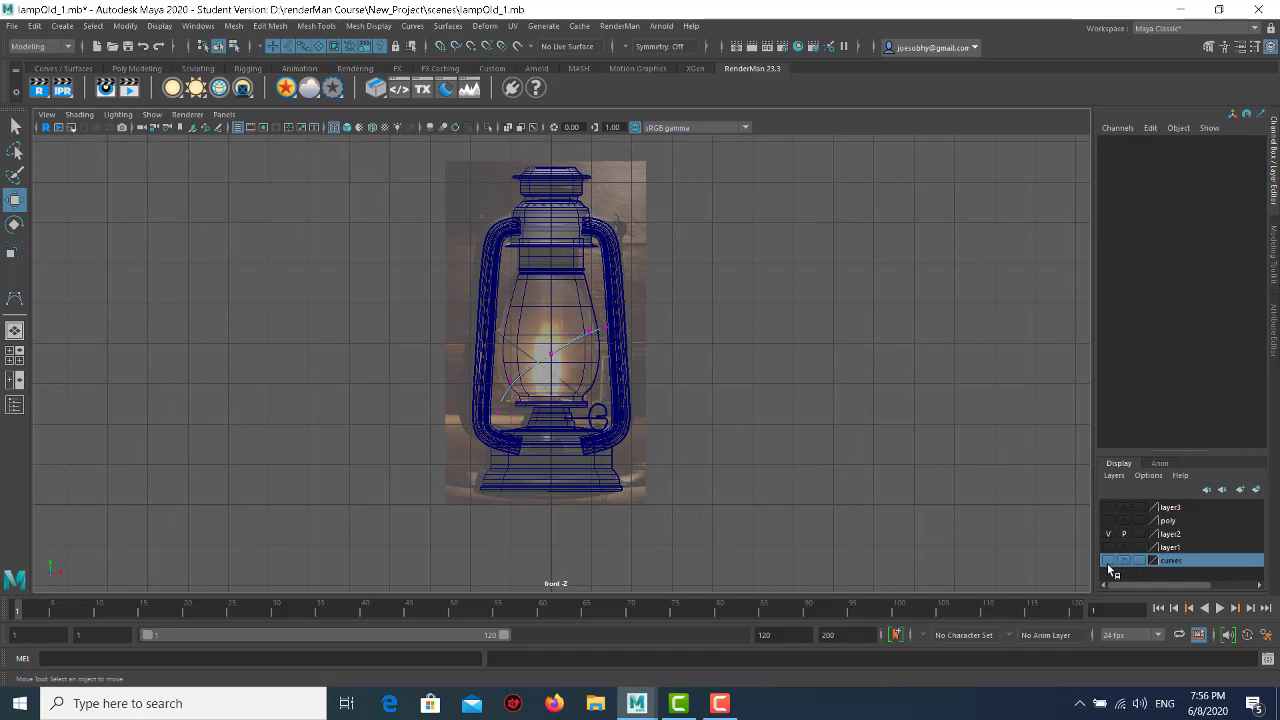
- Scale the guard curve narrower along X and shallower along Z around the glass
{"action": "key", "text": "space"}
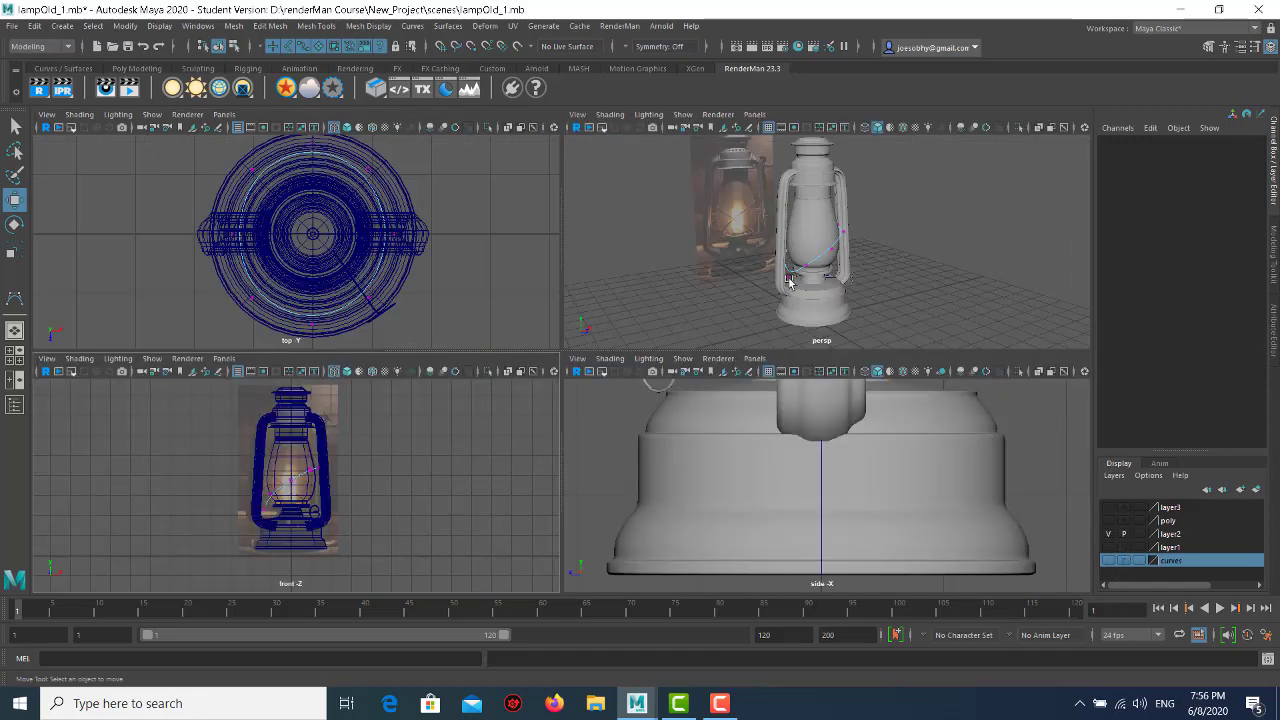
{"action": "key", "text": "space"}
{"action": "mouse_move", "coordinate": [822, 433]}
{"action": "left_mouse_down", "text": "alt"}
{"action": "mouse_move", "coordinate": [748, 469]}
{"action": "mouse_move", "coordinate": [728, 388]}
{"action": "left_mouse_up", "text": "alt"}
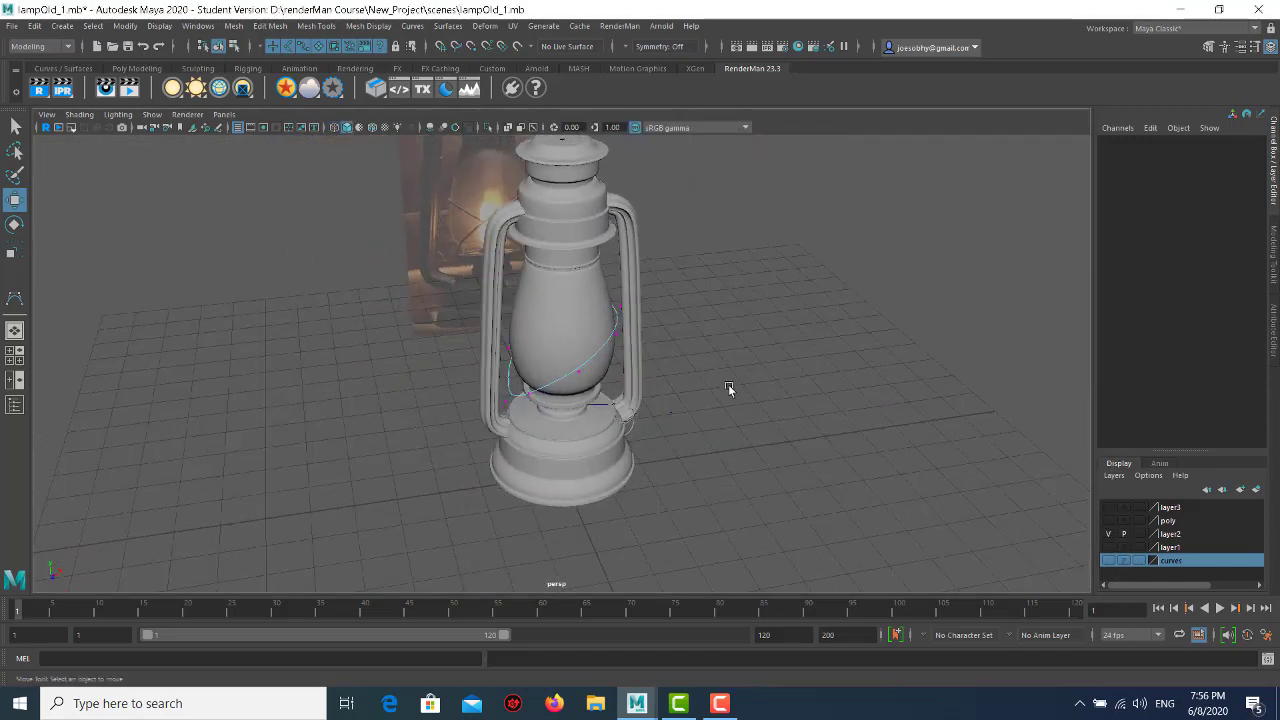
{"action": "mouse_move", "coordinate": [906, 521]}
{"action": "left_mouse_down", "text": "alt"}
{"action": "mouse_move", "coordinate": [810, 485]}
{"action": "mouse_move", "coordinate": [642, 509]}
{"action": "mouse_move", "coordinate": [790, 512]}
{"action": "mouse_move", "coordinate": [723, 486]}
{"action": "mouse_move", "coordinate": [617, 494]}
{"action": "mouse_move", "coordinate": [615, 452]}
{"action": "left_mouse_up", "text": "alt"}
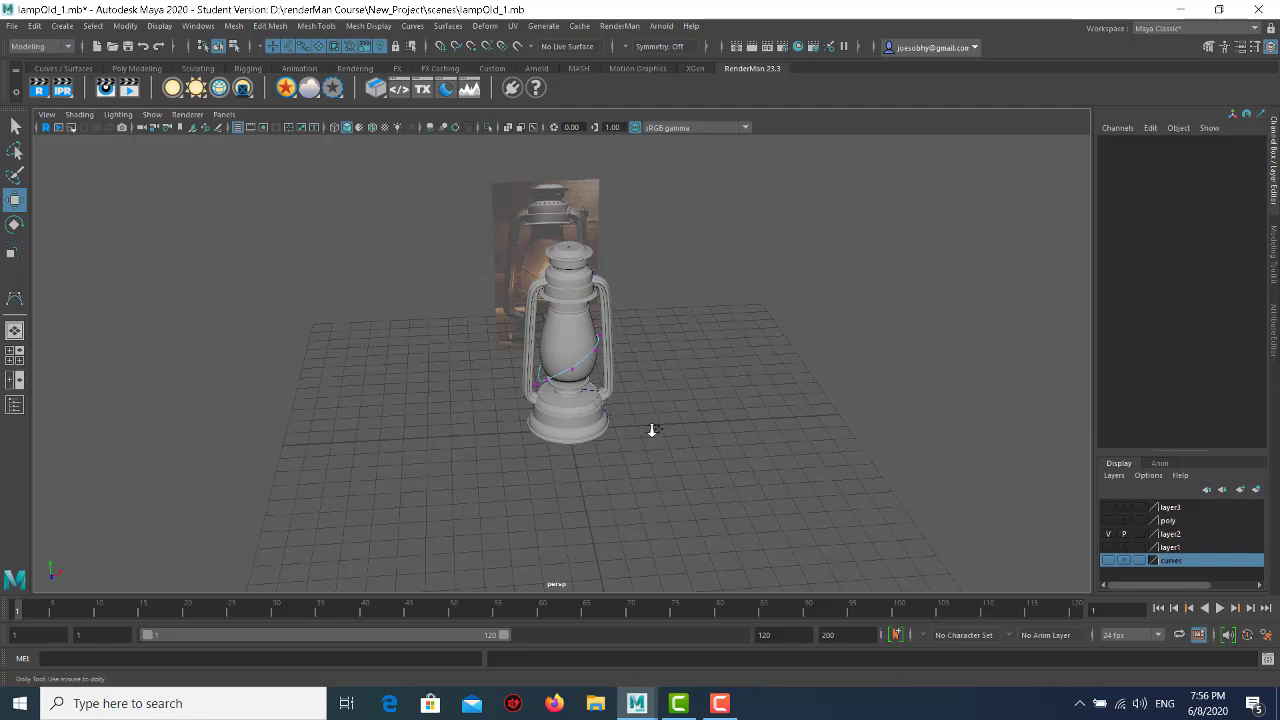
{"action": "scroll", "coordinate": [560, 360], "scroll_direction": "up", "scroll_amount": 5}
{"action": "left_click_drag", "start_coordinate": [423, 180], "coordinate": [694, 528], "text": "ctrl+alt"}
{"action": "mouse_move", "coordinate": [421, 308]}
{"action": "left_mouse_down", "text": "alt"}
{"action": "mouse_move", "coordinate": [459, 340]}
{"action": "mouse_move", "coordinate": [441, 402]}
{"action": "left_mouse_up", "text": "alt"}
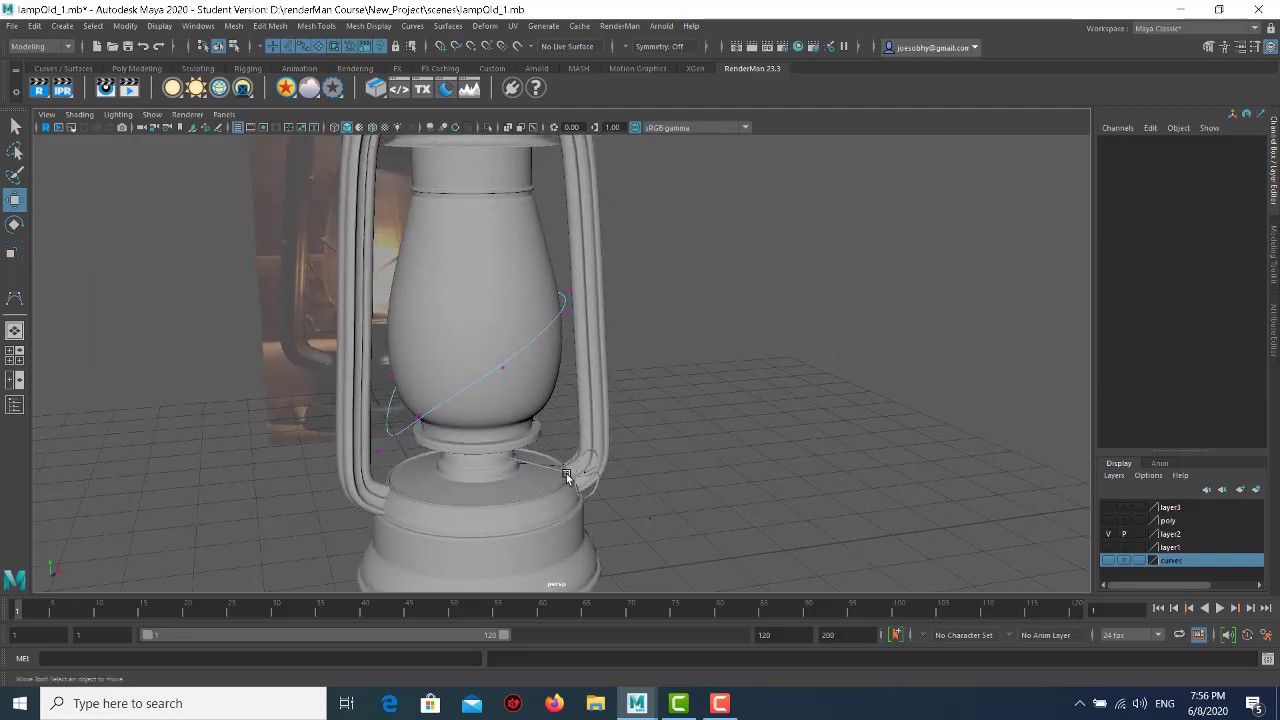
{"action": "mouse_move", "coordinate": [350, 338]}
{"action": "right_mouse_down", "text": "alt"}
{"action": "mouse_move", "coordinate": [434, 443]}
{"action": "mouse_move", "coordinate": [514, 358]}
{"action": "right_mouse_up", "text": "alt"}
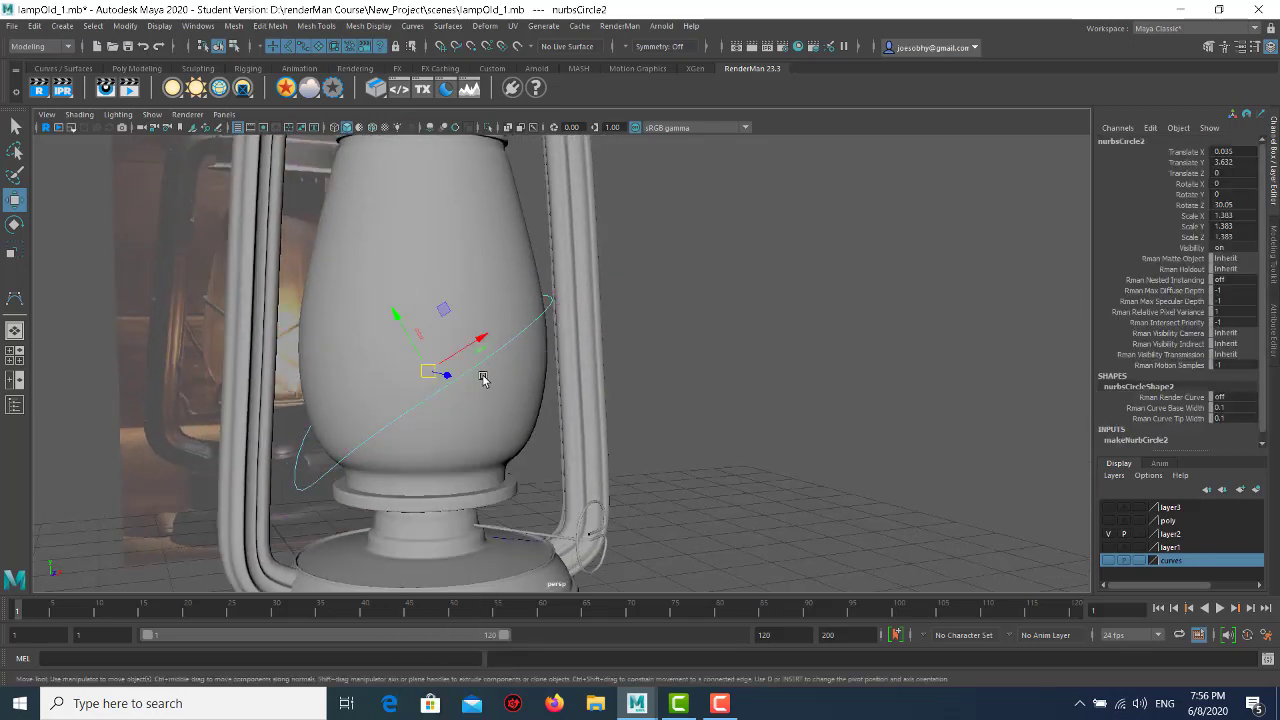
{"action": "left_click_drag", "start_coordinate": [498, 376], "coordinate": [377, 422], "text": "alt"}
{"action": "key", "text": "r"}
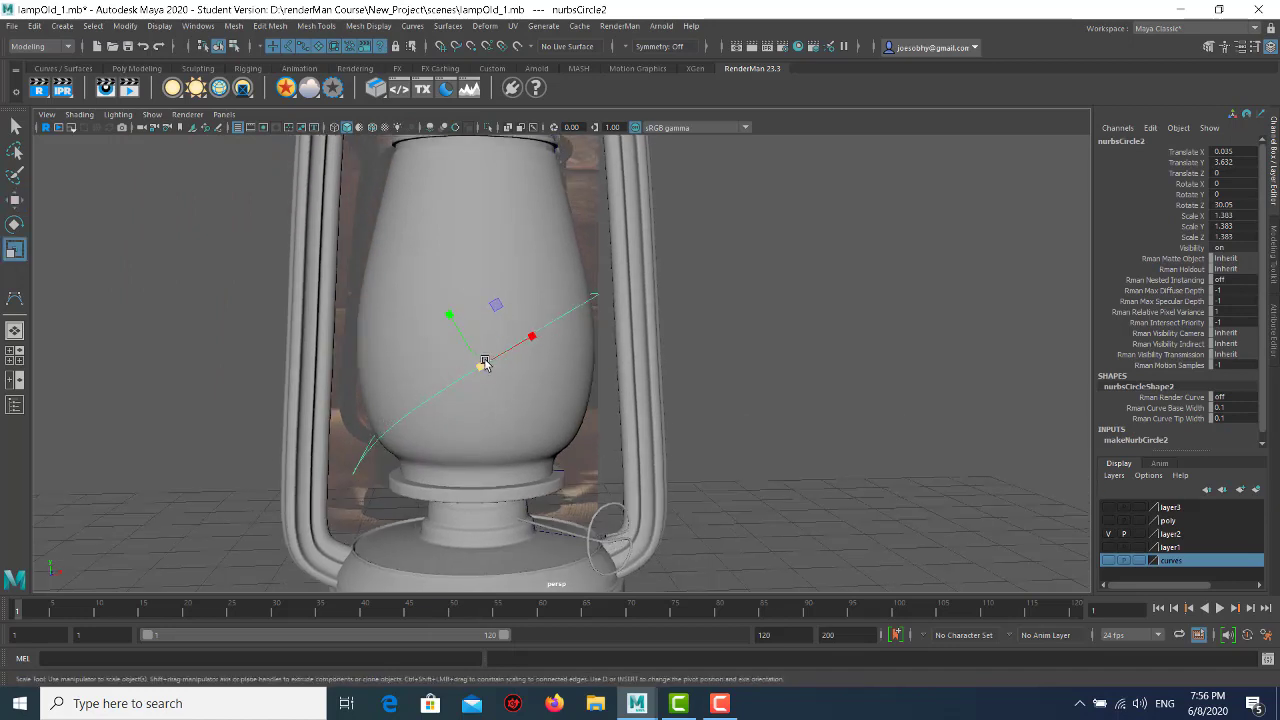
{"action": "left_click_drag", "start_coordinate": [484, 362], "coordinate": [452, 384]}
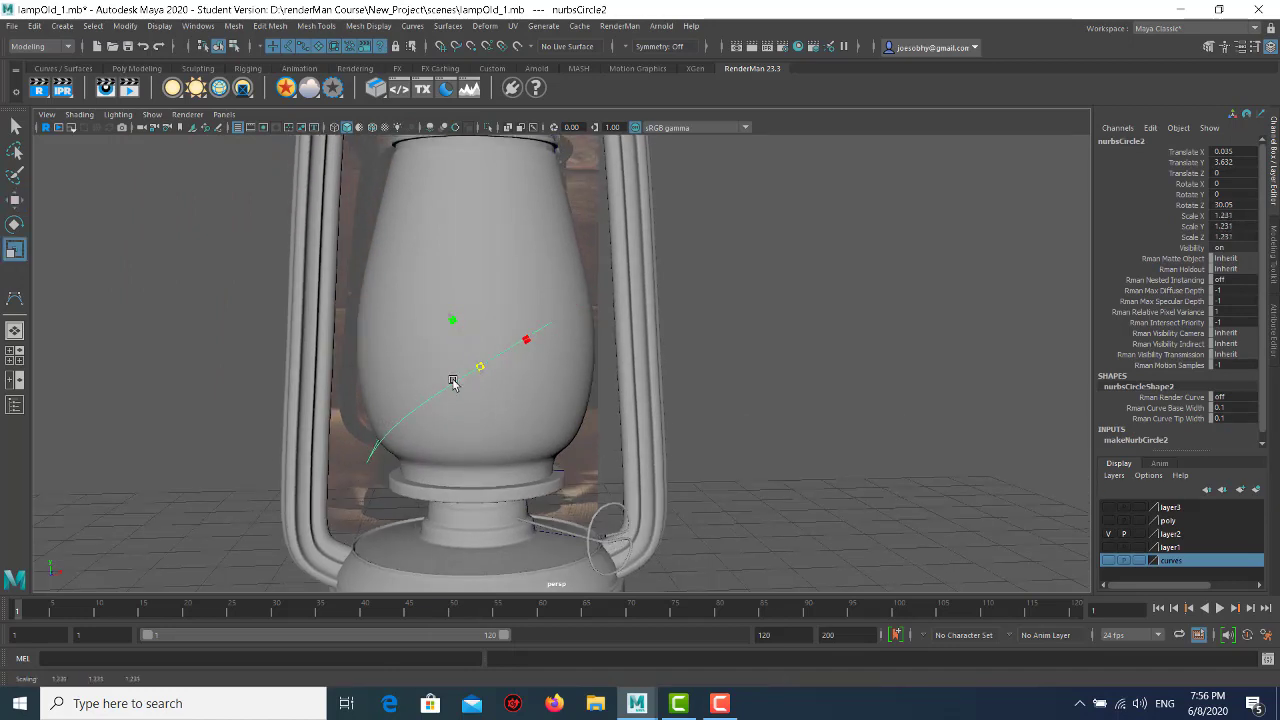
{"action": "key", "text": "ctrl+z"}
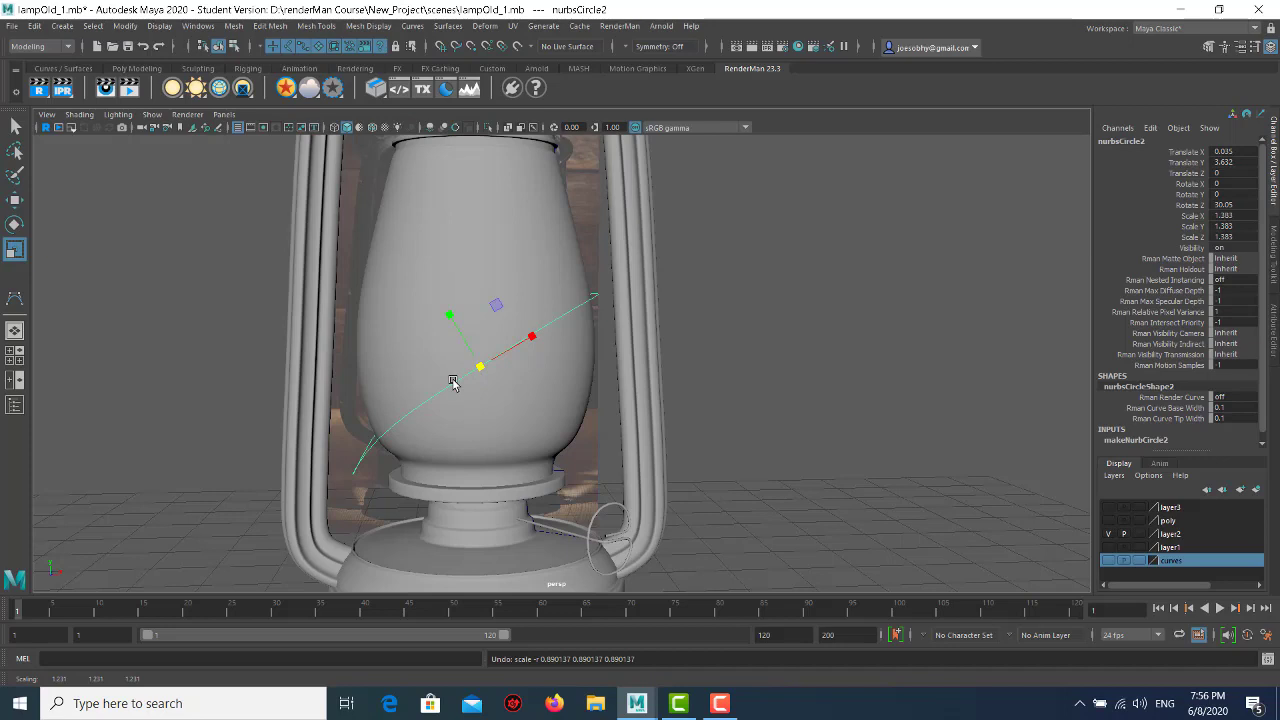
{"action": "mouse_move", "coordinate": [457, 383]}
{"action": "left_mouse_down", "text": "alt"}
{"action": "mouse_move", "coordinate": [491, 357]}
{"action": "mouse_move", "coordinate": [491, 329]}
{"action": "mouse_move", "coordinate": [566, 348]}
{"action": "mouse_move", "coordinate": [551, 351]}
{"action": "left_mouse_up", "text": "alt"}
{"action": "key", "text": "w"}
{"action": "key", "text": "r"}
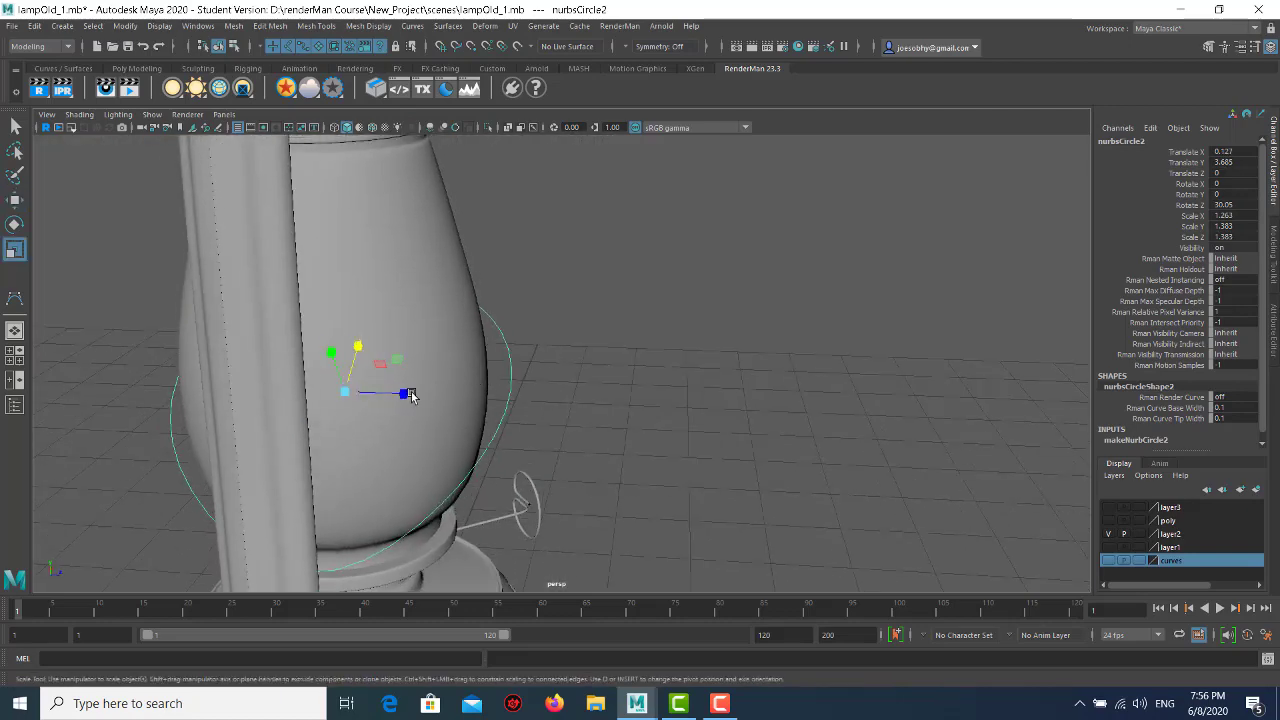
{"action": "mouse_move", "coordinate": [411, 395]}
{"action": "left_mouse_down"}
{"action": "mouse_move", "coordinate": [400, 392]}
{"action": "mouse_move", "coordinate": [617, 400]}
{"action": "mouse_move", "coordinate": [680, 371]}
{"action": "mouse_move", "coordinate": [617, 391]}
{"action": "mouse_move", "coordinate": [665, 374]}
{"action": "left_mouse_up"}
- In front view, pull the curve's lower control vertices down along the glass toward the collar
{"action": "key", "text": "space"}
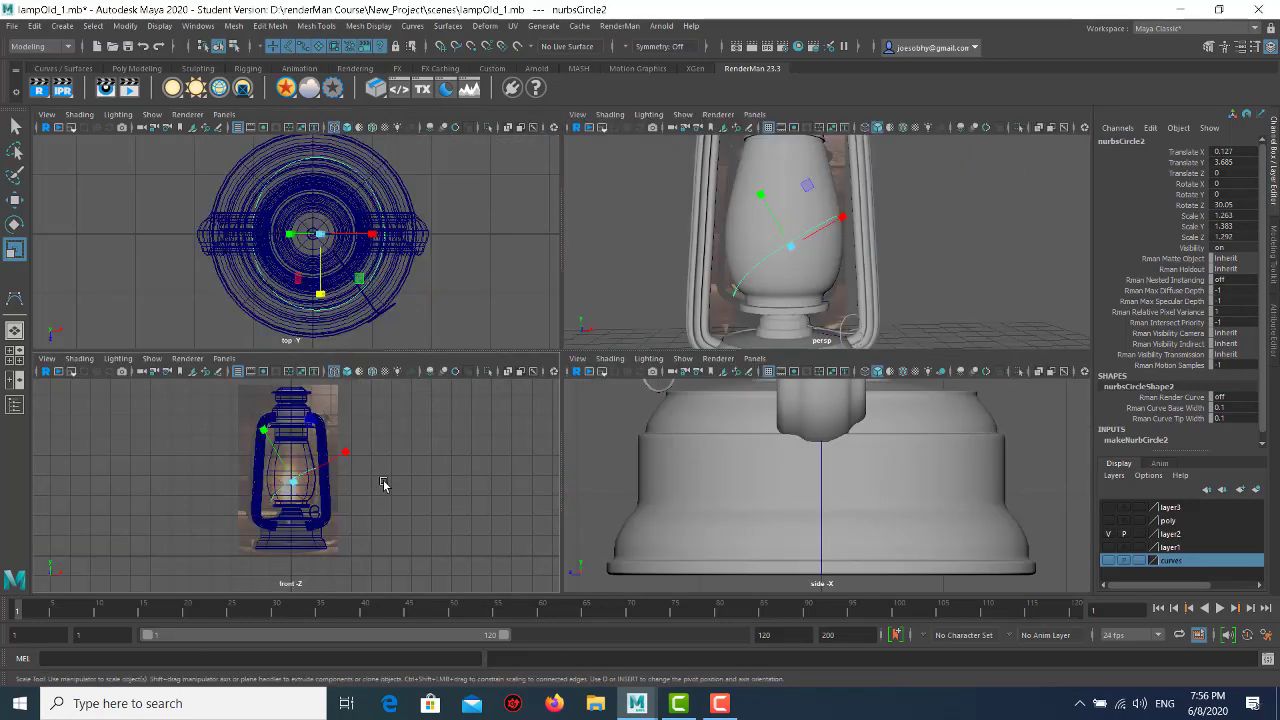
{"action": "key", "text": "space"}
{"action": "left_click_drag", "start_coordinate": [458, 342], "coordinate": [655, 433], "text": "ctrl+alt"}
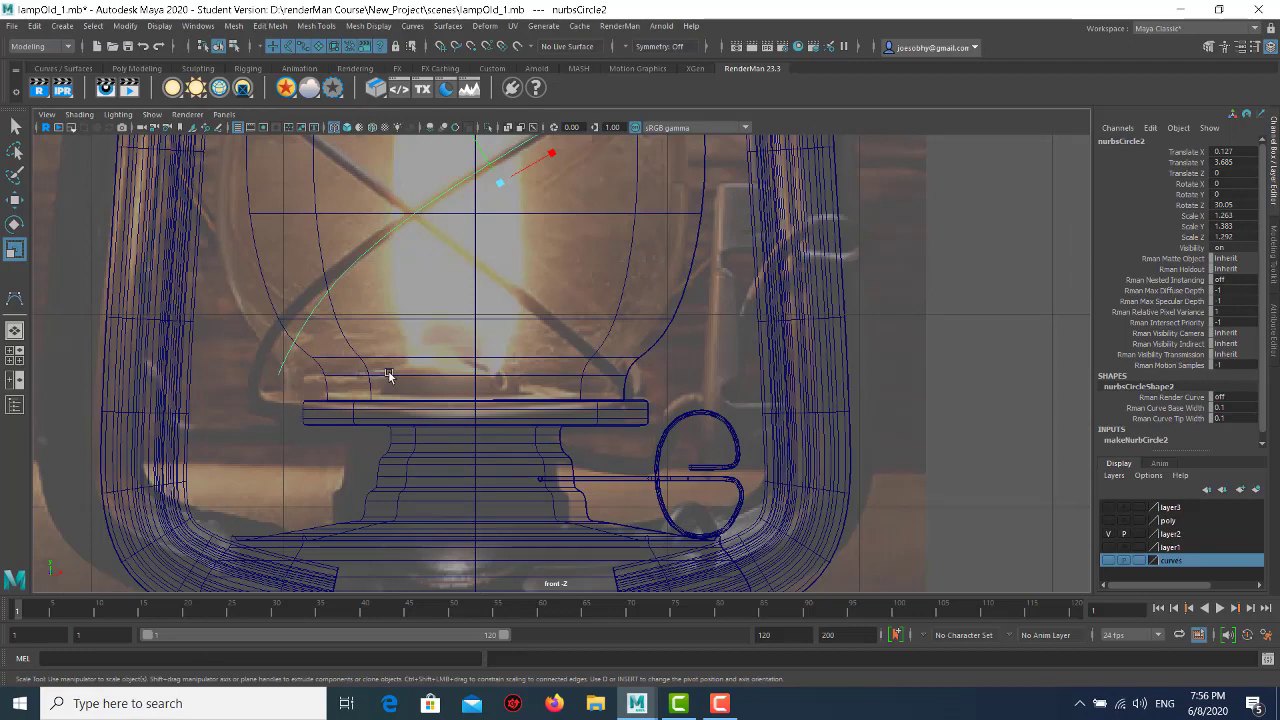
{"action": "right_click_drag", "start_coordinate": [1031, 277], "coordinate": [434, 277]}
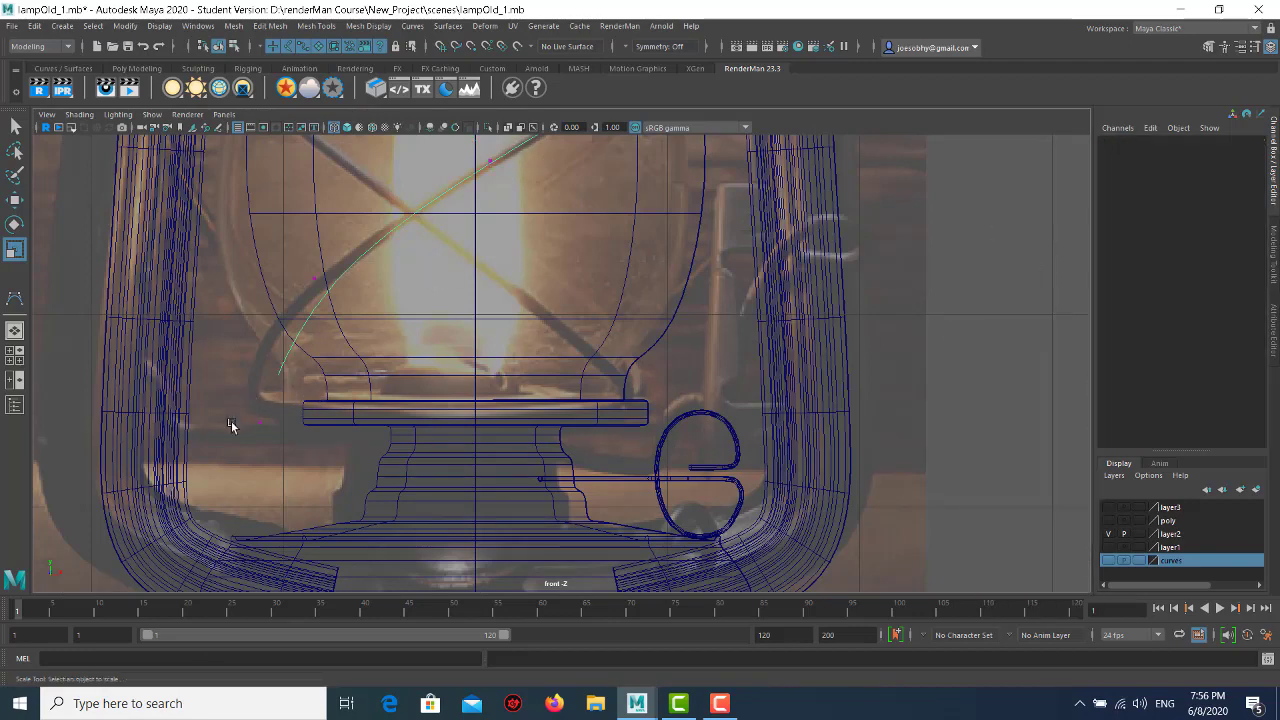
{"action": "left_click_drag", "start_coordinate": [229, 425], "coordinate": [428, 228]}
{"action": "key", "text": "w"}
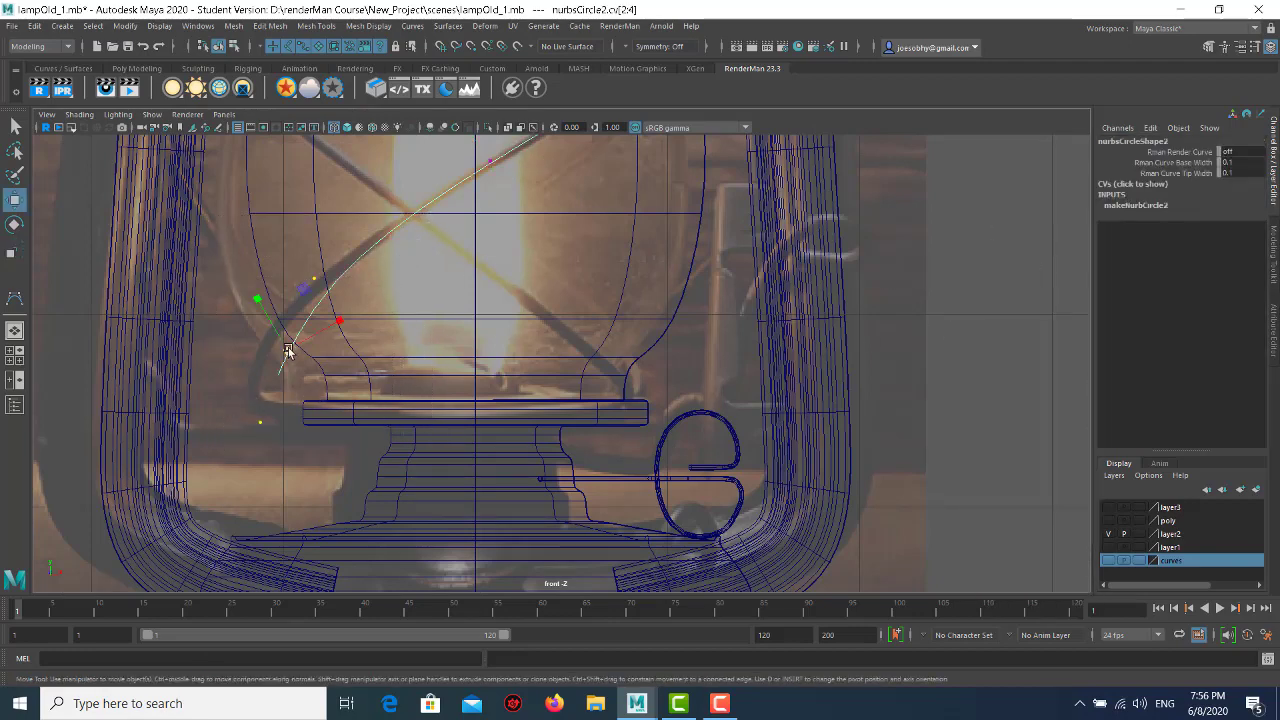
{"action": "left_click_drag", "start_coordinate": [287, 350], "coordinate": [311, 380]}
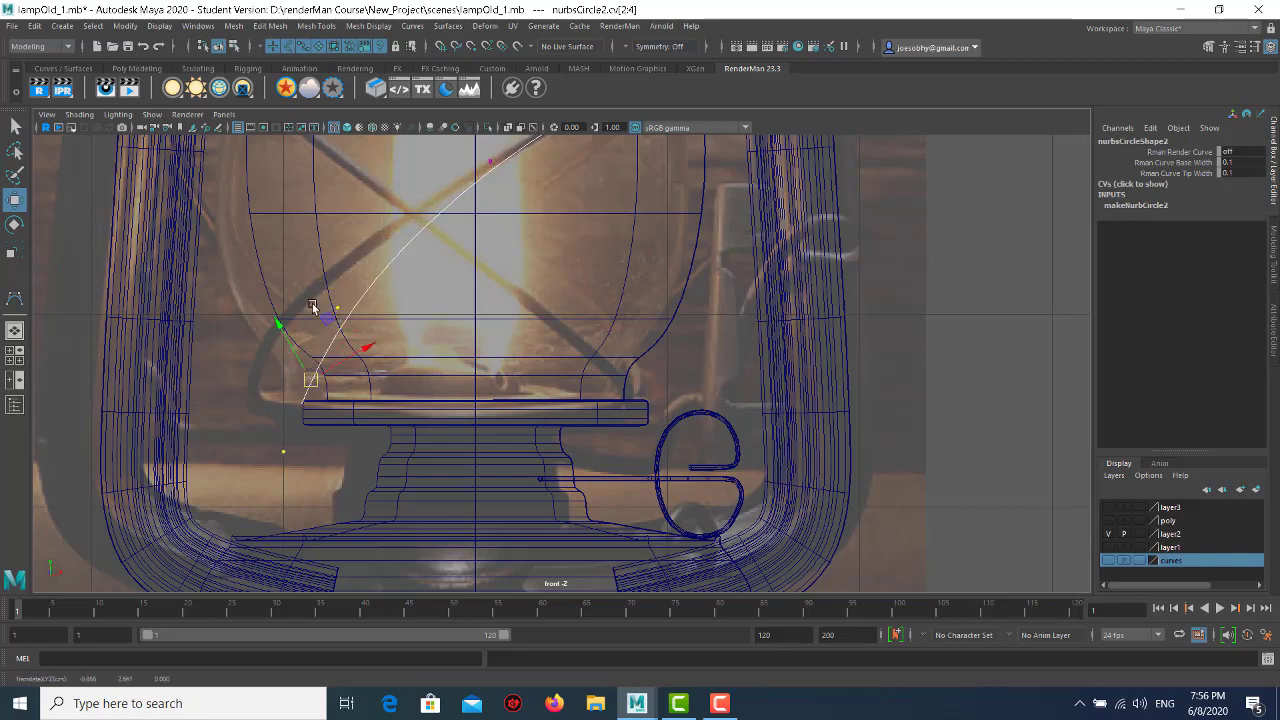
{"action": "left_click_drag", "start_coordinate": [371, 343], "coordinate": [343, 306]}
{"action": "left_click", "coordinate": [306, 291]}
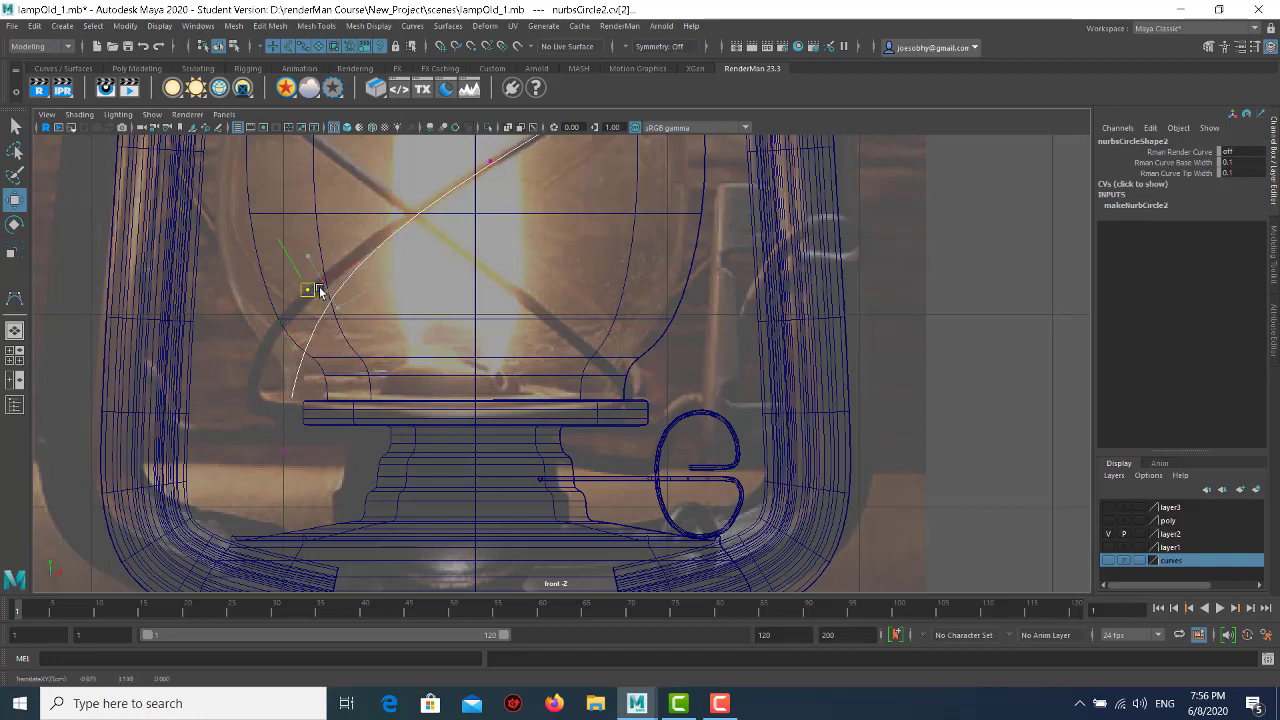
- Check the reshaped guard curve in the perspective and front views
{"action": "key", "text": "space"}
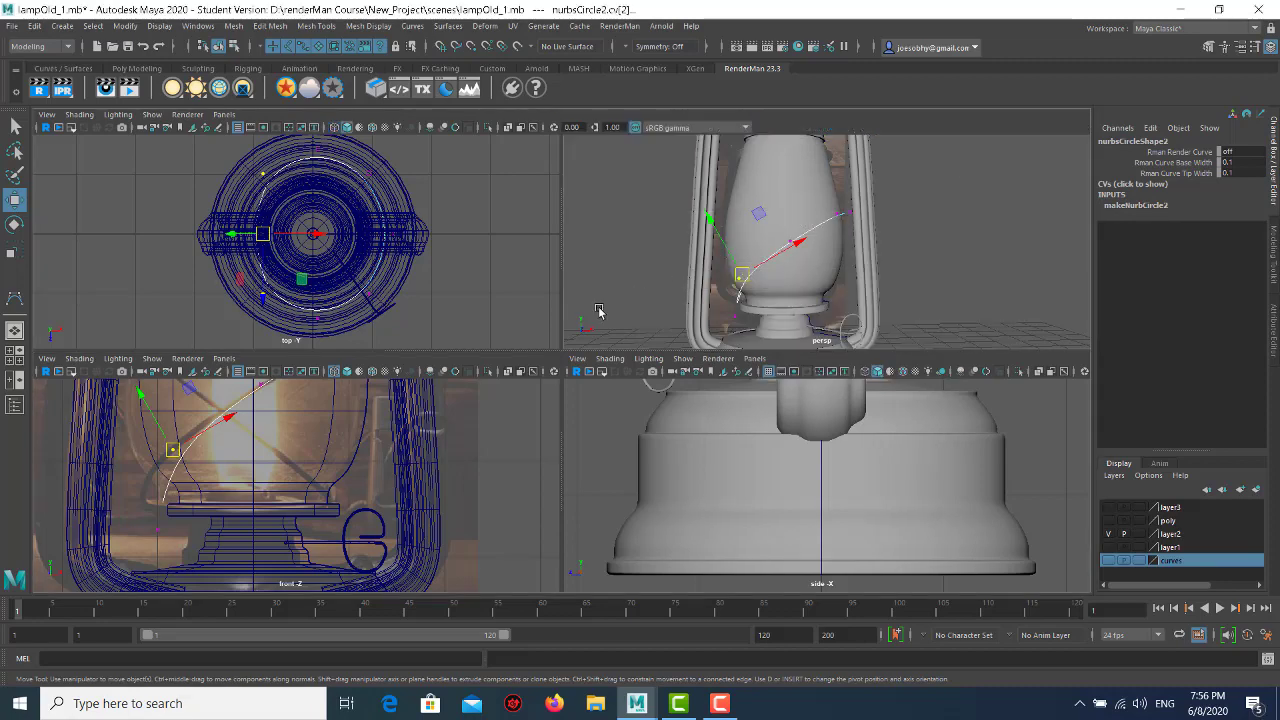
{"action": "key", "text": "space"}
{"action": "left_click_drag", "start_coordinate": [423, 366], "coordinate": [447, 378], "text": "alt"}
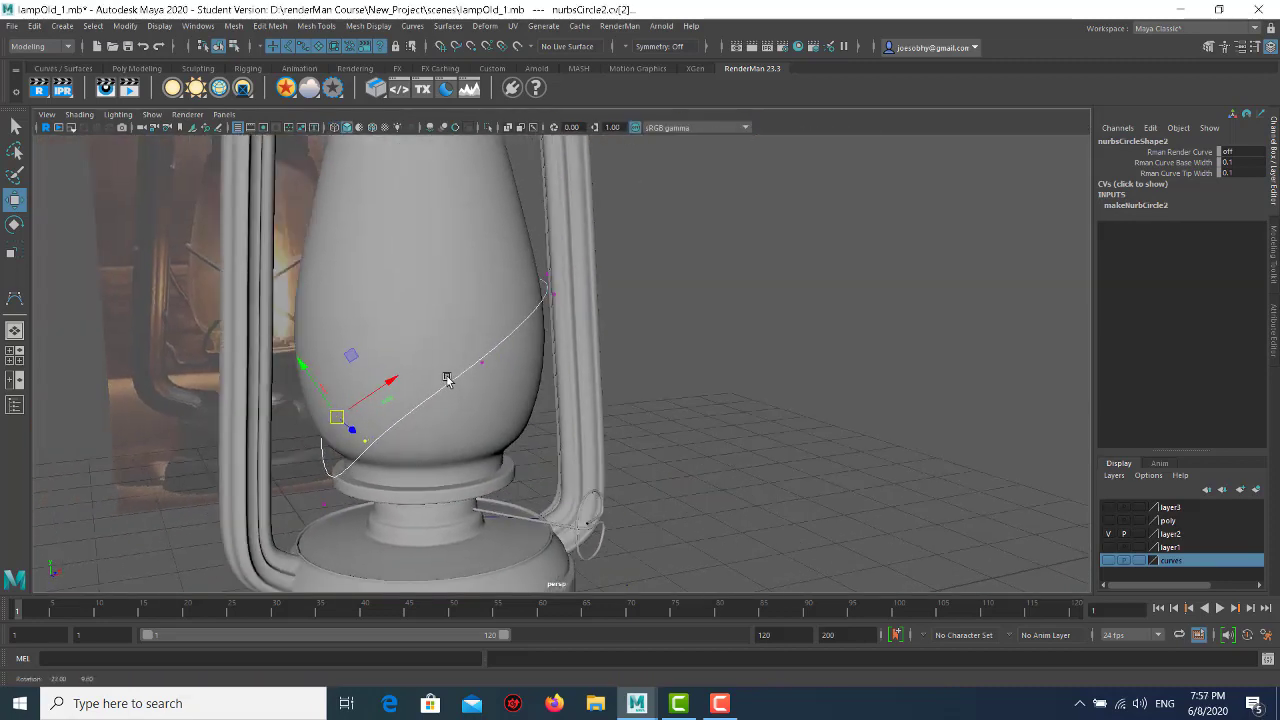
{"action": "key", "text": "space"}
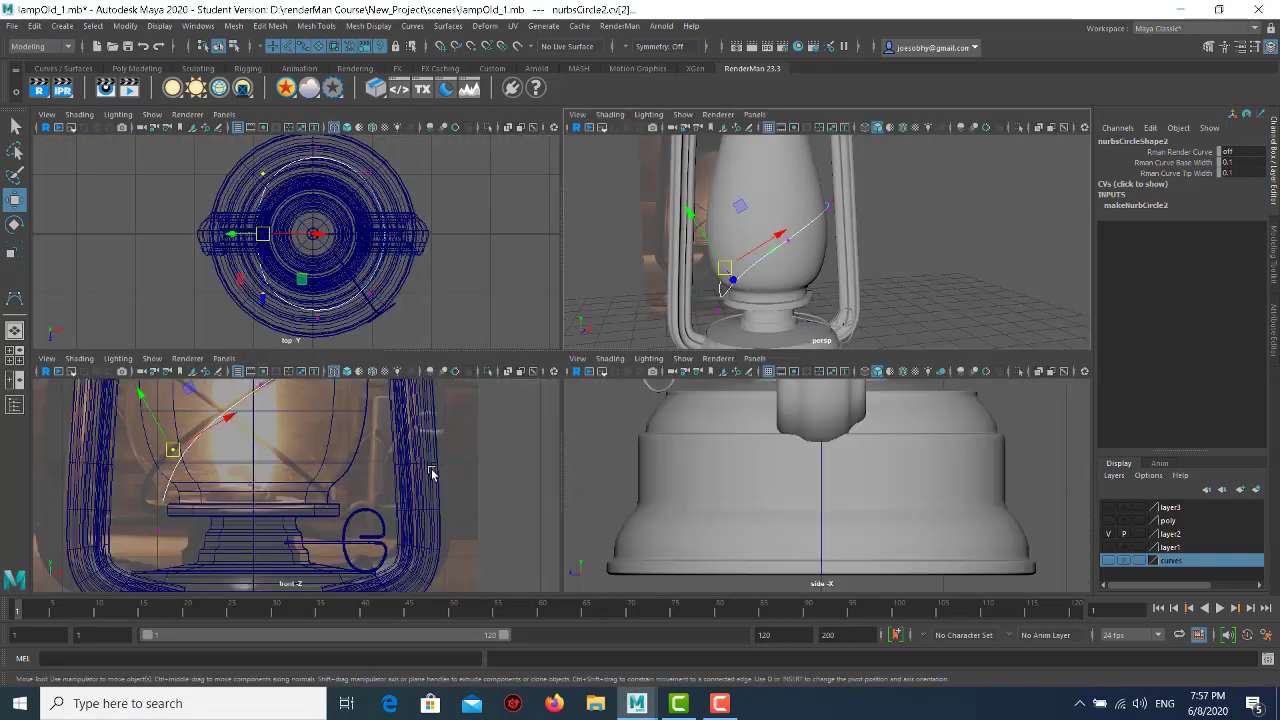
{"action": "key", "text": "space"}
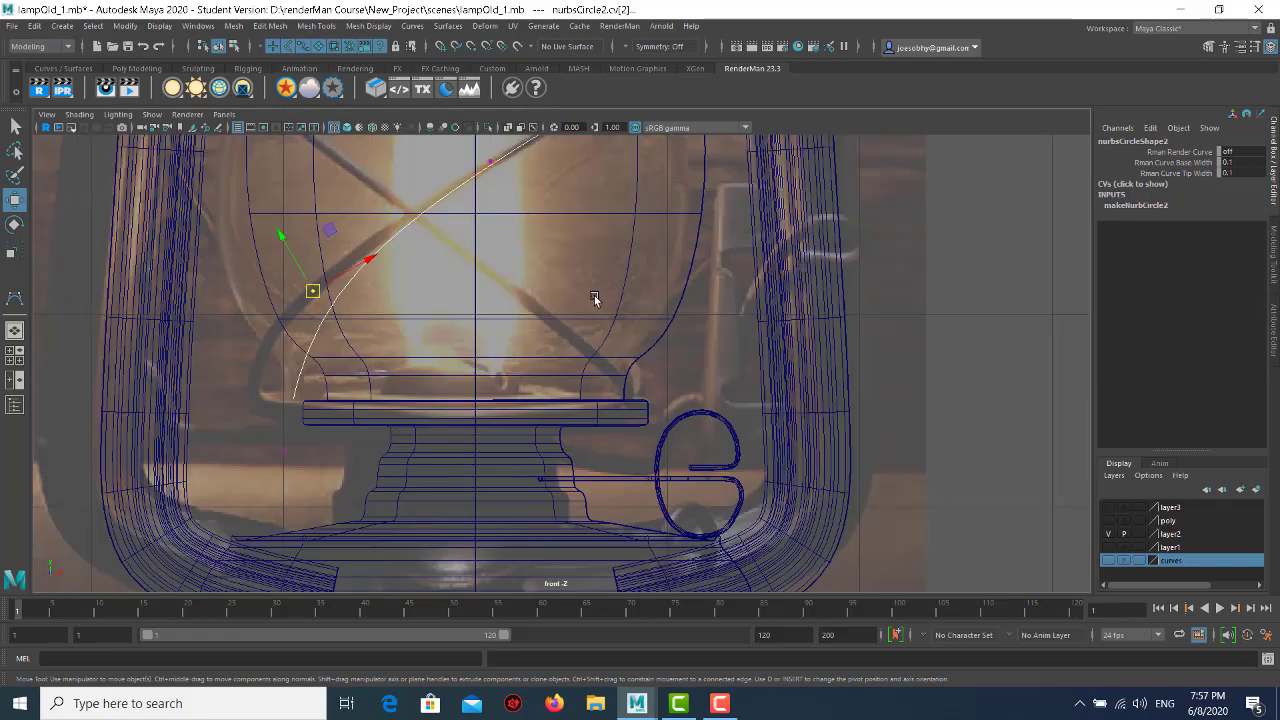
{"action": "scroll", "coordinate": [690, 258], "scroll_direction": "down", "scroll_amount": 2}
{"action": "scroll", "coordinate": [690, 258], "scroll_direction": "down", "scroll_amount": 2}
{"action": "scroll", "coordinate": [680, 252], "scroll_direction": "down", "scroll_amount": 3}
- Leave point editing and create a NURBS circle profile beside the lantern
{"action": "left_click", "coordinate": [674, 279]}
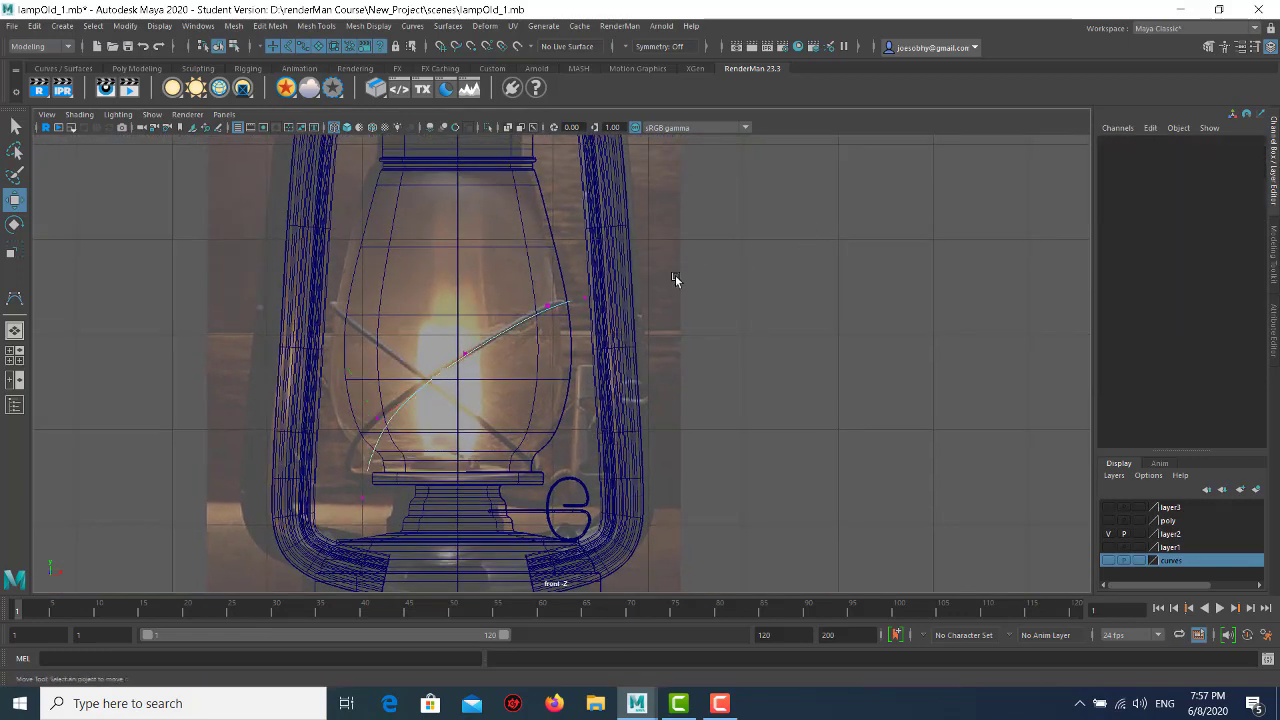
{"action": "right_click", "coordinate": [561, 305]}
{"action": "left_click", "coordinate": [614, 286]}
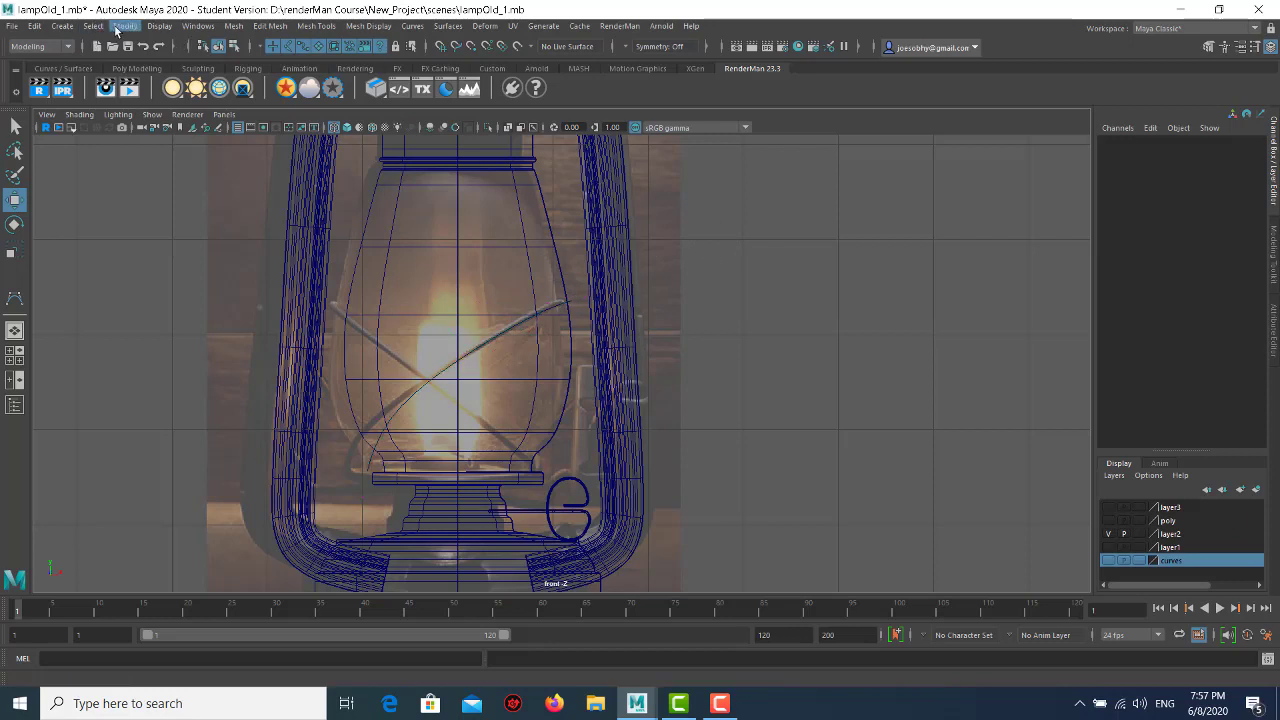
{"action": "left_click", "coordinate": [62, 26]}
{"action": "mouse_move", "coordinate": [100, 60]}
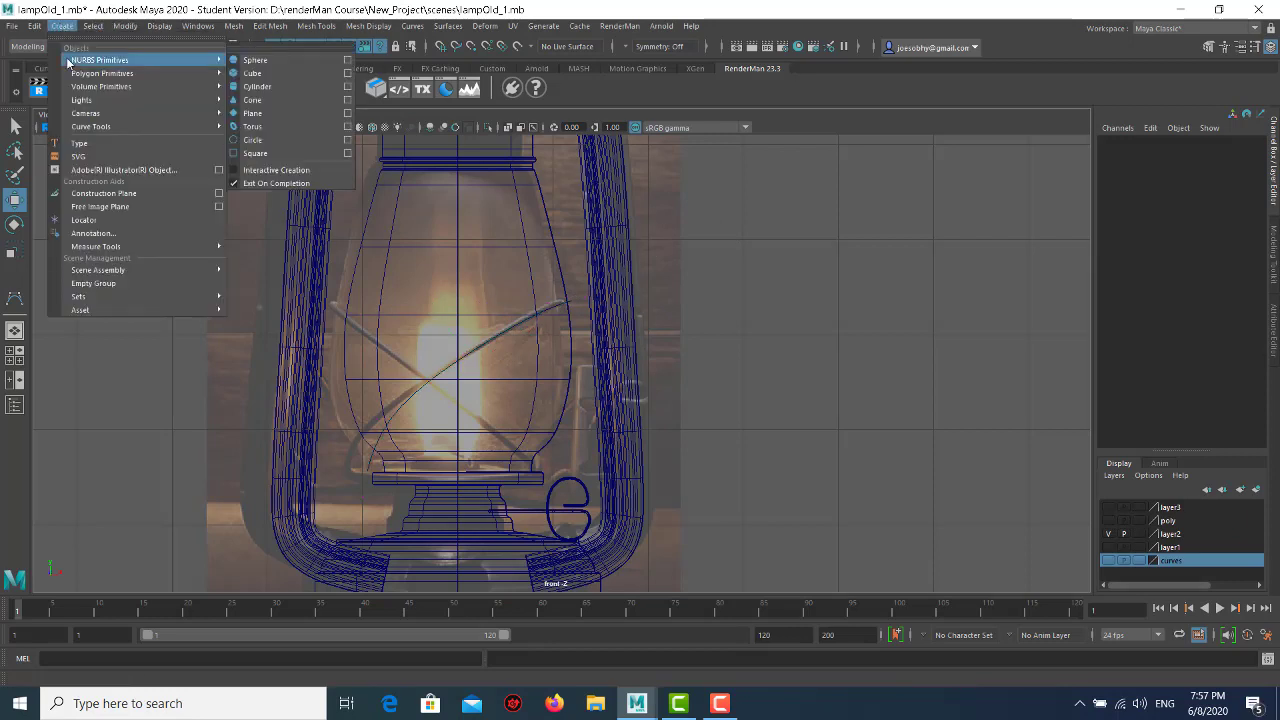
{"action": "left_click", "coordinate": [265, 139]}
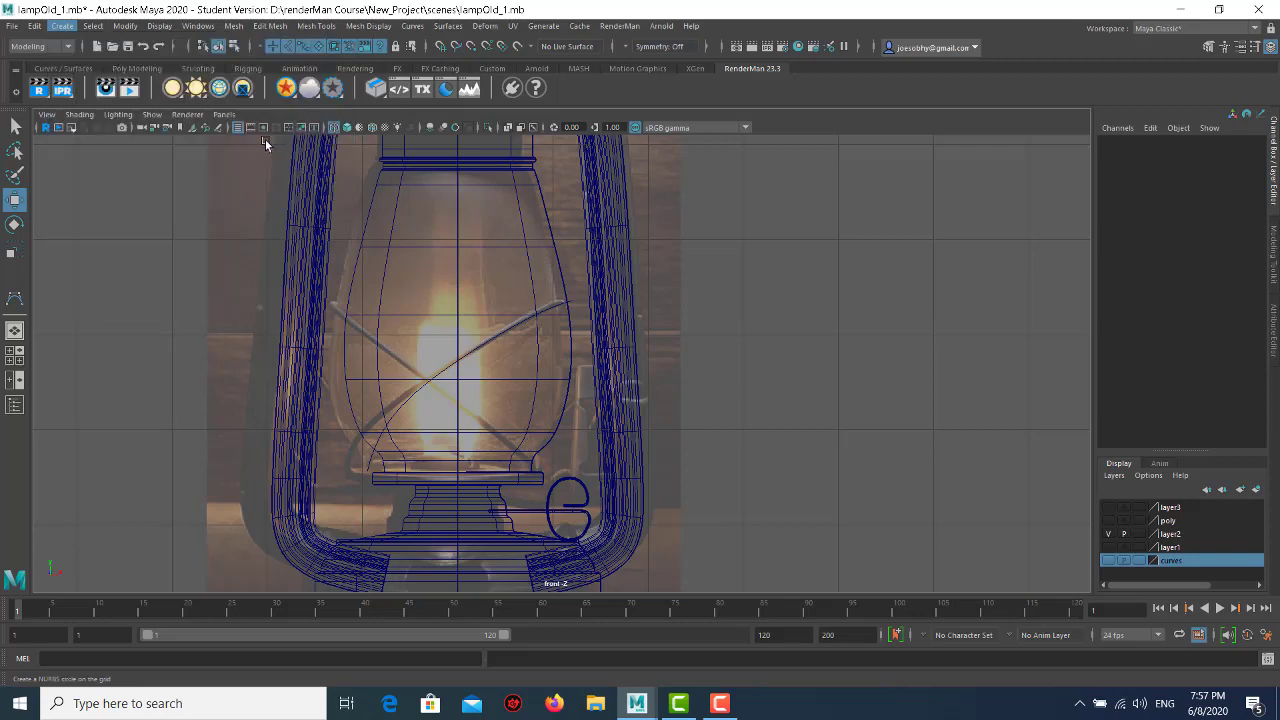
{"action": "scroll", "coordinate": [551, 529], "scroll_direction": "down", "scroll_amount": 3}
{"action": "mouse_move", "coordinate": [526, 512]}
{"action": "left_mouse_down"}
{"action": "mouse_move", "coordinate": [729, 350]}
{"action": "mouse_move", "coordinate": [551, 355]}
{"action": "left_mouse_up"}
{"action": "key", "text": "r"}
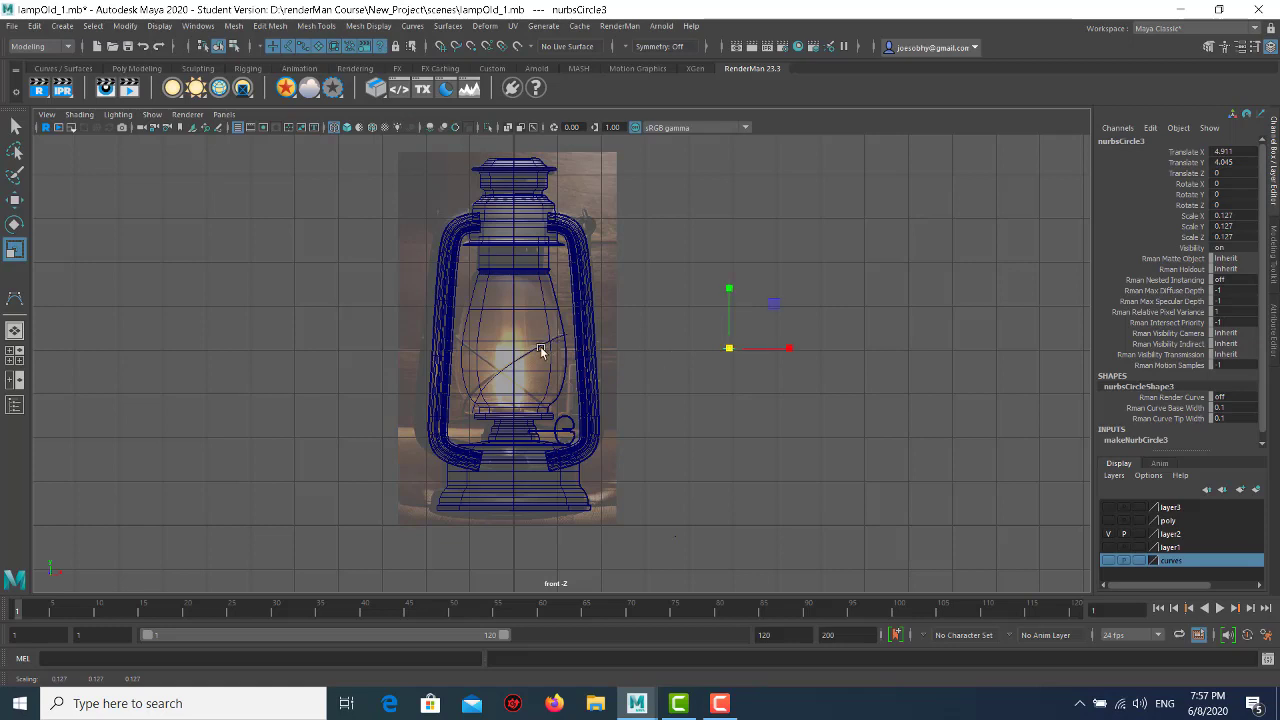
- Extrude the circle along the guard curve, then shrink the circle to 0.025 scale for a thin wire
{"action": "left_click", "coordinate": [540, 350]}
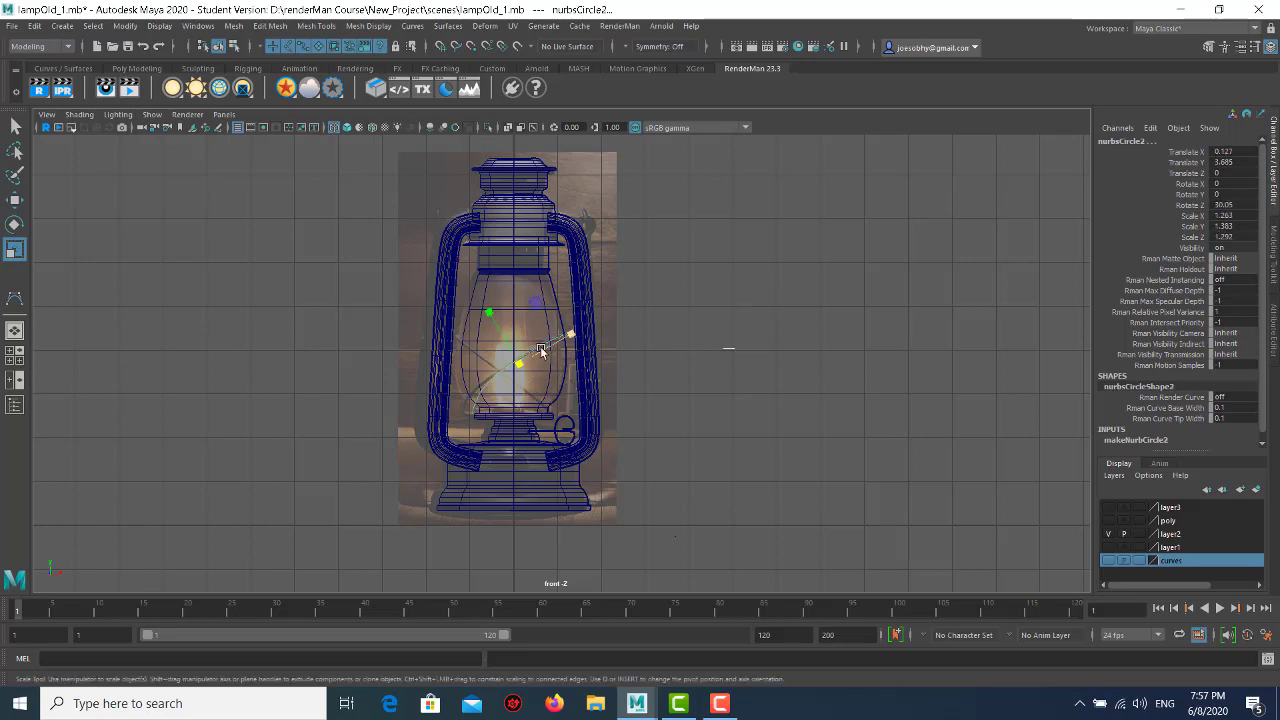
{"action": "left_click", "coordinate": [447, 26]}
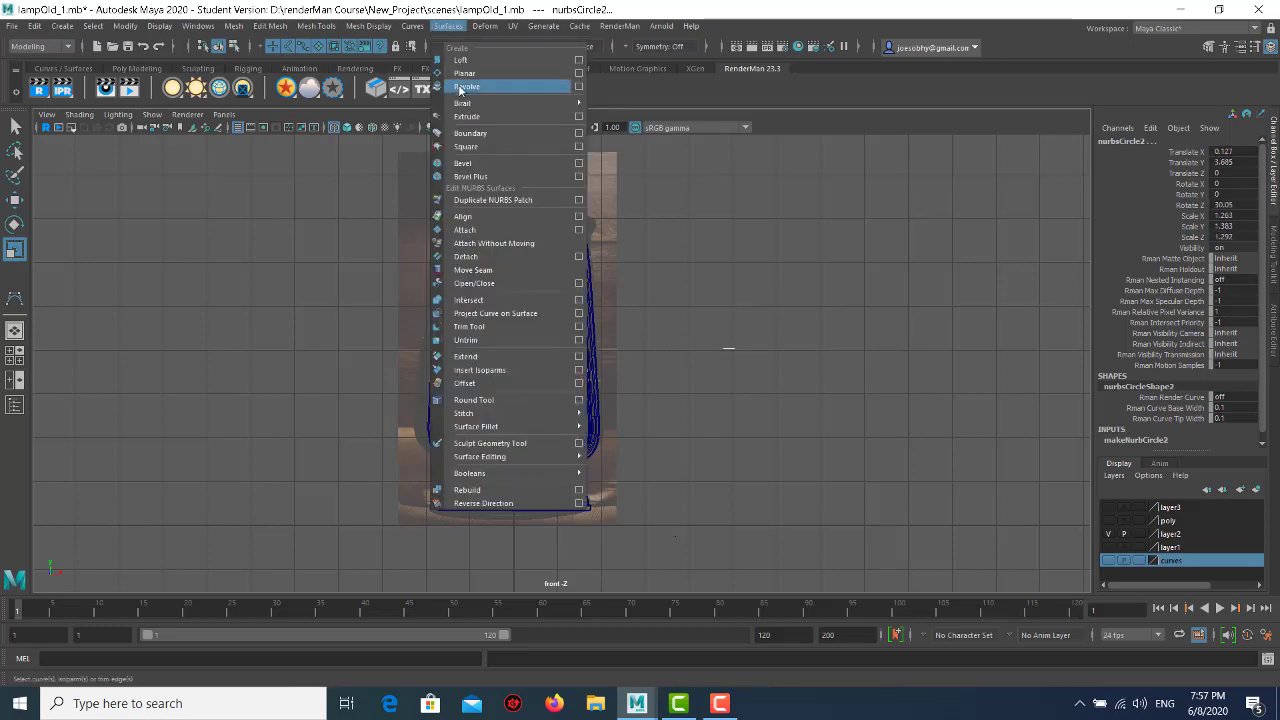
{"action": "left_click", "coordinate": [459, 88]}
{"action": "mouse_move", "coordinate": [692, 318]}
{"action": "left_mouse_down"}
{"action": "mouse_move", "coordinate": [795, 410]}
{"action": "mouse_move", "coordinate": [727, 348]}
{"action": "left_mouse_up"}
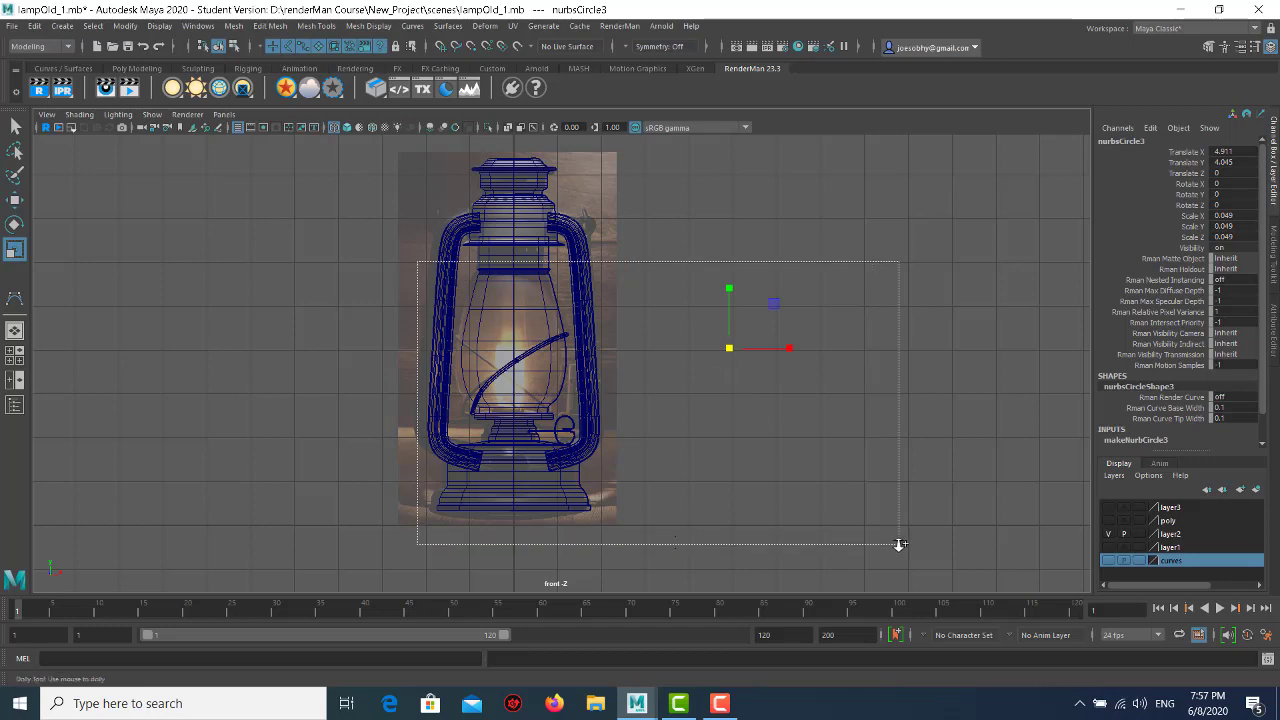
{"action": "left_click_drag", "start_coordinate": [420, 263], "coordinate": [900, 543], "text": "ctrl+alt"}
{"action": "left_click_drag", "start_coordinate": [678, 272], "coordinate": [677, 274]}
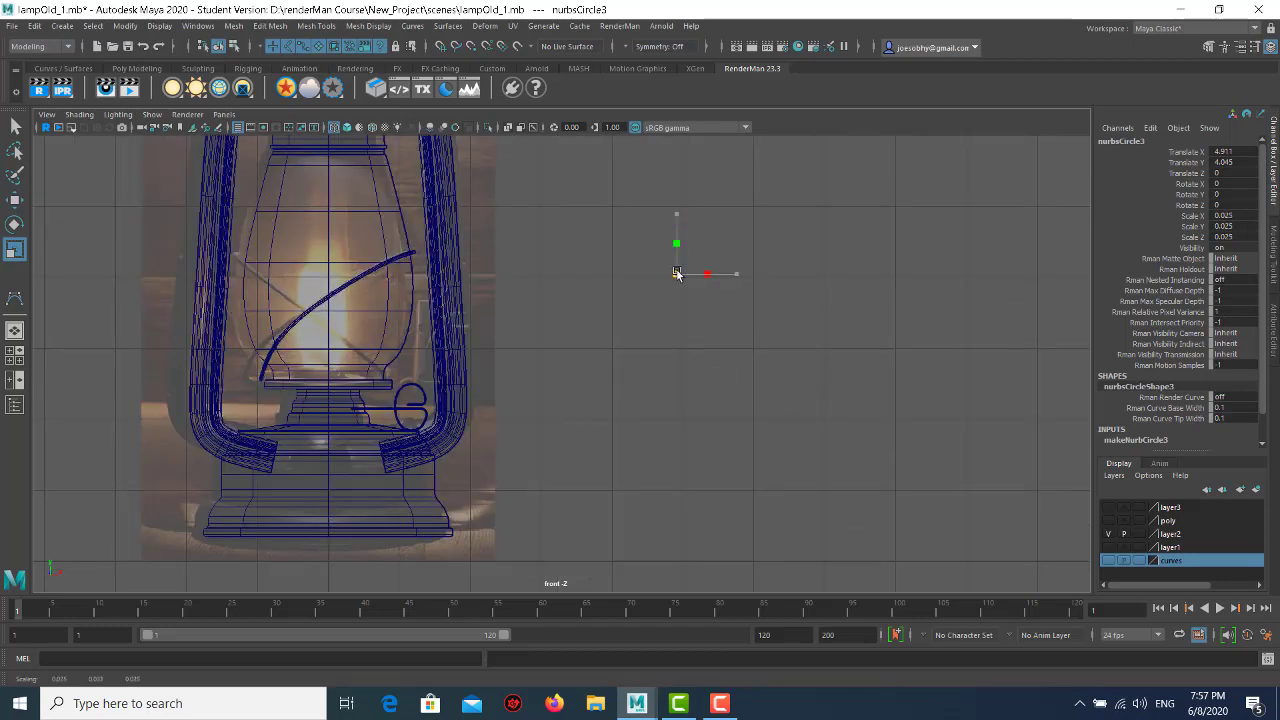
{"action": "left_click", "coordinate": [594, 300]}
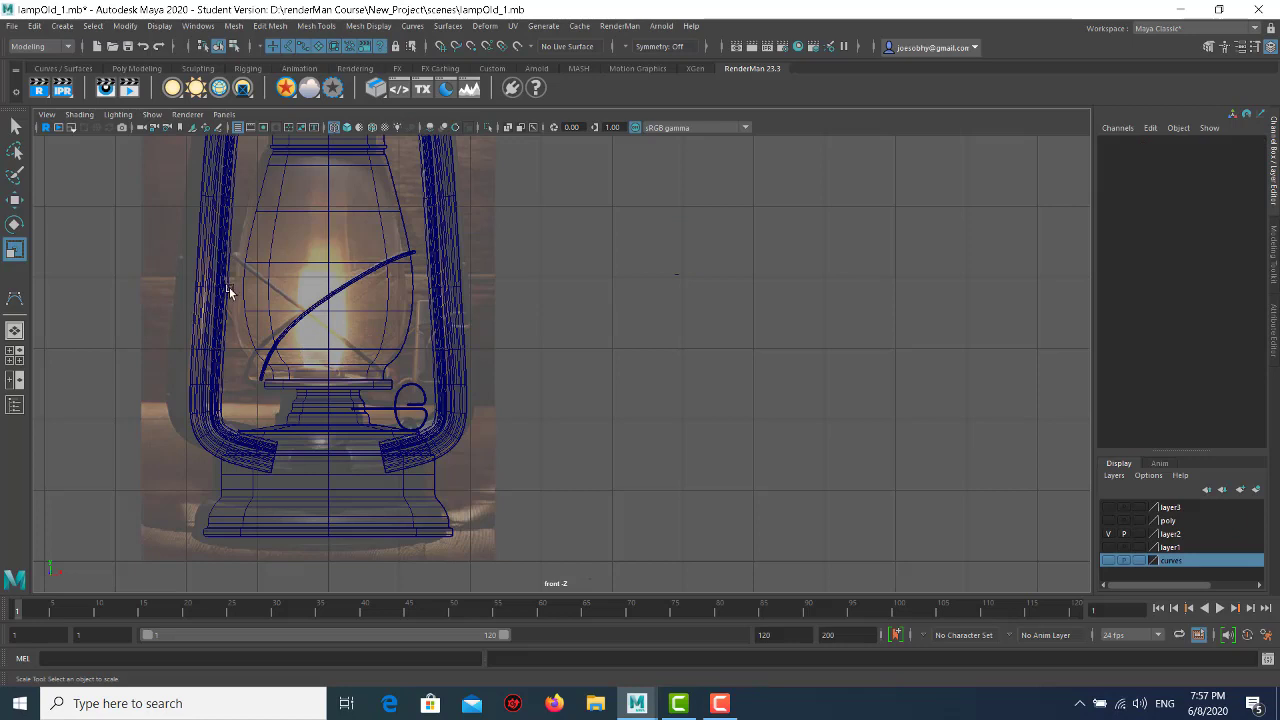
{"action": "scroll", "coordinate": [446, 366], "scroll_direction": "up", "scroll_amount": 2}
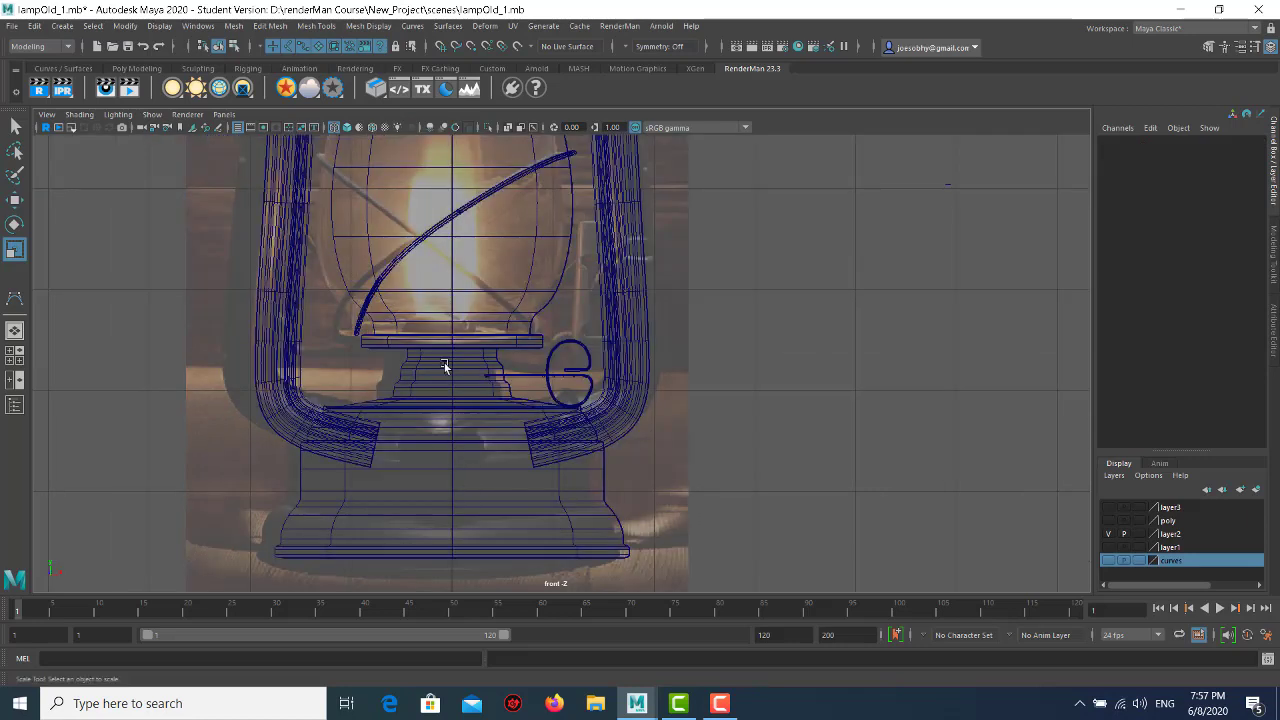
- Move the wire tube's lower-end control vertices so they sit on the base plate
{"action": "left_click", "coordinate": [400, 260]}
{"action": "right_click_drag", "start_coordinate": [812, 287], "coordinate": [700, 285]}
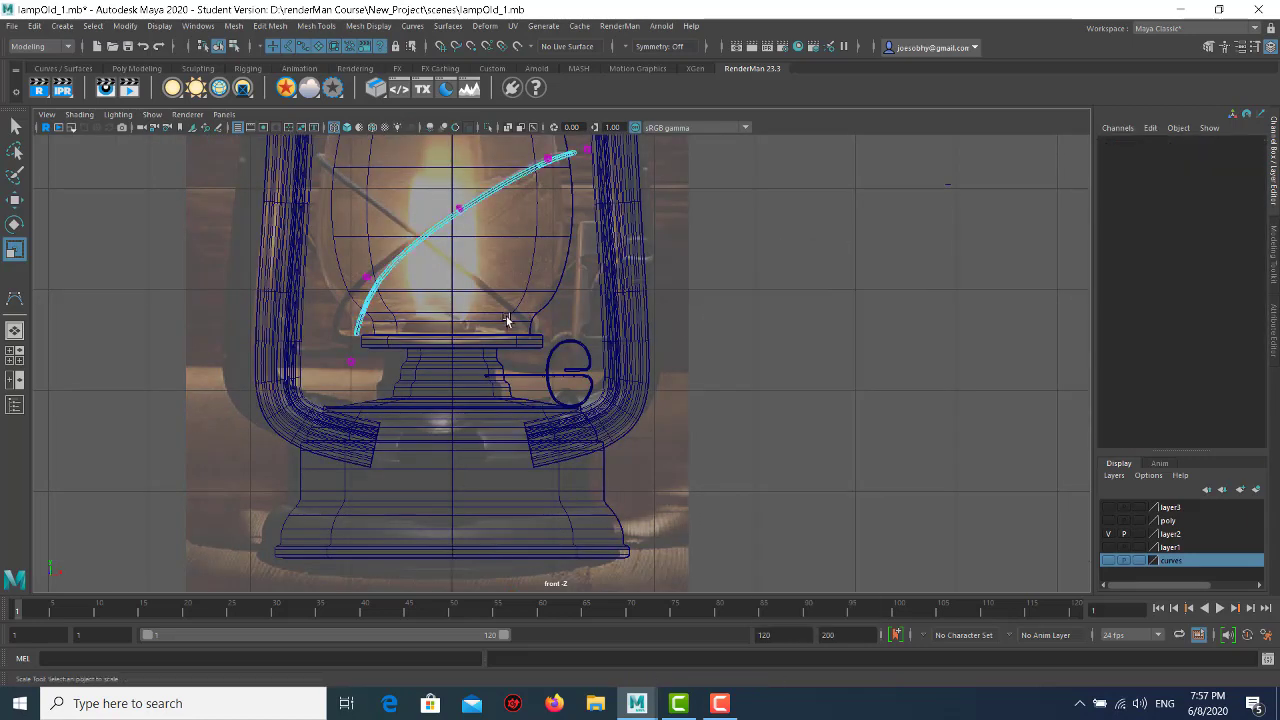
{"action": "scroll", "coordinate": [348, 330], "scroll_direction": "up", "scroll_amount": 3}
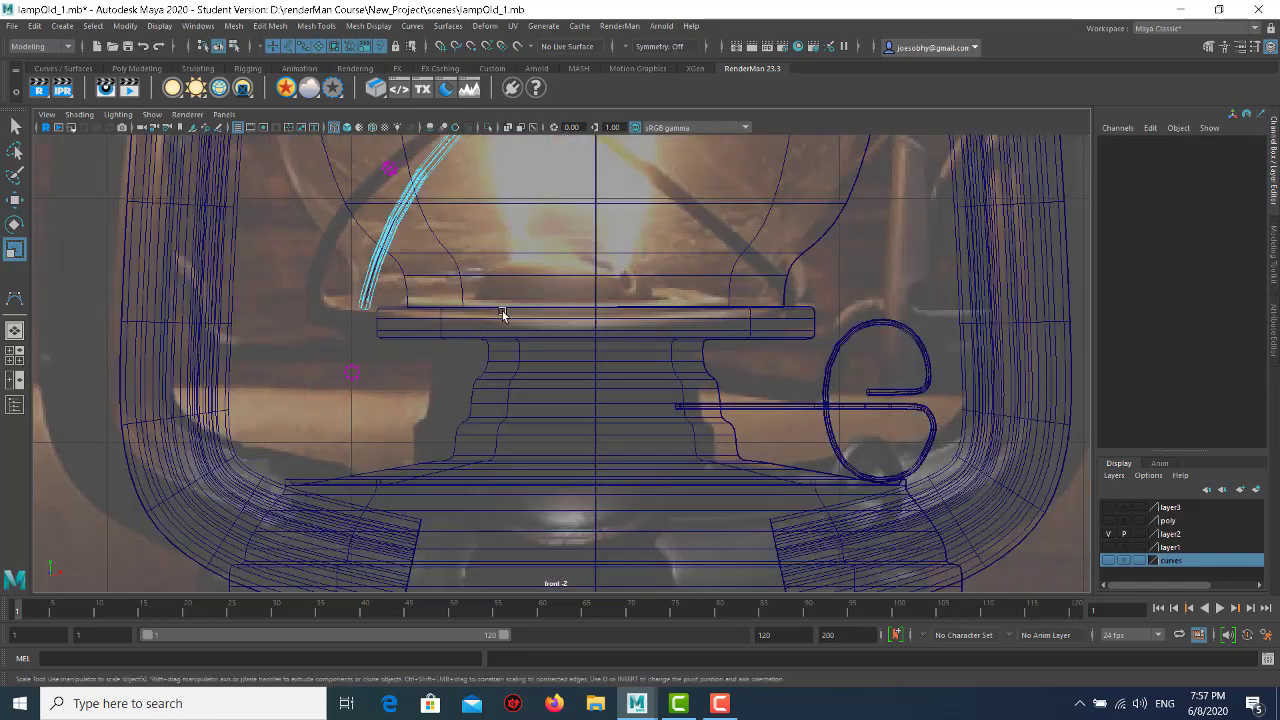
{"action": "key", "text": "w"}
{"action": "mouse_move", "coordinate": [306, 400]}
{"action": "left_mouse_down"}
{"action": "mouse_move", "coordinate": [372, 352]}
{"action": "mouse_move", "coordinate": [382, 377]}
{"action": "left_mouse_up"}
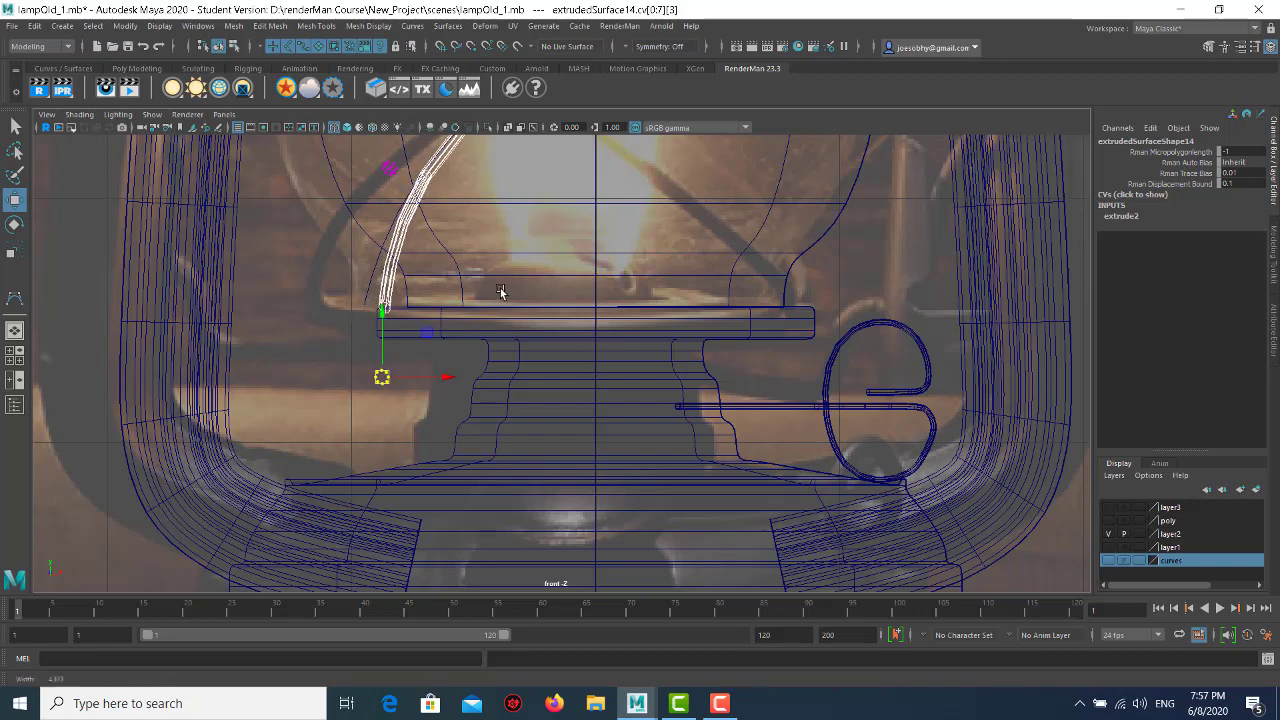
{"action": "scroll", "coordinate": [500, 291], "scroll_direction": "down", "scroll_amount": 3}
{"action": "left_click", "coordinate": [449, 240]}
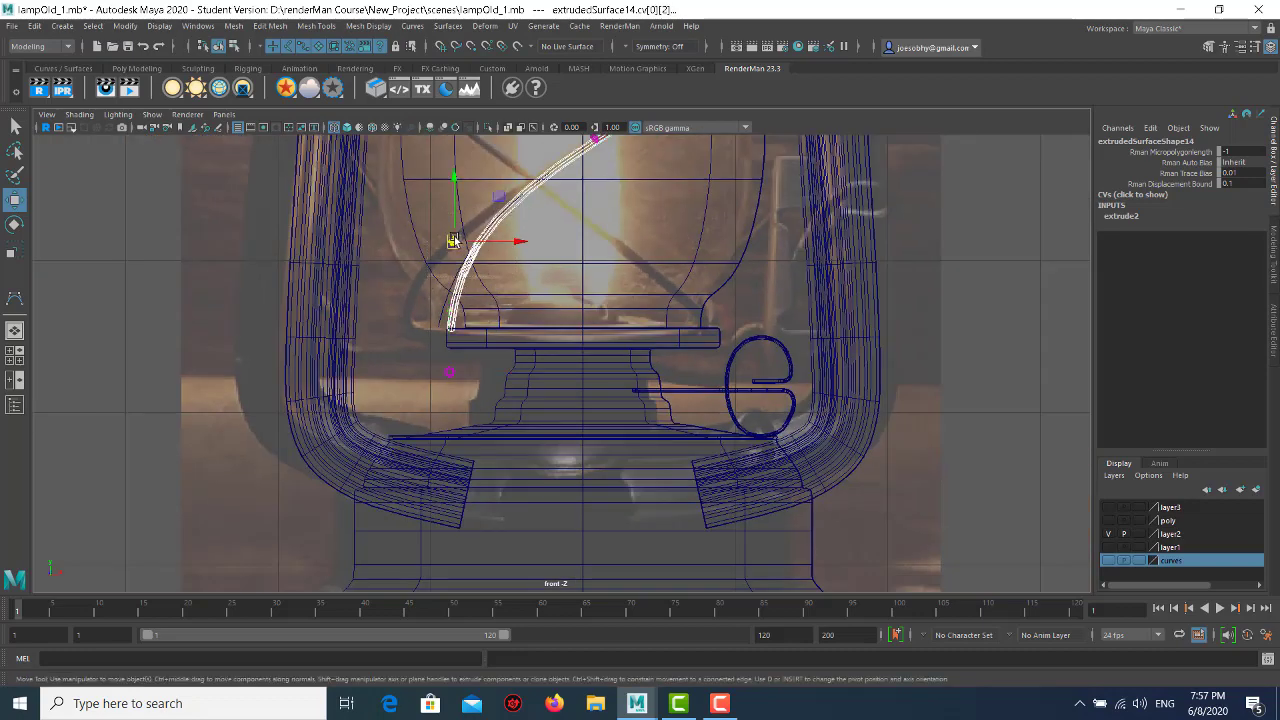
{"action": "left_click_drag", "start_coordinate": [449, 242], "coordinate": [449, 240]}
{"action": "mouse_move", "coordinate": [449, 240]}
{"action": "middle_mouse_down", "text": "alt"}
{"action": "mouse_move", "coordinate": [610, 211]}
{"action": "mouse_move", "coordinate": [587, 246]}
{"action": "middle_mouse_up", "text": "alt"}
{"action": "scroll", "coordinate": [587, 246], "scroll_direction": "down", "scroll_amount": 3}
- Inspect the wire around the glass in perspective view and return the tube to object mode
{"action": "key", "text": "space"}
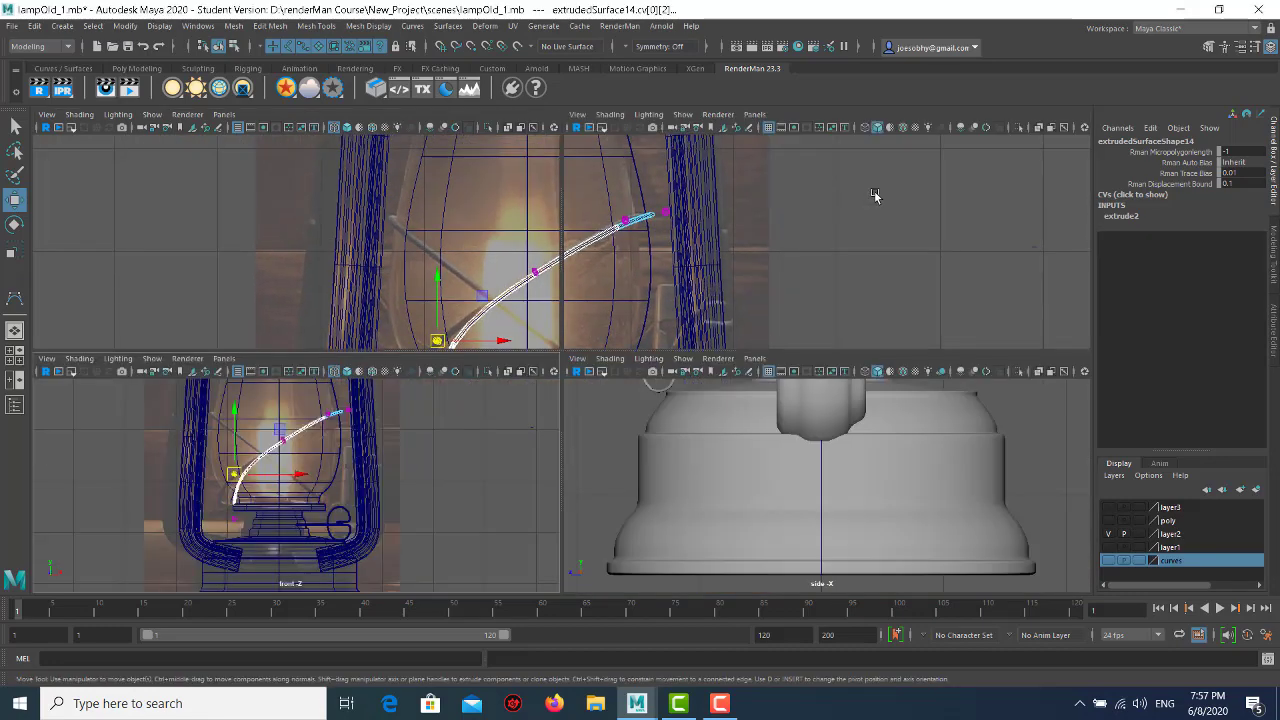
{"action": "key", "text": "space"}
{"action": "left_click", "coordinate": [654, 294]}
{"action": "left_click_drag", "start_coordinate": [654, 294], "coordinate": [692, 307], "text": "alt"}
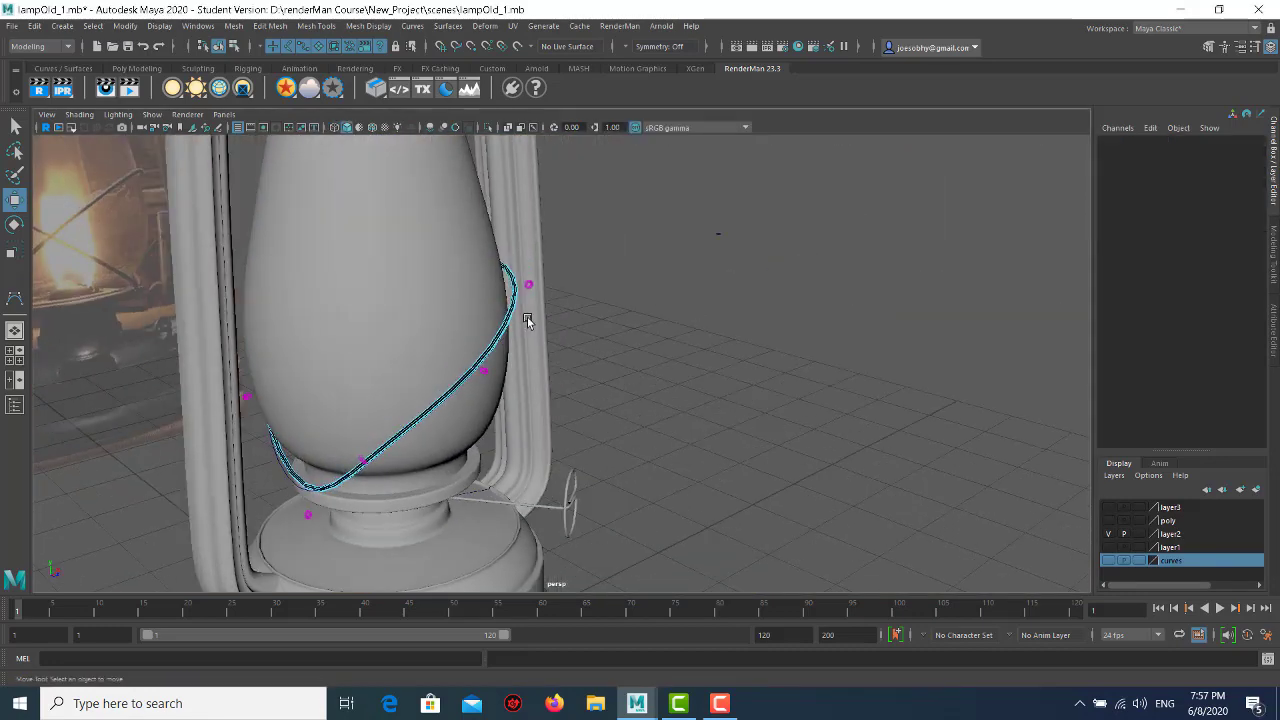
{"action": "right_click_drag", "start_coordinate": [509, 319], "coordinate": [603, 274], "text": "shift"}
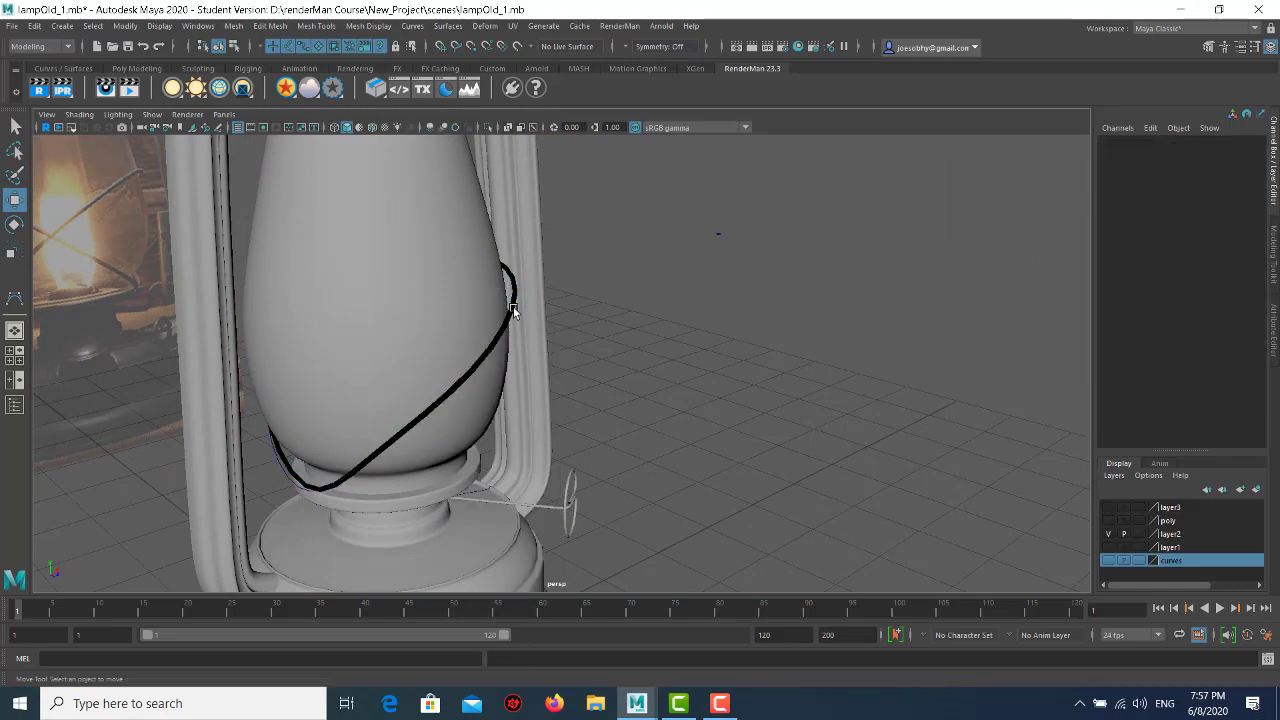
{"action": "left_click", "coordinate": [447, 26]}
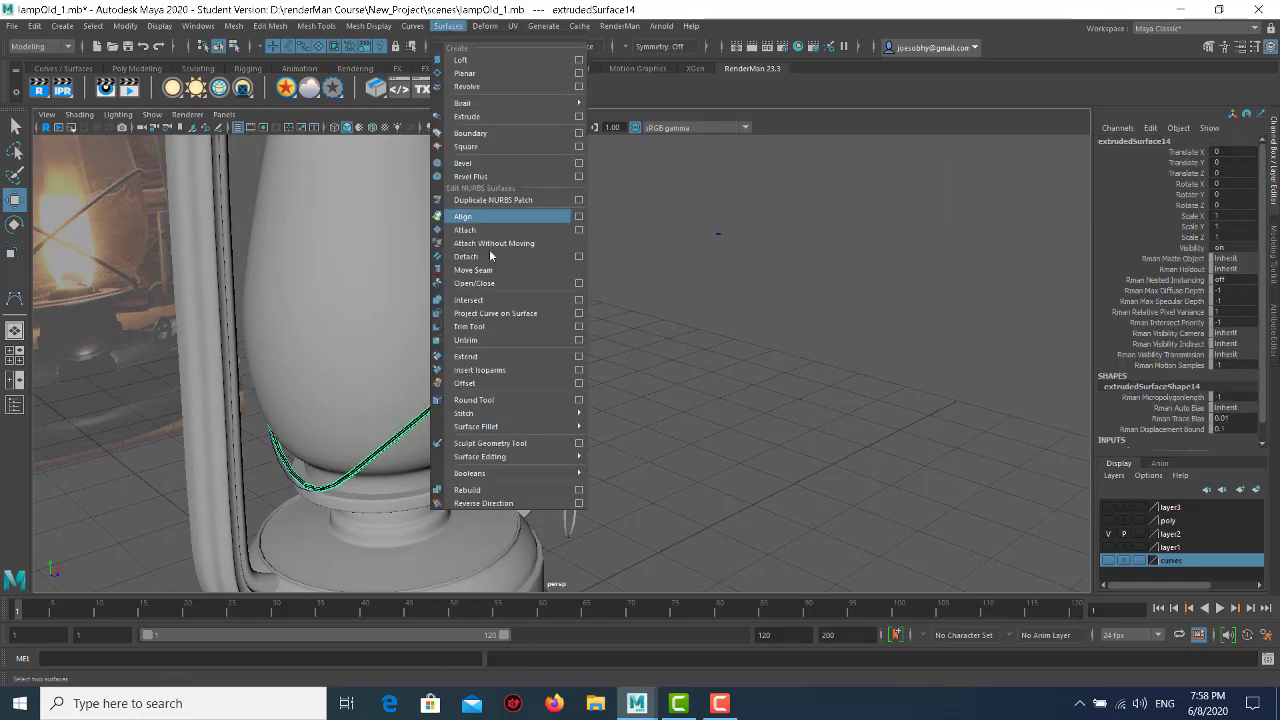
- Reverse the wire surface's direction, duplicate it, and mirror the copy with Scale X -1
{"action": "left_click", "coordinate": [521, 503]}
{"action": "left_click", "coordinate": [720, 357]}
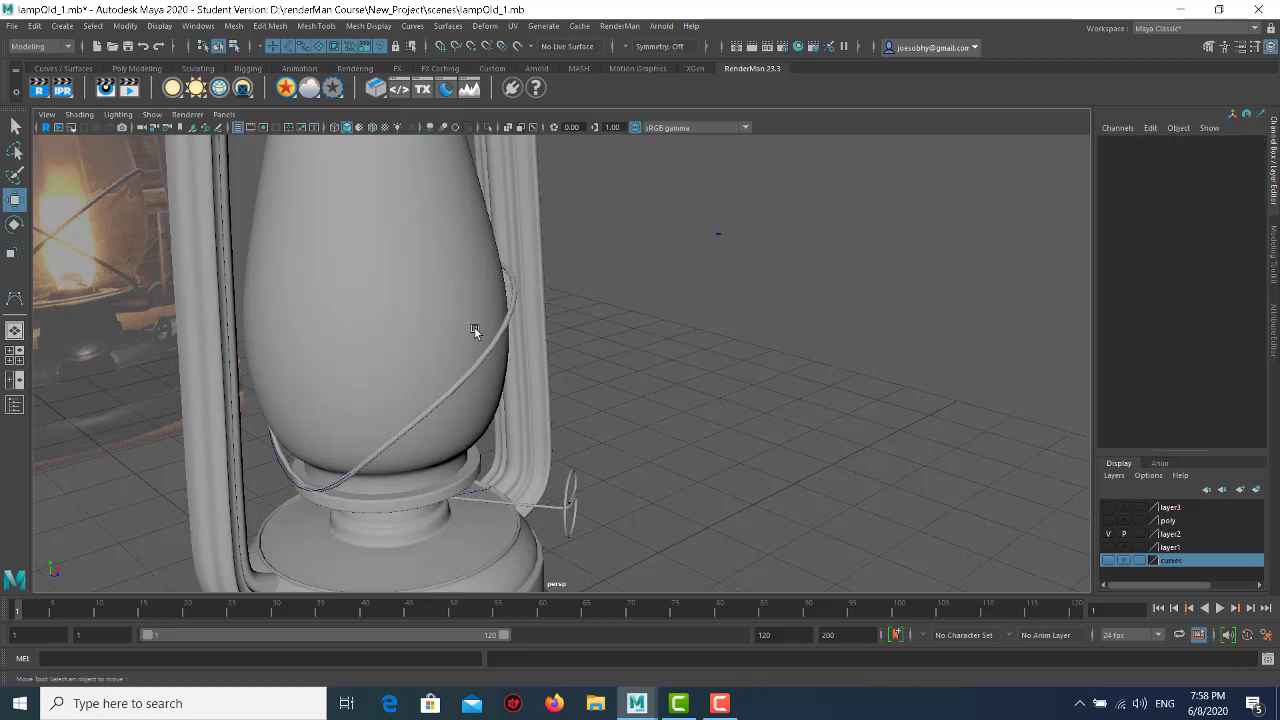
{"action": "left_click", "coordinate": [500, 329]}
{"action": "key", "text": "ctrl+d"}
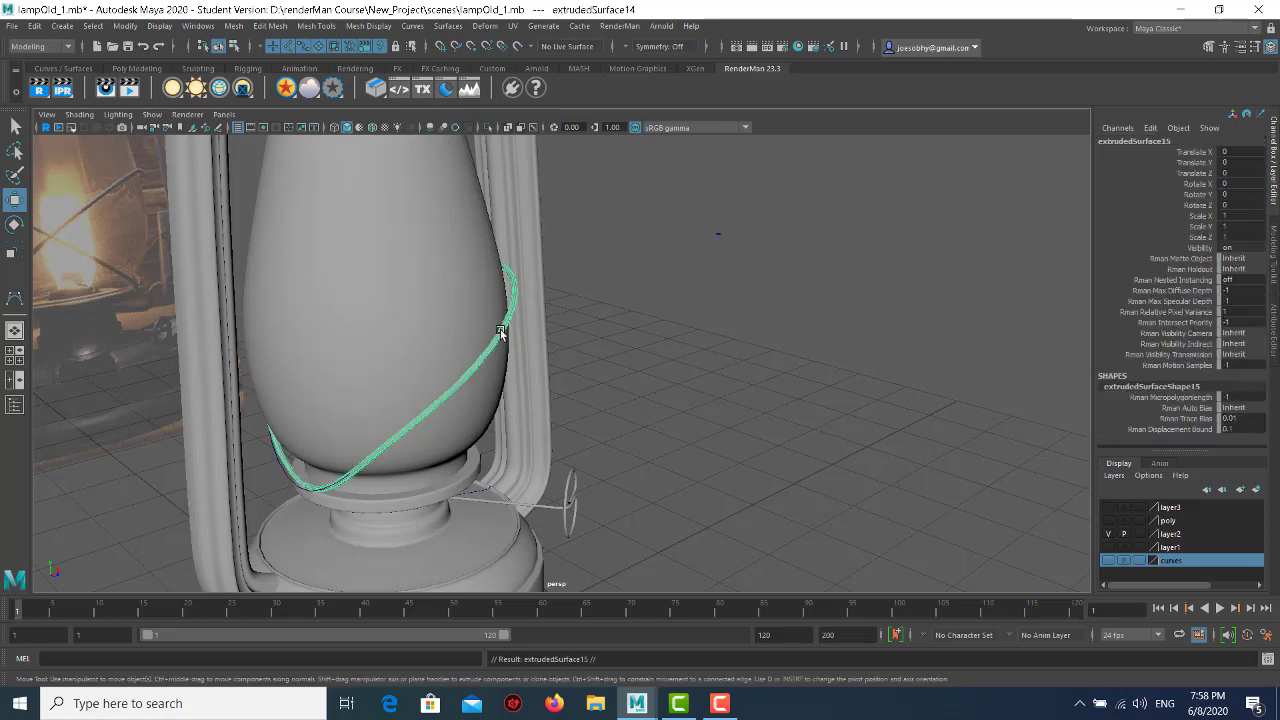
{"action": "double_click", "coordinate": [1238, 214]}
{"action": "type", "text": "1"}
{"action": "key", "text": "Return"}
{"action": "left_click", "coordinate": [597, 188]}
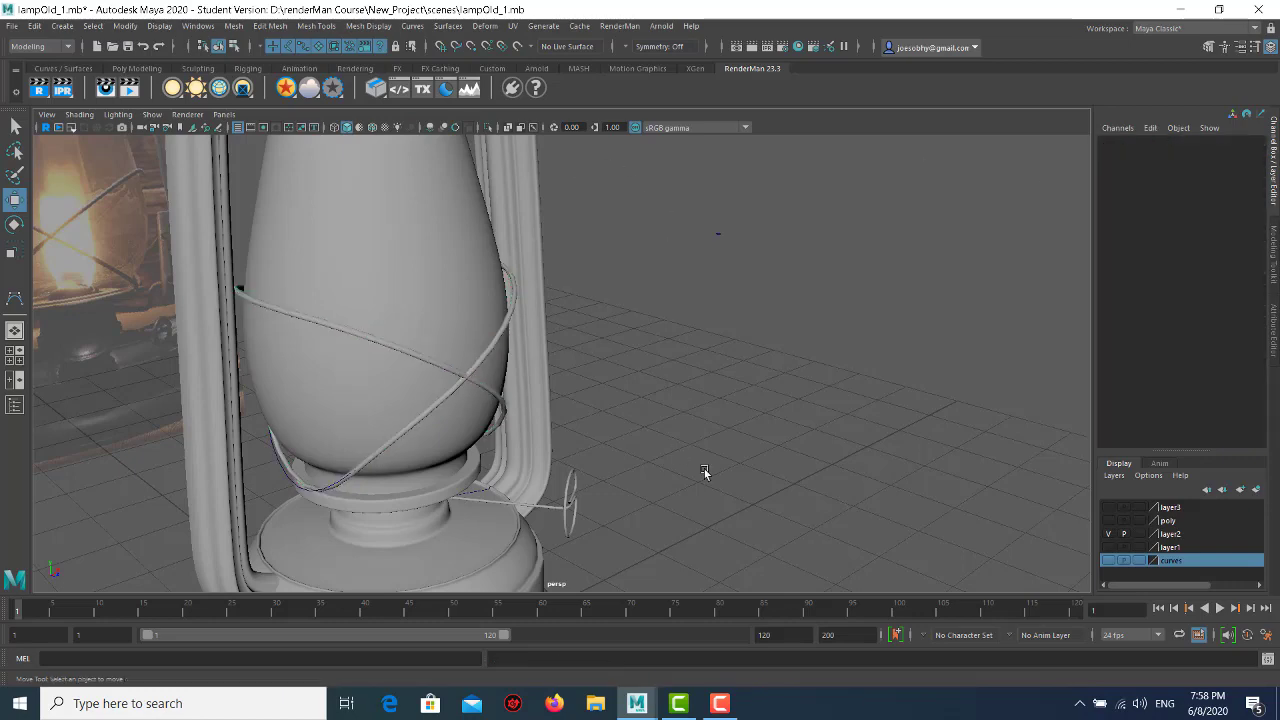
{"action": "mouse_move", "coordinate": [704, 469]}
{"action": "left_mouse_down", "text": "alt"}
{"action": "mouse_move", "coordinate": [497, 424]}
{"action": "mouse_move", "coordinate": [557, 393]}
{"action": "mouse_move", "coordinate": [401, 334]}
{"action": "mouse_move", "coordinate": [423, 342]}
{"action": "left_mouse_up", "text": "alt"}
- Select the mirrored wire extrudedSurface15 and centre its pivot
{"action": "left_click", "coordinate": [495, 389]}
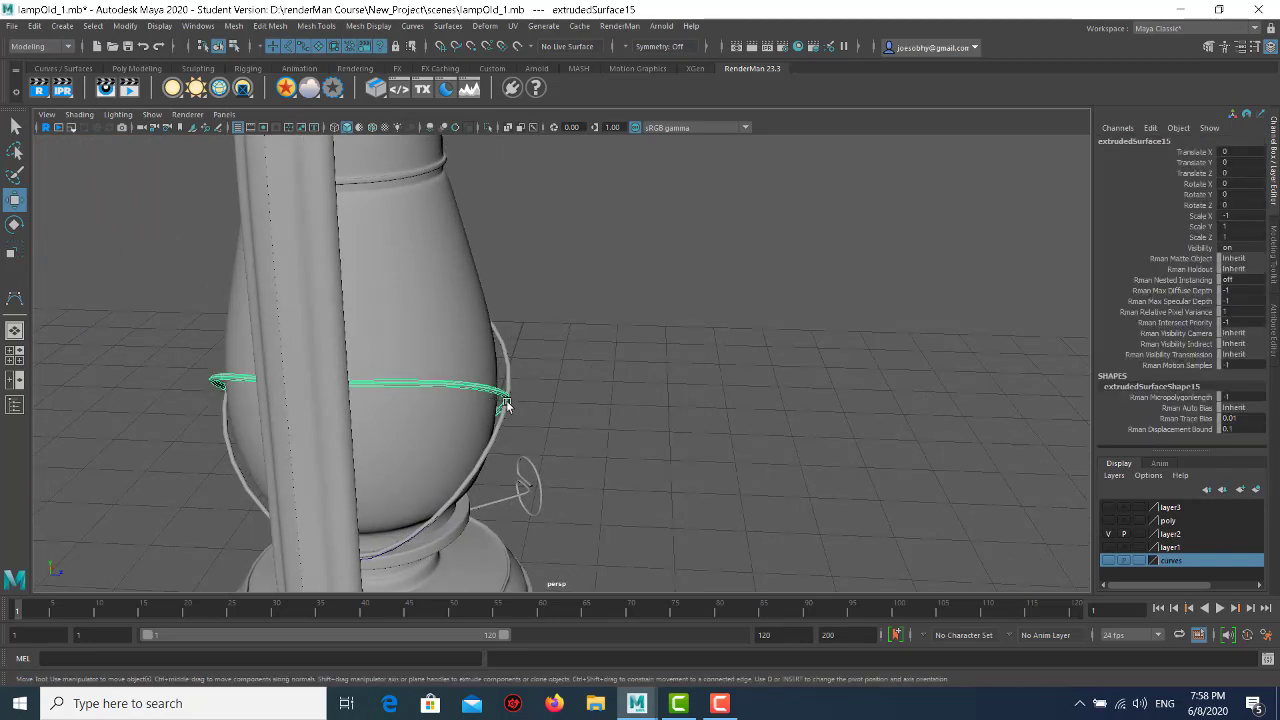
{"action": "mouse_move", "coordinate": [495, 390]}
{"action": "left_mouse_down", "text": "alt"}
{"action": "mouse_move", "coordinate": [455, 415]}
{"action": "mouse_move", "coordinate": [359, 398]}
{"action": "left_mouse_up", "text": "alt"}
{"action": "key", "text": "r"}
{"action": "left_click_drag", "start_coordinate": [506, 488], "coordinate": [492, 471], "text": "alt"}
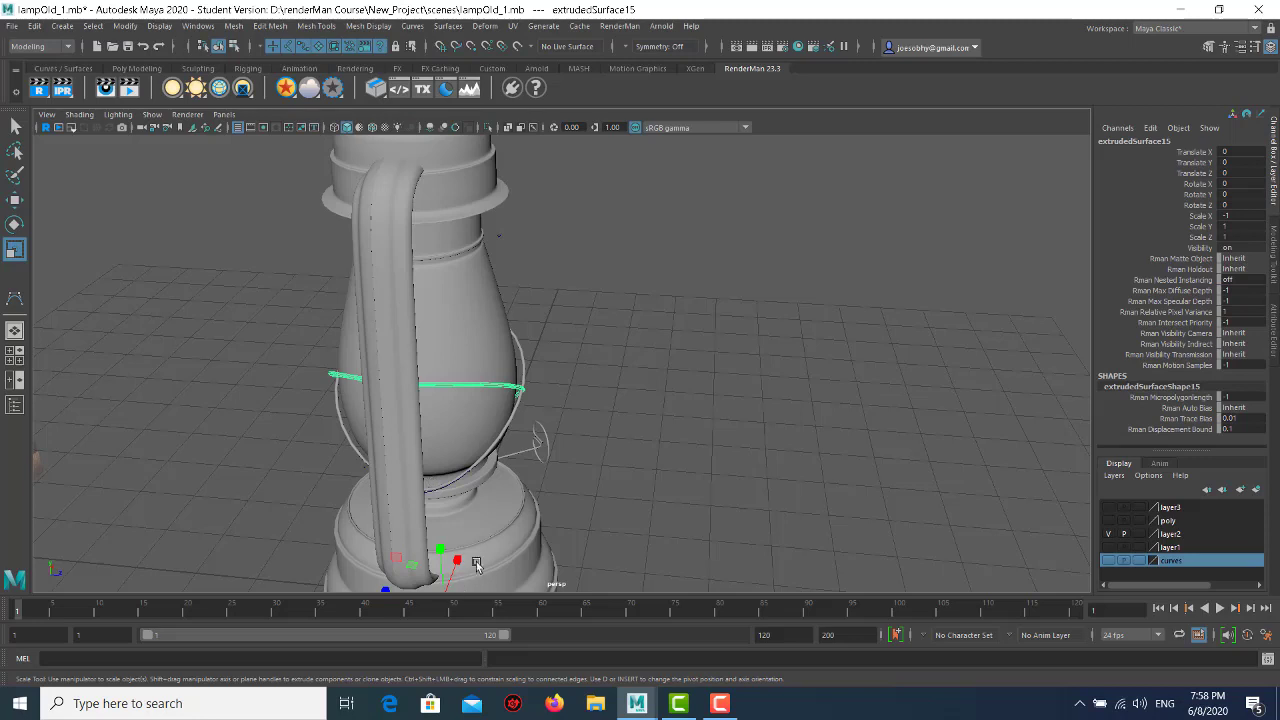
{"action": "scroll", "coordinate": [552, 355], "scroll_direction": "down", "scroll_amount": 5}
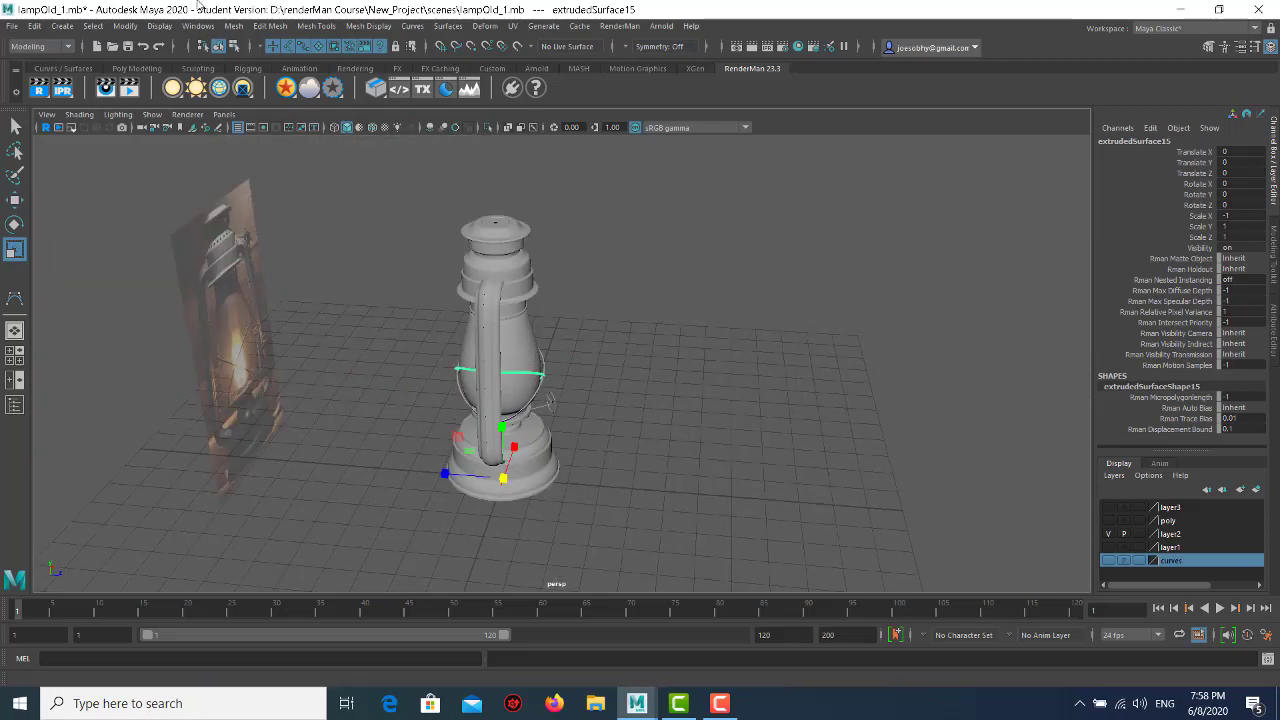
{"action": "left_click", "coordinate": [125, 26]}
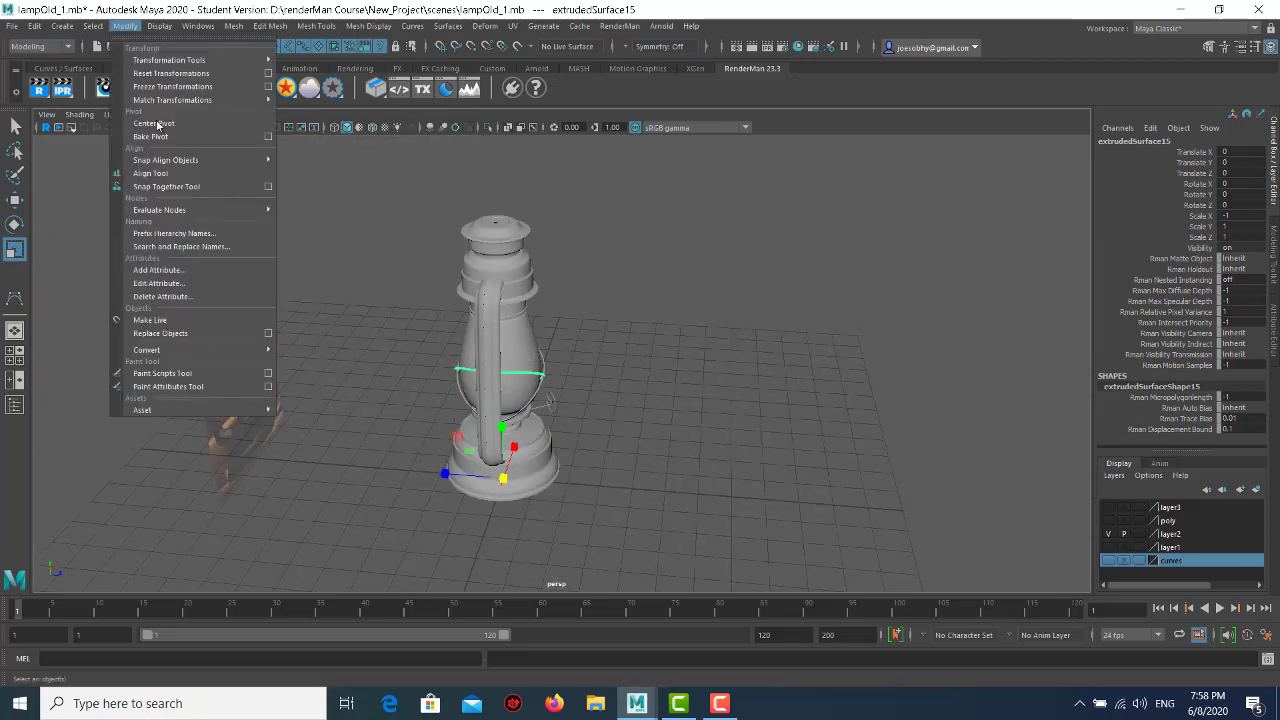
{"action": "left_click", "coordinate": [193, 126]}
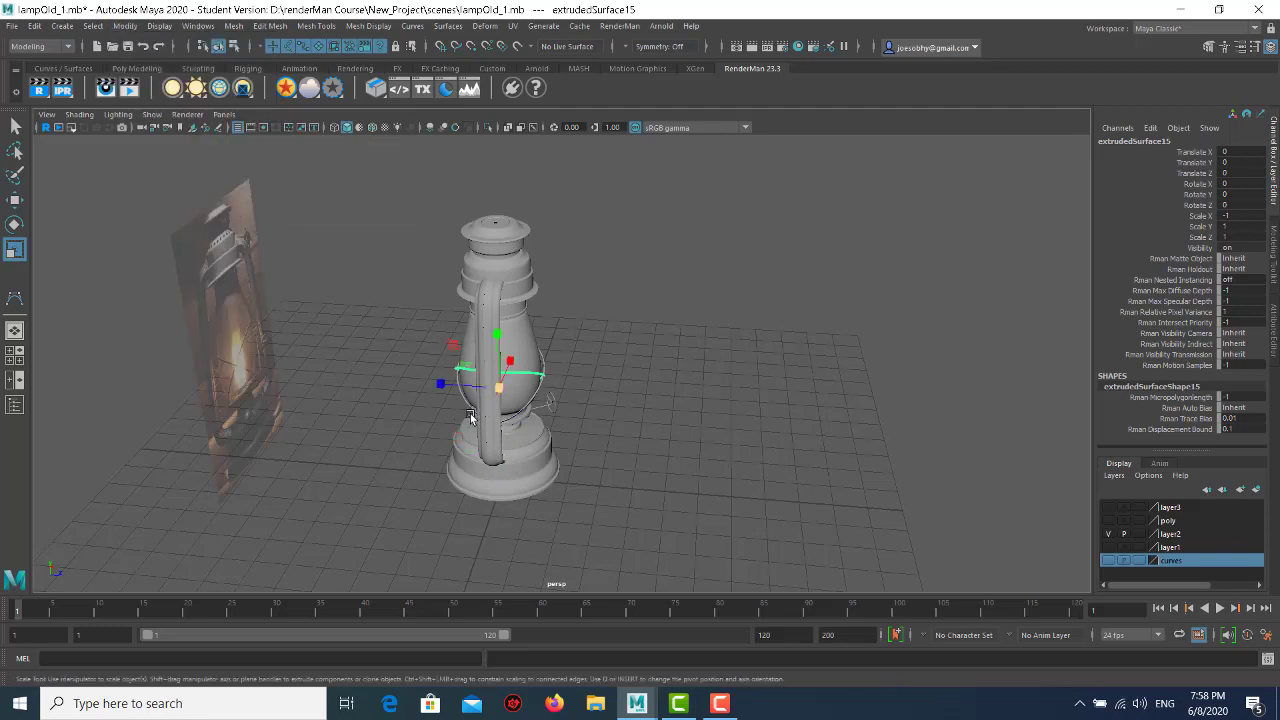
- Narrow the mirrored wire to Scale Z 0.944 so it hugs the glass
{"action": "left_click_drag", "start_coordinate": [412, 322], "coordinate": [684, 484], "text": "ctrl+alt"}
{"action": "scroll", "coordinate": [560, 381], "scroll_direction": "up", "scroll_amount": 3}
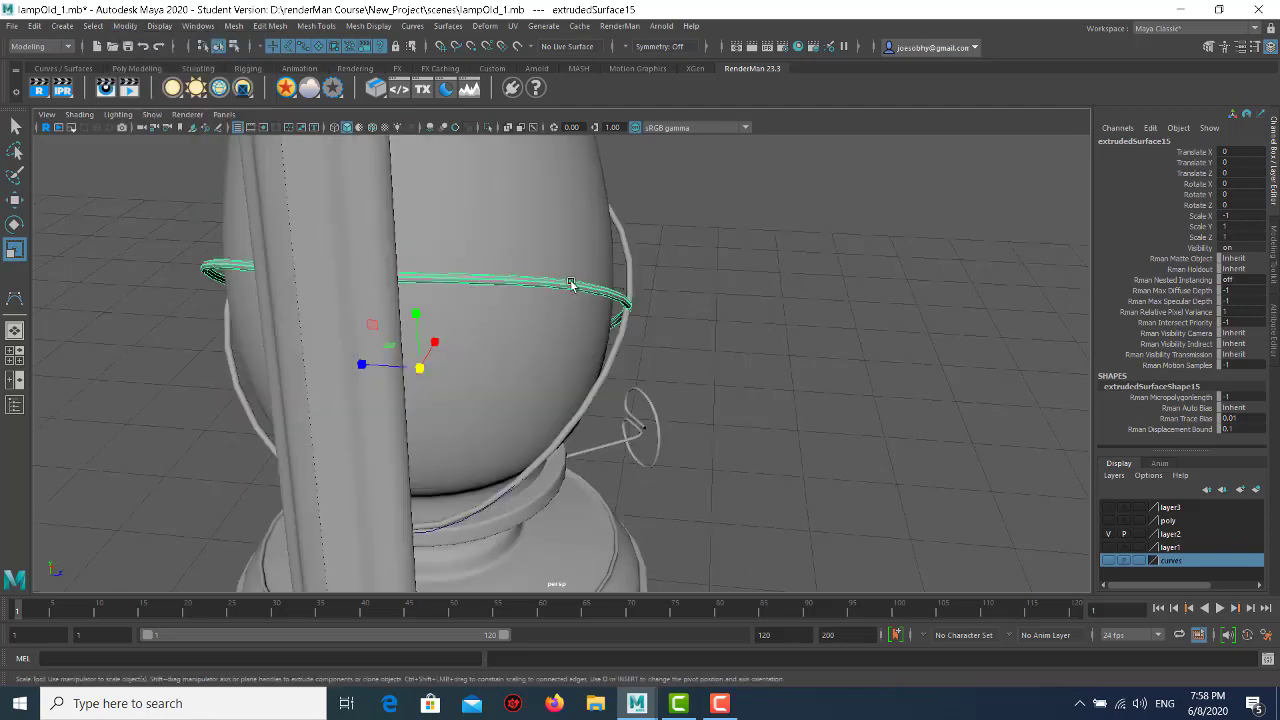
{"action": "left_click_drag", "start_coordinate": [360, 363], "coordinate": [366, 366]}
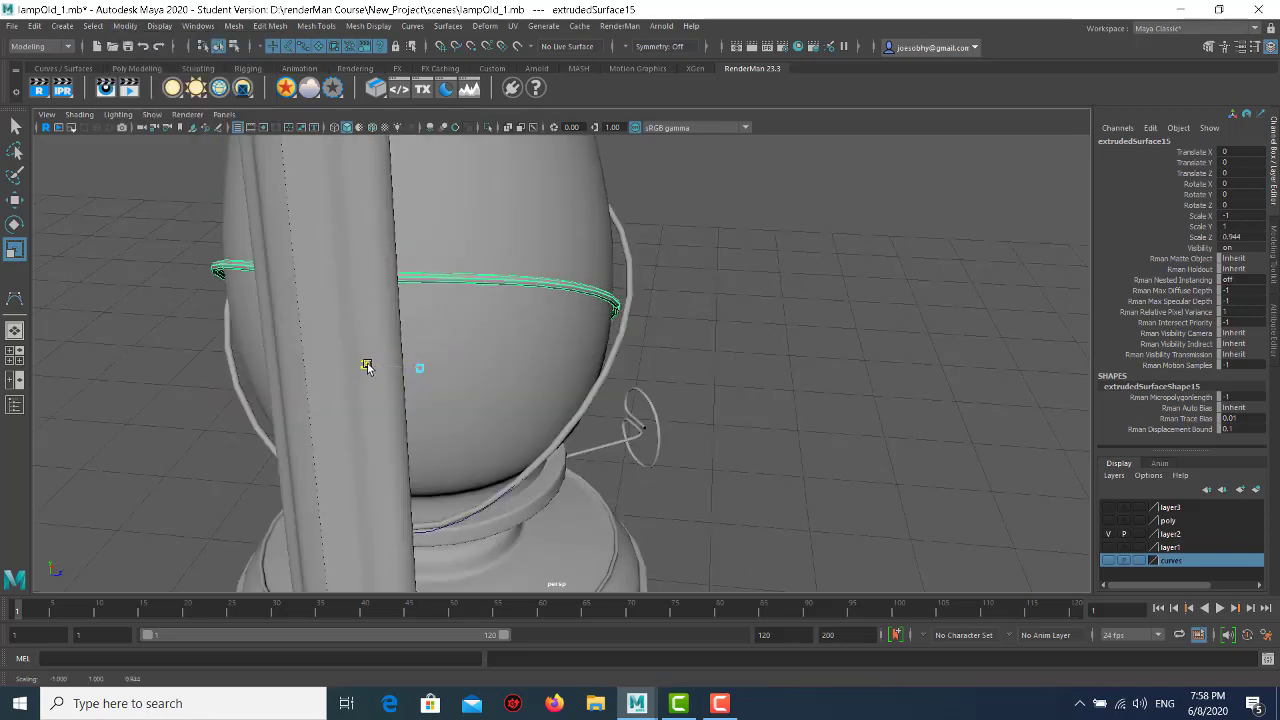
{"action": "left_click", "coordinate": [720, 310]}
{"action": "scroll", "coordinate": [680, 320], "scroll_direction": "down", "scroll_amount": 2}
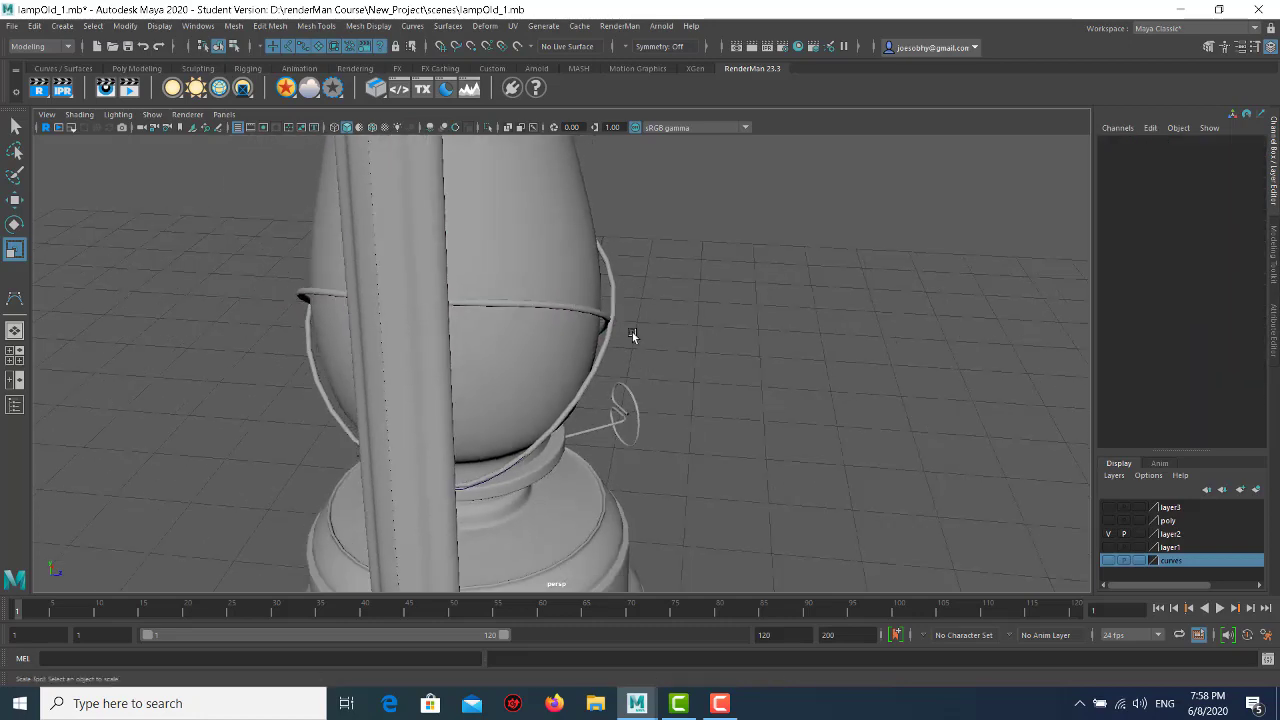
{"action": "scroll", "coordinate": [631, 337], "scroll_direction": "down", "scroll_amount": 3}
{"action": "scroll", "coordinate": [797, 383], "scroll_direction": "down", "scroll_amount": 1}
{"action": "left_click_drag", "start_coordinate": [675, 358], "coordinate": [668, 372], "text": "alt"}
- Save the scene as lampOld_1.mb, confirming the student-version prompt
{"action": "scroll", "coordinate": [700, 376], "scroll_direction": "down", "scroll_amount": 3}
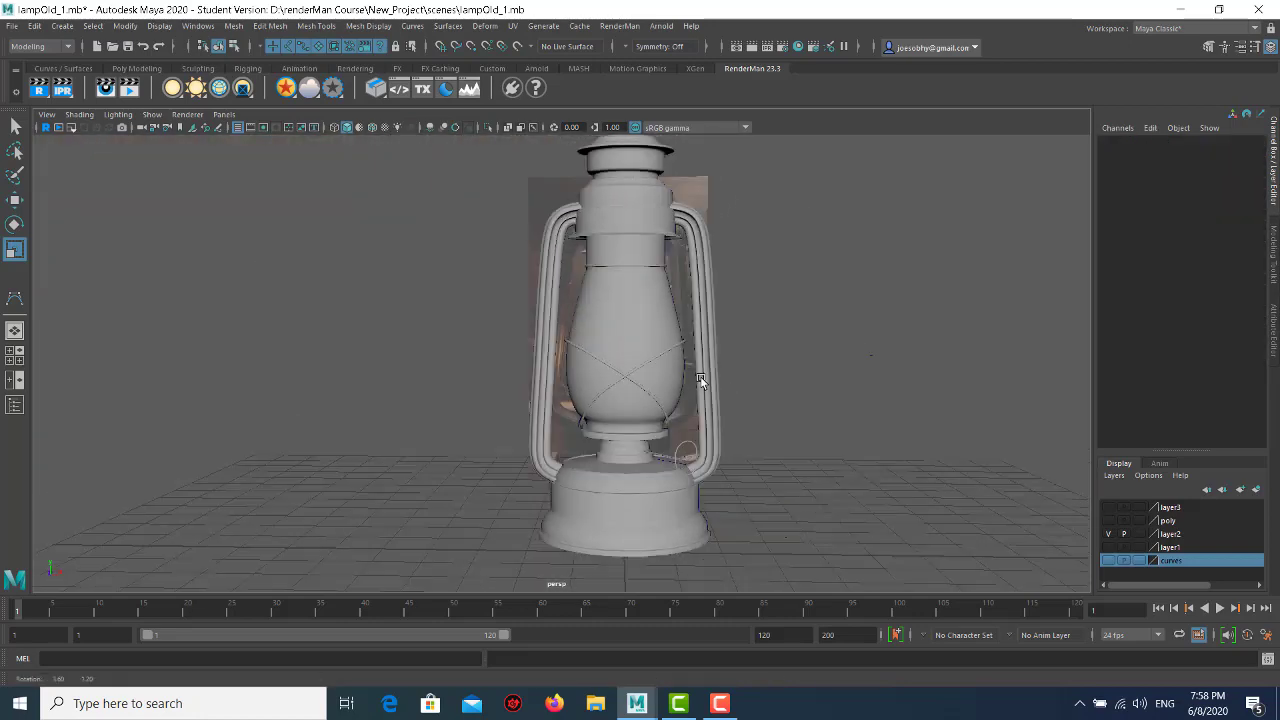
{"action": "key", "text": "q"}
{"action": "key", "text": "ctrl+s"}
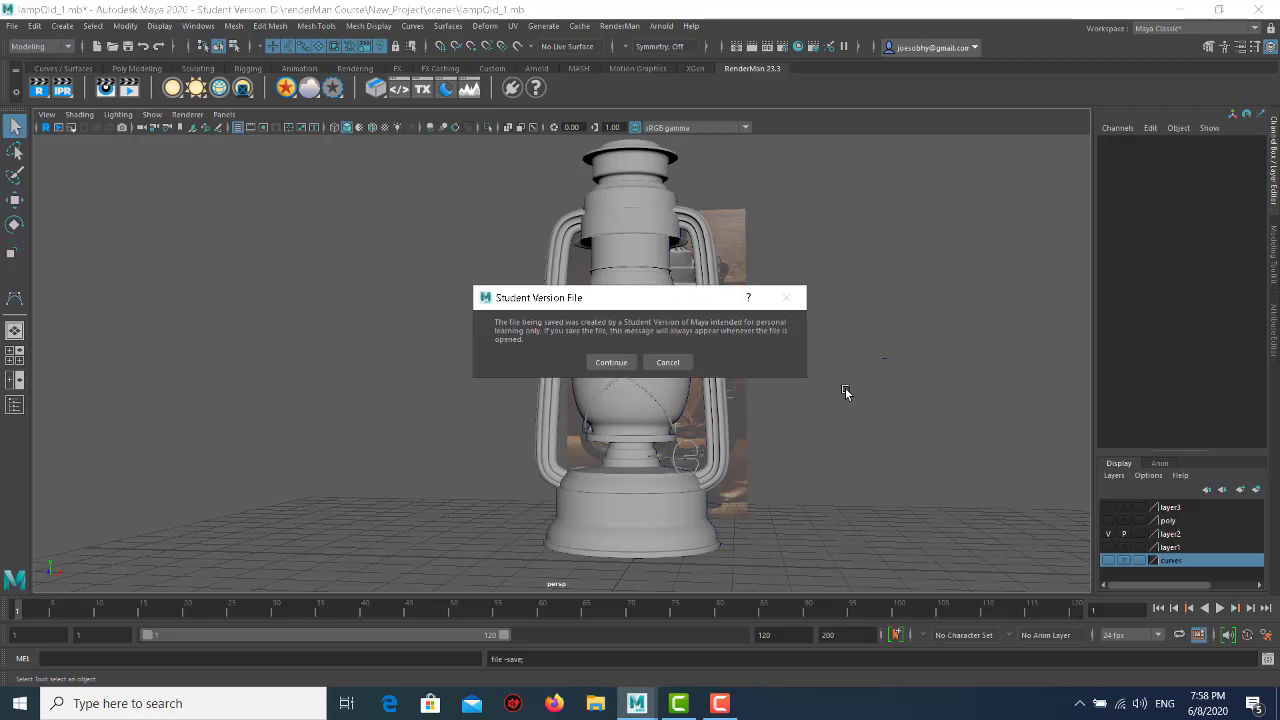
{"action": "left_click", "coordinate": [611, 362]}
{"action": "key", "text": "r"}
- Maximise the front view and zoom onto the lantern's base
{"action": "mouse_move", "coordinate": [592, 366]}
{"action": "left_mouse_down", "text": "alt"}
{"action": "mouse_move", "coordinate": [789, 351]}
{"action": "mouse_move", "coordinate": [651, 323]}
{"action": "mouse_move", "coordinate": [761, 310]}
{"action": "left_mouse_up", "text": "alt"}
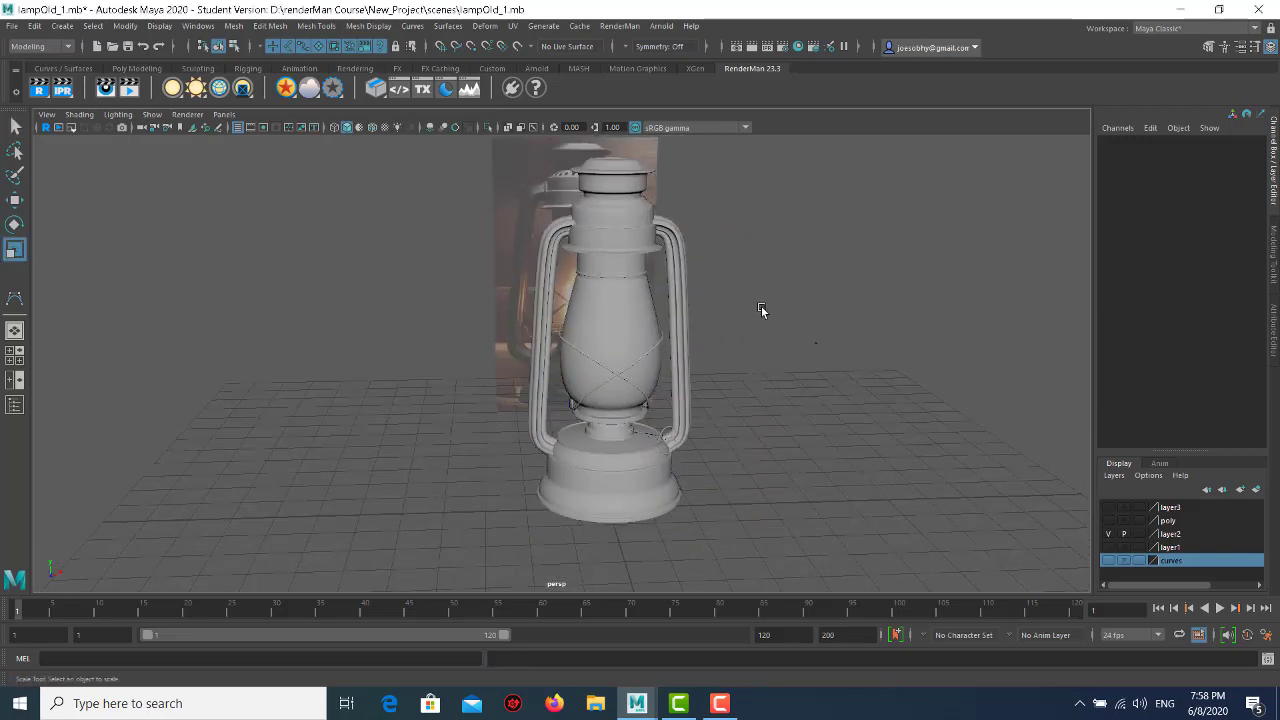
{"action": "key", "text": "space"}
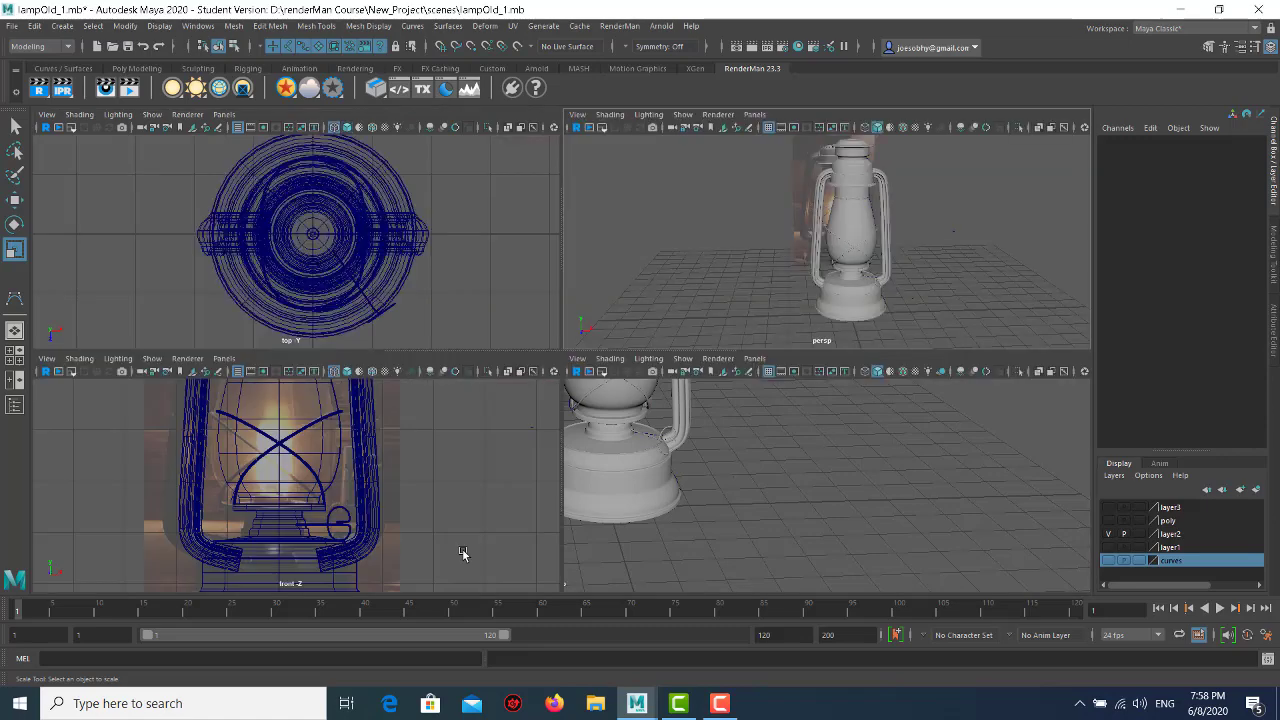
{"action": "key", "text": "space"}
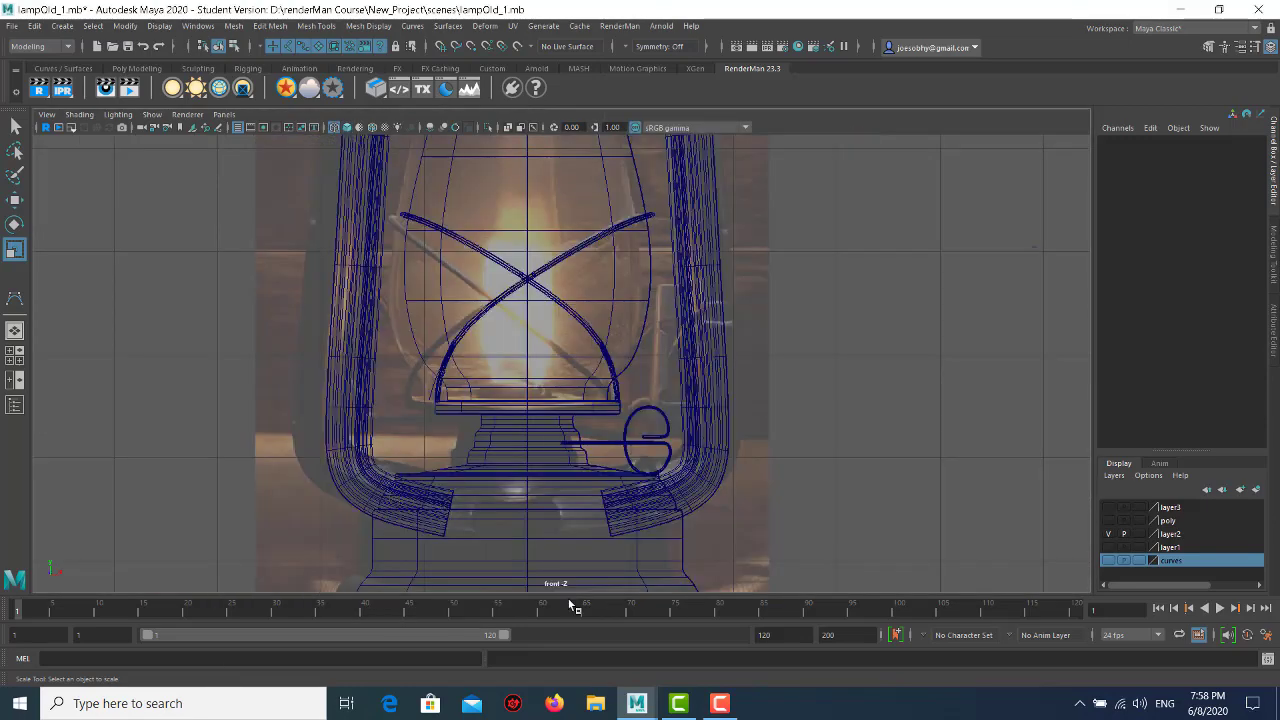
{"action": "mouse_move", "coordinate": [592, 445]}
{"action": "right_mouse_down", "text": "alt"}
{"action": "mouse_move", "coordinate": [577, 446]}
{"action": "mouse_move", "coordinate": [502, 350]}
{"action": "right_mouse_up", "text": "alt"}
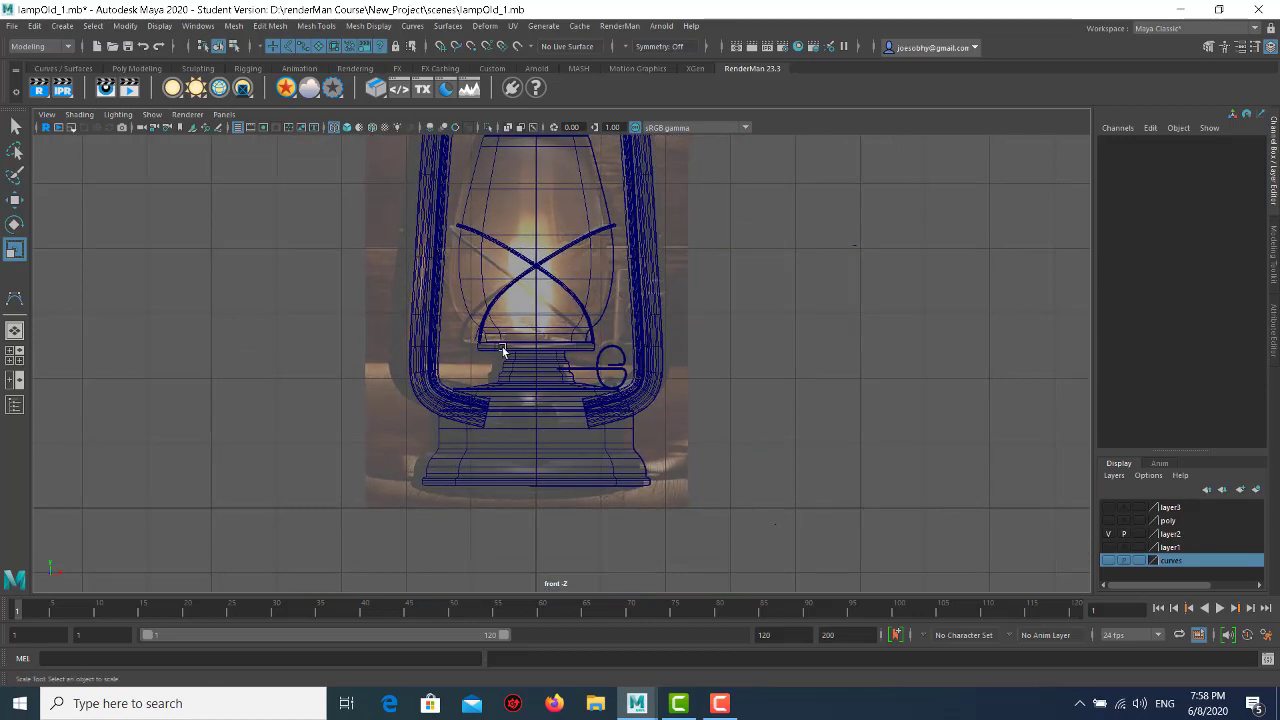
{"action": "left_click_drag", "start_coordinate": [432, 322], "coordinate": [680, 523], "text": "ctrl+alt"}
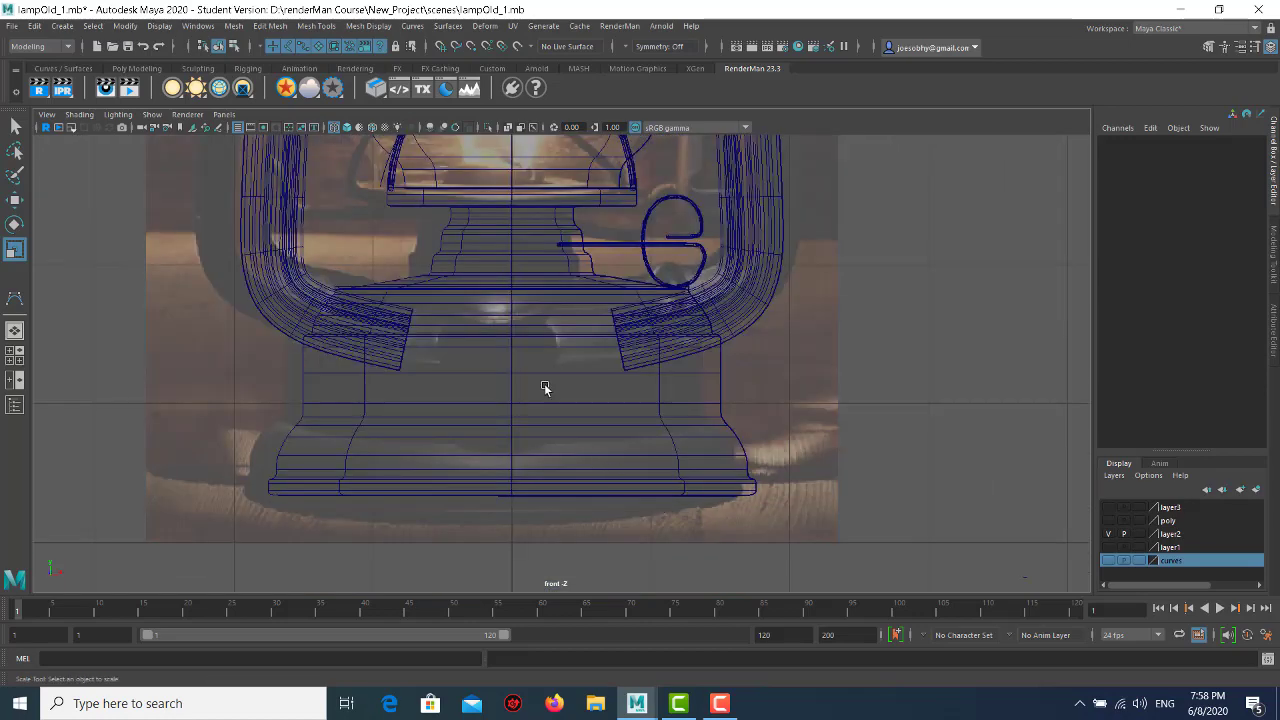
- Draw a grid-snapped, eight-point wavy CV profile curve beside the lantern base
{"action": "left_click", "coordinate": [62, 26]}
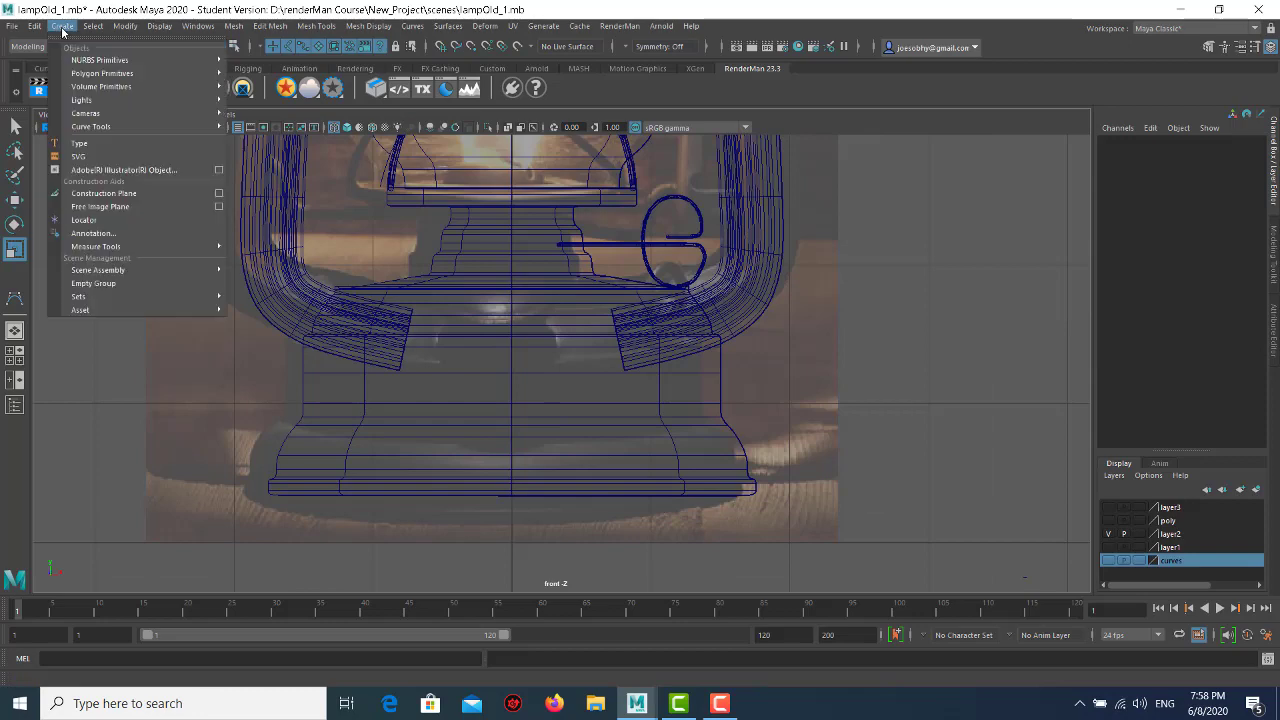
{"action": "mouse_move", "coordinate": [92, 126]}
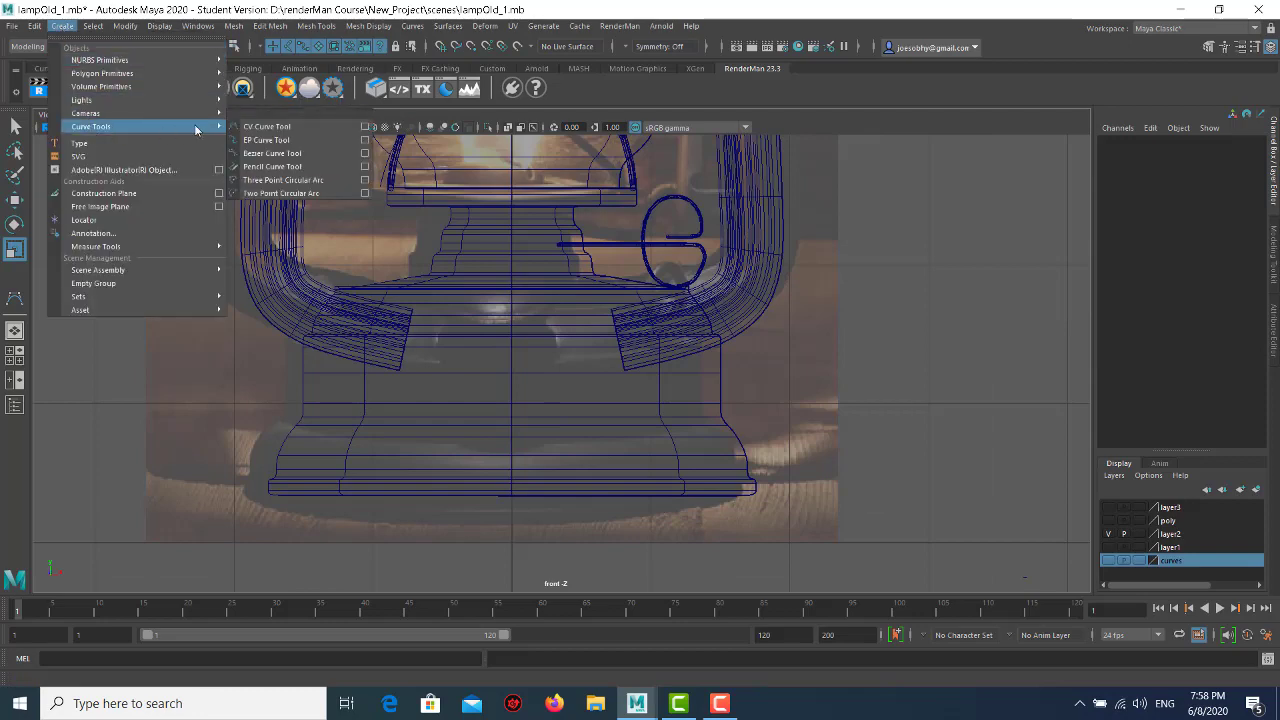
{"action": "left_click", "coordinate": [266, 127]}
{"action": "scroll", "coordinate": [951, 389], "scroll_direction": "up", "scroll_amount": 2}
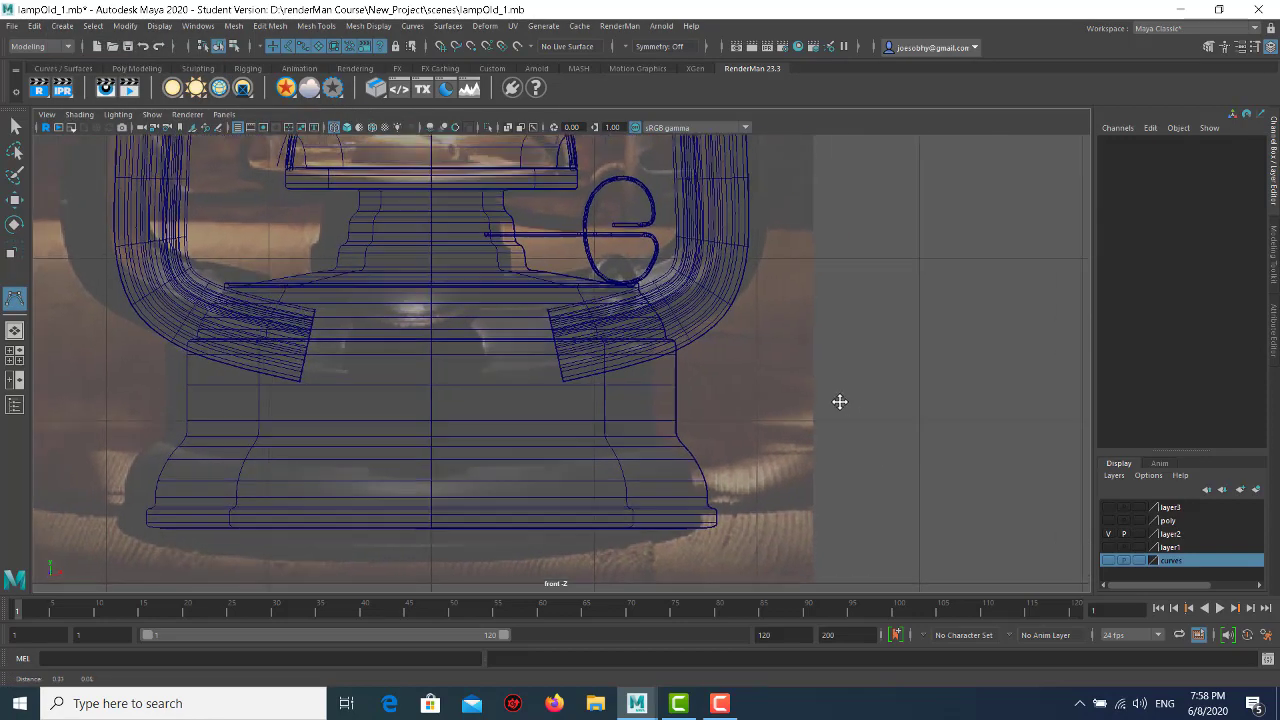
{"action": "scroll", "coordinate": [635, 293], "scroll_direction": "up", "scroll_amount": 1}
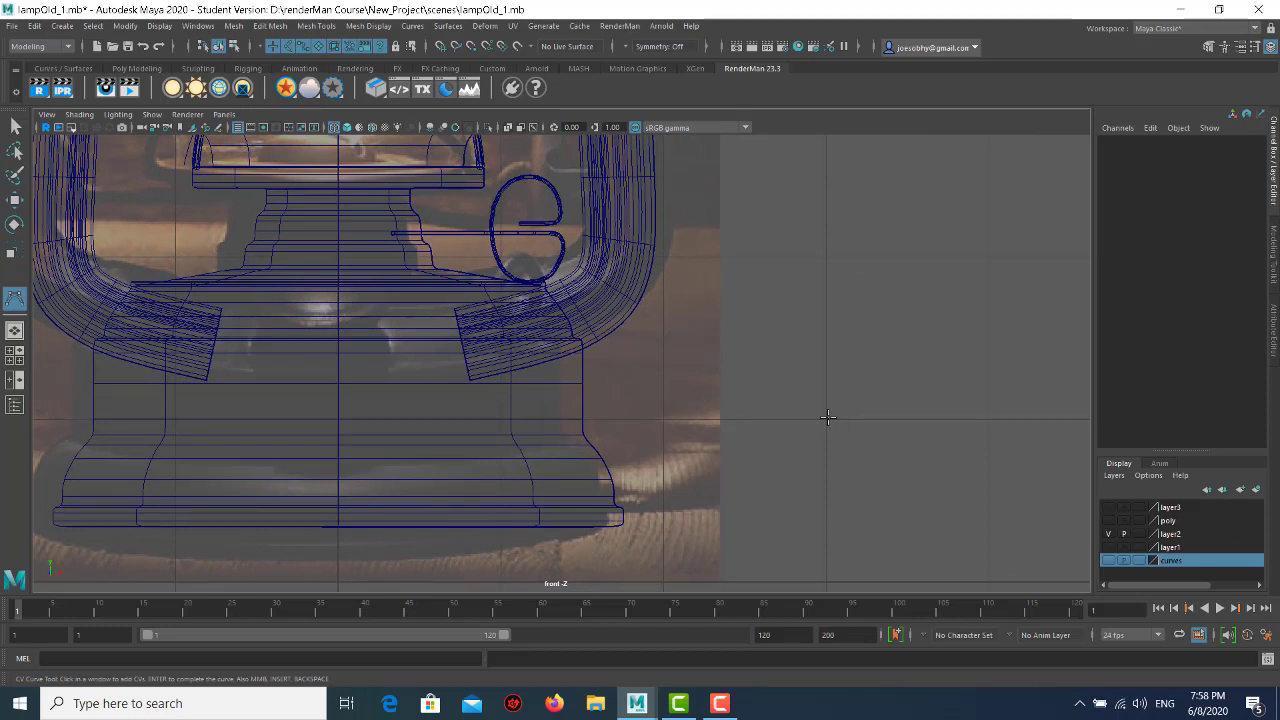
{"action": "key", "text": "x"}
{"action": "left_click", "coordinate": [826, 418]}
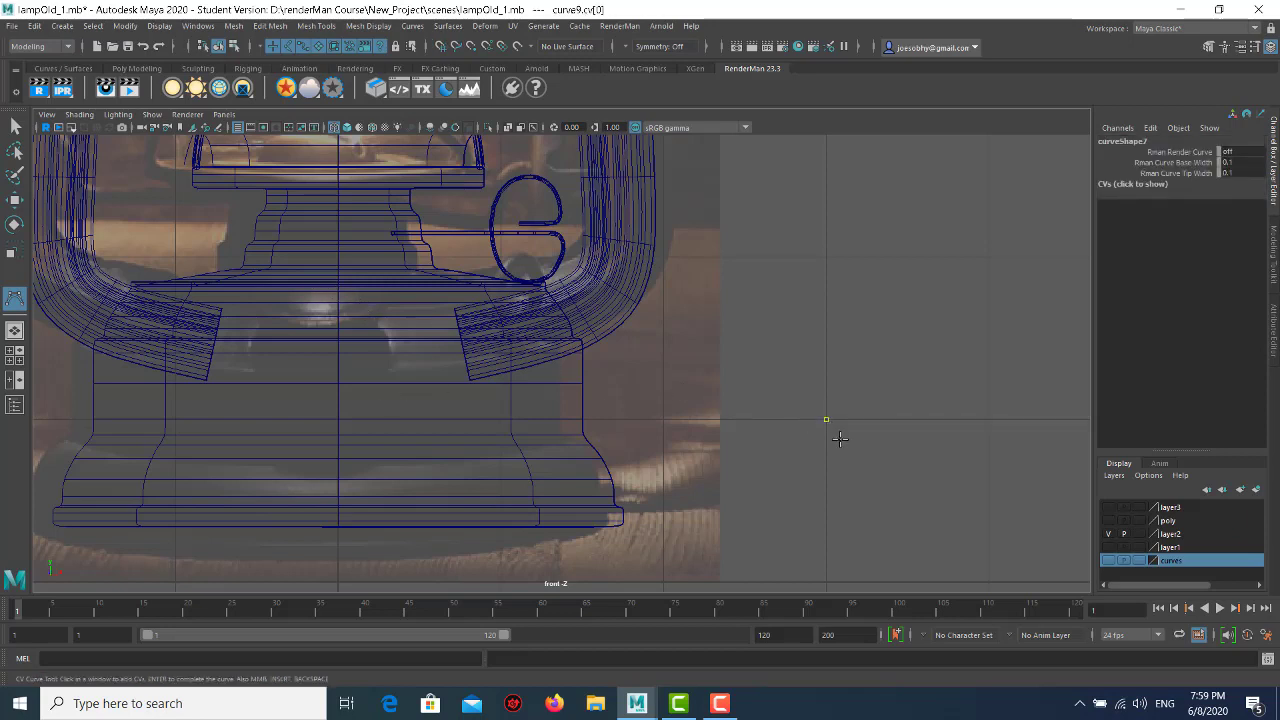
{"action": "left_click", "coordinate": [851, 421]}
{"action": "left_click", "coordinate": [873, 435]}
{"action": "left_click", "coordinate": [879, 438]}
{"action": "left_click", "coordinate": [870, 474]}
{"action": "left_click", "coordinate": [873, 488]}
{"action": "left_click", "coordinate": [877, 501]}
{"action": "left_click", "coordinate": [896, 512]}
{"action": "key", "text": "r"}
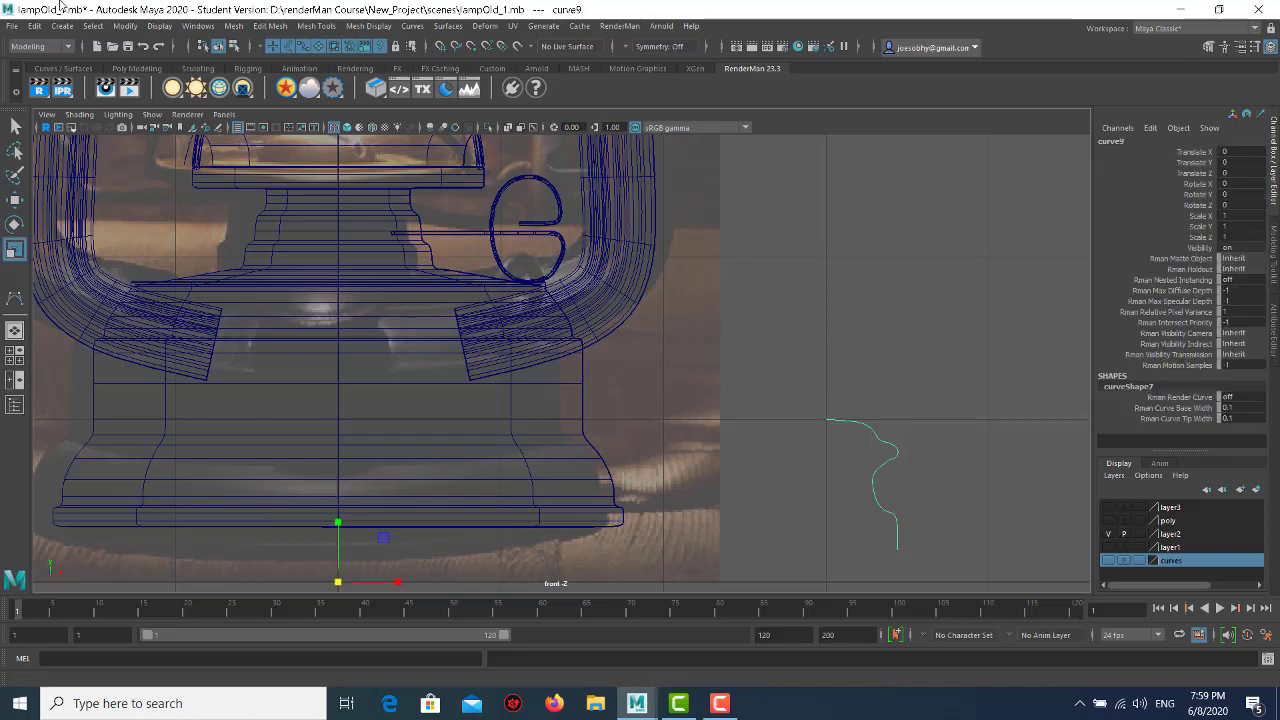
- Snap curve9's pivot to the curve's top end
{"action": "key", "text": "d"}
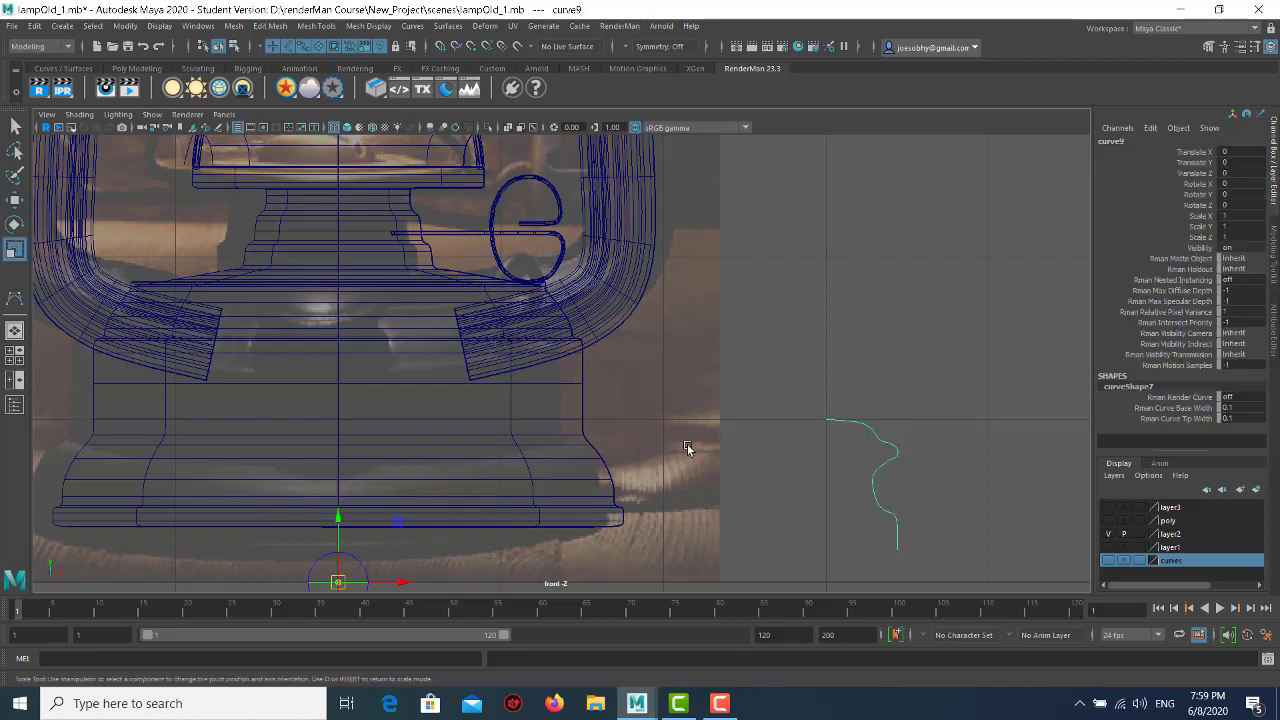
{"action": "scroll", "coordinate": [783, 431], "scroll_direction": "down", "scroll_amount": 4}
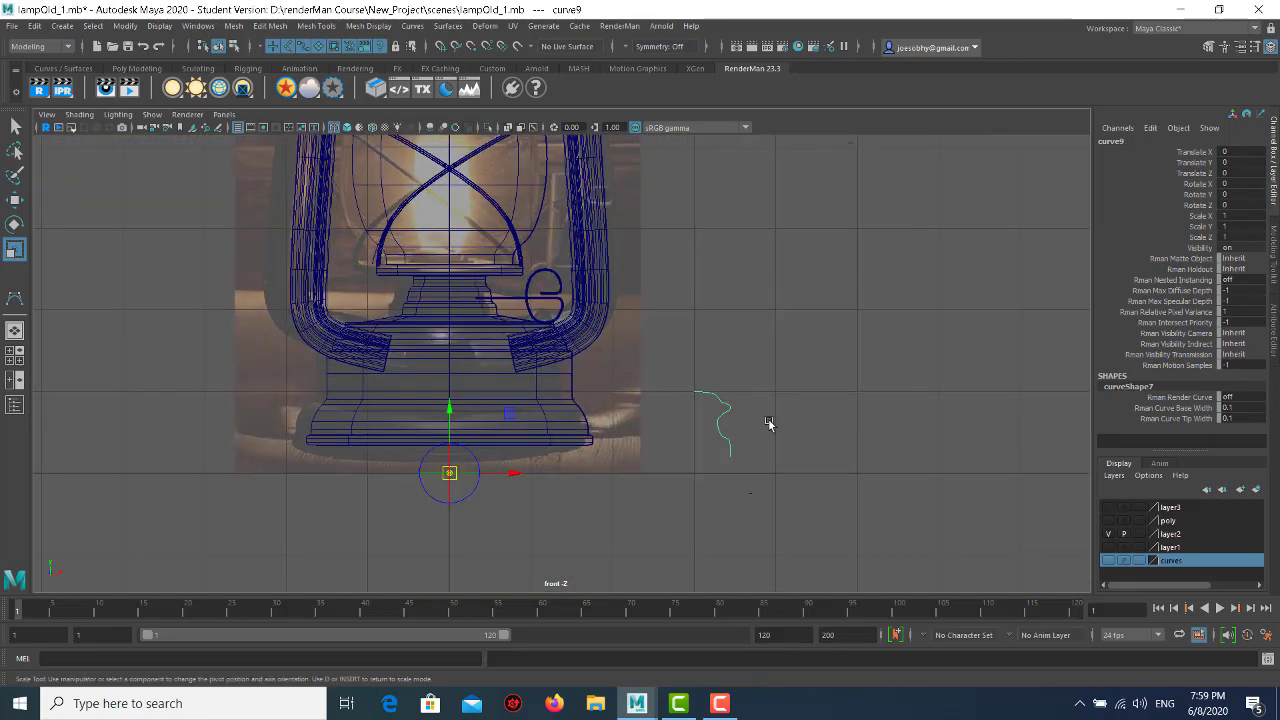
{"action": "key", "text": "c"}
{"action": "middle_click", "coordinate": [712, 395]}
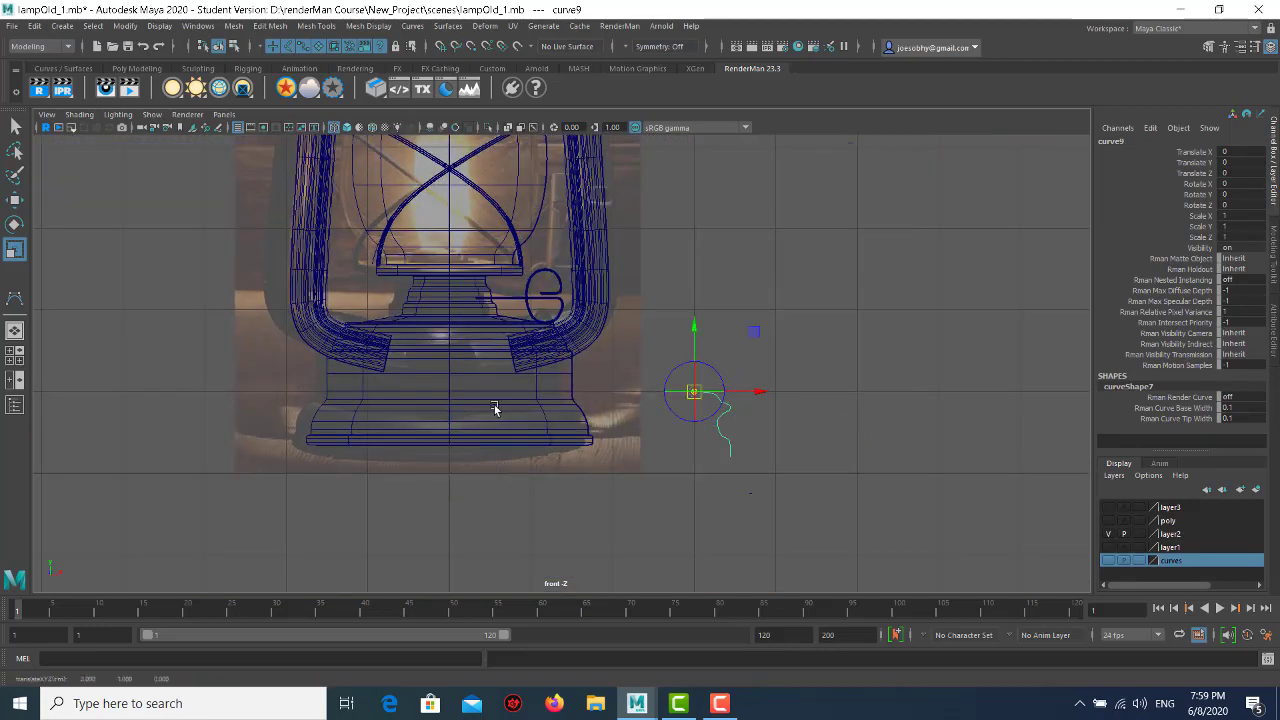
{"action": "key", "text": "d"}
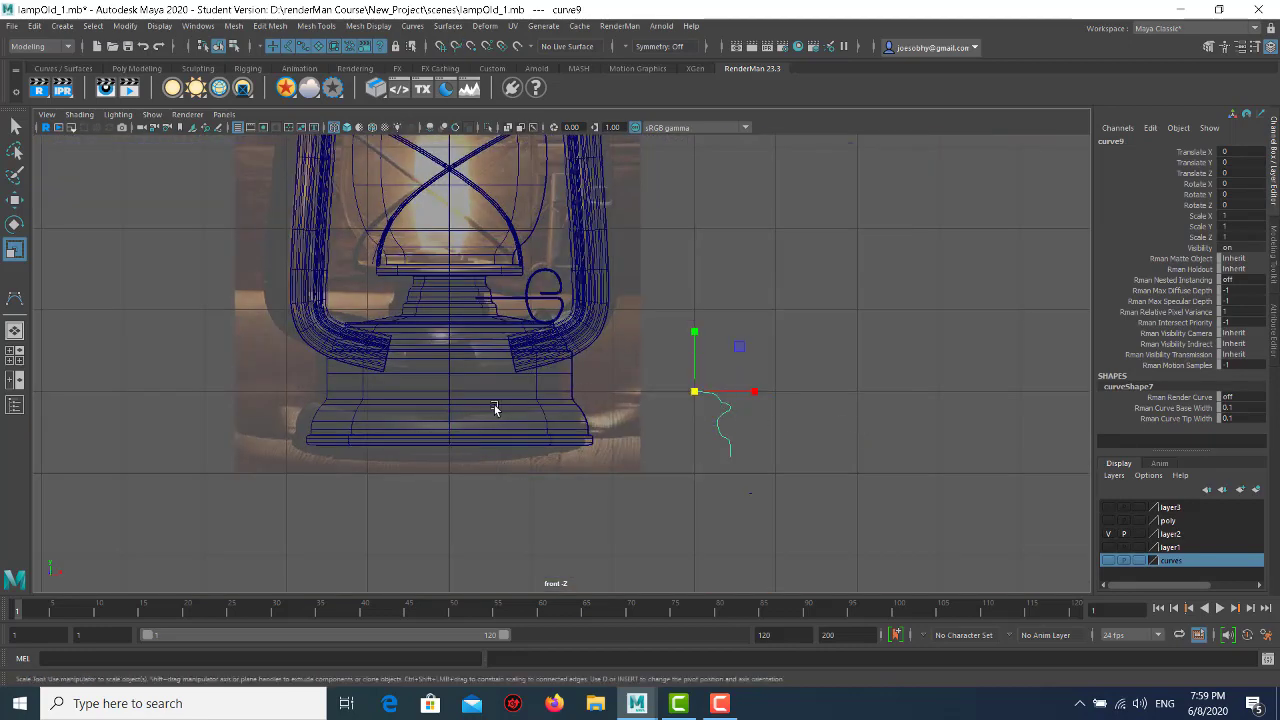
{"action": "left_click", "coordinate": [447, 26]}
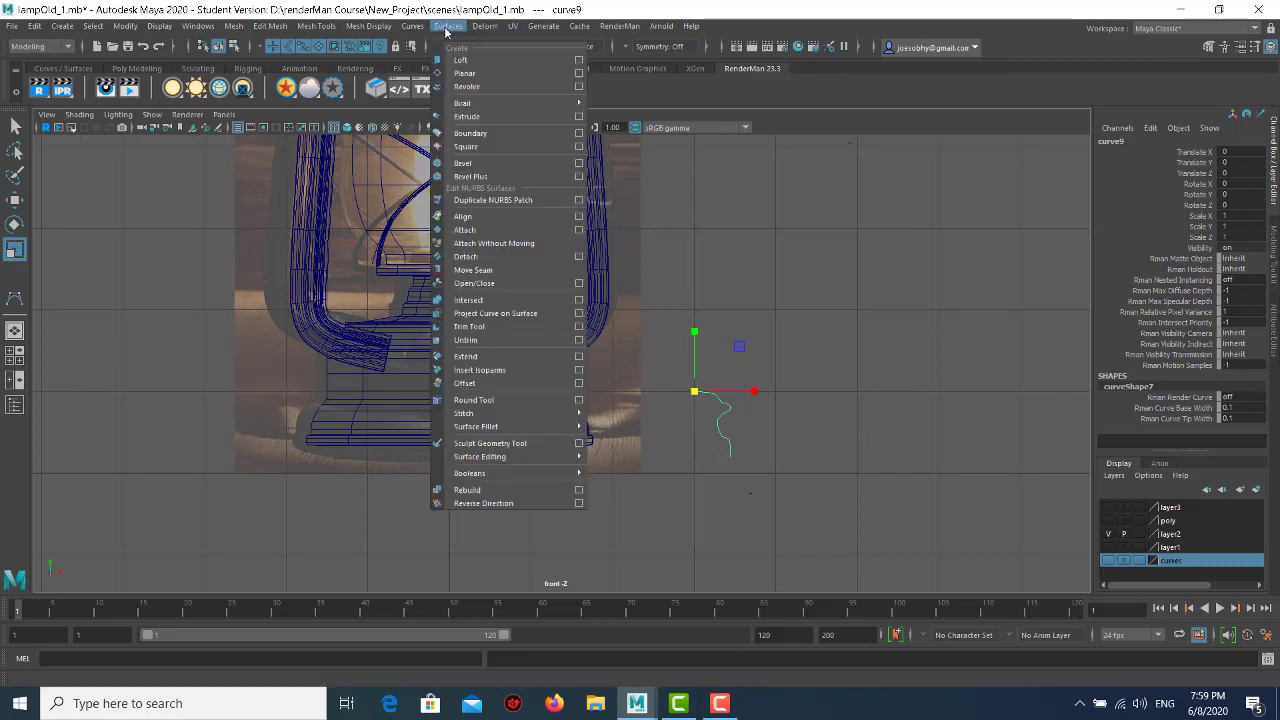
- Revolve the profile curve into a knob surface and reverse its normals
{"action": "left_click", "coordinate": [466, 86]}
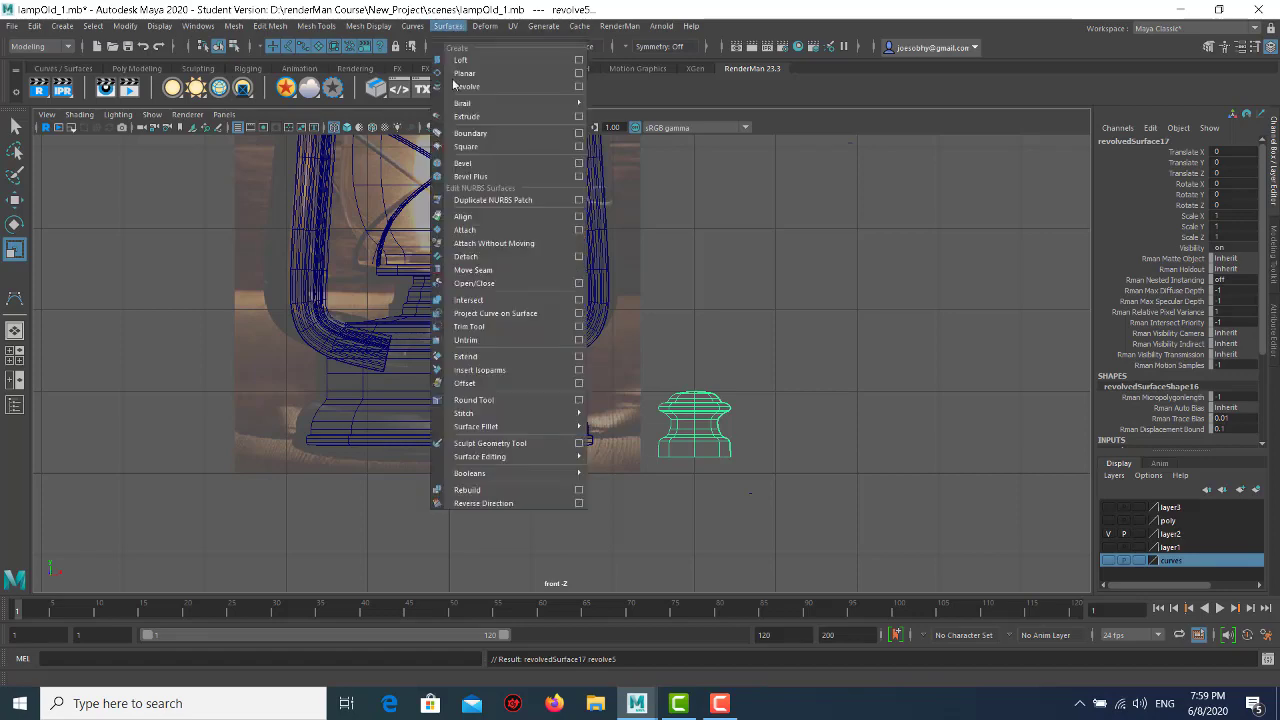
{"action": "left_click", "coordinate": [447, 26]}
{"action": "left_click", "coordinate": [471, 503]}
{"action": "left_click", "coordinate": [700, 371]}
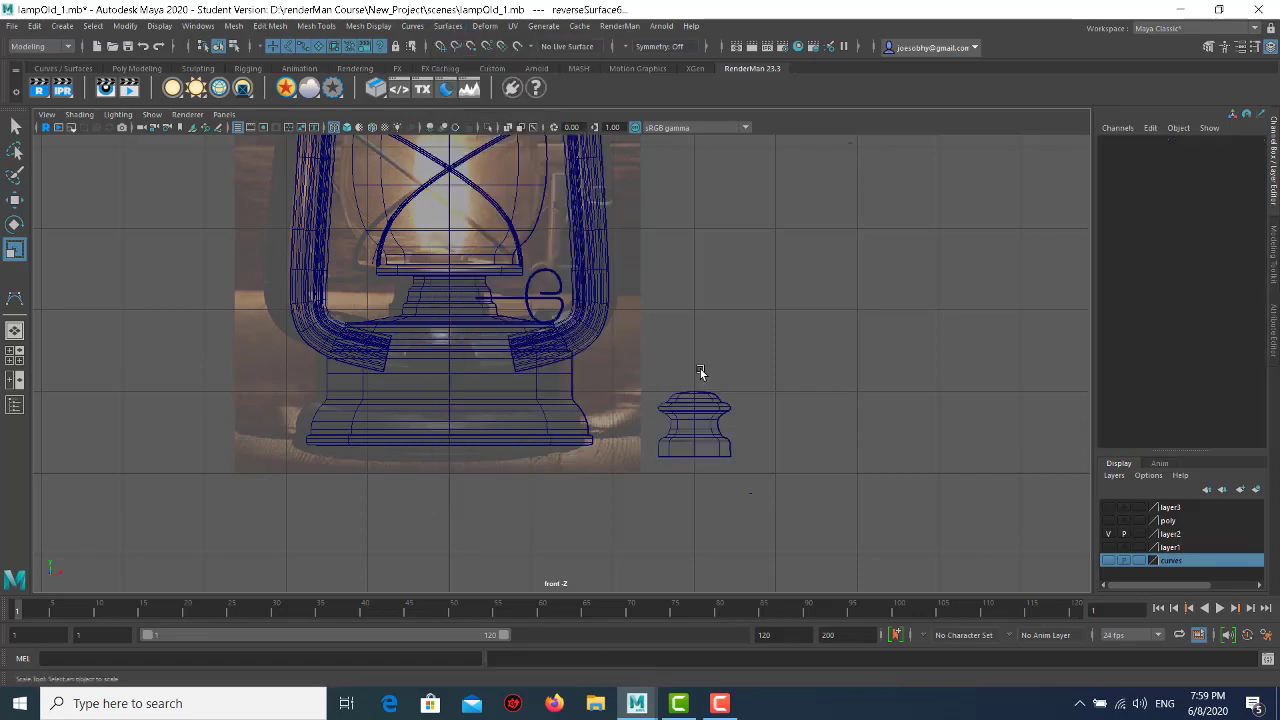
{"action": "left_click", "coordinate": [700, 400]}
- Centre the knob's pivot and move it onto the lantern base
{"action": "key", "text": "w"}
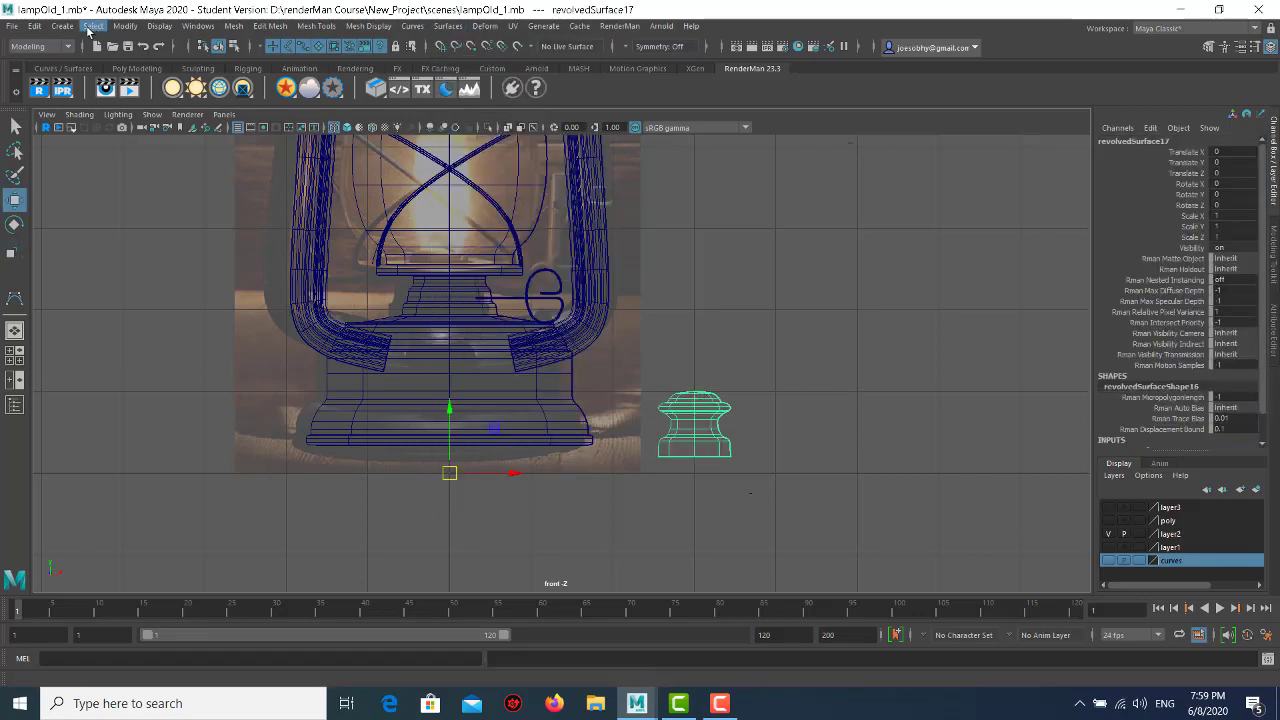
{"action": "left_click", "coordinate": [102, 29]}
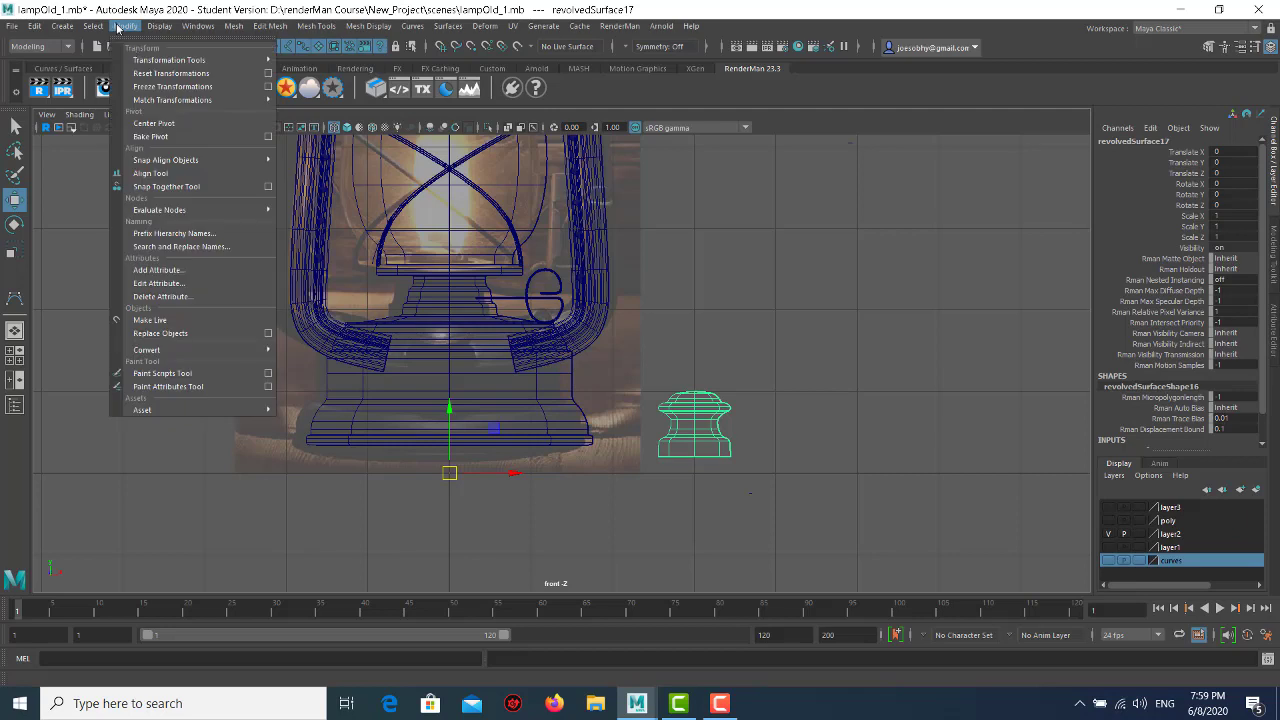
{"action": "left_click", "coordinate": [192, 120]}
{"action": "left_click", "coordinate": [950, 387]}
{"action": "left_click", "coordinate": [700, 406]}
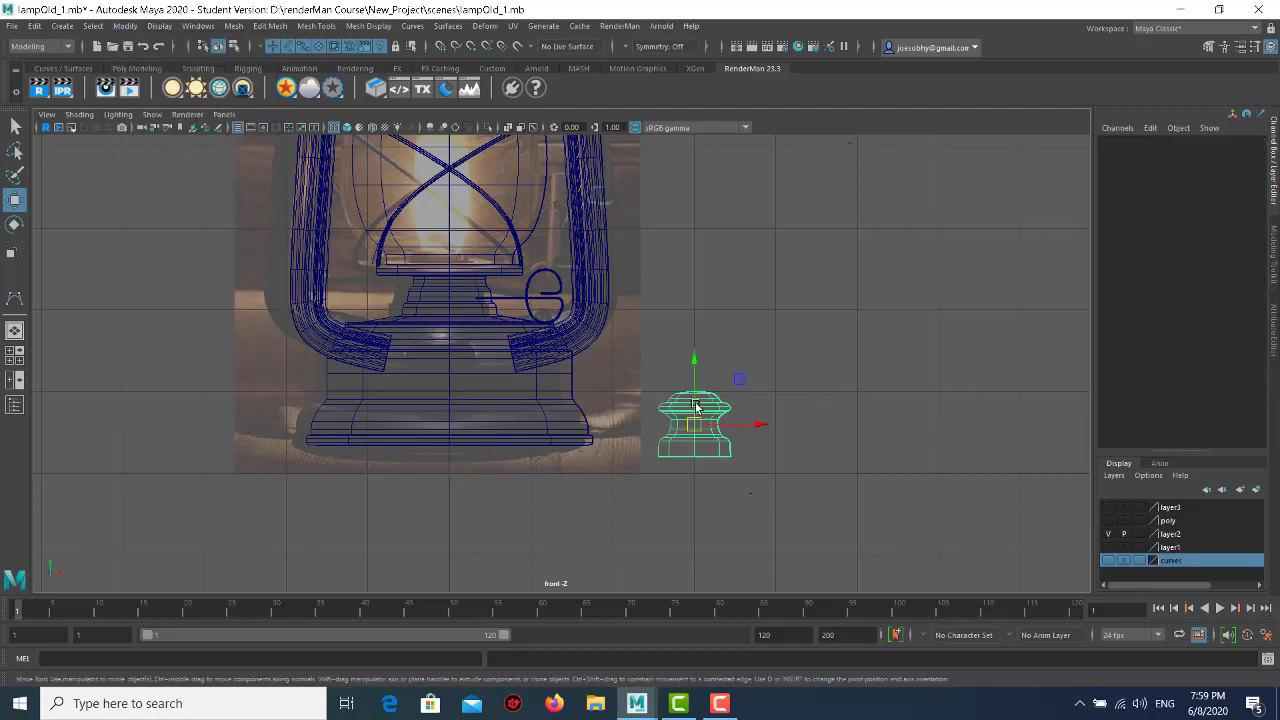
{"action": "left_click_drag", "start_coordinate": [687, 423], "coordinate": [438, 355]}
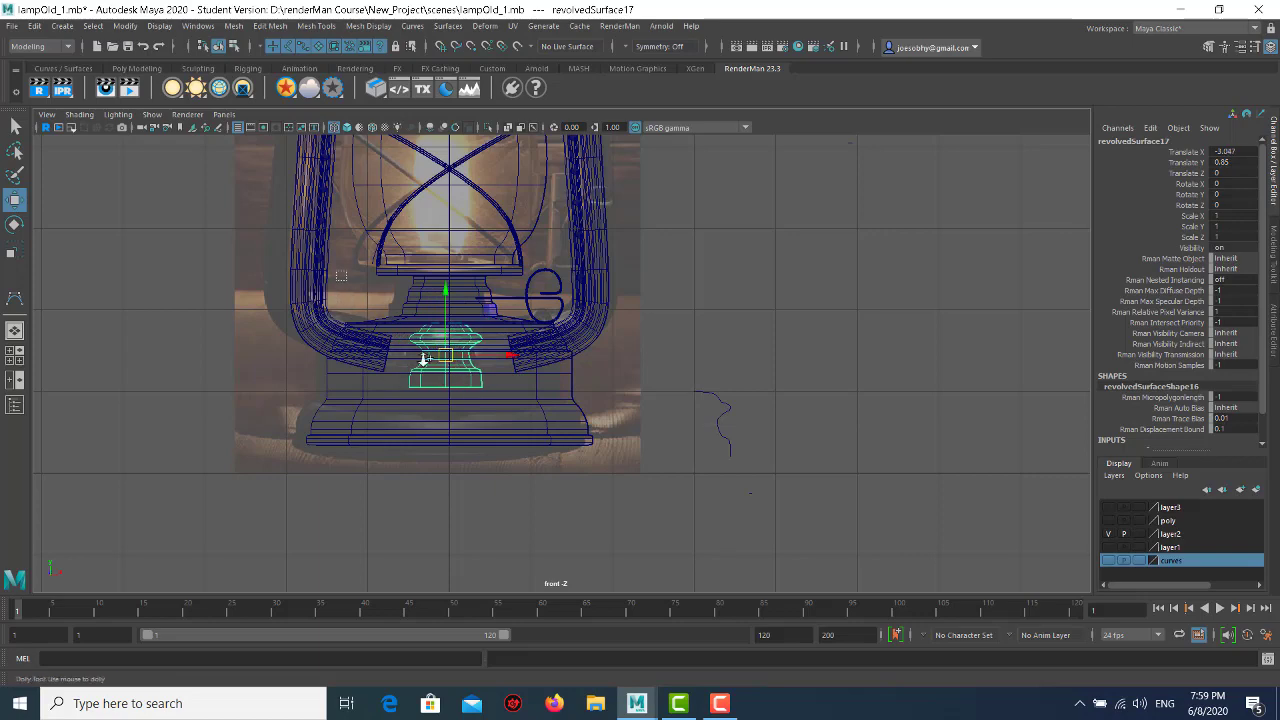
{"action": "right_click_drag", "start_coordinate": [390, 378], "coordinate": [543, 463], "text": "alt"}
- Tilt the knob to Rotate X 61.298 and check it in the perspective view
{"action": "key", "text": "e"}
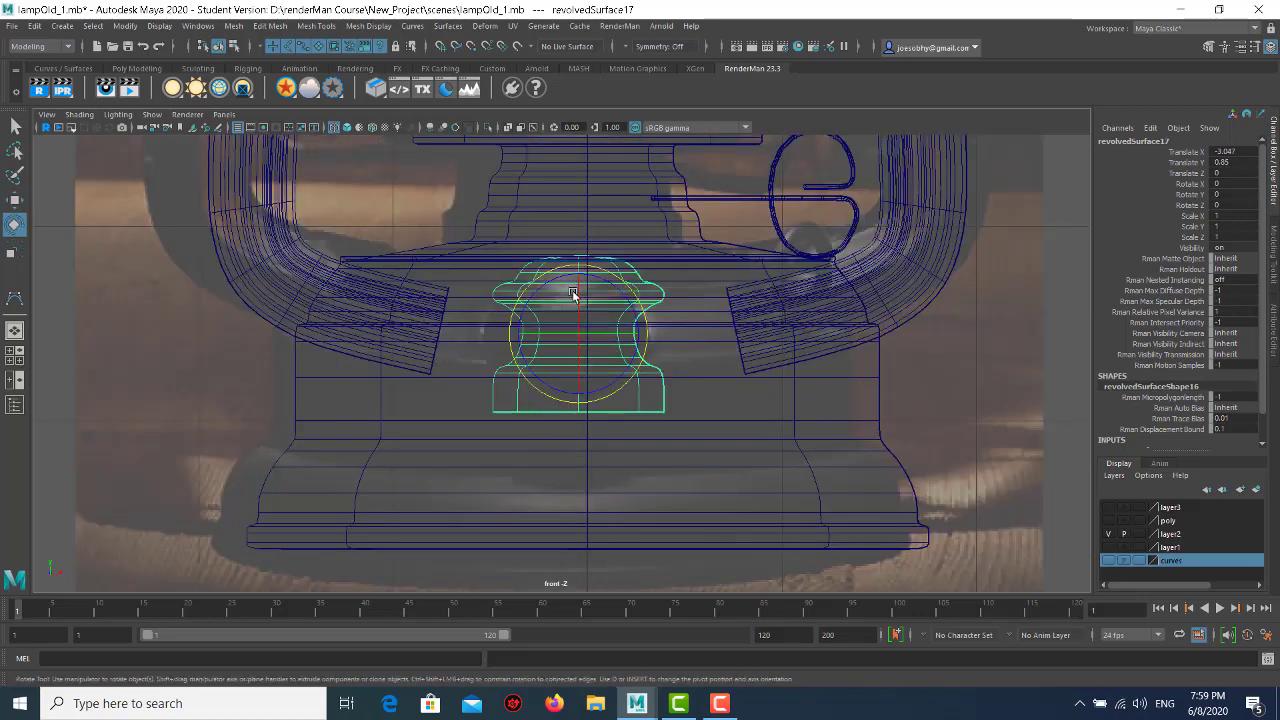
{"action": "mouse_move", "coordinate": [580, 286]}
{"action": "left_mouse_down"}
{"action": "mouse_move", "coordinate": [580, 343]}
{"action": "mouse_move", "coordinate": [598, 346]}
{"action": "left_mouse_up"}
{"action": "key", "text": "space"}
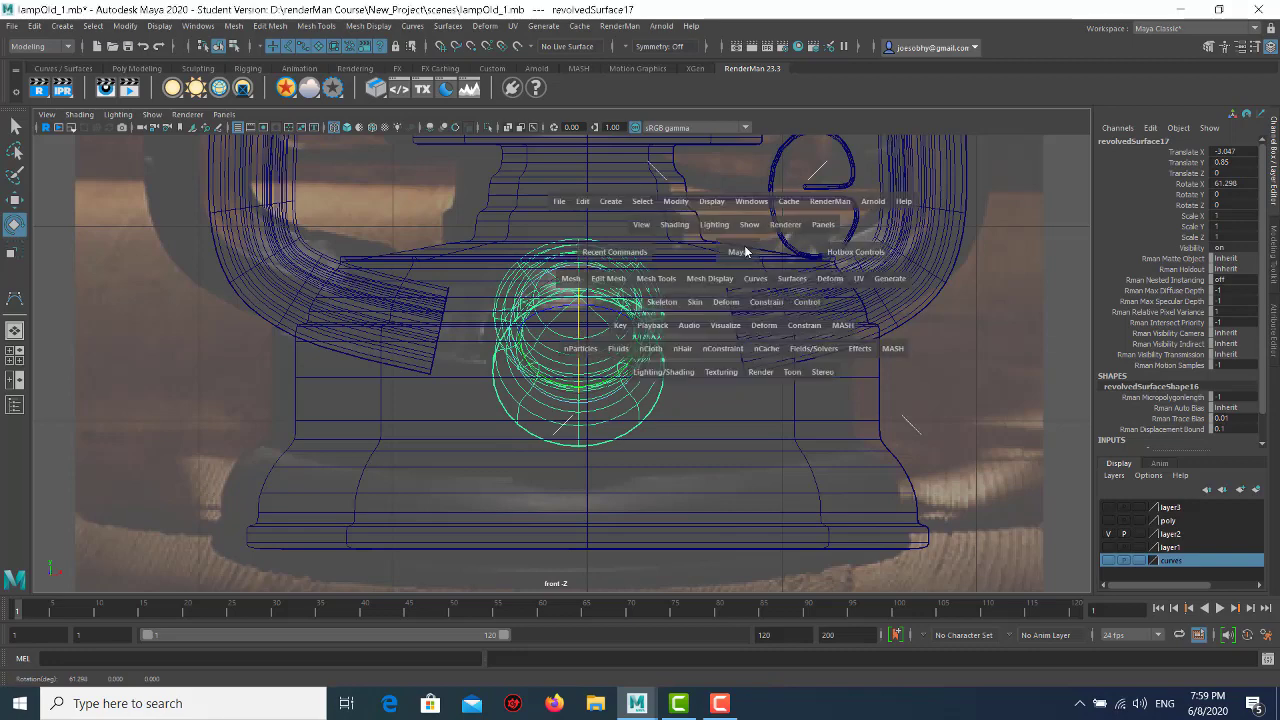
{"action": "key", "text": "space"}
{"action": "key", "text": "space"}
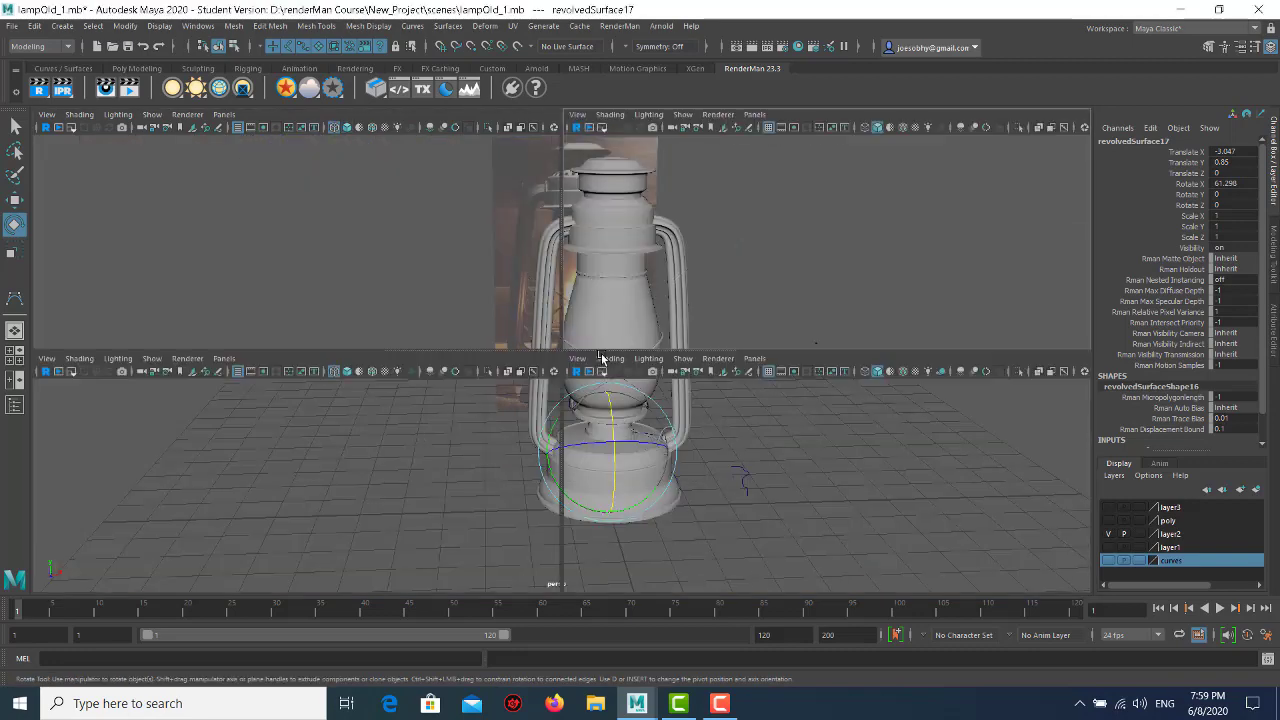
{"action": "key", "text": "space"}
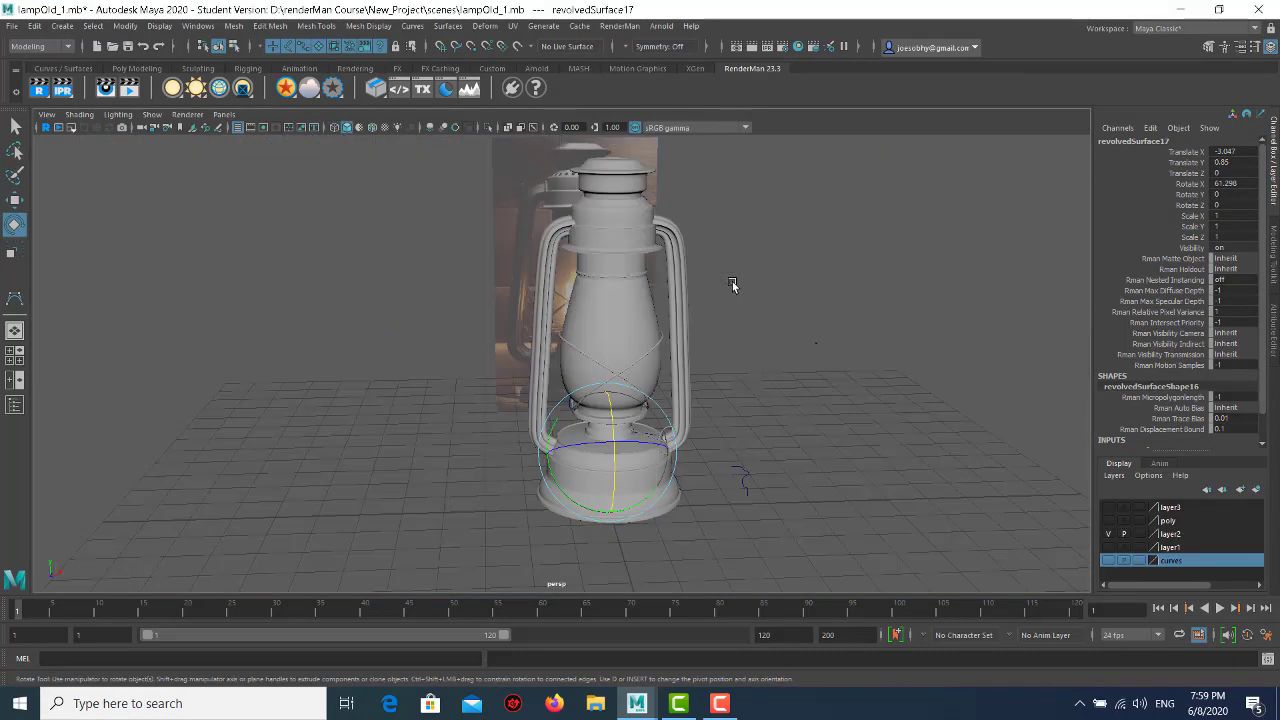
{"action": "key", "text": "f"}
{"action": "mouse_move", "coordinate": [650, 341]}
{"action": "left_mouse_down", "text": "alt"}
{"action": "mouse_move", "coordinate": [588, 329]}
{"action": "mouse_move", "coordinate": [680, 331]}
{"action": "mouse_move", "coordinate": [461, 300]}
{"action": "mouse_move", "coordinate": [723, 343]}
{"action": "left_mouse_up", "text": "alt"}
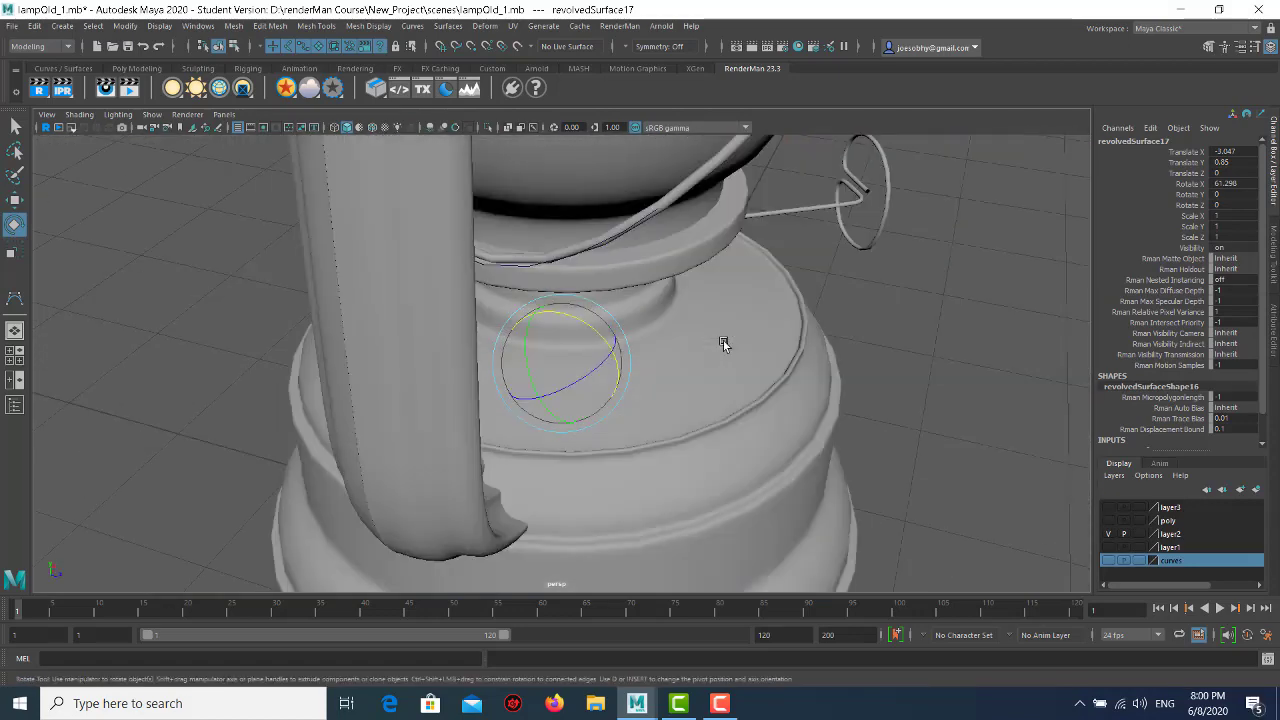
{"action": "key", "text": "w"}
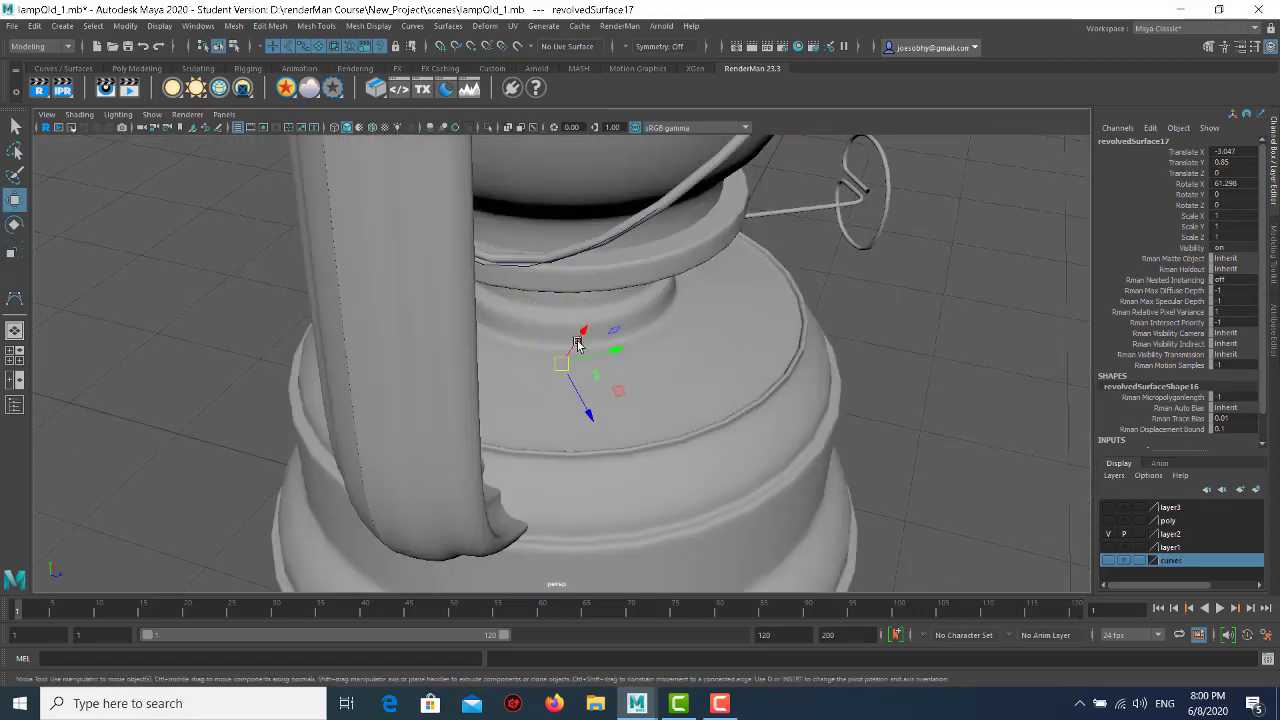
- Set the Move Tool's axis orientation to World
{"action": "double_click", "coordinate": [14, 199]}
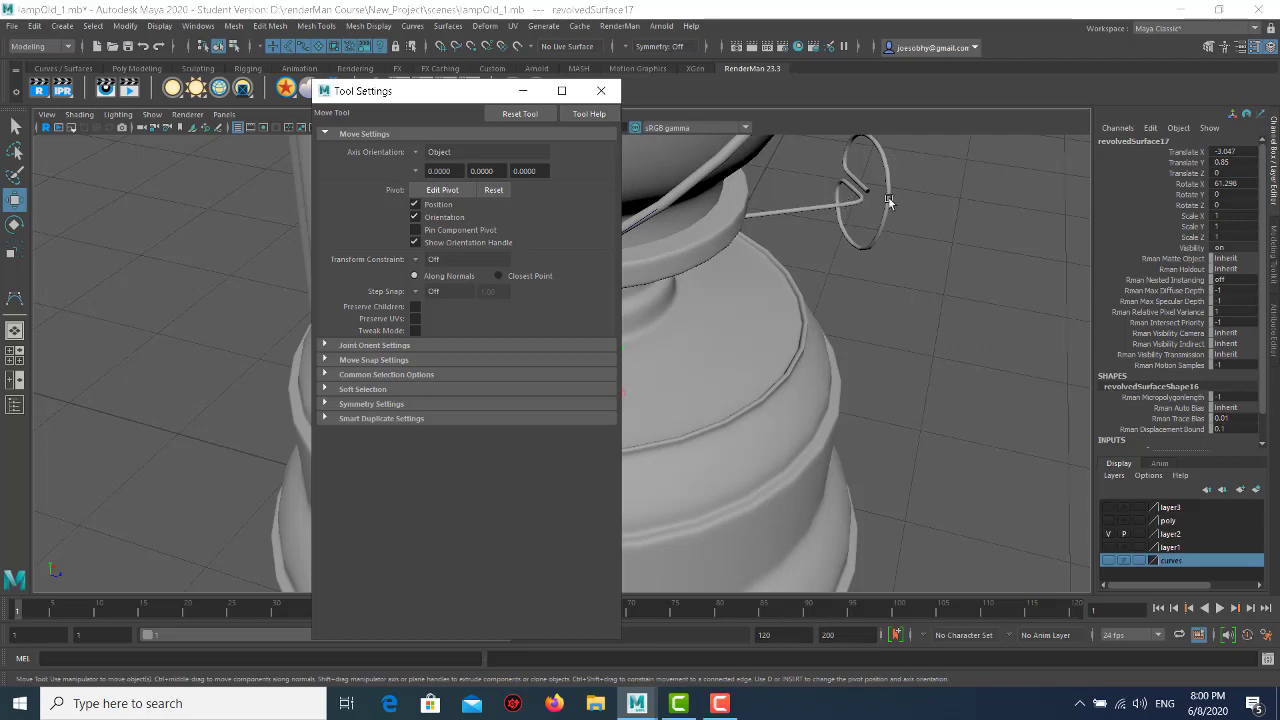
{"action": "left_click", "coordinate": [420, 151]}
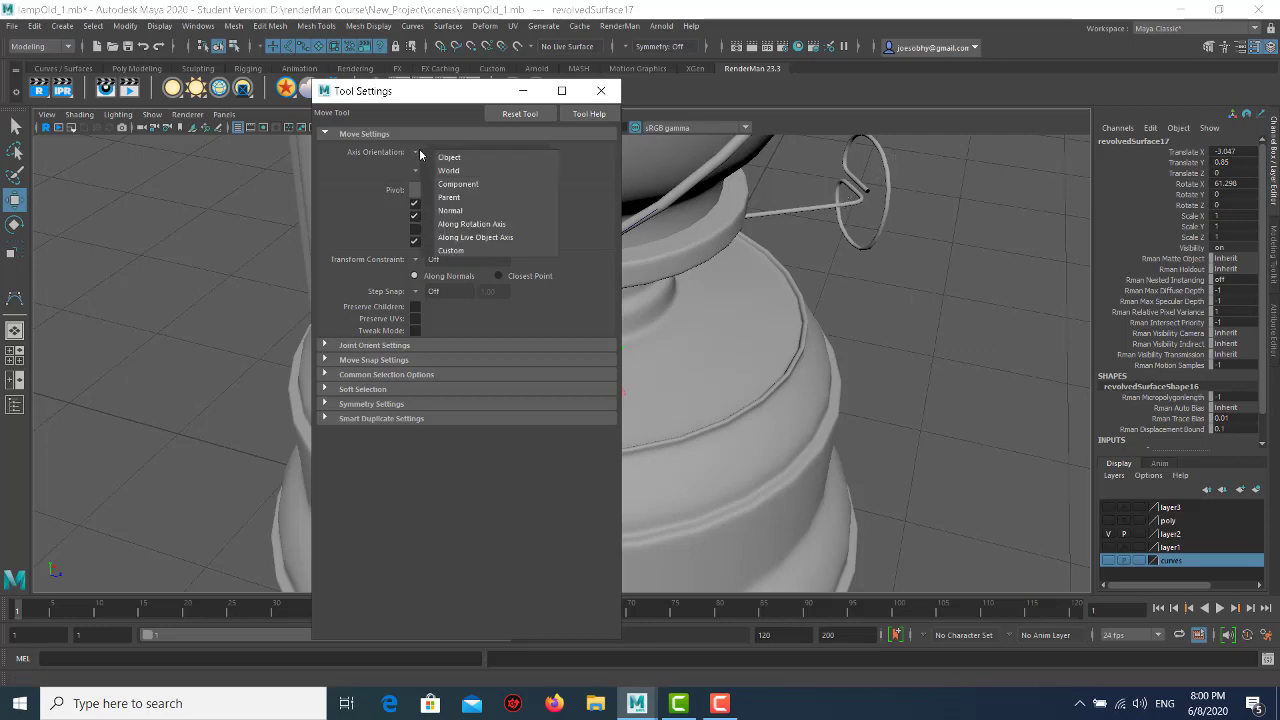
{"action": "left_click", "coordinate": [449, 170]}
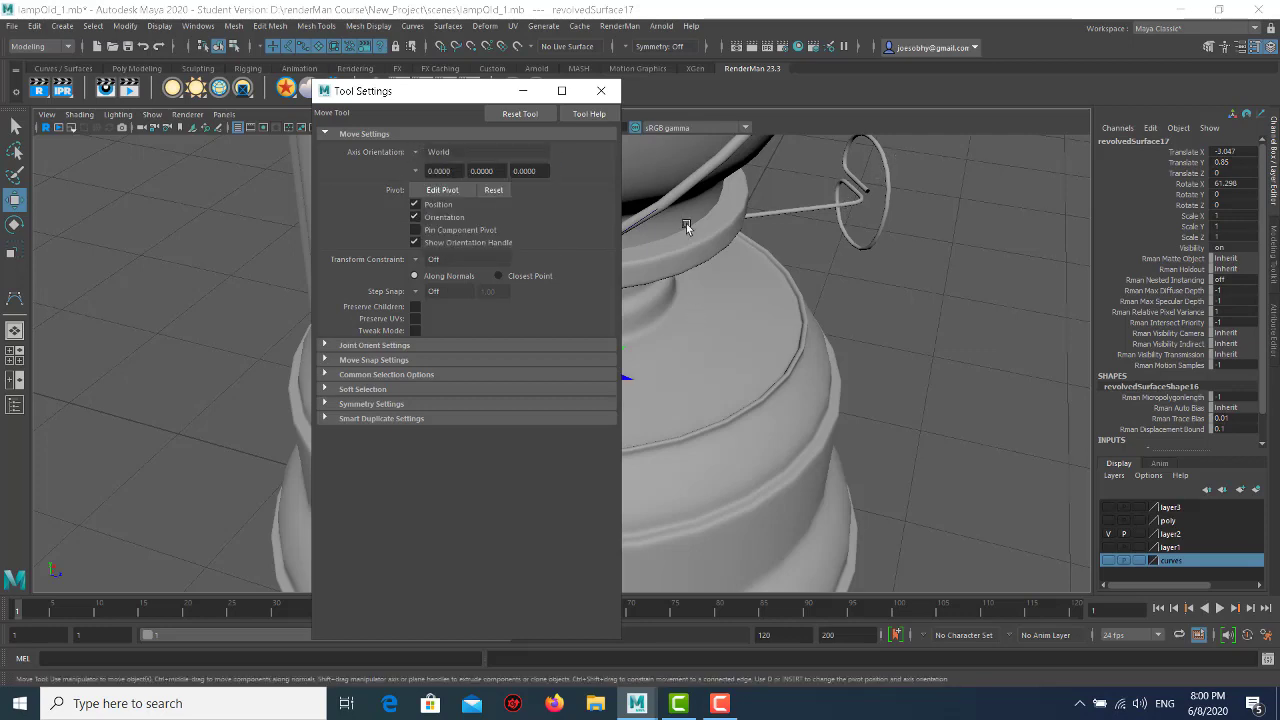
{"action": "left_click", "coordinate": [601, 90]}
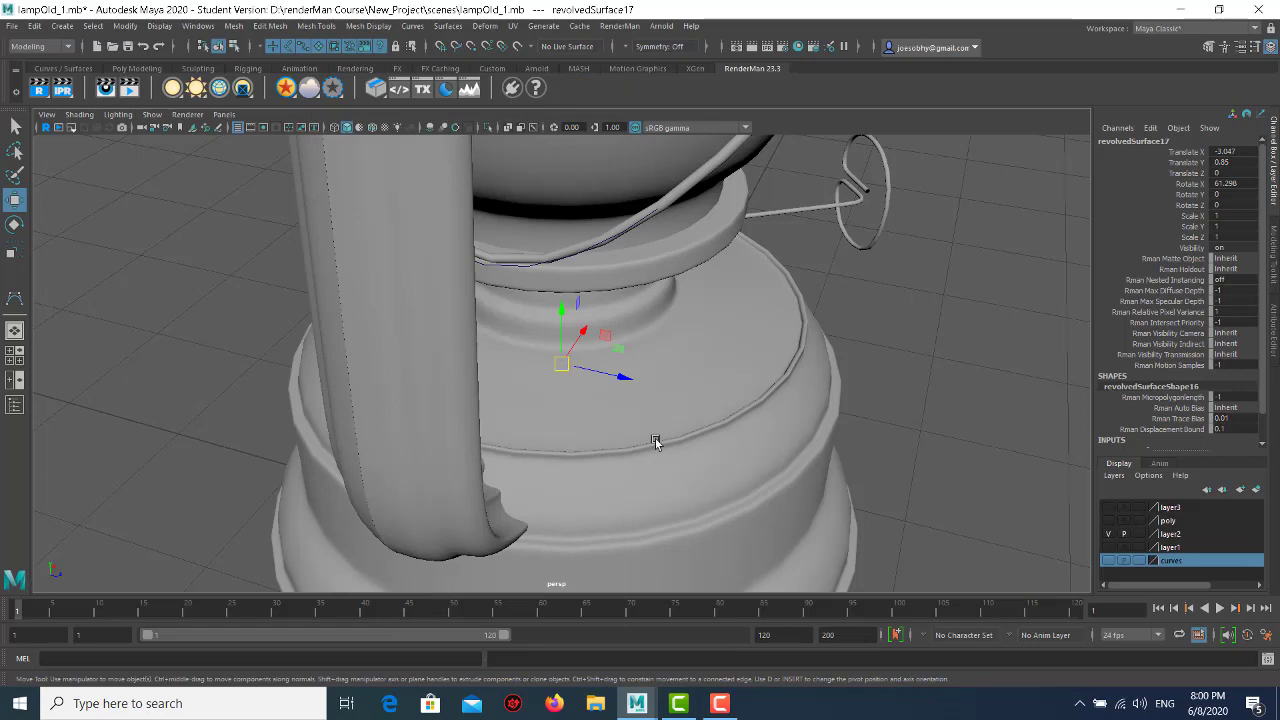
- Pull the knob out along Z onto the lamp base and shrink it to about a third
{"action": "mouse_move", "coordinate": [622, 374]}
{"action": "left_mouse_down"}
{"action": "mouse_move", "coordinate": [868, 416]}
{"action": "mouse_move", "coordinate": [731, 418]}
{"action": "left_mouse_up"}
{"action": "key", "text": "r"}
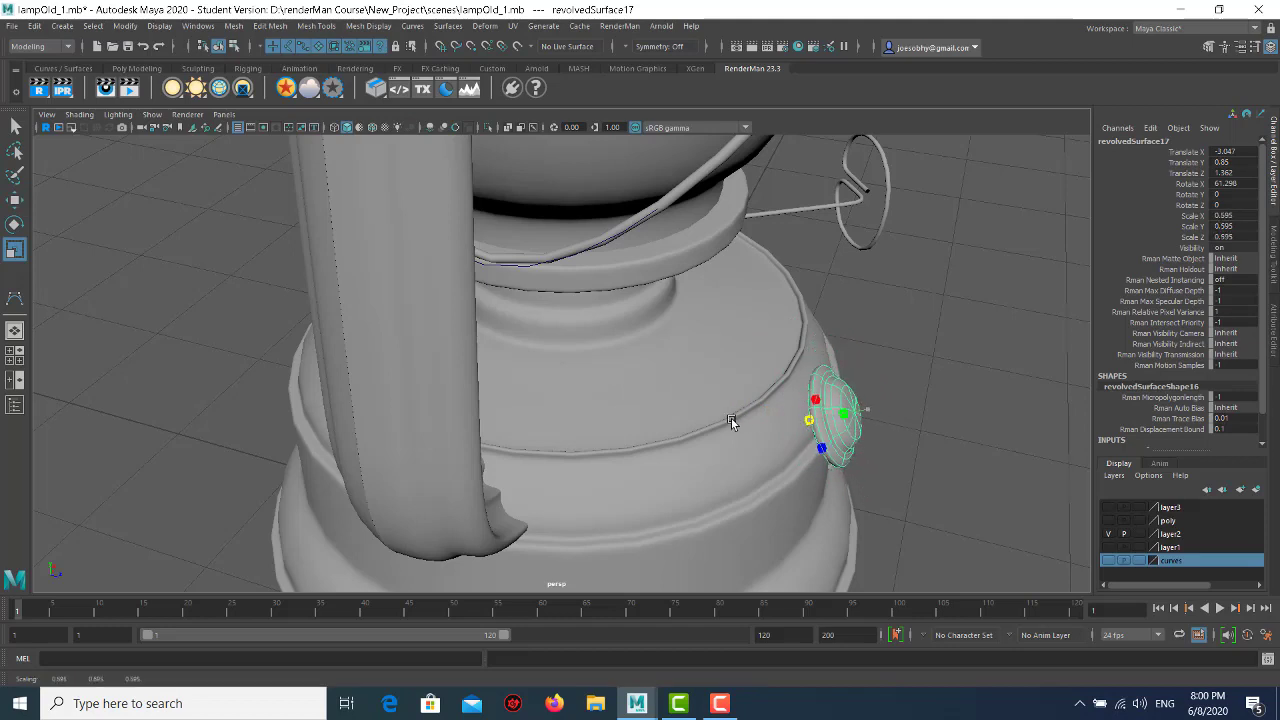
{"action": "key", "text": "w"}
{"action": "mouse_move", "coordinate": [866, 436]}
{"action": "left_mouse_down"}
{"action": "mouse_move", "coordinate": [928, 443]}
{"action": "mouse_move", "coordinate": [912, 420]}
{"action": "mouse_move", "coordinate": [905, 330]}
{"action": "mouse_move", "coordinate": [869, 366]}
{"action": "mouse_move", "coordinate": [757, 357]}
{"action": "left_mouse_up"}
{"action": "key", "text": "r"}
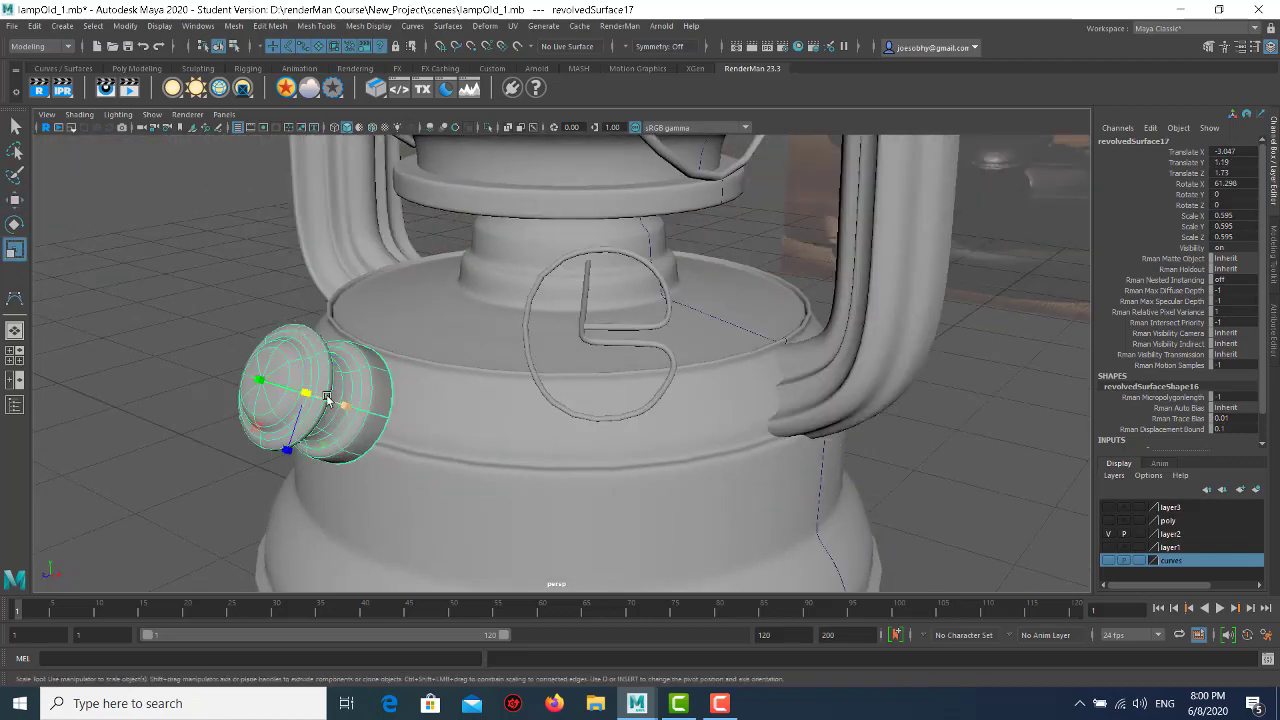
{"action": "left_click_drag", "start_coordinate": [311, 397], "coordinate": [287, 409]}
{"action": "key", "text": "w"}
{"action": "left_click_drag", "start_coordinate": [205, 345], "coordinate": [266, 356]}
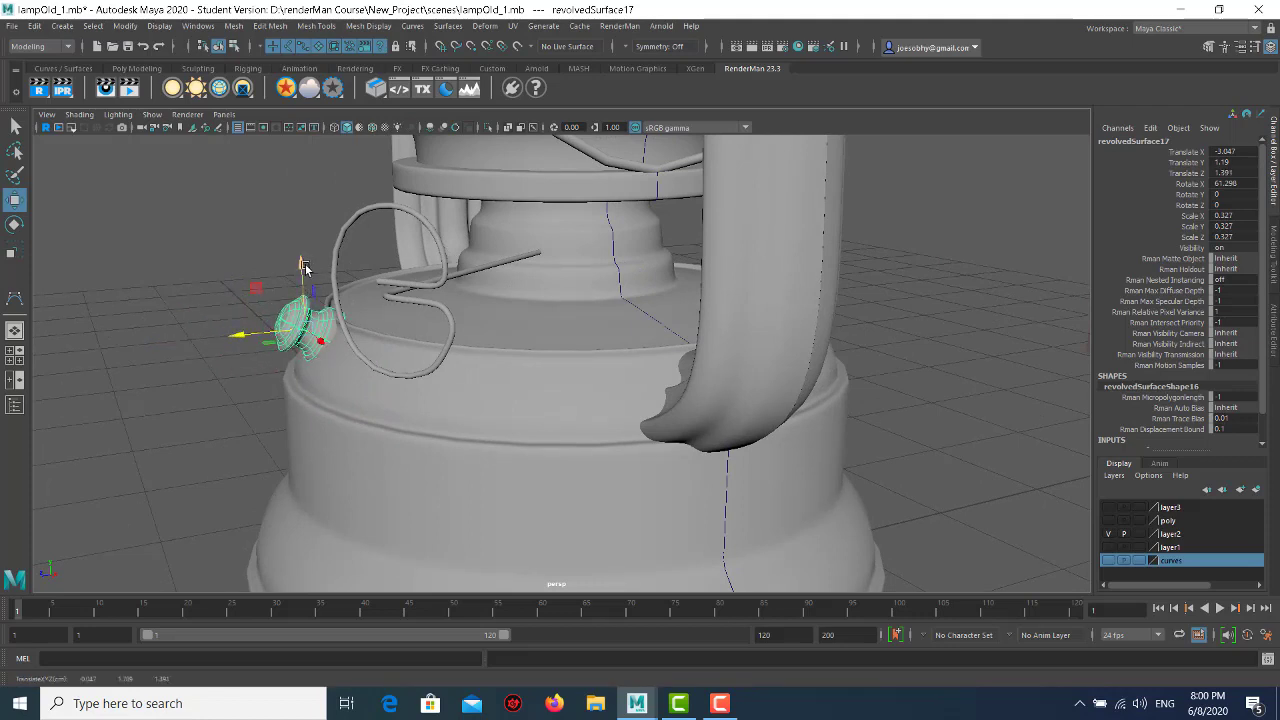
{"action": "left_click_drag", "start_coordinate": [301, 265], "coordinate": [303, 294]}
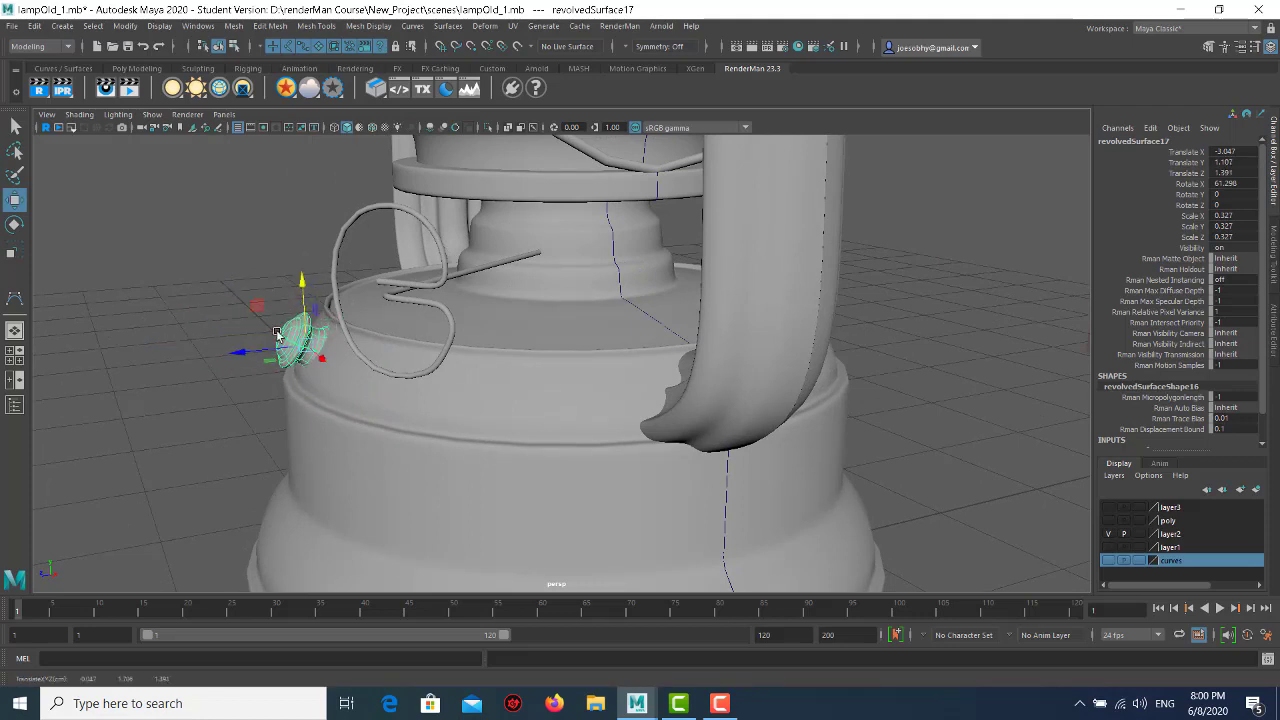
{"action": "mouse_move", "coordinate": [263, 353]}
{"action": "left_mouse_down"}
{"action": "mouse_move", "coordinate": [243, 356]}
{"action": "mouse_move", "coordinate": [465, 343]}
{"action": "left_mouse_up"}
- Enlarge the knob slightly to 0.383 scale and raise it onto the base's shoulder at Translate Z 1.47
{"action": "left_click", "coordinate": [935, 436]}
{"action": "mouse_move", "coordinate": [943, 434]}
{"action": "right_mouse_down", "text": "alt"}
{"action": "mouse_move", "coordinate": [629, 368]}
{"action": "mouse_move", "coordinate": [553, 373]}
{"action": "mouse_move", "coordinate": [674, 483]}
{"action": "right_mouse_up", "text": "alt"}
{"action": "left_click", "coordinate": [608, 368]}
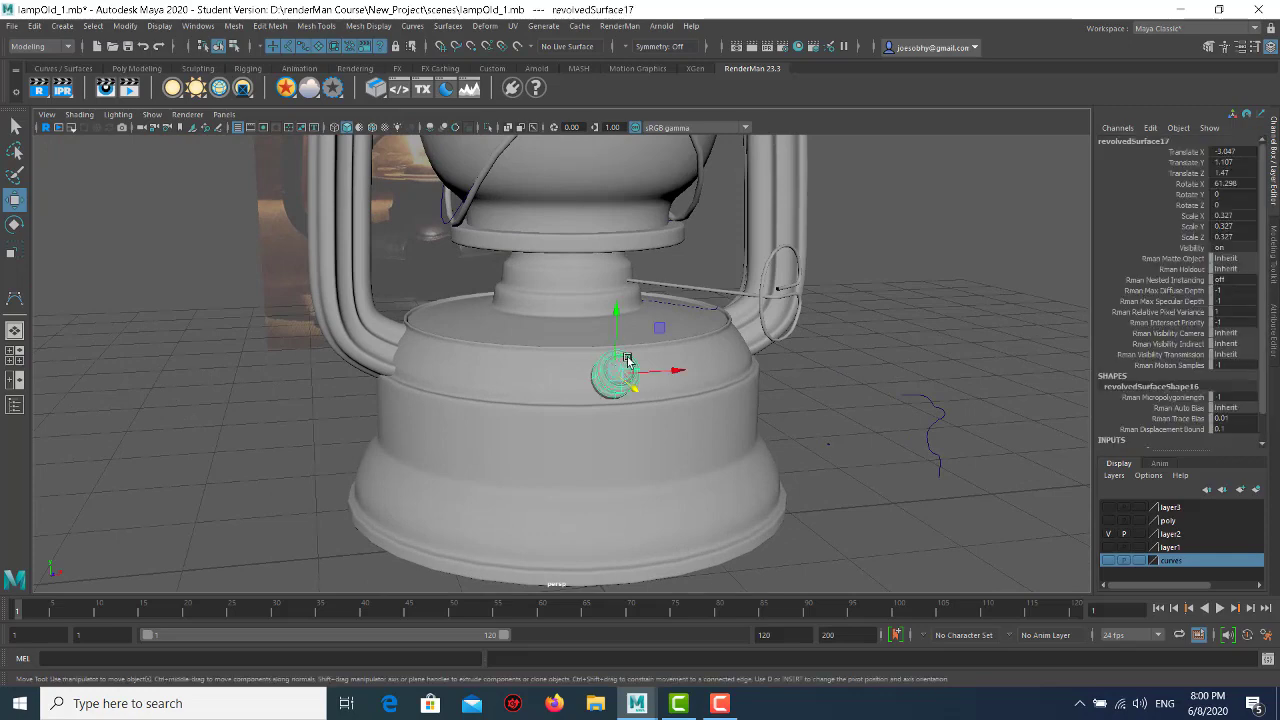
{"action": "right_click_drag", "start_coordinate": [612, 366], "coordinate": [659, 386], "text": "alt"}
{"action": "key", "text": "r"}
{"action": "mouse_move", "coordinate": [660, 386]}
{"action": "left_mouse_down"}
{"action": "mouse_move", "coordinate": [676, 384]}
{"action": "mouse_move", "coordinate": [638, 414]}
{"action": "left_mouse_up"}
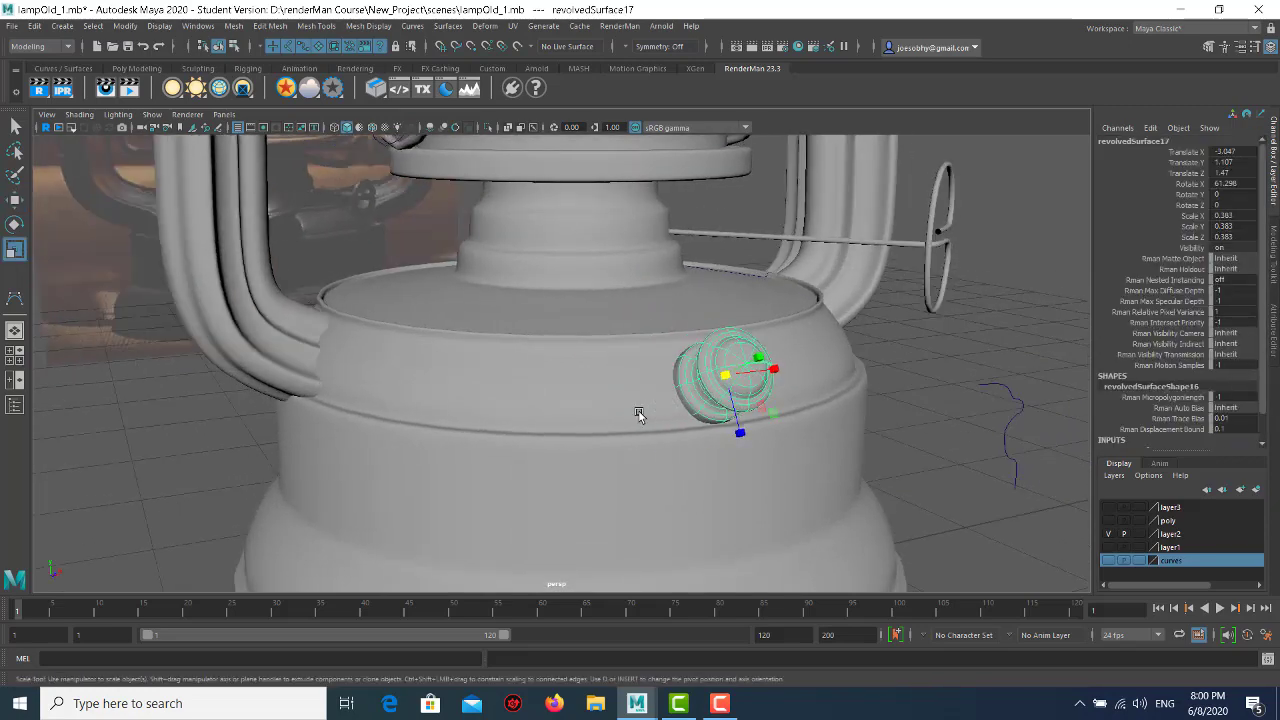
{"action": "key", "text": "w"}
{"action": "left_click_drag", "start_coordinate": [725, 375], "coordinate": [729, 308]}
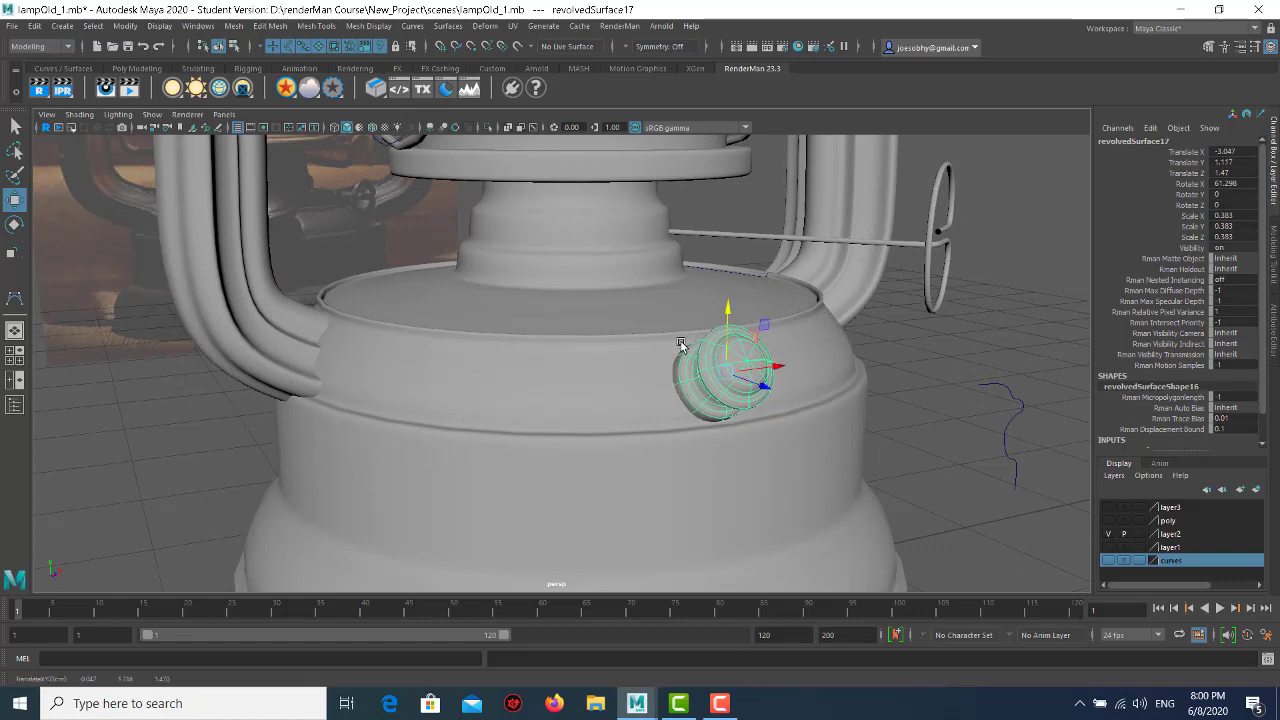
- Shrink the hook ring extrudedSurface13 to 0.77 scale
{"action": "left_click", "coordinate": [909, 332]}
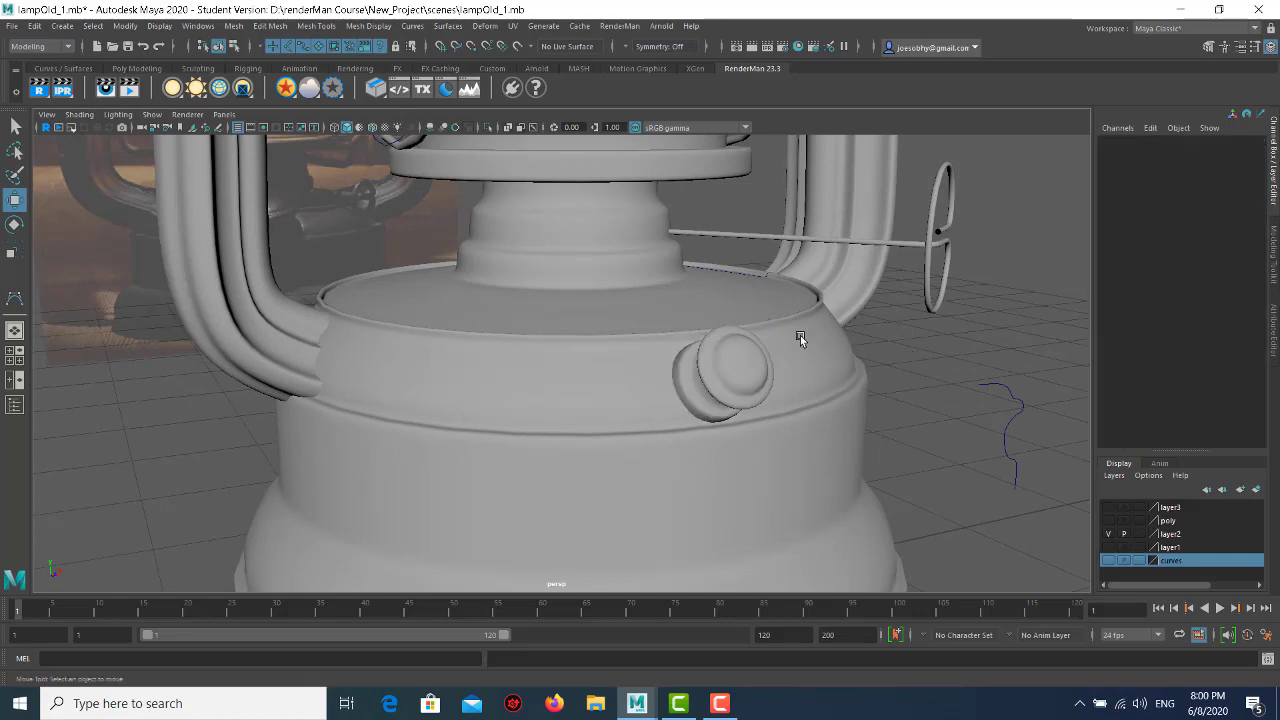
{"action": "scroll", "coordinate": [860, 330], "scroll_direction": "down", "scroll_amount": 3}
{"action": "left_click", "coordinate": [787, 328]}
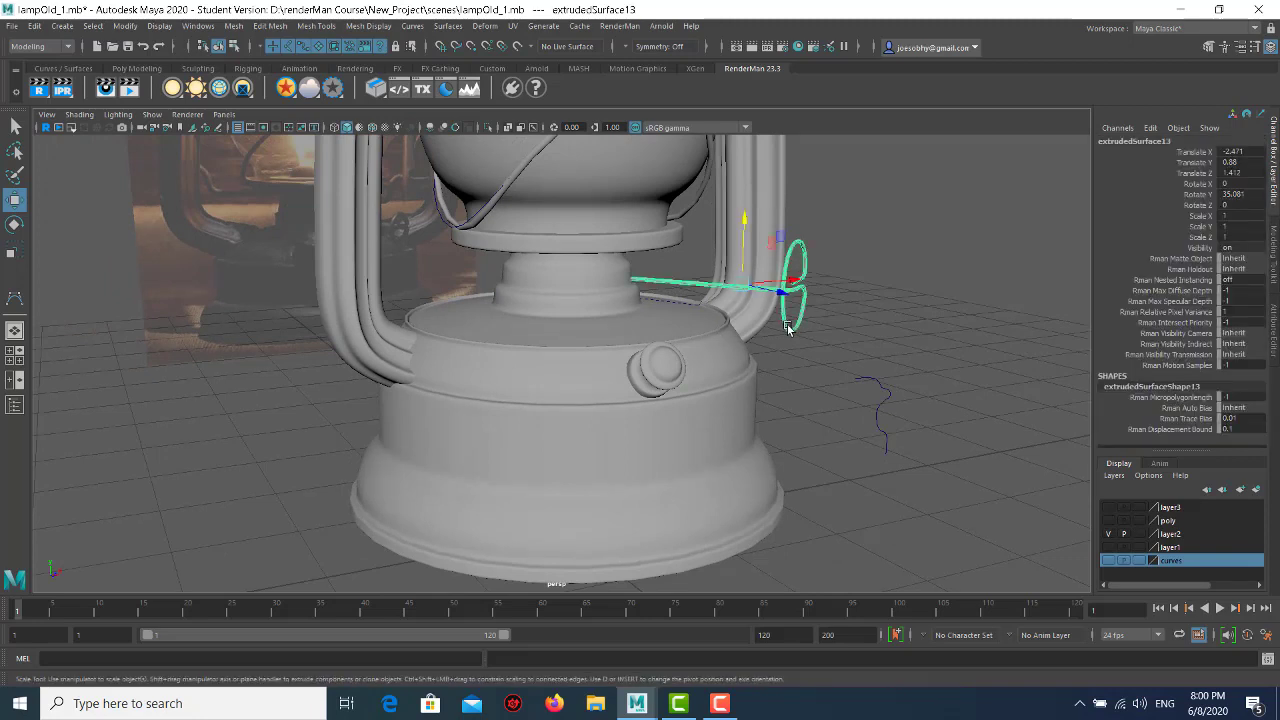
{"action": "key", "text": "r"}
{"action": "left_click_drag", "start_coordinate": [740, 286], "coordinate": [755, 334]}
{"action": "key", "text": "w"}
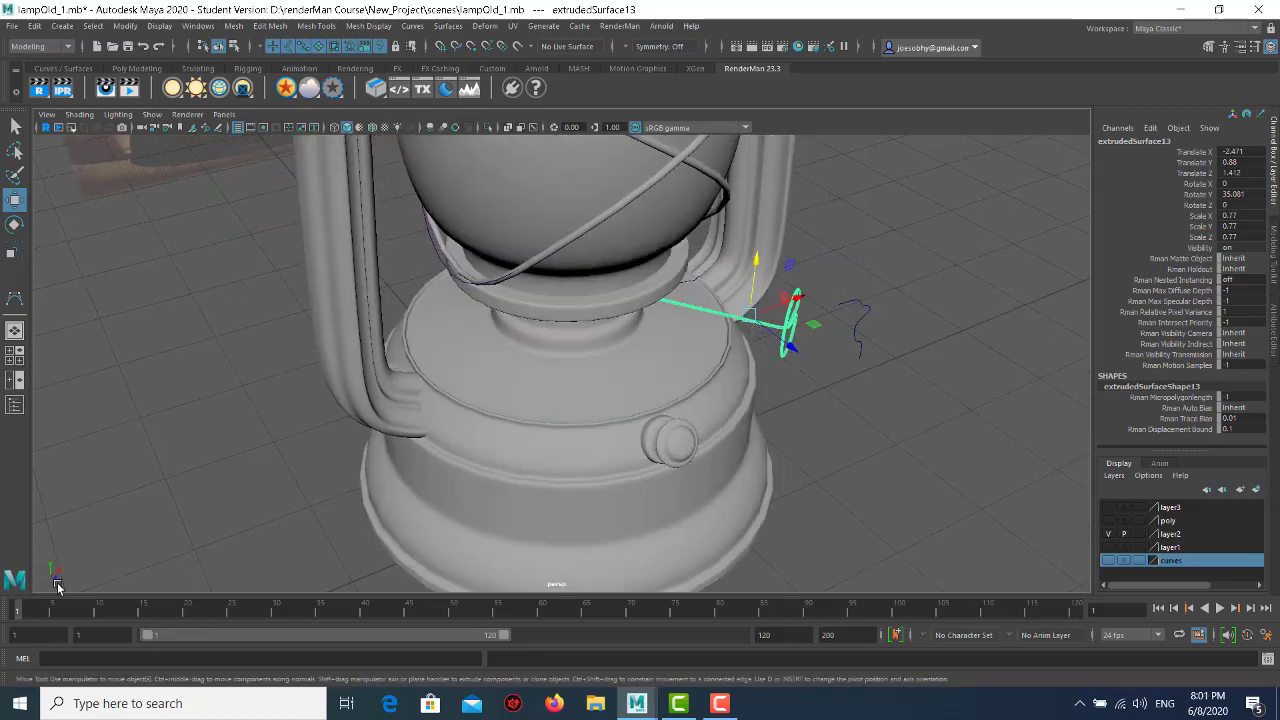
- Switch the move axes to Object and slide the hook ring toward the lamp (X -2.708, Z 1.074)
{"action": "double_click", "coordinate": [15, 200]}
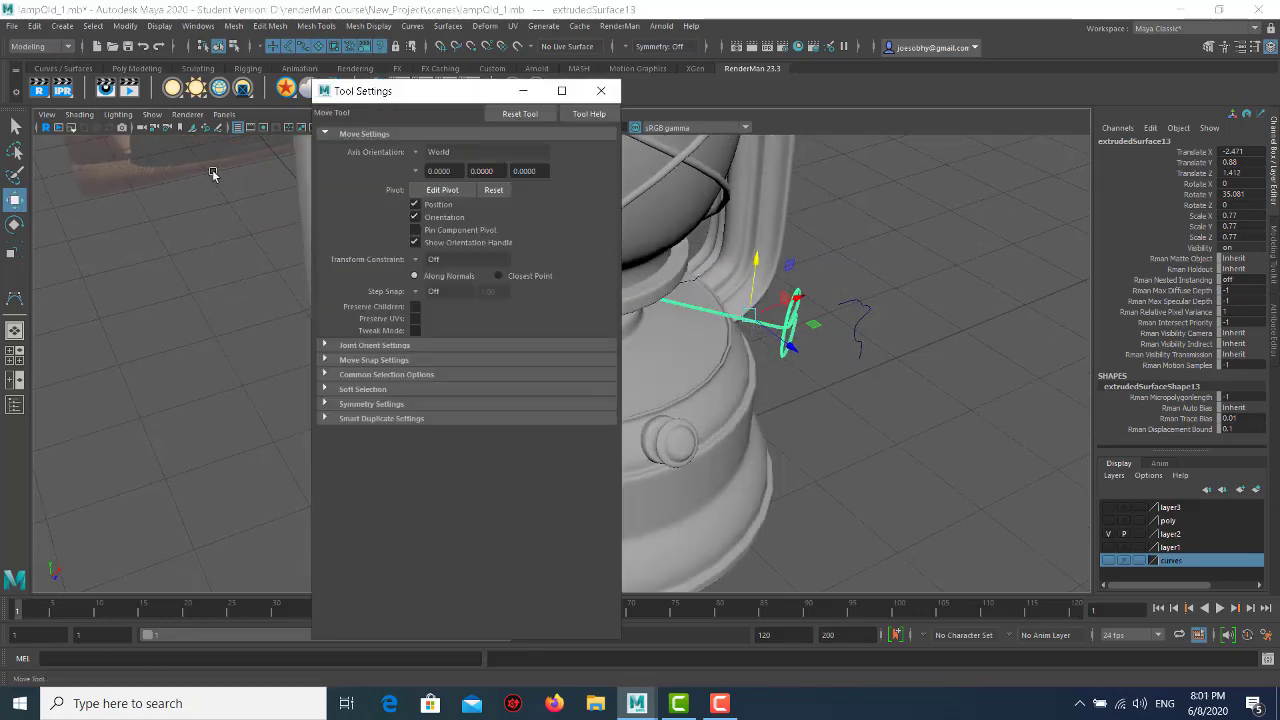
{"action": "left_click", "coordinate": [415, 152]}
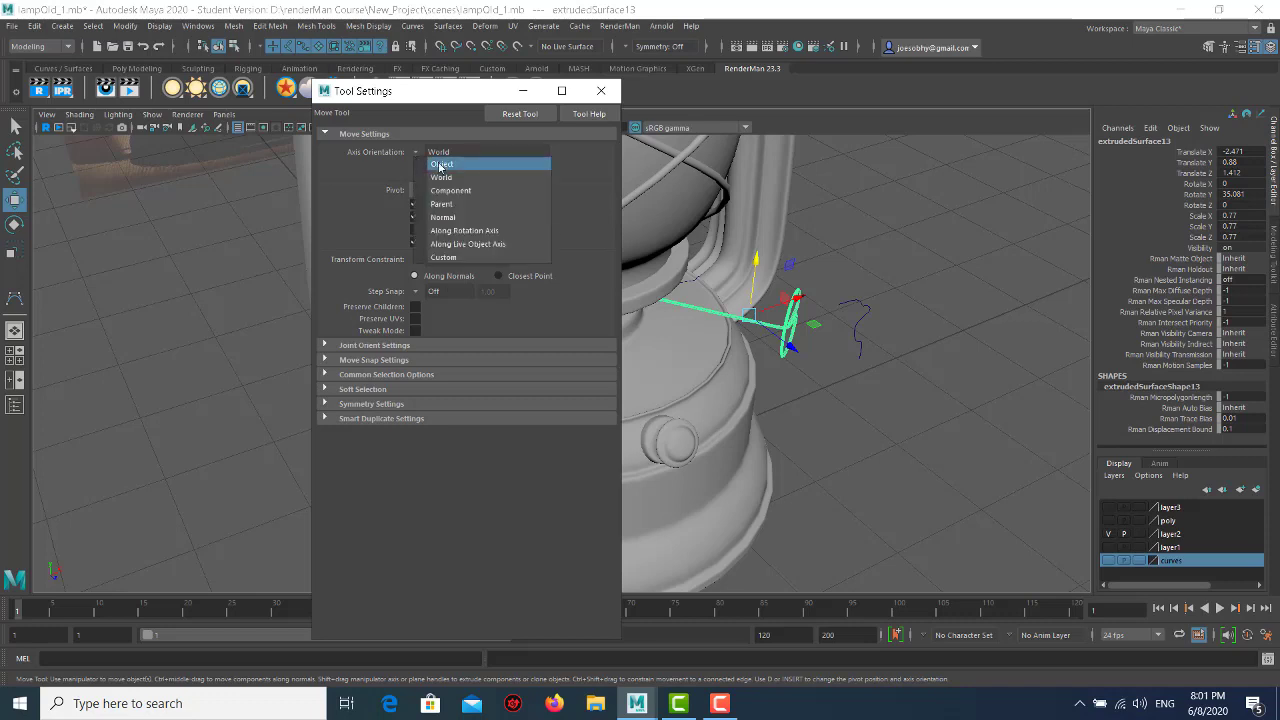
{"action": "left_click", "coordinate": [440, 167]}
{"action": "left_click", "coordinate": [601, 91]}
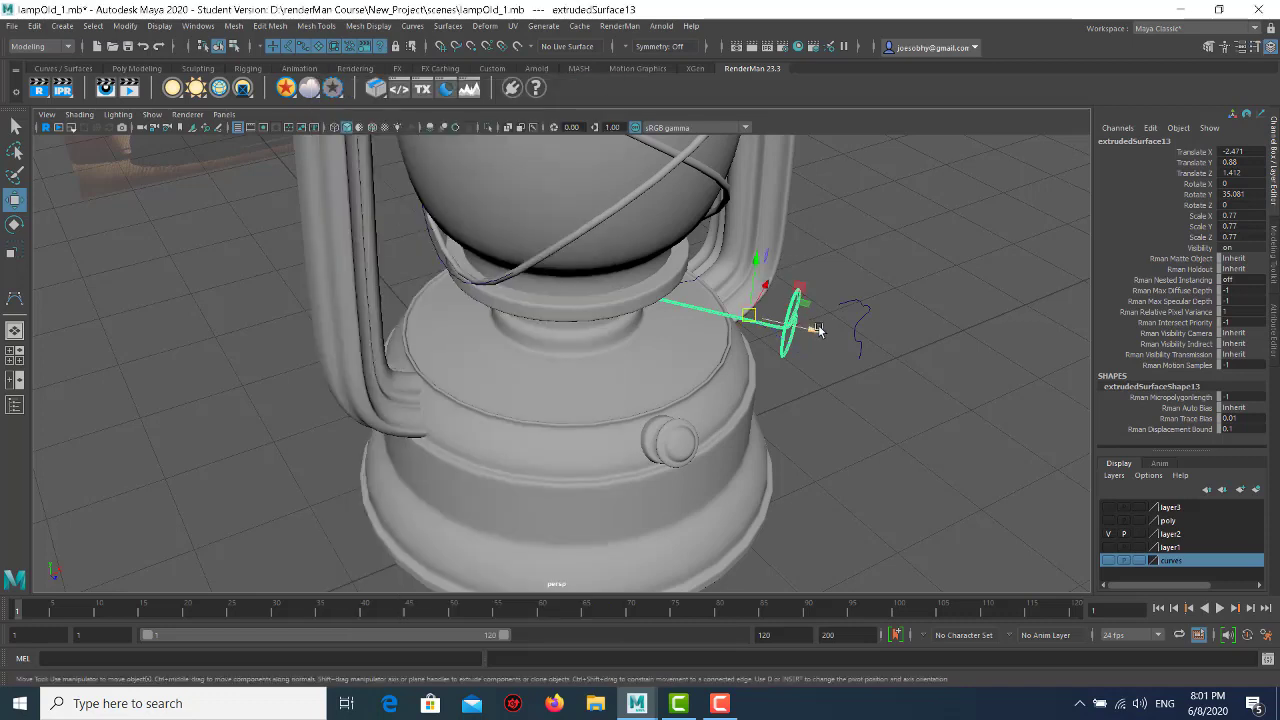
{"action": "mouse_move", "coordinate": [821, 325]}
{"action": "left_mouse_down"}
{"action": "mouse_move", "coordinate": [783, 331]}
{"action": "mouse_move", "coordinate": [737, 277]}
{"action": "left_mouse_up"}
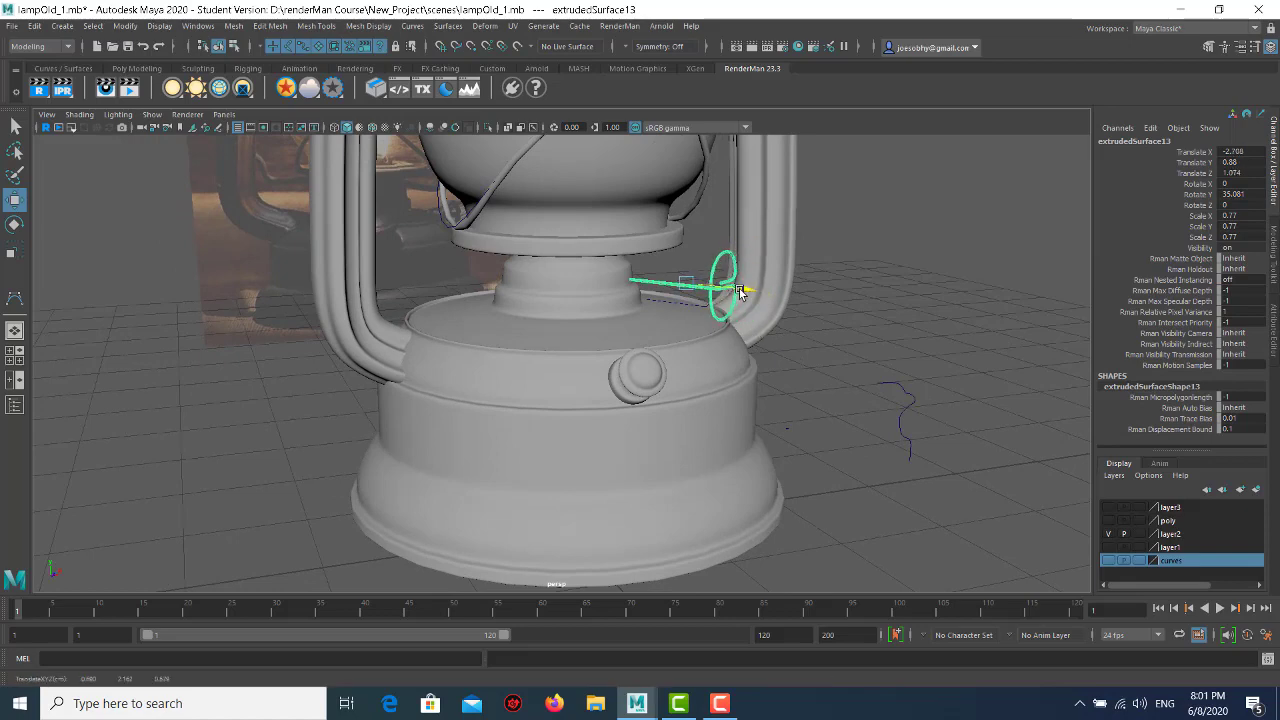
- Frame the whole lamp from the front and start a RenderMan interactive render
{"action": "left_click", "coordinate": [833, 321]}
{"action": "right_click_drag", "start_coordinate": [833, 321], "coordinate": [713, 282], "text": "alt"}
{"action": "mouse_move", "coordinate": [713, 282]}
{"action": "left_mouse_down", "text": "alt"}
{"action": "mouse_move", "coordinate": [591, 234]}
{"action": "mouse_move", "coordinate": [529, 360]}
{"action": "mouse_move", "coordinate": [544, 341]}
{"action": "mouse_move", "coordinate": [530, 338]}
{"action": "left_mouse_up", "text": "alt"}
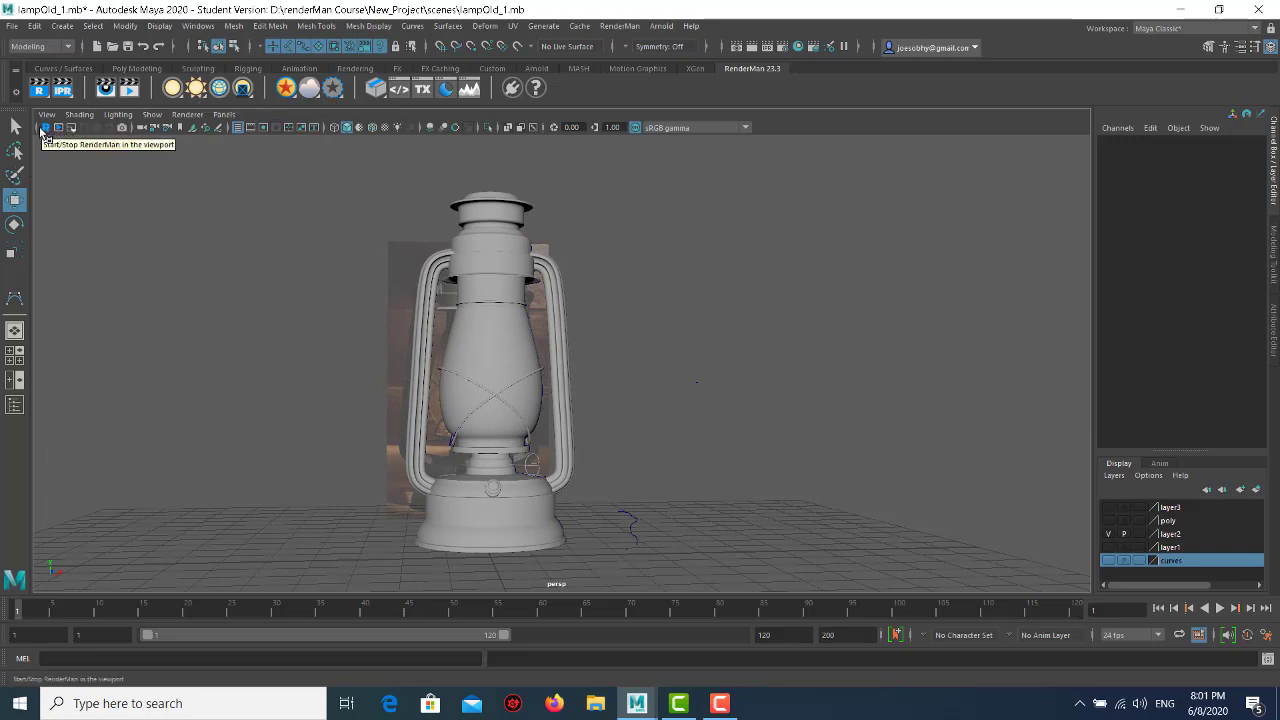
{"action": "left_click", "coordinate": [44, 129]}
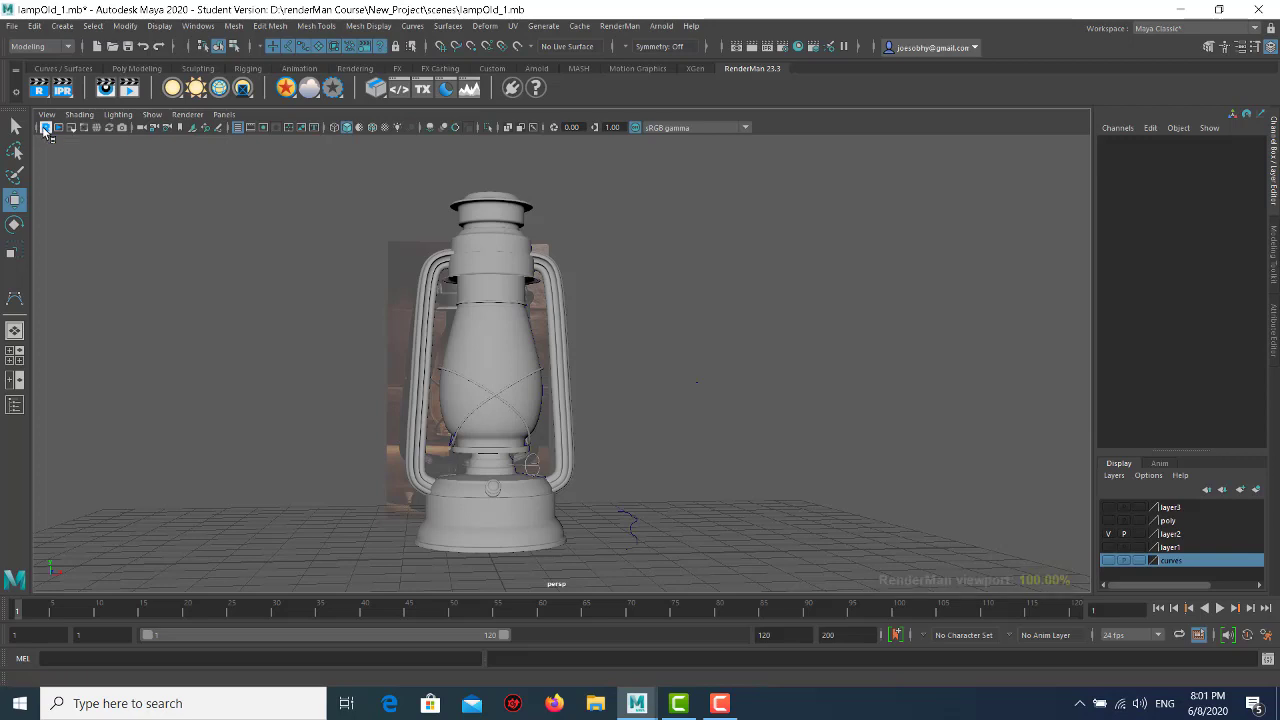
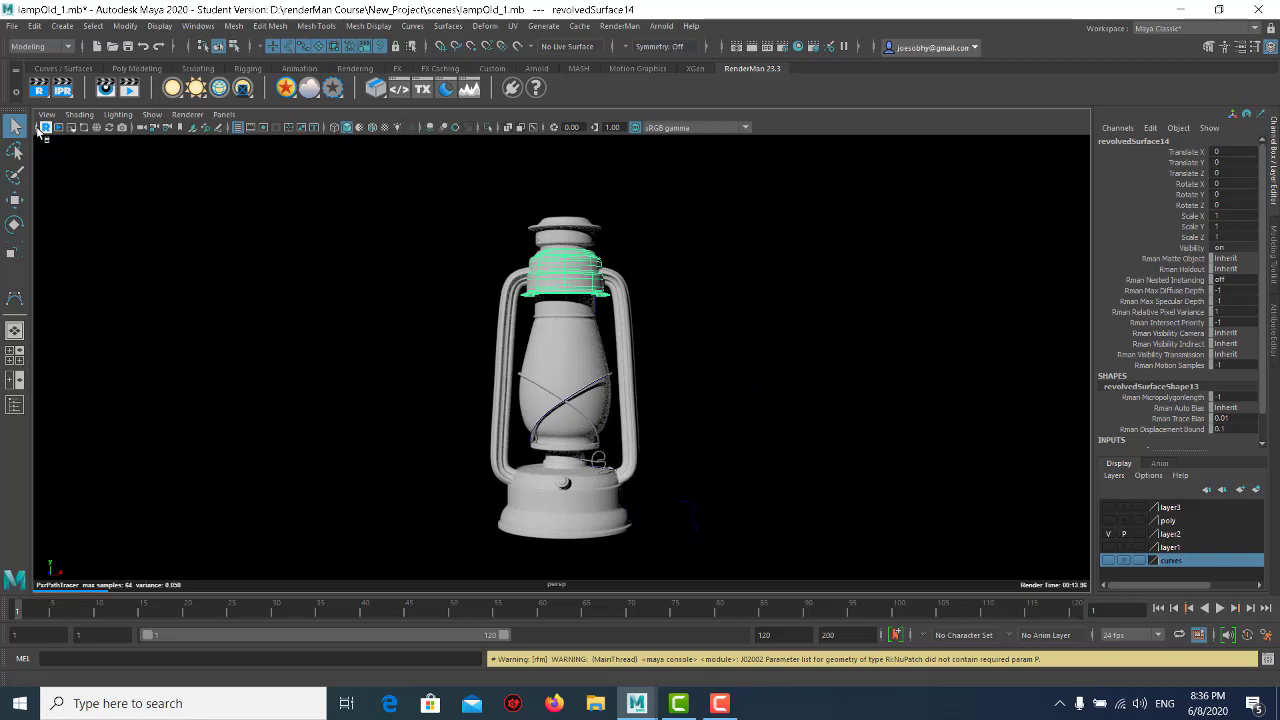
- Leave the RenderMan IPR preview, deselect, and orbit down to look up at the lantern's base
{"action": "left_click", "coordinate": [46, 127]}
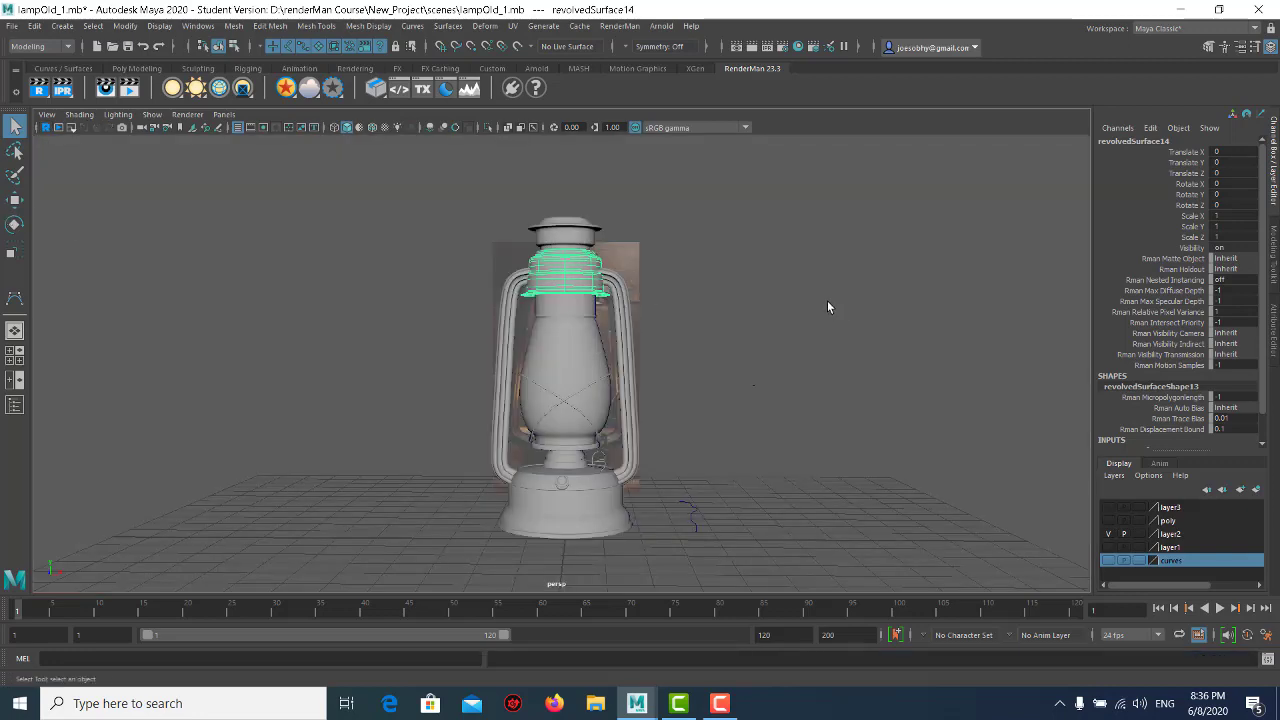
{"action": "left_click", "coordinate": [827, 303]}
{"action": "left_click_drag", "start_coordinate": [604, 280], "coordinate": [596, 287], "text": "alt"}
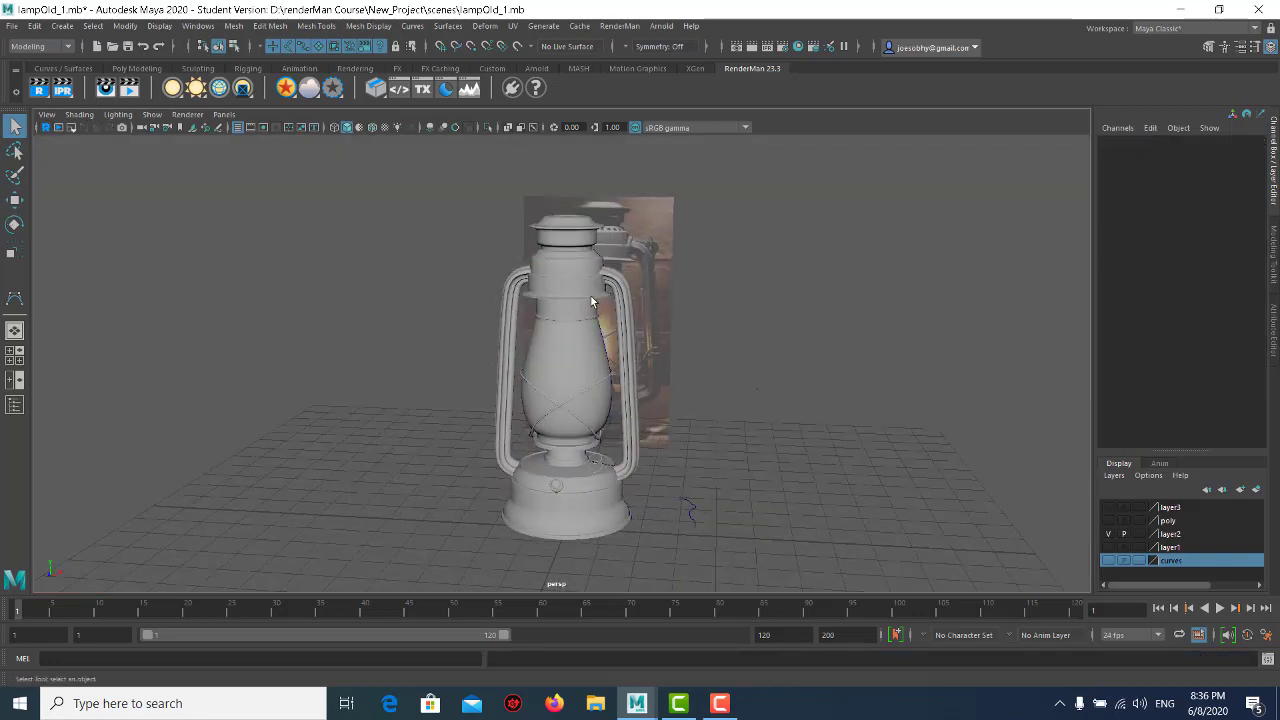
{"action": "scroll", "coordinate": [596, 386], "scroll_direction": "up", "scroll_amount": 5}
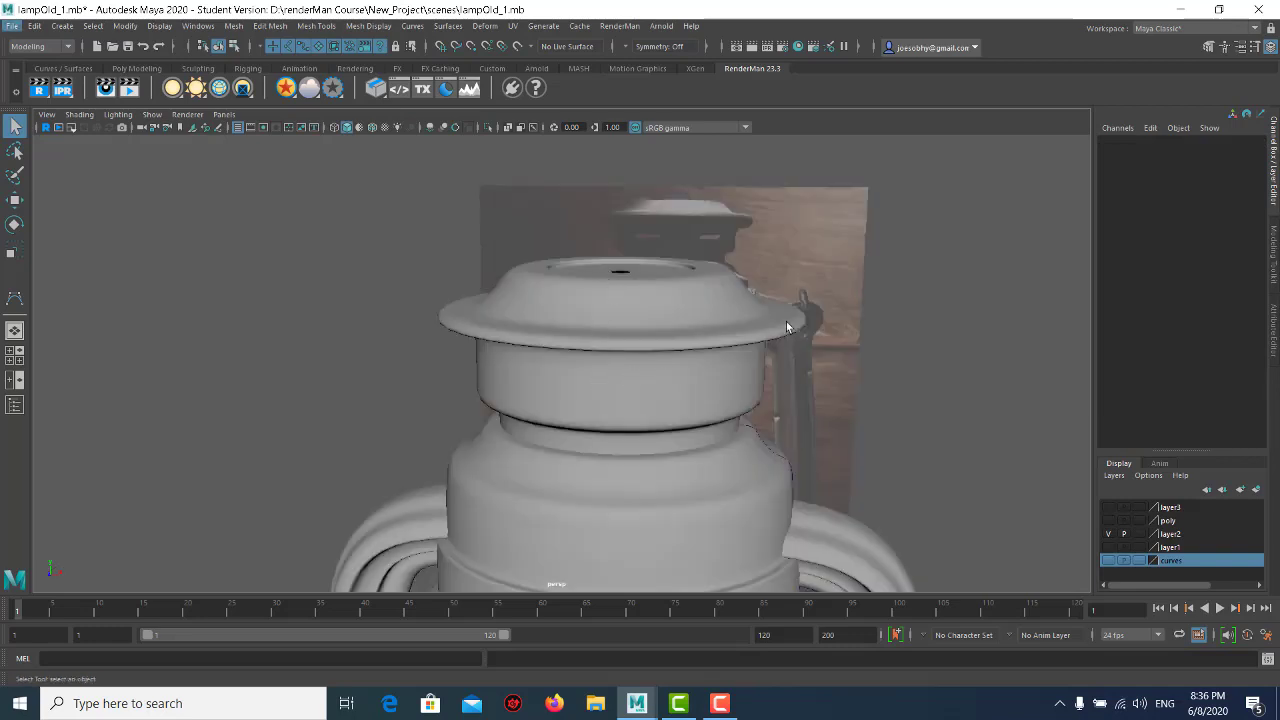
{"action": "mouse_move", "coordinate": [786, 321]}
{"action": "left_mouse_down", "text": "alt"}
{"action": "mouse_move", "coordinate": [665, 306]}
{"action": "mouse_move", "coordinate": [663, 340]}
{"action": "mouse_move", "coordinate": [610, 312]}
{"action": "left_mouse_up", "text": "alt"}
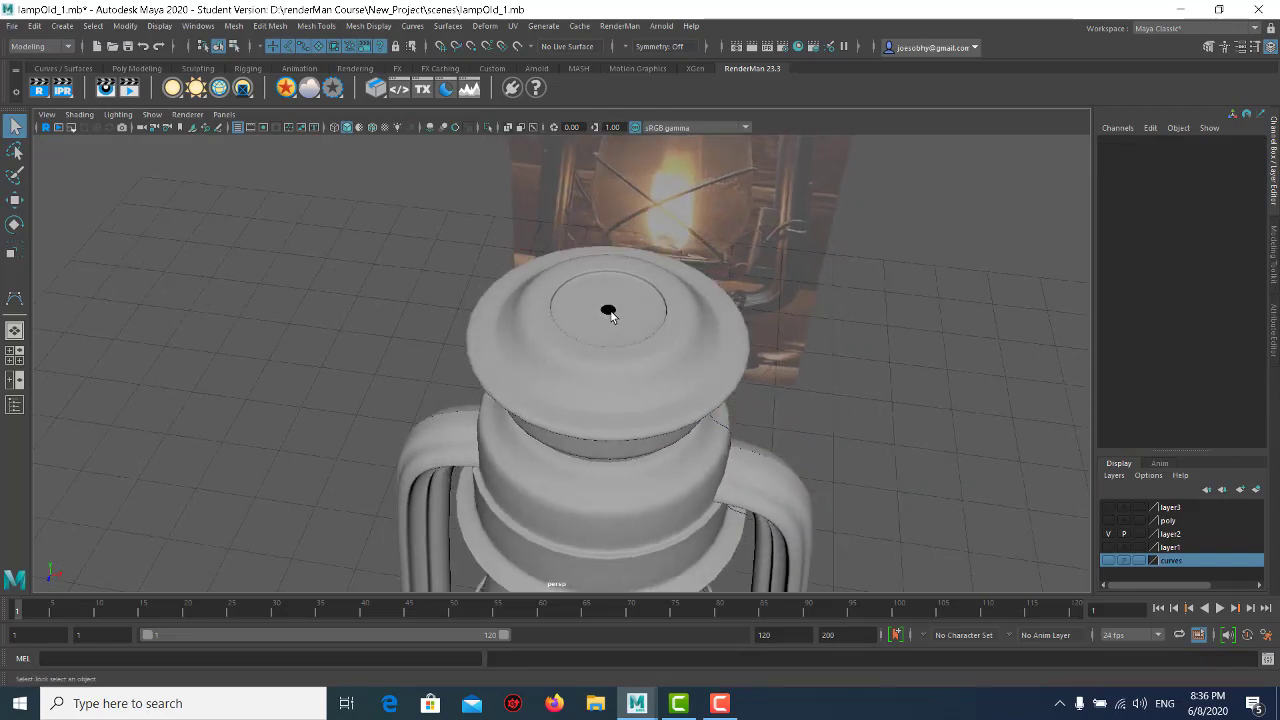
{"action": "mouse_move", "coordinate": [660, 372]}
{"action": "left_mouse_down", "text": "alt"}
{"action": "mouse_move", "coordinate": [577, 428]}
{"action": "mouse_move", "coordinate": [654, 403]}
{"action": "left_mouse_up", "text": "alt"}
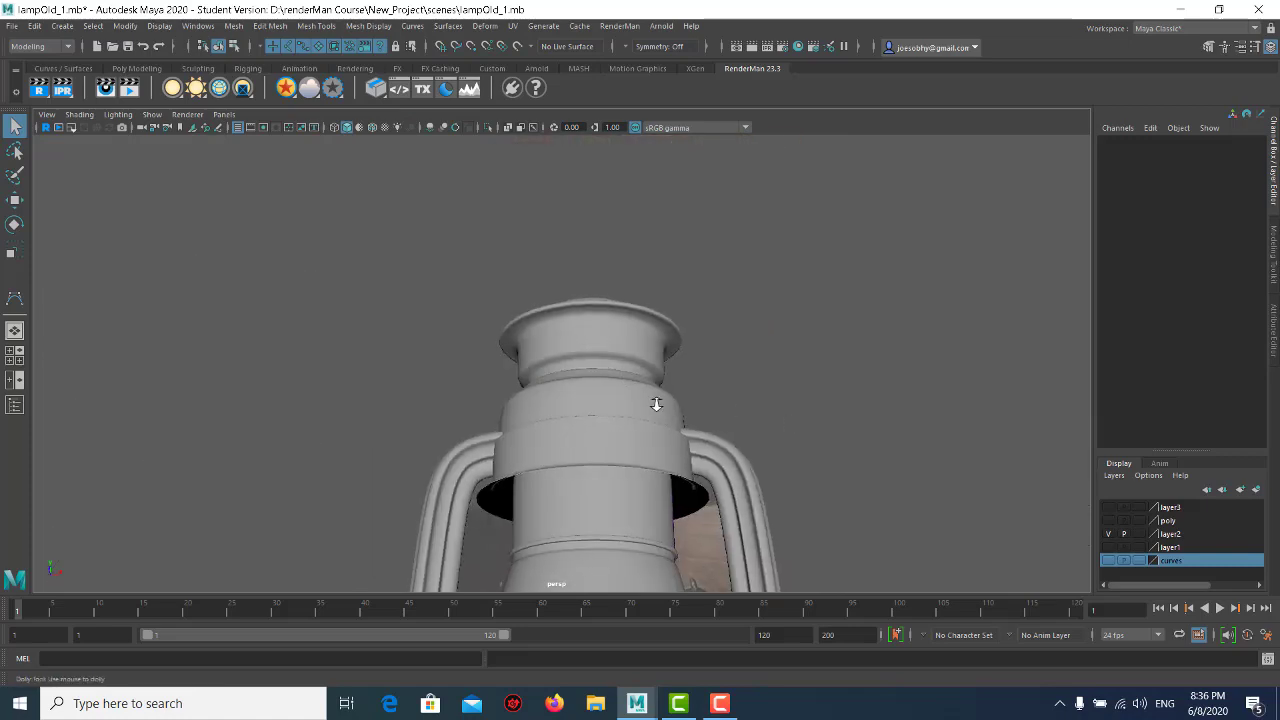
{"action": "mouse_move", "coordinate": [654, 403]}
{"action": "middle_mouse_down", "text": "alt"}
{"action": "mouse_move", "coordinate": [626, 291]}
{"action": "mouse_move", "coordinate": [590, 391]}
{"action": "middle_mouse_up", "text": "alt"}
{"action": "mouse_move", "coordinate": [590, 391]}
{"action": "left_mouse_down", "text": "alt"}
{"action": "mouse_move", "coordinate": [657, 409]}
{"action": "mouse_move", "coordinate": [632, 408]}
{"action": "left_mouse_up", "text": "alt"}
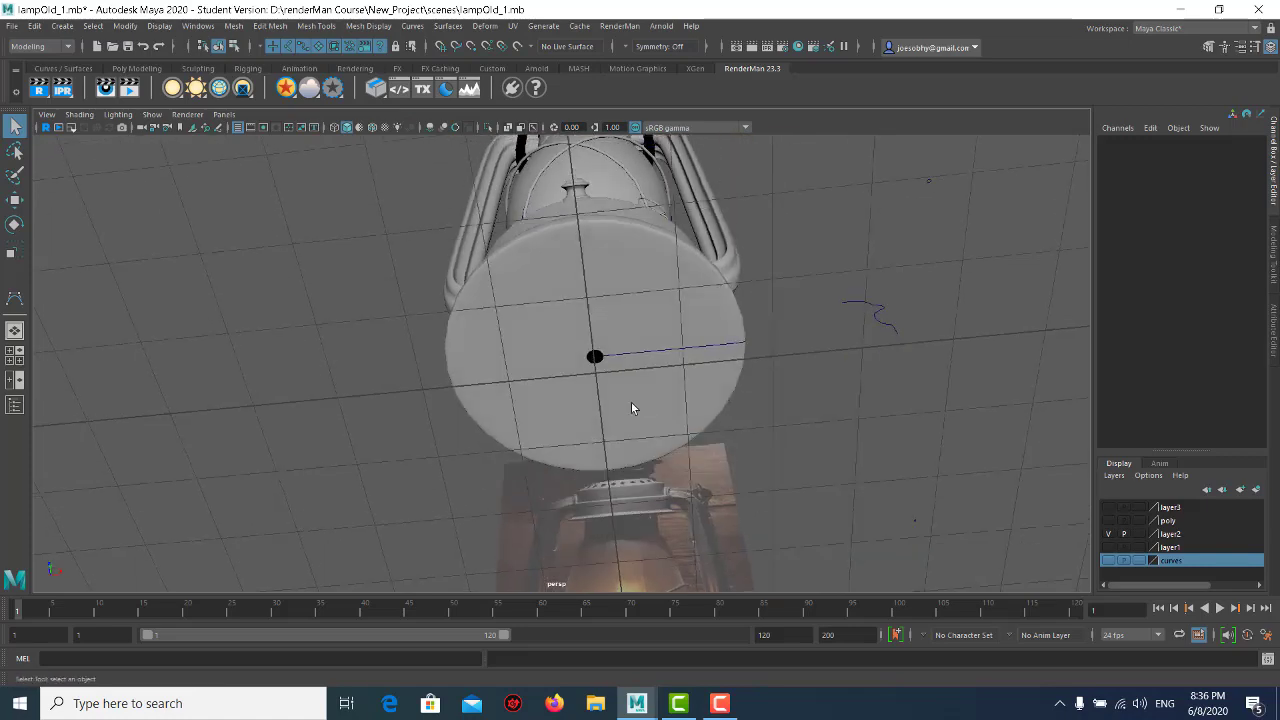
- Repeat Revolve on the base profile curve, then show curve4's control vertices
{"action": "left_click", "coordinate": [699, 352]}
{"action": "key", "text": "g"}
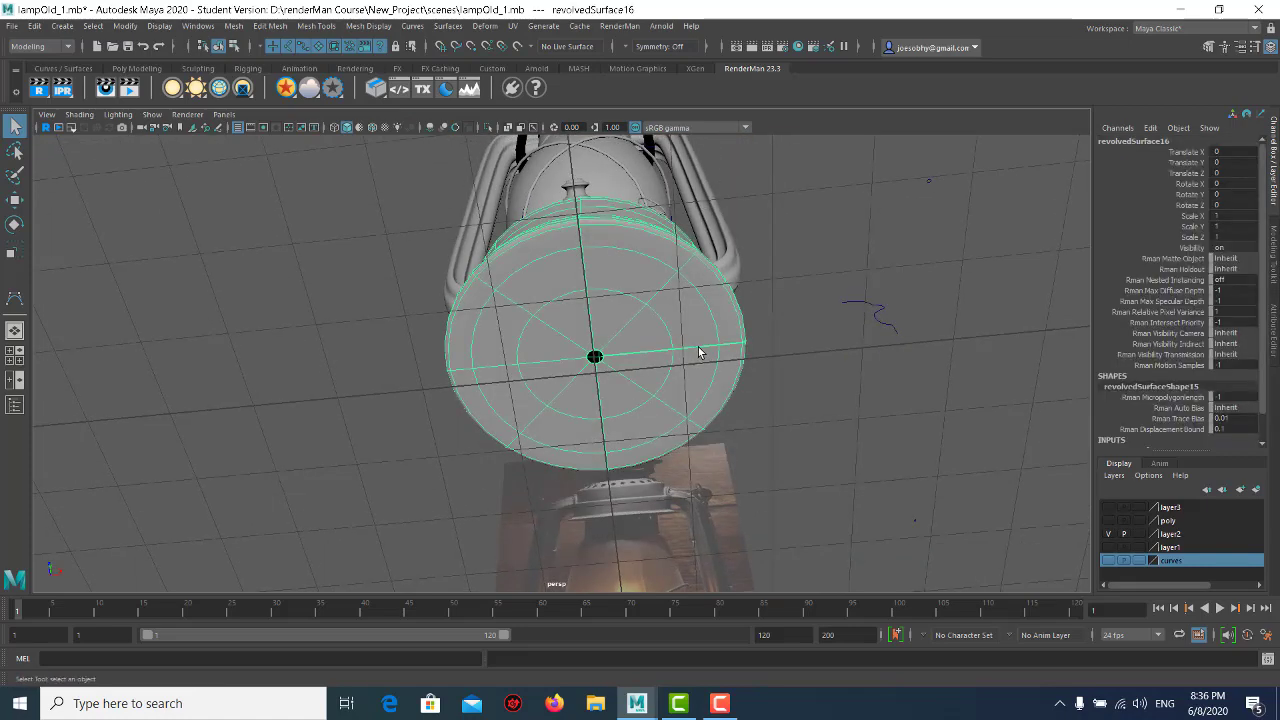
{"action": "left_click", "coordinate": [742, 343]}
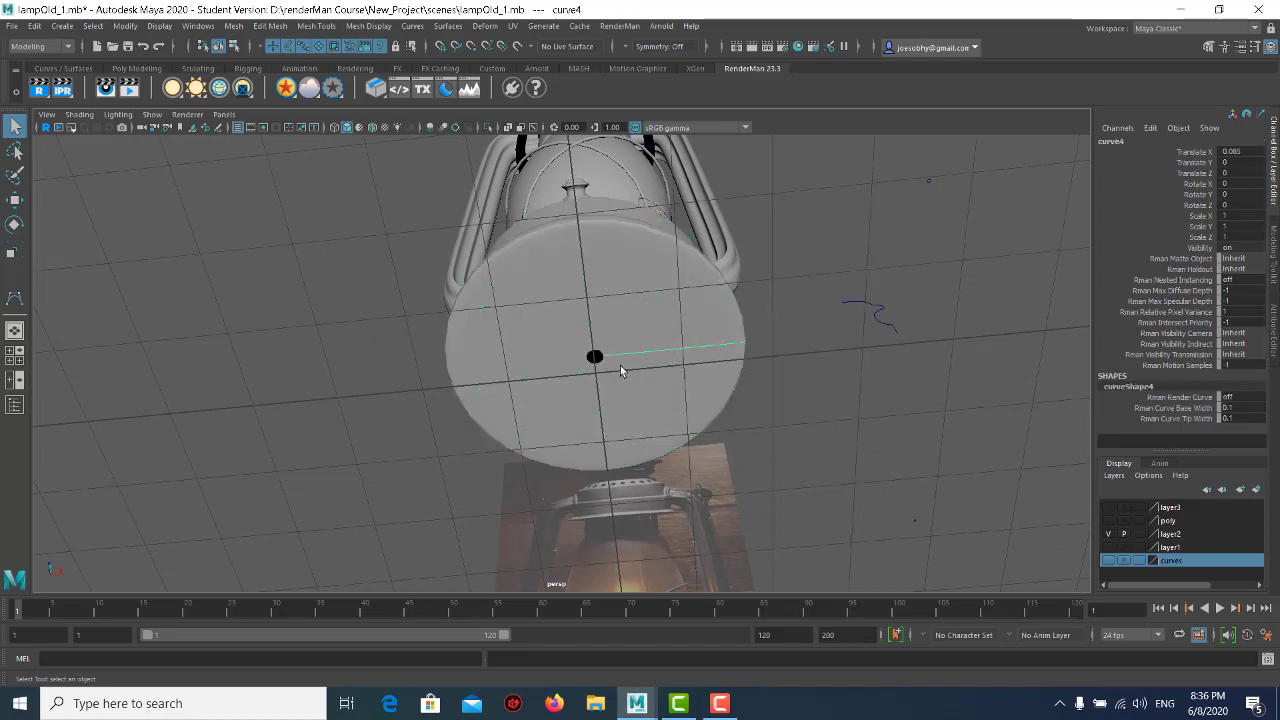
{"action": "scroll", "coordinate": [654, 420], "scroll_direction": "up", "scroll_amount": 3}
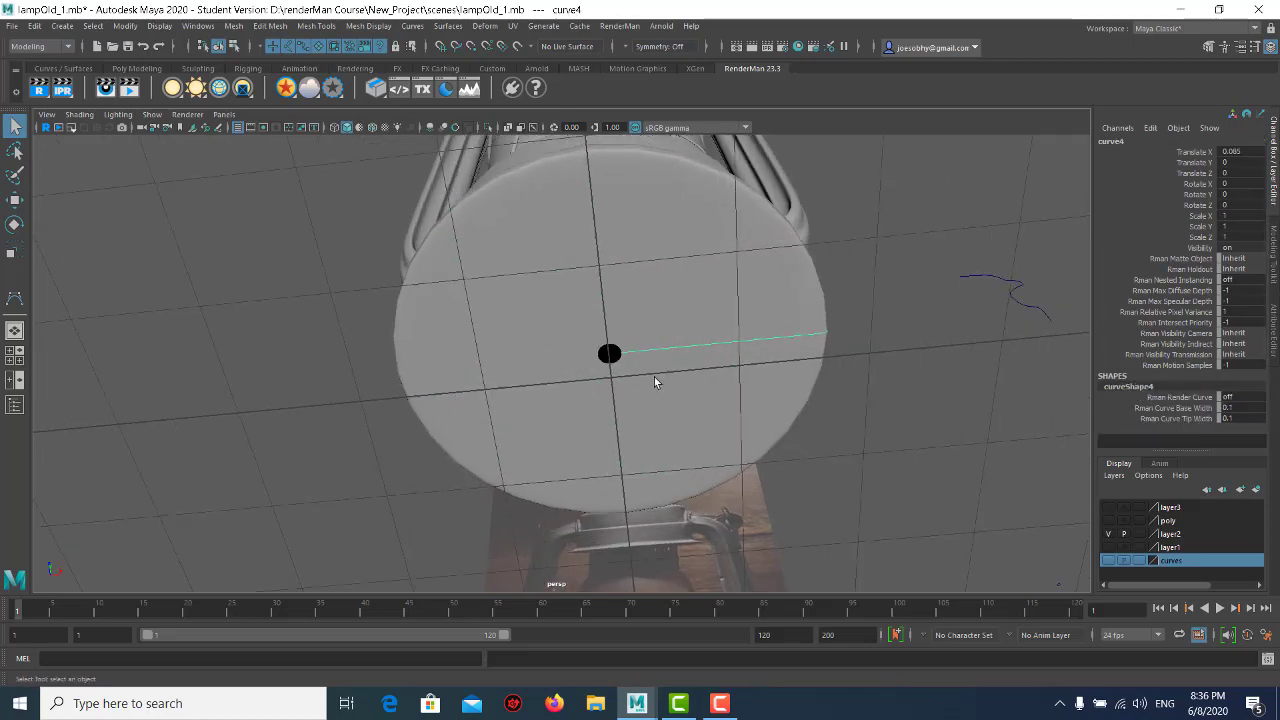
{"action": "right_click_drag", "start_coordinate": [866, 243], "coordinate": [785, 246]}
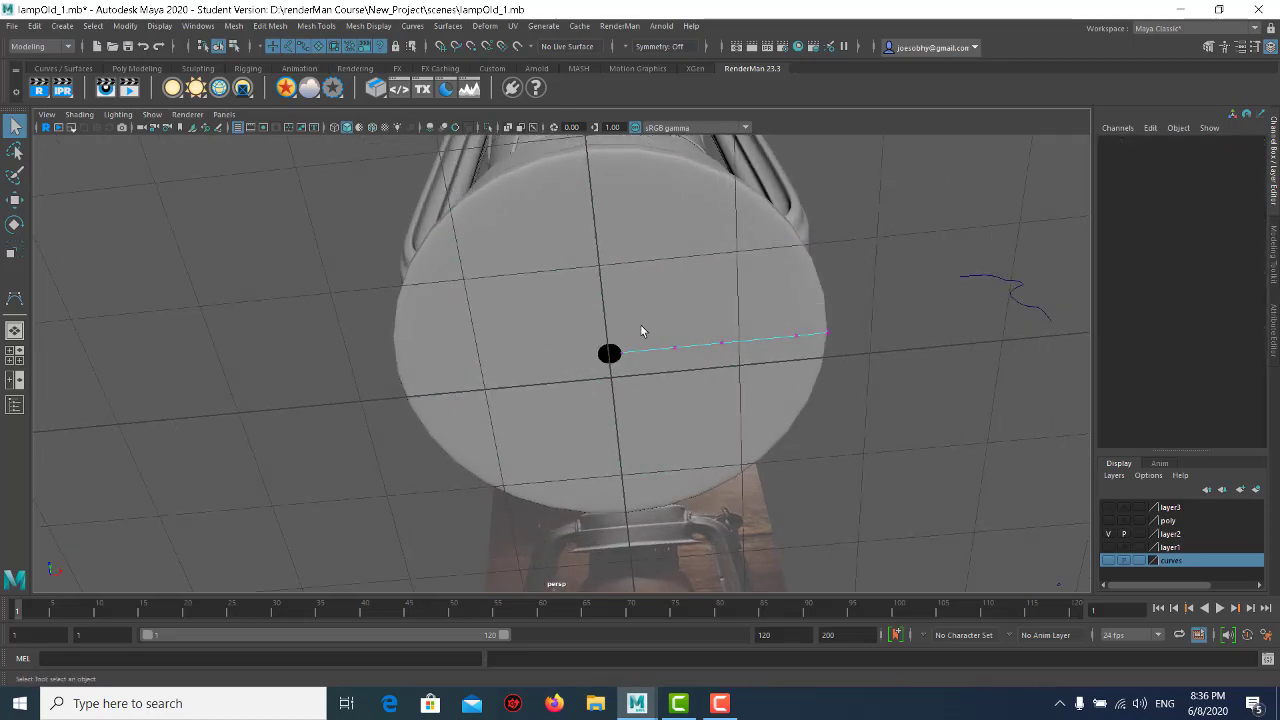
- Nudge curve4's end CV slightly toward the centre of the base
{"action": "left_click", "coordinate": [625, 350]}
{"action": "key", "text": "w"}
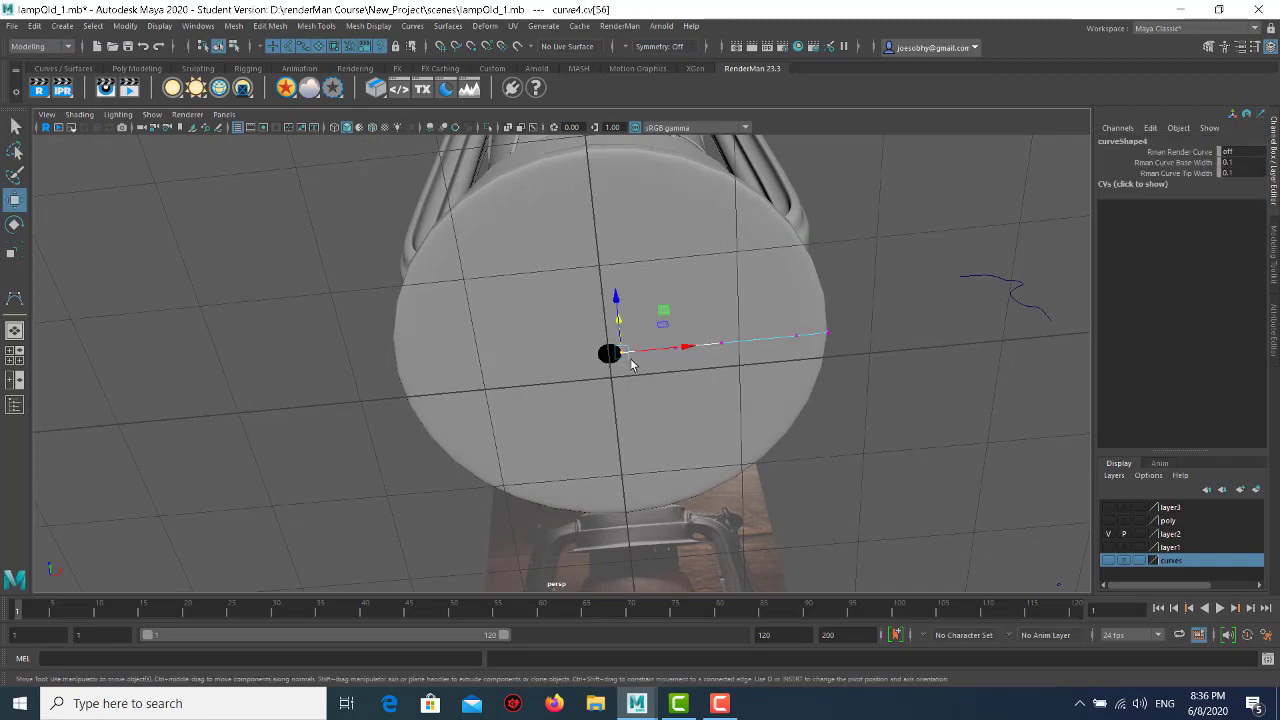
{"action": "left_click_drag", "start_coordinate": [685, 347], "coordinate": [678, 349]}
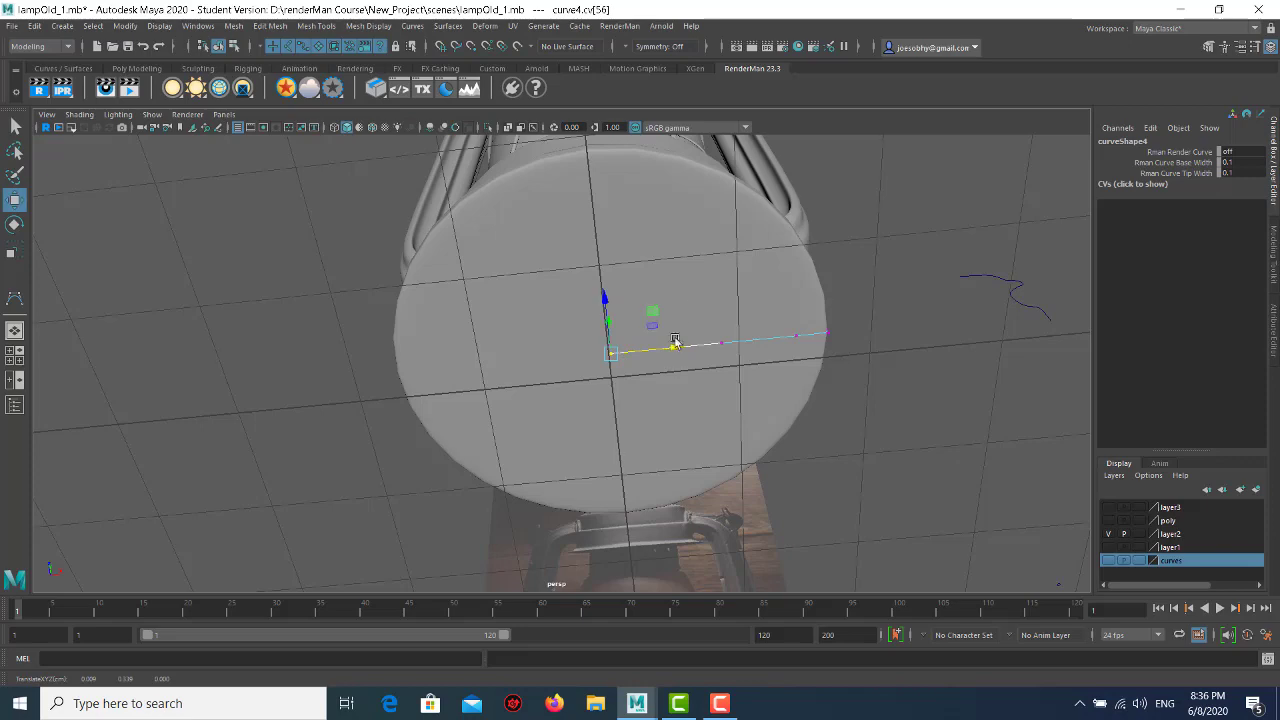
- Deselect, zoom out to the whole lamp, and select the lamp cap
{"action": "left_click", "coordinate": [760, 246]}
{"action": "left_click_drag", "start_coordinate": [760, 246], "coordinate": [654, 286], "text": "alt"}
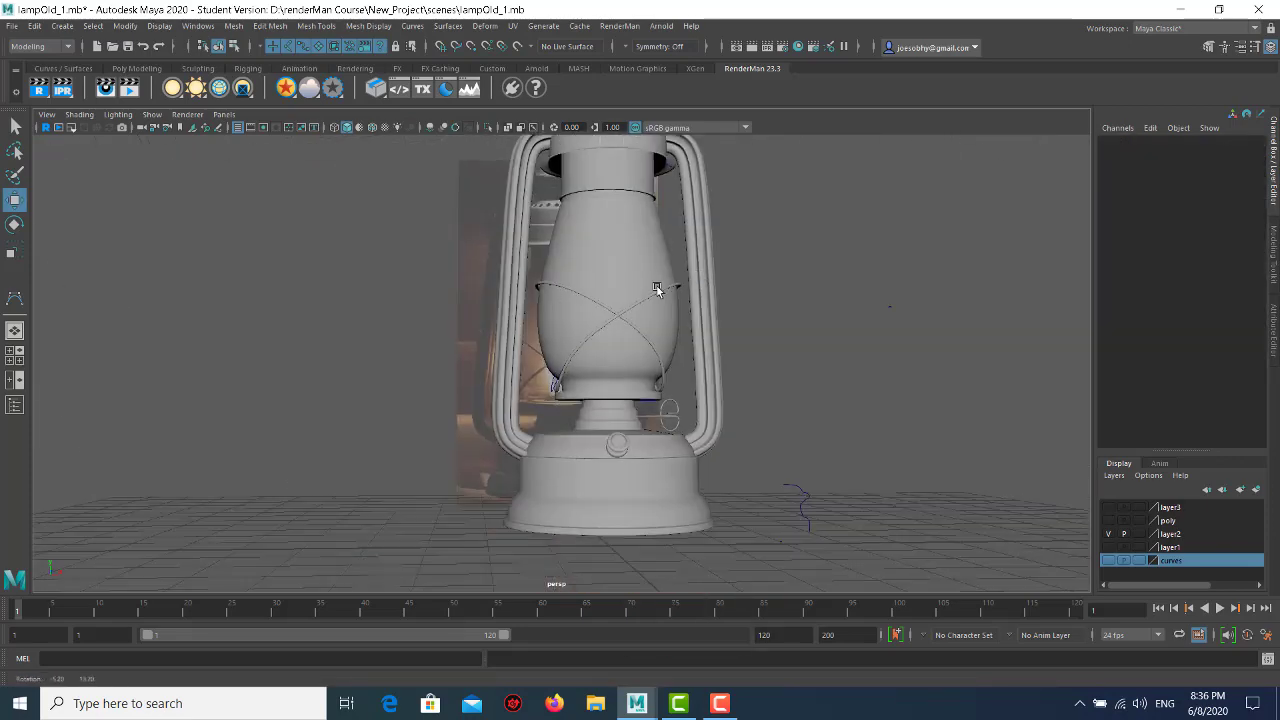
{"action": "mouse_move", "coordinate": [654, 286]}
{"action": "right_mouse_down", "text": "alt"}
{"action": "mouse_move", "coordinate": [568, 214]}
{"action": "mouse_move", "coordinate": [634, 277]}
{"action": "mouse_move", "coordinate": [626, 307]}
{"action": "right_mouse_up", "text": "alt"}
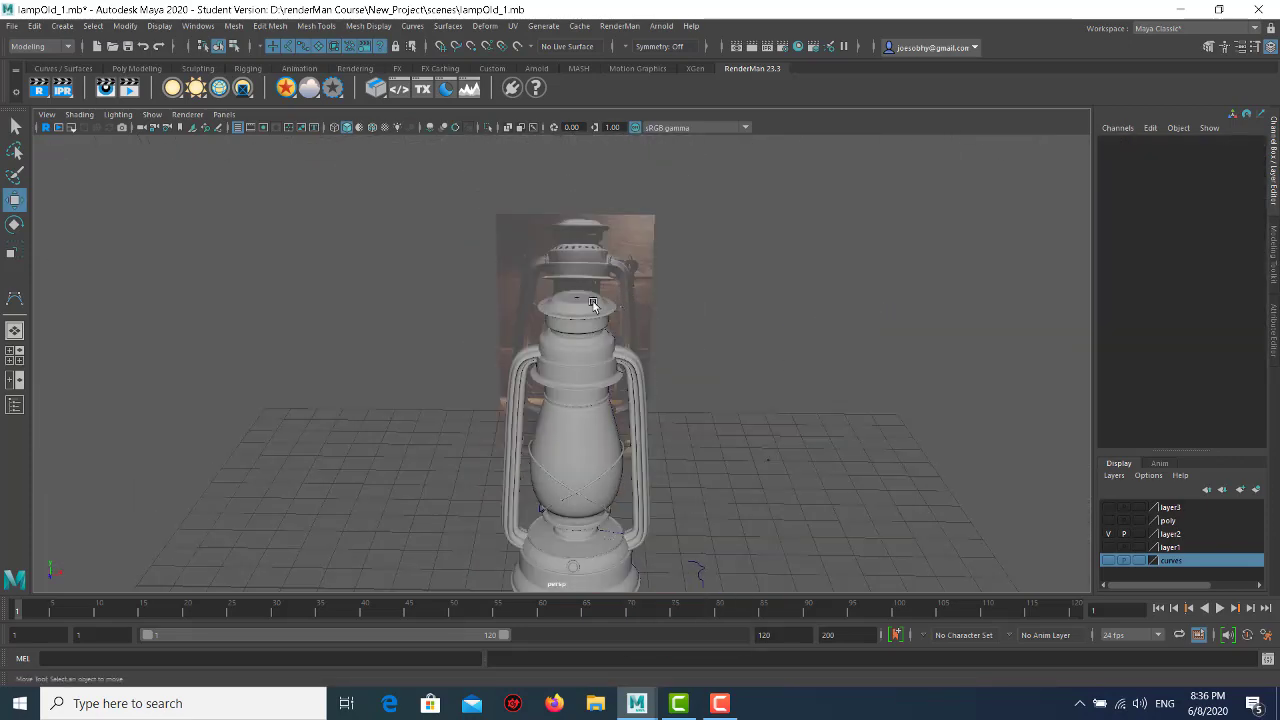
{"action": "scroll", "coordinate": [586, 306], "scroll_direction": "up", "scroll_amount": 5}
{"action": "left_click", "coordinate": [600, 380]}
- Move cv[0] of the cap profile curve1 along X toward the top centre
{"action": "left_click_drag", "start_coordinate": [600, 380], "coordinate": [643, 391], "text": "alt"}
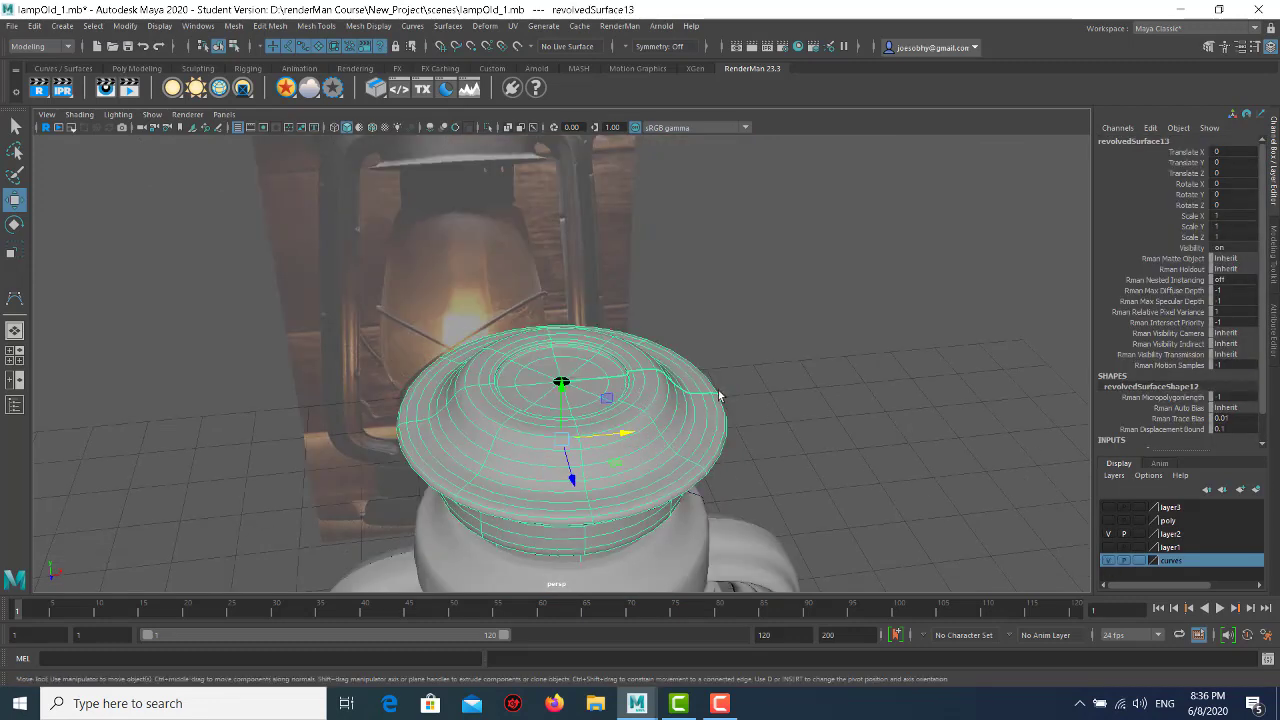
{"action": "right_click_drag", "start_coordinate": [772, 263], "coordinate": [656, 263]}
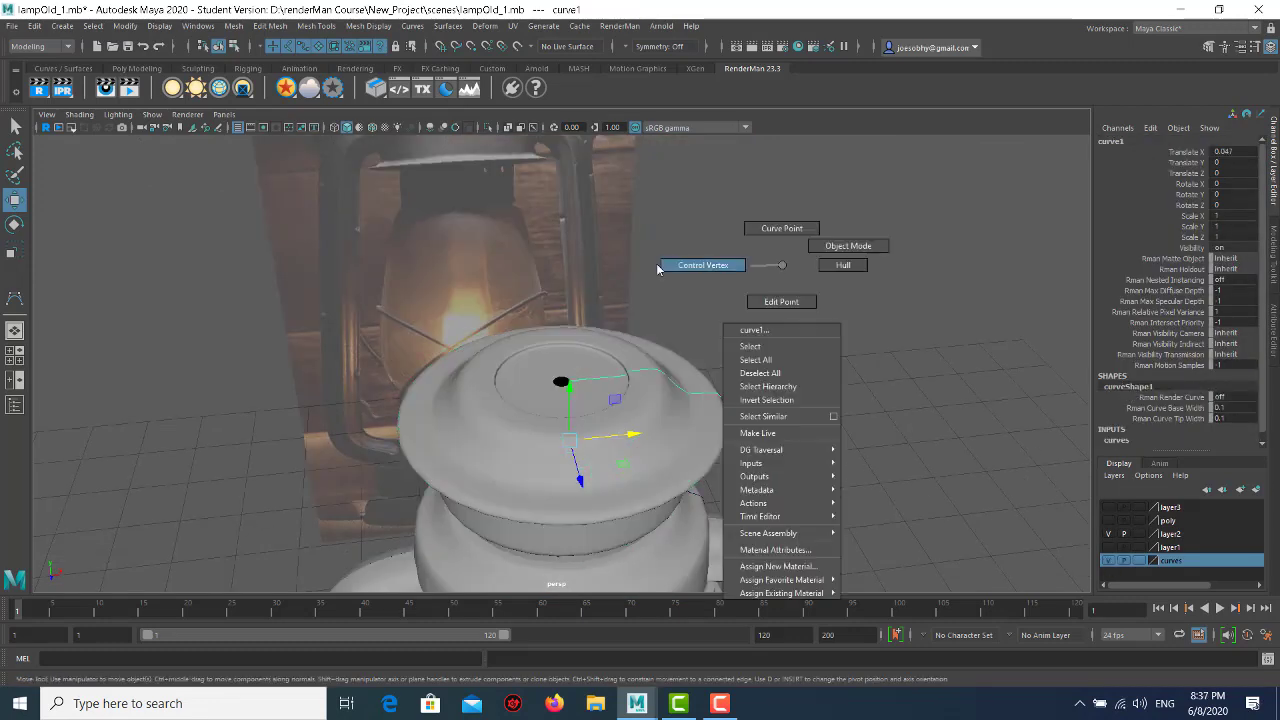
{"action": "left_click", "coordinate": [572, 390]}
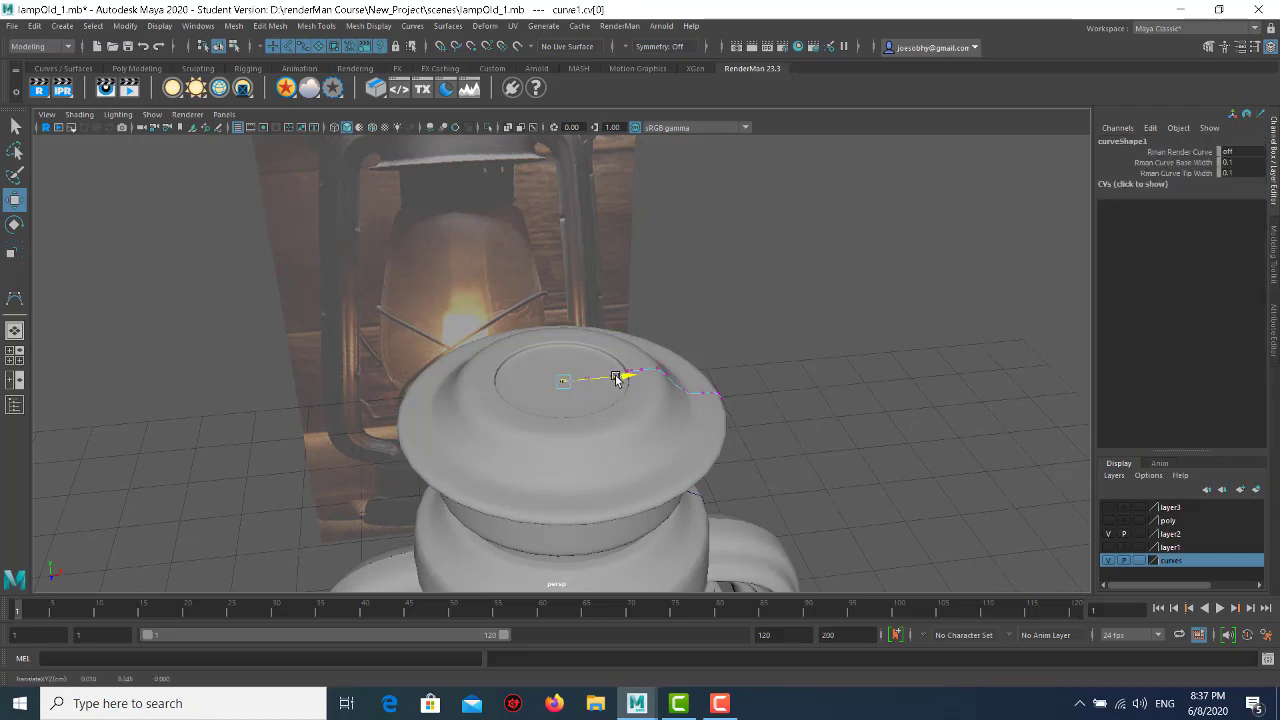
{"action": "left_click_drag", "start_coordinate": [615, 377], "coordinate": [617, 370]}
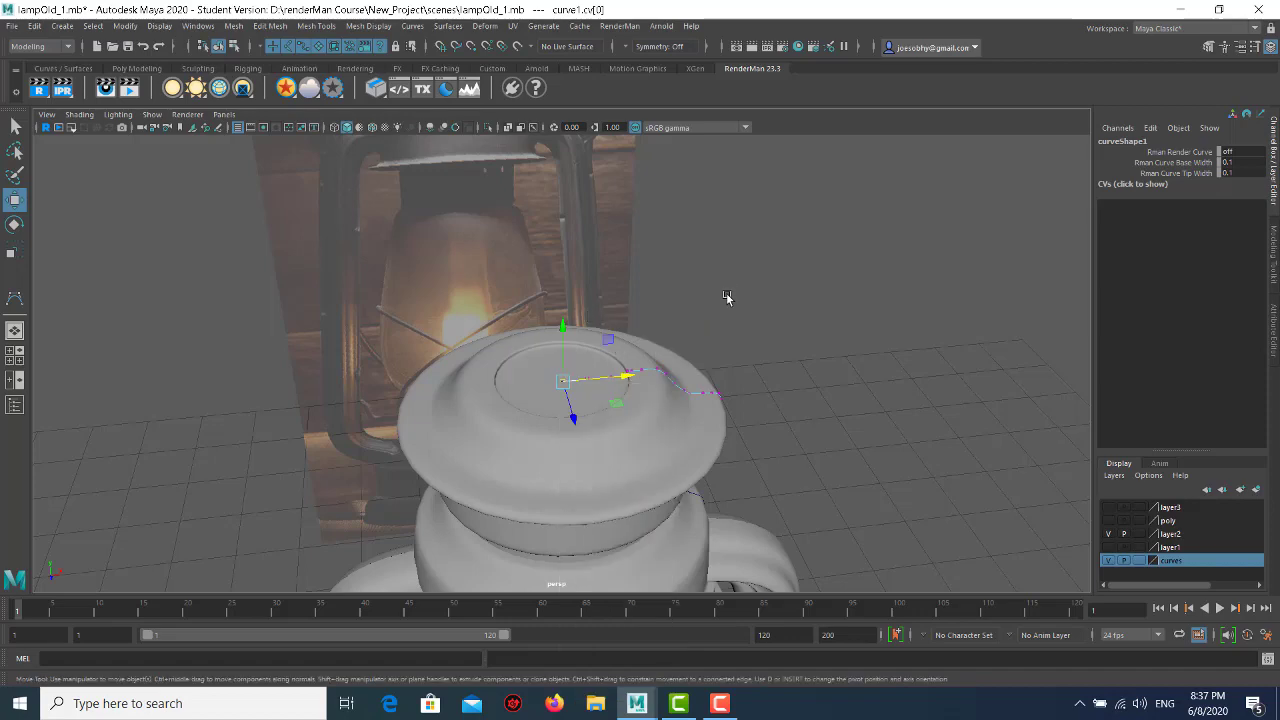
- Zoom out to view the whole lantern beside its reference image, then save the scene
{"action": "left_click", "coordinate": [665, 346]}
{"action": "right_click_drag", "start_coordinate": [837, 377], "coordinate": [622, 372], "text": "alt"}
{"action": "left_click_drag", "start_coordinate": [622, 372], "coordinate": [693, 357], "text": "alt"}
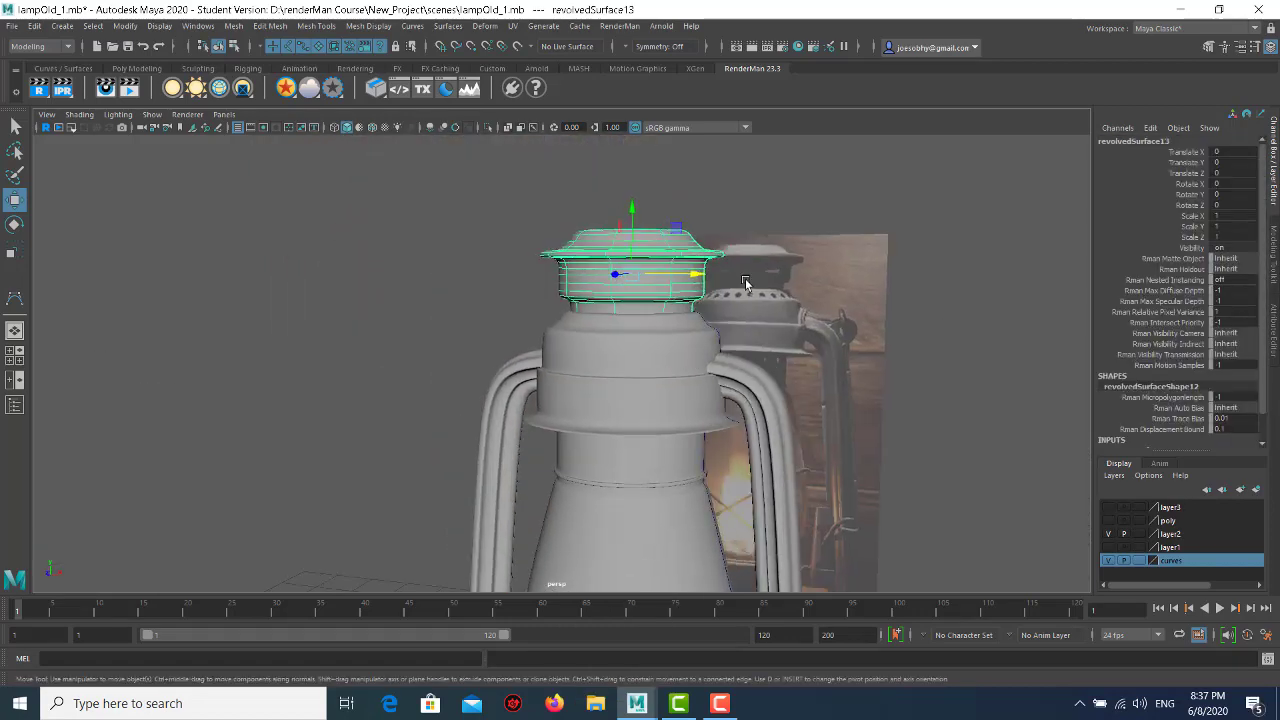
{"action": "left_click", "coordinate": [643, 348]}
{"action": "left_click", "coordinate": [753, 348]}
{"action": "right_click_drag", "start_coordinate": [753, 348], "coordinate": [410, 249], "text": "alt"}
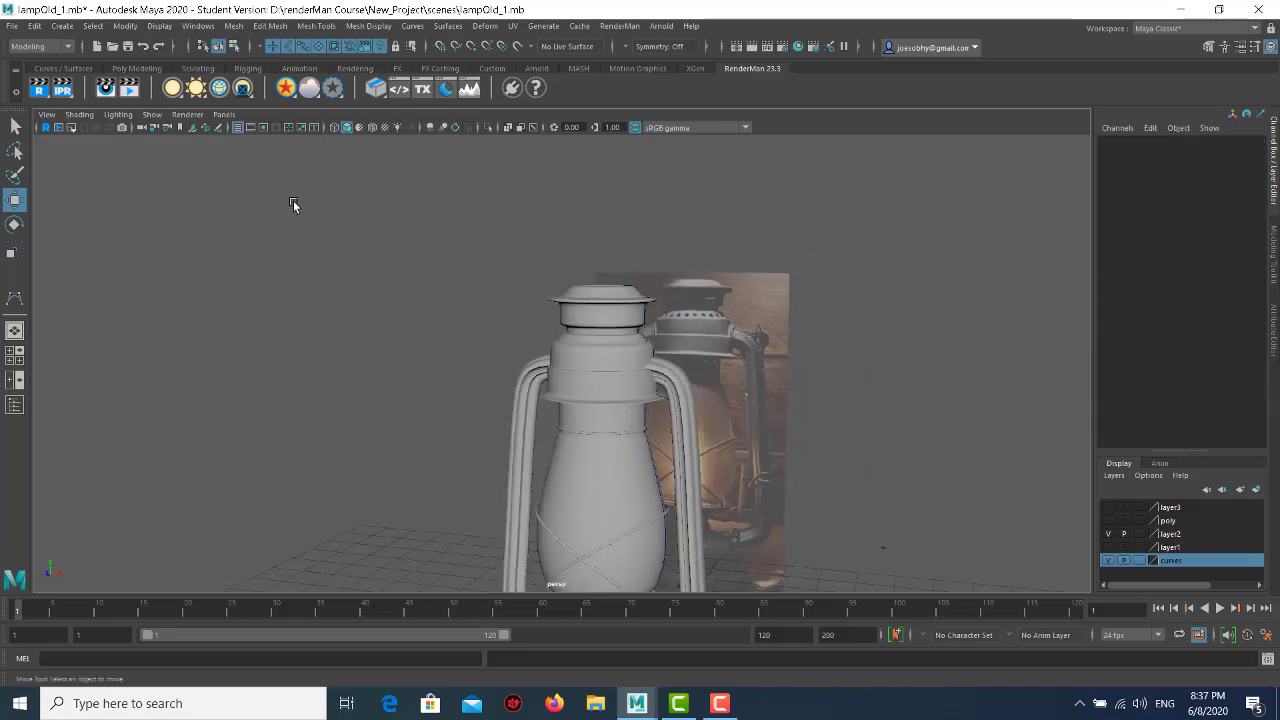
{"action": "key", "text": "q"}
{"action": "key", "text": "ctrl+s"}
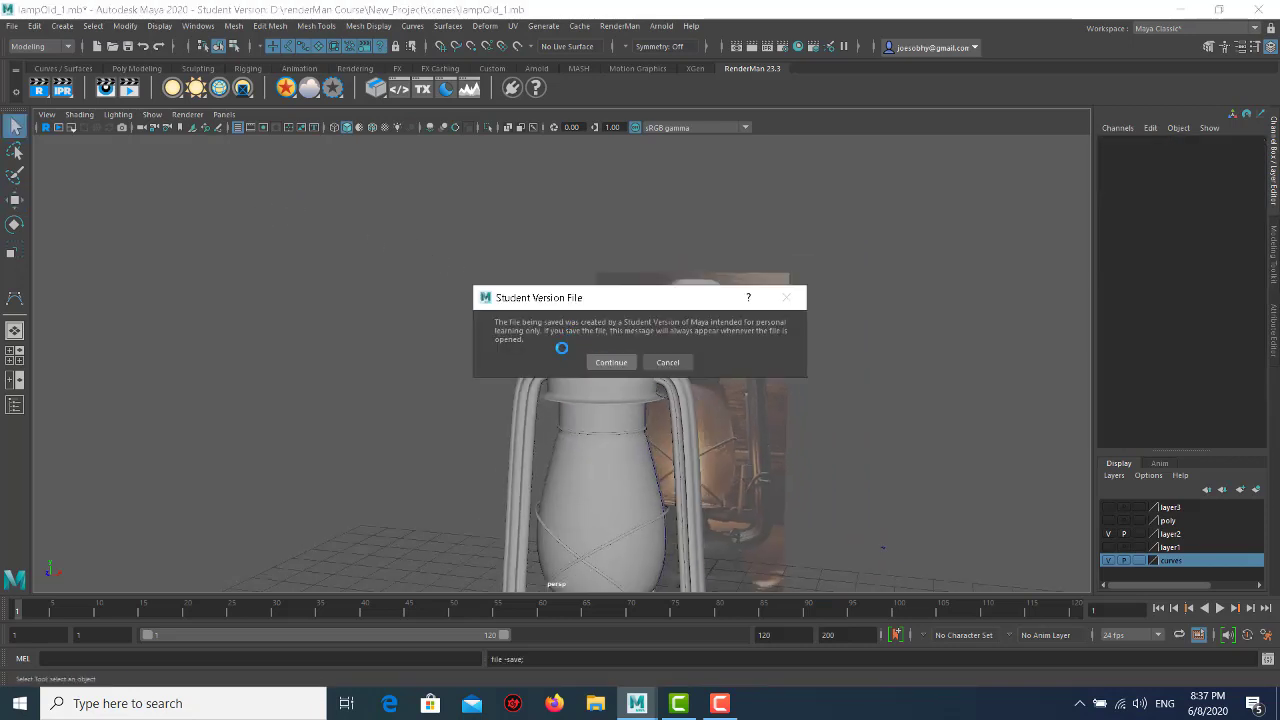
- Confirm the student-file save of lampOld_1.mb and add a NURBS sphere moved right of the lantern
{"action": "key", "text": "Return"}
{"action": "left_click", "coordinate": [62, 26]}
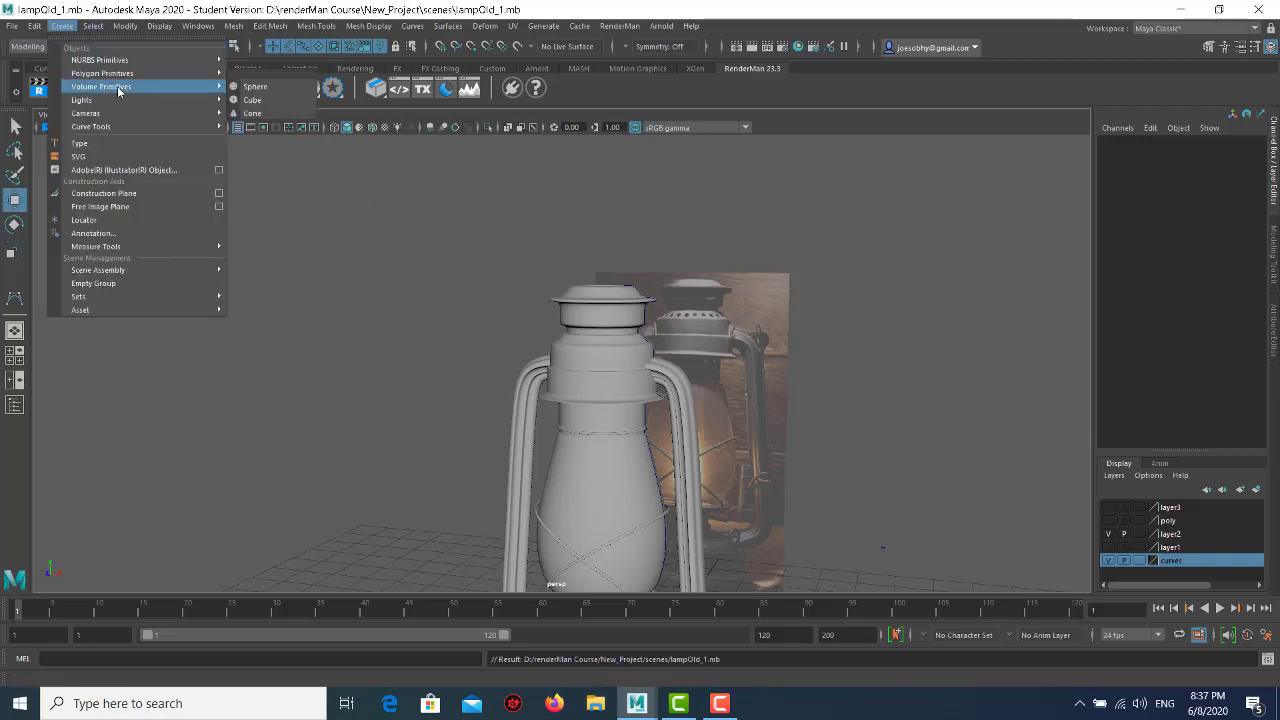
{"action": "left_click", "coordinate": [295, 61]}
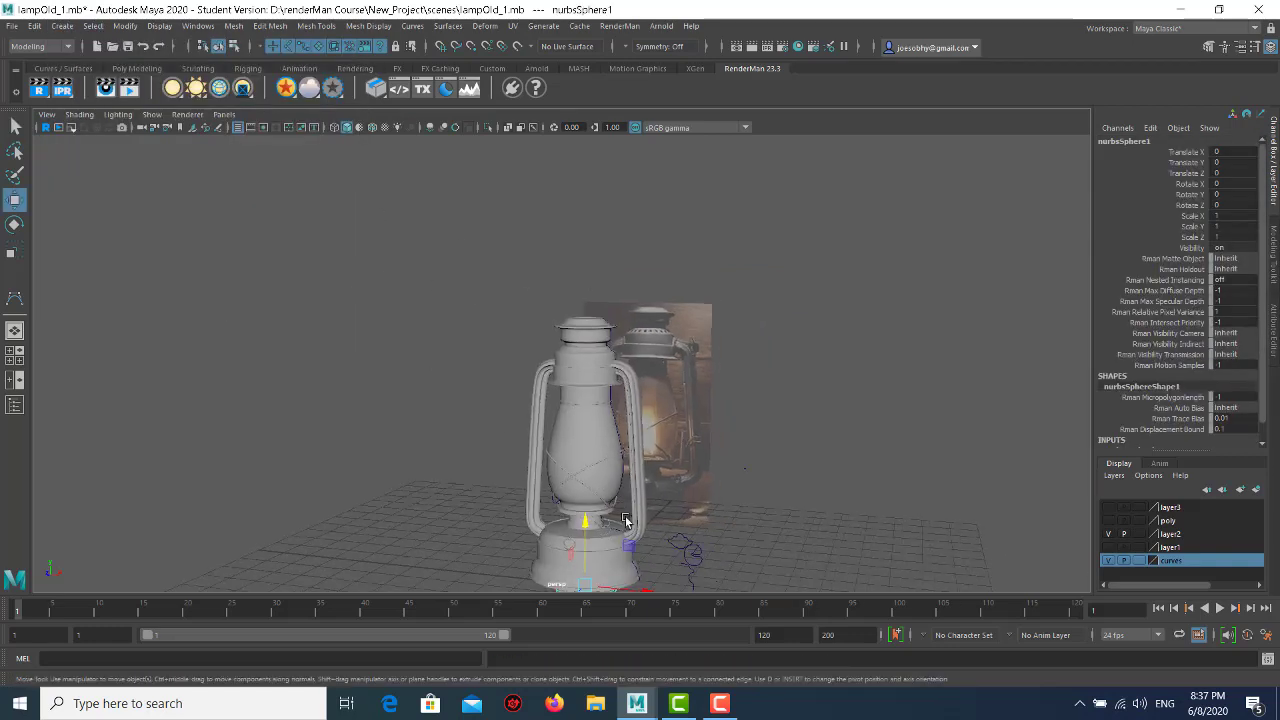
{"action": "left_click_drag", "start_coordinate": [585, 585], "coordinate": [795, 428]}
- Maximize the front view and clear the selection
{"action": "key", "text": "space"}
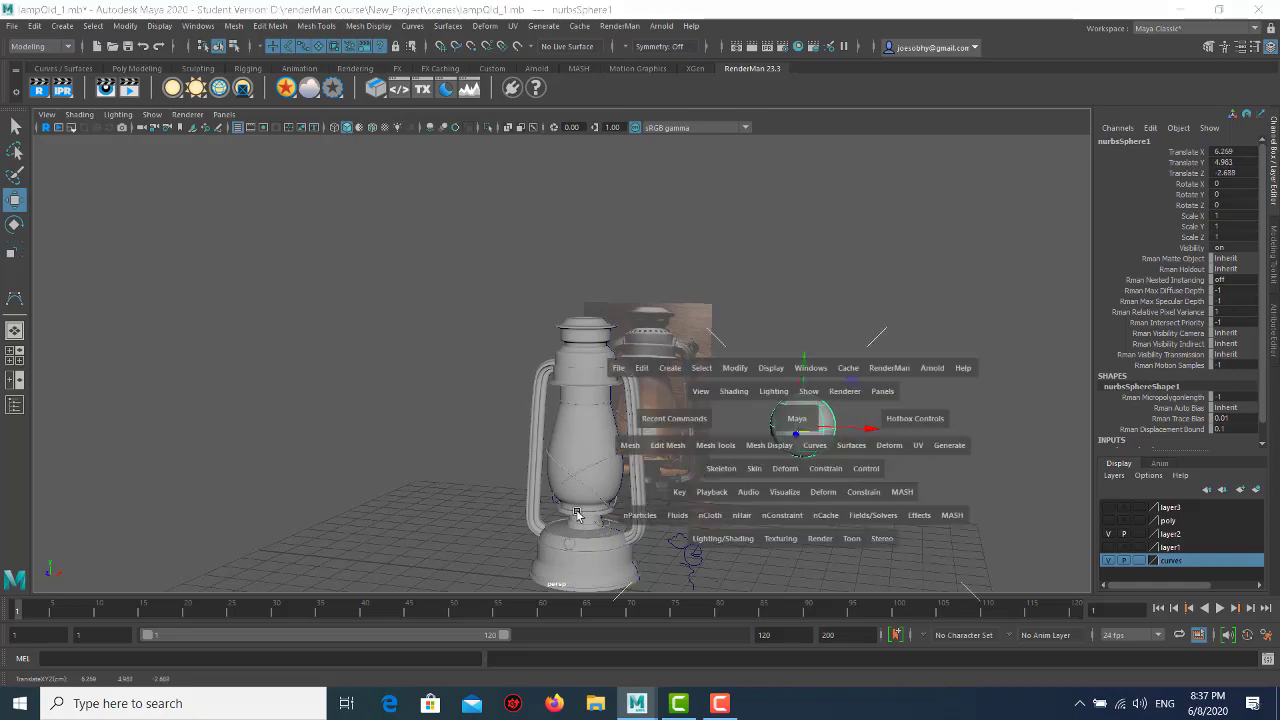
{"action": "key", "text": "space"}
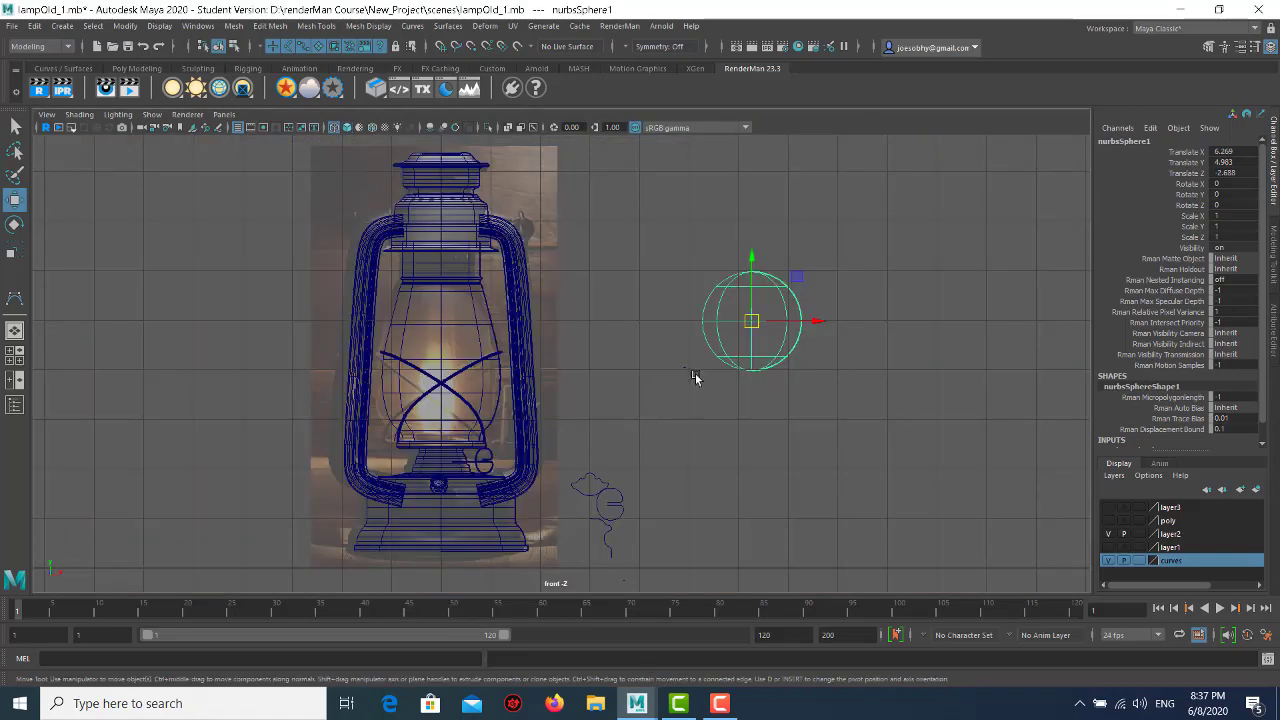
{"action": "left_click", "coordinate": [695, 377]}
{"action": "left_click", "coordinate": [124, 26]}
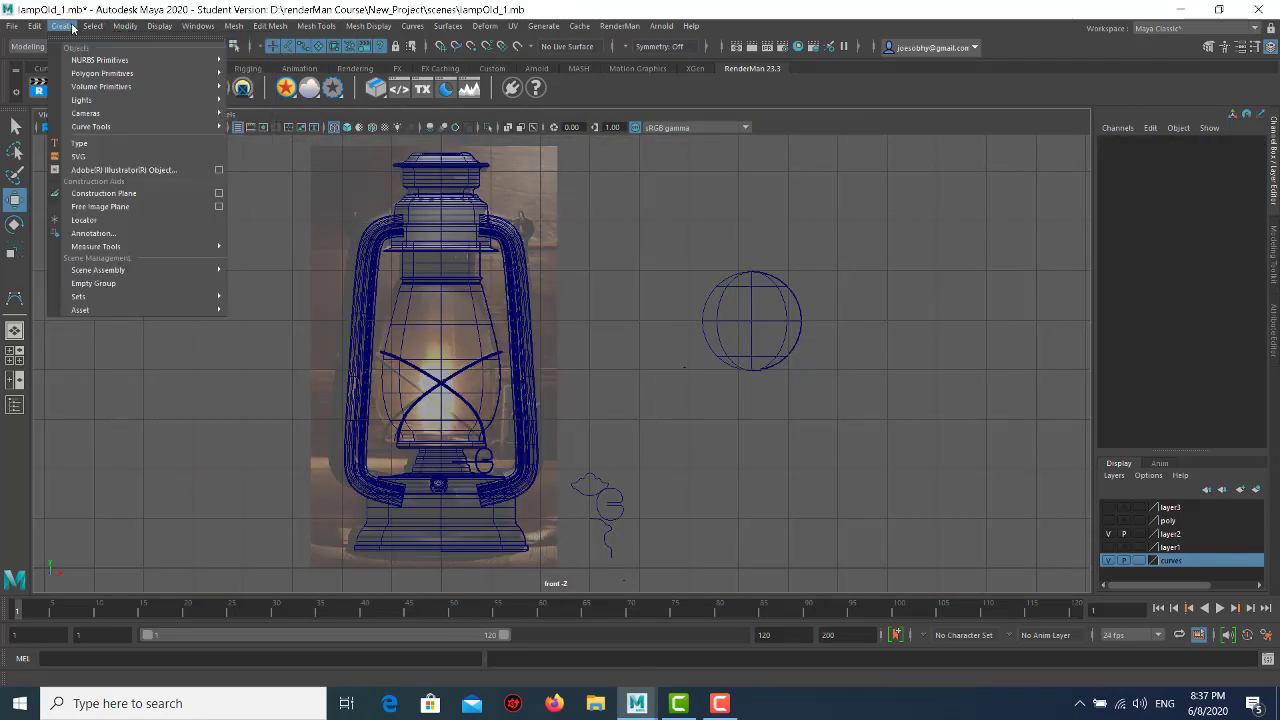
{"action": "mouse_move", "coordinate": [100, 60]}
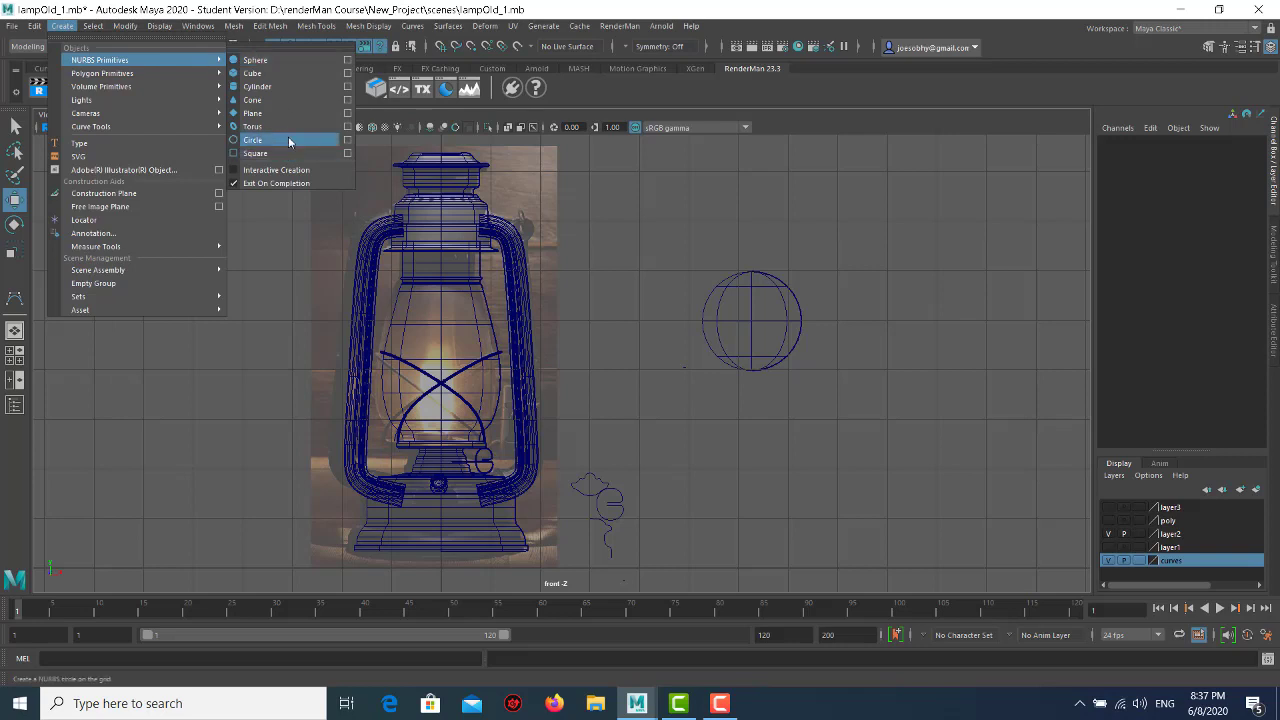
- Create nurbsCircle4 rotated 90 on X and raise it over the sphere's top, then select both
{"action": "left_click", "coordinate": [289, 141]}
{"action": "left_click_drag", "start_coordinate": [466, 530], "coordinate": [812, 281]}
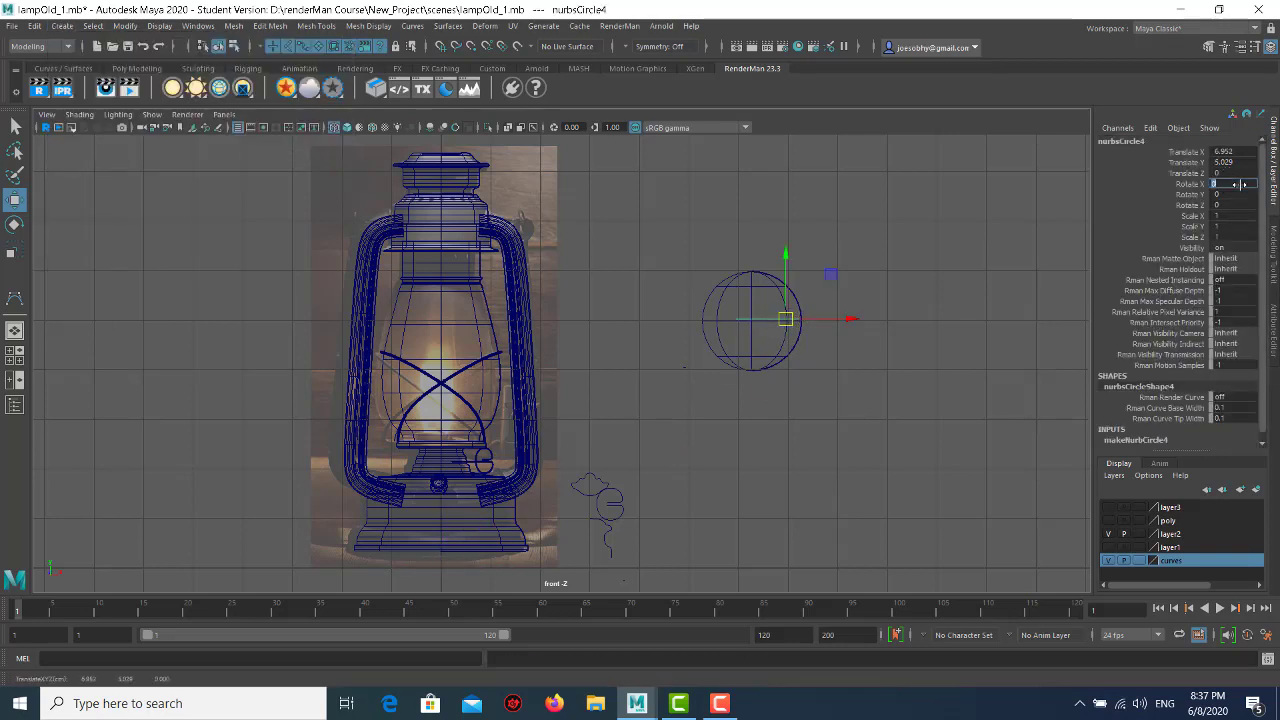
{"action": "type", "text": "90"}
{"action": "key", "text": "Return"}
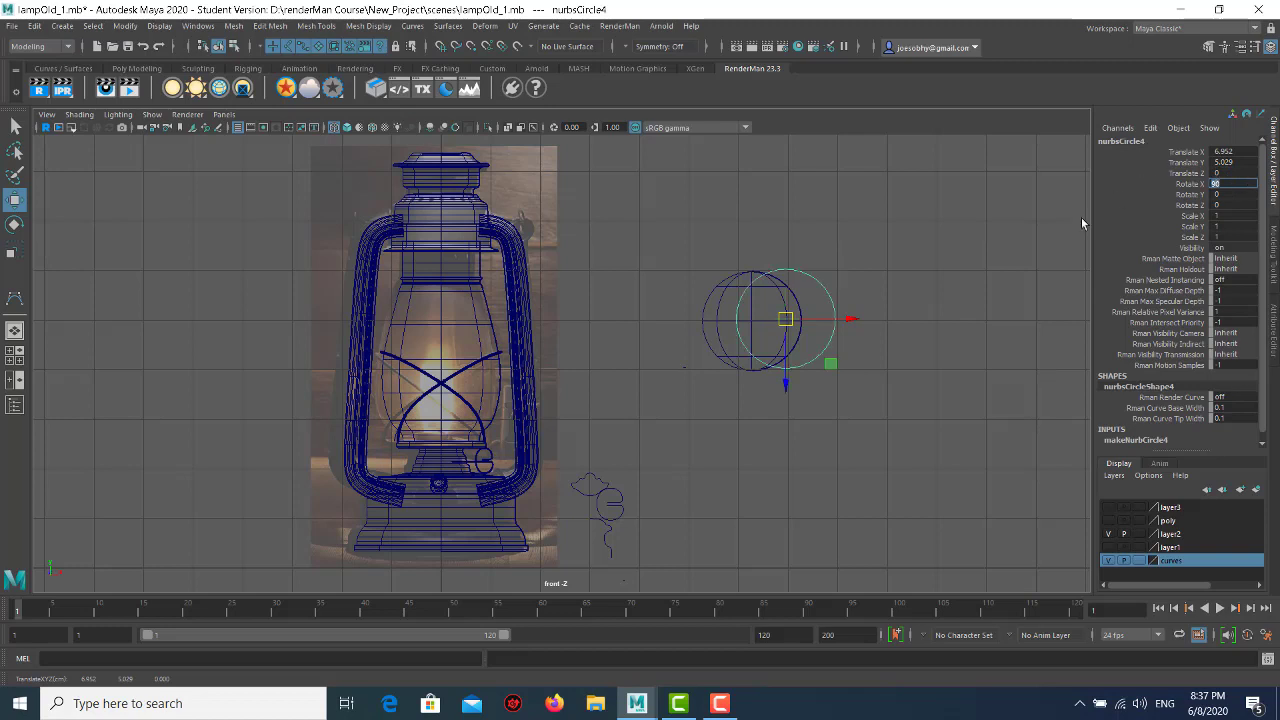
{"action": "mouse_move", "coordinate": [786, 318]}
{"action": "left_mouse_down"}
{"action": "mouse_move", "coordinate": [784, 264]}
{"action": "mouse_move", "coordinate": [849, 199]}
{"action": "left_mouse_up"}
{"action": "left_click", "coordinate": [851, 305]}
{"action": "left_click_drag", "start_coordinate": [763, 348], "coordinate": [810, 422]}
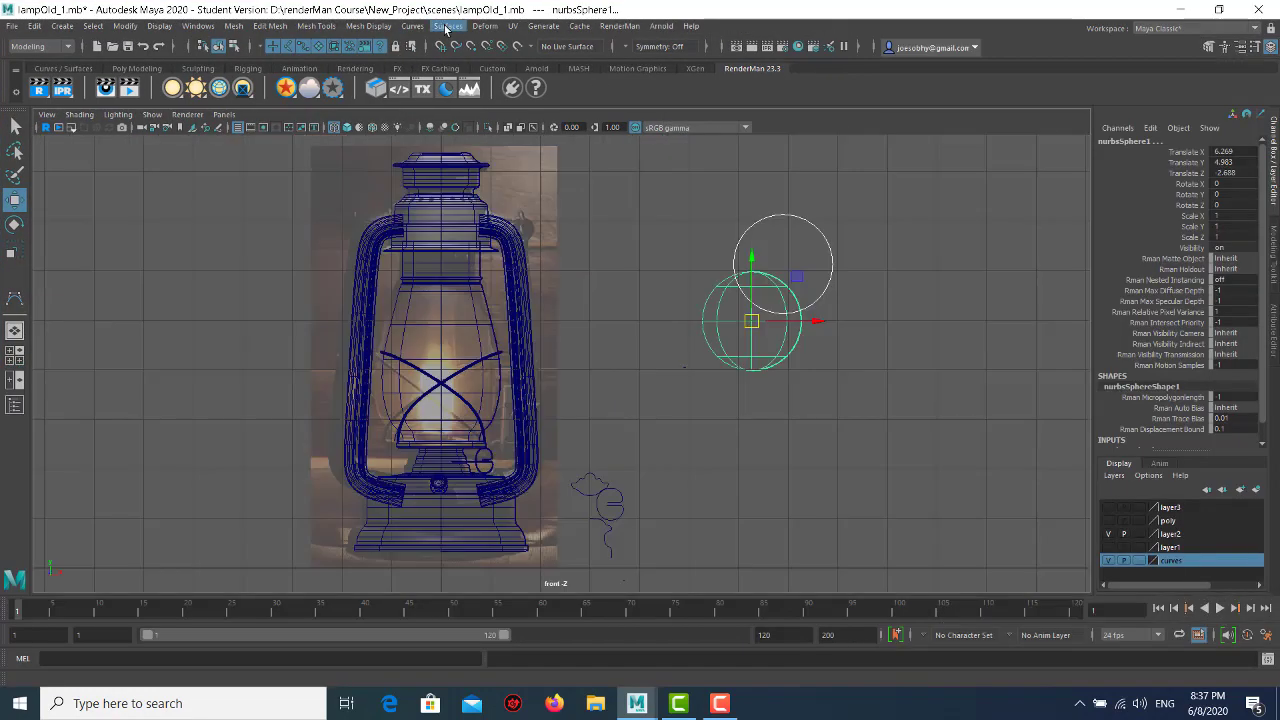
{"action": "left_click", "coordinate": [446, 26]}
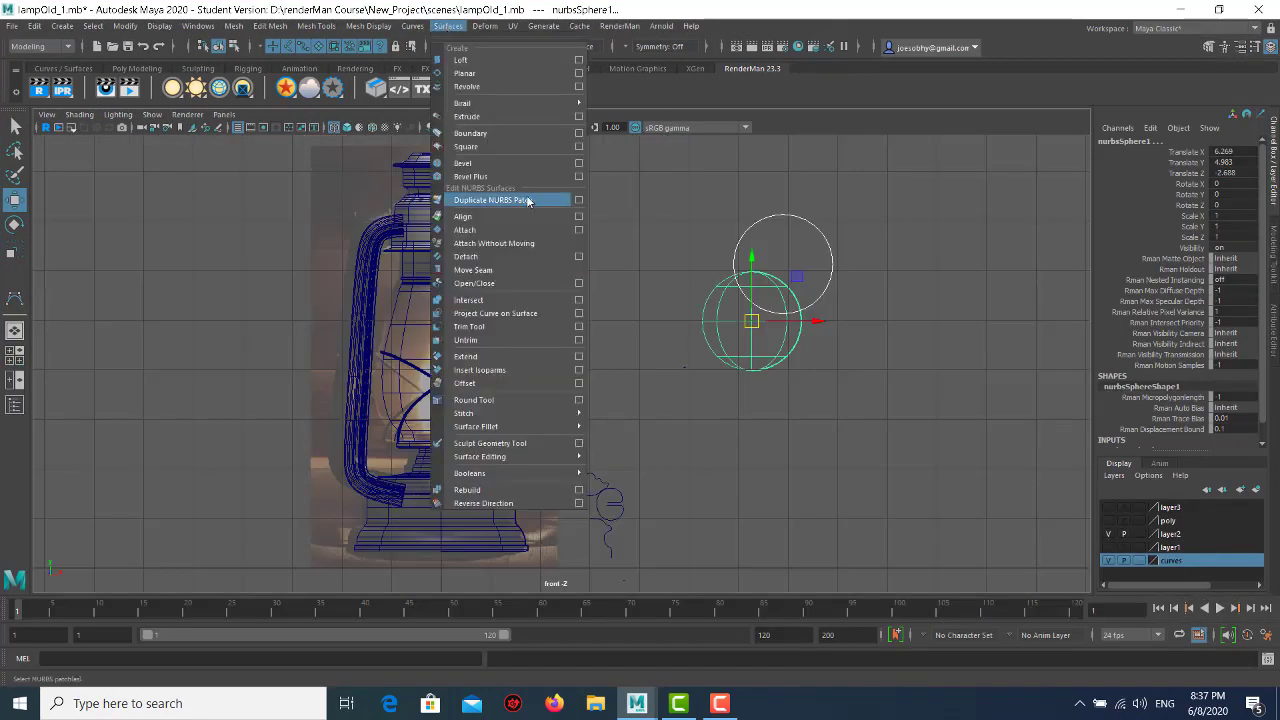
- In the perspective view, raise the circle beside the test sphere to Y 6.315
{"action": "left_click", "coordinate": [536, 319]}
{"action": "left_click", "coordinate": [709, 355]}
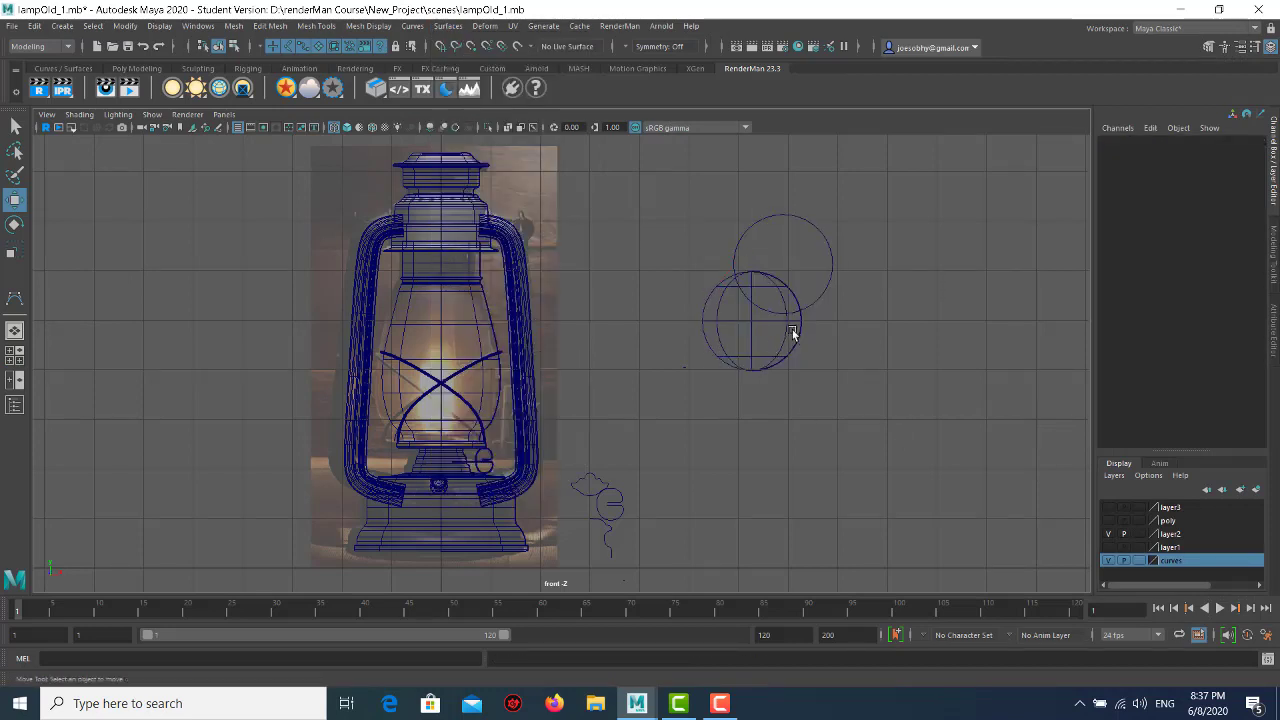
{"action": "left_click_drag", "start_coordinate": [792, 329], "coordinate": [861, 358]}
{"action": "key", "text": "space"}
{"action": "key", "text": "space"}
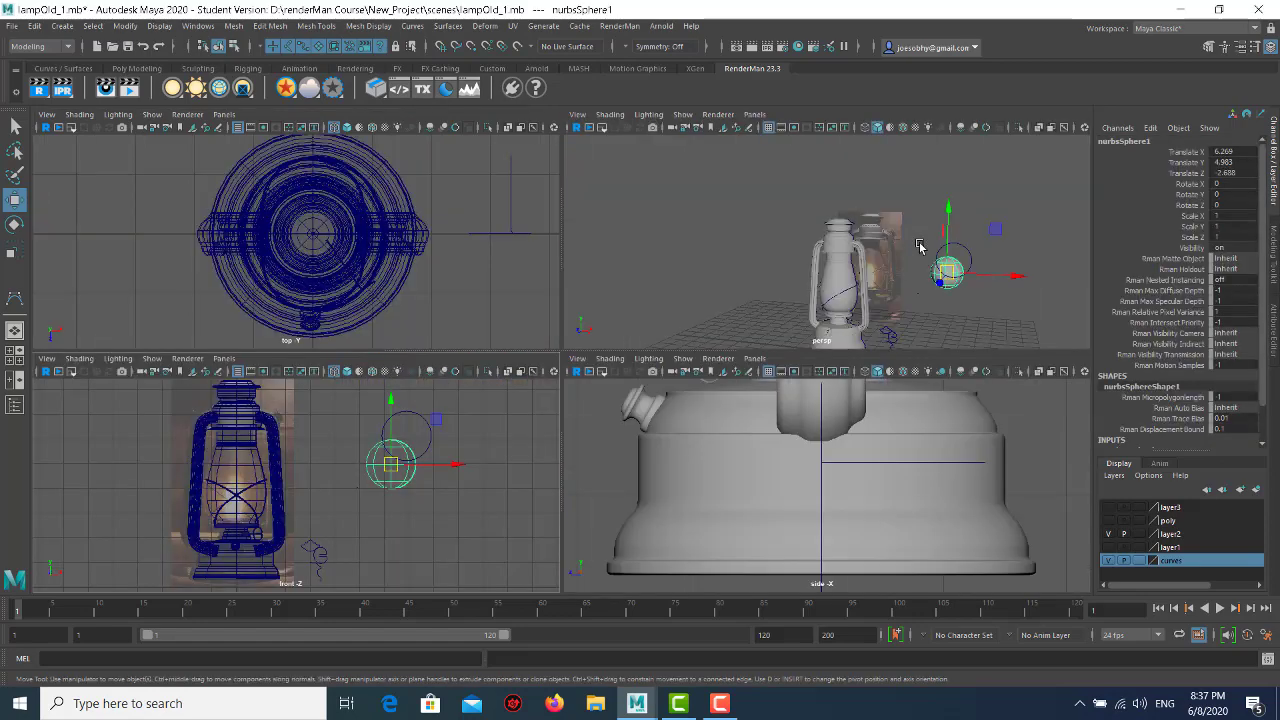
{"action": "key", "text": "space"}
{"action": "mouse_move", "coordinate": [802, 327]}
{"action": "left_mouse_down", "text": "alt"}
{"action": "mouse_move", "coordinate": [767, 341]}
{"action": "mouse_move", "coordinate": [879, 516]}
{"action": "left_mouse_up", "text": "alt"}
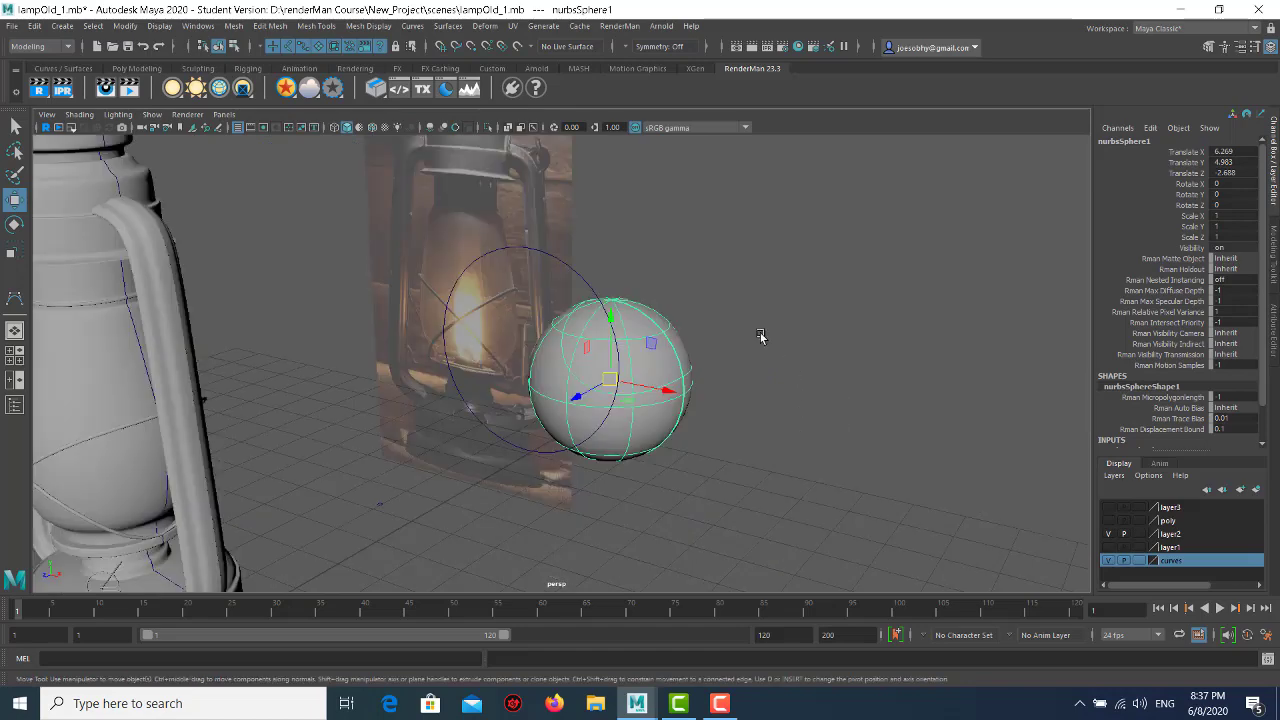
{"action": "mouse_move", "coordinate": [760, 333]}
{"action": "left_mouse_down", "text": "alt"}
{"action": "mouse_move", "coordinate": [692, 275]}
{"action": "mouse_move", "coordinate": [655, 435]}
{"action": "mouse_move", "coordinate": [600, 430]}
{"action": "left_mouse_up", "text": "alt"}
{"action": "left_click_drag", "start_coordinate": [527, 220], "coordinate": [553, 320]}
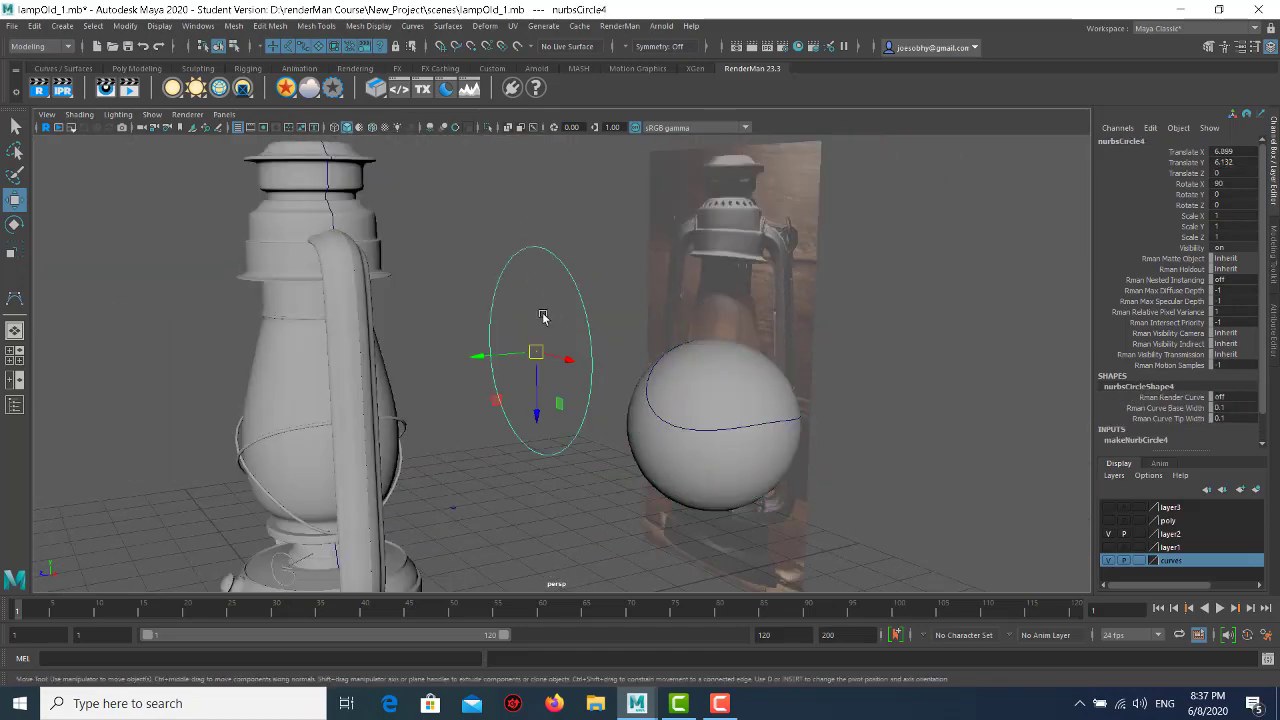
{"action": "left_click_drag", "start_coordinate": [538, 404], "coordinate": [538, 385]}
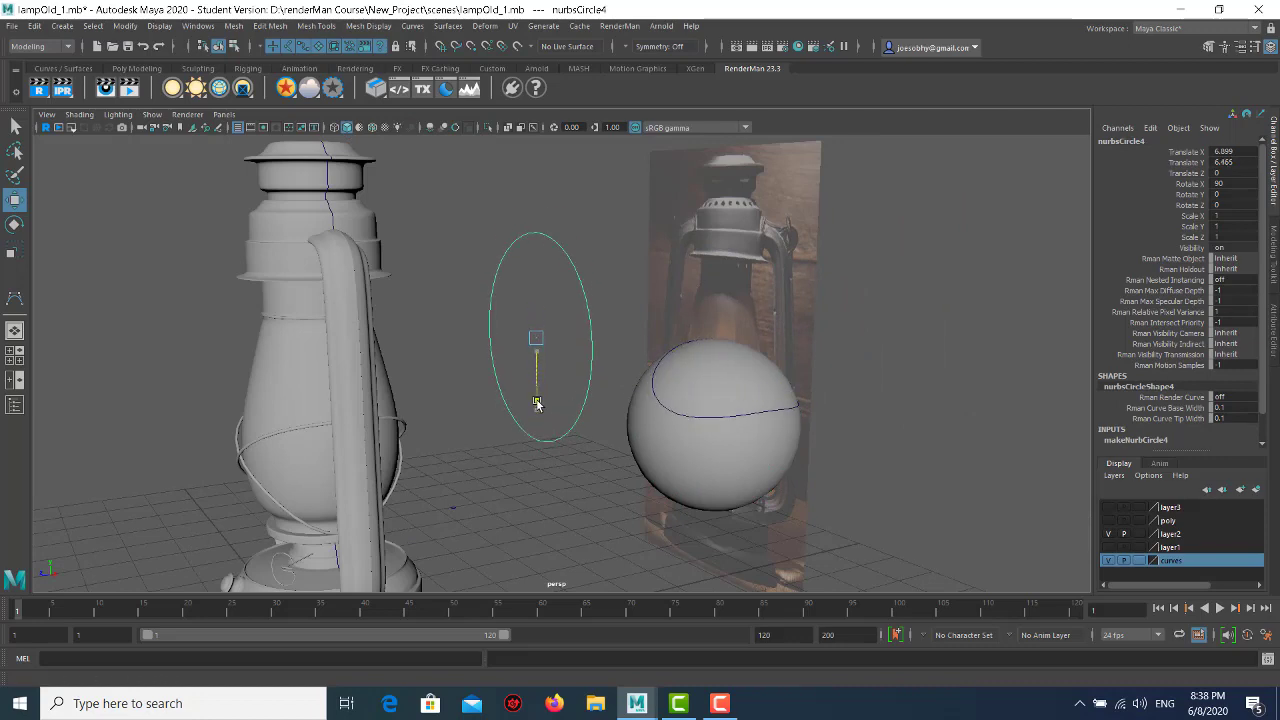
- Trim the sphere with the Trim Tool, keeping its lower part to open the top
{"action": "left_click", "coordinate": [726, 456]}
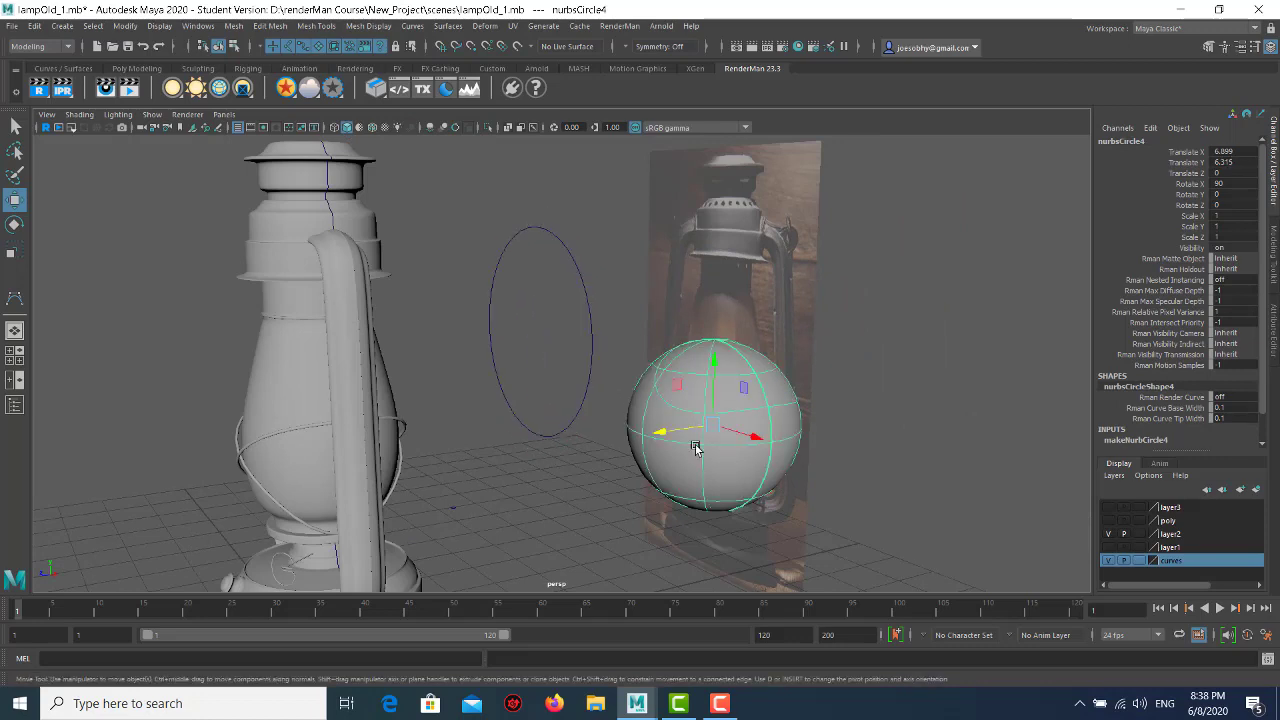
{"action": "left_click", "coordinate": [447, 26]}
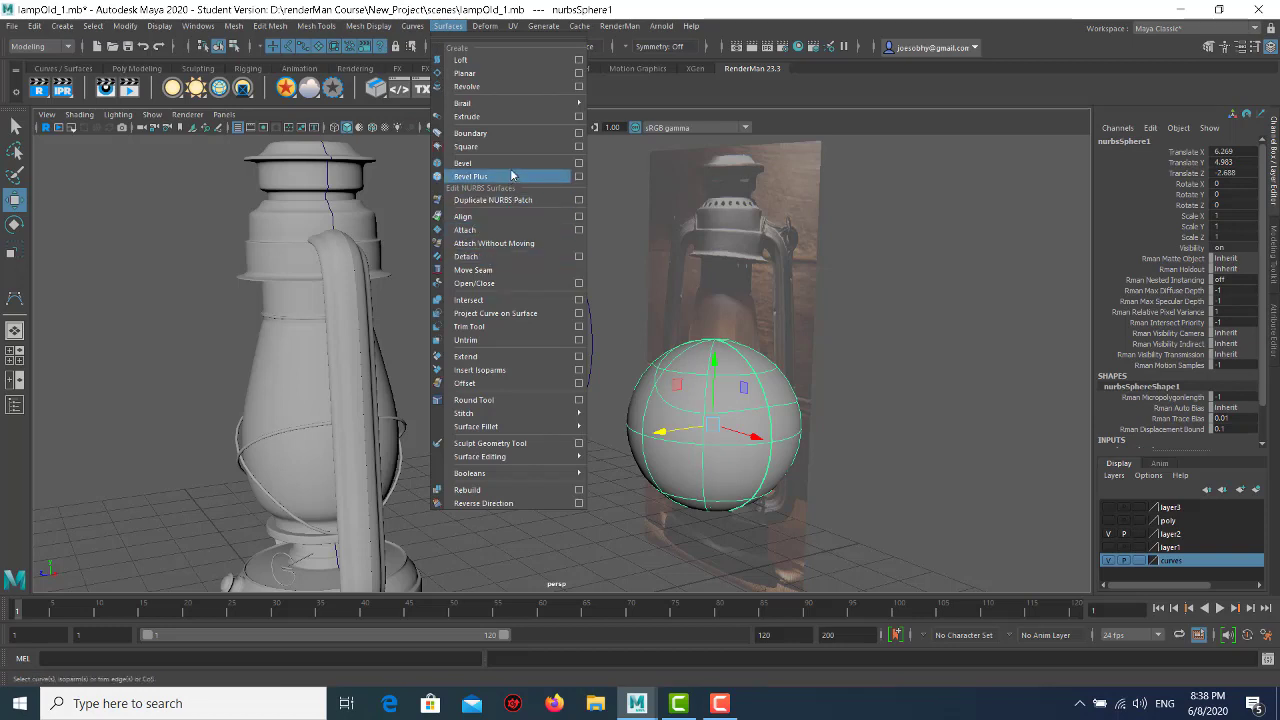
{"action": "left_click", "coordinate": [509, 326]}
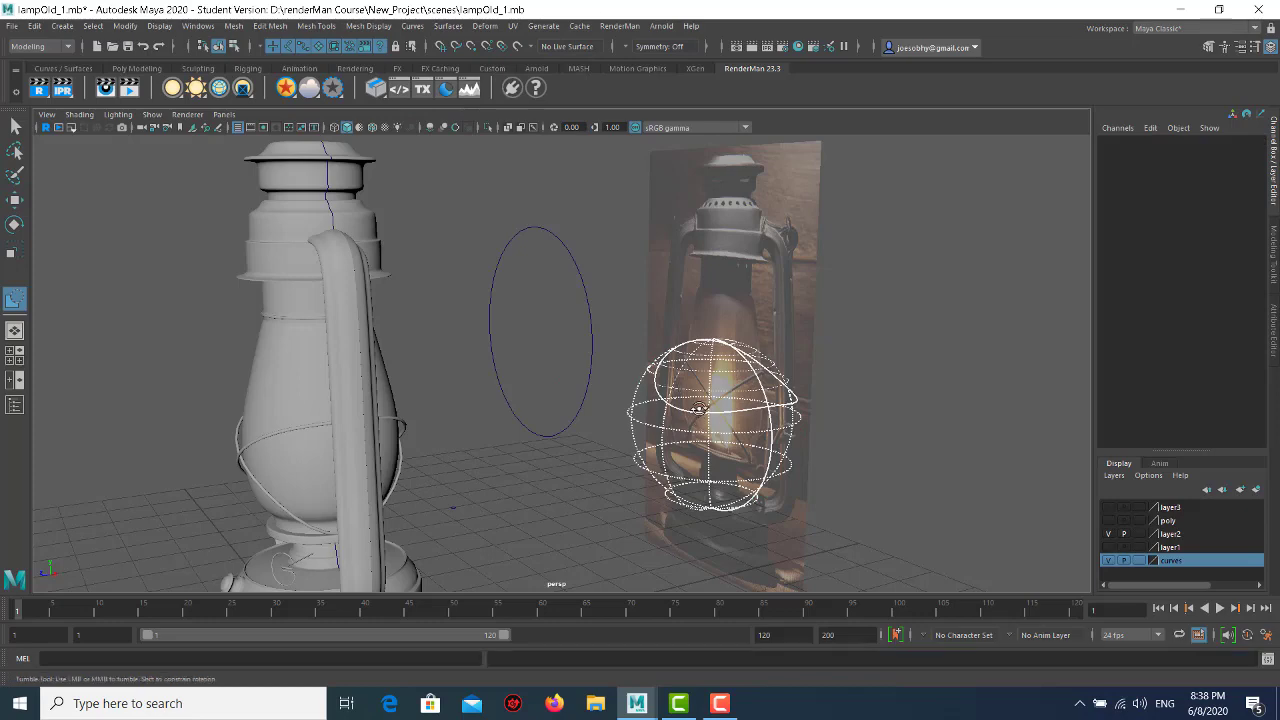
{"action": "left_click_drag", "start_coordinate": [514, 398], "coordinate": [690, 410], "text": "alt"}
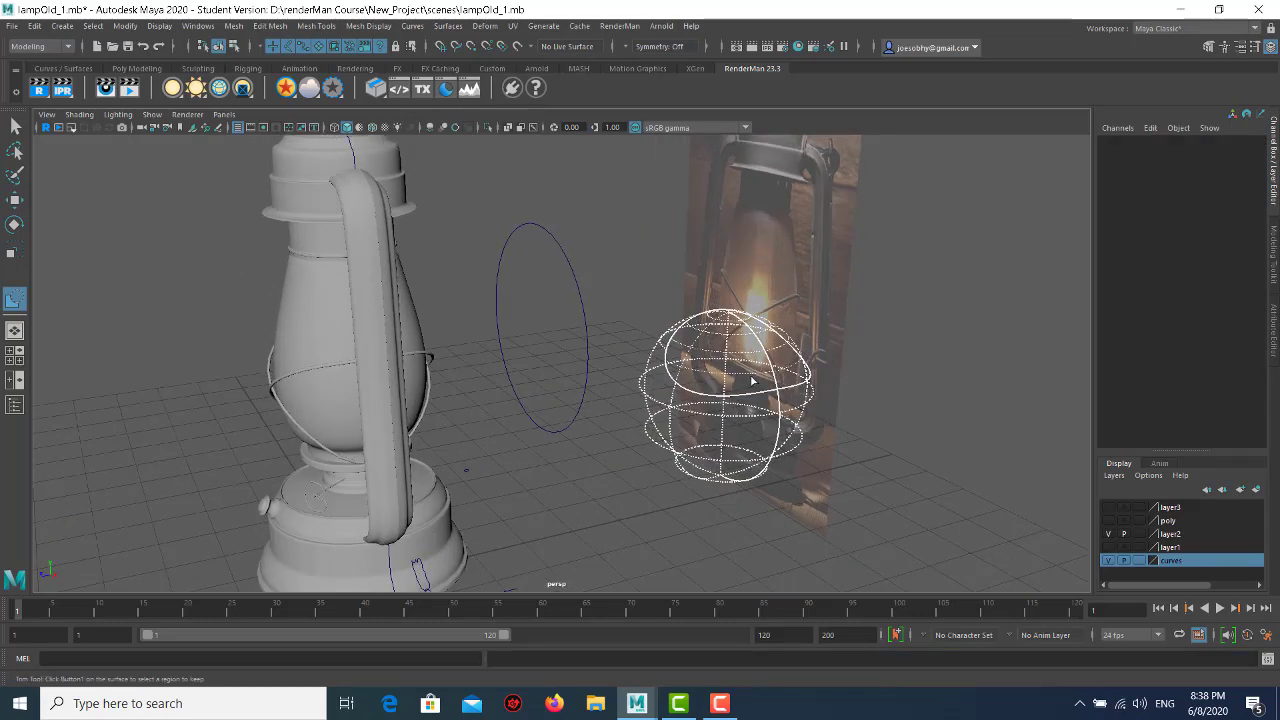
{"action": "left_click", "coordinate": [726, 426]}
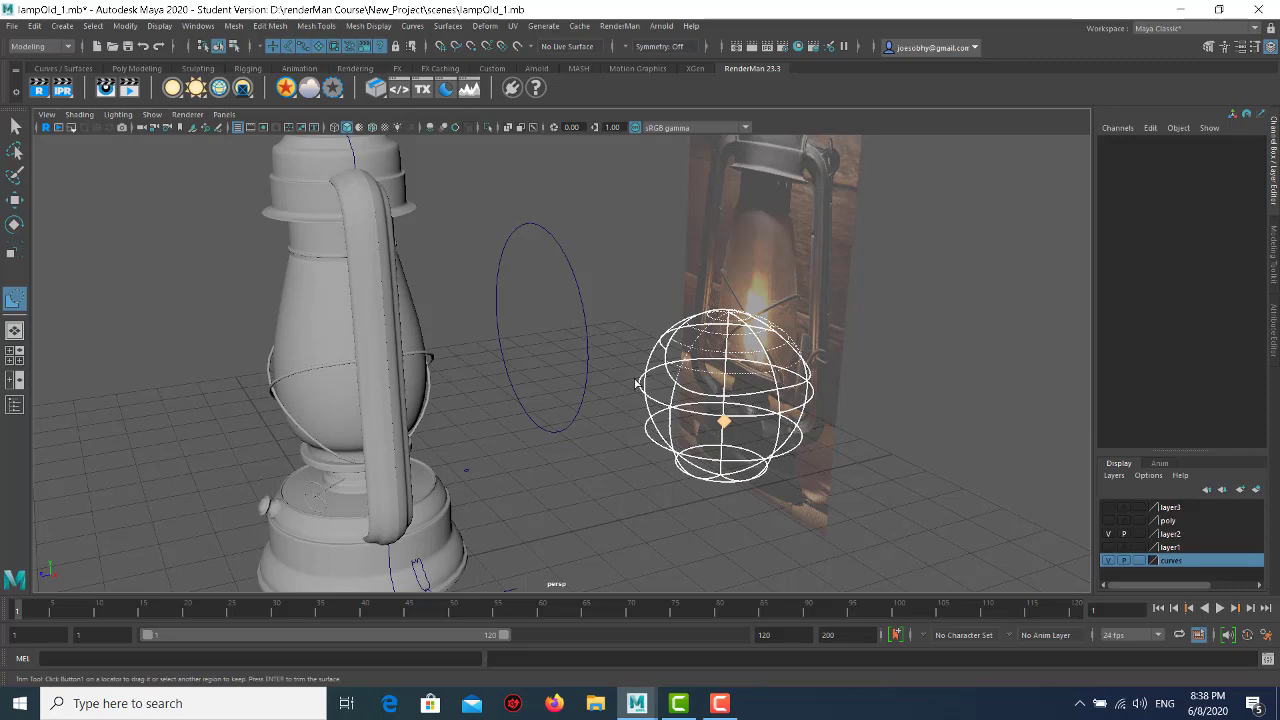
{"action": "key", "text": "Return"}
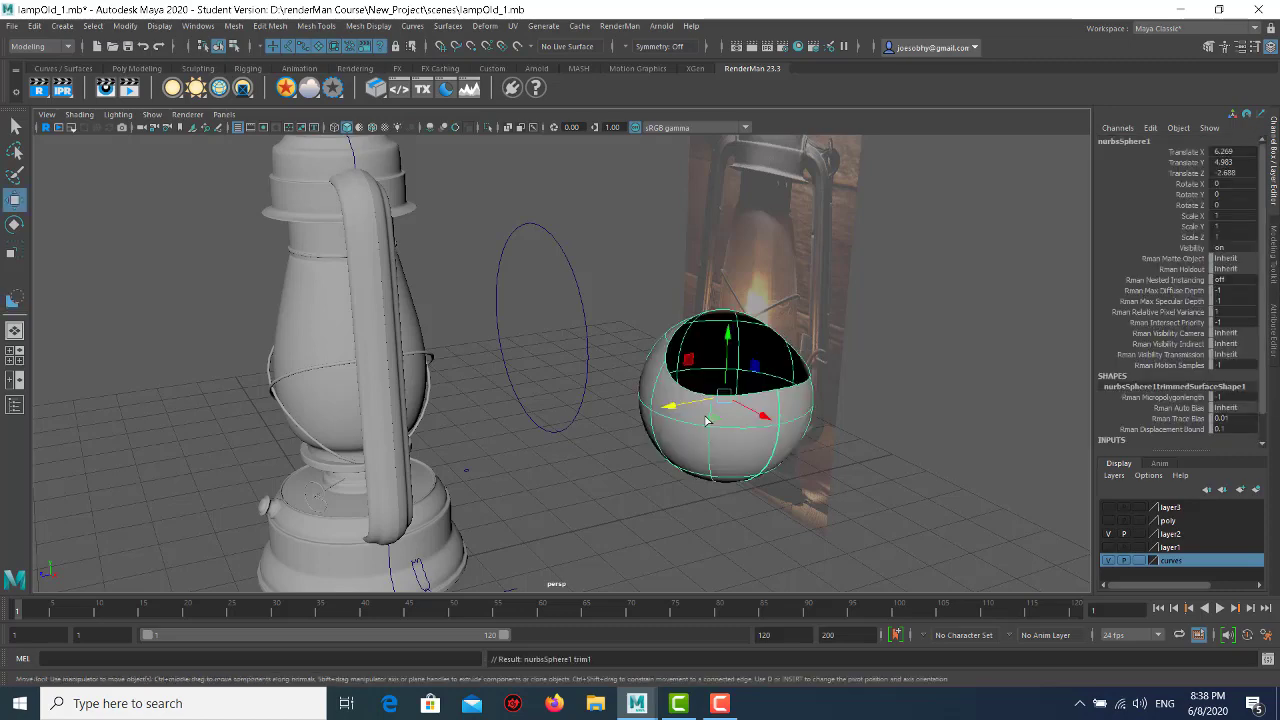
- Delete the trimmed test sphere and its circle
{"action": "mouse_move", "coordinate": [727, 406]}
{"action": "left_mouse_down", "text": "alt"}
{"action": "mouse_move", "coordinate": [694, 423]}
{"action": "mouse_move", "coordinate": [803, 396]}
{"action": "left_mouse_up", "text": "alt"}
{"action": "mouse_move", "coordinate": [776, 330]}
{"action": "left_mouse_down", "text": "shift"}
{"action": "mouse_move", "coordinate": [694, 376]}
{"action": "mouse_move", "coordinate": [540, 428]}
{"action": "left_mouse_up", "text": "shift"}
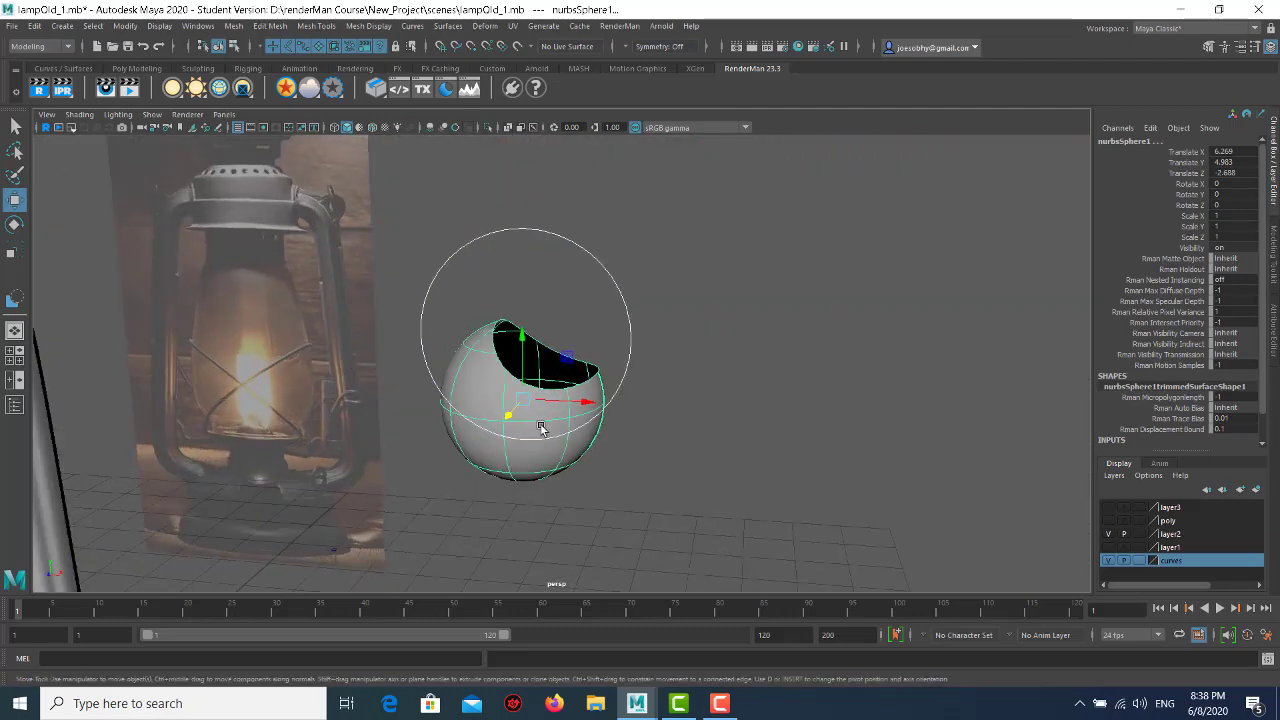
{"action": "key", "text": "Delete"}
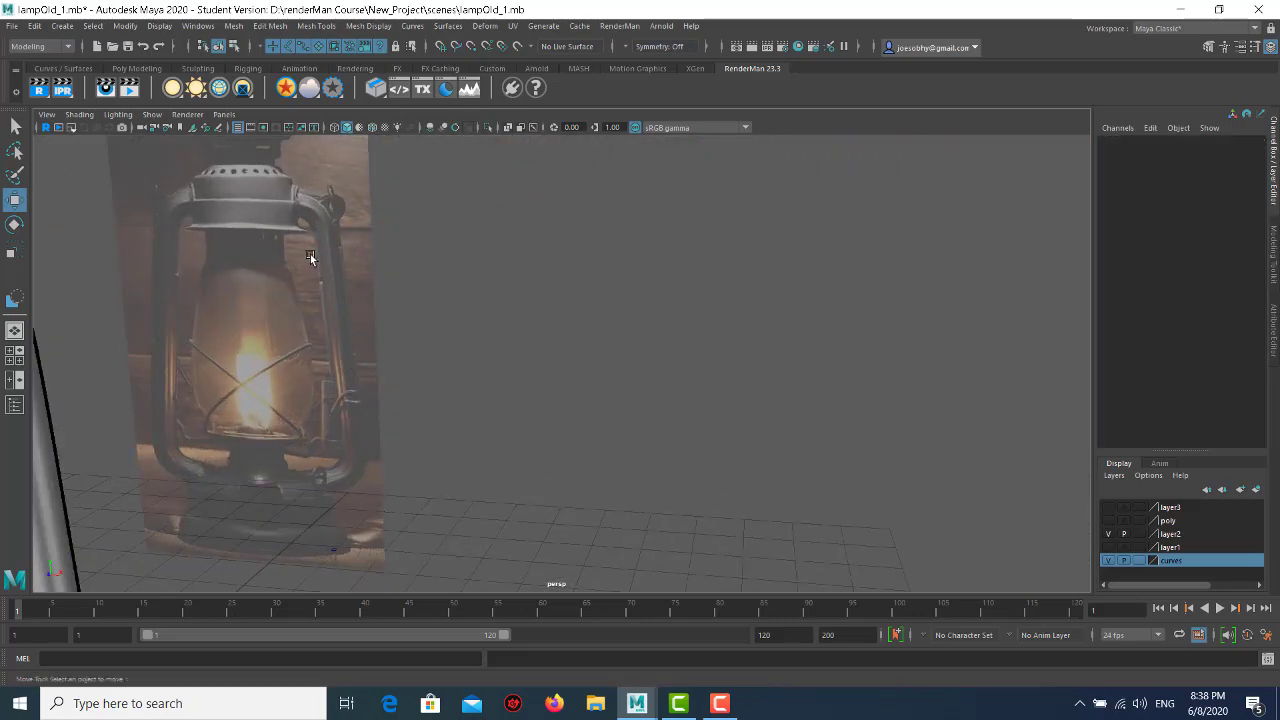
- Select the lantern's top band surface, revolvedSurface14, and frame it in the front view
{"action": "key", "text": "space"}
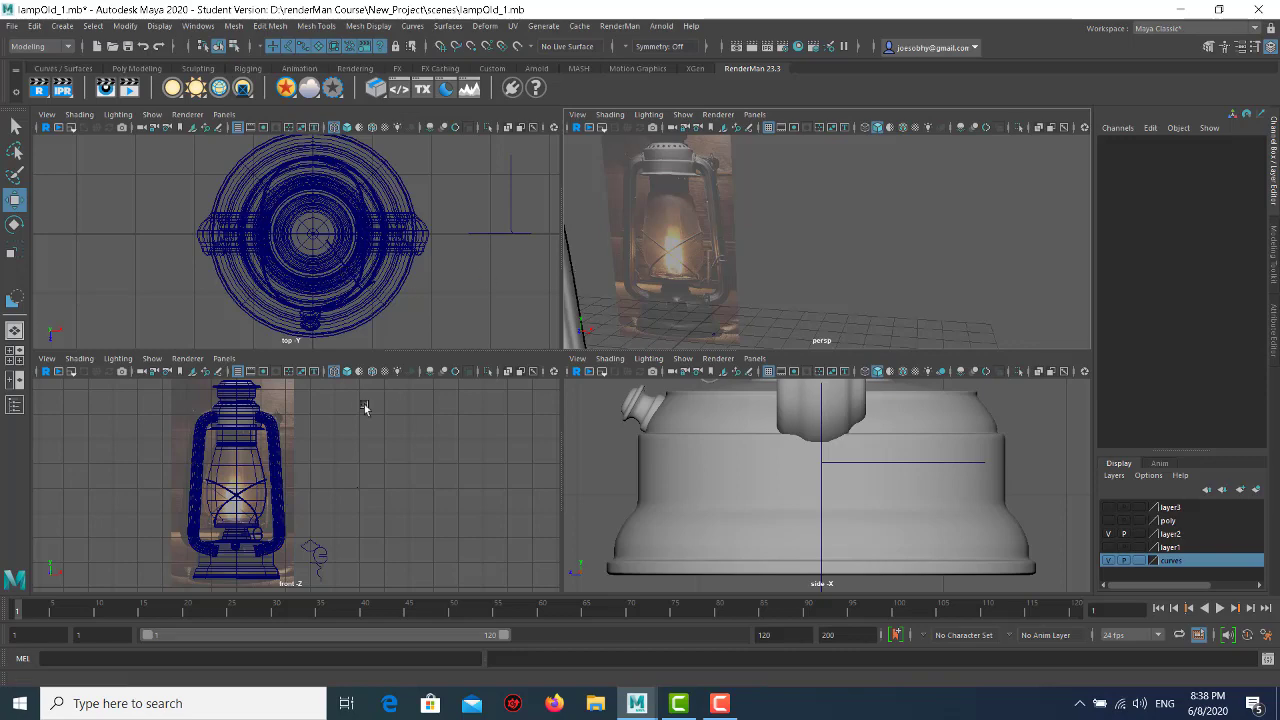
{"action": "key", "text": "space"}
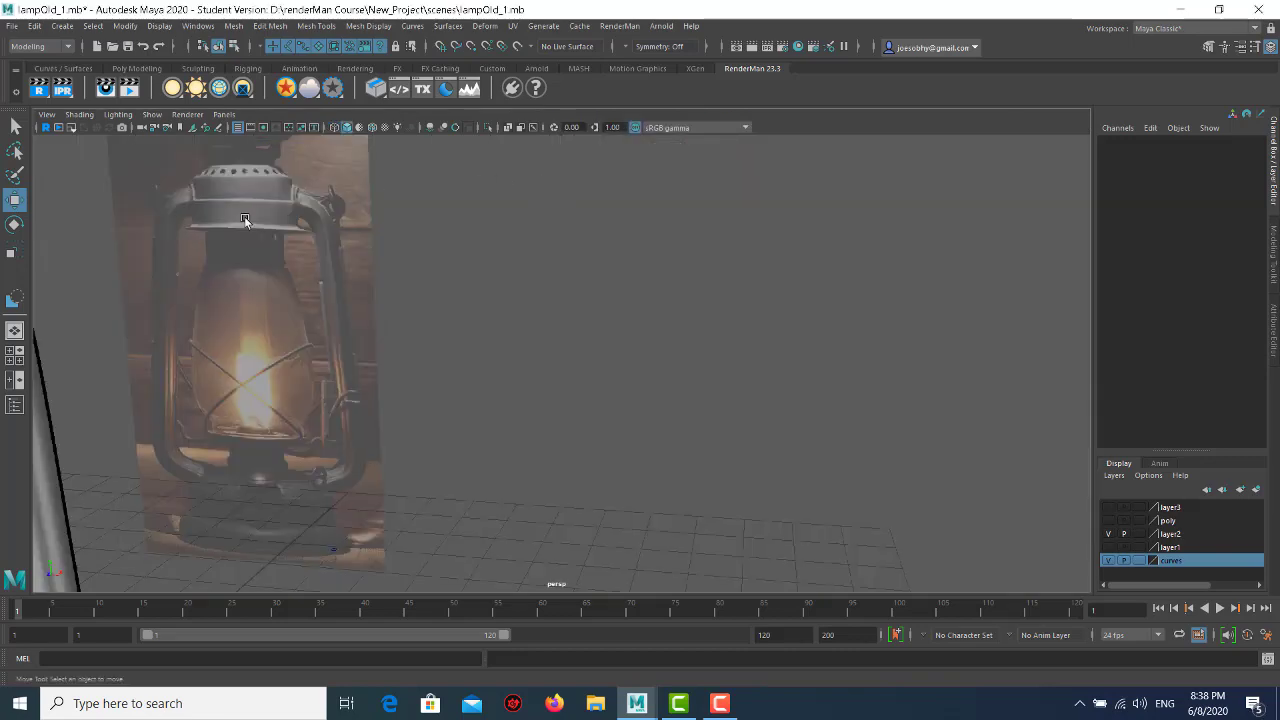
{"action": "scroll", "coordinate": [200, 238], "scroll_direction": "up", "scroll_amount": 5}
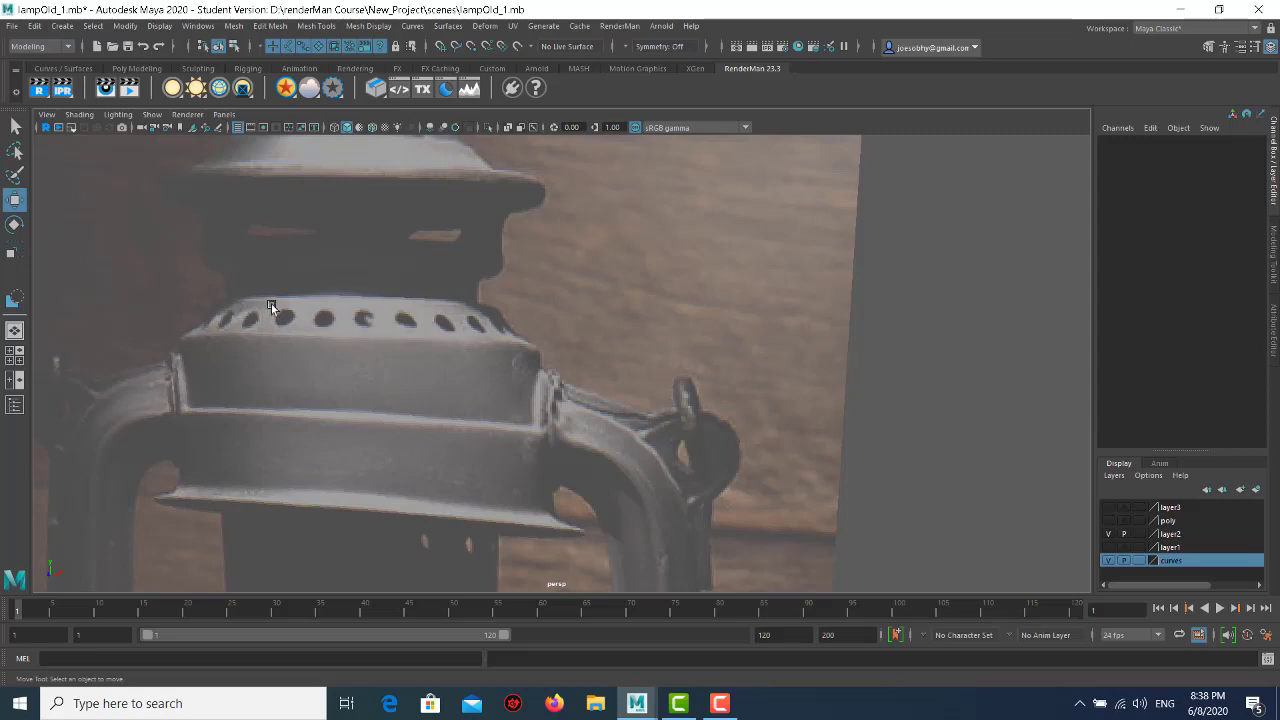
{"action": "key", "text": "space"}
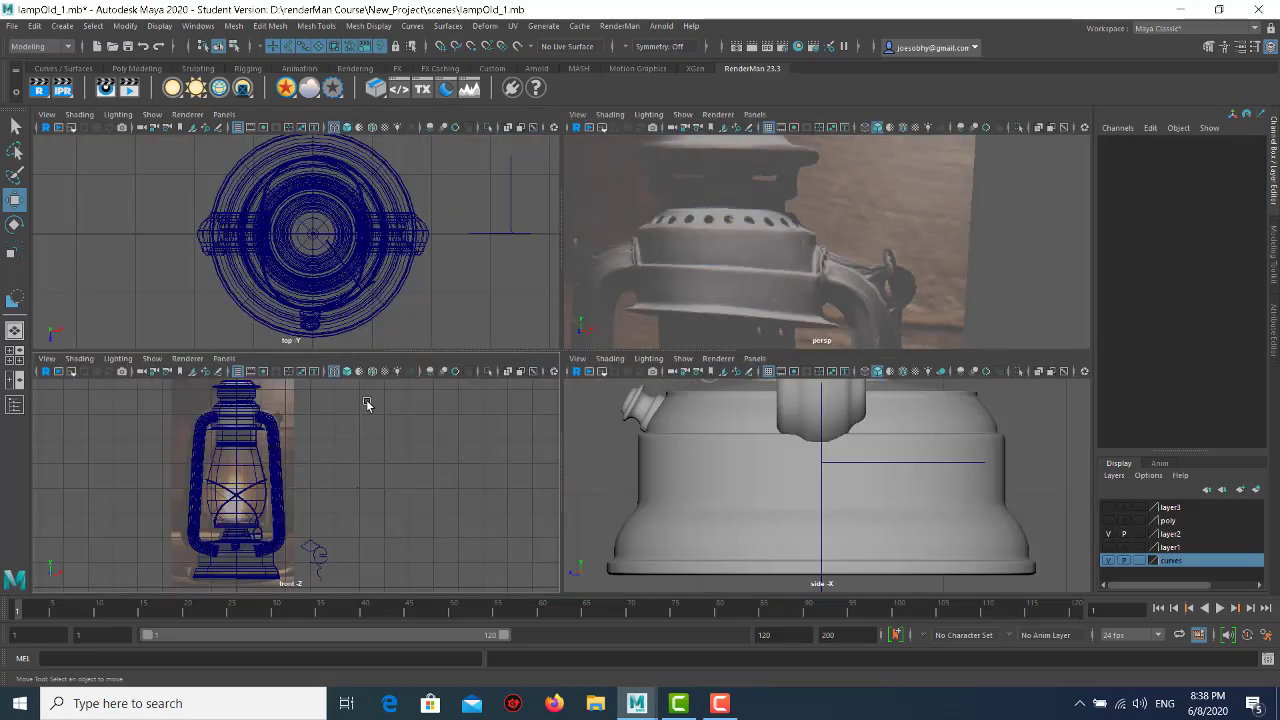
{"action": "key", "text": "space"}
{"action": "left_click", "coordinate": [446, 221]}
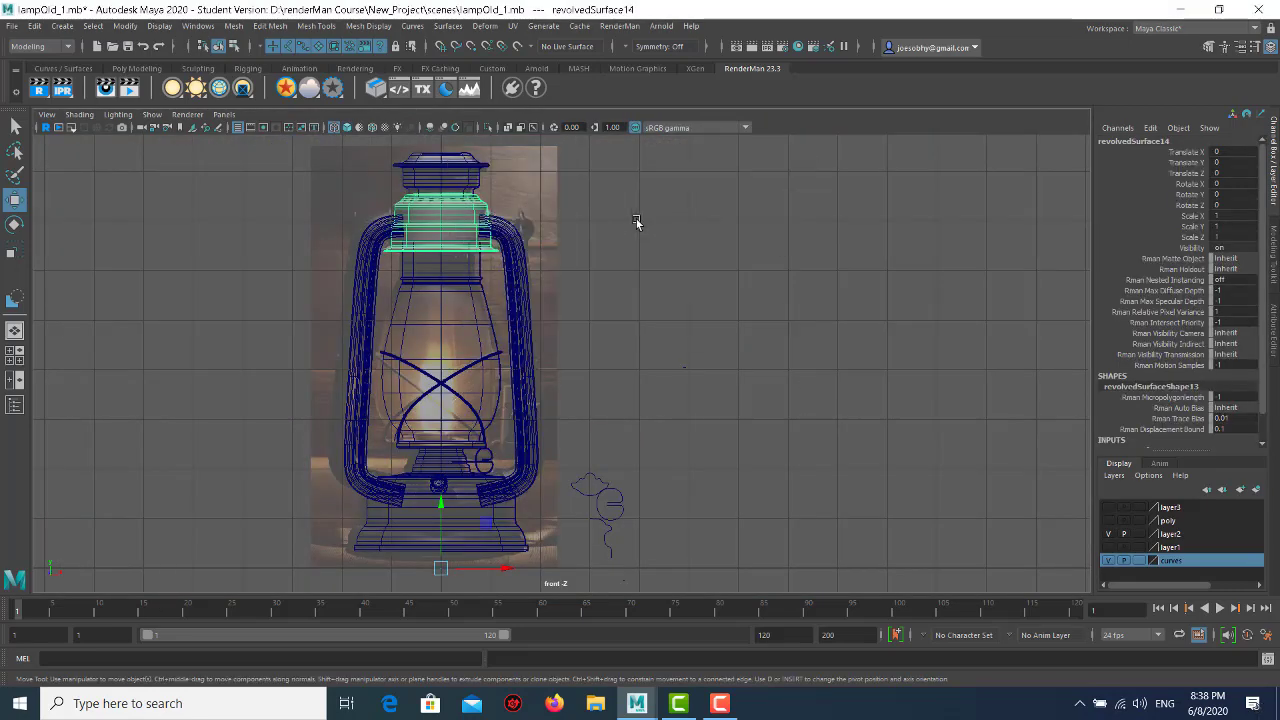
{"action": "key", "text": "space"}
{"action": "key", "text": "space"}
{"action": "key", "text": "f"}
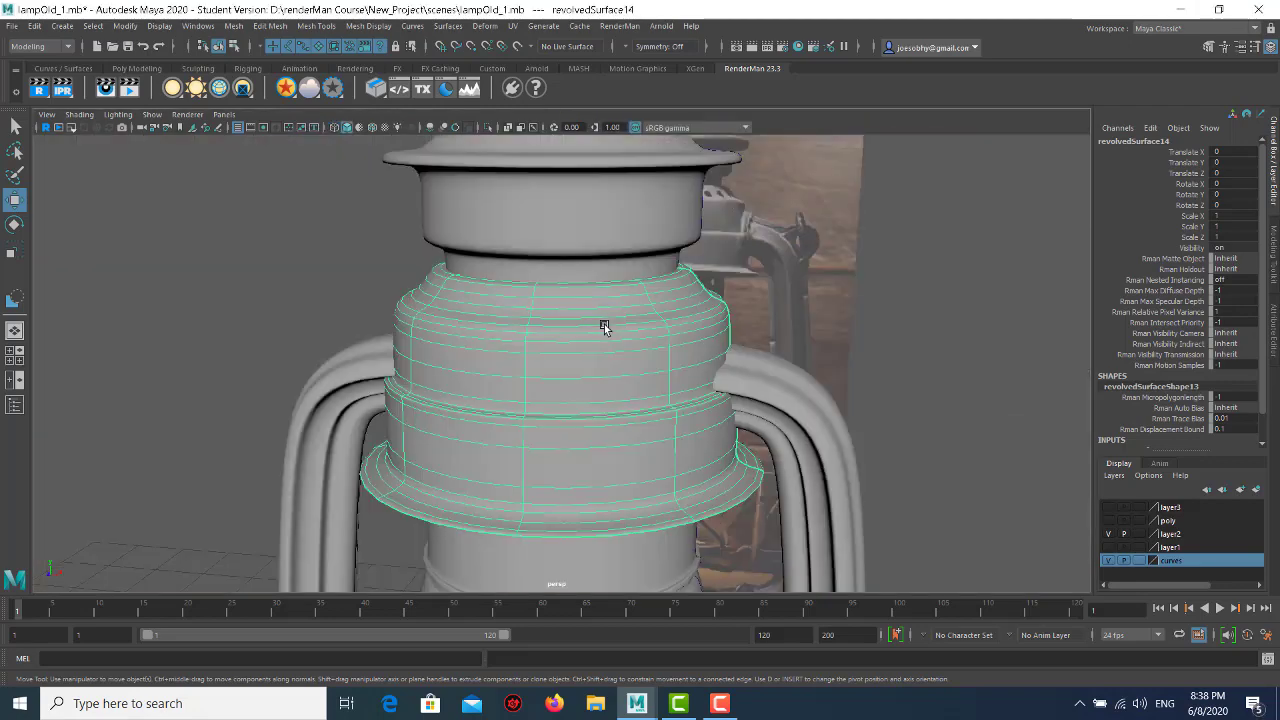
{"action": "left_click_drag", "start_coordinate": [568, 331], "coordinate": [560, 346], "text": "alt"}
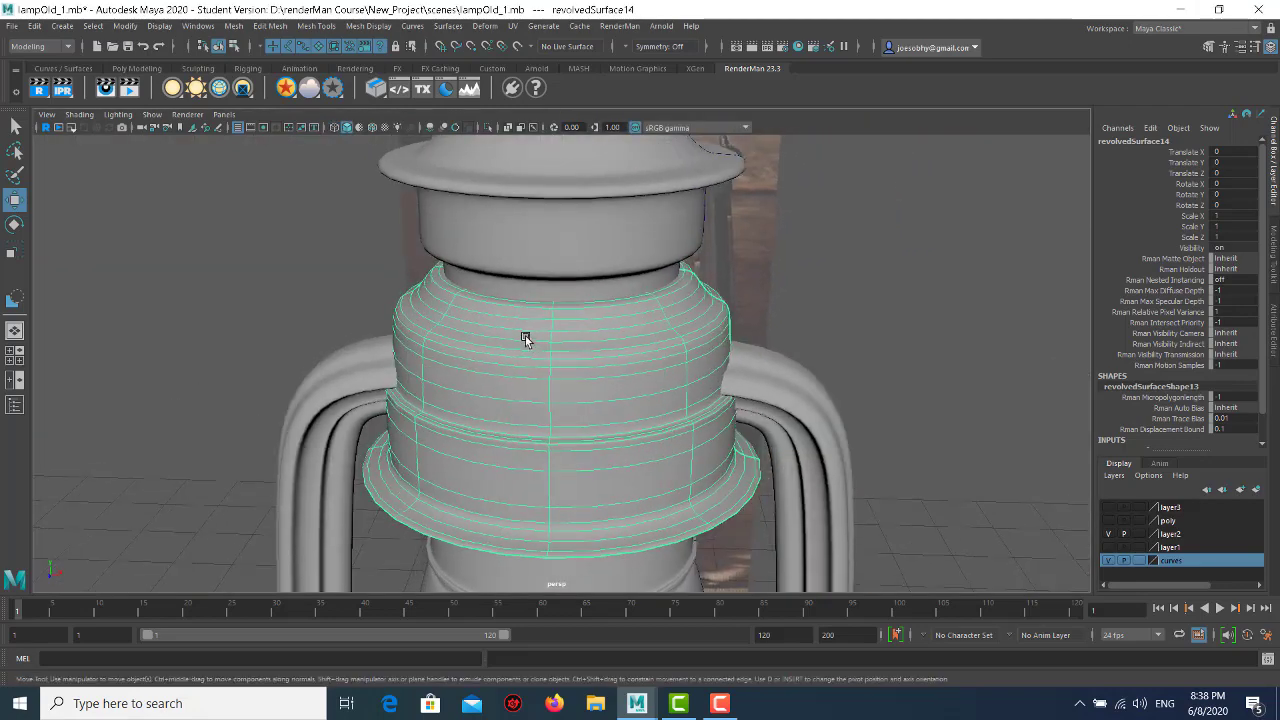
{"action": "key", "text": "space"}
{"action": "key", "text": "space"}
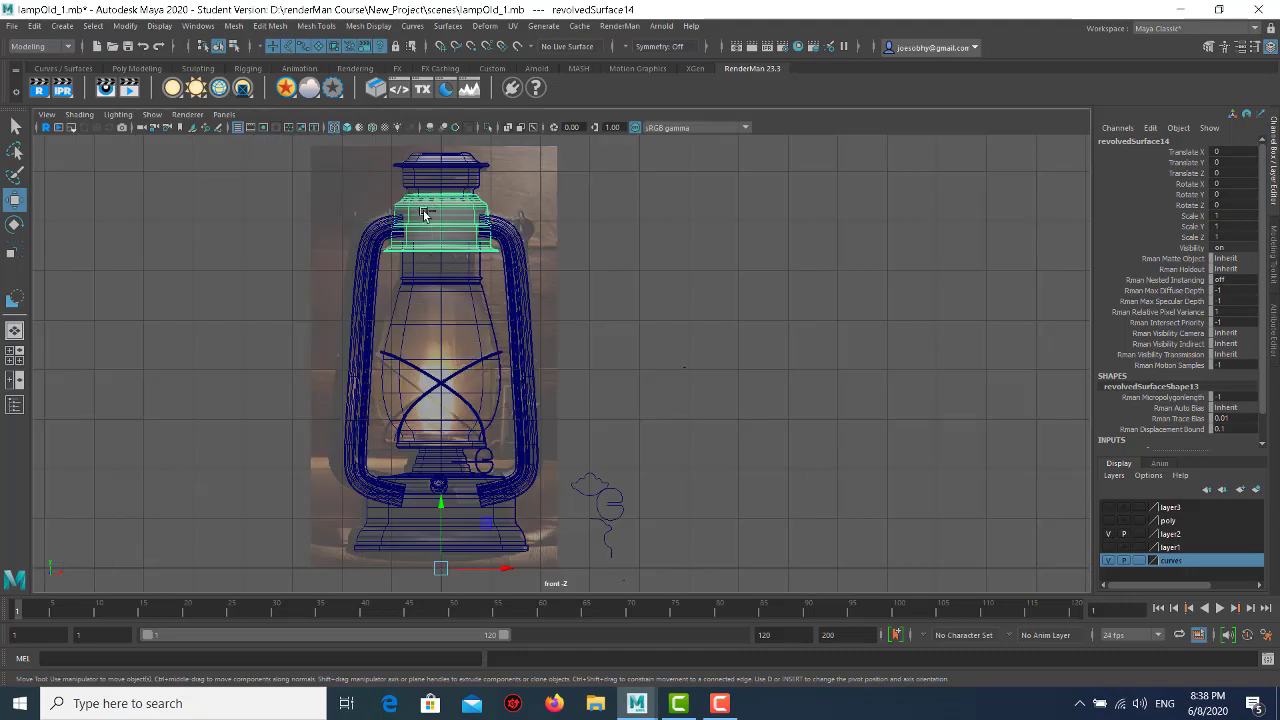
{"action": "key", "text": "f"}
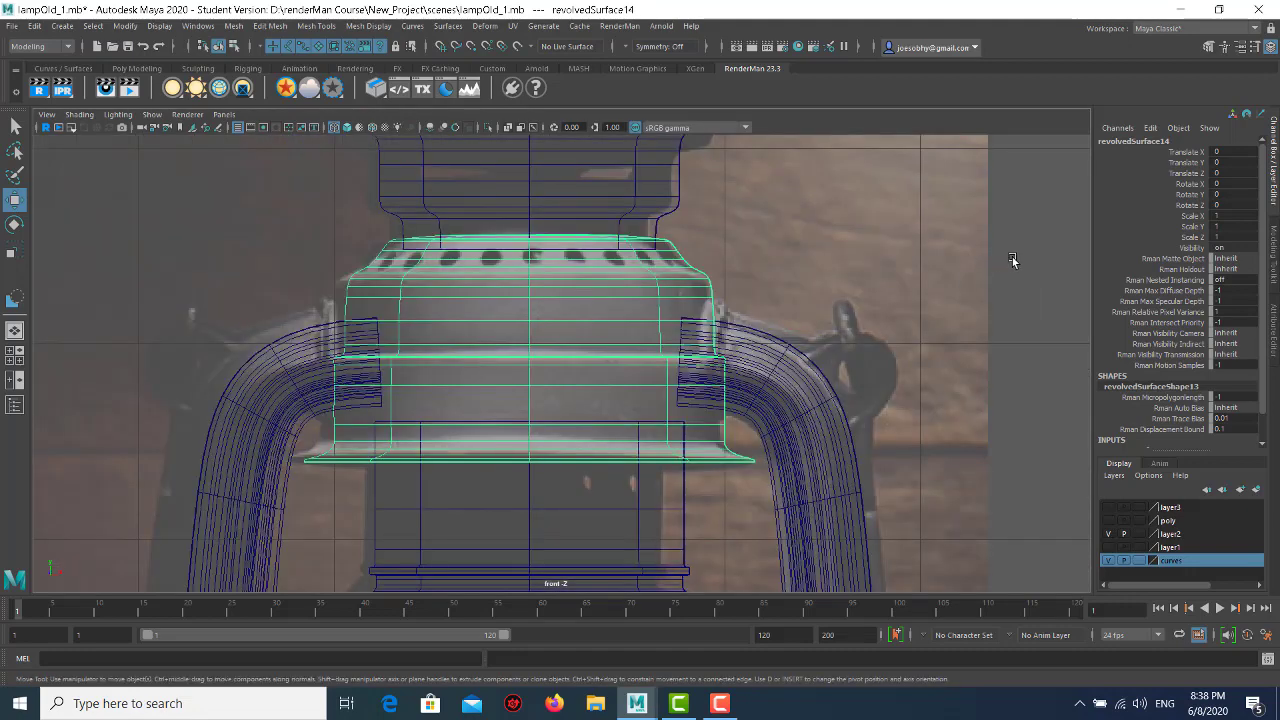
- Select two vertical isoparms on the band, then orbit the perspective view
{"action": "right_click", "coordinate": [1012, 260]}
{"action": "left_click", "coordinate": [1008, 220]}
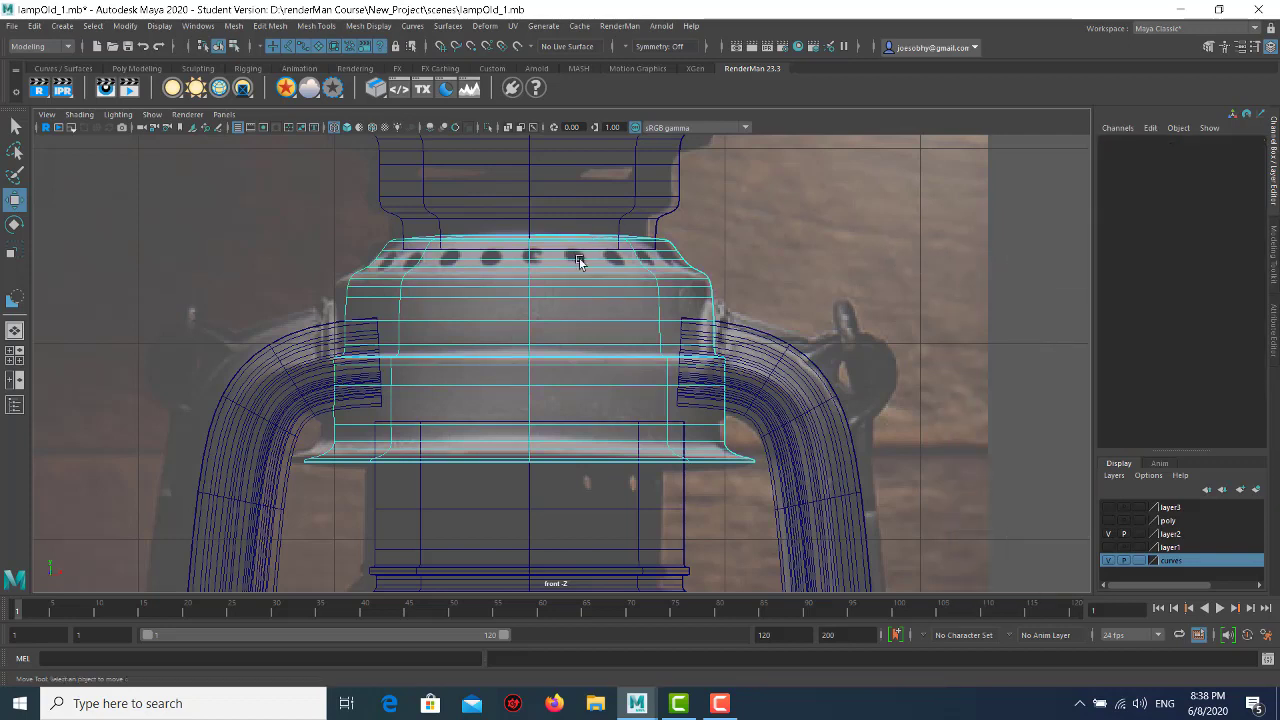
{"action": "left_click", "coordinate": [528, 310]}
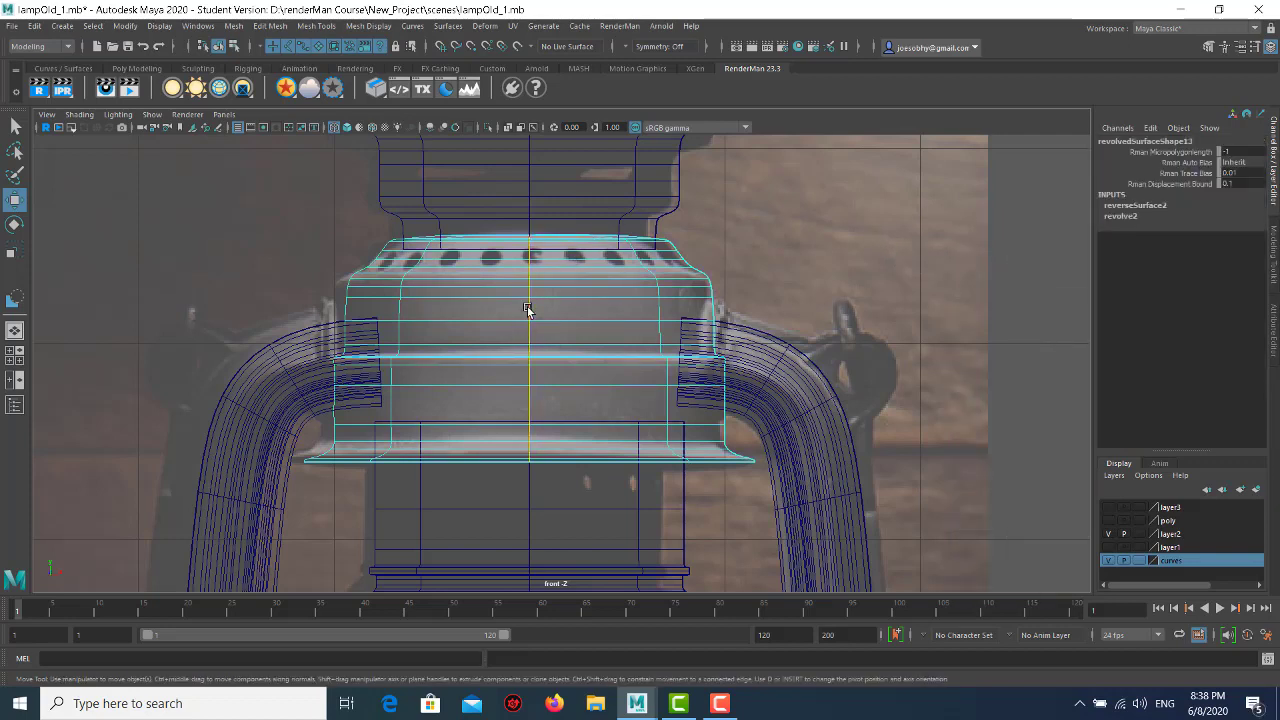
{"action": "left_click", "coordinate": [712, 297], "text": "shift"}
{"action": "key", "text": "5"}
{"action": "key", "text": "space"}
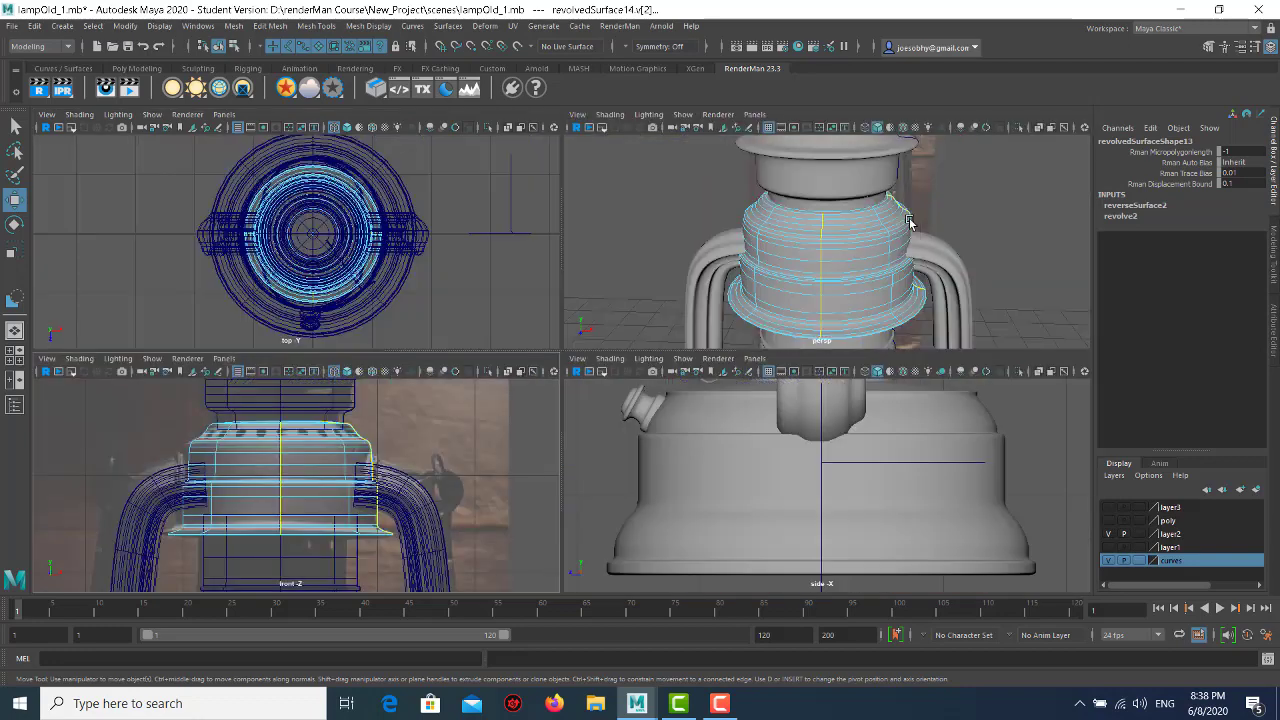
{"action": "key", "text": "space"}
{"action": "left_click_drag", "start_coordinate": [755, 277], "coordinate": [520, 343], "text": "alt"}
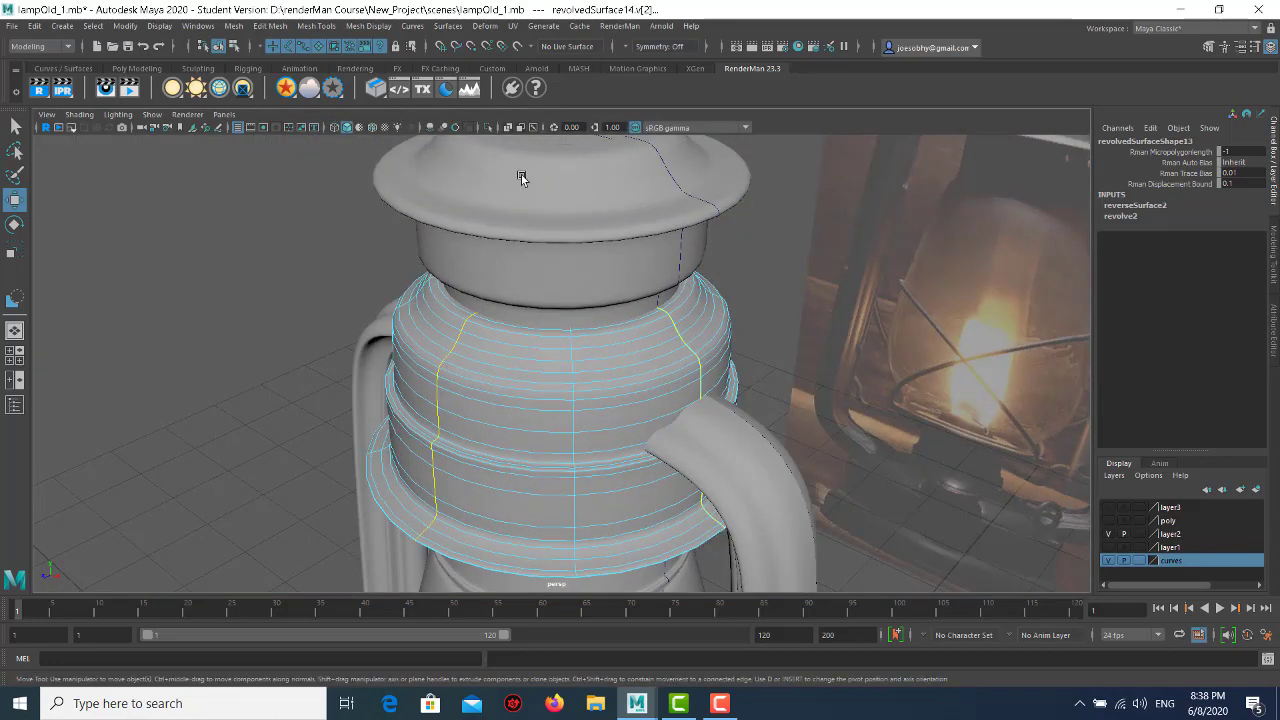
- Detach the band at the two isoparms and delete the detached strip, leaving a gap
{"action": "left_click", "coordinate": [455, 27]}
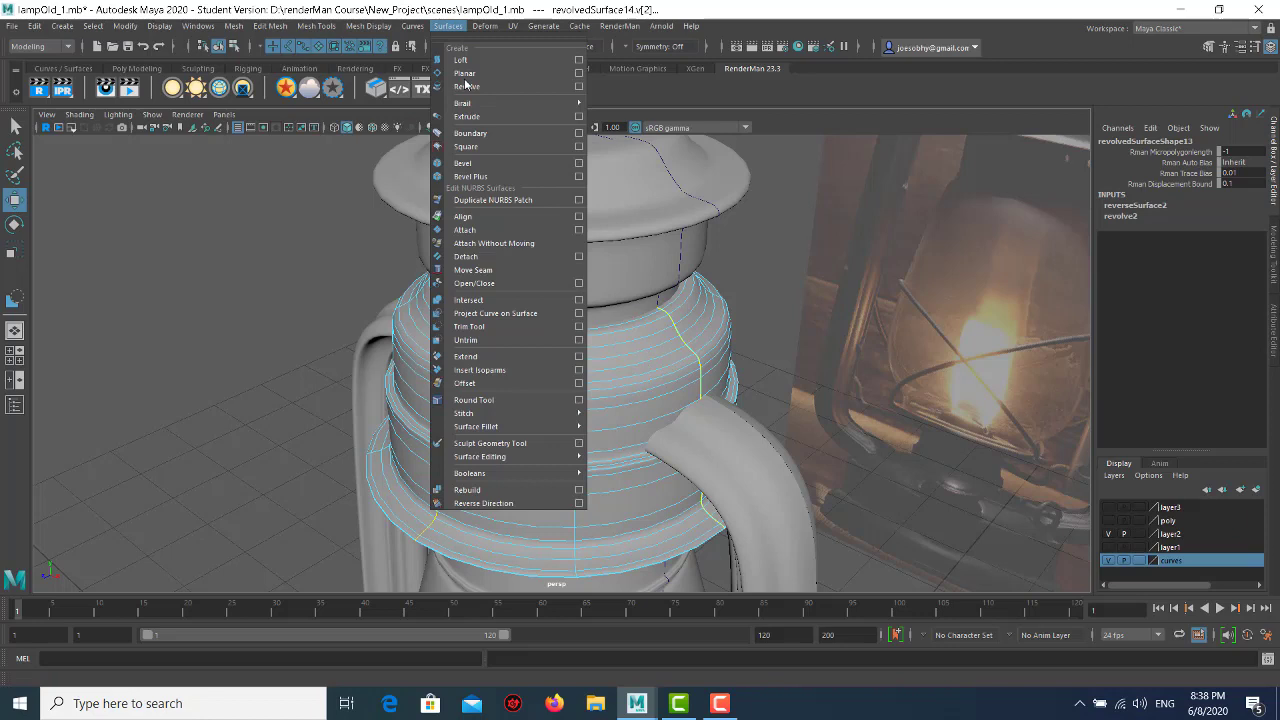
{"action": "left_click", "coordinate": [500, 257]}
{"action": "left_click", "coordinate": [292, 285]}
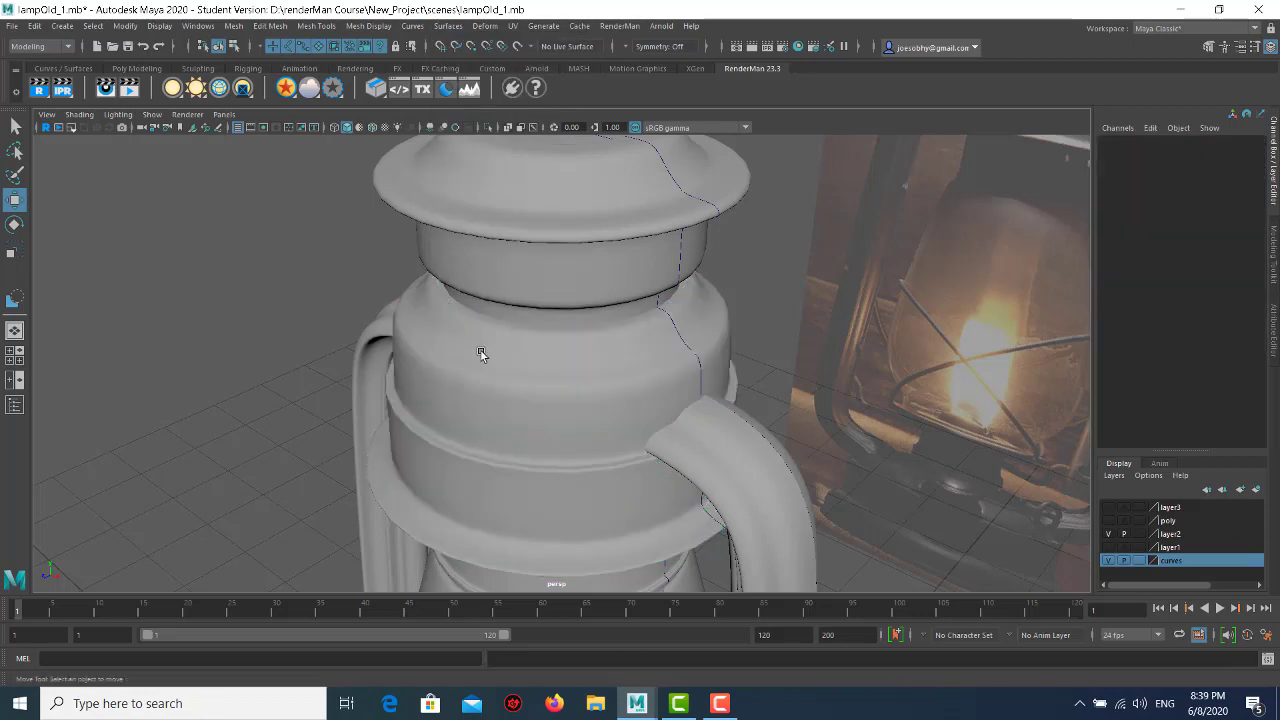
{"action": "left_click", "coordinate": [422, 316]}
{"action": "key", "text": "Delete"}
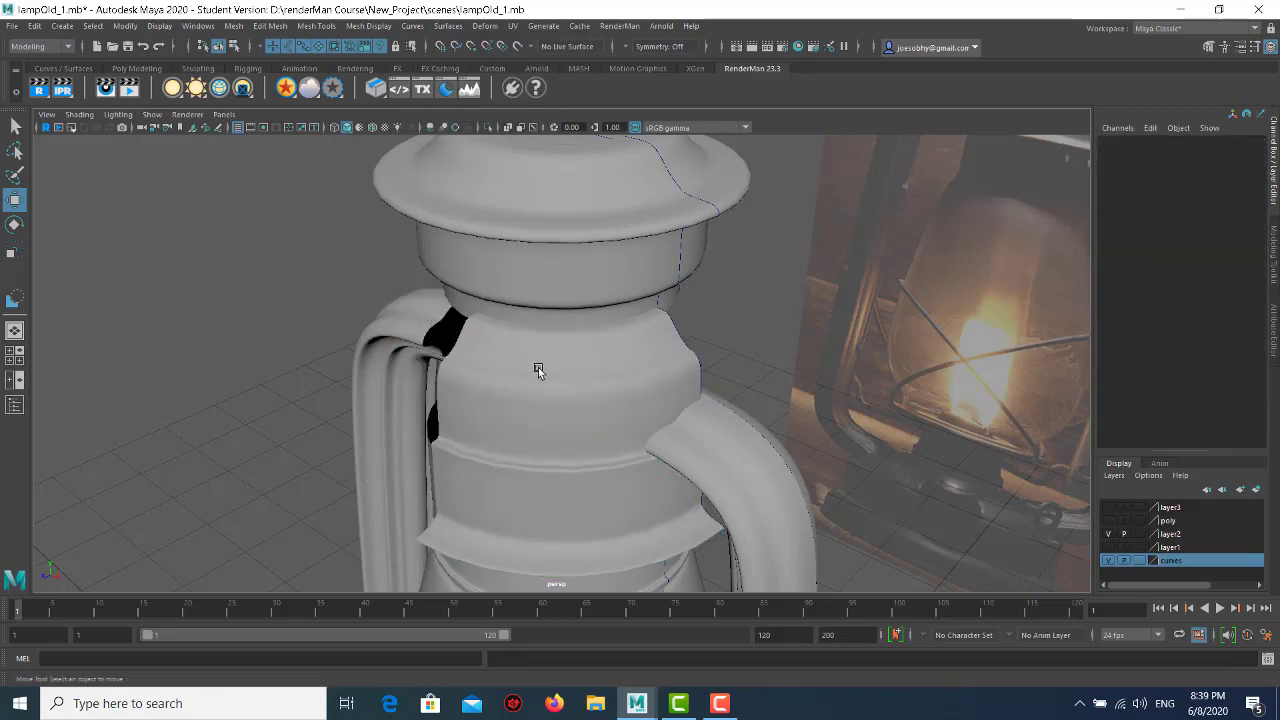
{"action": "left_click", "coordinate": [538, 367]}
- Maximize the front view over the reference image and select the image plane
{"action": "left_click_drag", "start_coordinate": [538, 366], "coordinate": [585, 358], "text": "alt"}
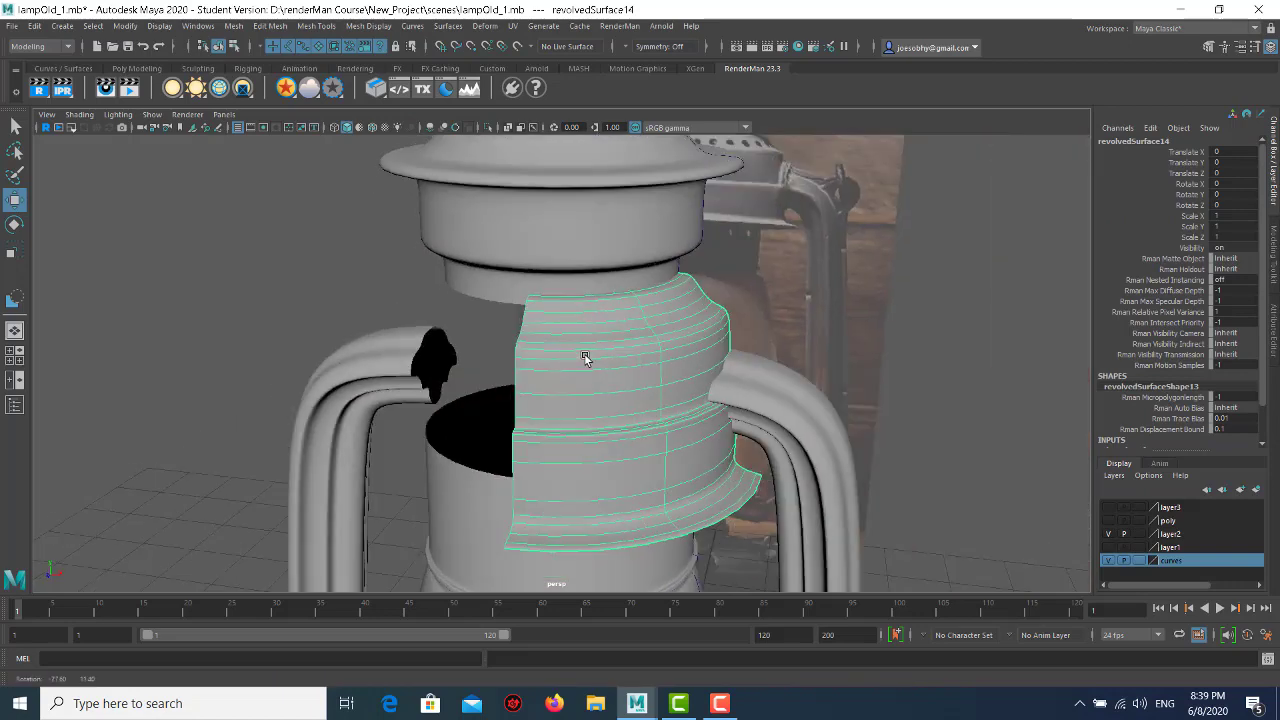
{"action": "key", "text": "space"}
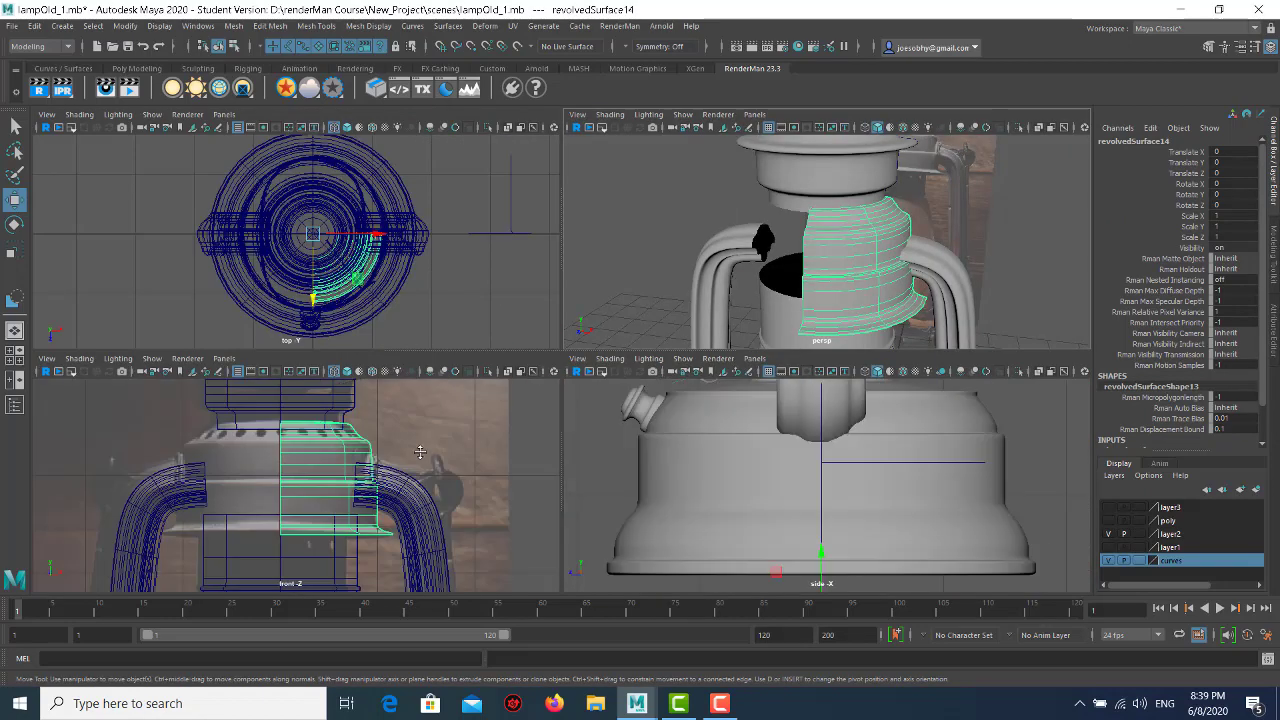
{"action": "key", "text": "space"}
{"action": "left_click", "coordinate": [221, 216]}
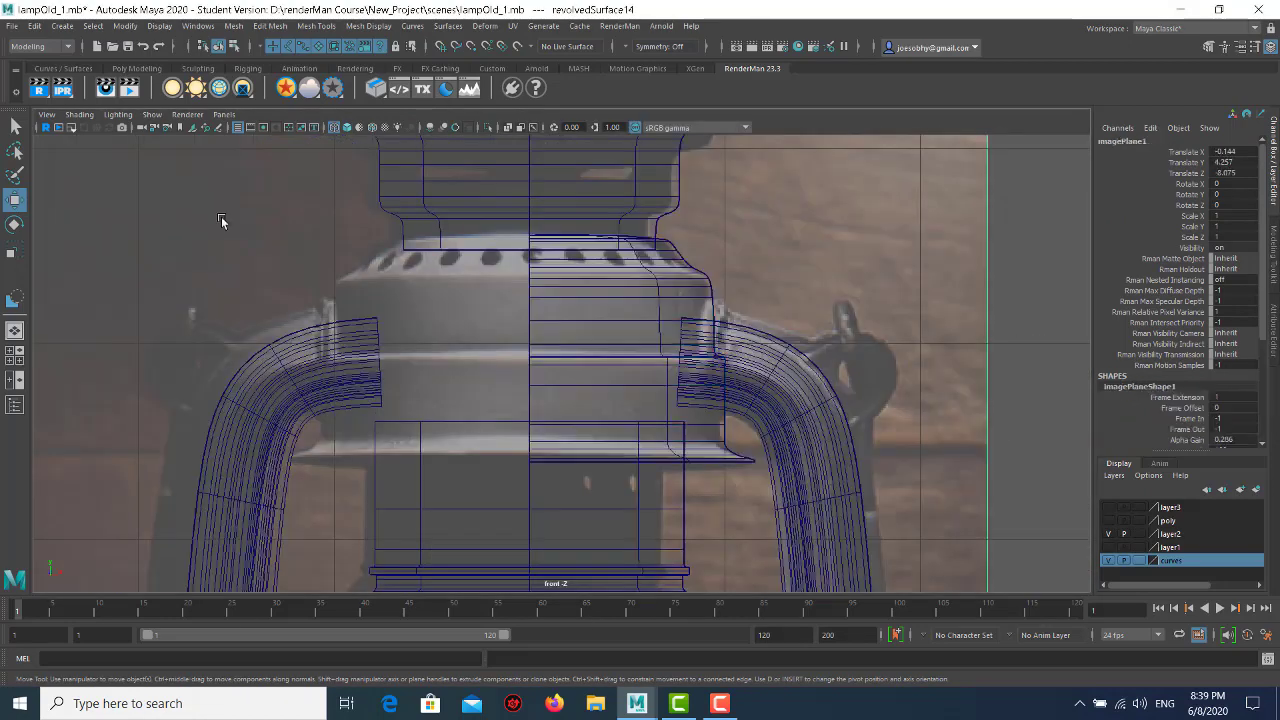
- Create a NURBS circle and move it up toward the lantern's top
{"action": "left_click", "coordinate": [92, 26]}
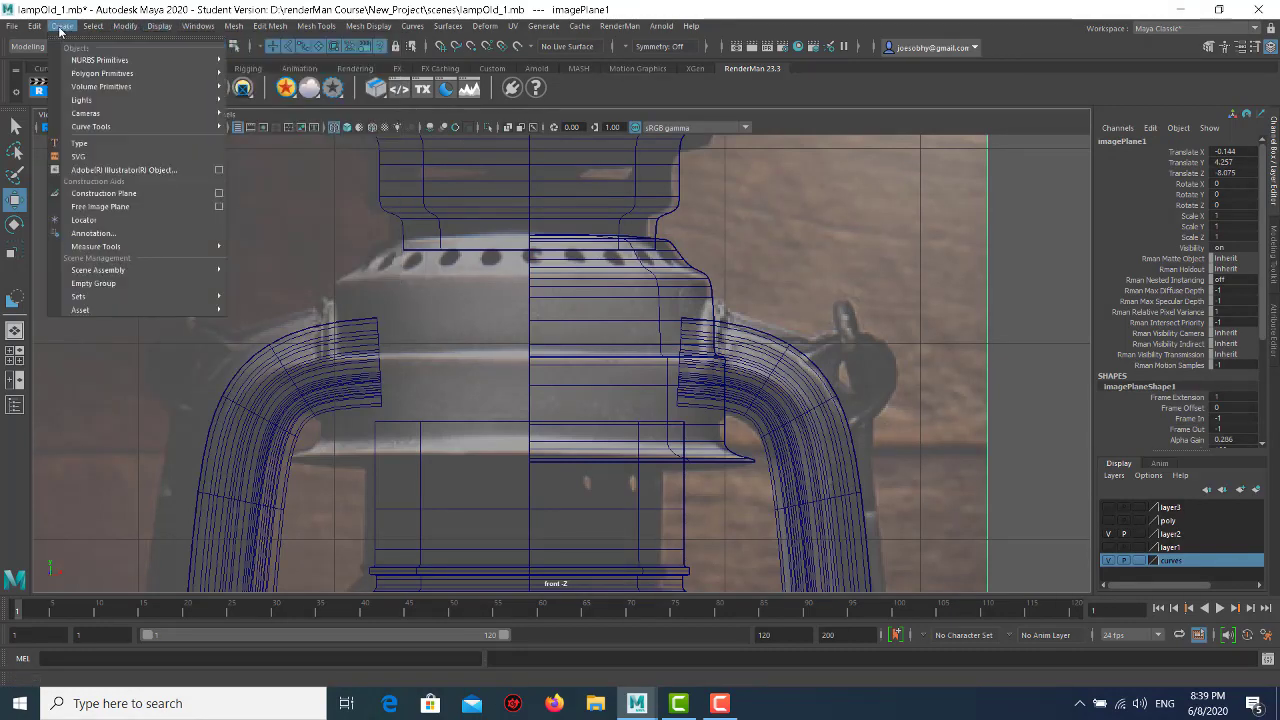
{"action": "left_click", "coordinate": [276, 137]}
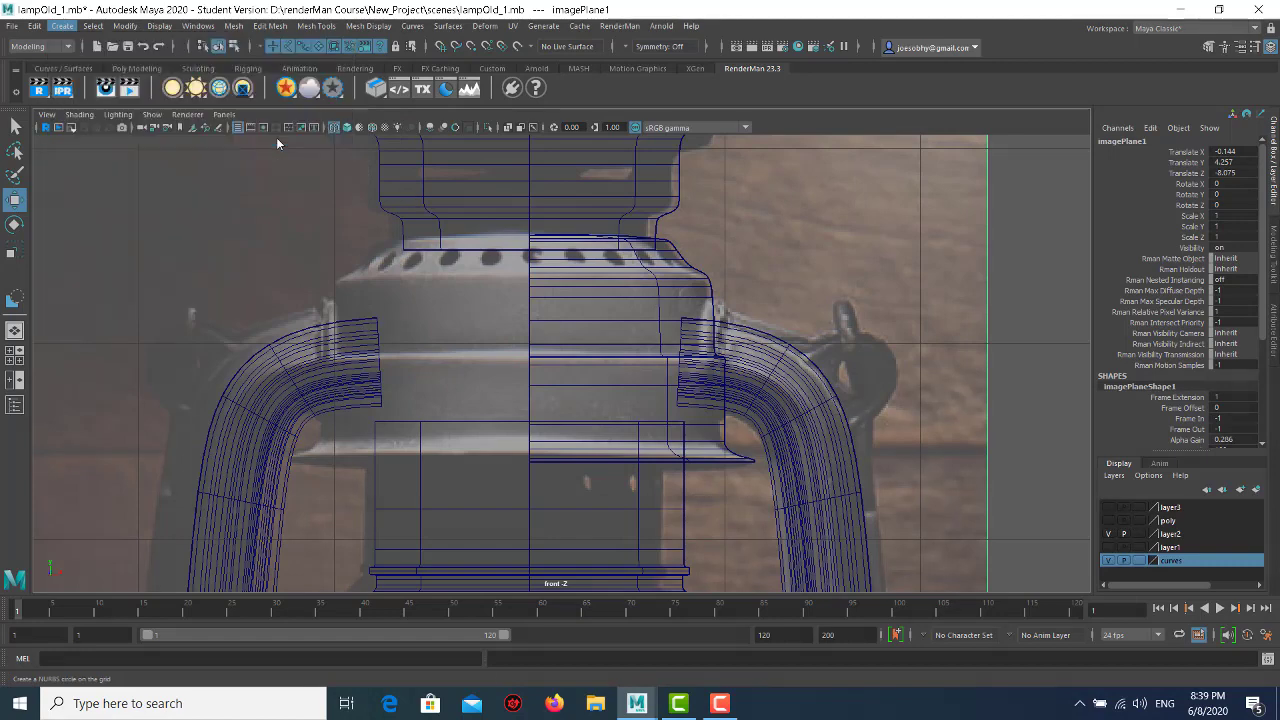
{"action": "left_click", "coordinate": [533, 322]}
{"action": "scroll", "coordinate": [631, 480], "scroll_direction": "down", "scroll_amount": 5}
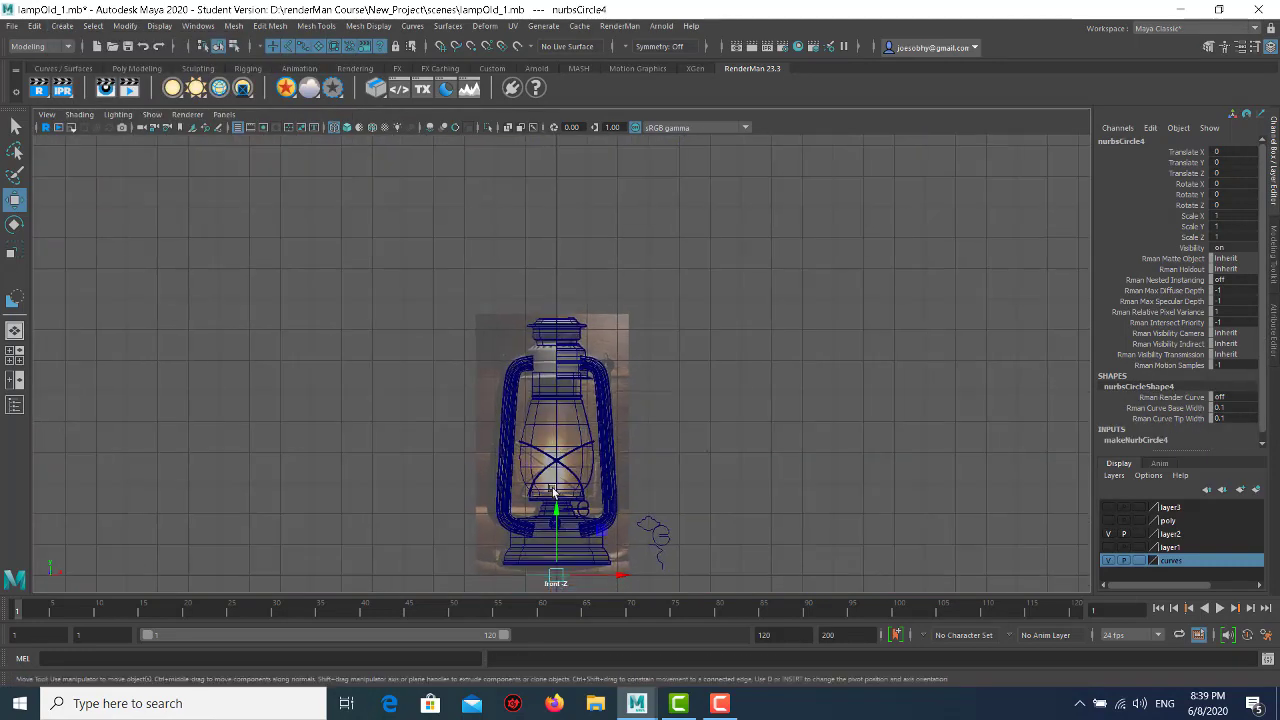
{"action": "left_click_drag", "start_coordinate": [556, 480], "coordinate": [560, 287]}
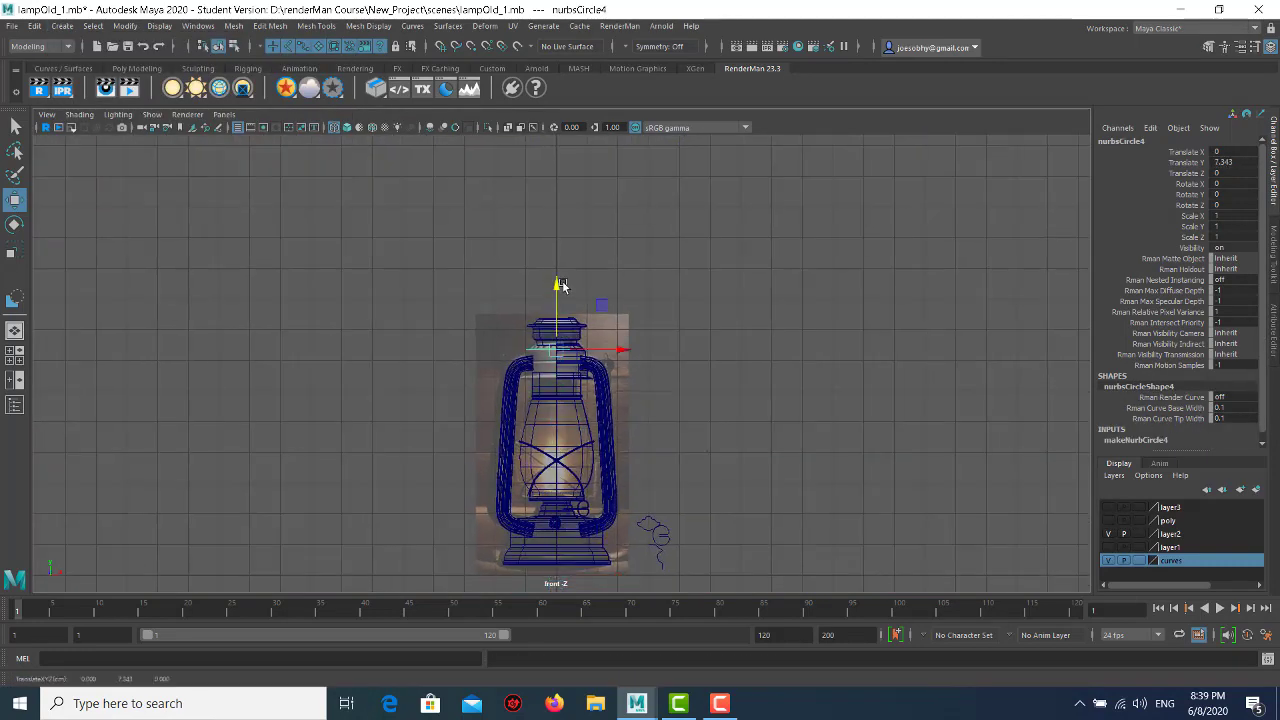
{"action": "scroll", "coordinate": [512, 347], "scroll_direction": "up", "scroll_amount": 5}
{"action": "scroll", "coordinate": [545, 405], "scroll_direction": "up", "scroll_amount": 5}
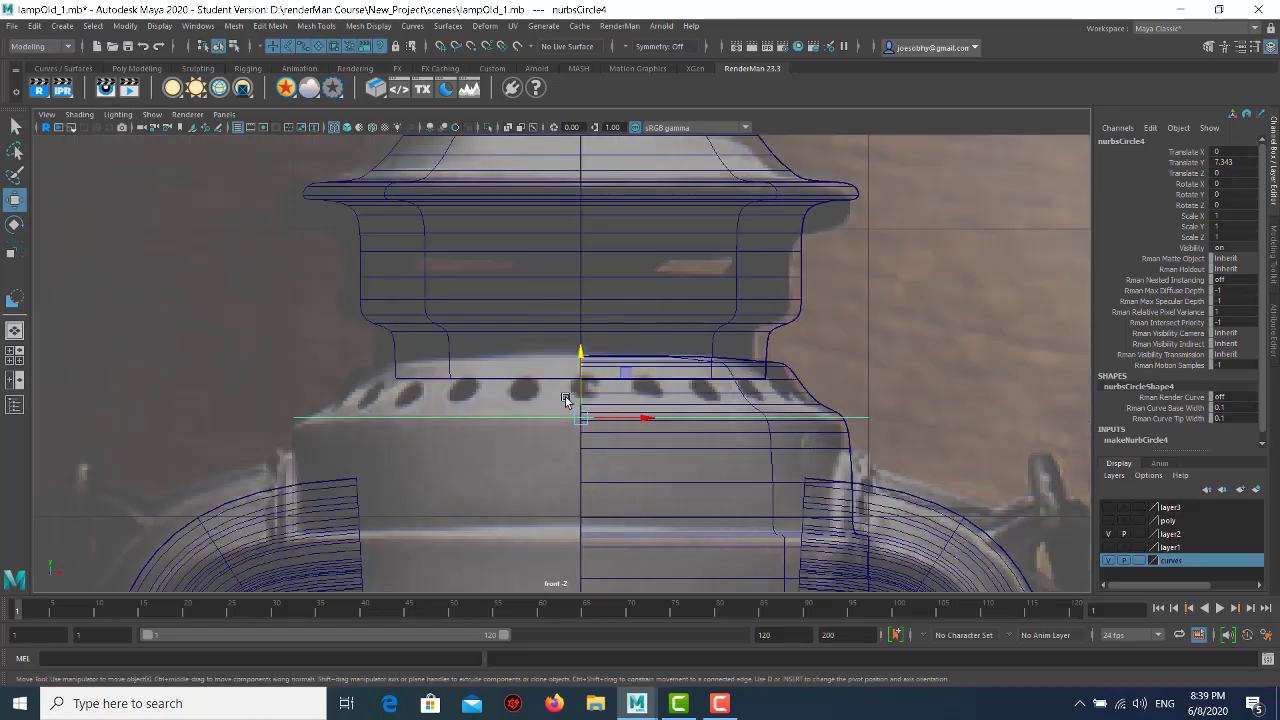
- Rotate the circle upright to exactly 90 degrees about X
{"action": "key", "text": "e"}
{"action": "left_click_drag", "start_coordinate": [581, 373], "coordinate": [577, 452]}
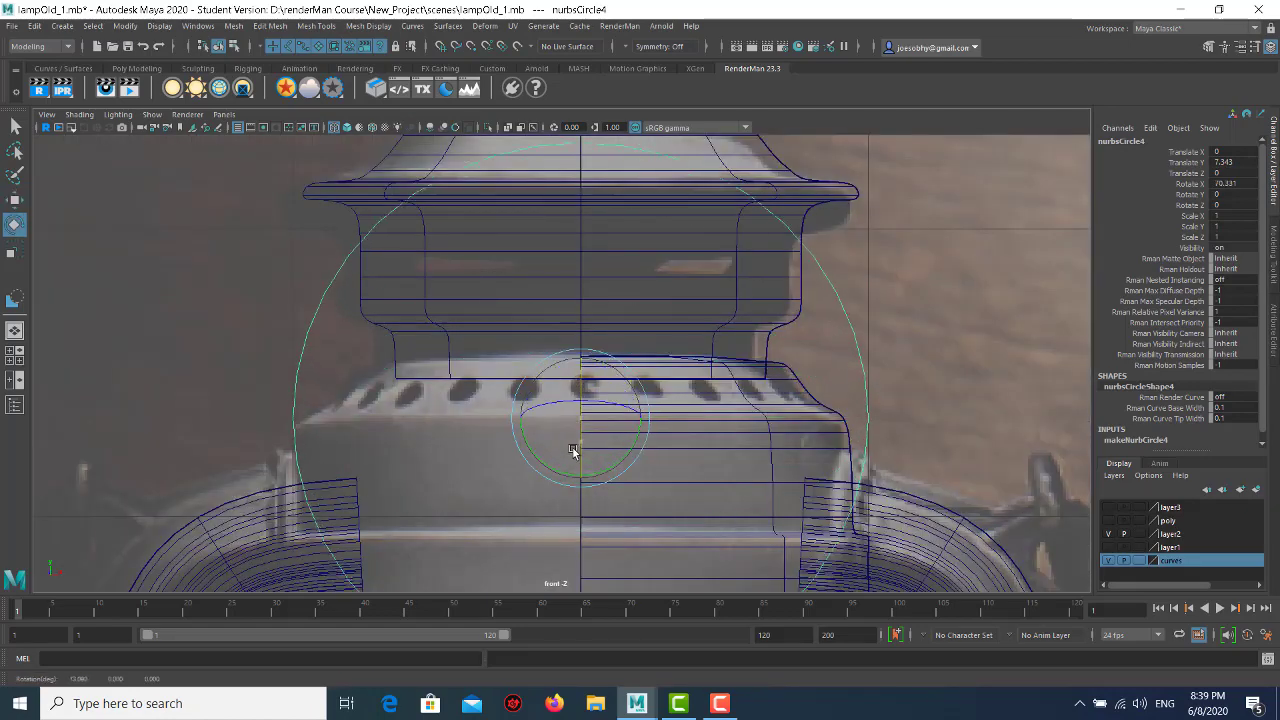
{"action": "left_click", "coordinate": [1242, 185]}
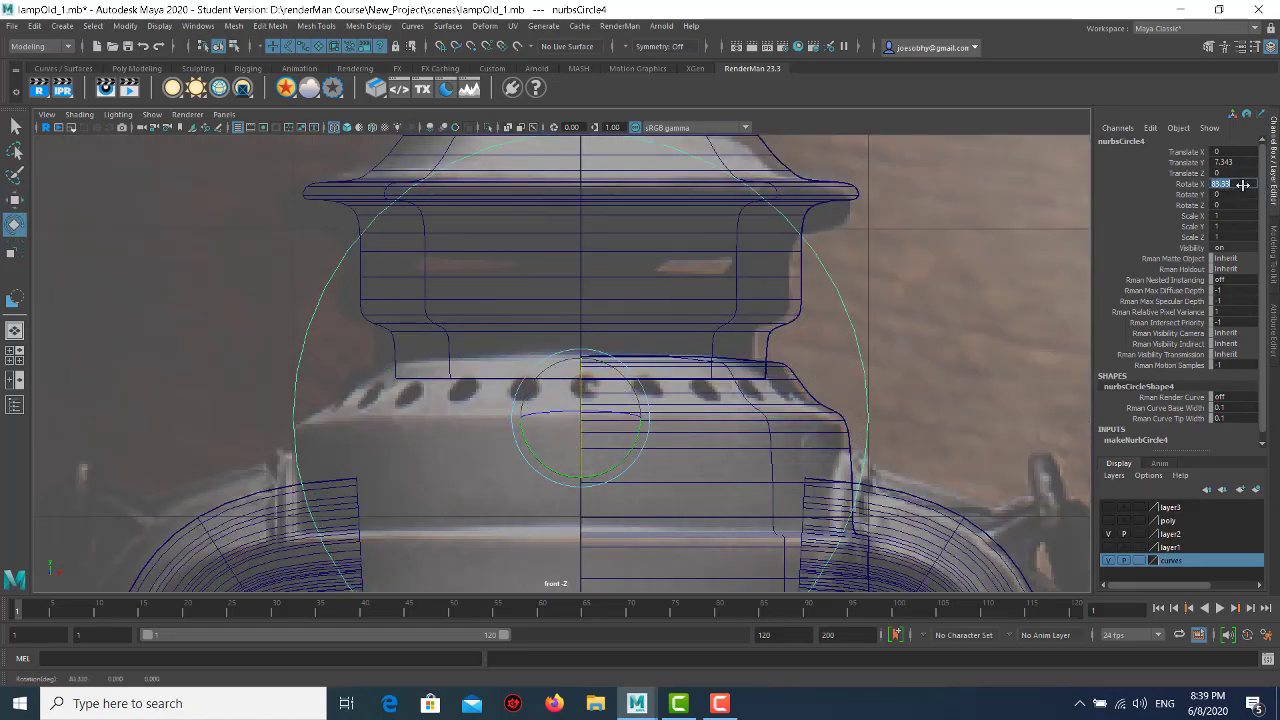
{"action": "type", "text": "0"}
{"action": "key", "text": "Return"}
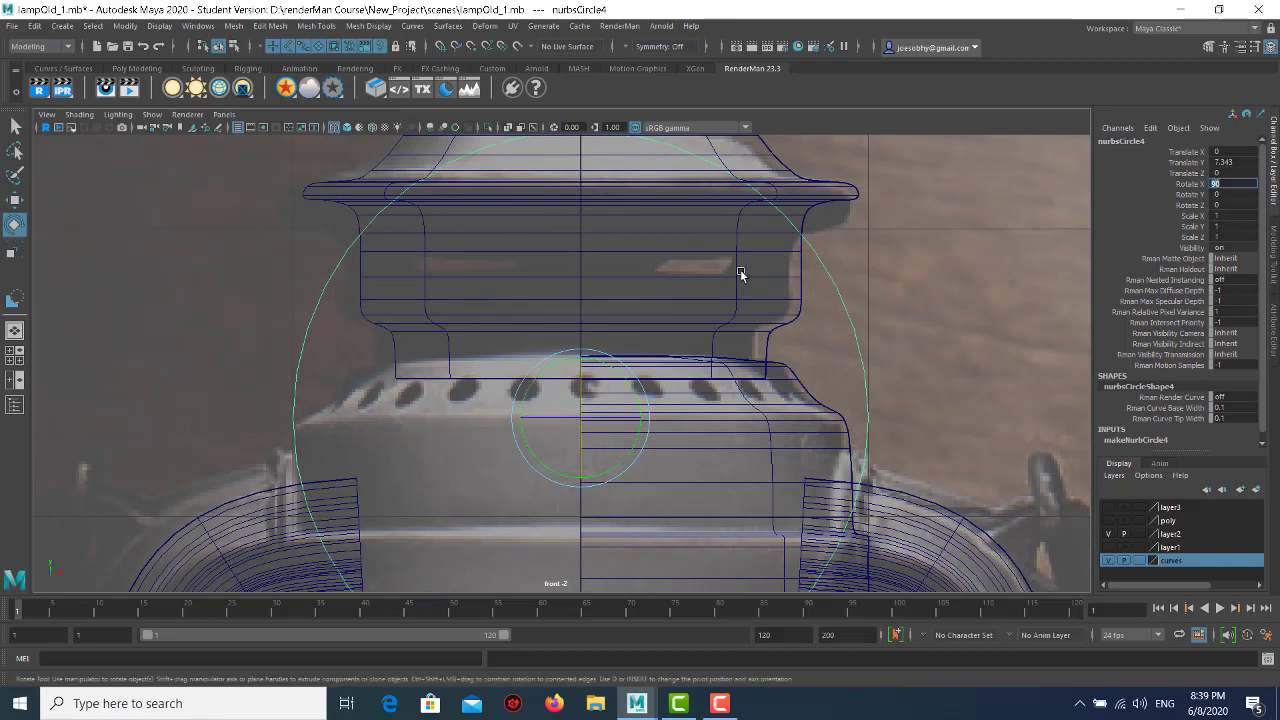
{"action": "scroll", "coordinate": [727, 279], "scroll_direction": "down", "scroll_amount": 2}
{"action": "scroll", "coordinate": [727, 279], "scroll_direction": "down", "scroll_amount": 1}
- Scale the circle to about 0.053 and line it up with a vent hole at Y 7.444
{"action": "key", "text": "r"}
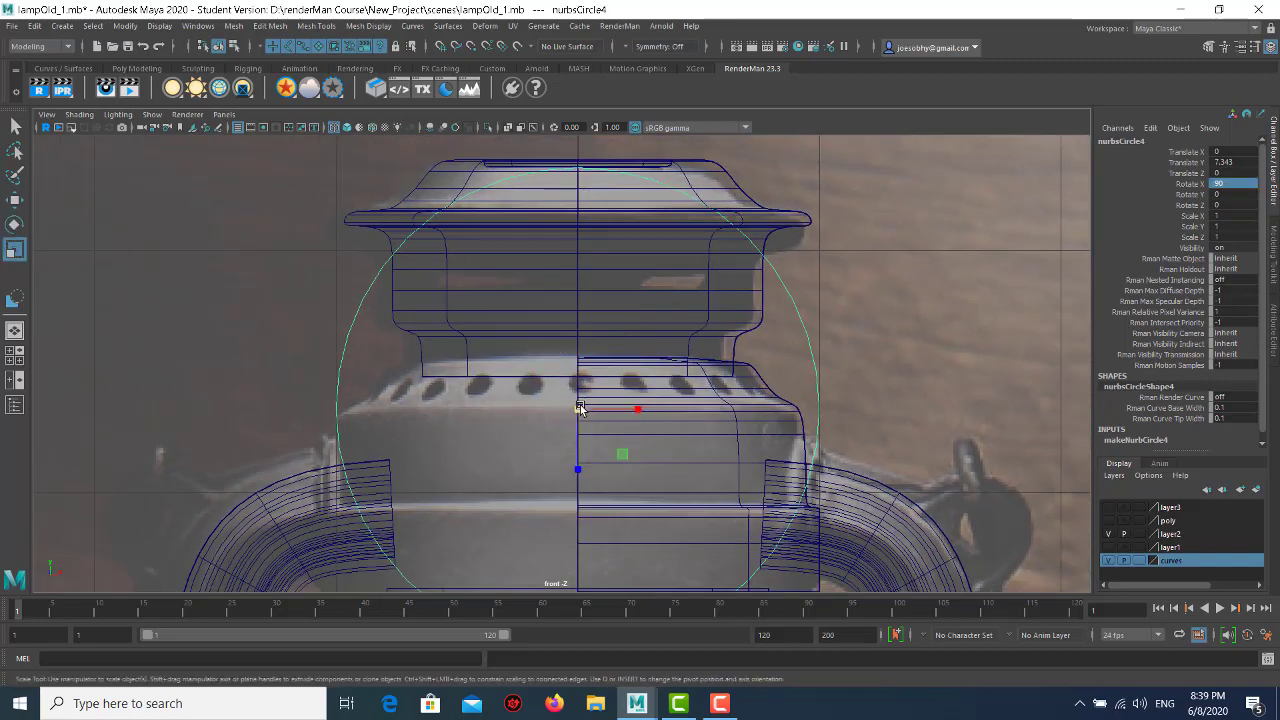
{"action": "left_click_drag", "start_coordinate": [580, 408], "coordinate": [241, 395]}
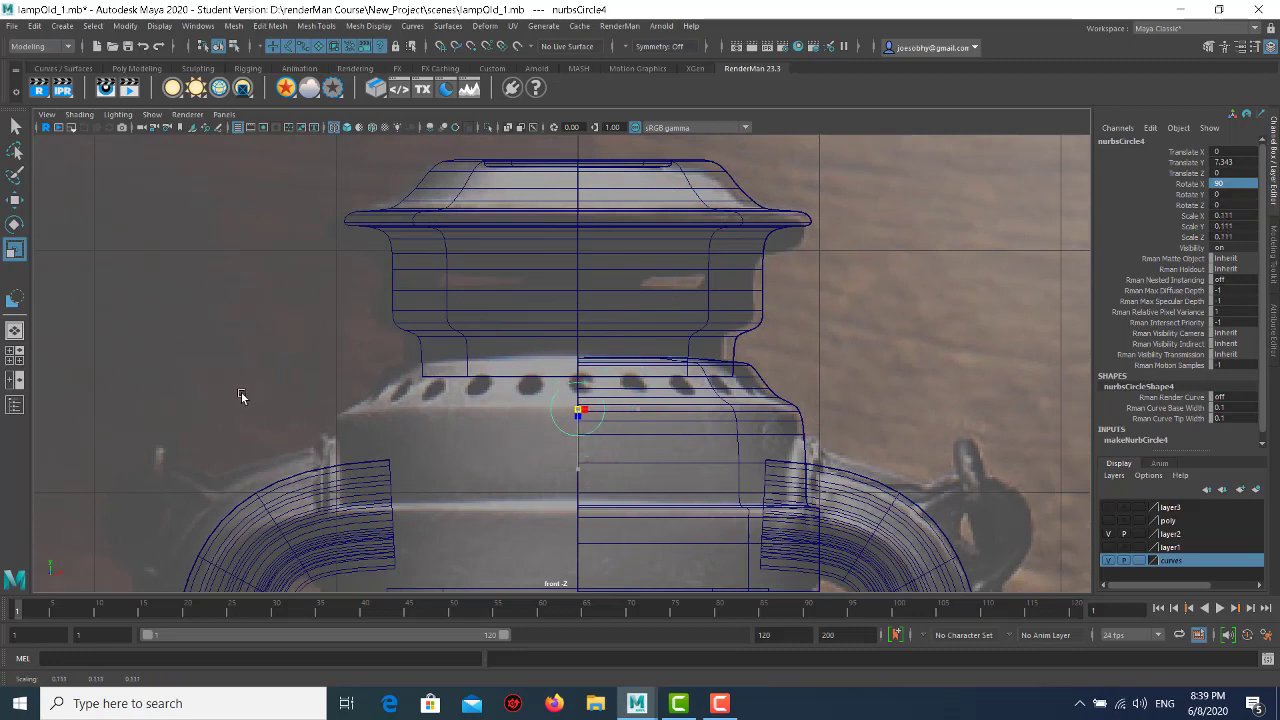
{"action": "left_click_drag", "start_coordinate": [241, 393], "coordinate": [218, 407]}
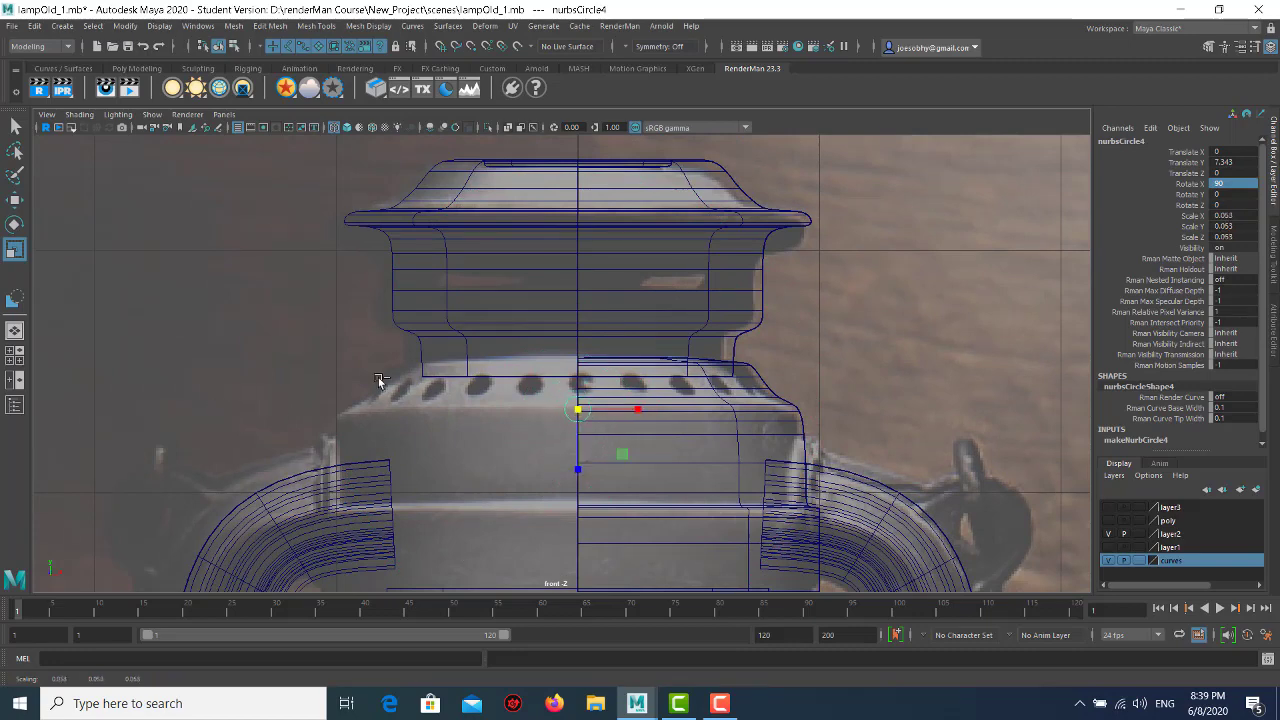
{"action": "scroll", "coordinate": [614, 423], "scroll_direction": "up", "scroll_amount": 5}
{"action": "key", "text": "w"}
{"action": "left_click_drag", "start_coordinate": [640, 437], "coordinate": [641, 378]}
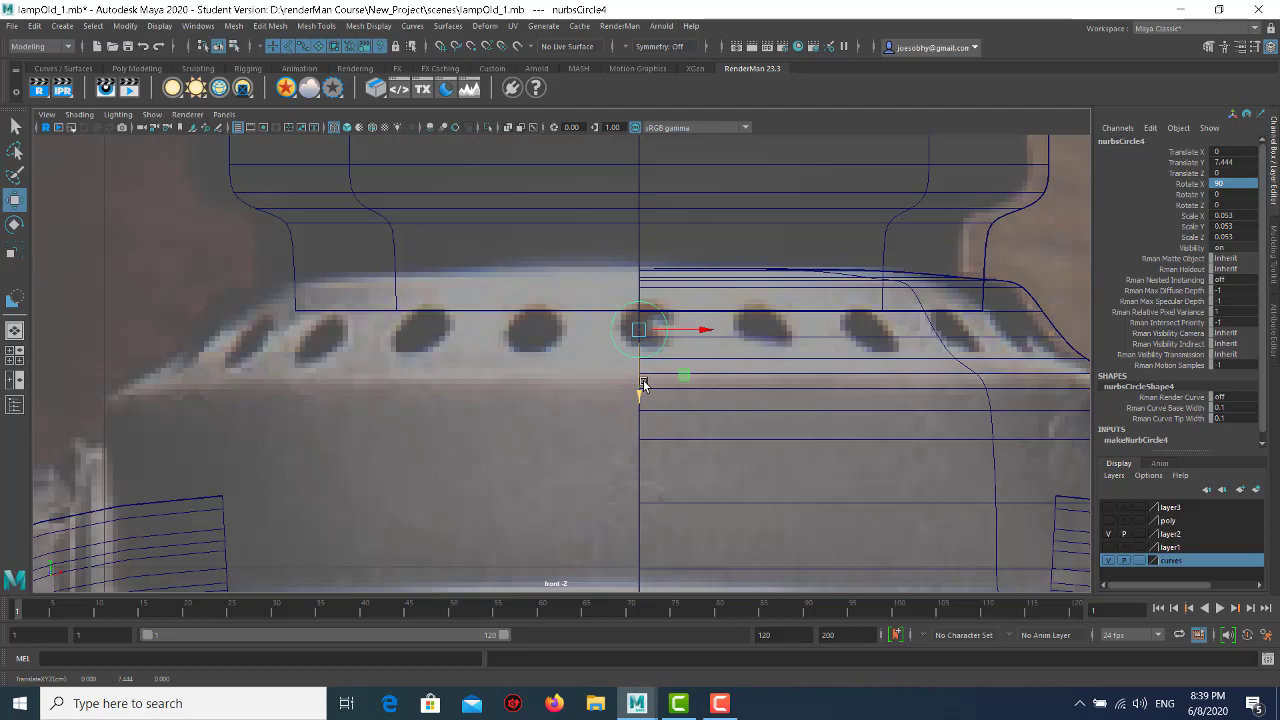
{"action": "left_click", "coordinate": [731, 358]}
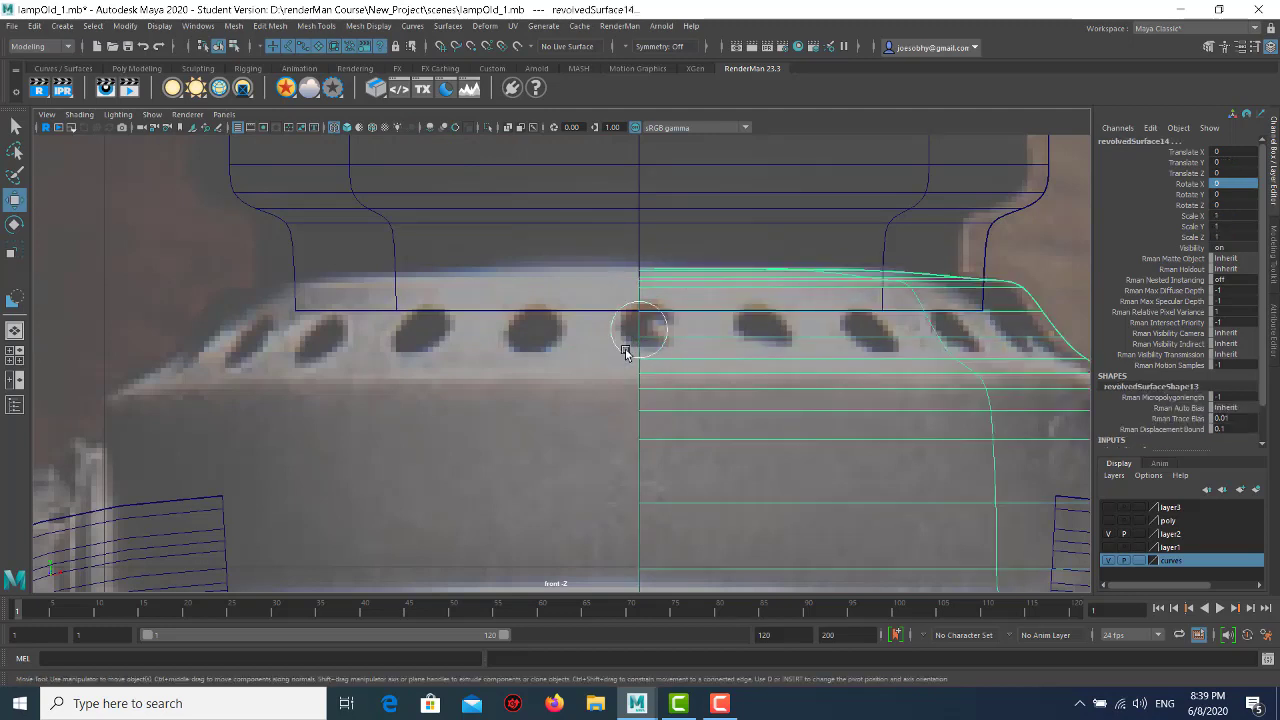
{"action": "left_click", "coordinate": [598, 350]}
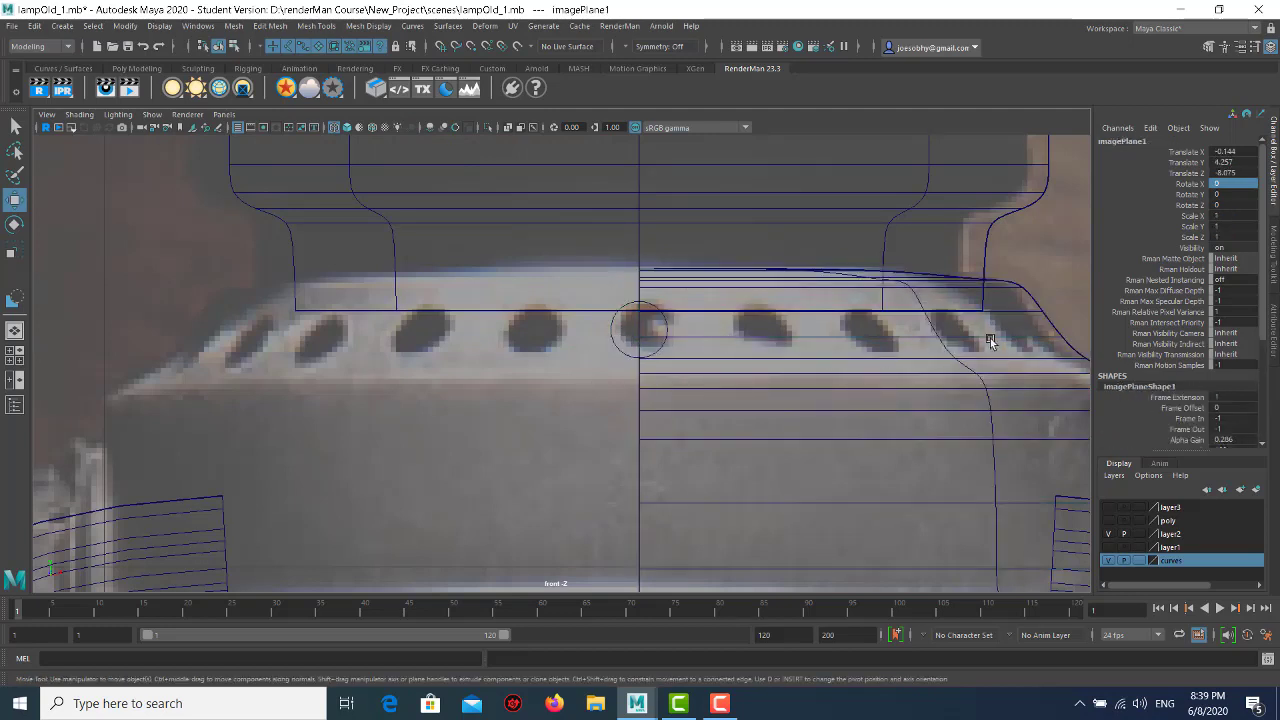
{"action": "left_click", "coordinate": [619, 347]}
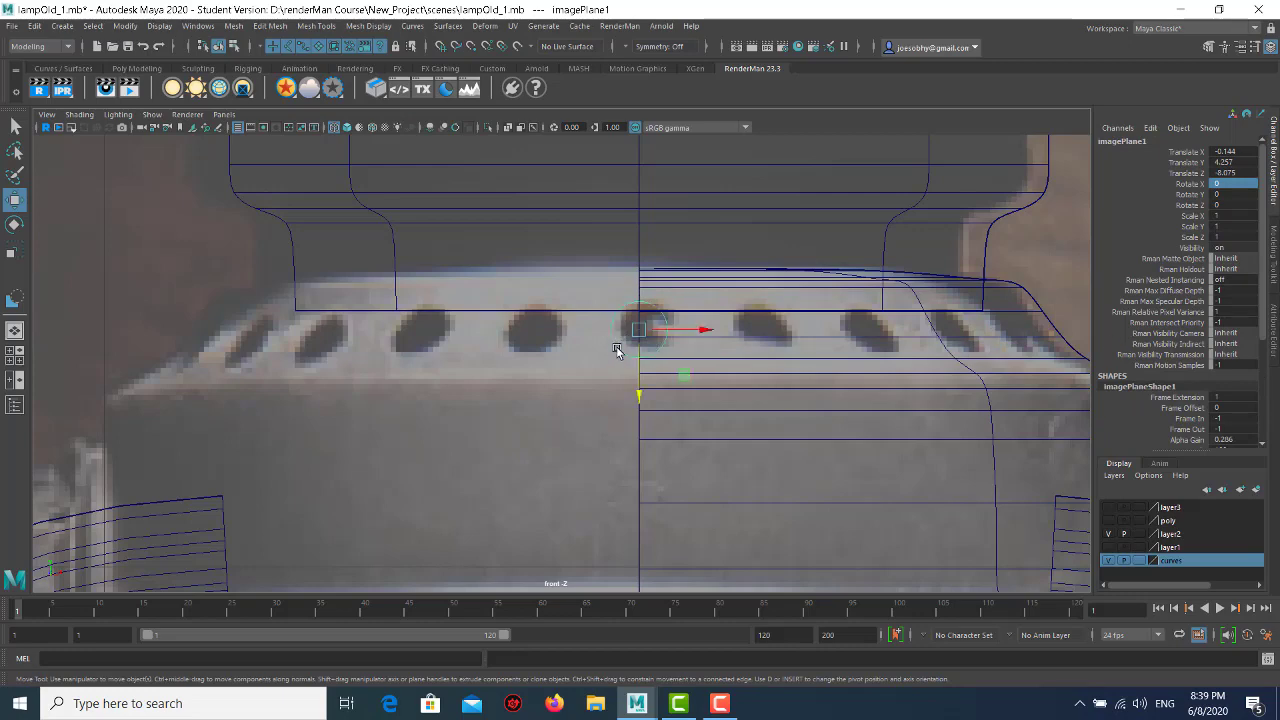
{"action": "key", "text": "space"}
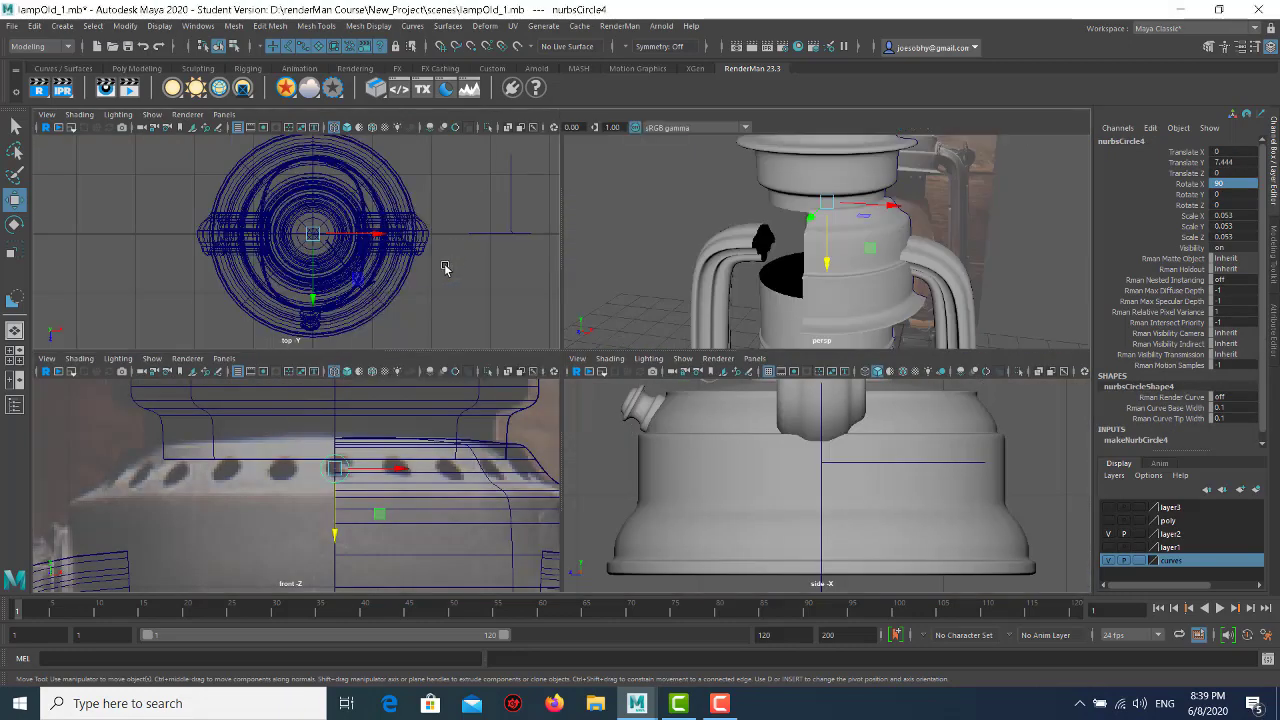
- In the top view, move the vent circle to the lantern surface and put its pivot at the lantern centre
{"action": "key", "text": "space"}
{"action": "left_click_drag", "start_coordinate": [596, 418], "coordinate": [585, 612]}
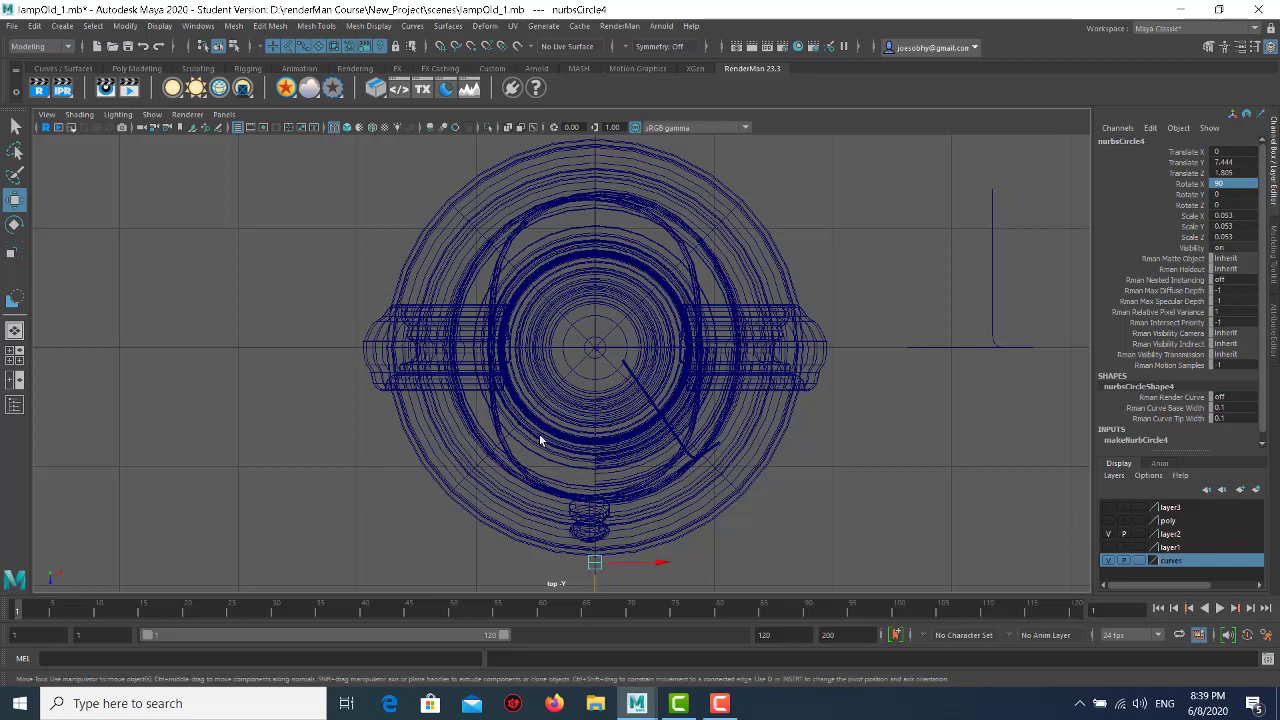
{"action": "mouse_move", "coordinate": [597, 588]}
{"action": "left_mouse_down"}
{"action": "mouse_move", "coordinate": [597, 452]}
{"action": "mouse_move", "coordinate": [591, 478]}
{"action": "left_mouse_up"}
{"action": "key", "text": "5"}
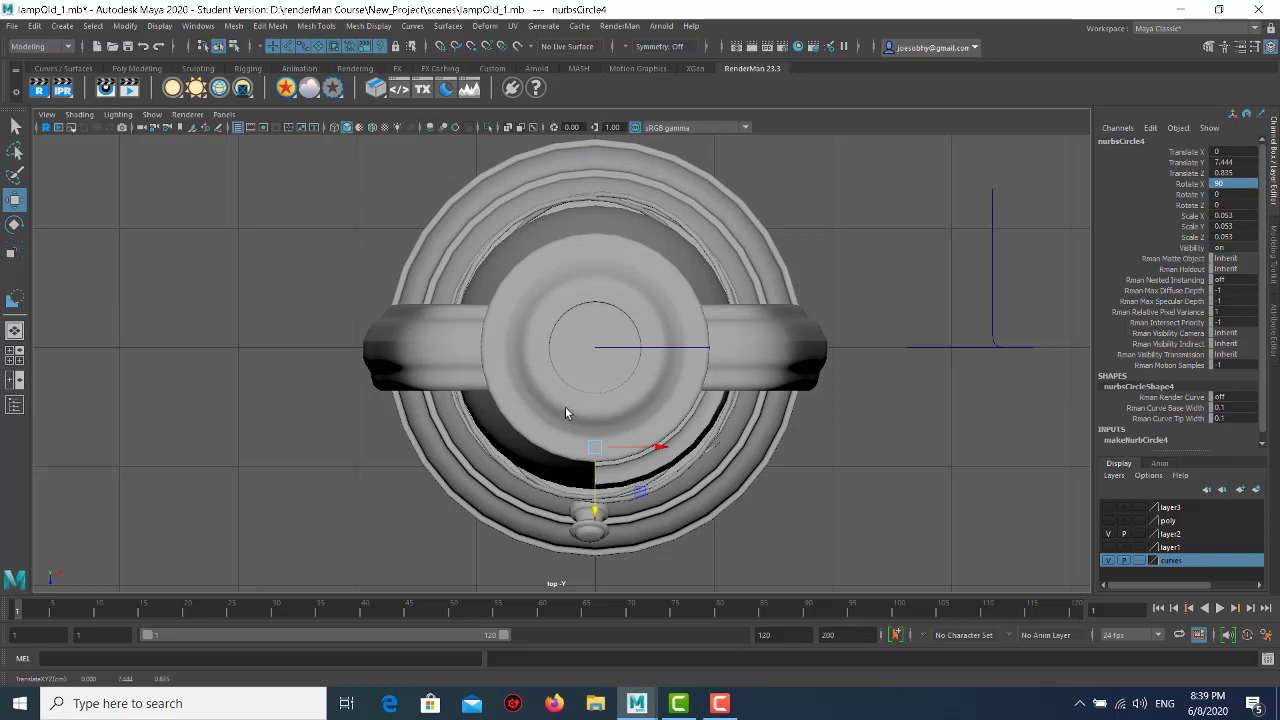
{"action": "key", "text": "d"}
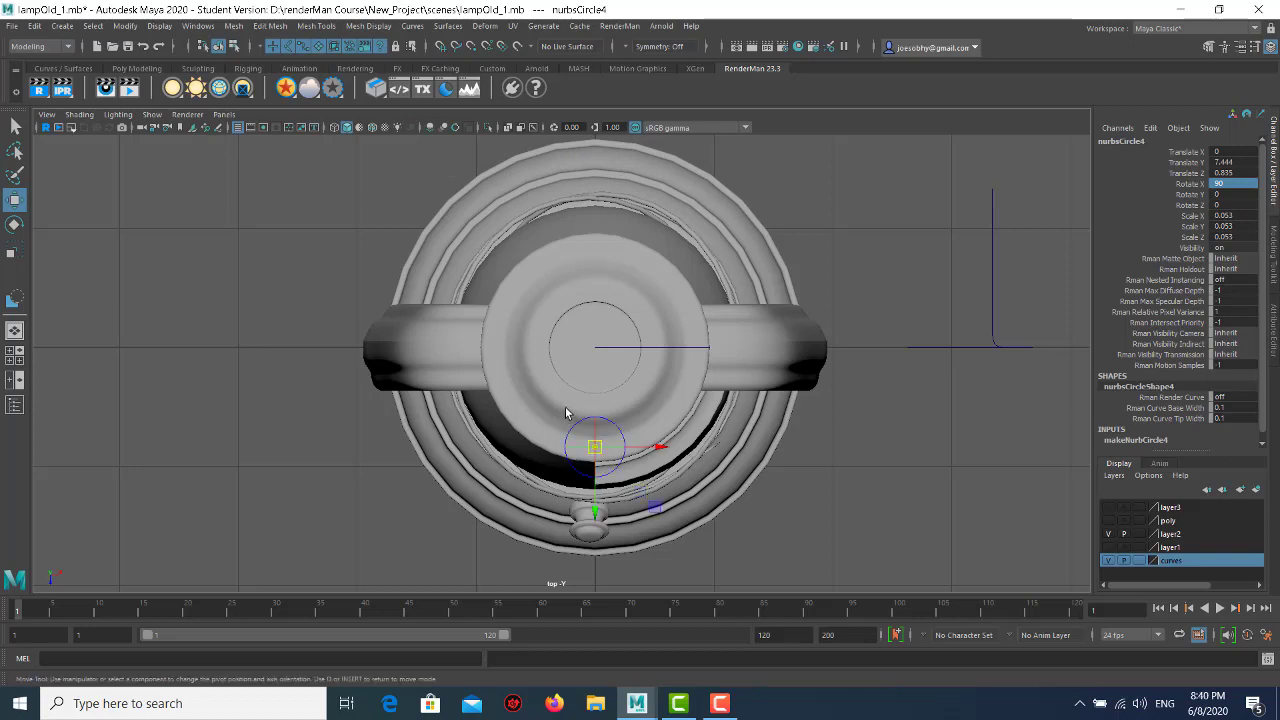
{"action": "key", "text": "4"}
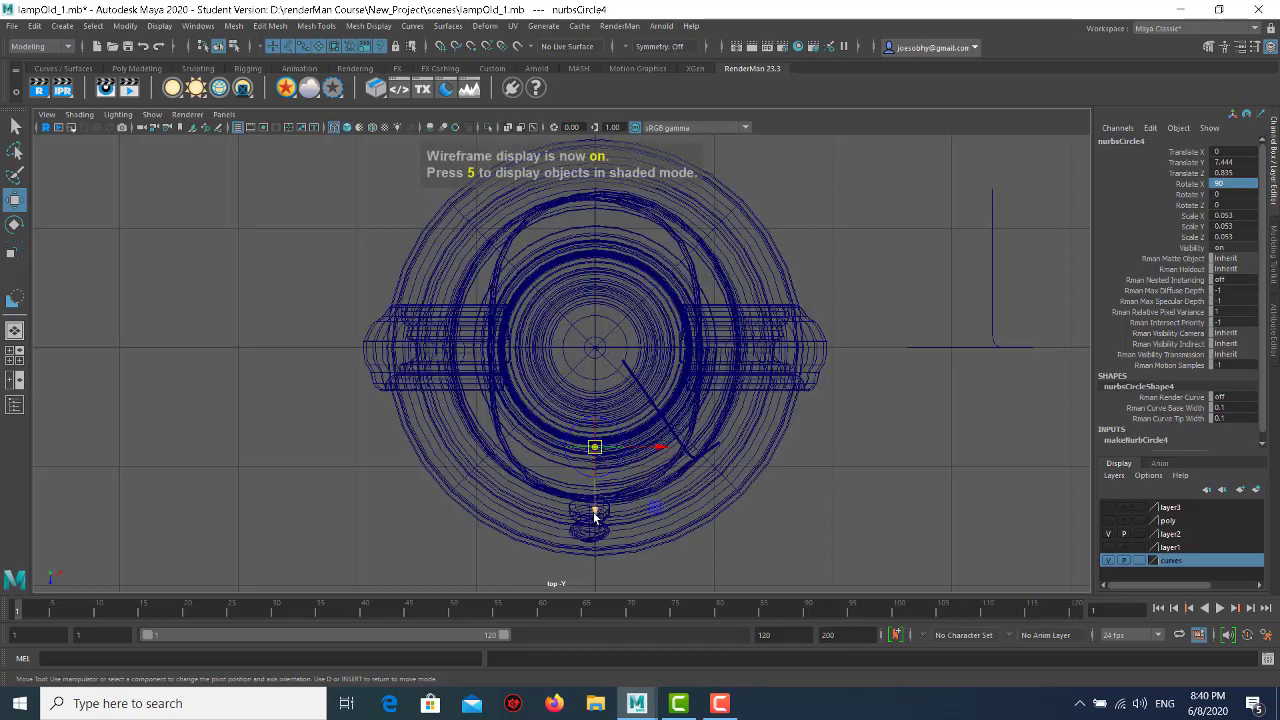
{"action": "left_click_drag", "start_coordinate": [597, 512], "coordinate": [594, 412]}
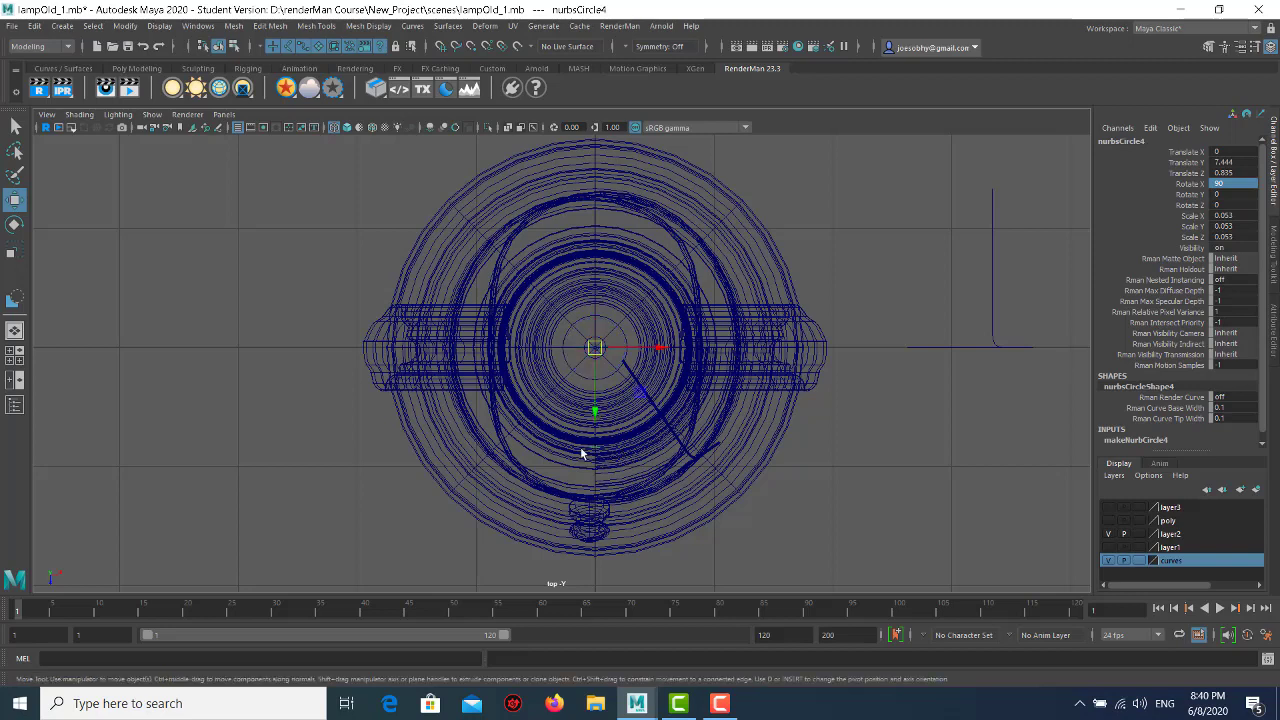
- Duplicate the vent circle rotated about the lantern axis, then repeat twice to make nurbsCircle5–7
{"action": "key", "text": "e"}
{"action": "left_click_drag", "start_coordinate": [627, 418], "coordinate": [640, 418]}
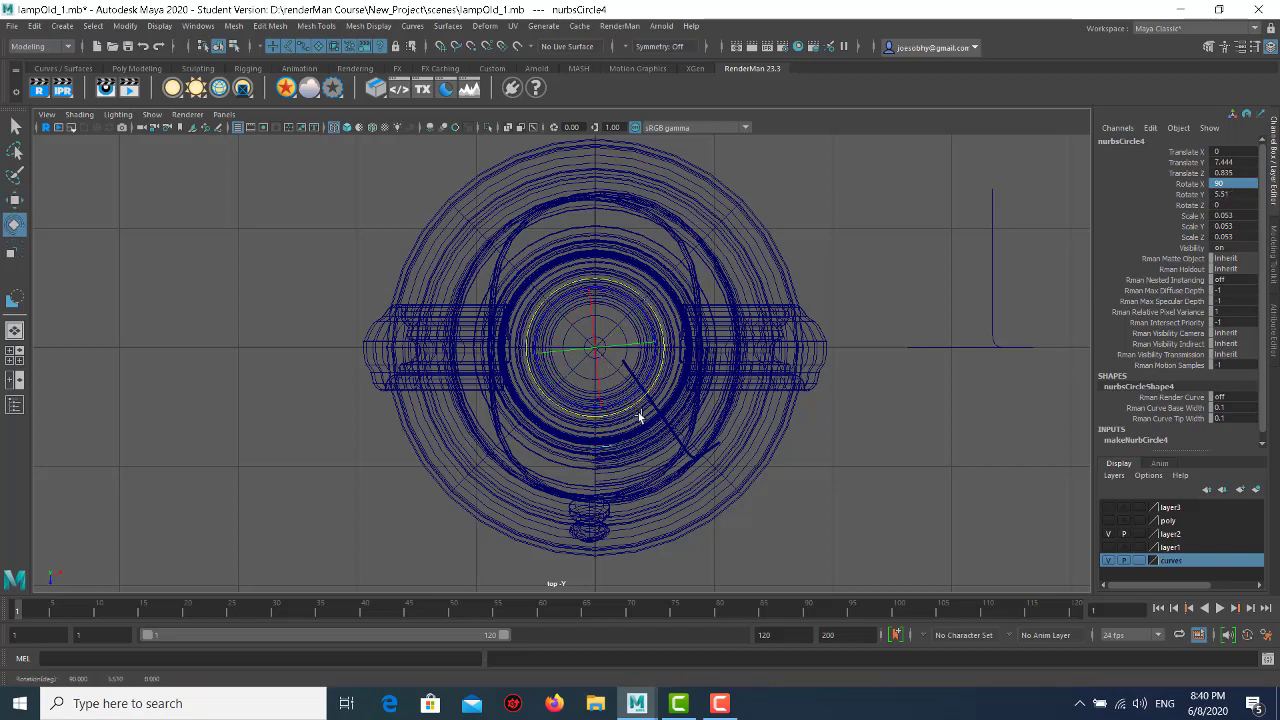
{"action": "key", "text": "ctrl+z"}
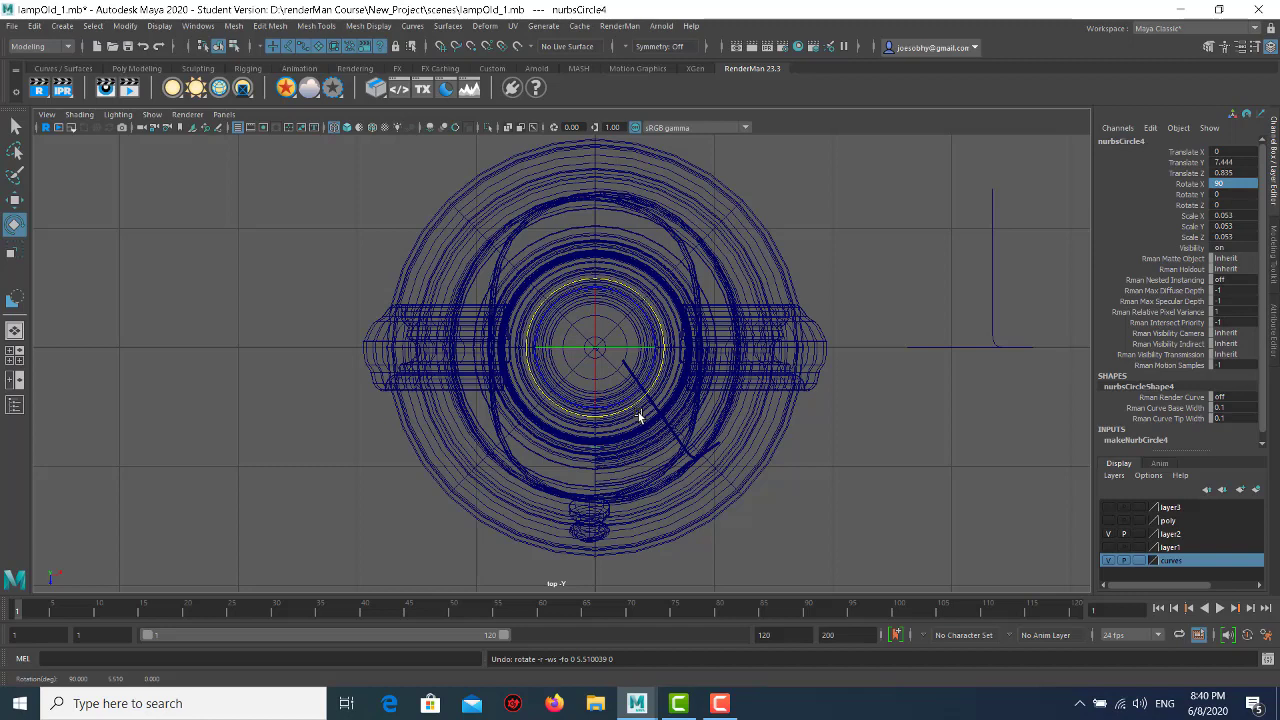
{"action": "key", "text": "ctrl+d"}
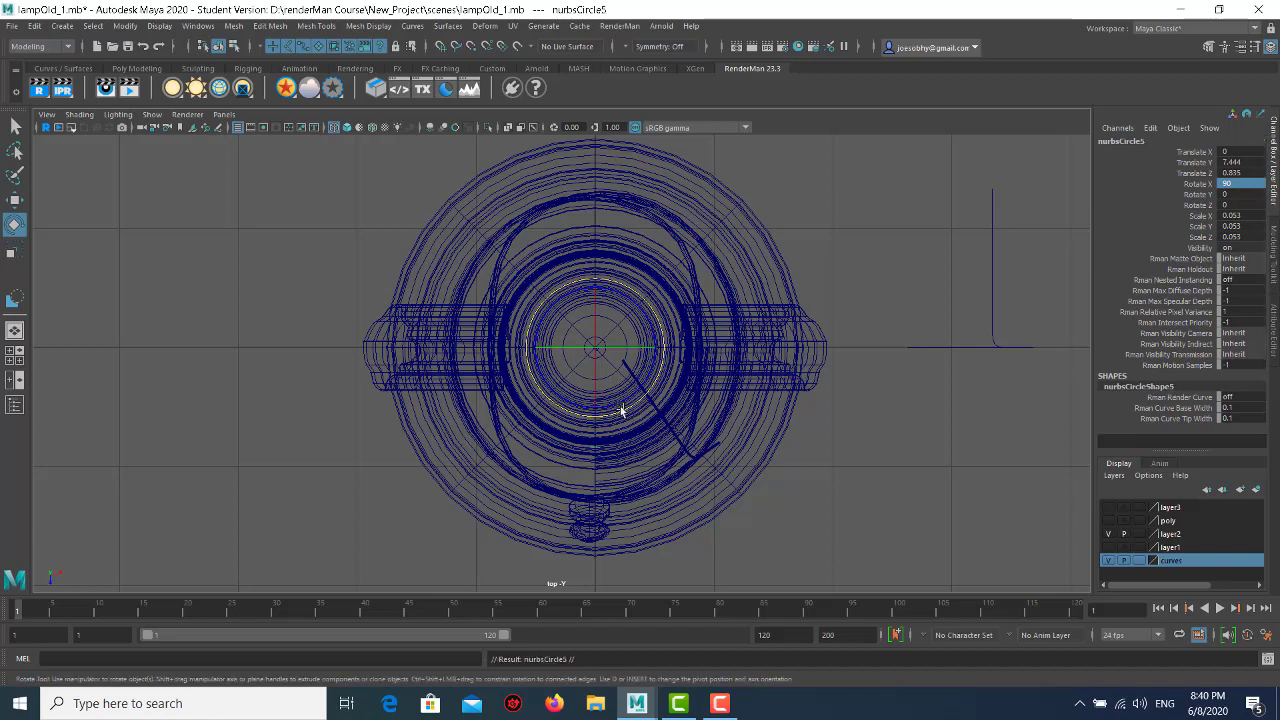
{"action": "left_click_drag", "start_coordinate": [621, 410], "coordinate": [648, 391]}
{"action": "key", "text": "shift+d"}
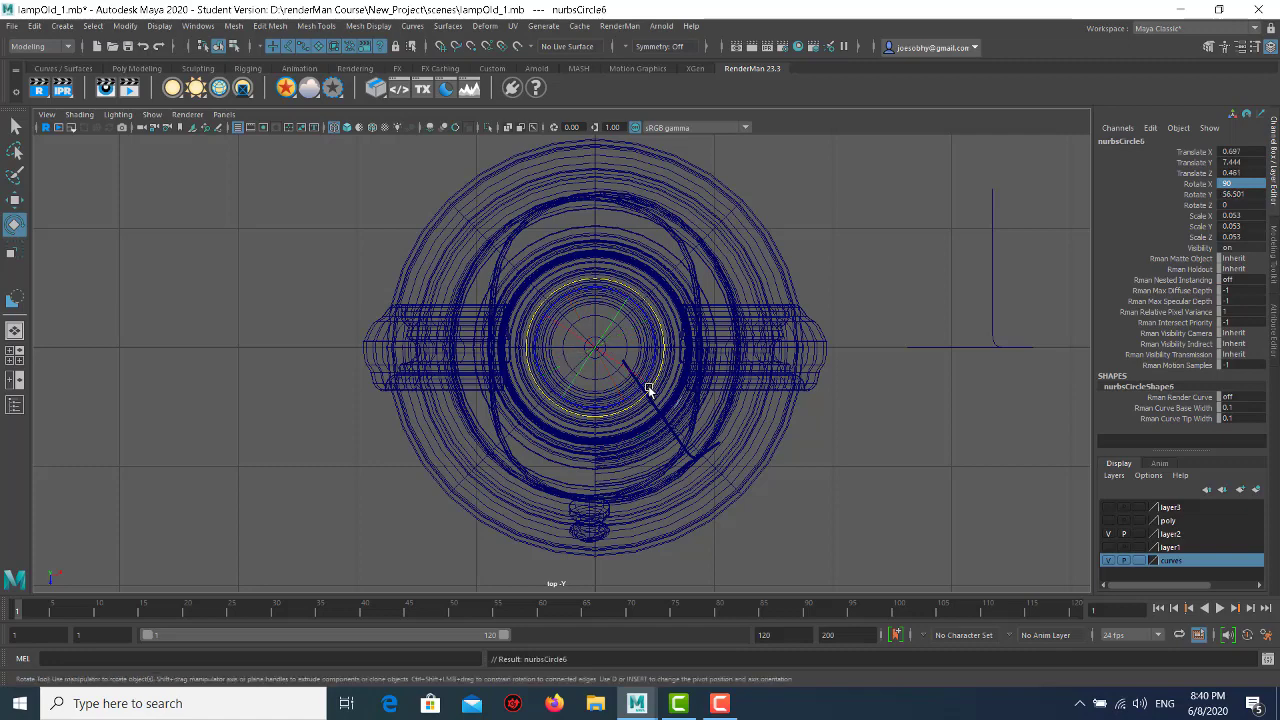
{"action": "key", "text": "shift+d"}
{"action": "key", "text": "space"}
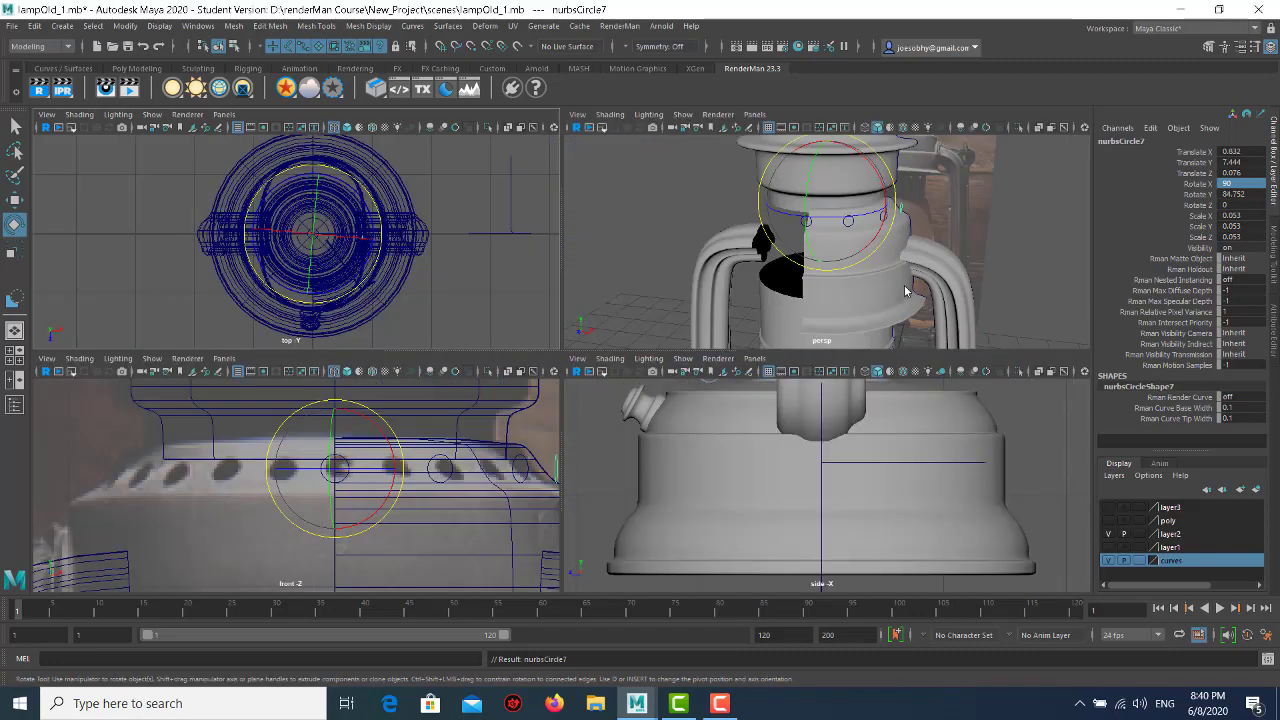
{"action": "key", "text": "space"}
- Project the left vent circle onto revolvedSurface14 from the front view, creating projectionCurve1
{"action": "left_click", "coordinate": [945, 316]}
{"action": "left_click_drag", "start_coordinate": [945, 316], "coordinate": [686, 283], "text": "alt"}
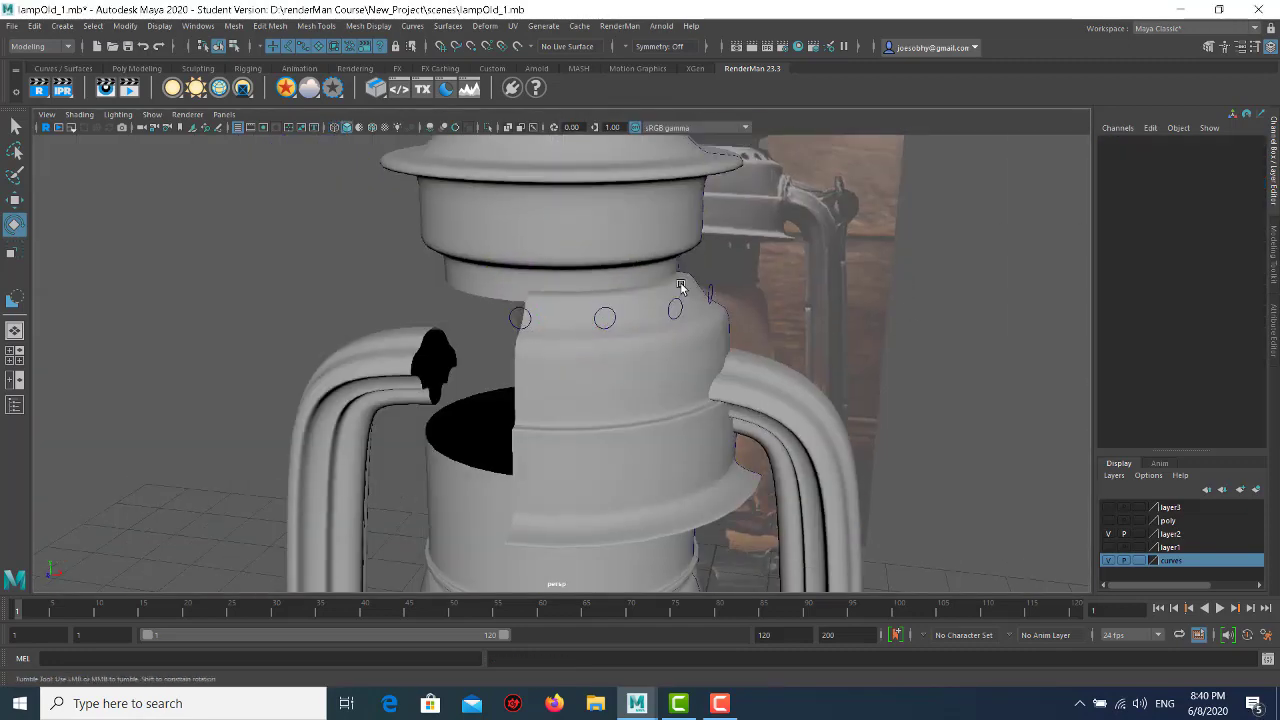
{"action": "scroll", "coordinate": [600, 283], "scroll_direction": "up", "scroll_amount": 2}
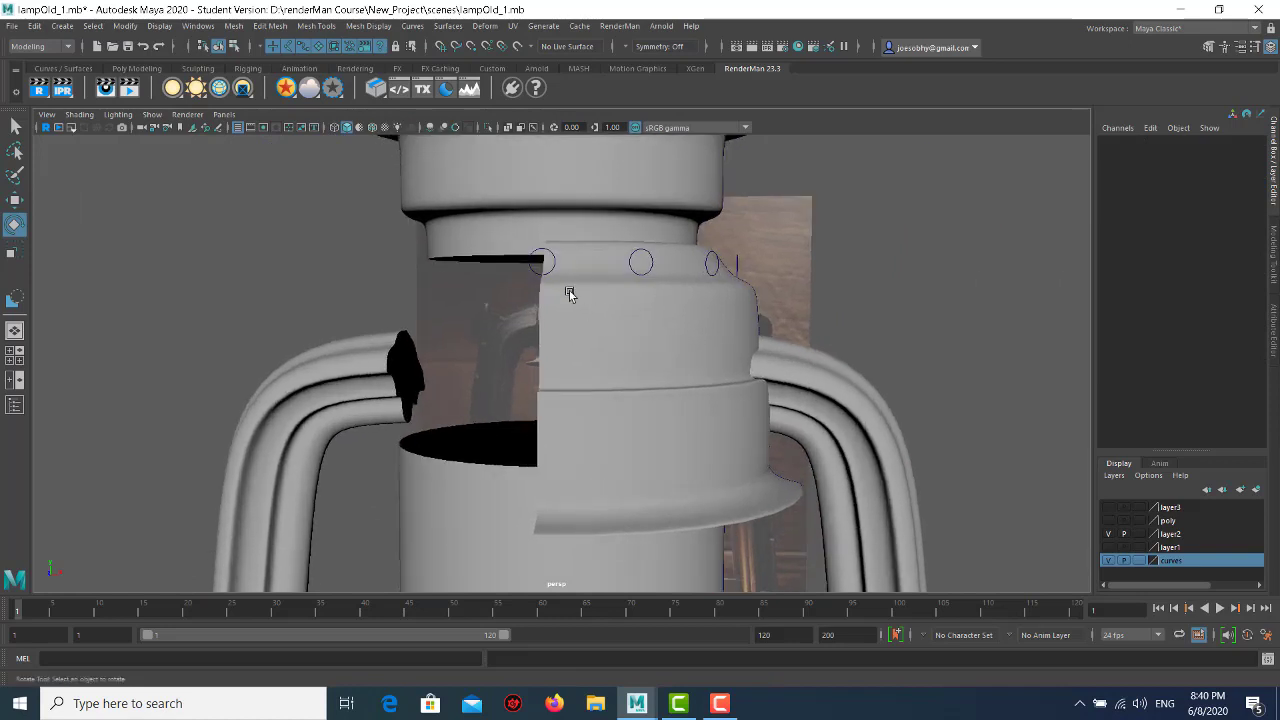
{"action": "left_click", "coordinate": [549, 266]}
{"action": "left_click", "coordinate": [620, 333]}
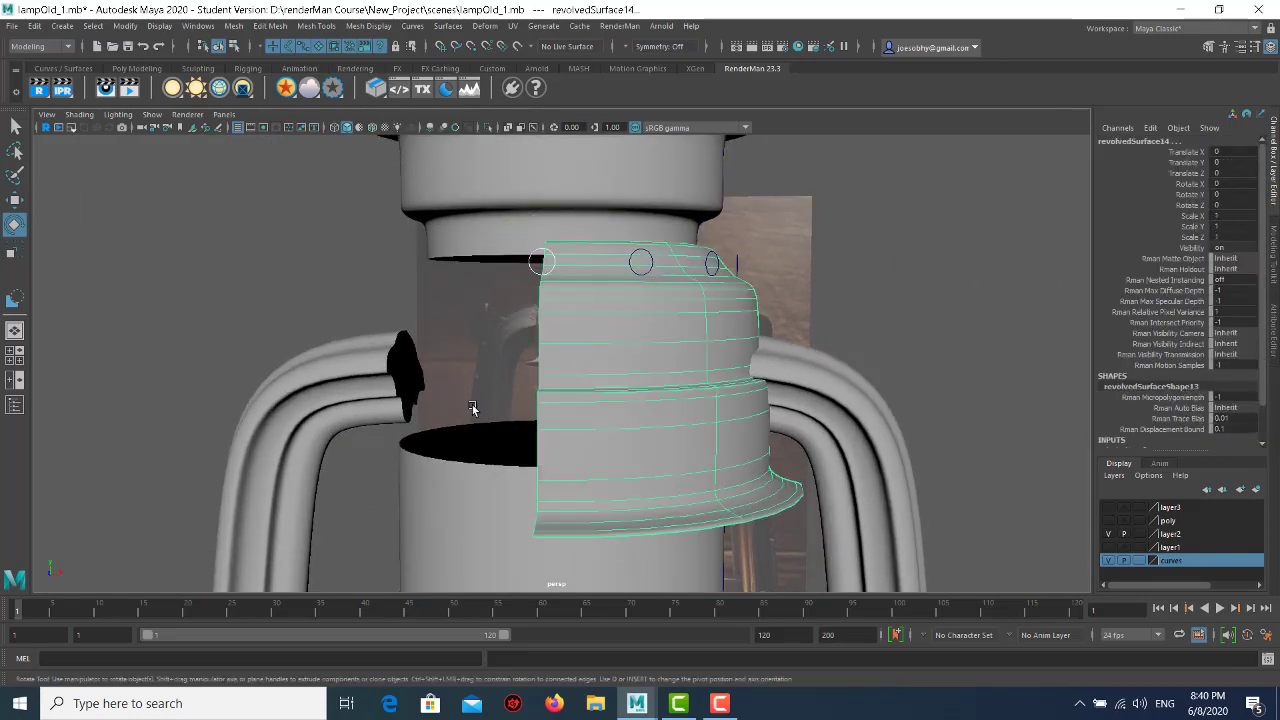
{"action": "key", "text": "space"}
{"action": "key", "text": "space"}
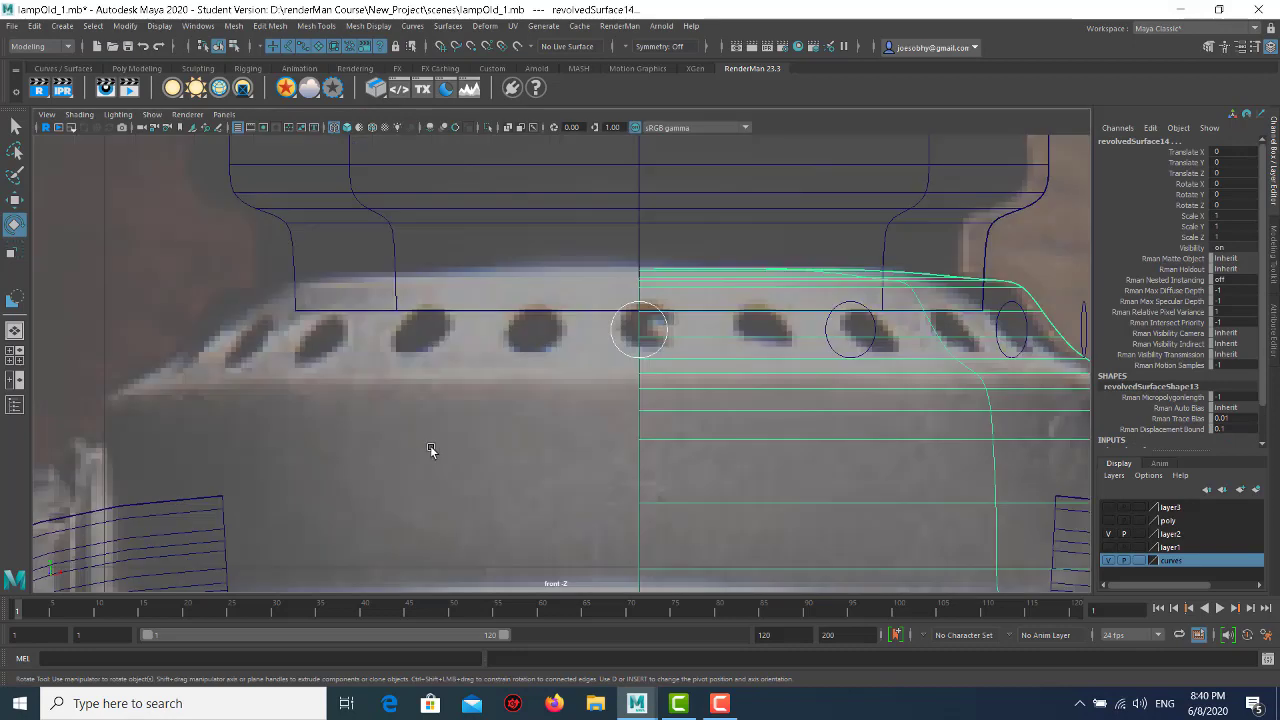
{"action": "left_click", "coordinate": [447, 26]}
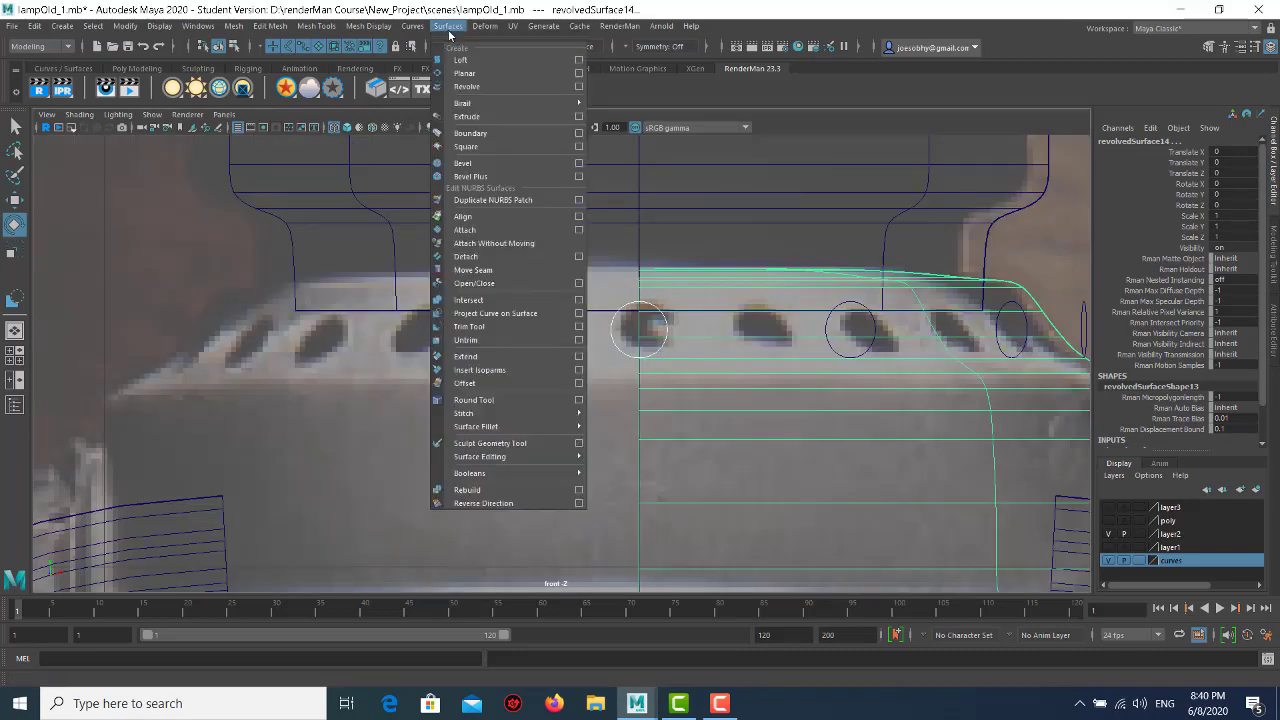
{"action": "left_click", "coordinate": [497, 313]}
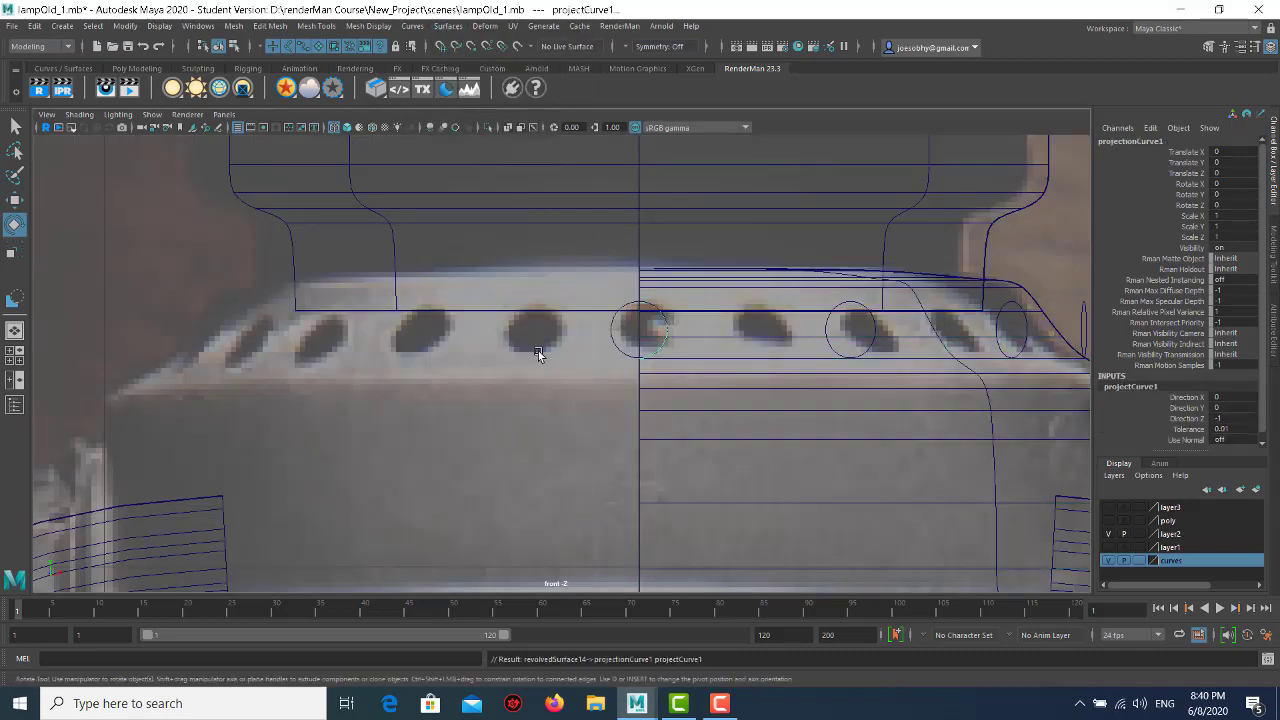
{"action": "left_click", "coordinate": [827, 344]}
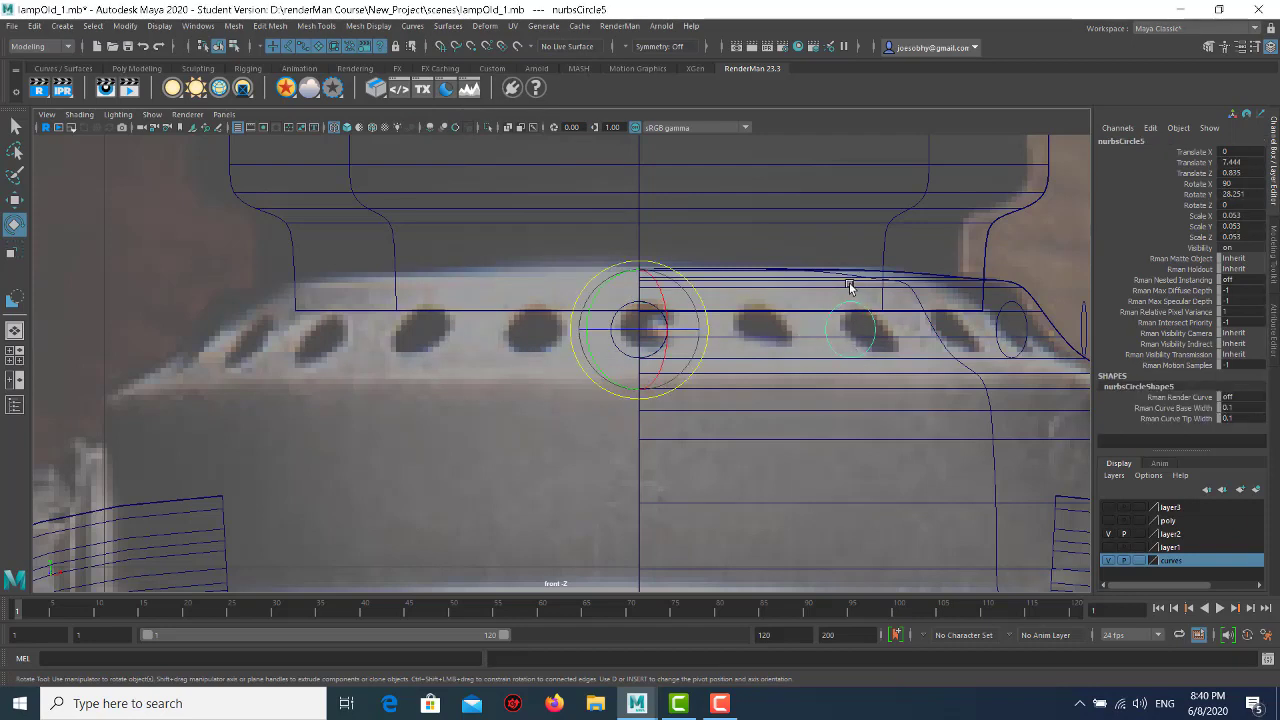
- Orbit to the next vent circle, add revolvedSurface14 to the selection, and bring up Surfaces commands
{"action": "key", "text": "space"}
{"action": "key", "text": "space"}
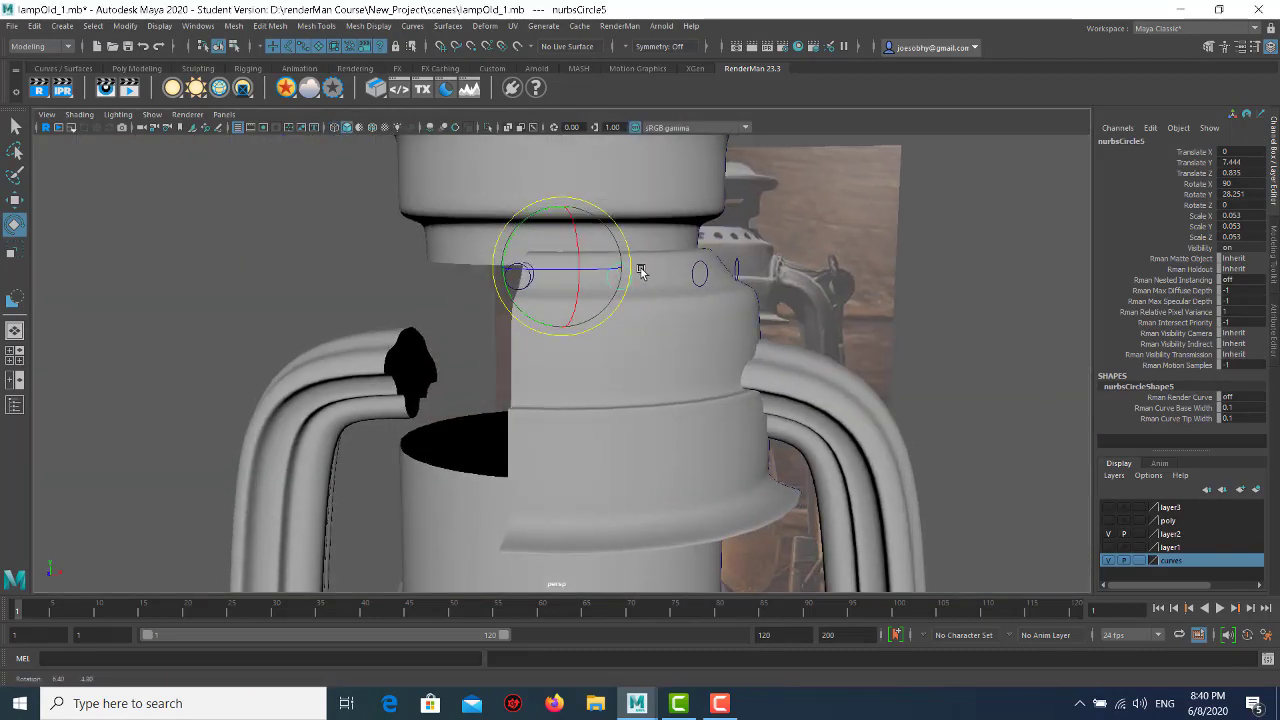
{"action": "left_click_drag", "start_coordinate": [641, 272], "coordinate": [620, 271], "text": "alt"}
{"action": "scroll", "coordinate": [607, 322], "scroll_direction": "up", "scroll_amount": 2}
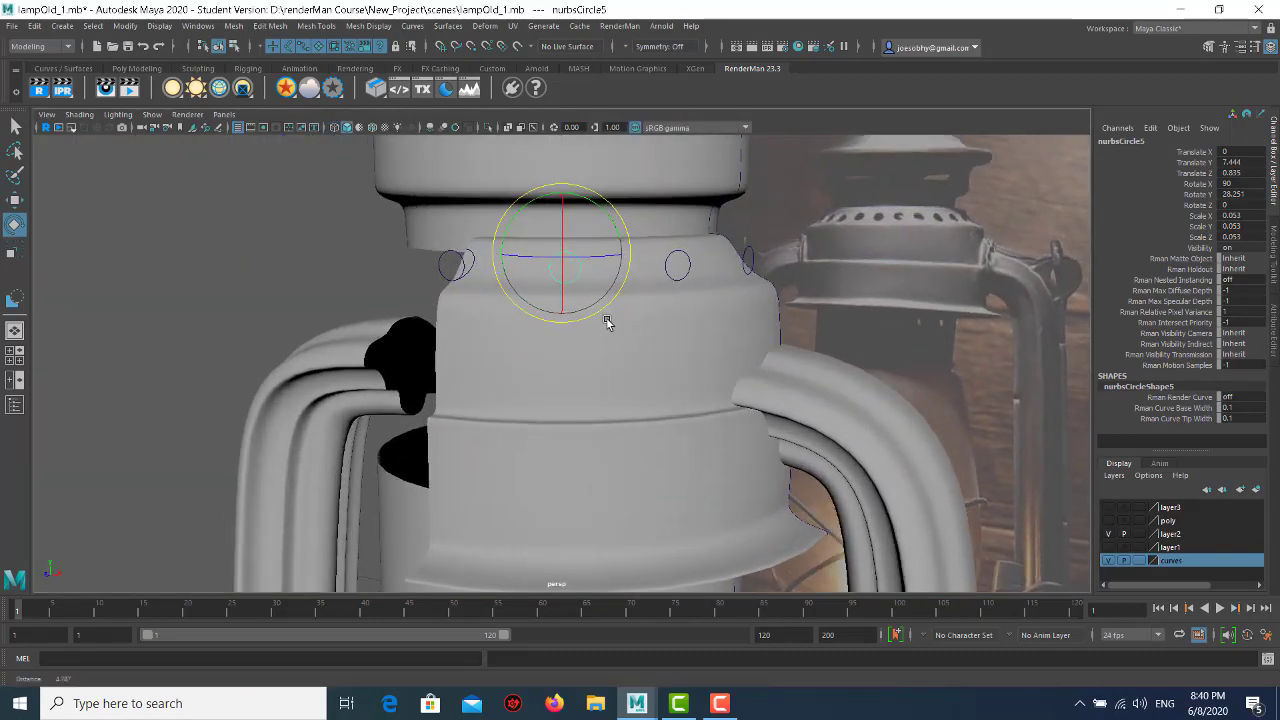
{"action": "left_click_drag", "start_coordinate": [607, 322], "coordinate": [614, 257], "text": "alt"}
{"action": "scroll", "coordinate": [620, 334], "scroll_direction": "up", "scroll_amount": 2}
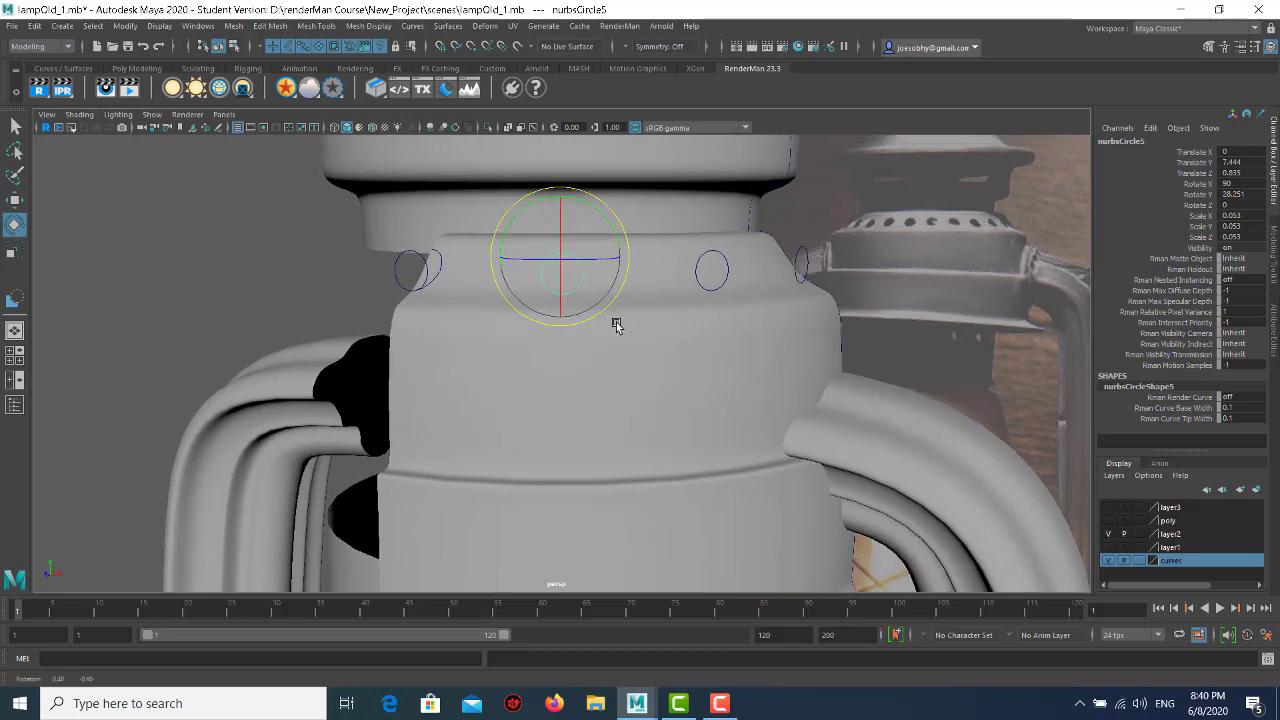
{"action": "left_click_drag", "start_coordinate": [616, 325], "coordinate": [589, 294], "text": "alt"}
{"action": "scroll", "coordinate": [583, 300], "scroll_direction": "up", "scroll_amount": 1}
{"action": "scroll", "coordinate": [583, 303], "scroll_direction": "up", "scroll_amount": 1}
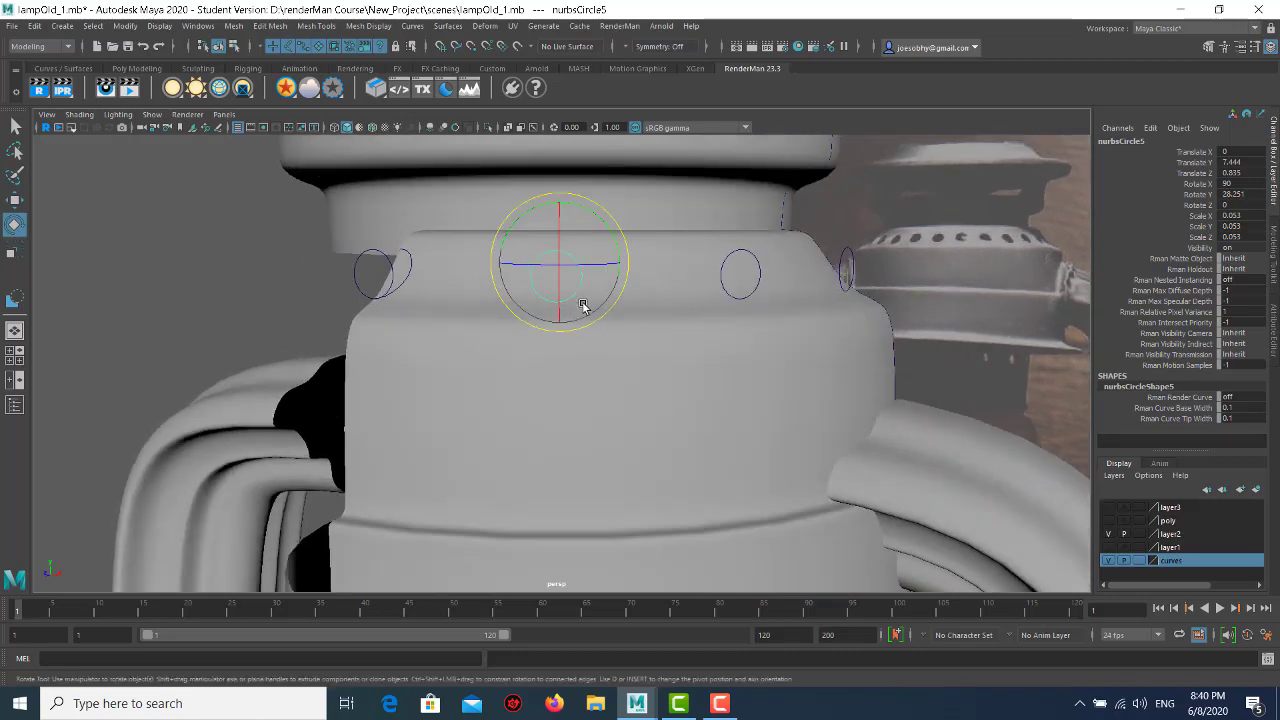
{"action": "left_click", "coordinate": [628, 336]}
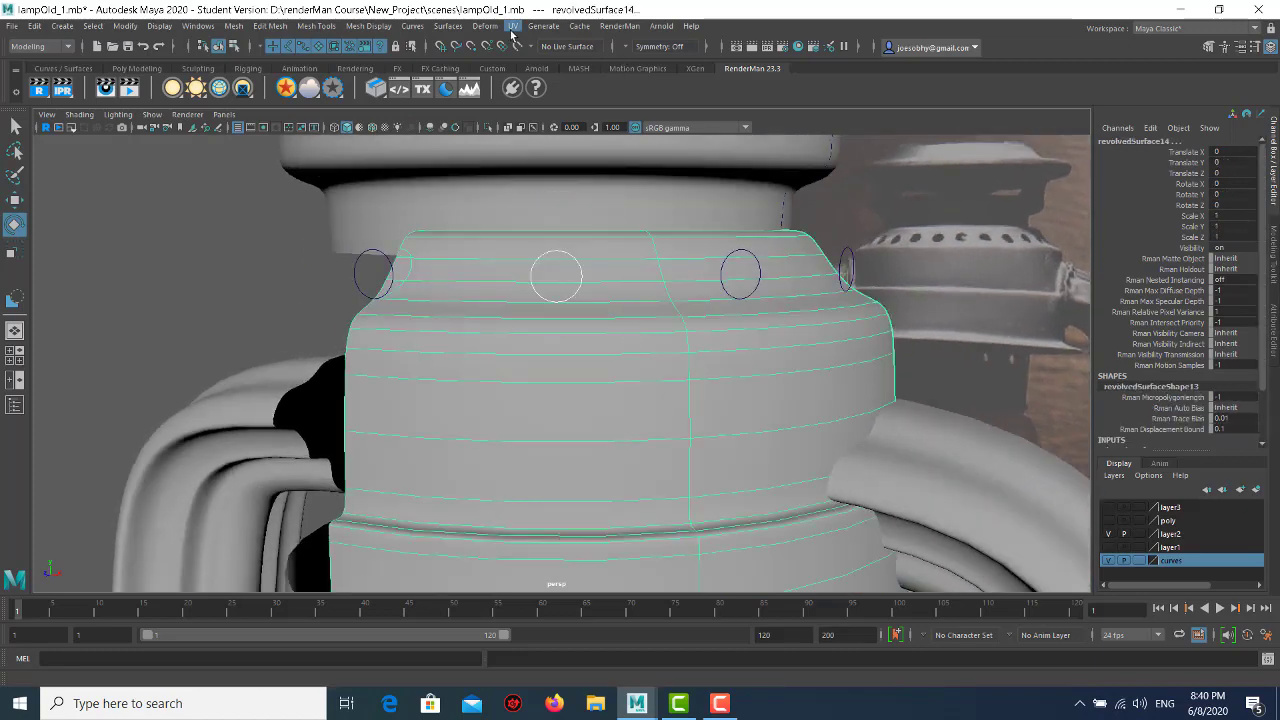
{"action": "left_click", "coordinate": [448, 26]}
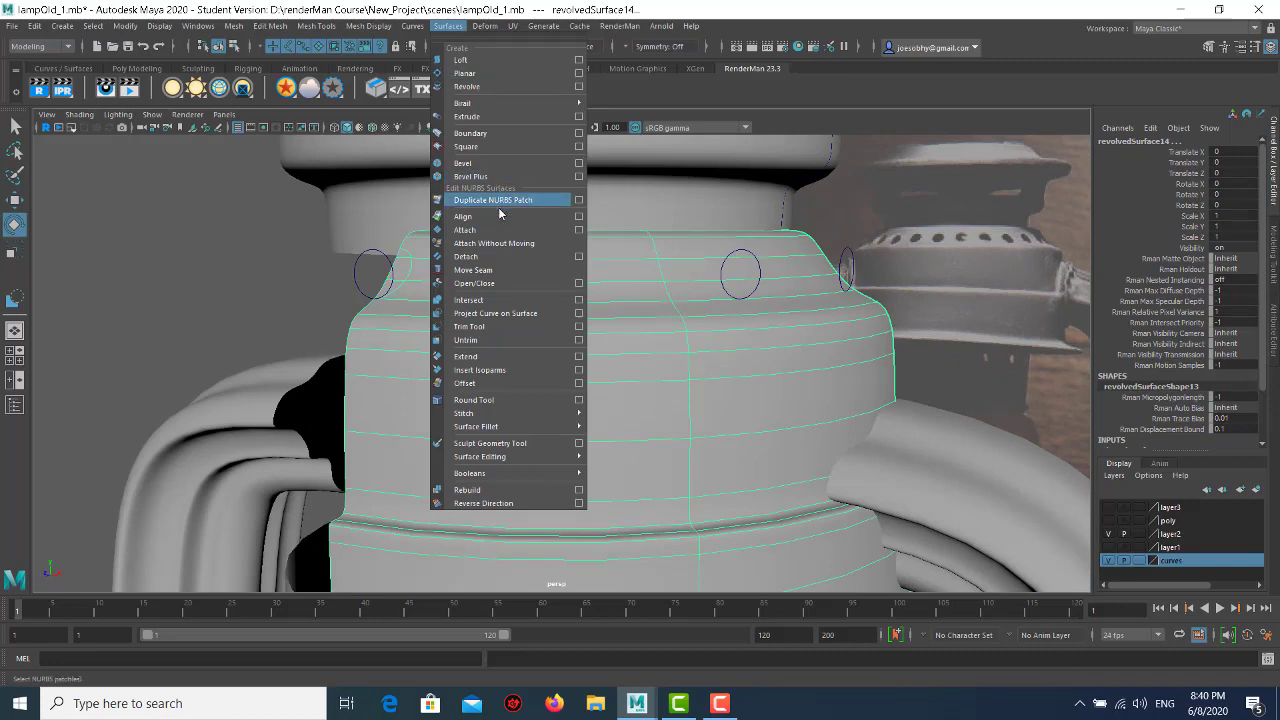
- Project the second vent circle onto revolvedSurface14 via Project Curve on Surface
{"action": "left_click", "coordinate": [513, 315]}
{"action": "scroll", "coordinate": [711, 311], "scroll_direction": "up", "scroll_amount": 3}
{"action": "scroll", "coordinate": [694, 314], "scroll_direction": "up", "scroll_amount": 3}
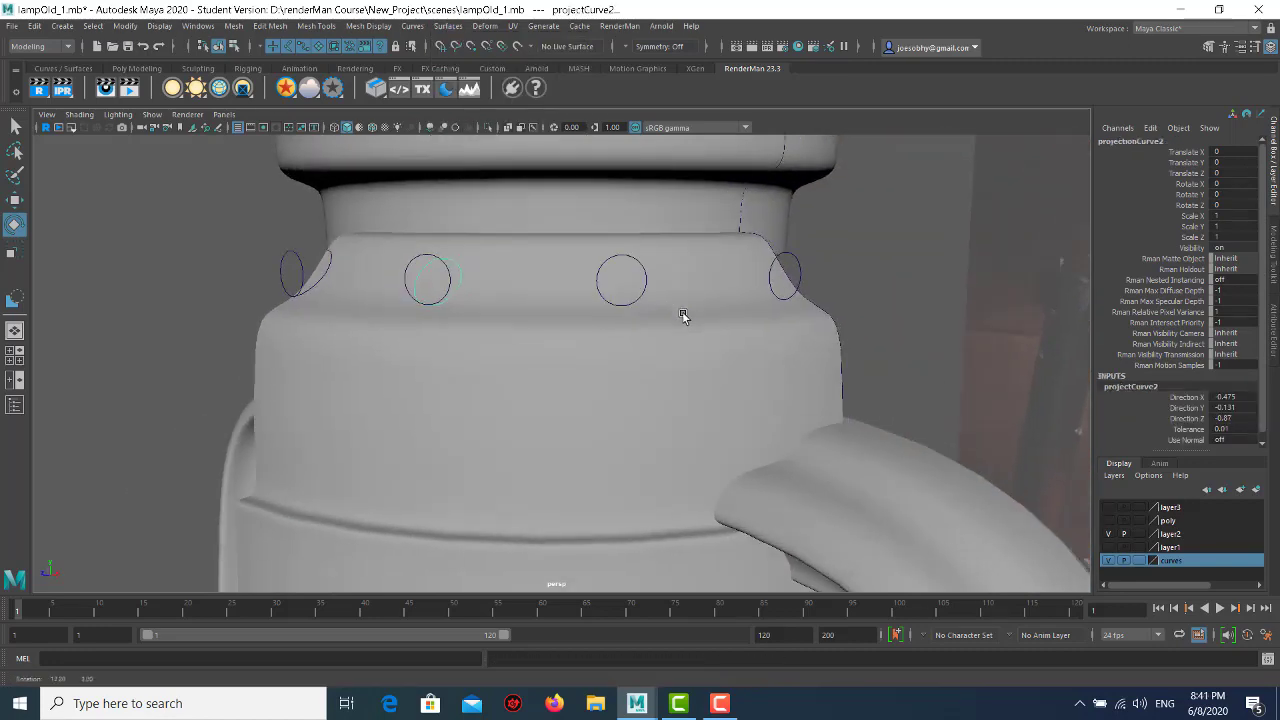
{"action": "scroll", "coordinate": [683, 316], "scroll_direction": "down", "scroll_amount": 1}
- Select nurbsCircle6 with revolvedSurface14 and repeat the projection with G
{"action": "left_click", "coordinate": [606, 282]}
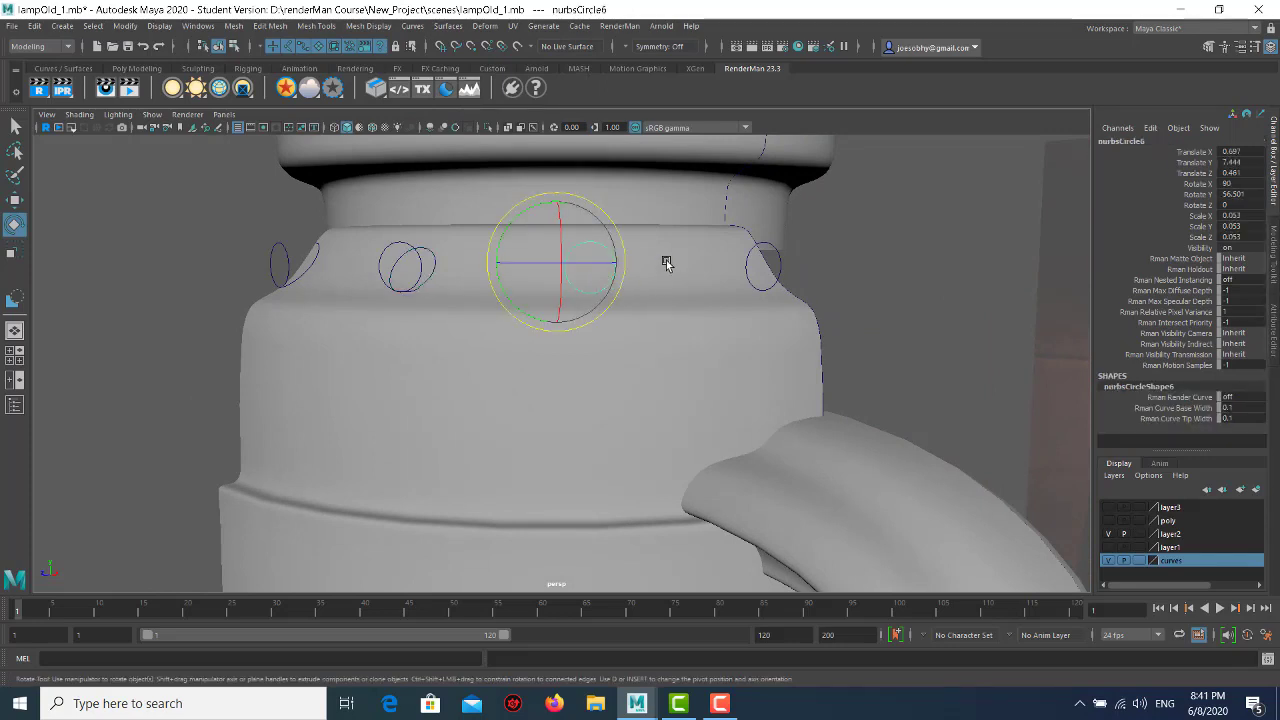
{"action": "left_click", "coordinate": [616, 303]}
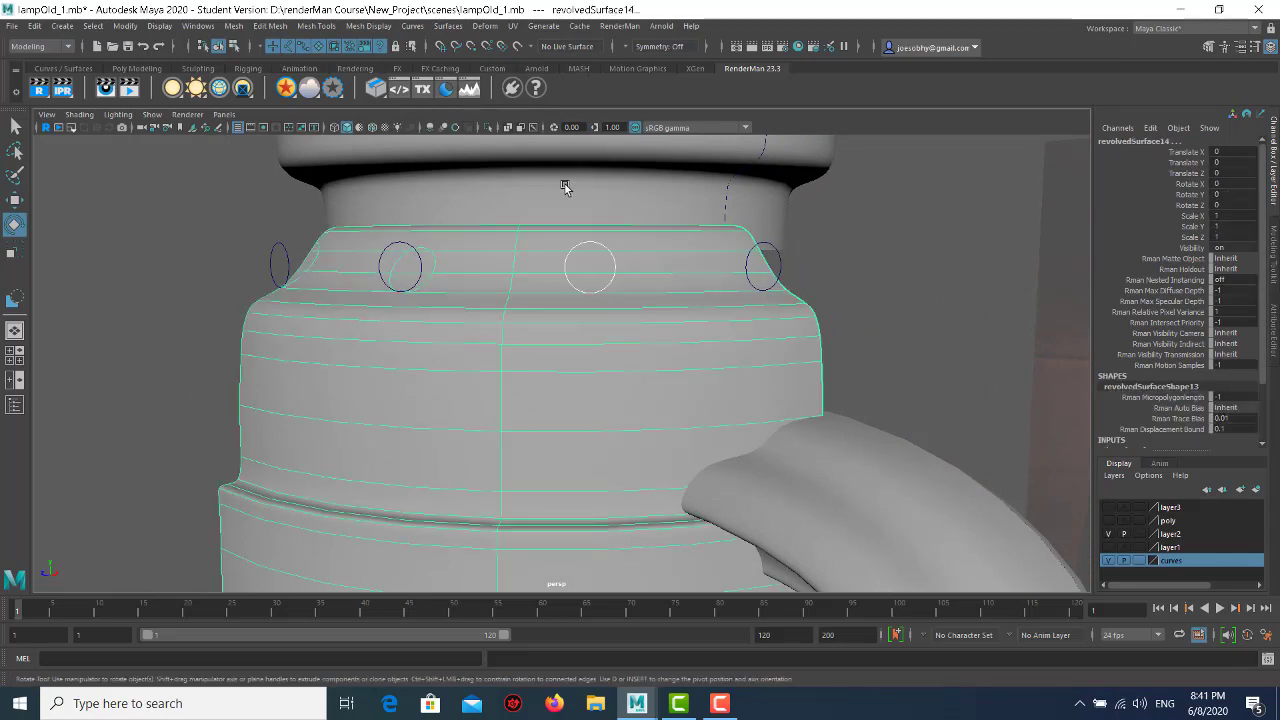
{"action": "key", "text": "g"}
{"action": "left_click", "coordinate": [838, 268]}
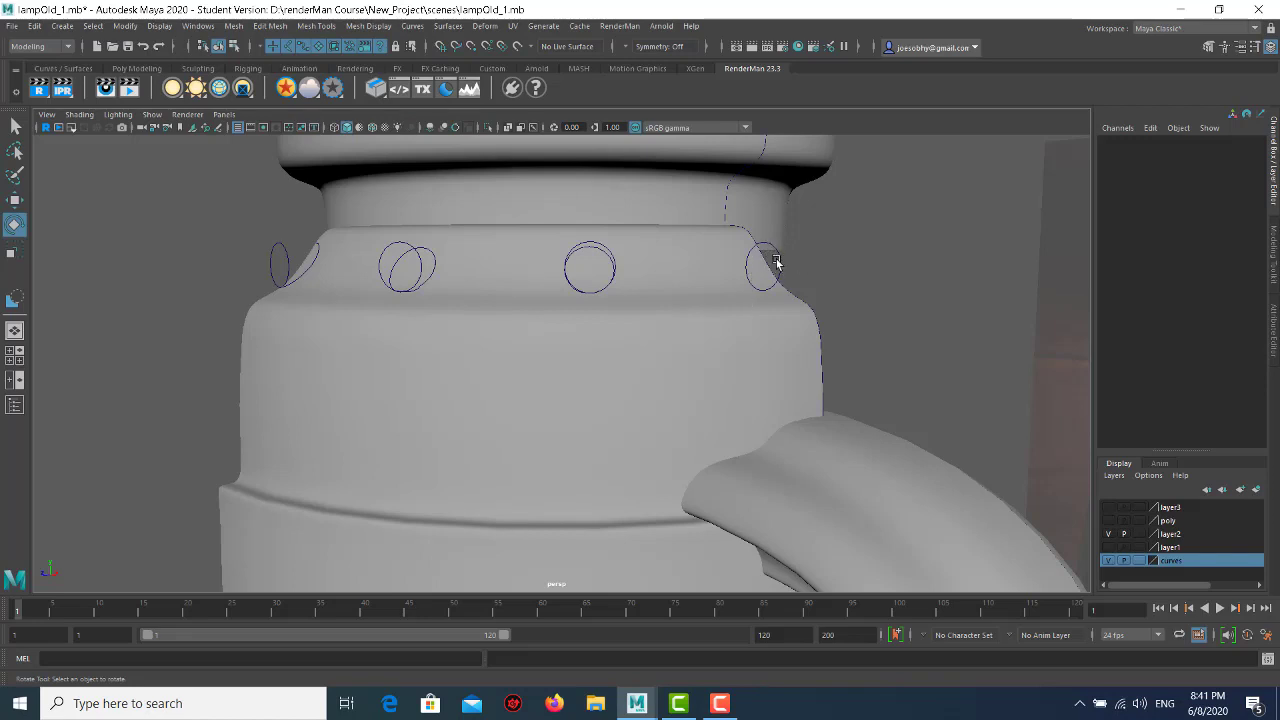
{"action": "left_click", "coordinate": [779, 268]}
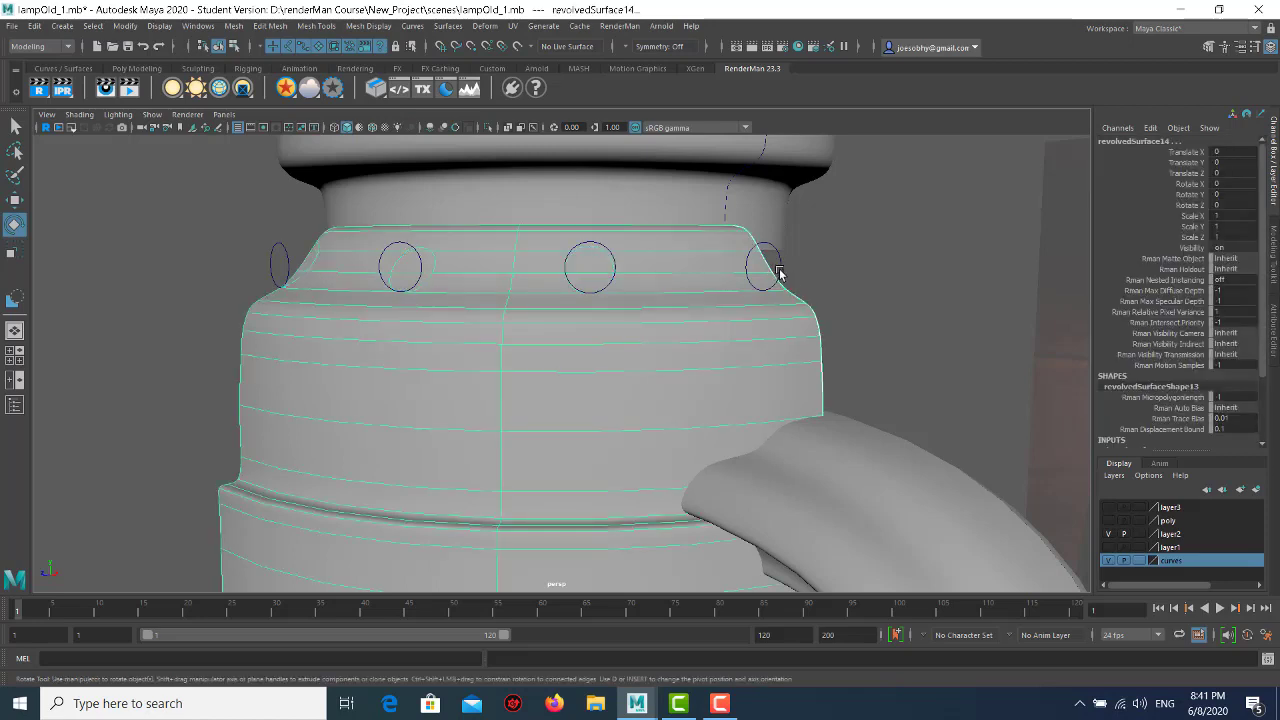
- Select the right-hand vent circle and revolvedSurface14, framed in the side view
{"action": "left_click", "coordinate": [779, 270]}
{"action": "scroll", "coordinate": [780, 266], "scroll_direction": "up", "scroll_amount": 2}
{"action": "right_click_drag", "start_coordinate": [776, 285], "coordinate": [838, 254]}
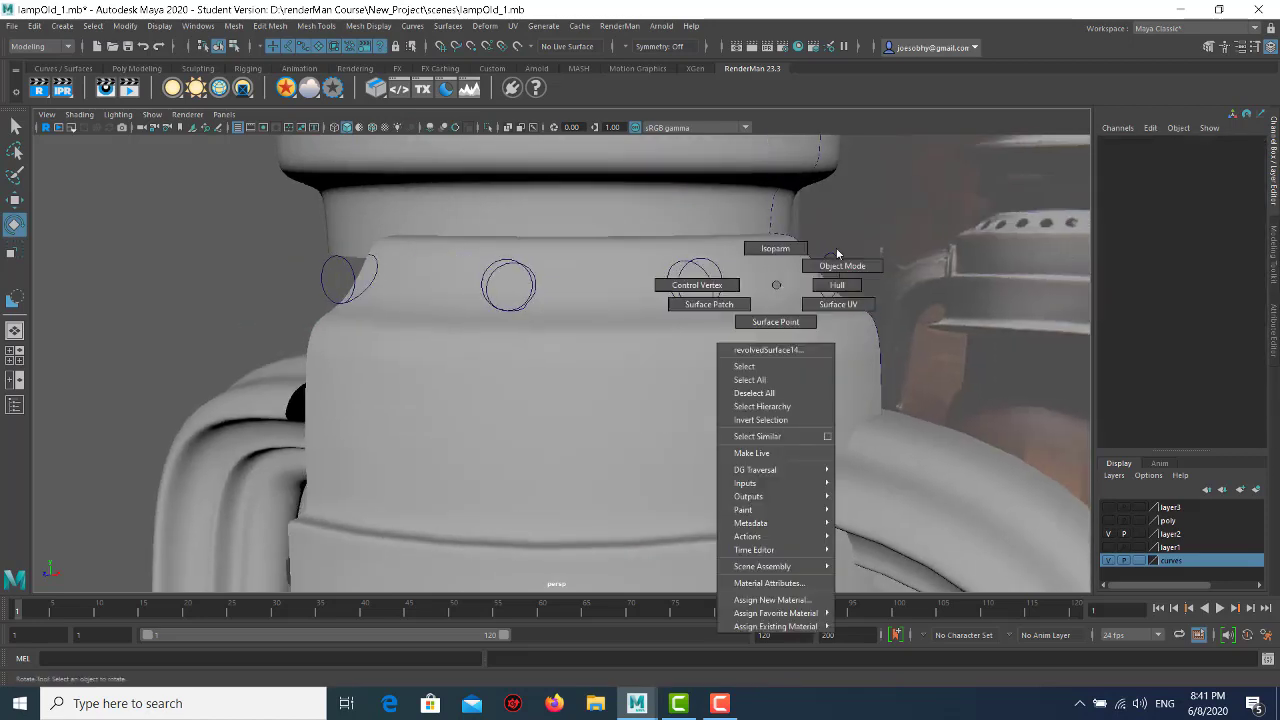
{"action": "left_click", "coordinate": [836, 260]}
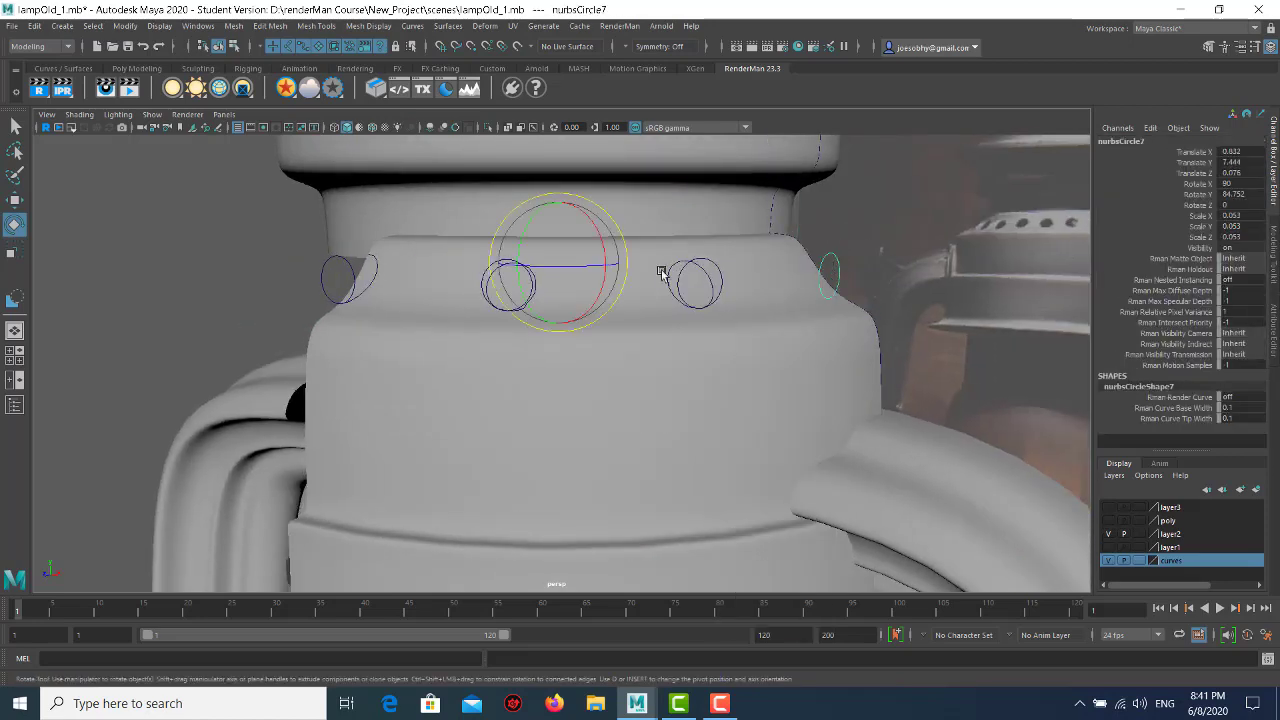
{"action": "left_click", "coordinate": [770, 318]}
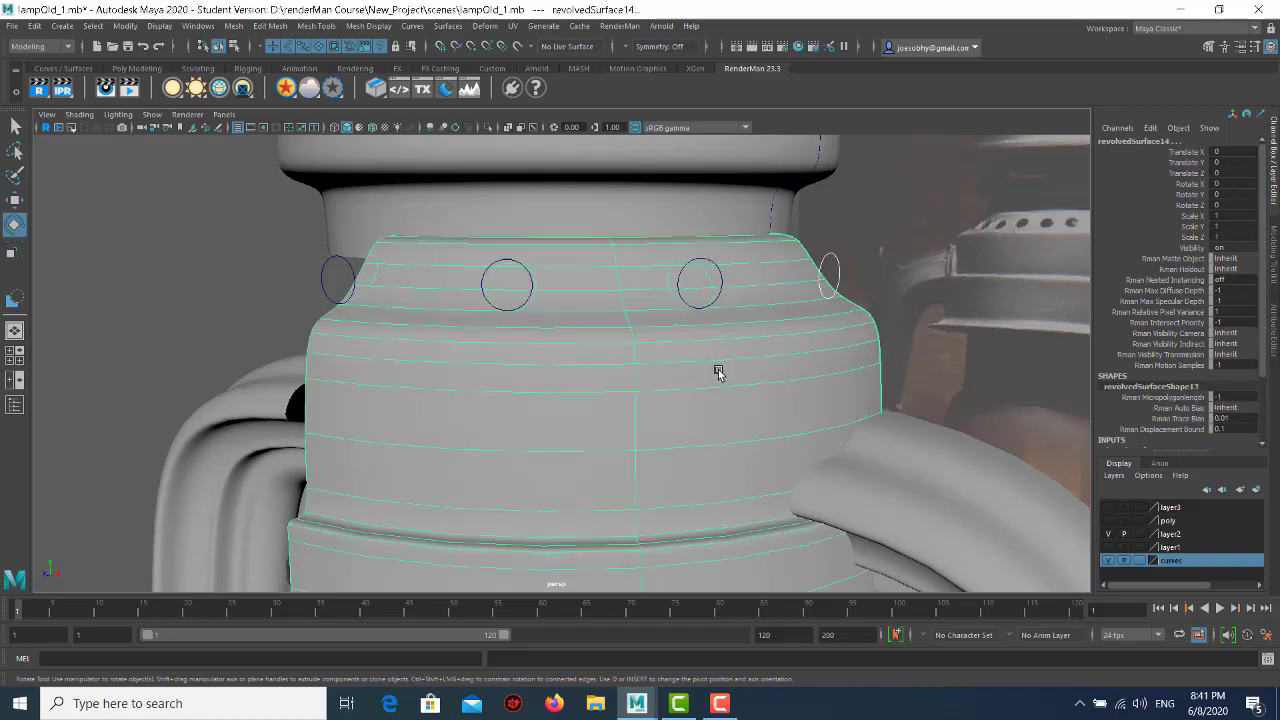
{"action": "key", "text": "space"}
{"action": "key", "text": "space"}
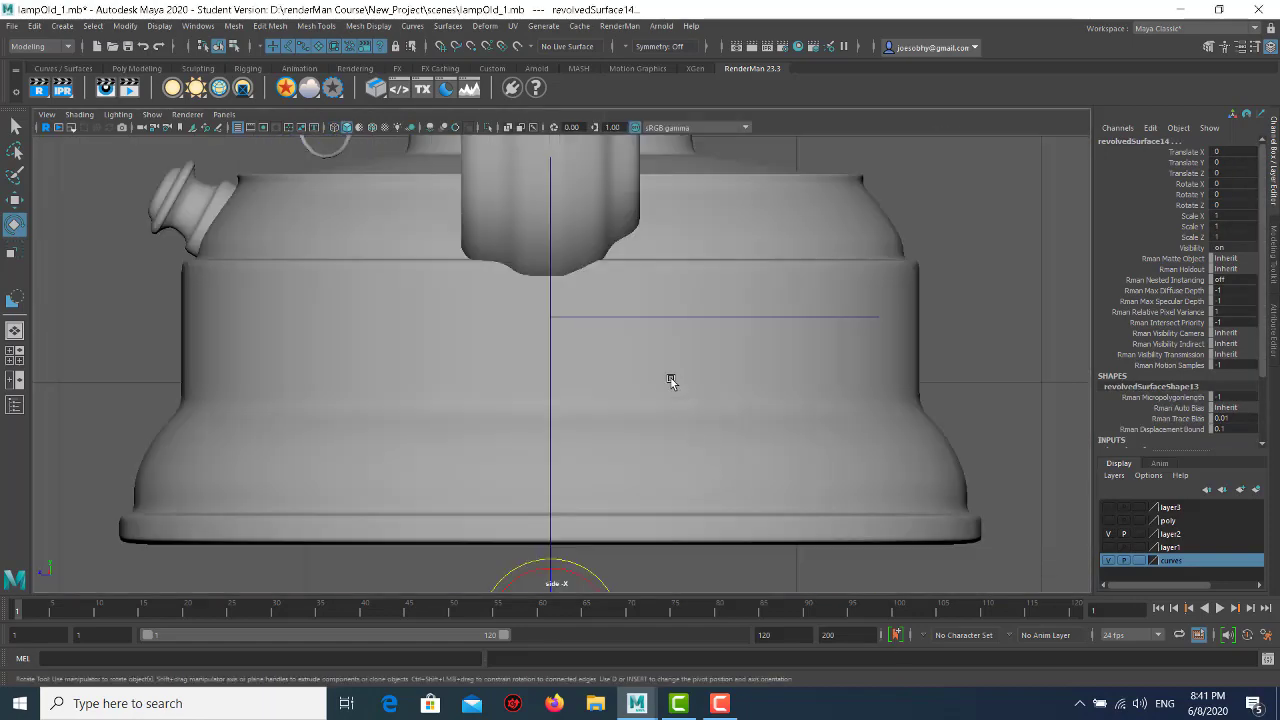
{"action": "key", "text": "f"}
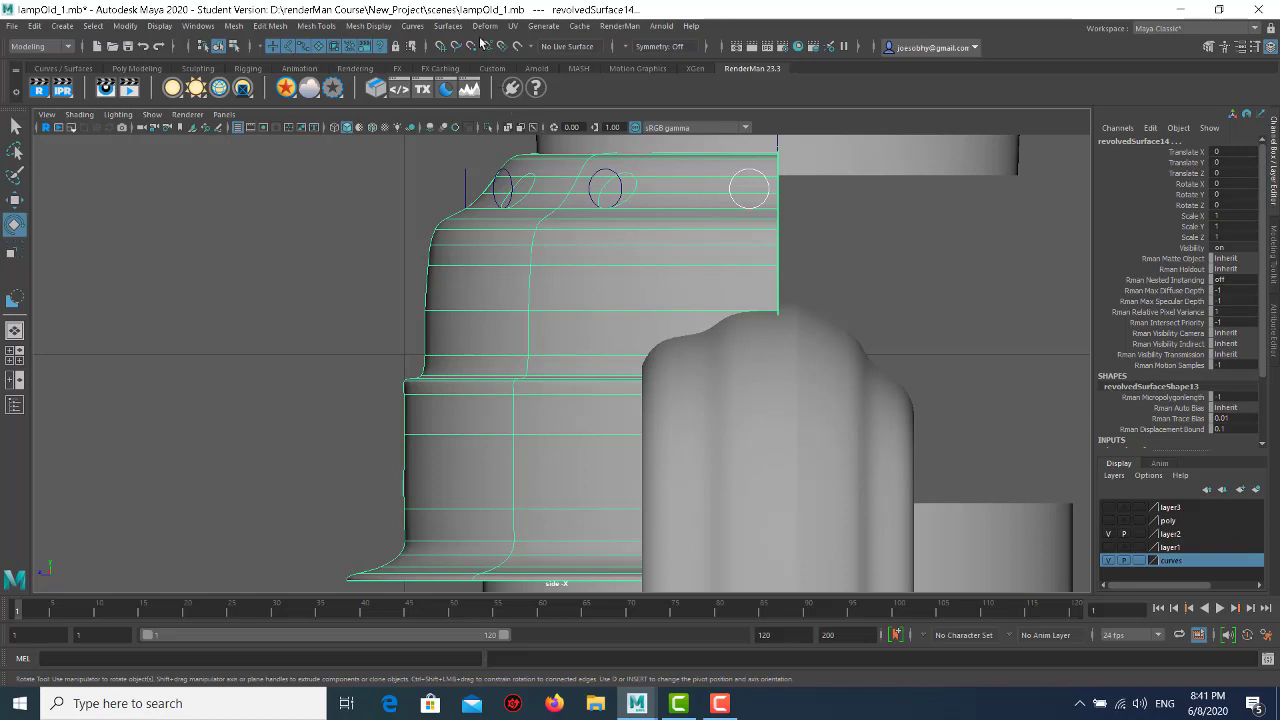
- Project the fourth circle onto the surface as projectionCurve4 and return to perspective
{"action": "left_click", "coordinate": [449, 26]}
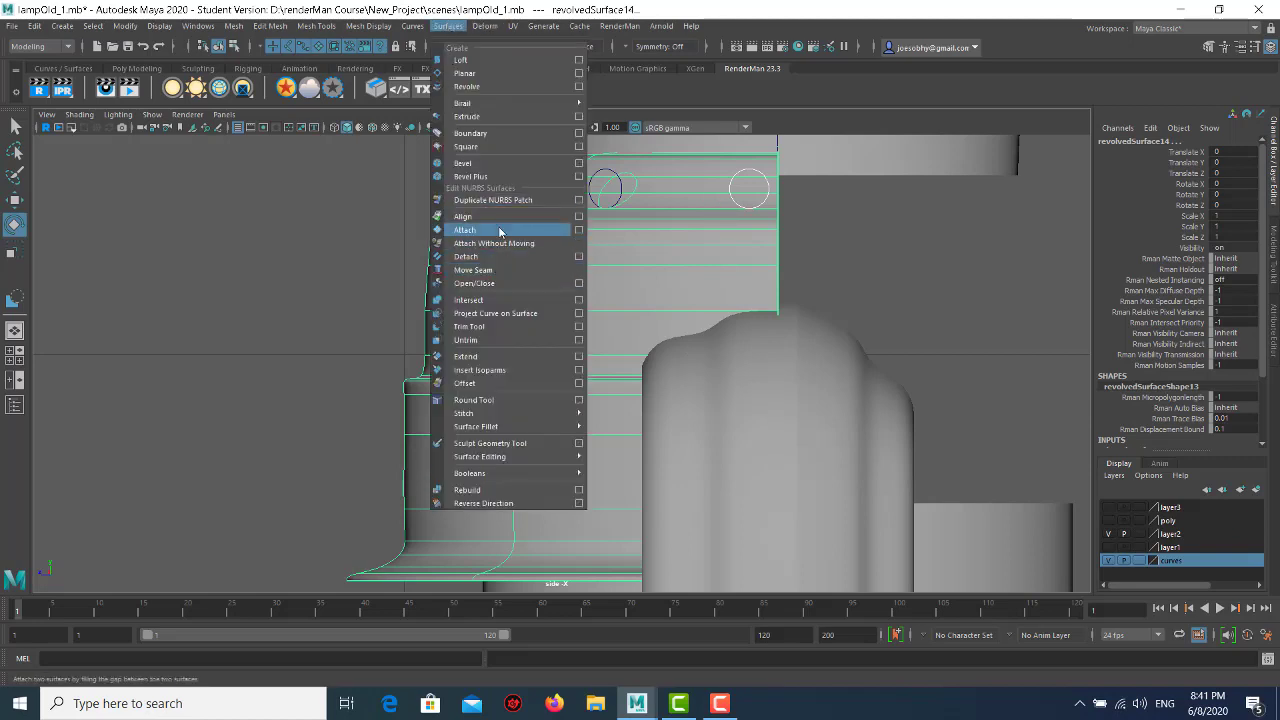
{"action": "left_click", "coordinate": [505, 313]}
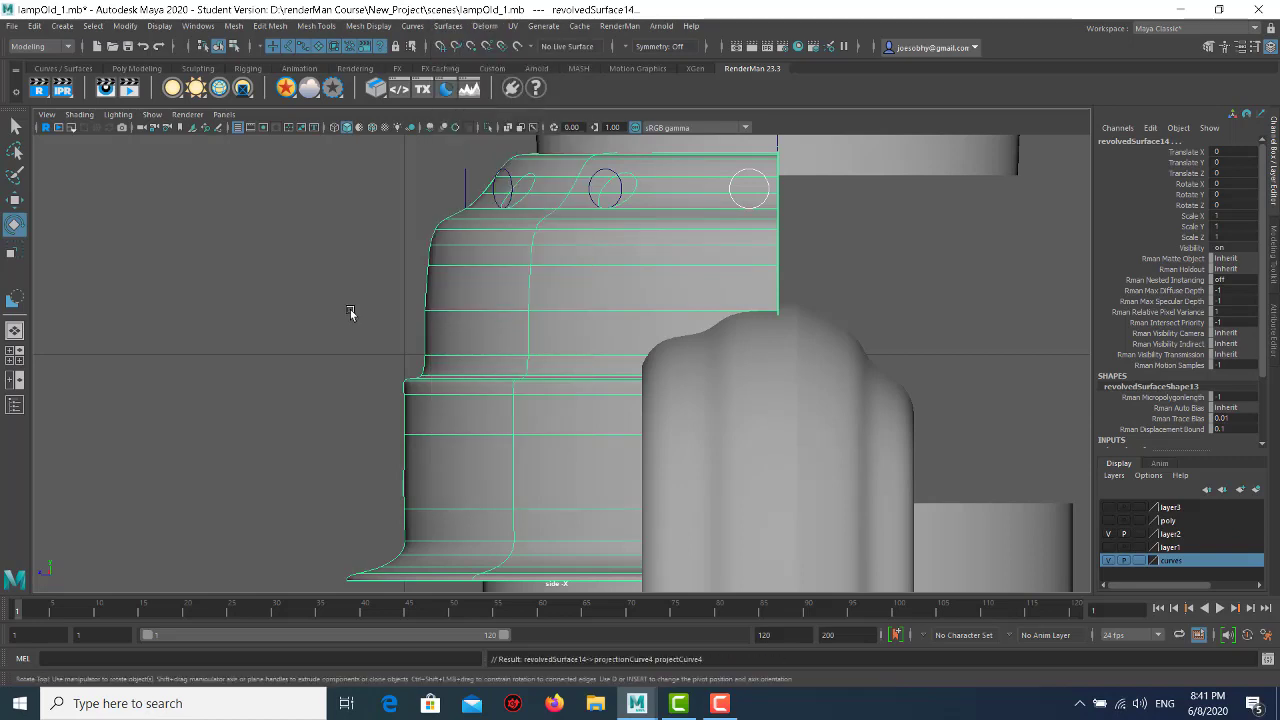
{"action": "key", "text": "space"}
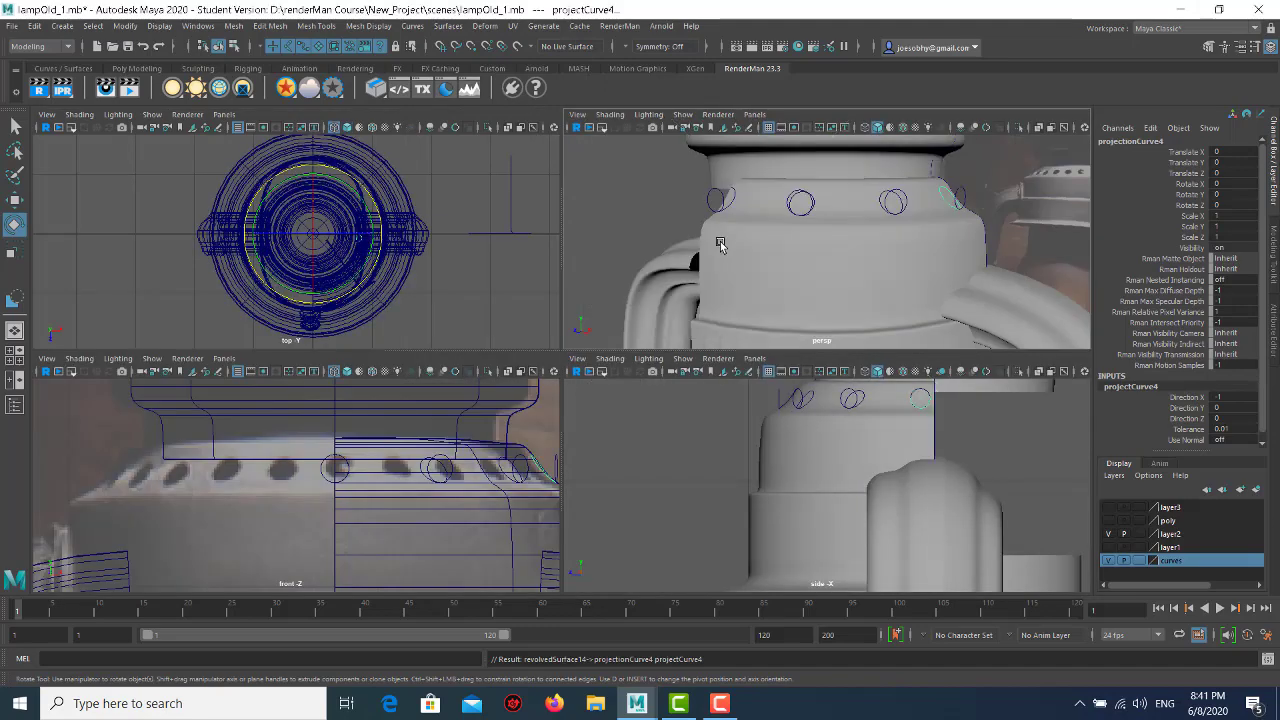
{"action": "key", "text": "space"}
{"action": "left_click_drag", "start_coordinate": [697, 254], "coordinate": [601, 315], "text": "alt"}
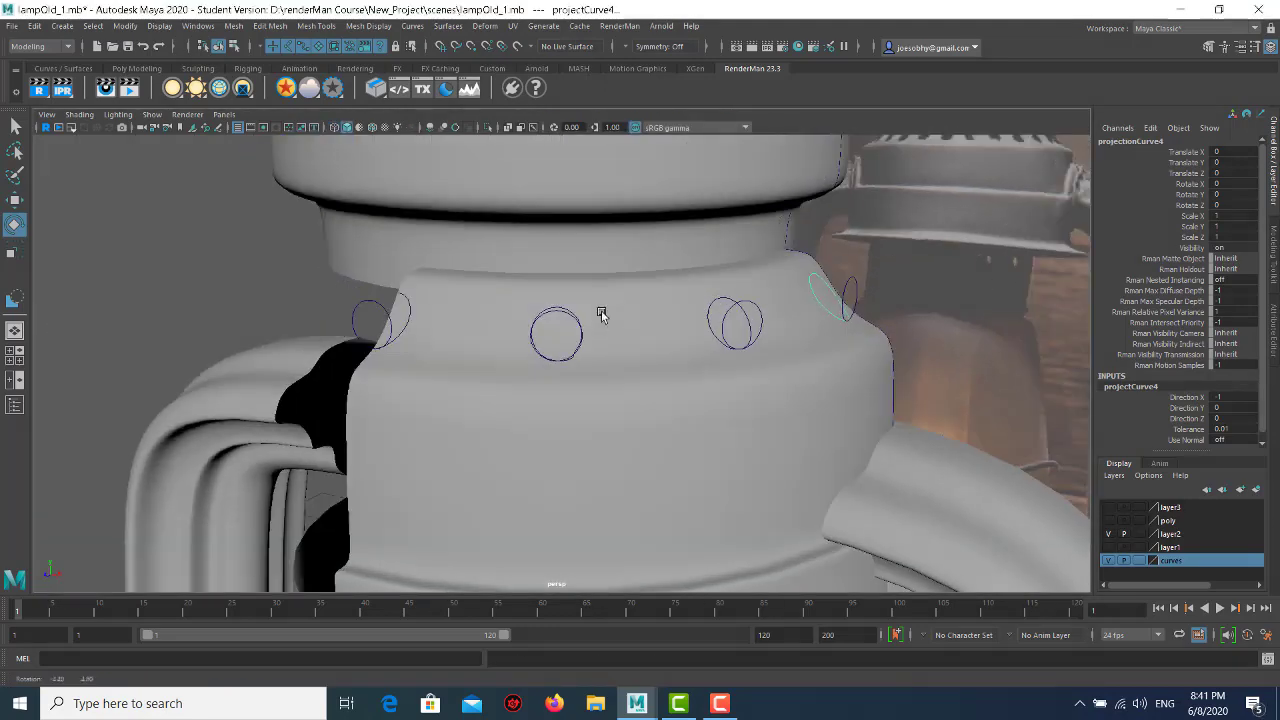
{"action": "left_click", "coordinate": [612, 378]}
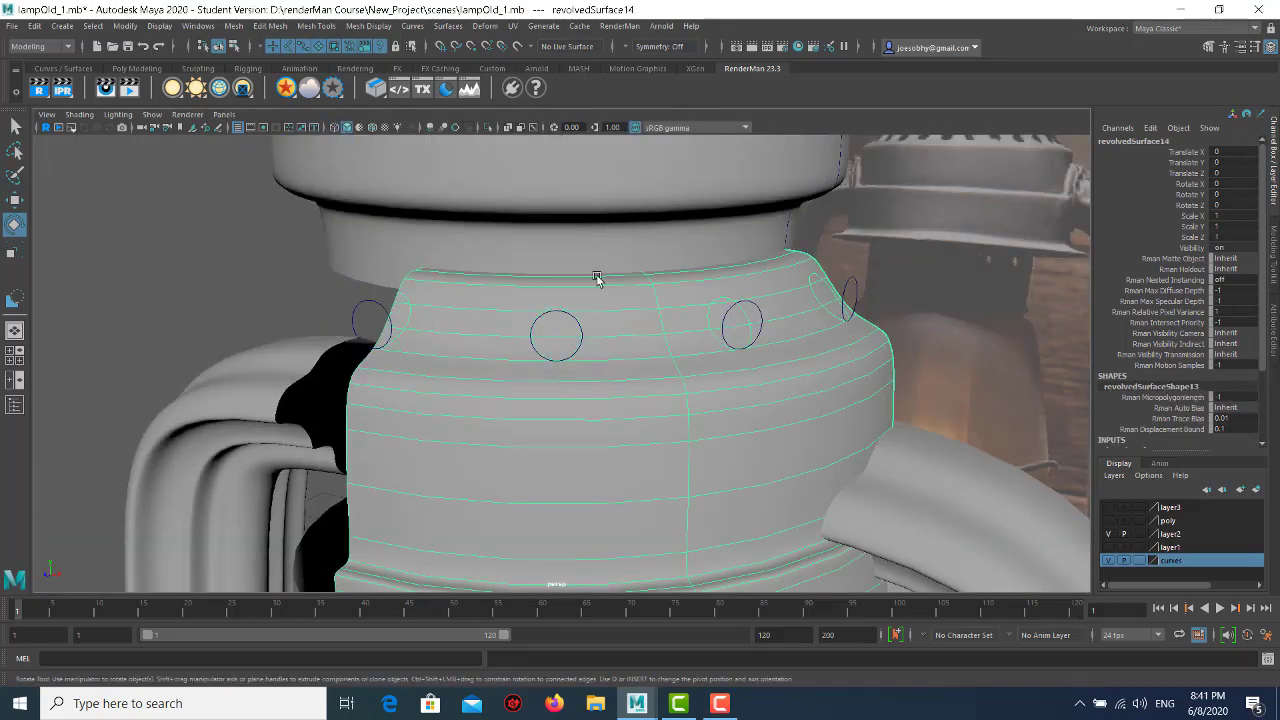
- Trim revolvedSurface14, keeping the outer area so the four vent holes are cut out
{"action": "left_click", "coordinate": [452, 27]}
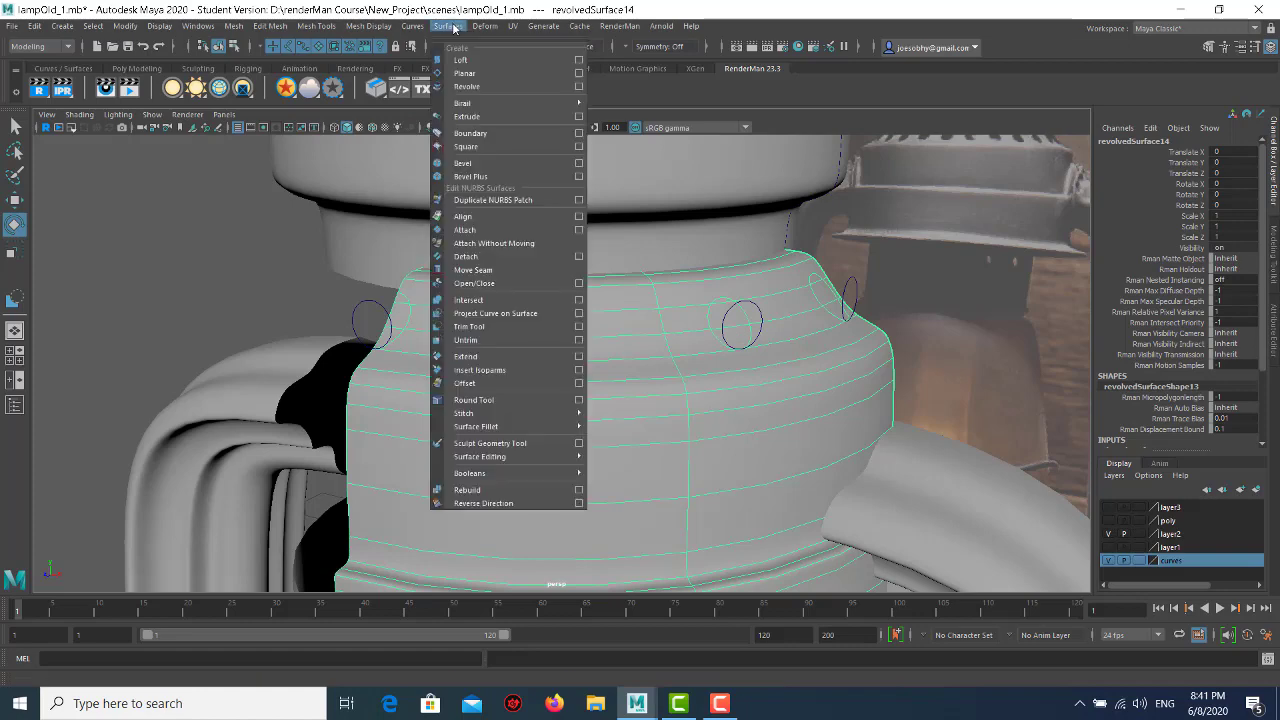
{"action": "left_click", "coordinate": [508, 328]}
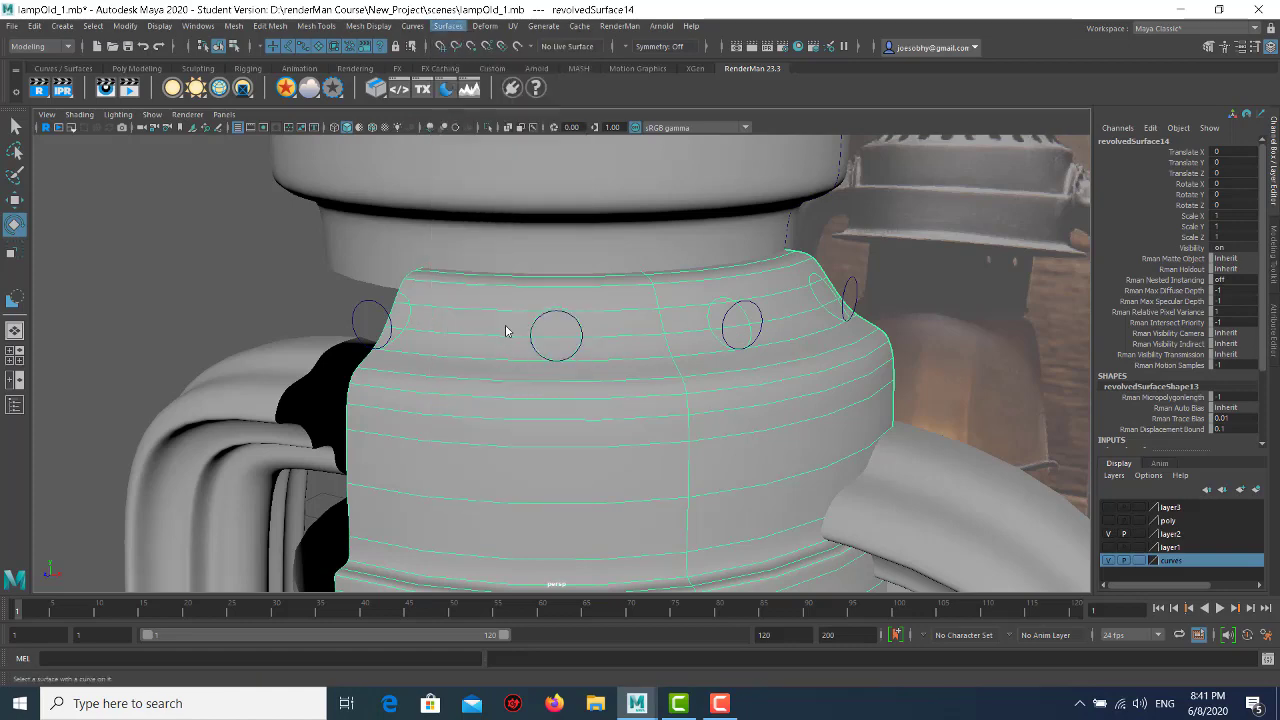
{"action": "left_click", "coordinate": [615, 415]}
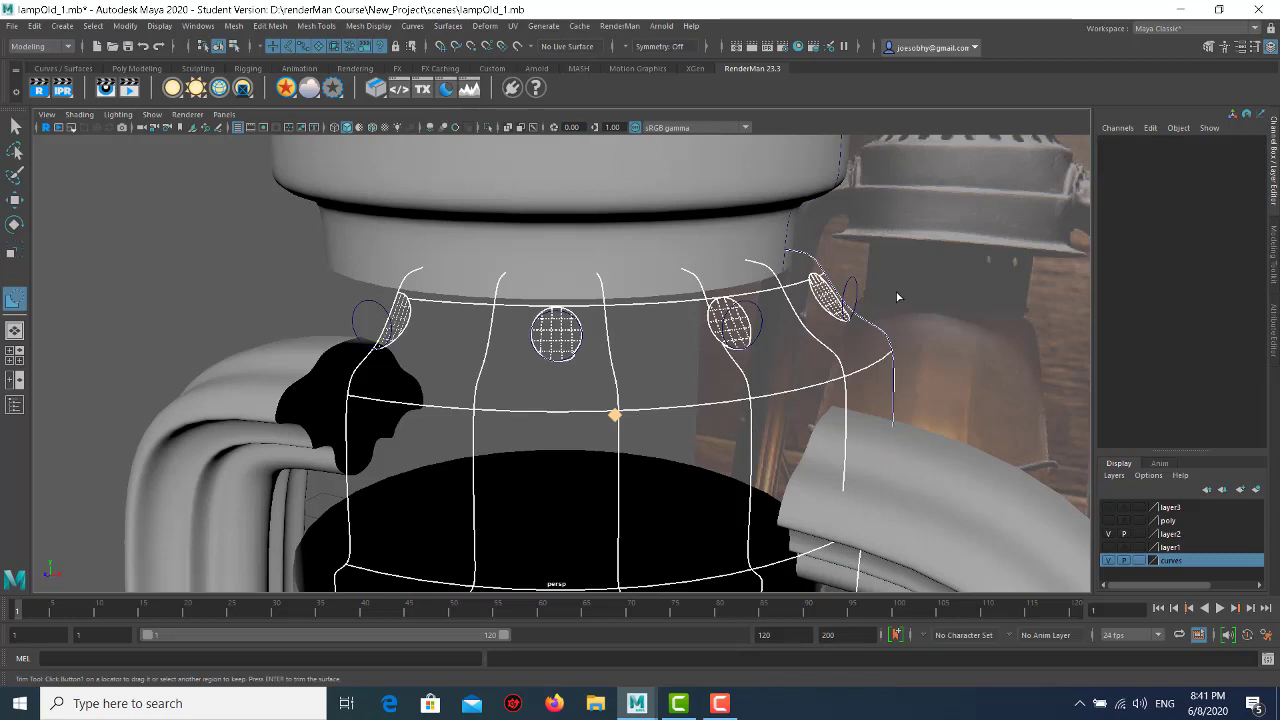
{"action": "key", "text": "Return"}
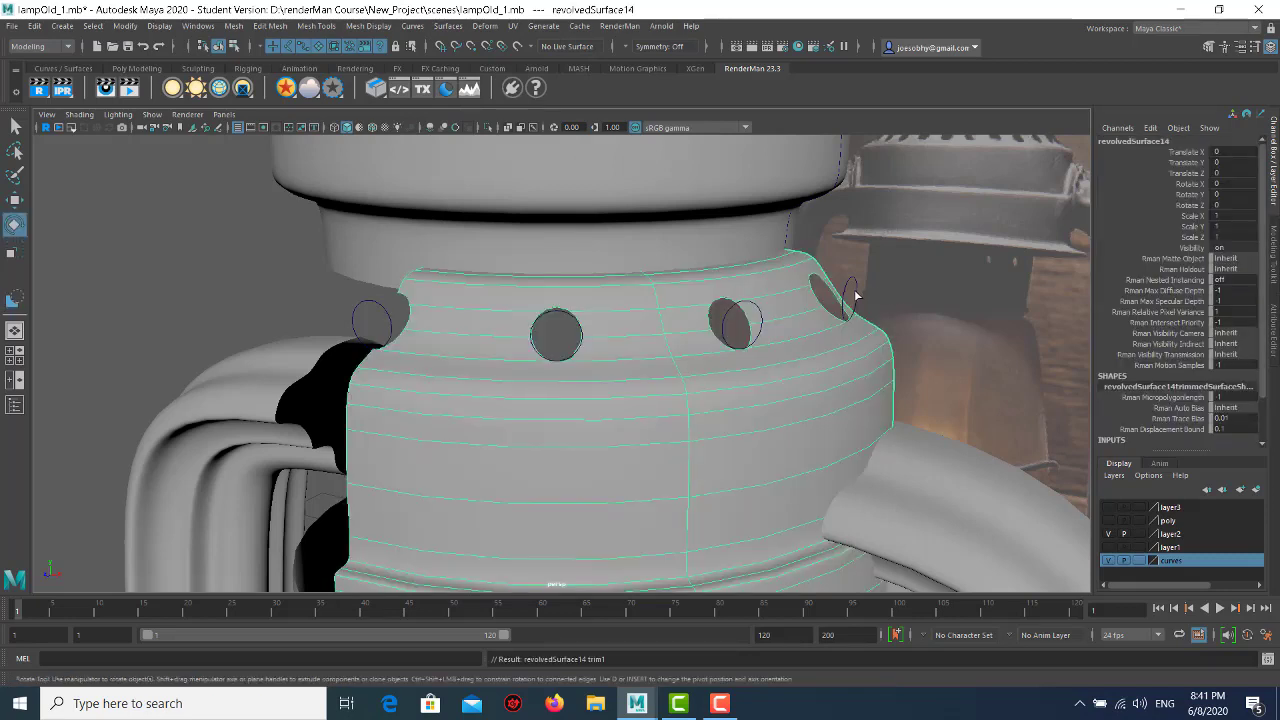
{"action": "right_click_drag", "start_coordinate": [706, 352], "coordinate": [640, 386]}
{"action": "scroll", "coordinate": [700, 365], "scroll_direction": "down", "scroll_amount": 2}
{"action": "scroll", "coordinate": [709, 349], "scroll_direction": "down", "scroll_amount": 2}
- Delete the trimmed collar's construction history via Edit > Delete by Type > History
{"action": "scroll", "coordinate": [521, 340], "scroll_direction": "down", "scroll_amount": 2}
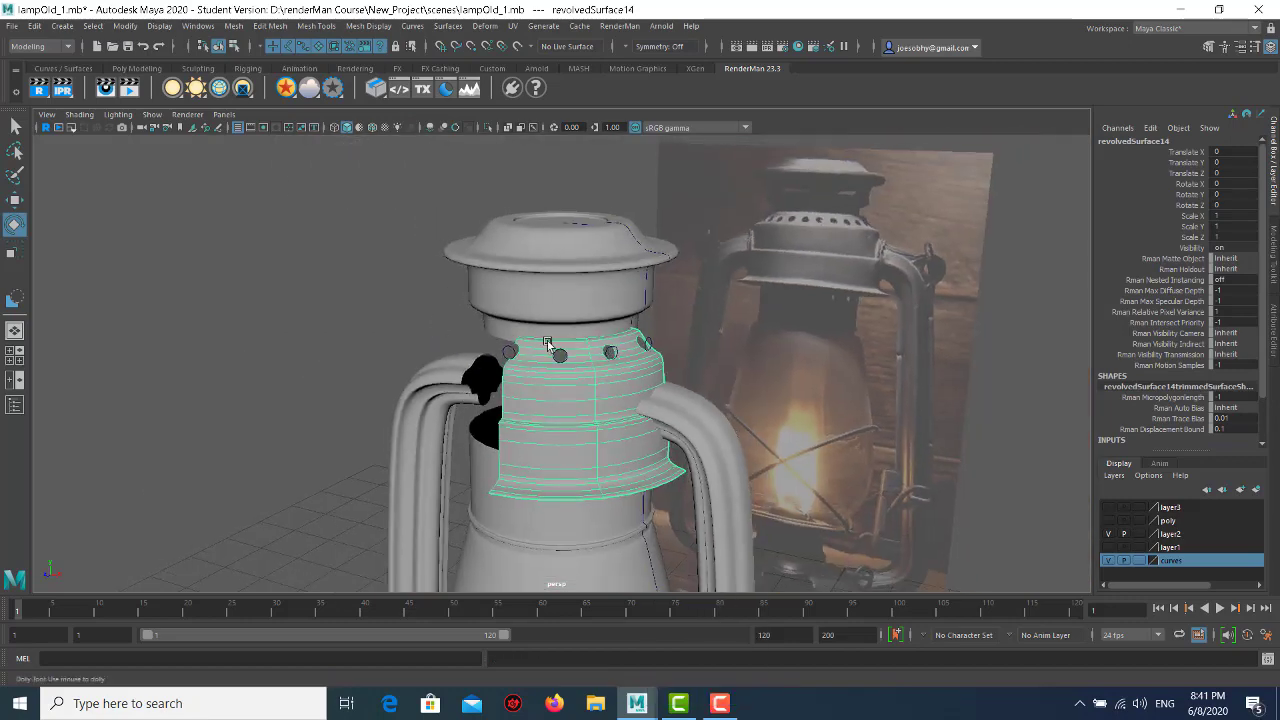
{"action": "scroll", "coordinate": [521, 340], "scroll_direction": "down", "scroll_amount": 2}
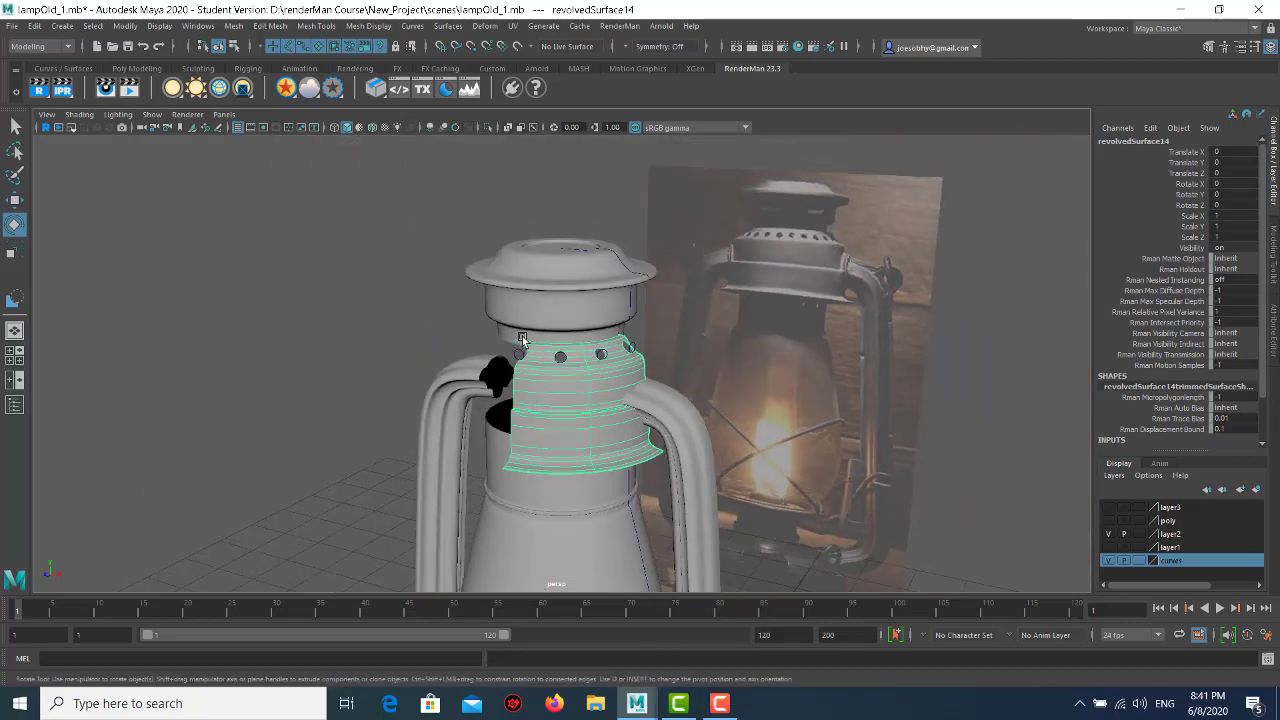
{"action": "left_click", "coordinate": [34, 26]}
{"action": "left_click", "coordinate": [240, 184]}
{"action": "left_click", "coordinate": [541, 390]}
- Duplicate the collar and set the copy's Scale X to -1 to mirror it
{"action": "left_click", "coordinate": [544, 387]}
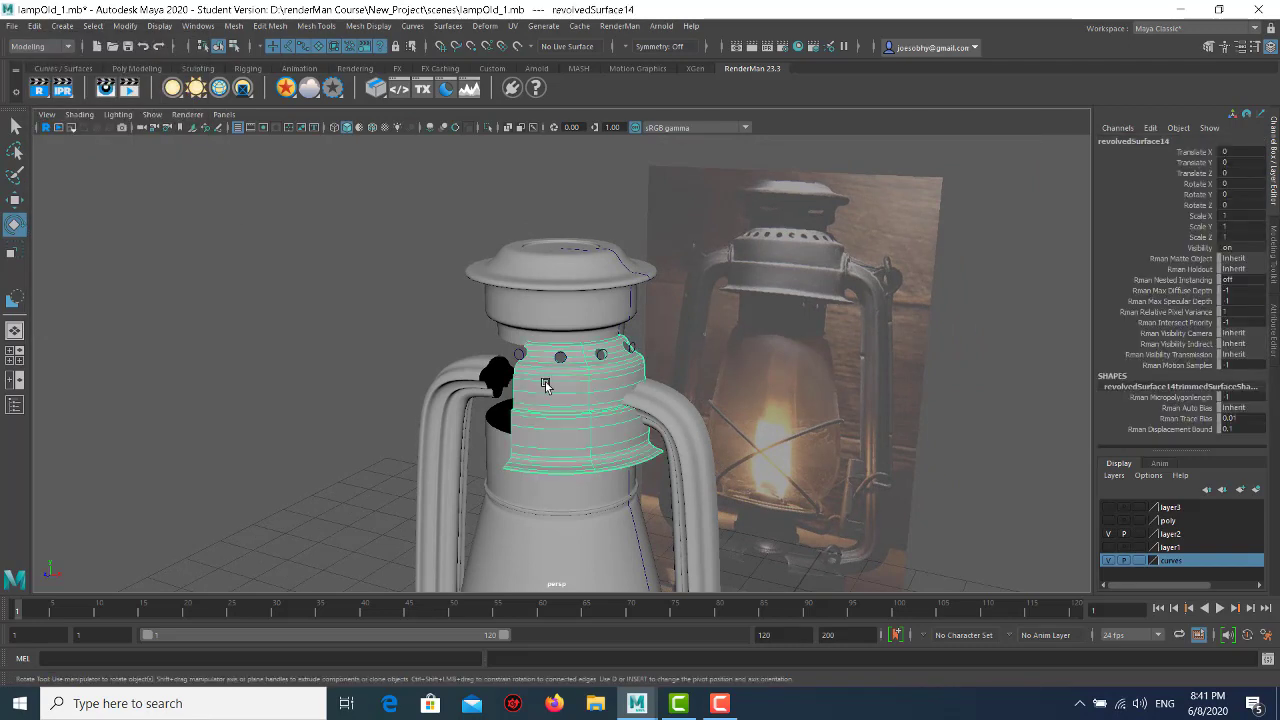
{"action": "key", "text": "ctrl+d"}
{"action": "key", "text": "space"}
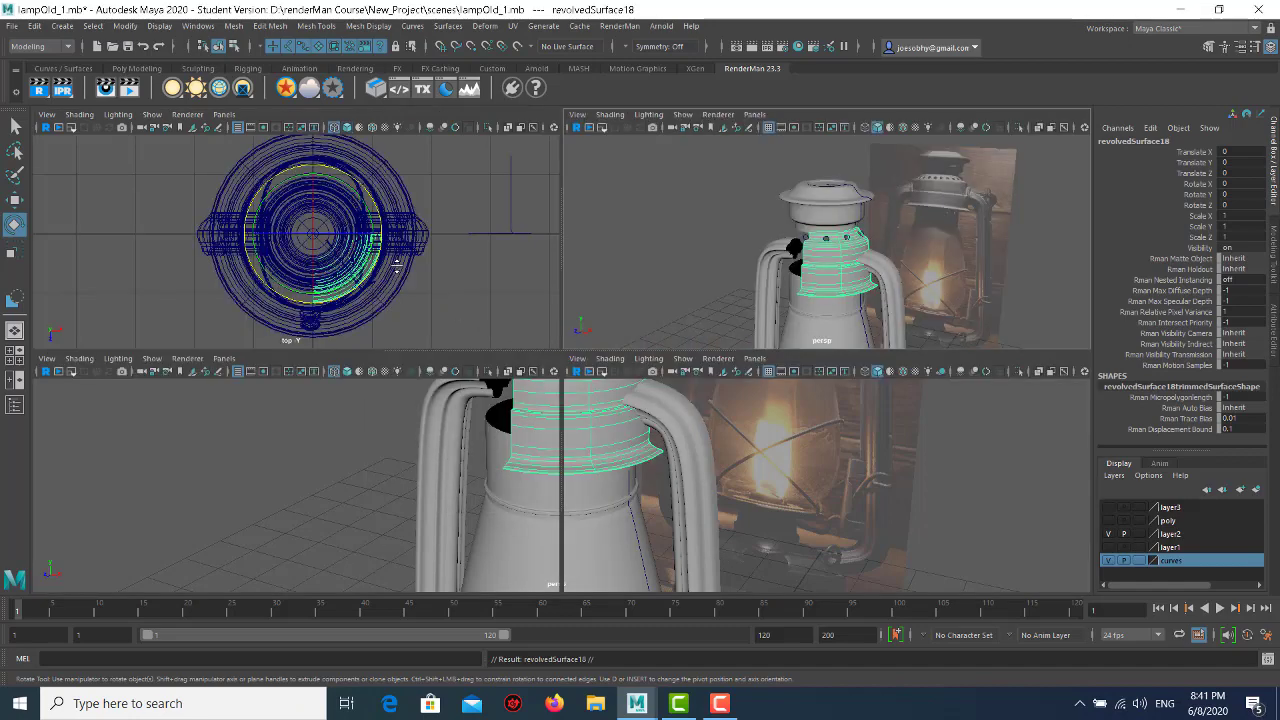
{"action": "key", "text": "space"}
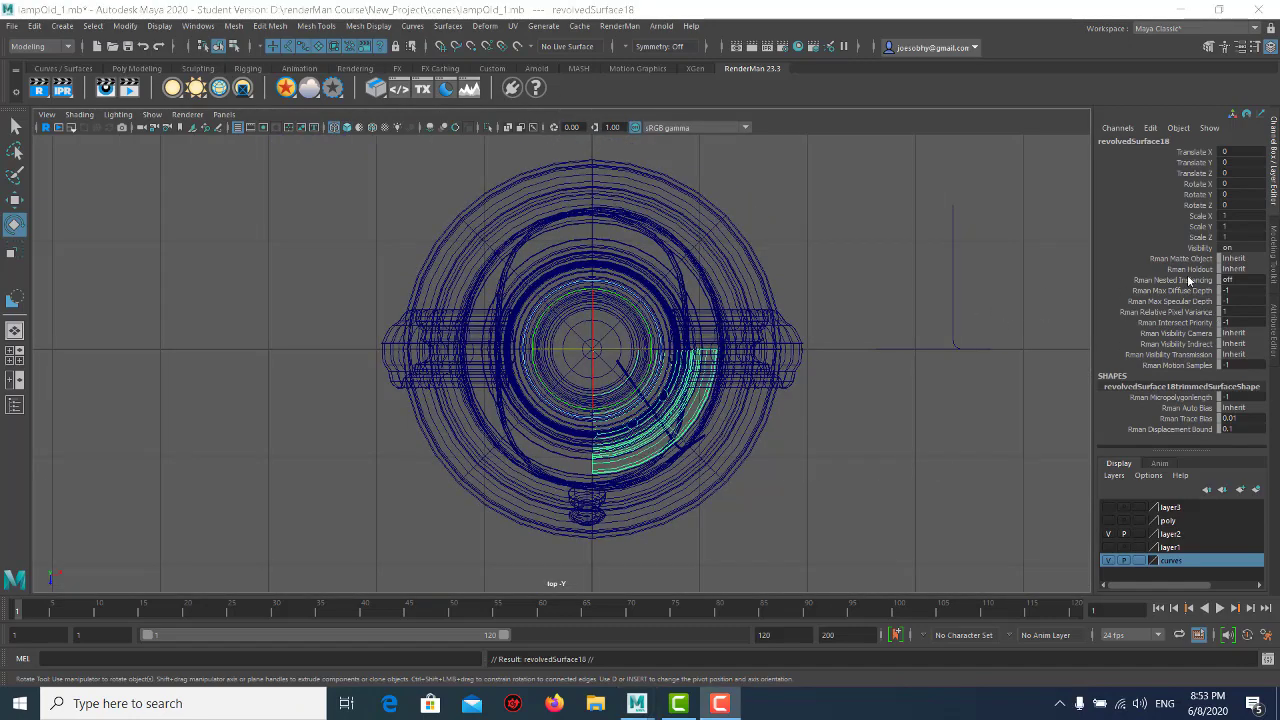
{"action": "left_click", "coordinate": [1235, 217]}
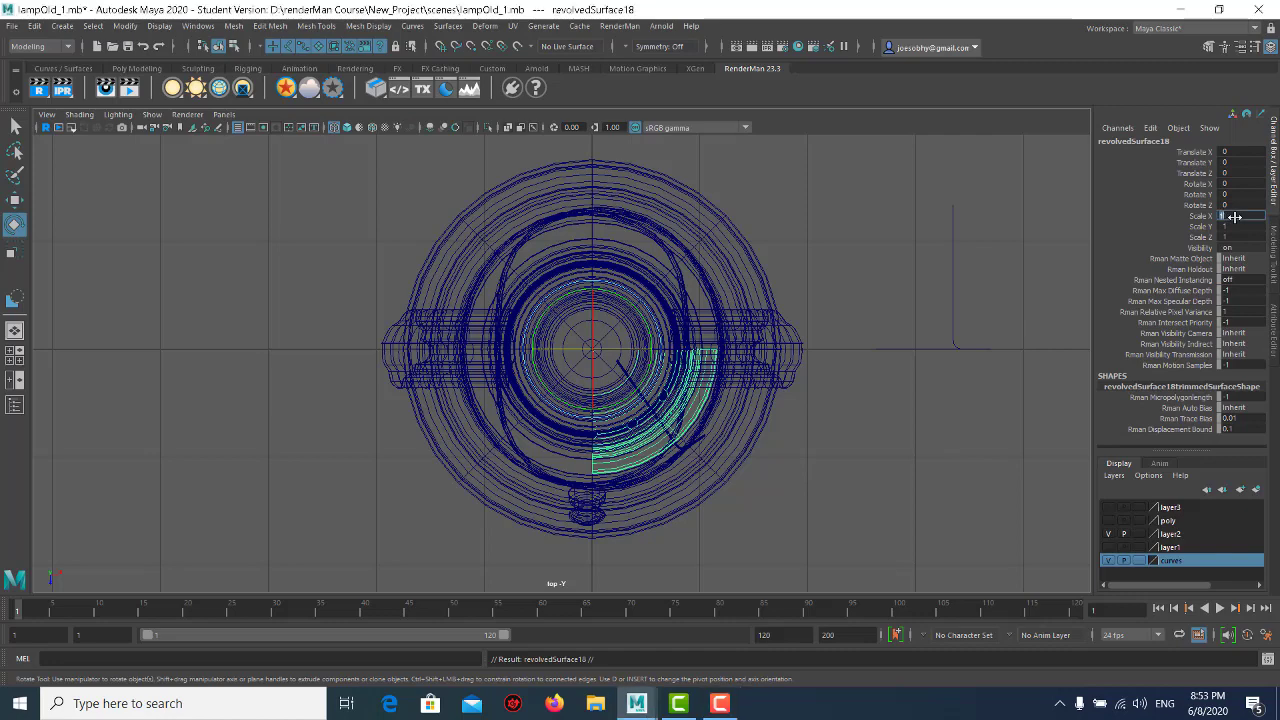
{"action": "type", "text": "-1"}
{"action": "key", "text": "Return"}
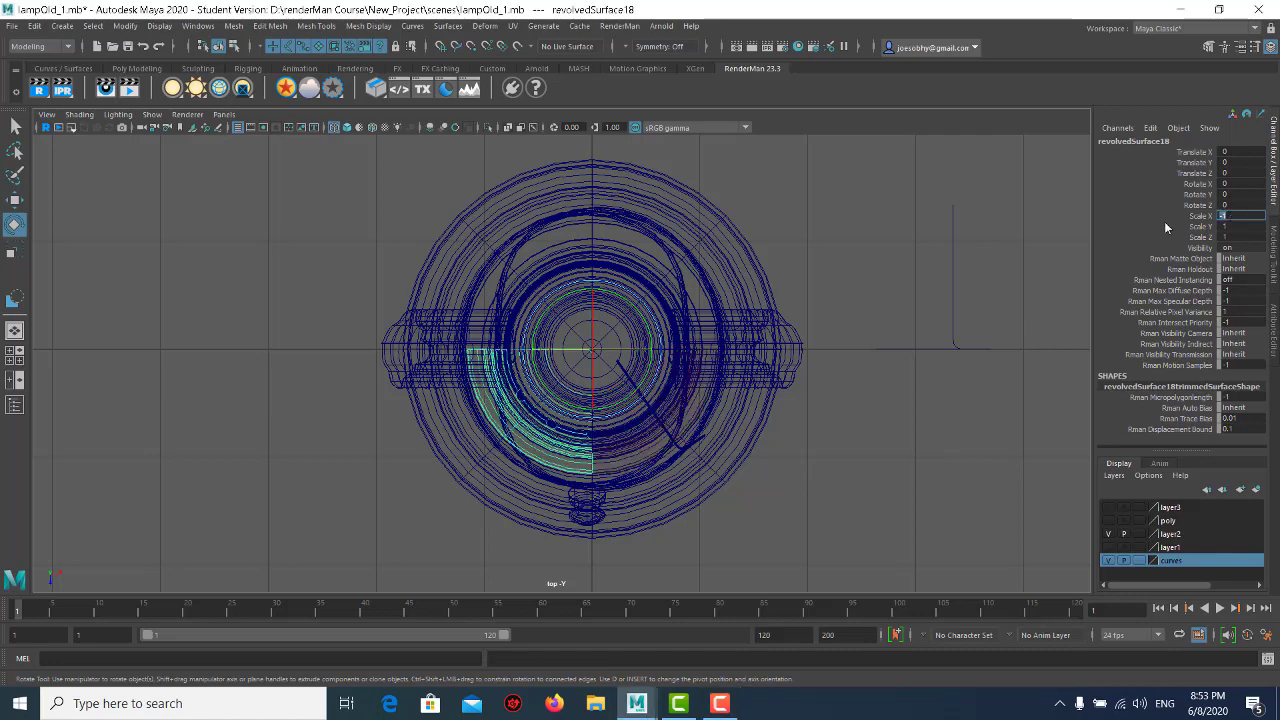
{"action": "left_click", "coordinate": [918, 228]}
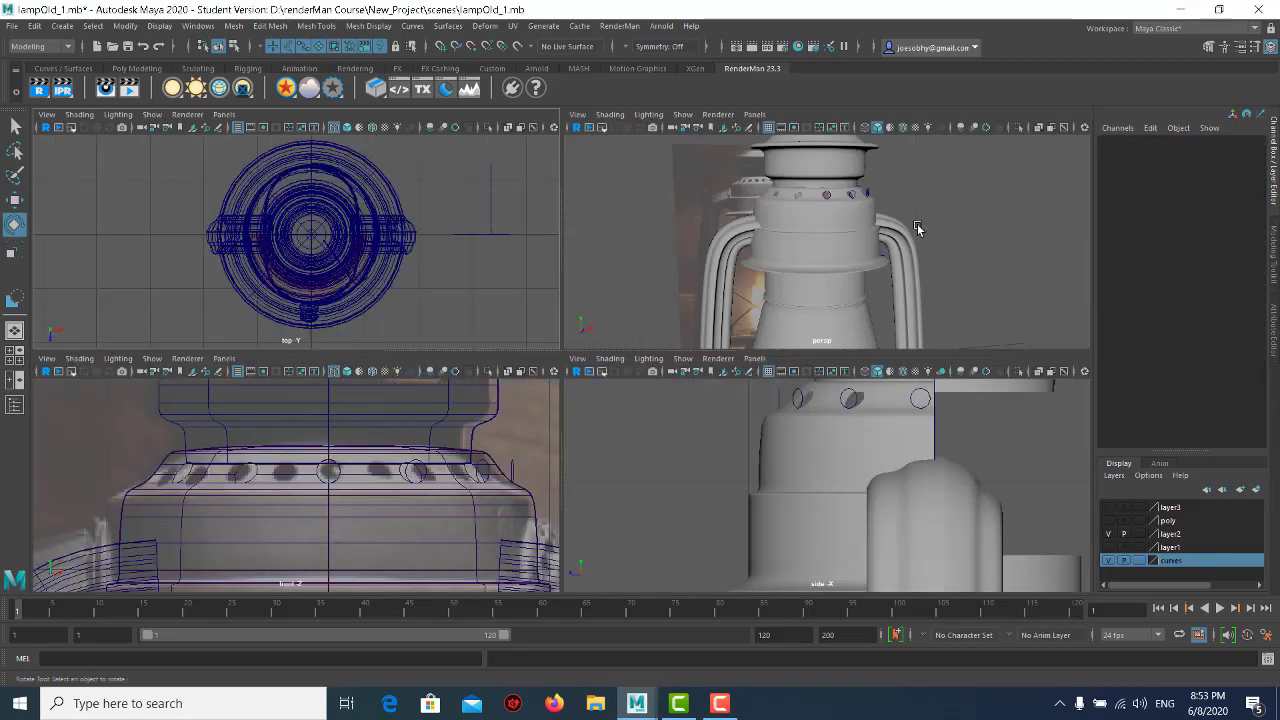
- Group the original and mirrored collar halves into group4
{"action": "key", "text": "space"}
{"action": "key", "text": "space"}
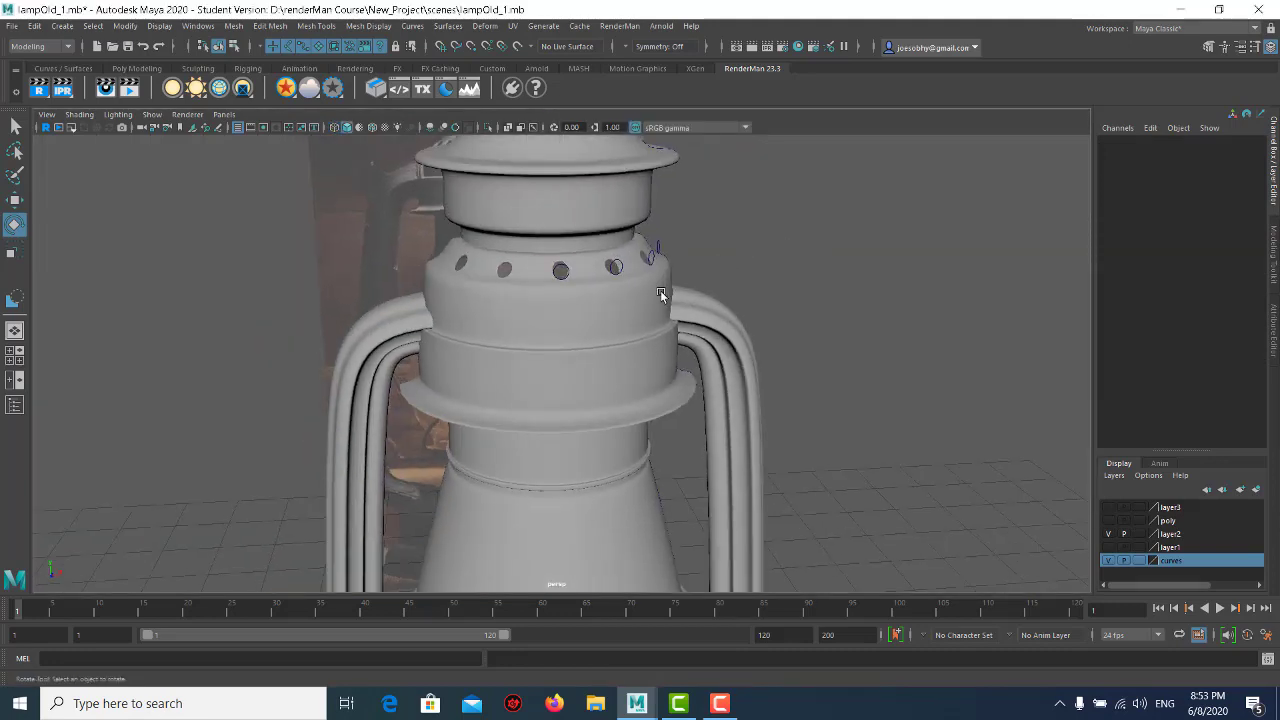
{"action": "scroll", "coordinate": [663, 294], "scroll_direction": "down", "scroll_amount": 2}
{"action": "left_click", "coordinate": [583, 303]}
{"action": "key", "text": "ctrl+shift+d"}
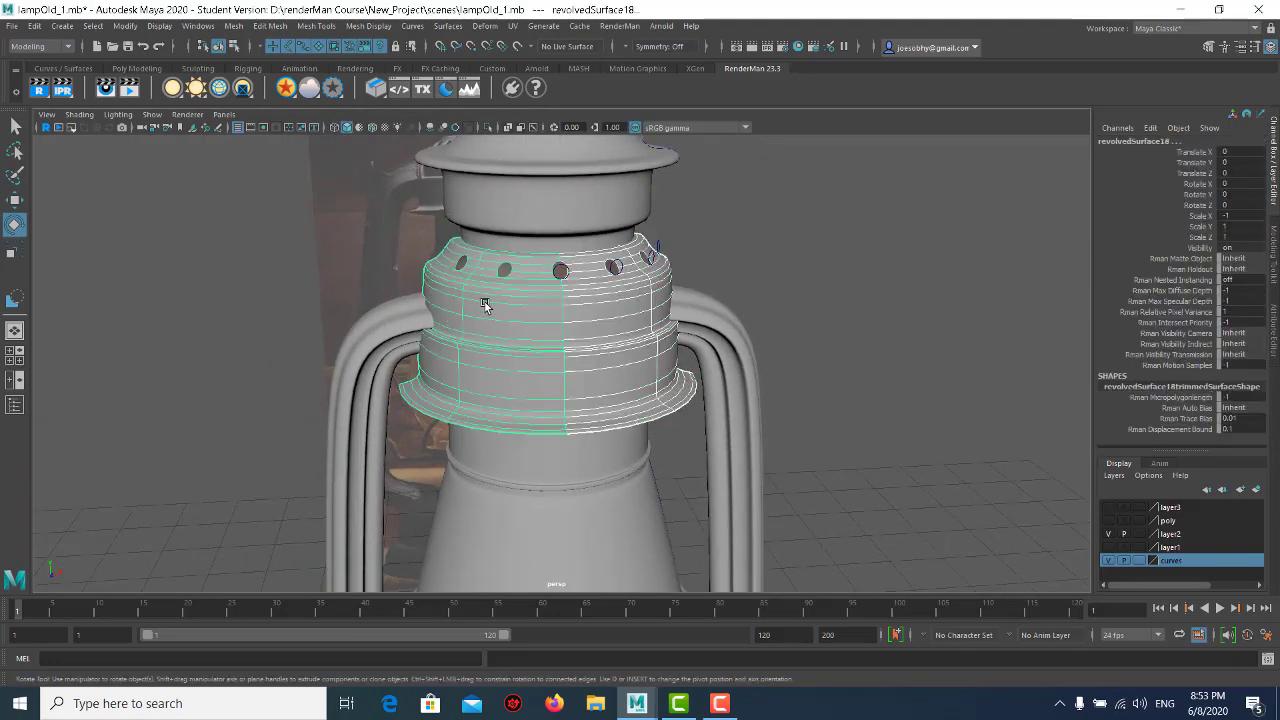
{"action": "left_click_drag", "start_coordinate": [486, 300], "coordinate": [512, 312], "text": "alt"}
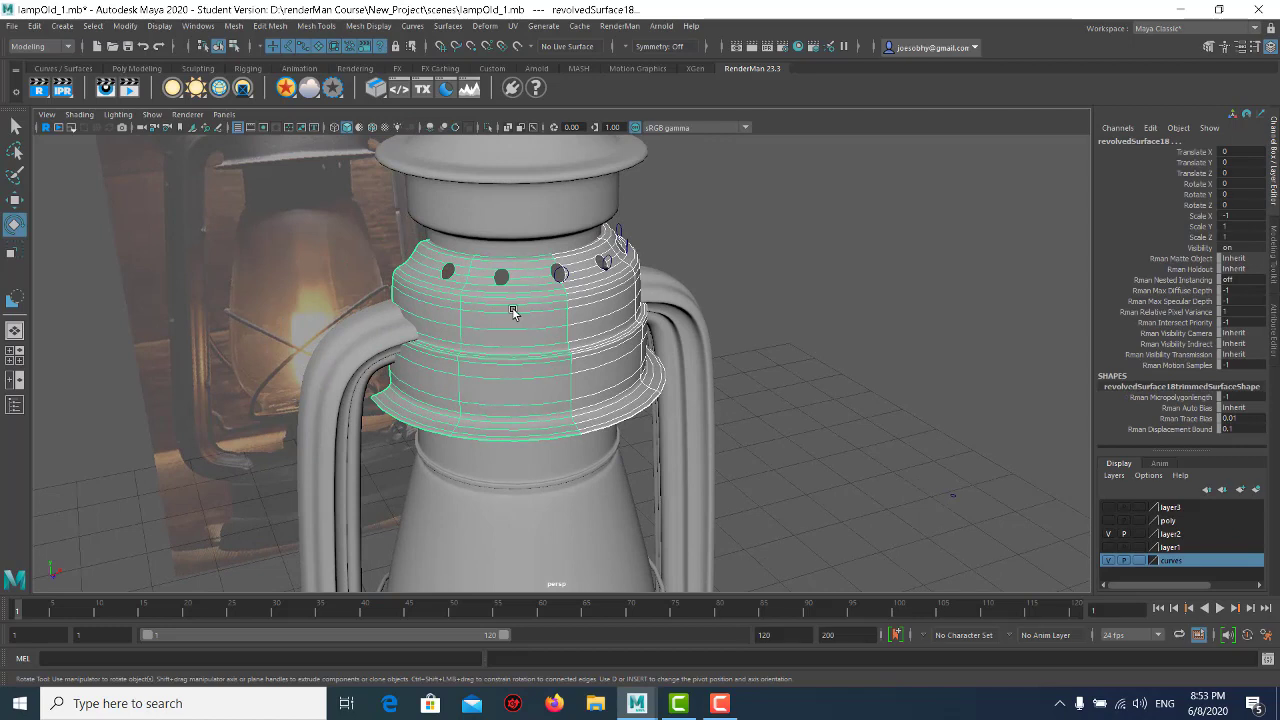
{"action": "key", "text": "ctrl+g"}
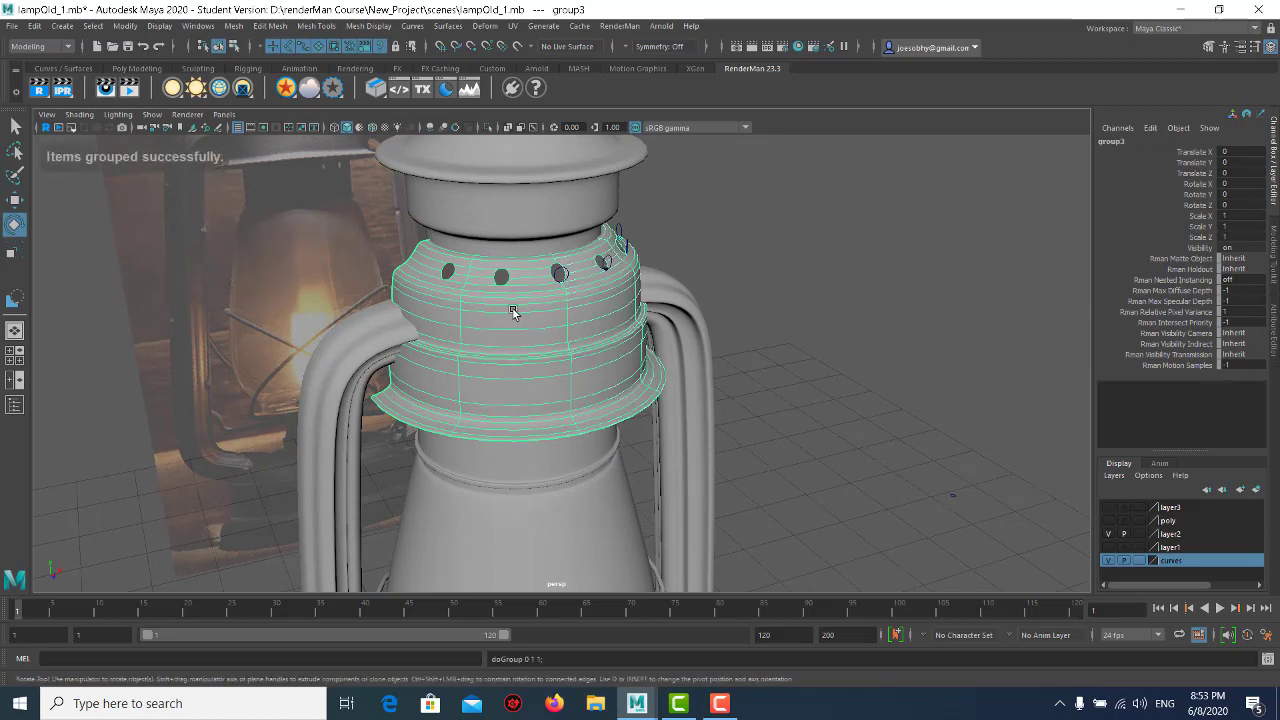
- Duplicate the collar group and negate its Scale Z so vent holes ring the collar
{"action": "key", "text": "ctrl+g"}
{"action": "right_click_drag", "start_coordinate": [512, 312], "coordinate": [218, 325], "text": "alt"}
{"action": "left_click_drag", "start_coordinate": [218, 325], "coordinate": [613, 598], "text": "alt"}
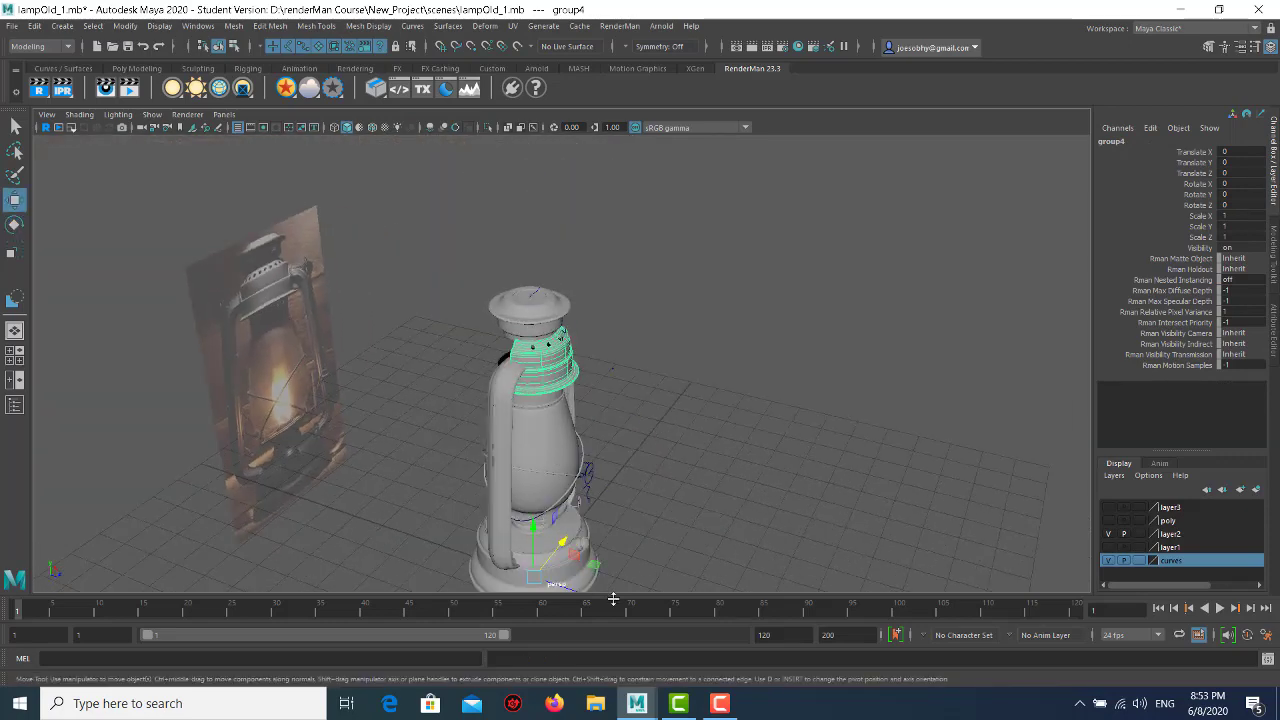
{"action": "left_click", "coordinate": [1241, 237]}
{"action": "type", "text": "-1"}
{"action": "key", "text": "Return"}
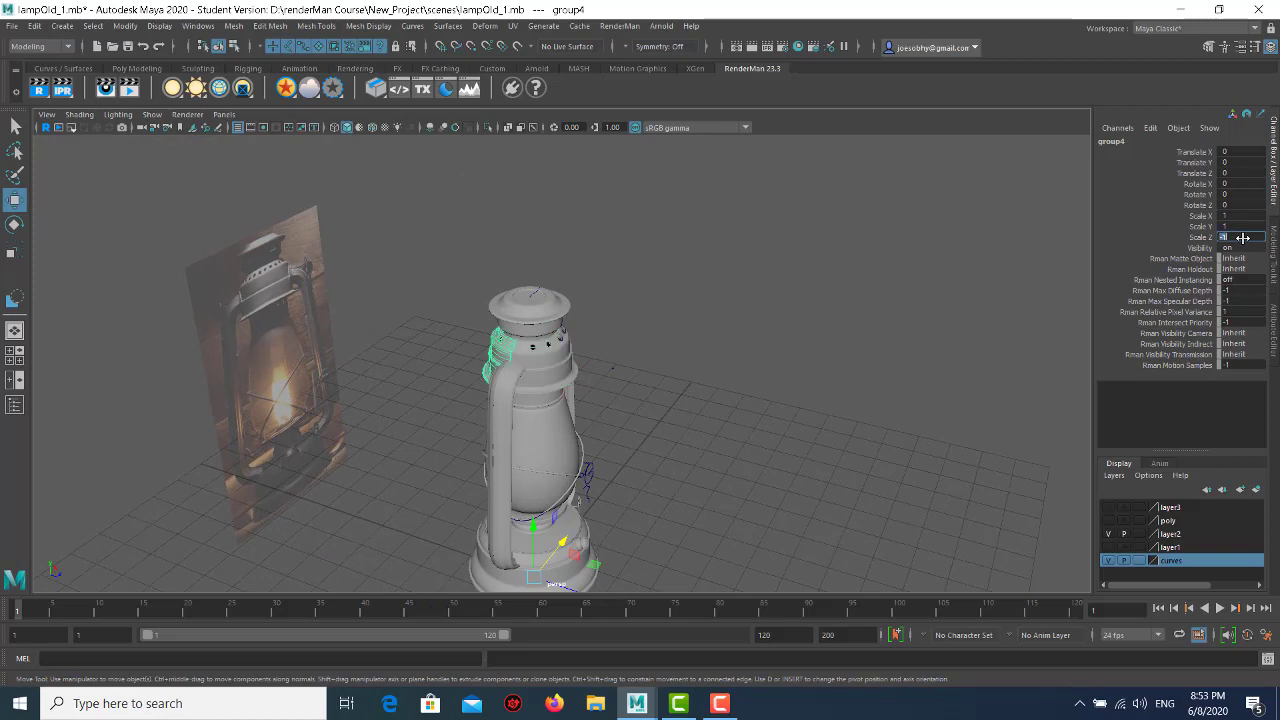
{"action": "left_click", "coordinate": [629, 305]}
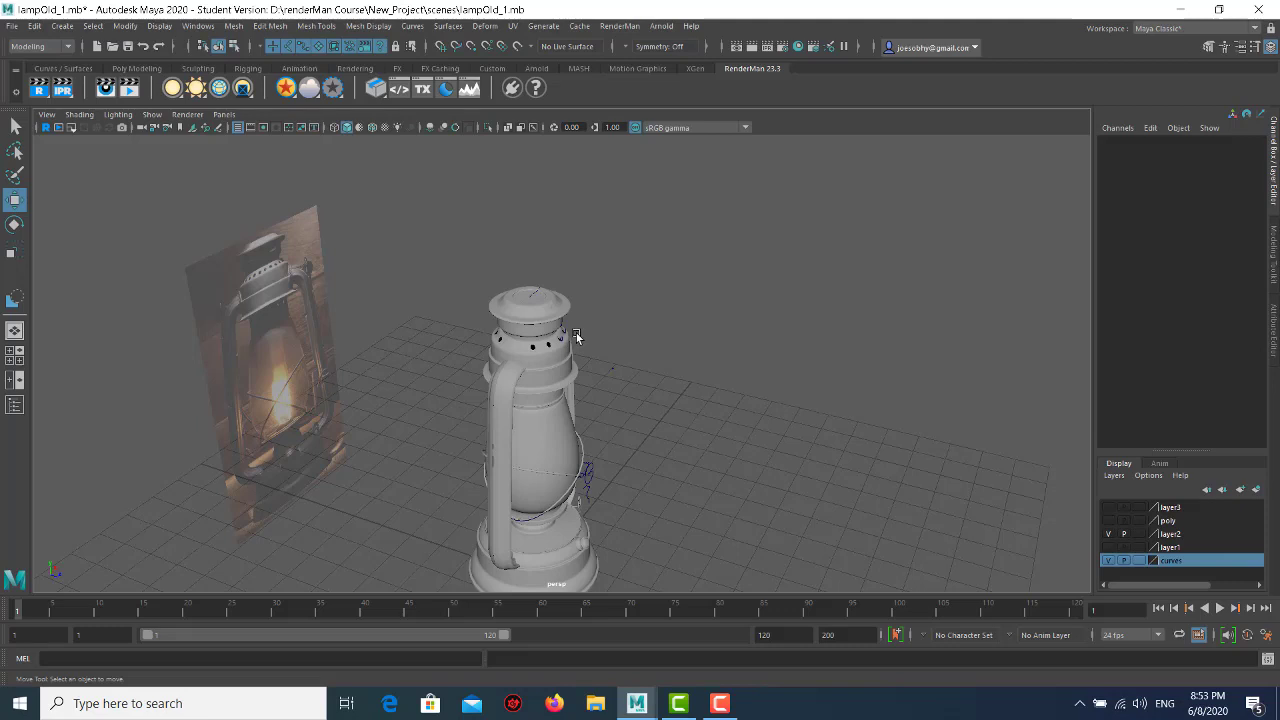
{"action": "mouse_move", "coordinate": [400, 266]}
{"action": "left_mouse_down", "text": "ctrl+alt"}
{"action": "mouse_move", "coordinate": [574, 397]}
{"action": "mouse_move", "coordinate": [689, 377]}
{"action": "left_mouse_up", "text": "ctrl+alt"}
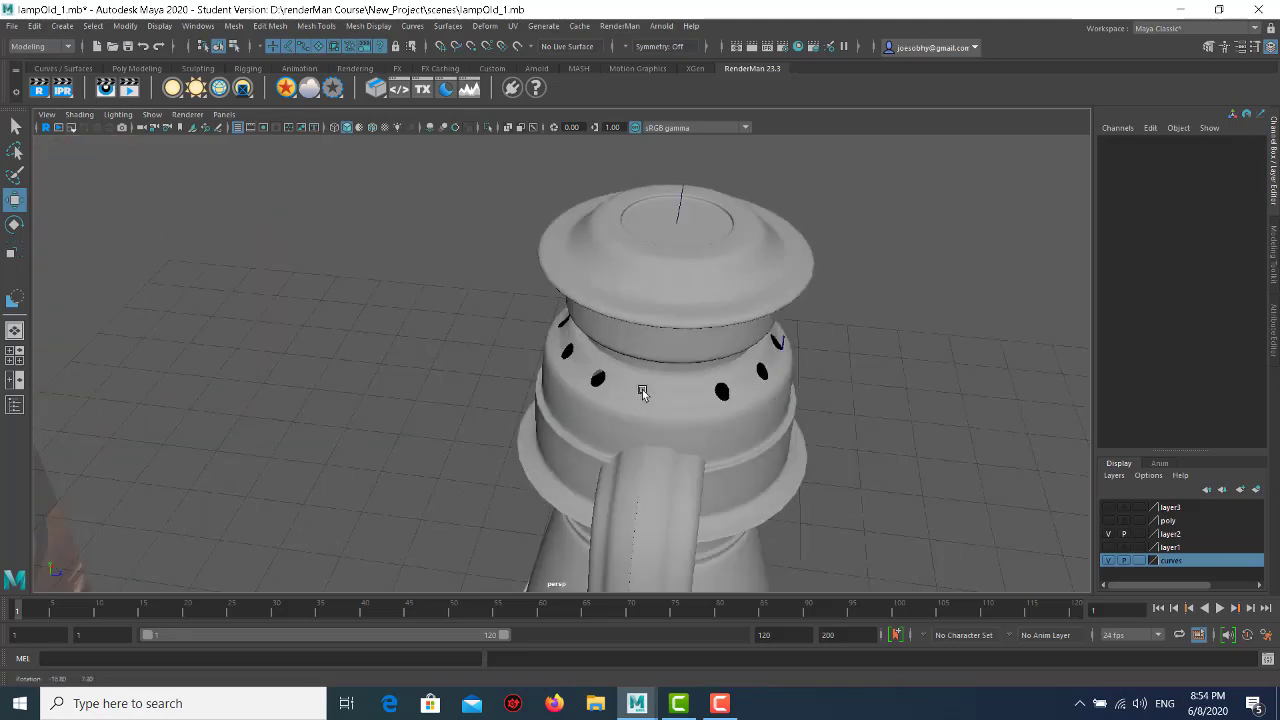
{"action": "left_click_drag", "start_coordinate": [617, 361], "coordinate": [666, 371], "text": "alt"}
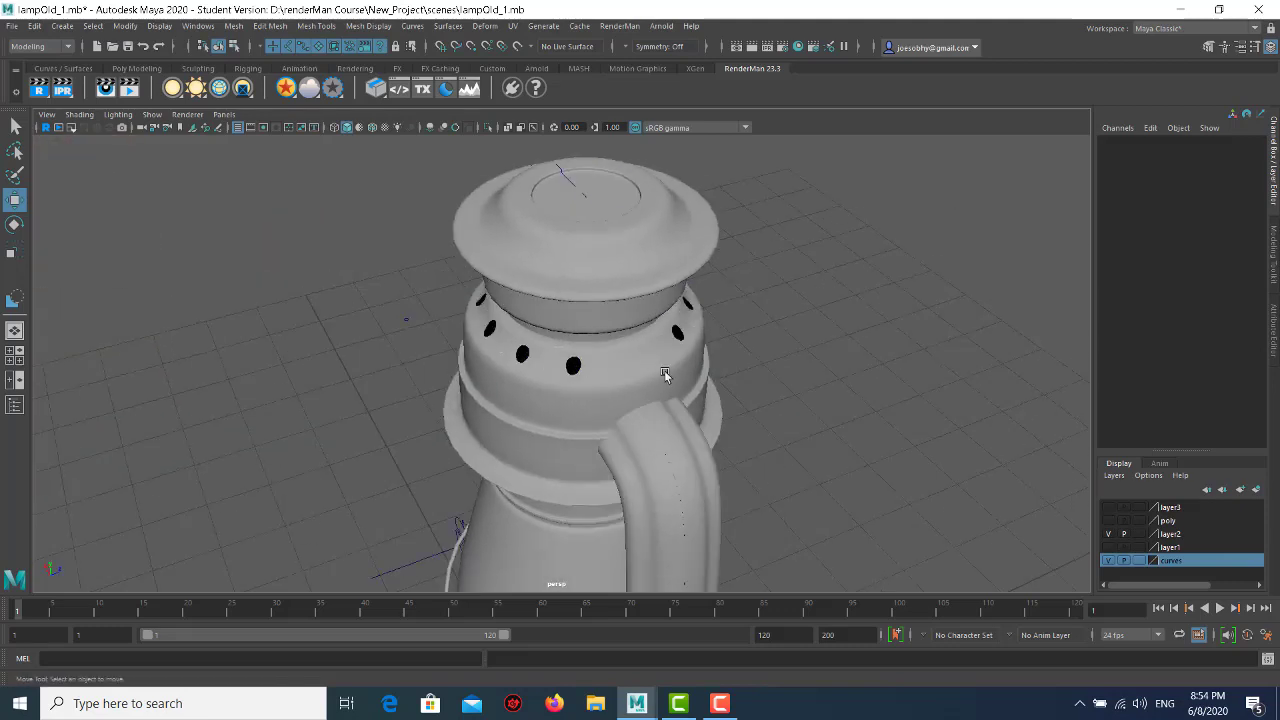
{"action": "mouse_move", "coordinate": [589, 349]}
{"action": "left_mouse_down", "text": "alt"}
{"action": "mouse_move", "coordinate": [608, 345]}
{"action": "mouse_move", "coordinate": [380, 351]}
{"action": "left_mouse_up", "text": "alt"}
{"action": "scroll", "coordinate": [450, 350], "scroll_direction": "down", "scroll_amount": 3}
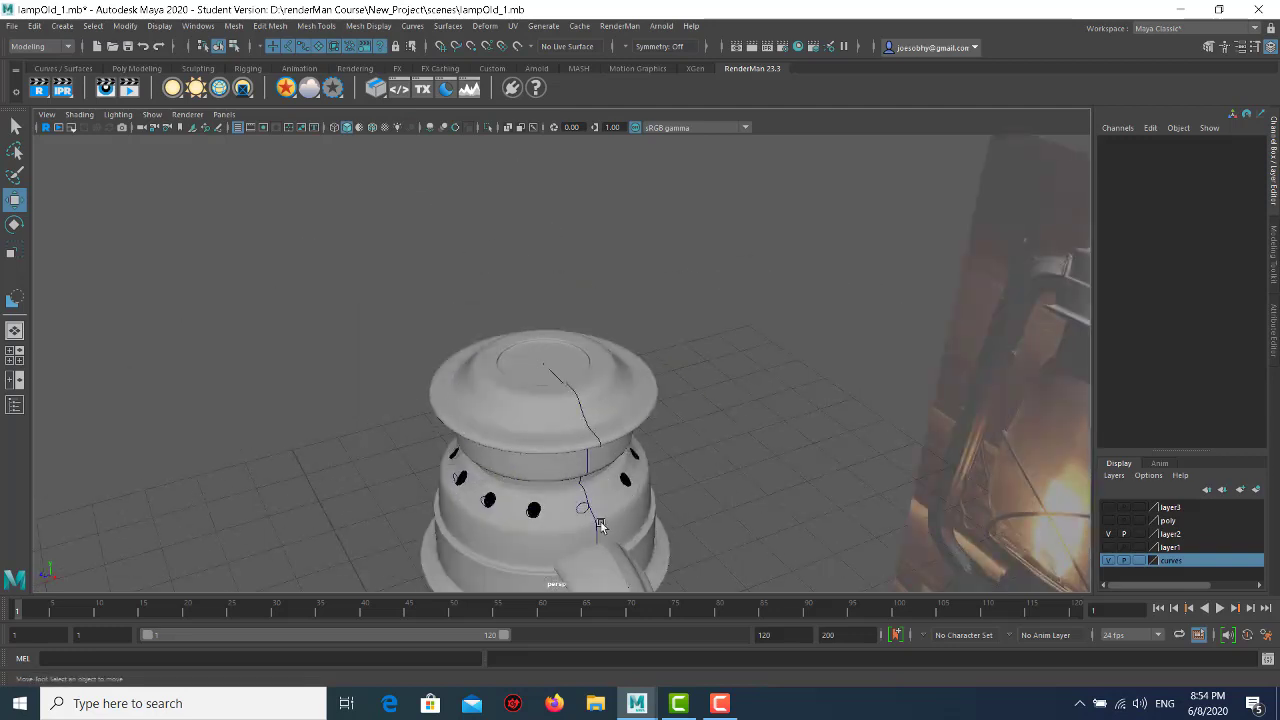
{"action": "left_click_drag", "start_coordinate": [553, 530], "coordinate": [596, 512], "text": "alt"}
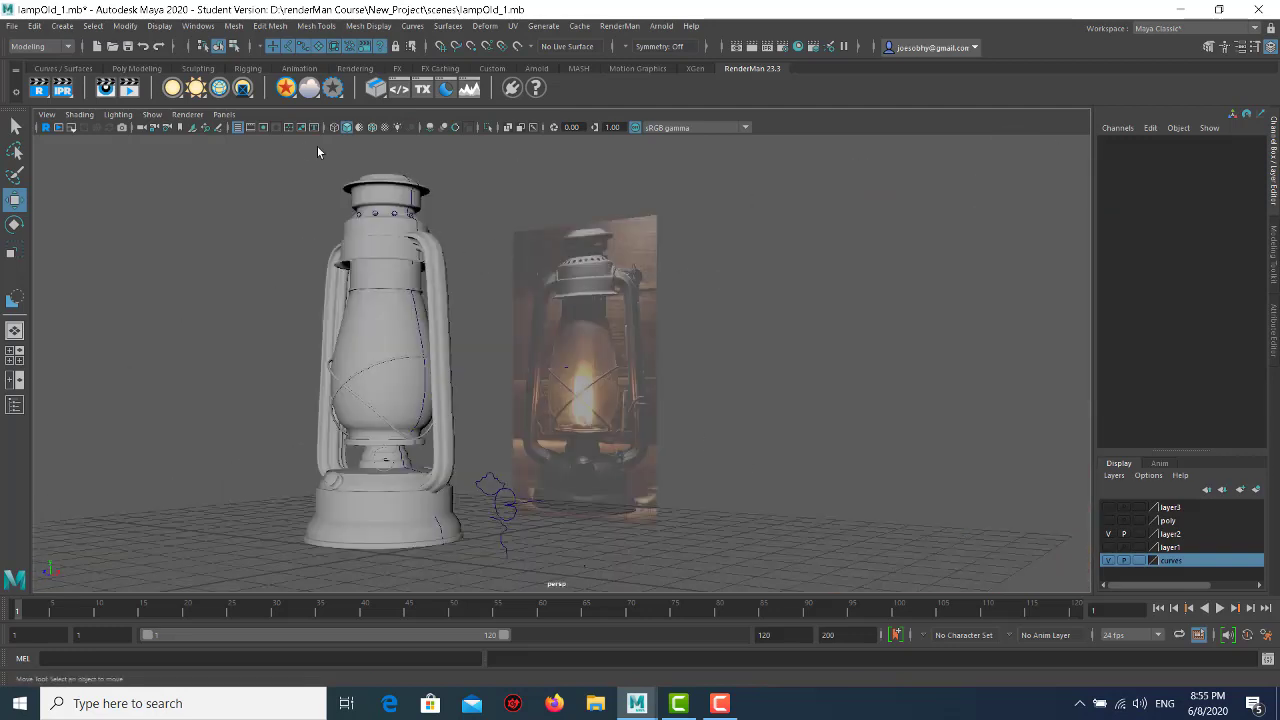
- Hide NURBS curves, switch shading to Wireframe on Shaded, and frame the lamp beside its reference
{"action": "left_click", "coordinate": [163, 116]}
{"action": "left_click", "coordinate": [180, 198]}
{"action": "left_click", "coordinate": [79, 115]}
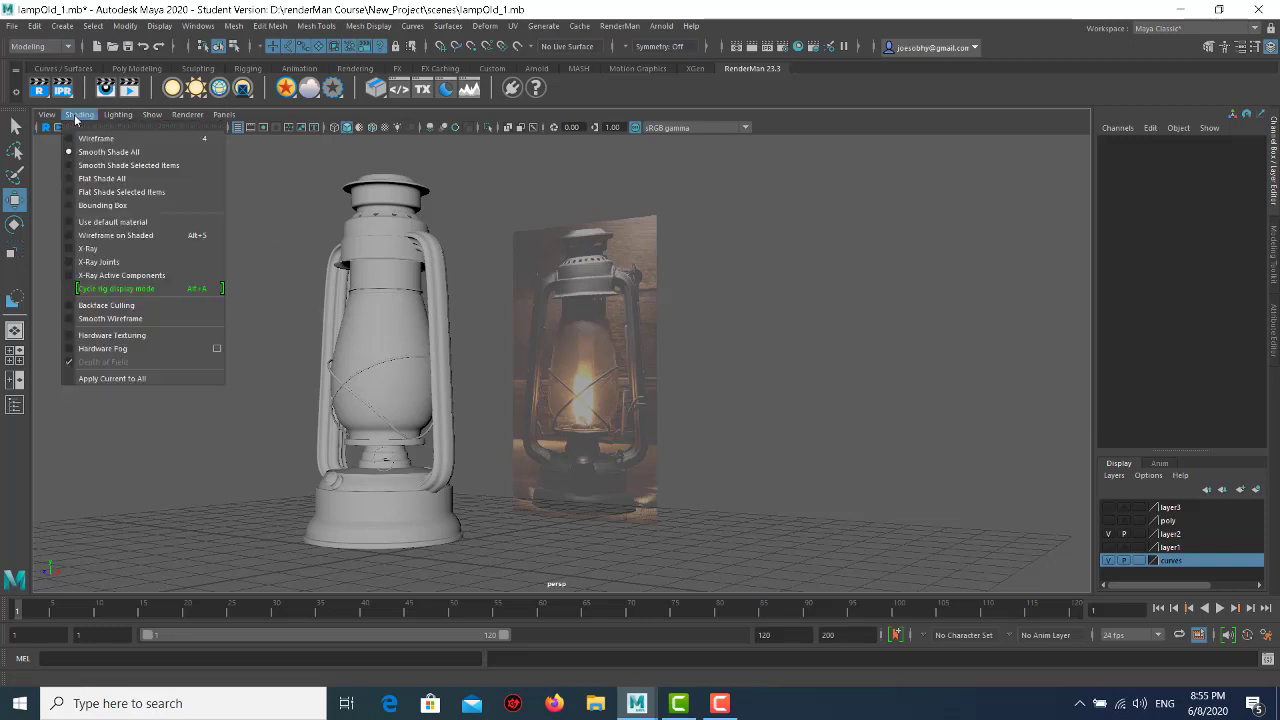
{"action": "left_click", "coordinate": [120, 237]}
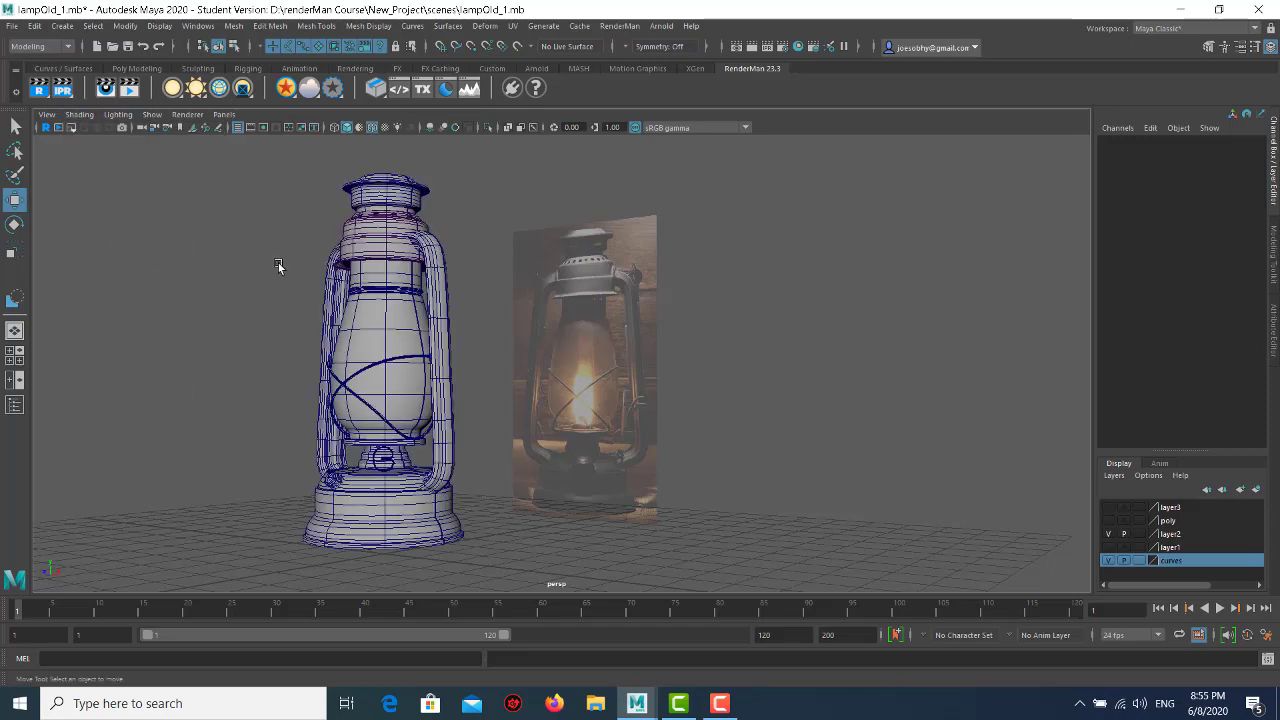
{"action": "scroll", "coordinate": [277, 266], "scroll_direction": "up", "scroll_amount": 3}
{"action": "scroll", "coordinate": [302, 313], "scroll_direction": "up", "scroll_amount": 2}
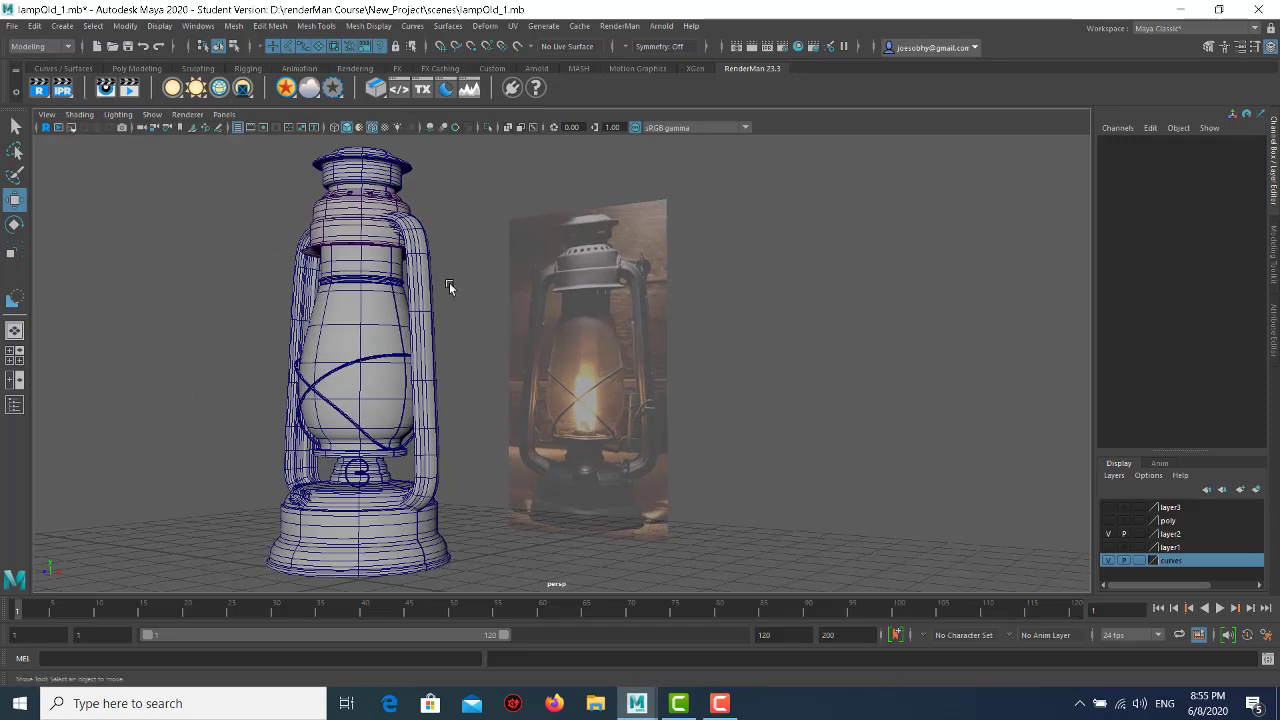
{"action": "scroll", "coordinate": [456, 265], "scroll_direction": "down", "scroll_amount": 2}
{"action": "middle_click_drag", "start_coordinate": [456, 265], "coordinate": [578, 306], "text": "alt"}
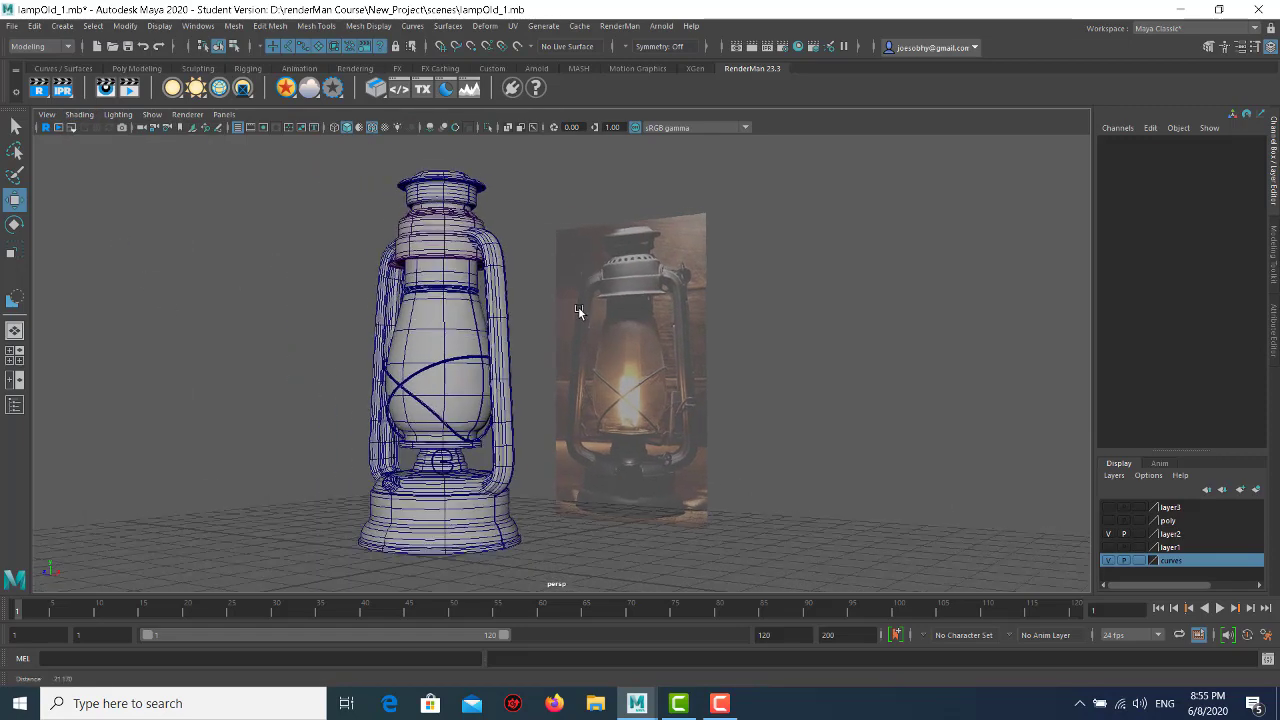
{"action": "scroll", "coordinate": [578, 306], "scroll_direction": "up", "scroll_amount": 2}
{"action": "scroll", "coordinate": [578, 326], "scroll_direction": "up", "scroll_amount": 1}
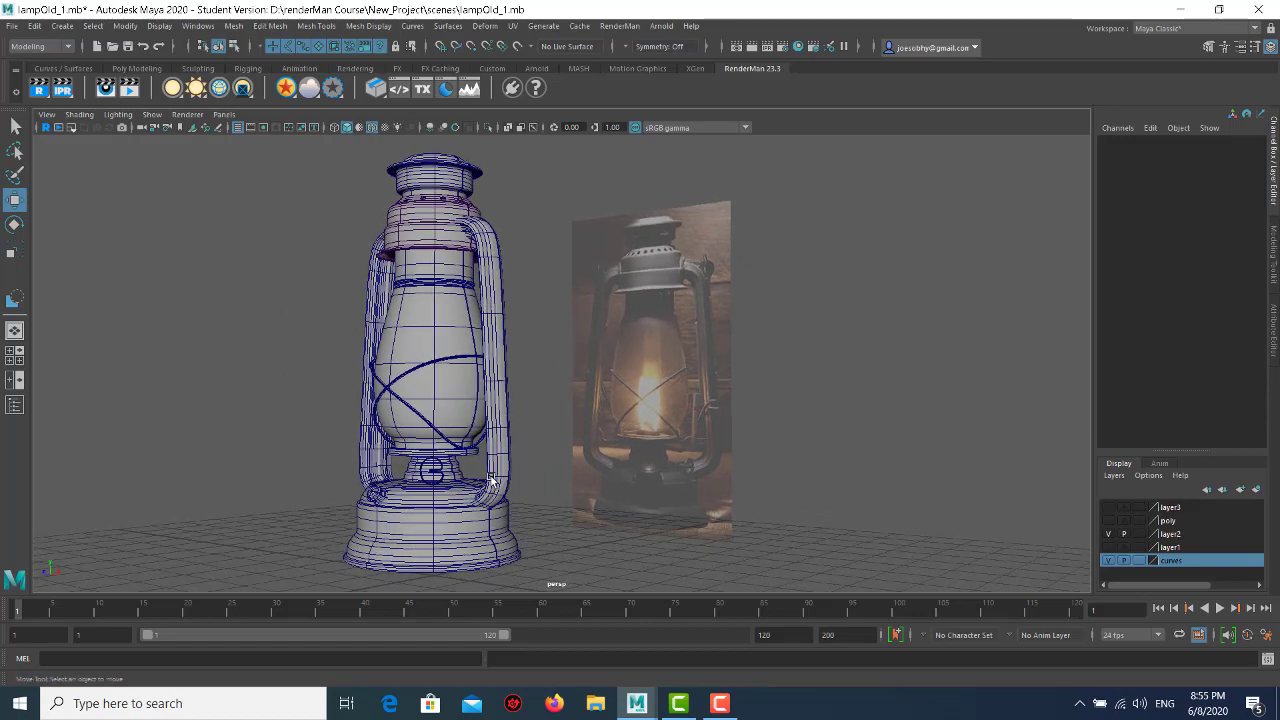